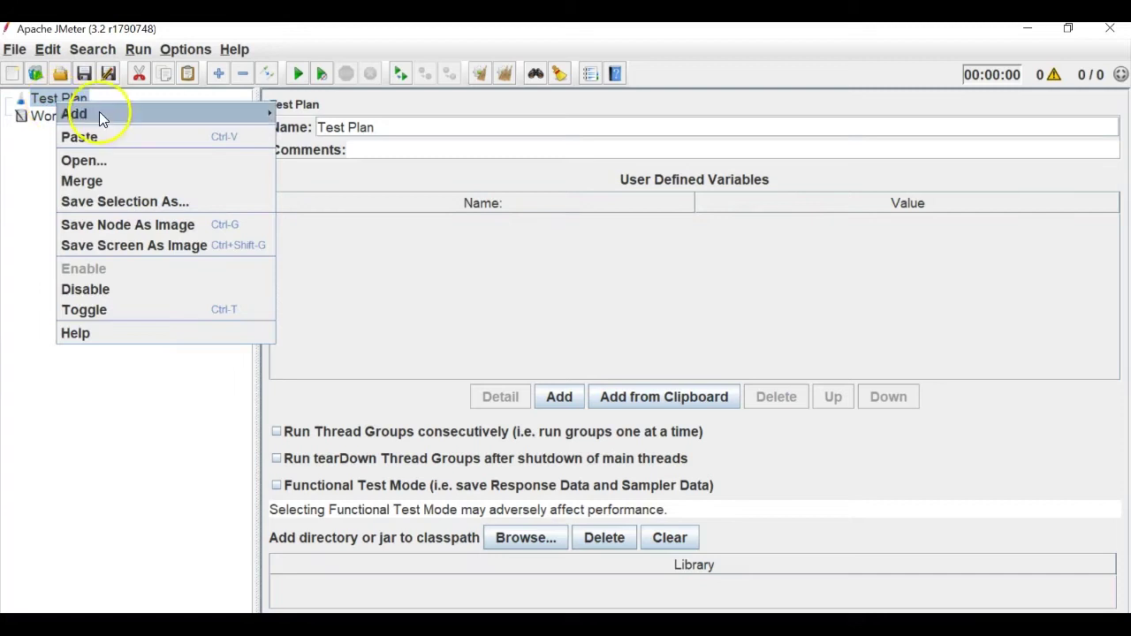
- Add a Thread Group to the Test Plan and put a Simple Controller inside it
{"action": "mouse_move", "coordinate": [305, 113]}
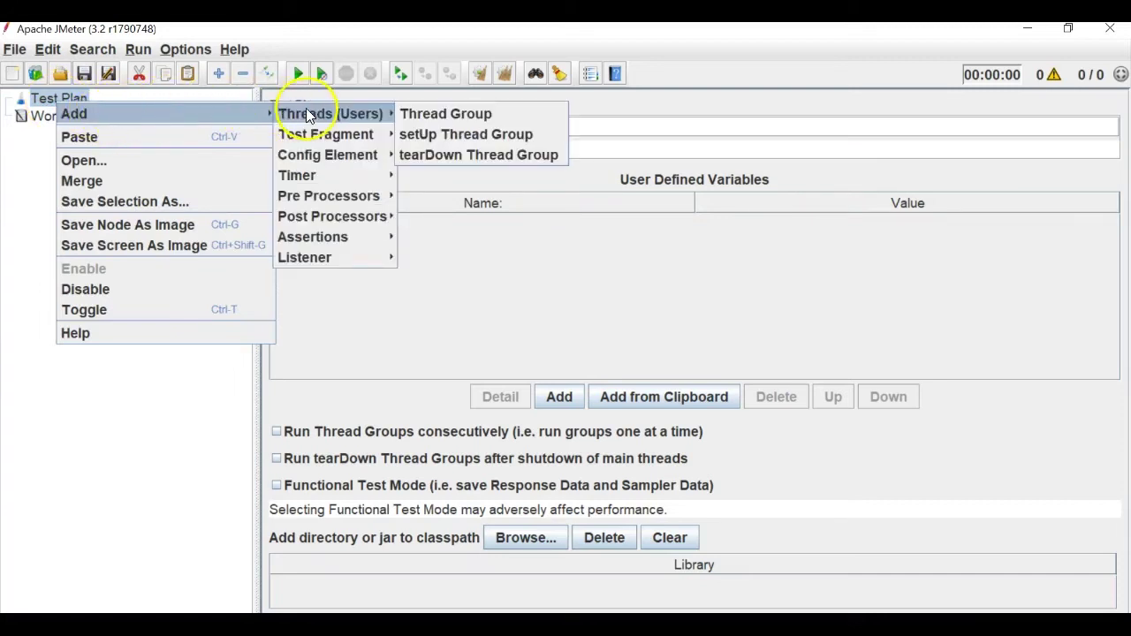
{"action": "left_click", "coordinate": [433, 113]}
{"action": "right_click", "coordinate": [83, 121]}
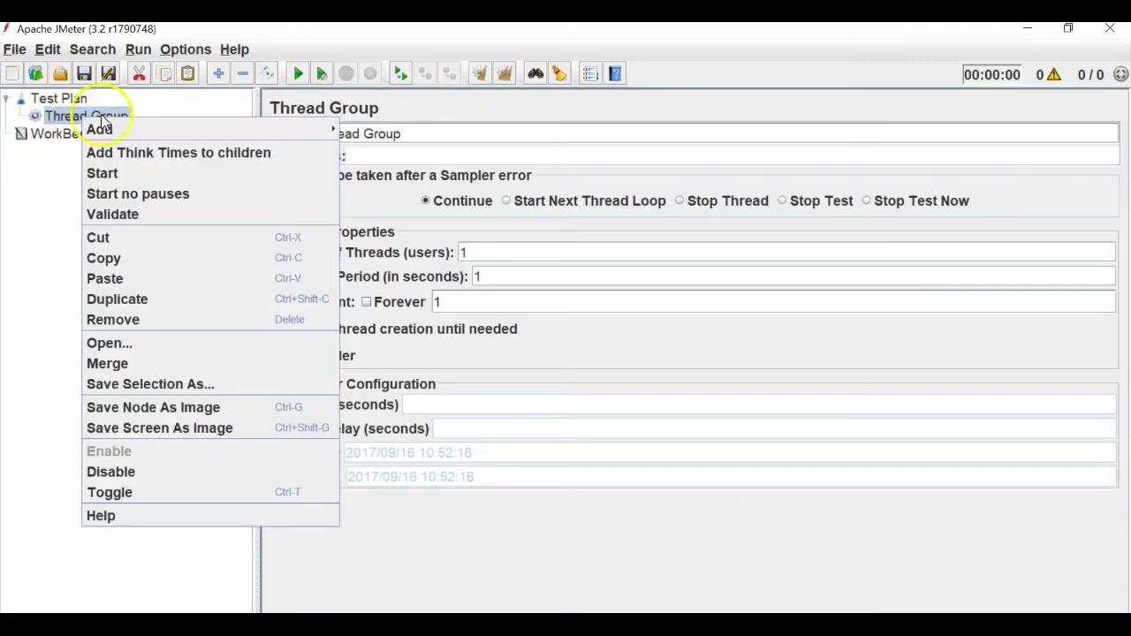
{"action": "mouse_move", "coordinate": [291, 131]}
{"action": "mouse_move", "coordinate": [393, 131]}
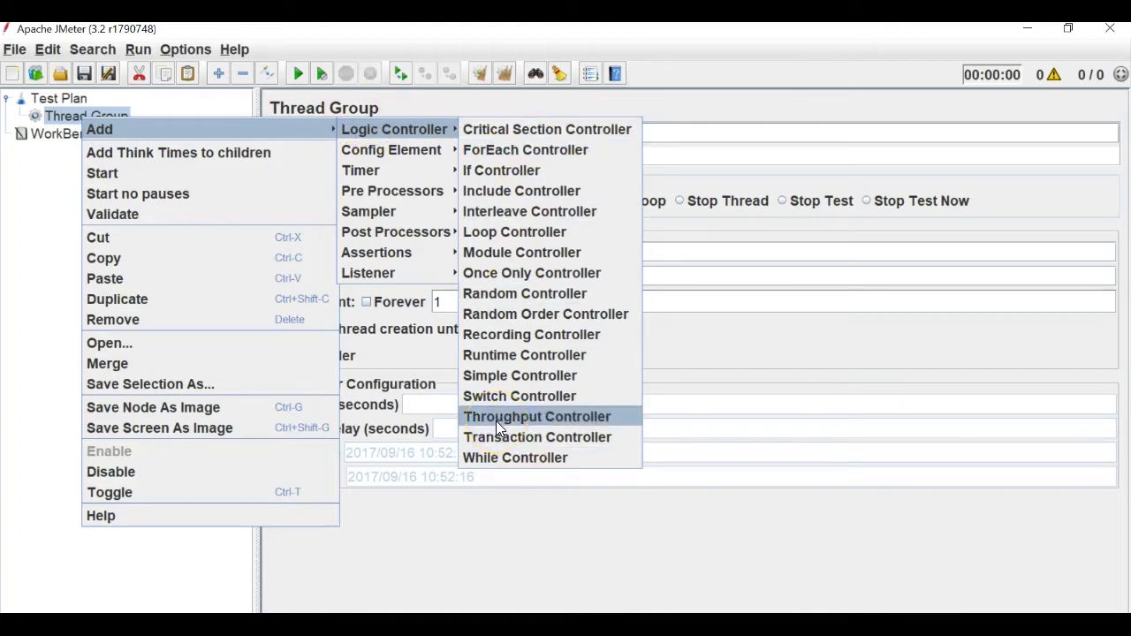
{"action": "left_click", "coordinate": [518, 374]}
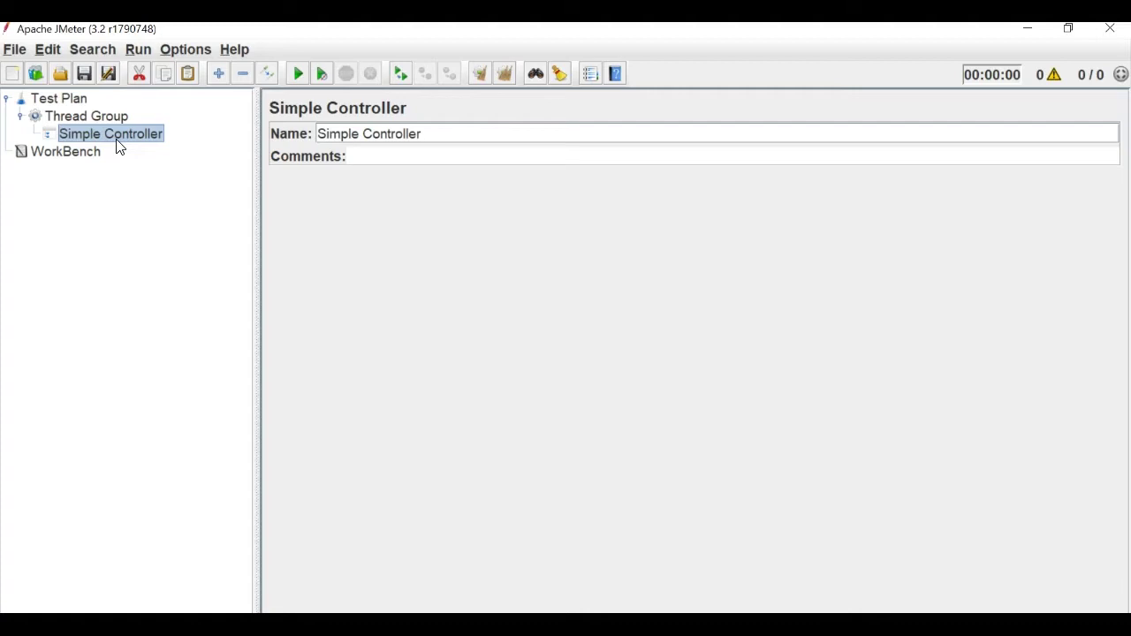
{"action": "left_click", "coordinate": [628, 589]}
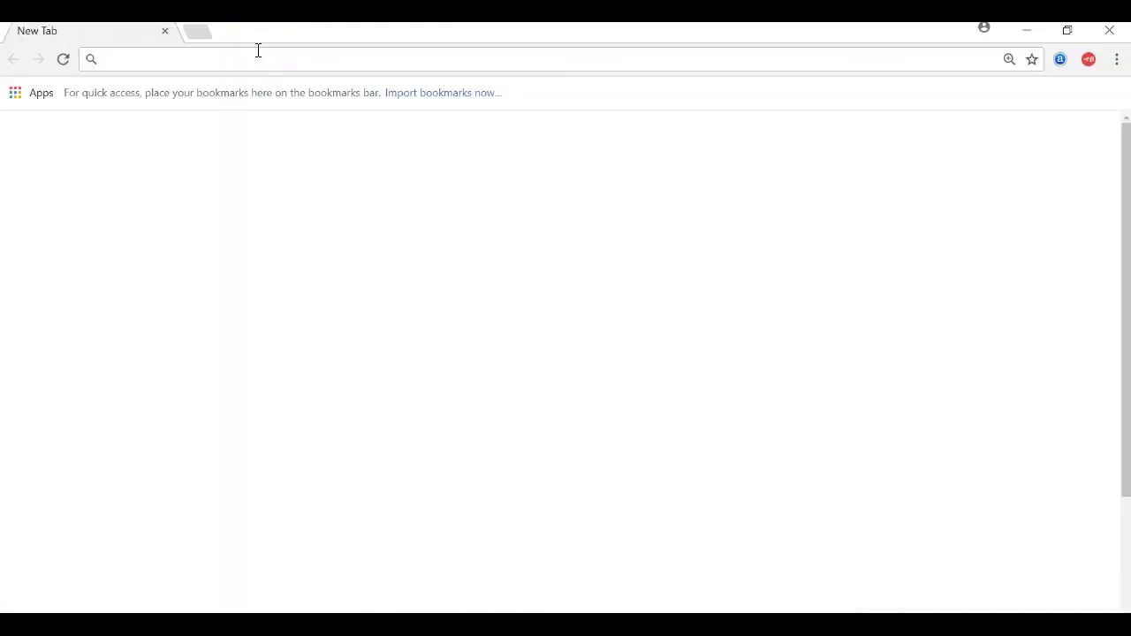
{"action": "type", "text": "jme"}
{"action": "key", "text": "Return"}
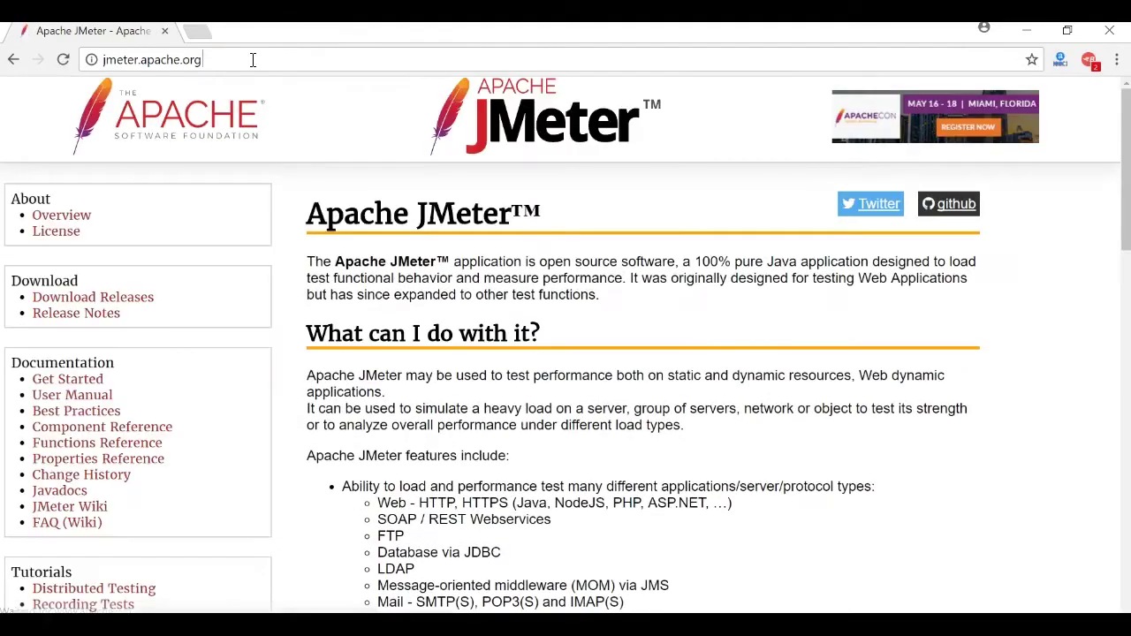
{"action": "left_click", "coordinate": [254, 60]}
{"action": "type", "text": "pas"}
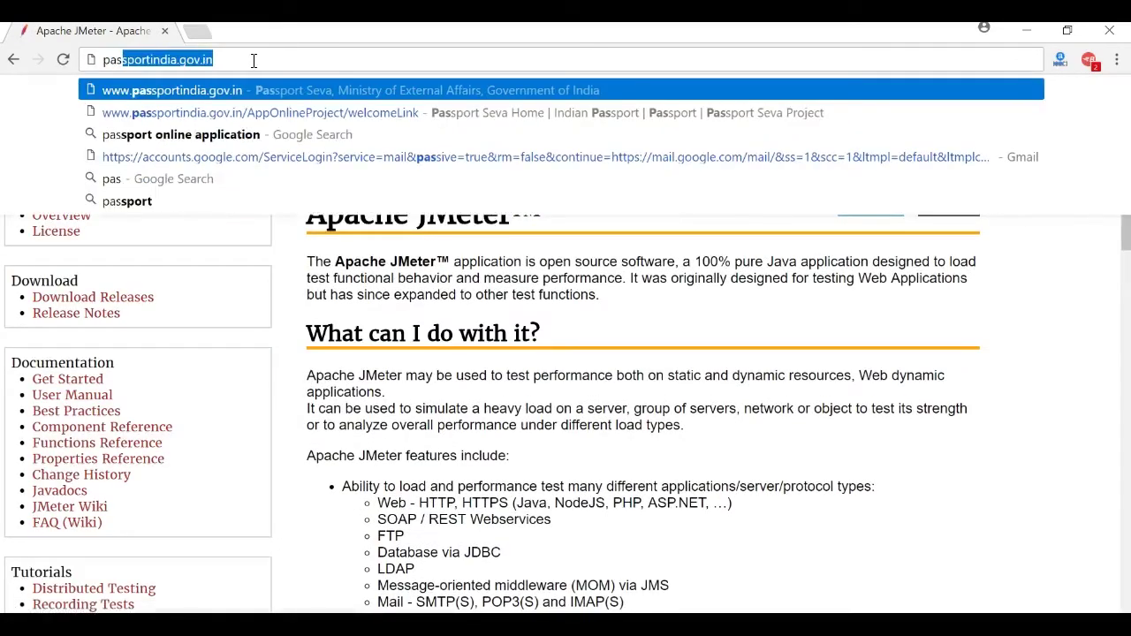
{"action": "key", "text": "Return"}
{"action": "left_click", "coordinate": [247, 60]}
{"action": "key", "text": "ctrl+c"}
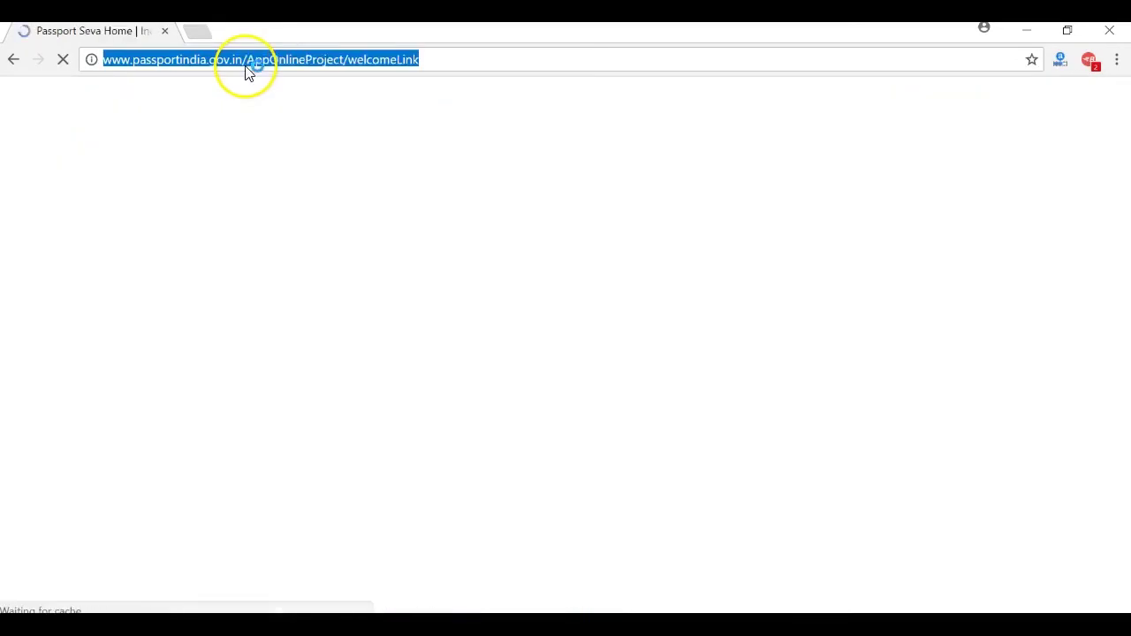
- Switch back to JMeter and add an HTTP Request sampler to the Thread Group
{"action": "key", "text": "alt+Tab"}
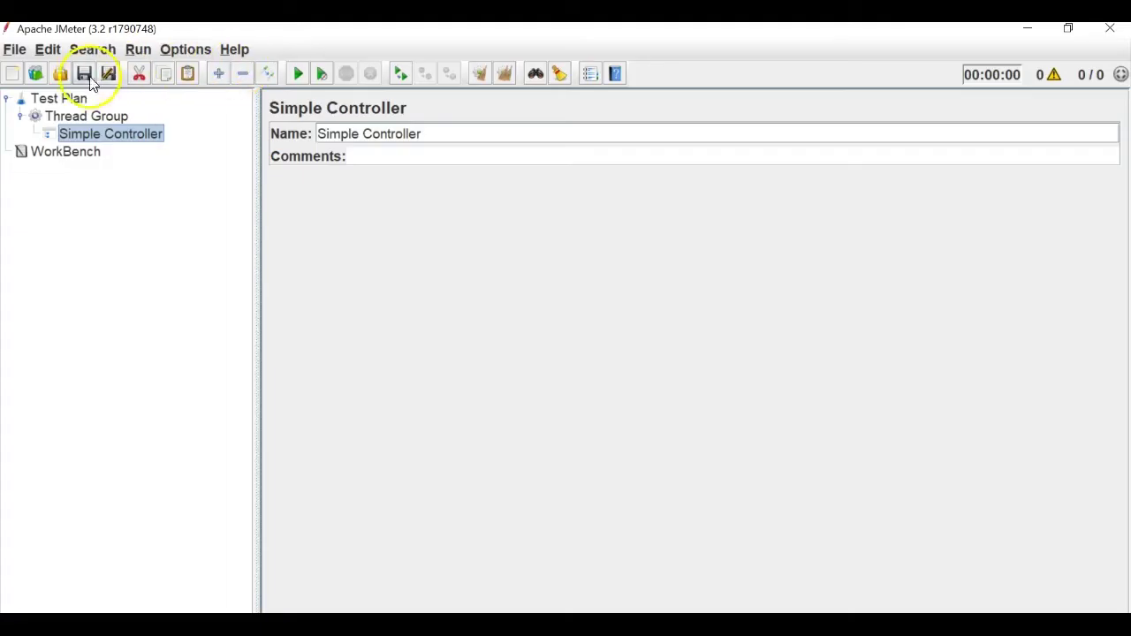
{"action": "left_click", "coordinate": [88, 116]}
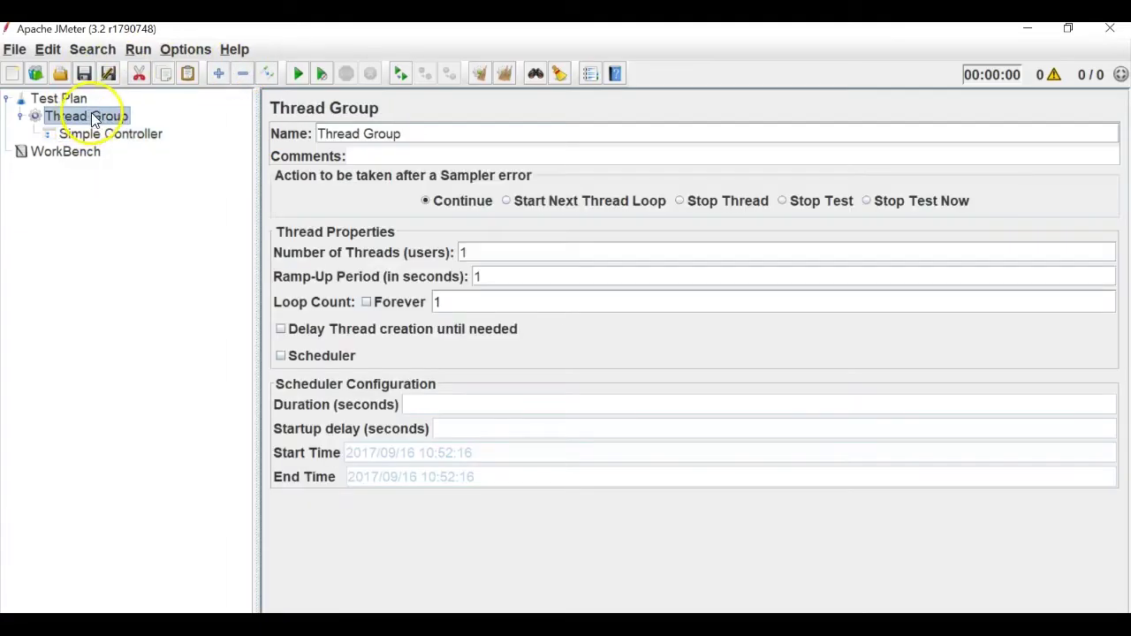
{"action": "right_click", "coordinate": [117, 116]}
{"action": "mouse_move", "coordinate": [267, 123]}
{"action": "mouse_move", "coordinate": [467, 207]}
{"action": "left_click", "coordinate": [576, 309]}
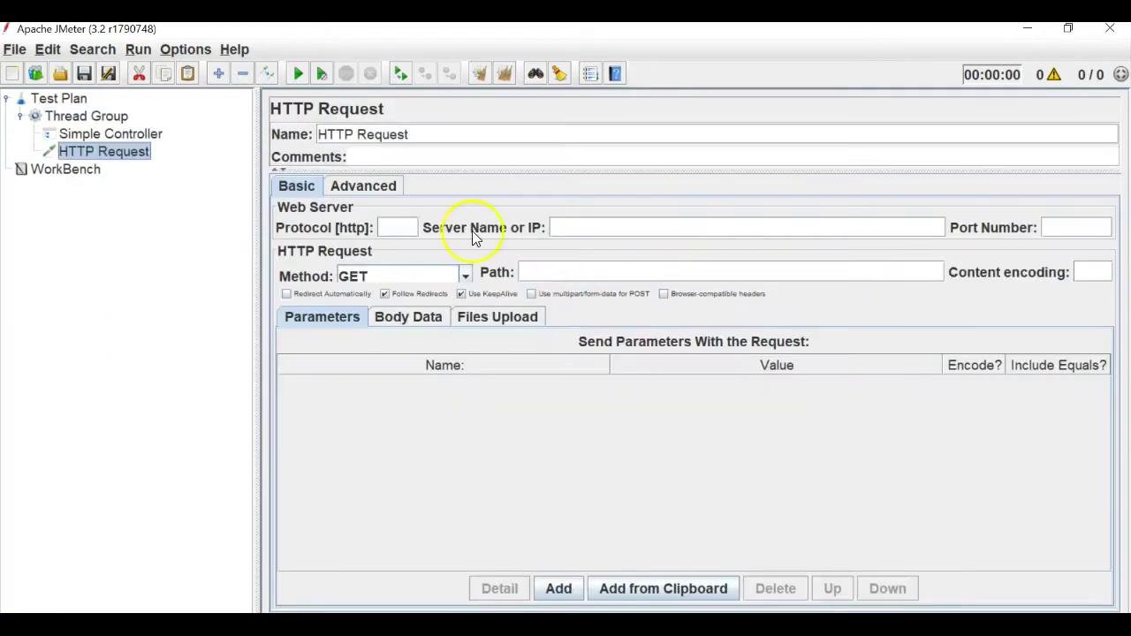
{"action": "left_click", "coordinate": [579, 230]}
{"action": "key", "text": "ctrl+v"}
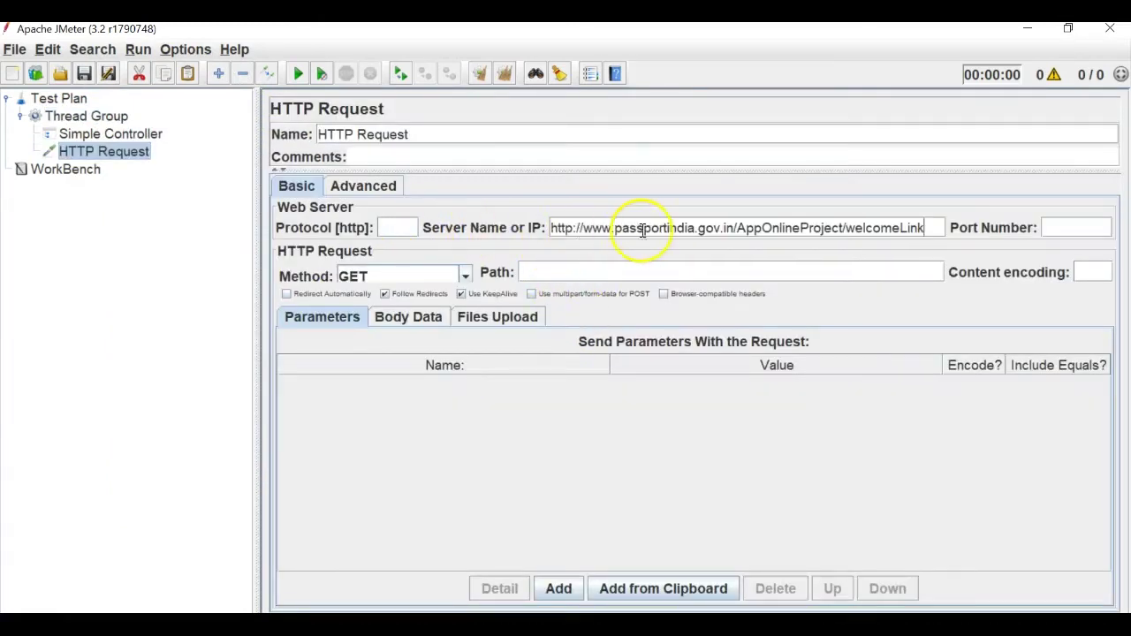
{"action": "left_click_drag", "start_coordinate": [738, 231], "coordinate": [888, 240]}
{"action": "key", "text": "BackSpace"}
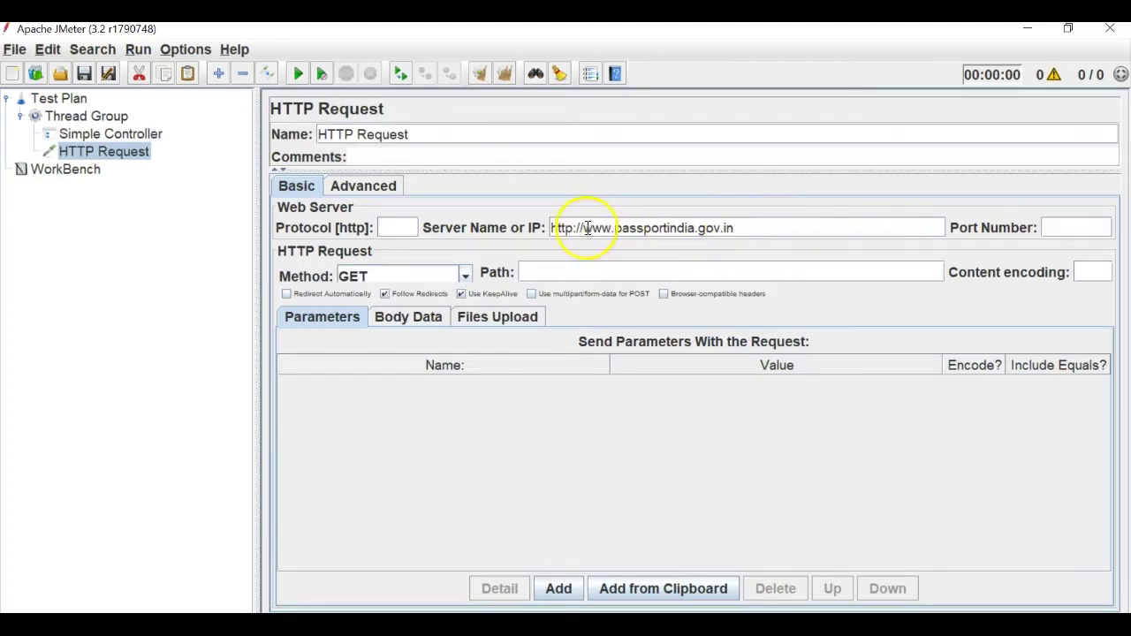
{"action": "left_click_drag", "start_coordinate": [612, 227], "coordinate": [499, 223]}
{"action": "key", "text": "BackSpace"}
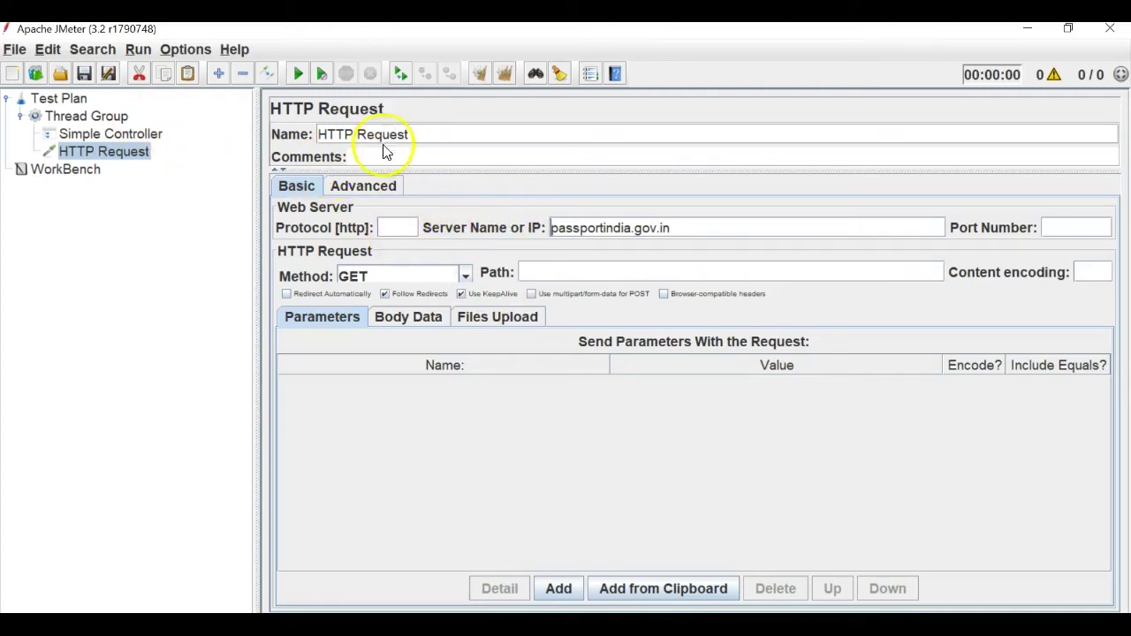
- Rename the HTTP Request sampler as Passport Home
{"action": "left_click_drag", "start_coordinate": [411, 134], "coordinate": [242, 132]}
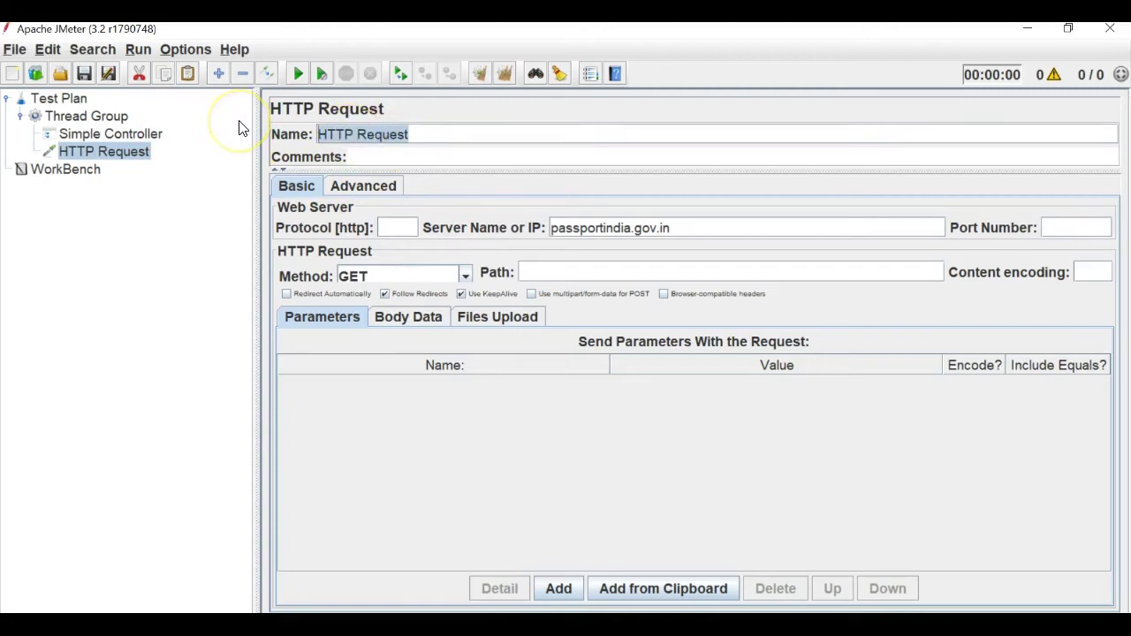
{"action": "type", "text": "Passpor"}
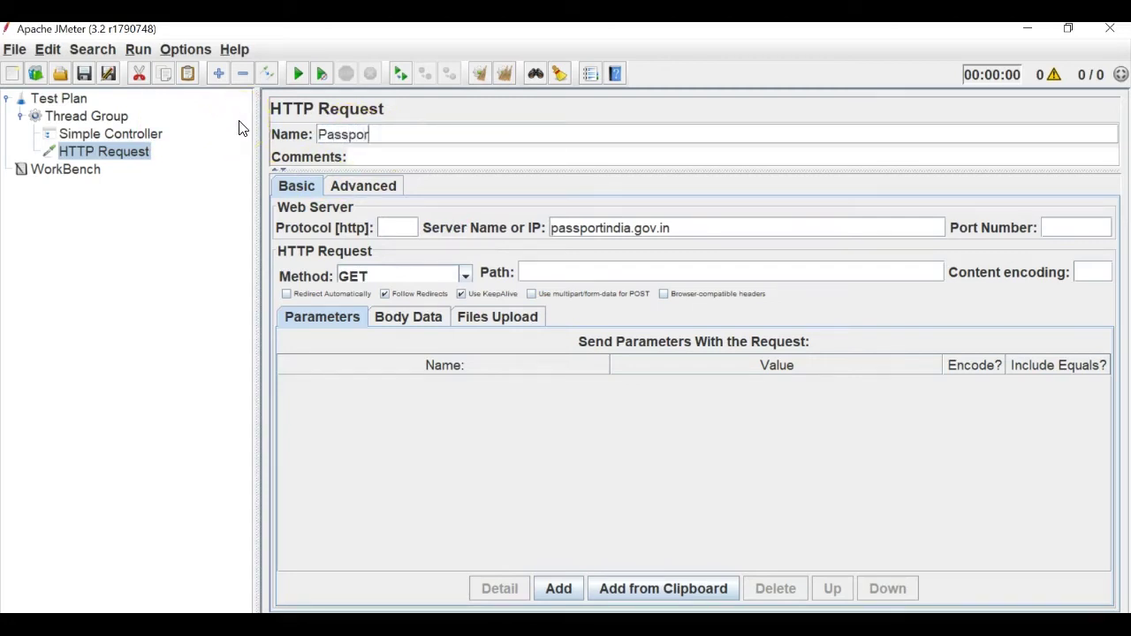
{"action": "type", "text": "t Home"}
{"action": "left_click", "coordinate": [88, 137]}
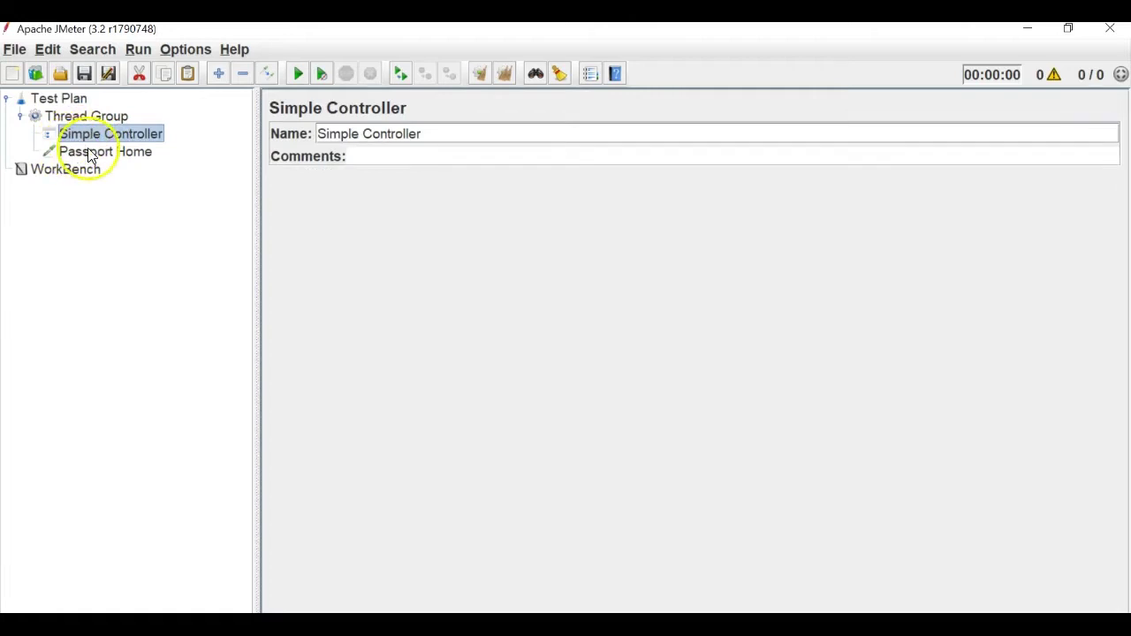
{"action": "left_click", "coordinate": [20, 117]}
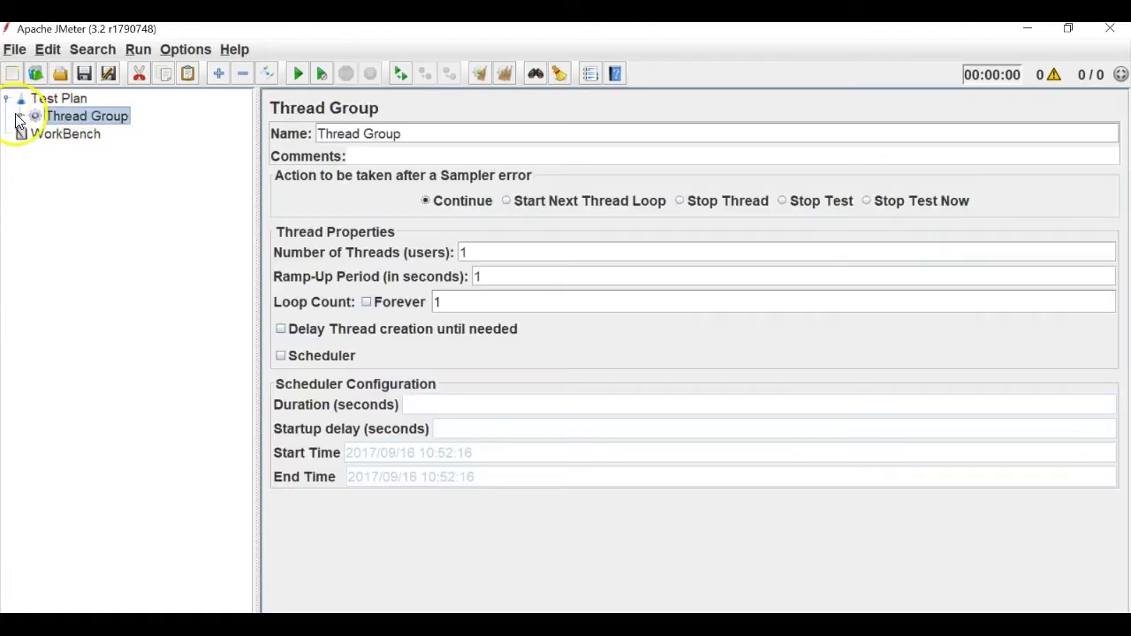
{"action": "left_click", "coordinate": [21, 117]}
{"action": "left_click", "coordinate": [69, 133]}
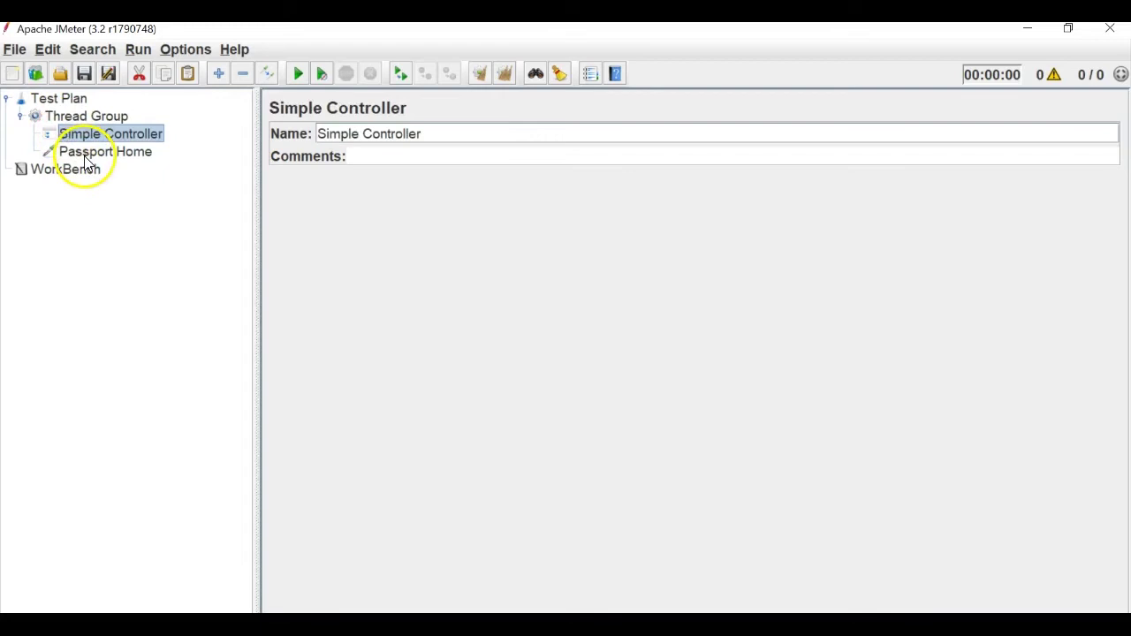
{"action": "left_click", "coordinate": [86, 157]}
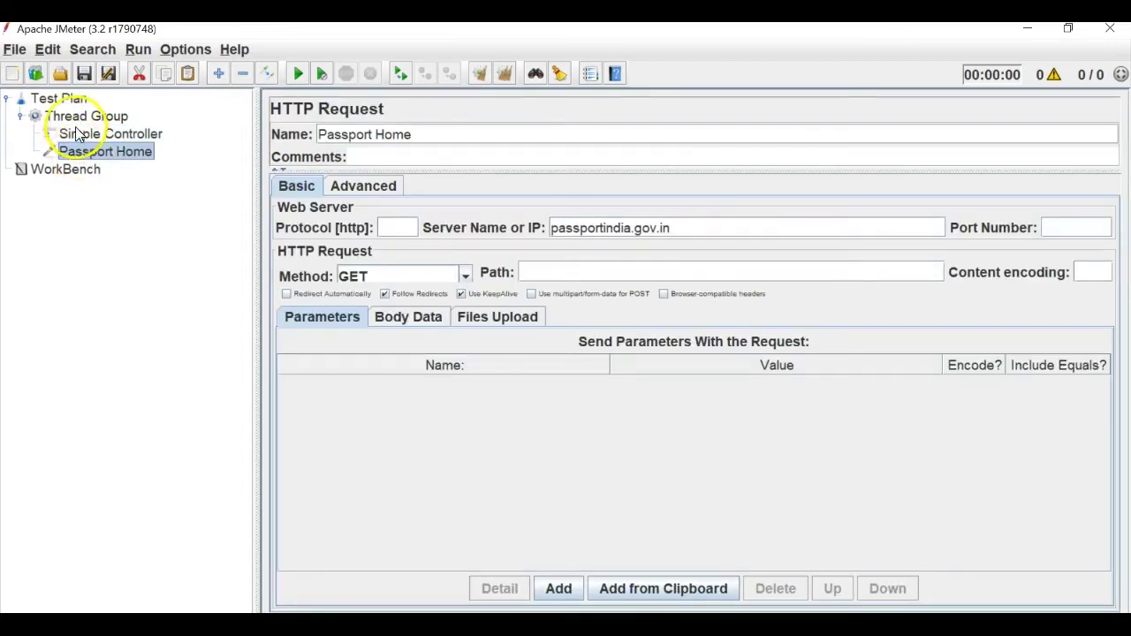
{"action": "left_click", "coordinate": [77, 118]}
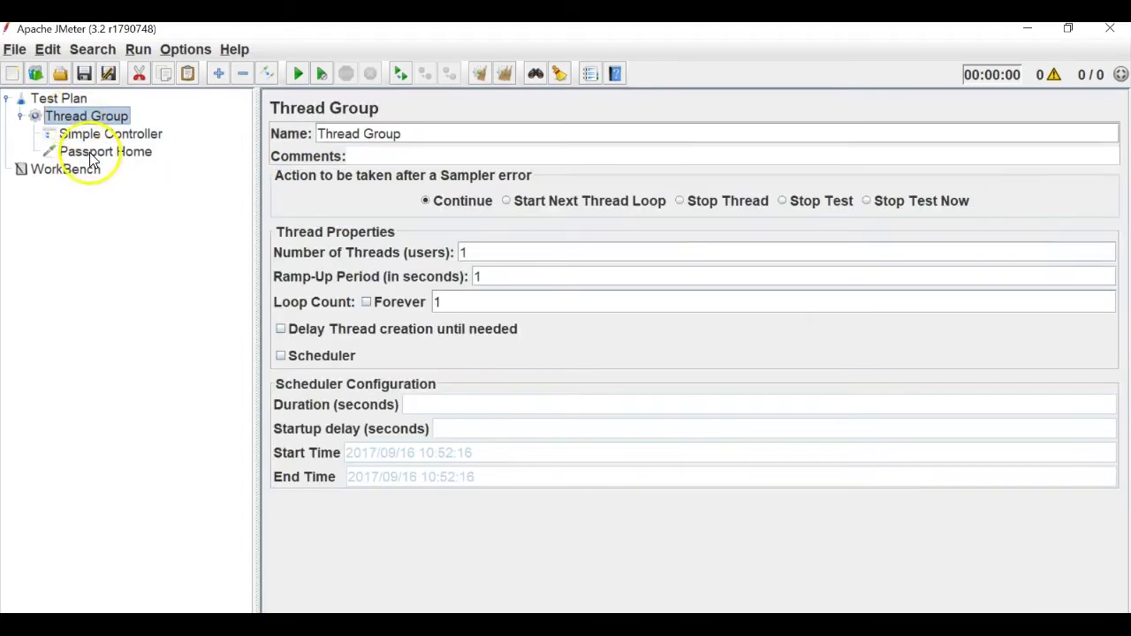
- Move the Passport Home request into the Simple Controller as its child
{"action": "left_click", "coordinate": [86, 155]}
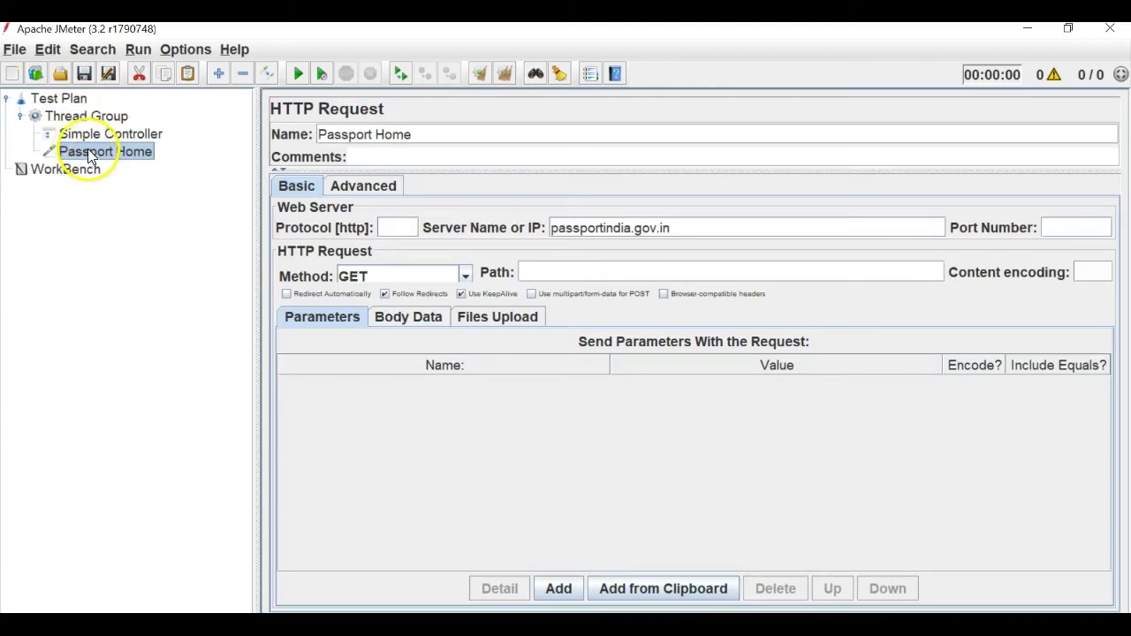
{"action": "left_click", "coordinate": [138, 137], "text": "ctrl"}
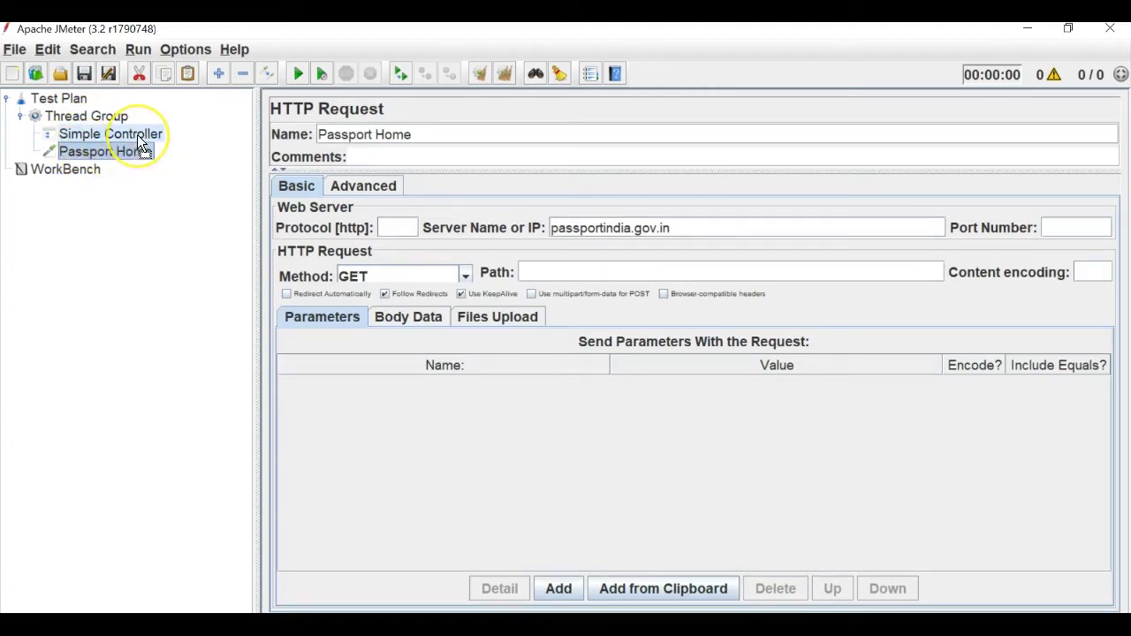
{"action": "left_click_drag", "start_coordinate": [137, 137], "coordinate": [138, 136]}
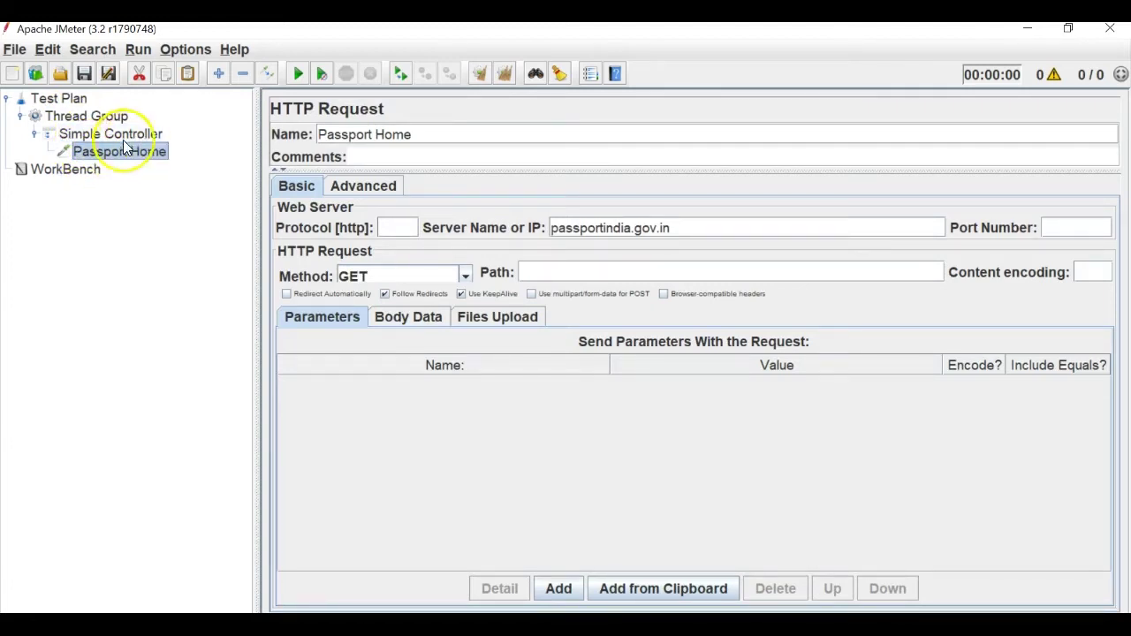
- Examine the test hierarchy from the Test Plan through the Thread Group and Simple Controller down to the Passport Home request
{"action": "left_click", "coordinate": [19, 116]}
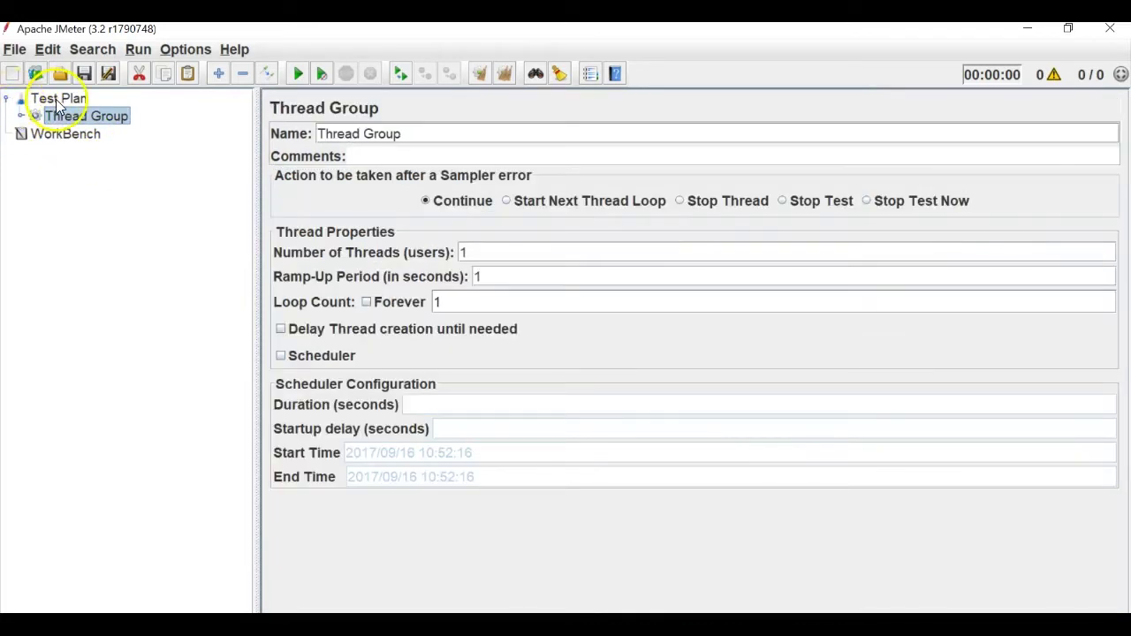
{"action": "left_click", "coordinate": [57, 102]}
{"action": "left_click", "coordinate": [20, 116]}
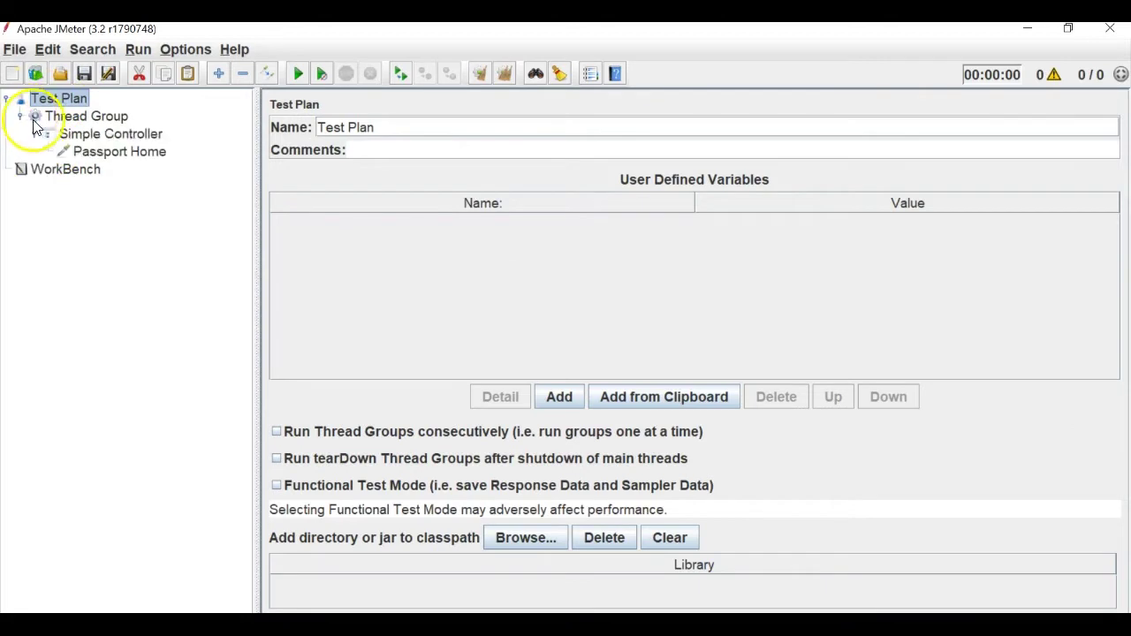
{"action": "left_click", "coordinate": [38, 133]}
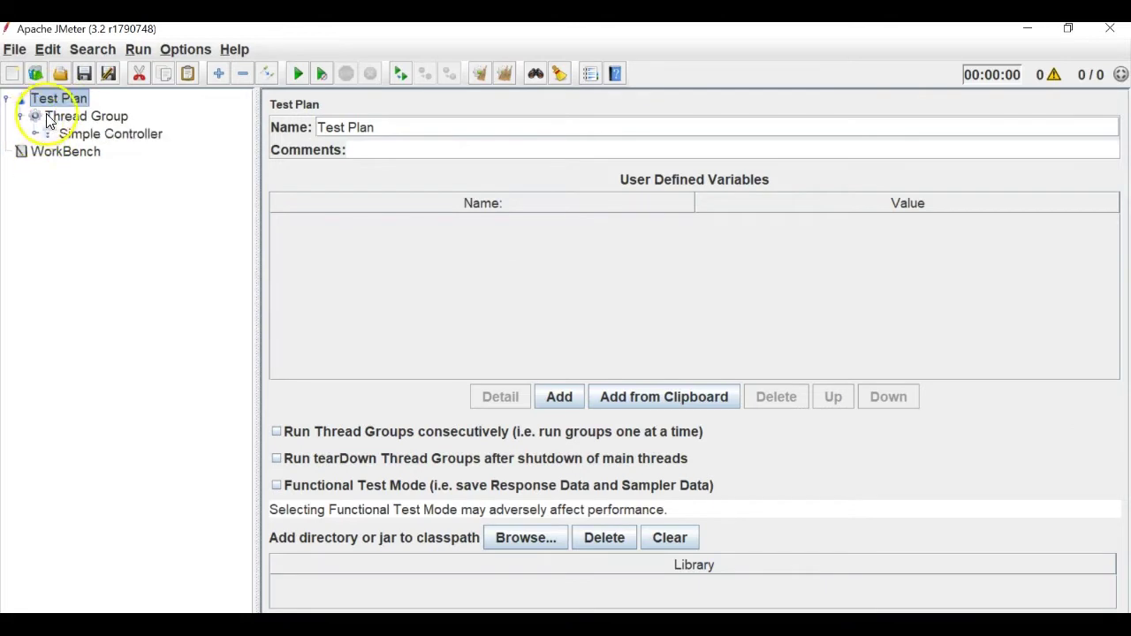
{"action": "left_click", "coordinate": [87, 140]}
{"action": "left_click", "coordinate": [36, 133]}
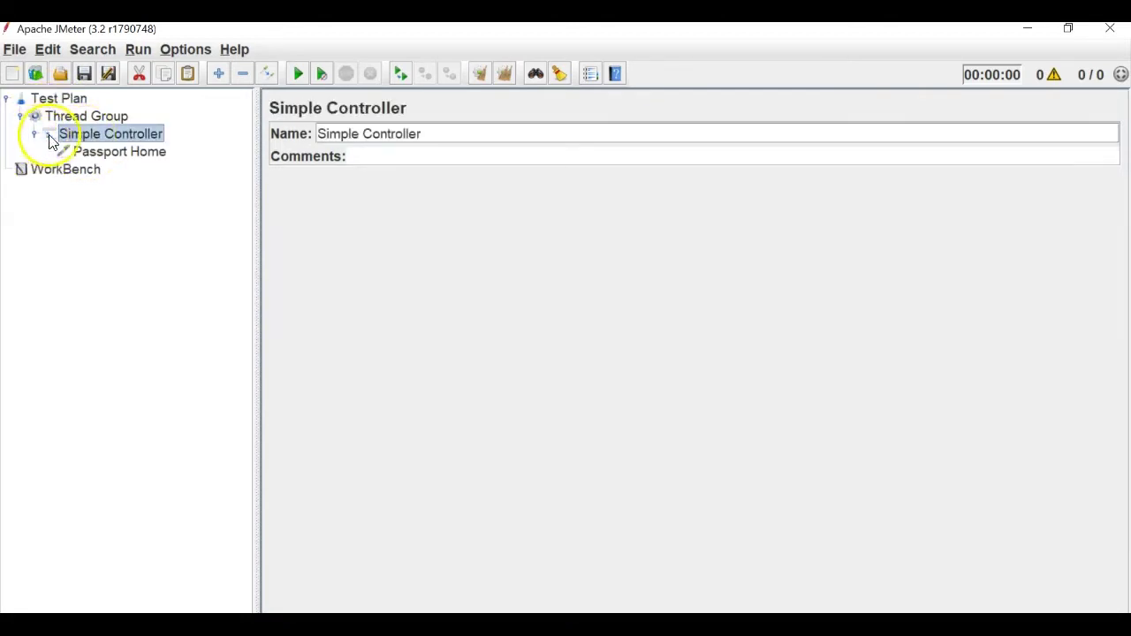
{"action": "left_click", "coordinate": [95, 155]}
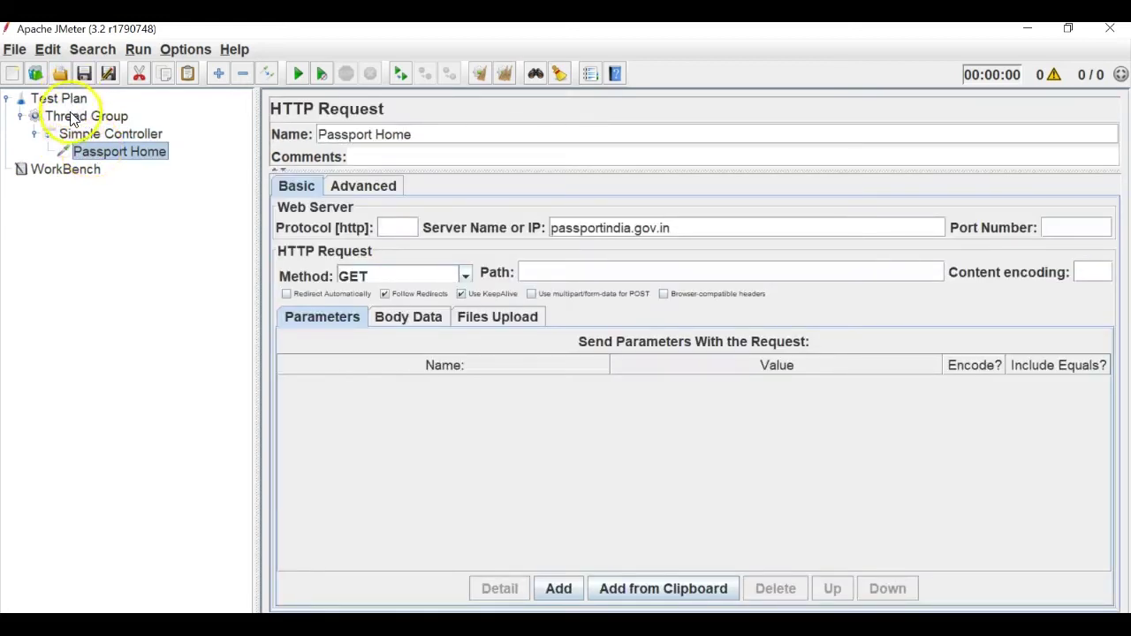
{"action": "left_click", "coordinate": [84, 119]}
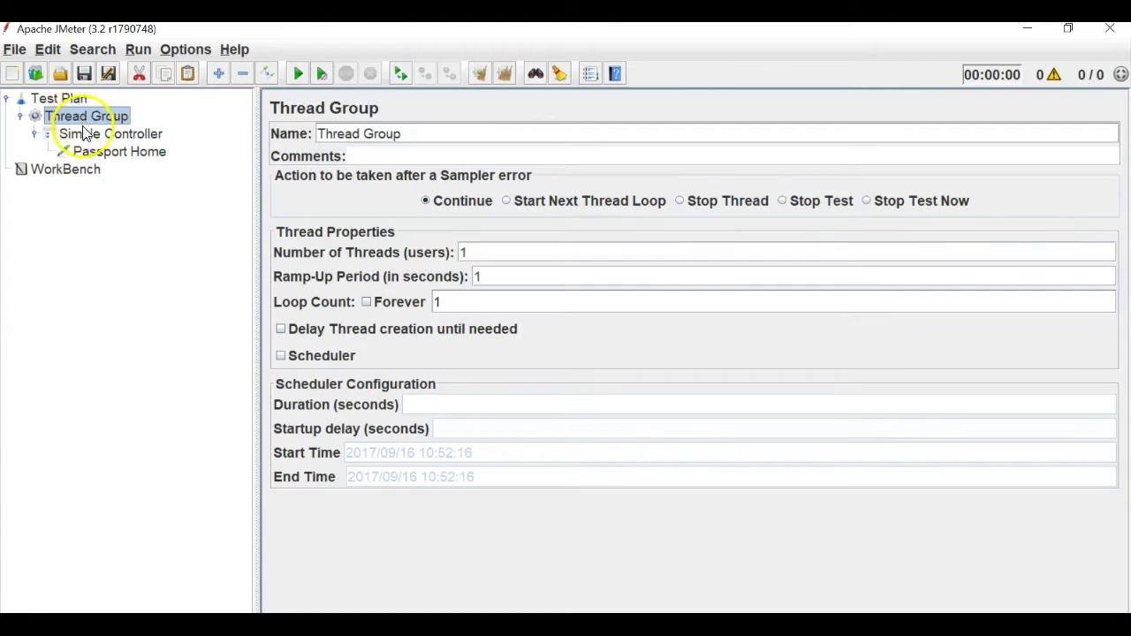
- Add a View Results Tree listener to the Simple Controller
{"action": "left_click", "coordinate": [86, 138]}
{"action": "right_click", "coordinate": [86, 138]}
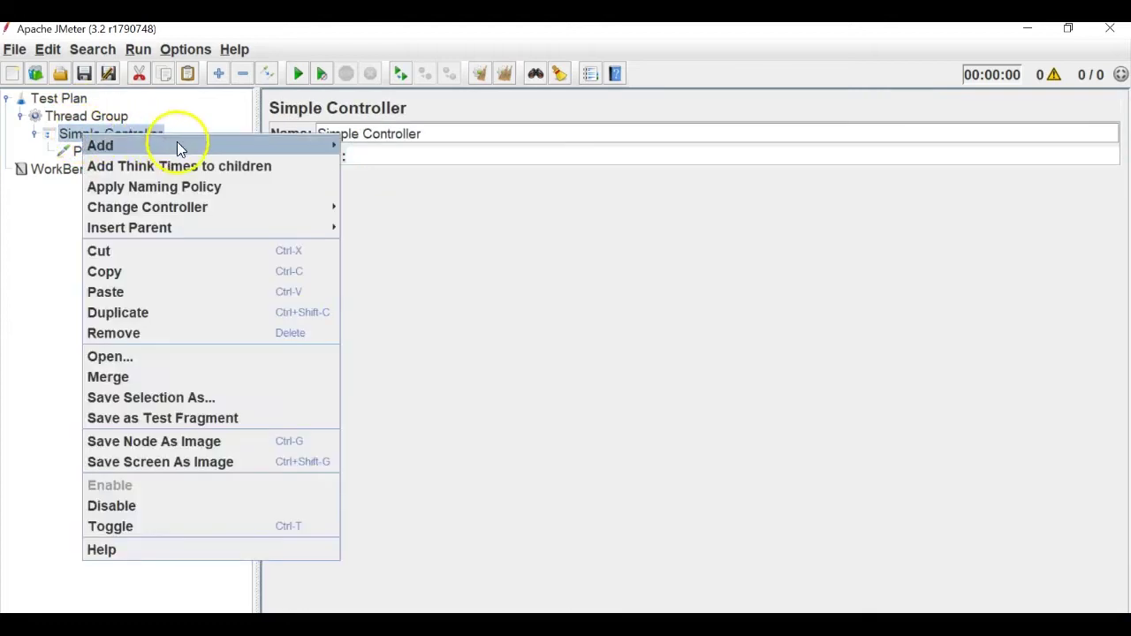
{"action": "mouse_move", "coordinate": [326, 145]}
{"action": "mouse_move", "coordinate": [438, 299]}
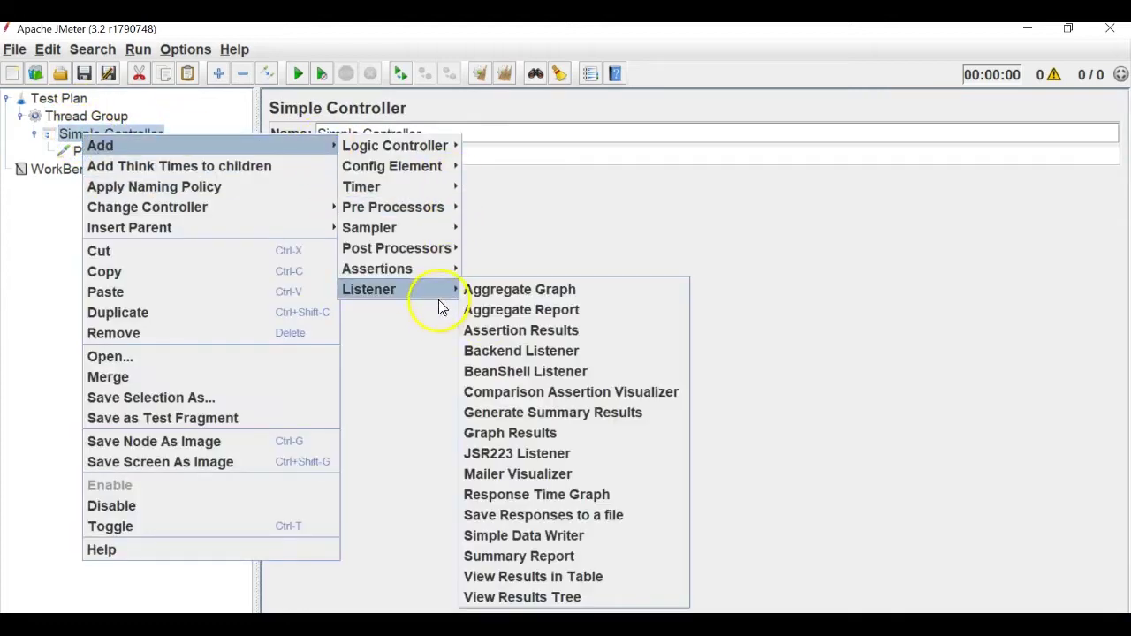
{"action": "left_click", "coordinate": [551, 601]}
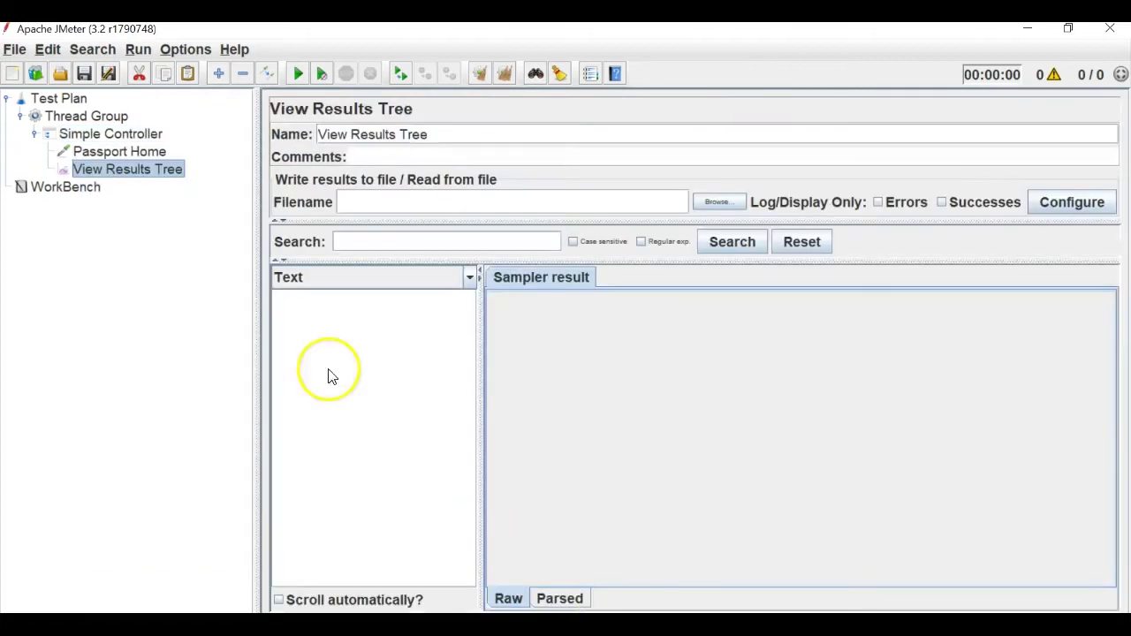
{"action": "left_click", "coordinate": [36, 134]}
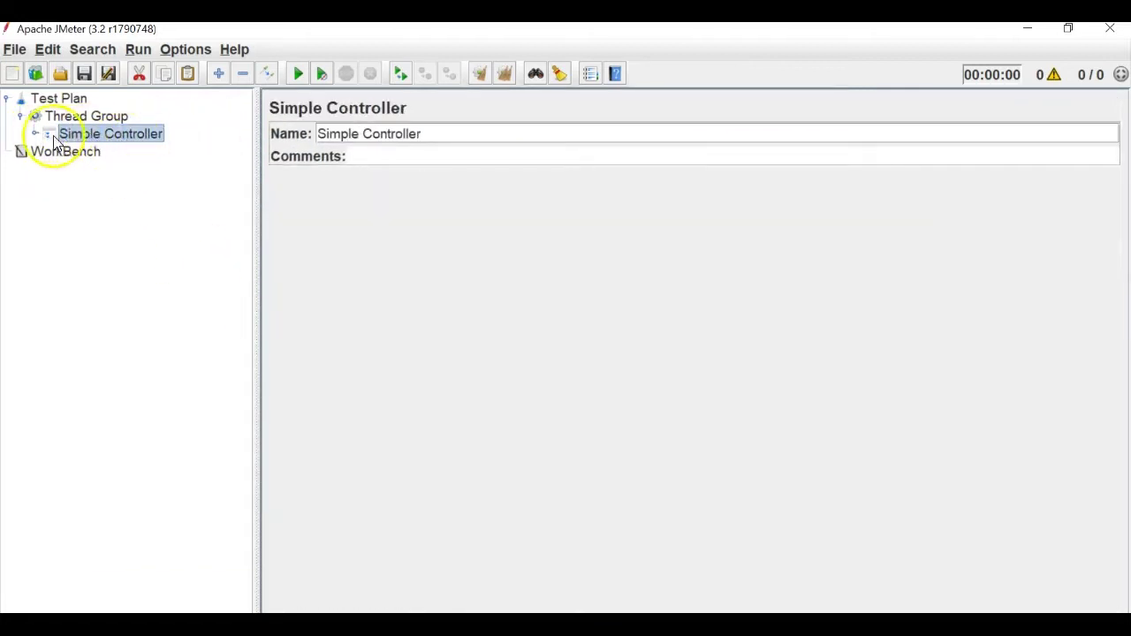
{"action": "left_click", "coordinate": [36, 134]}
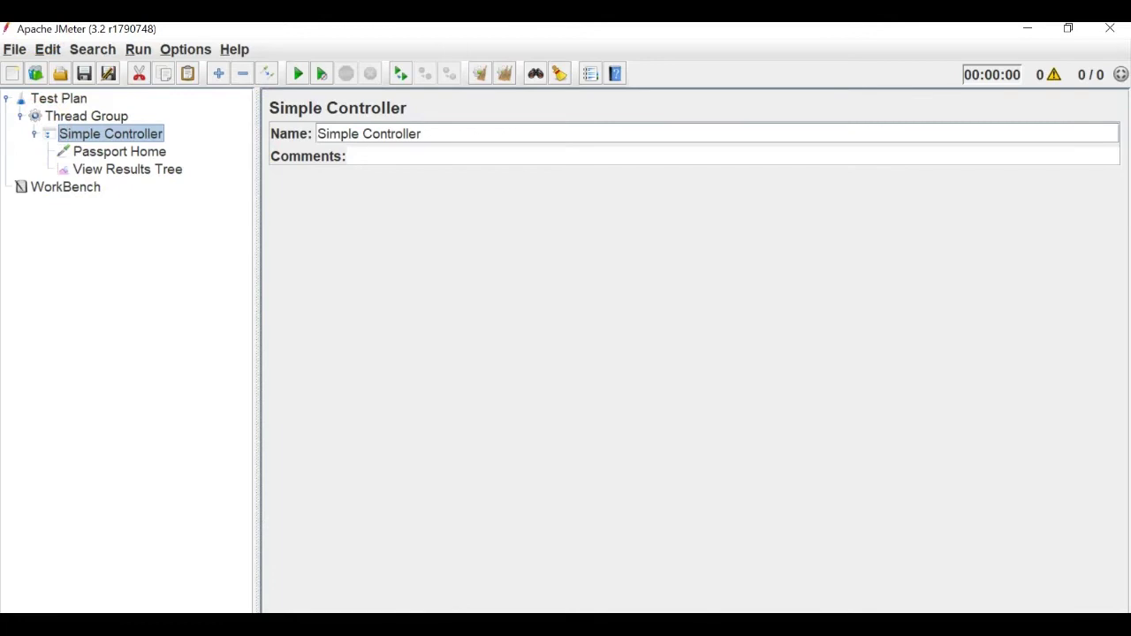
- Save the test plan as SimpleController.jmx in the 7- Logic Controllers folder inside JMeter Videos on the Desktop
{"action": "left_click", "coordinate": [15, 48]}
{"action": "left_click", "coordinate": [63, 199]}
{"action": "left_click", "coordinate": [747, 231]}
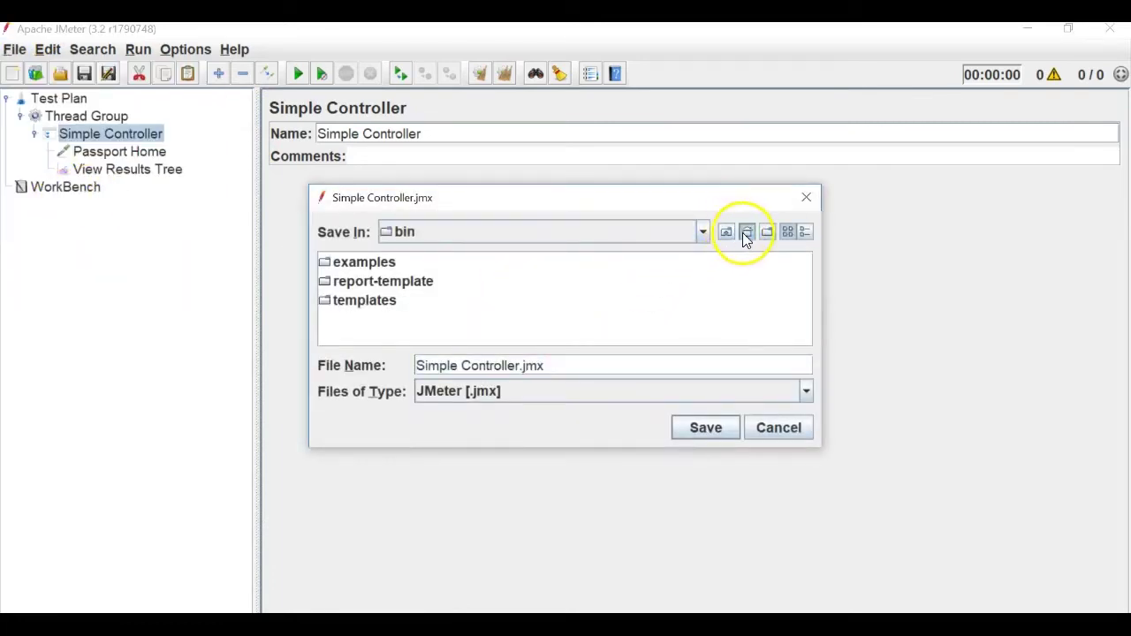
{"action": "double_click", "coordinate": [555, 300]}
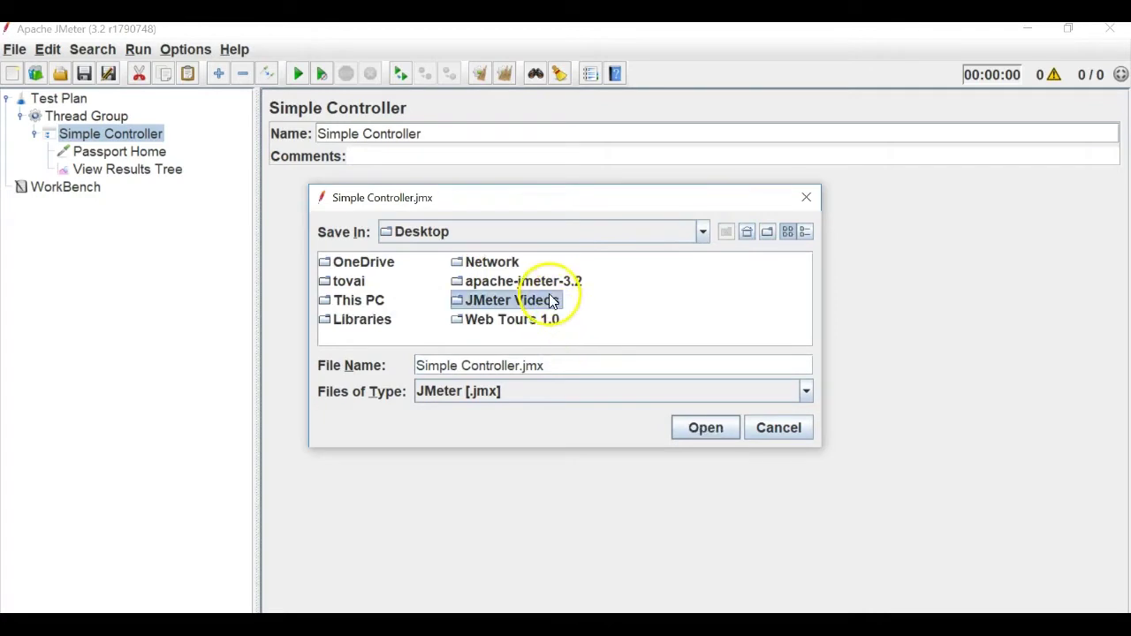
{"action": "double_click", "coordinate": [572, 283]}
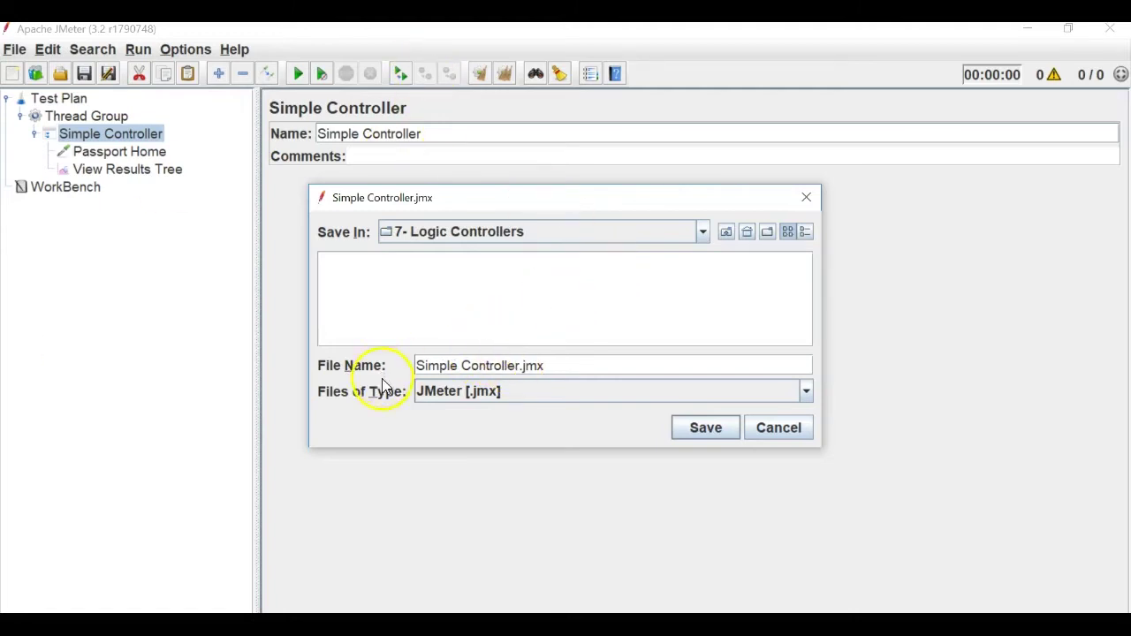
{"action": "left_click", "coordinate": [460, 364]}
{"action": "key", "text": "BackSpace"}
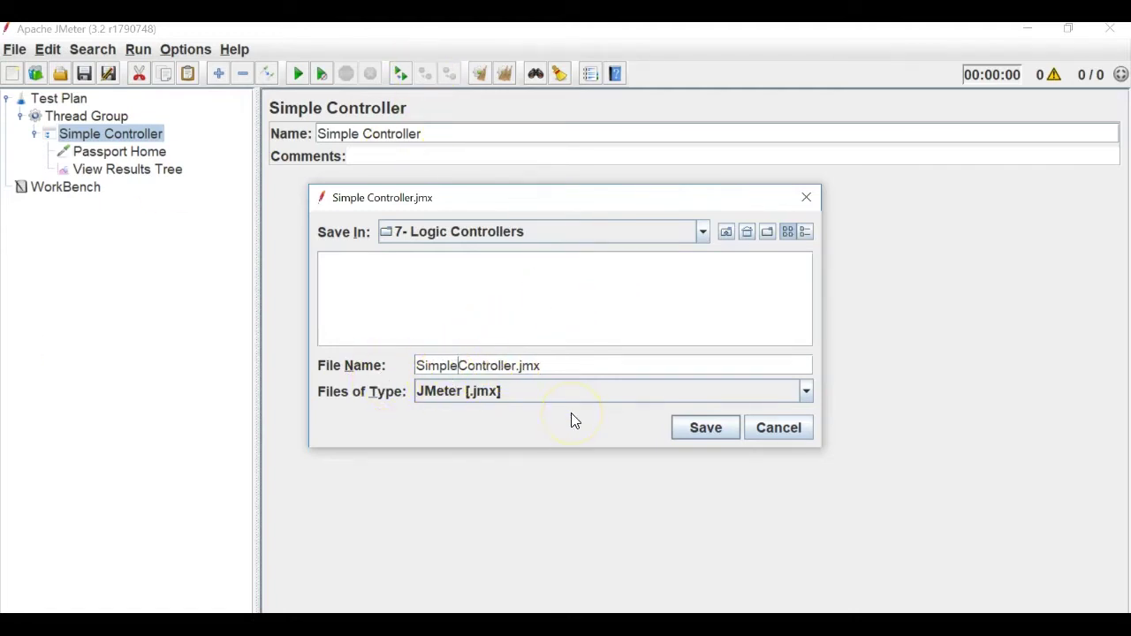
{"action": "key", "text": "Return"}
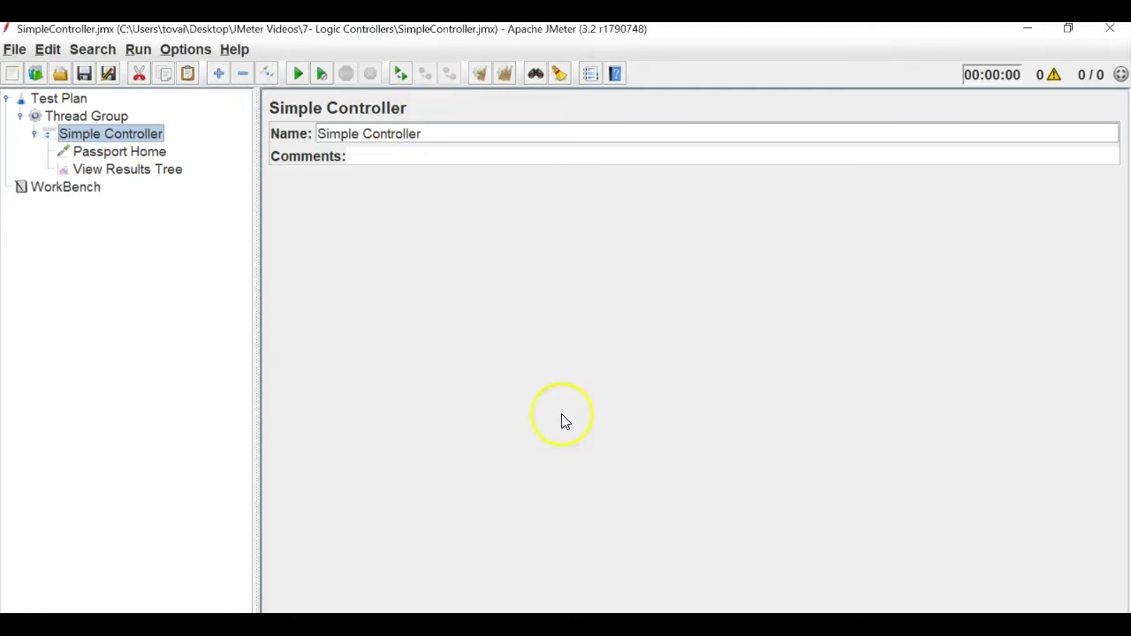
- Run the test plan and open the Passport Home sample's result in the View Results Tree
{"action": "left_click", "coordinate": [298, 73]}
{"action": "left_click", "coordinate": [177, 169]}
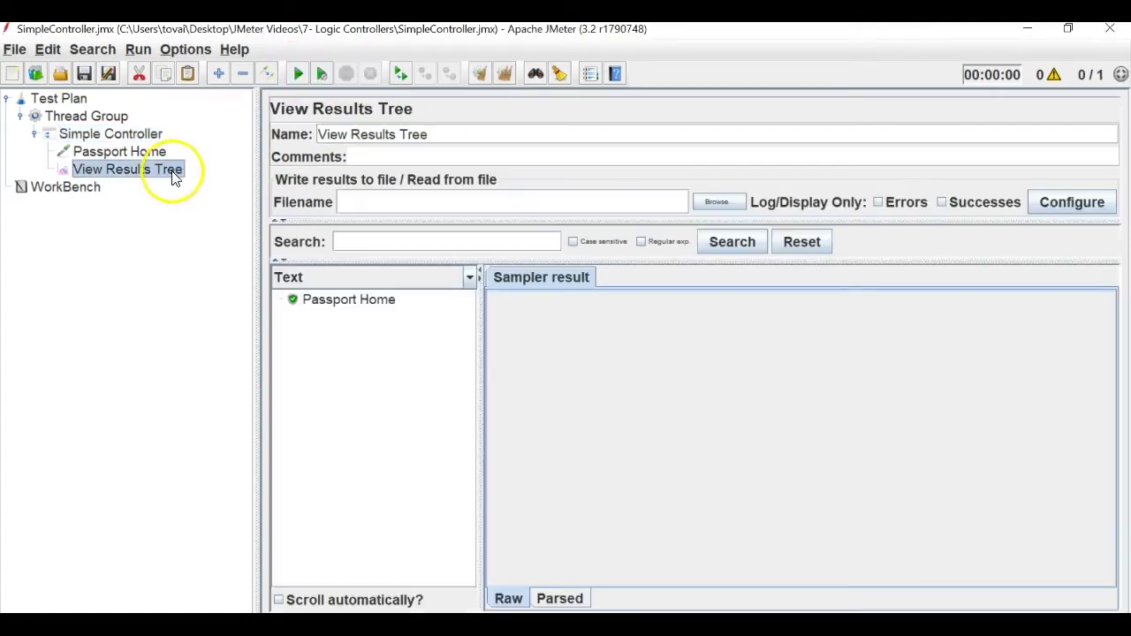
{"action": "left_click", "coordinate": [366, 301]}
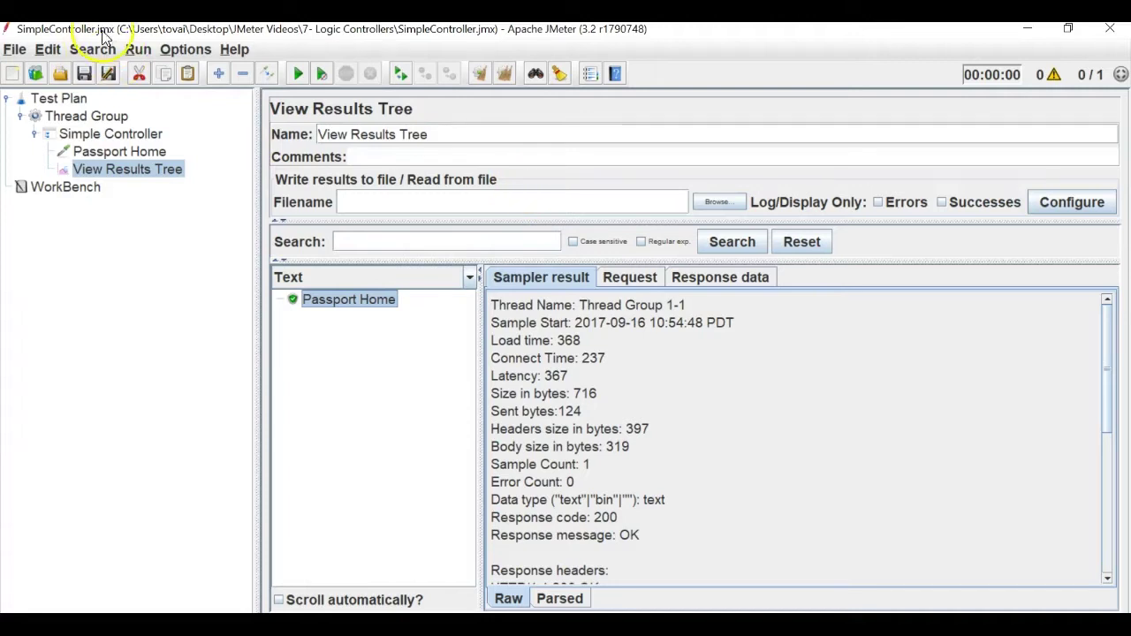
- Rename the Simple Controller as "Passwport flow"
{"action": "left_click", "coordinate": [131, 136]}
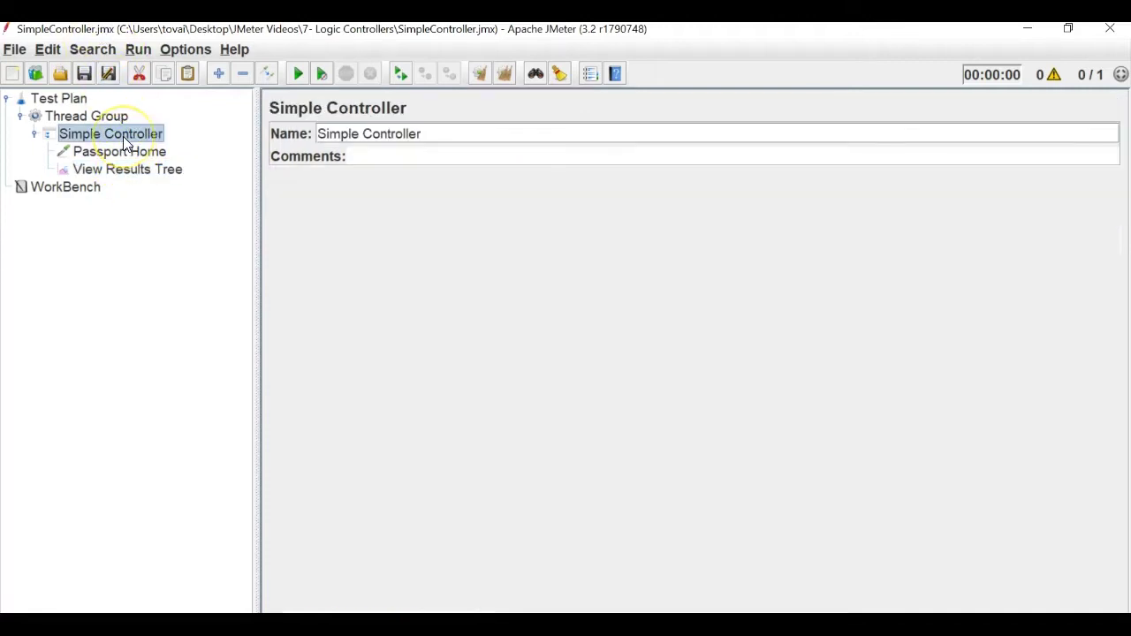
{"action": "left_click", "coordinate": [35, 134]}
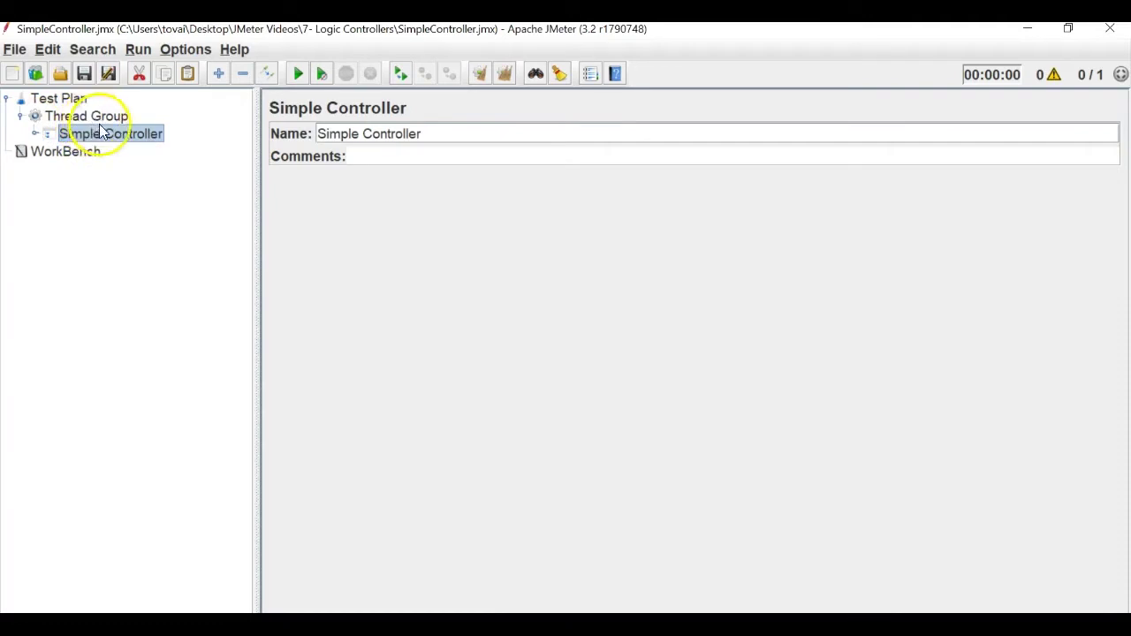
{"action": "left_click_drag", "start_coordinate": [441, 134], "coordinate": [315, 133]}
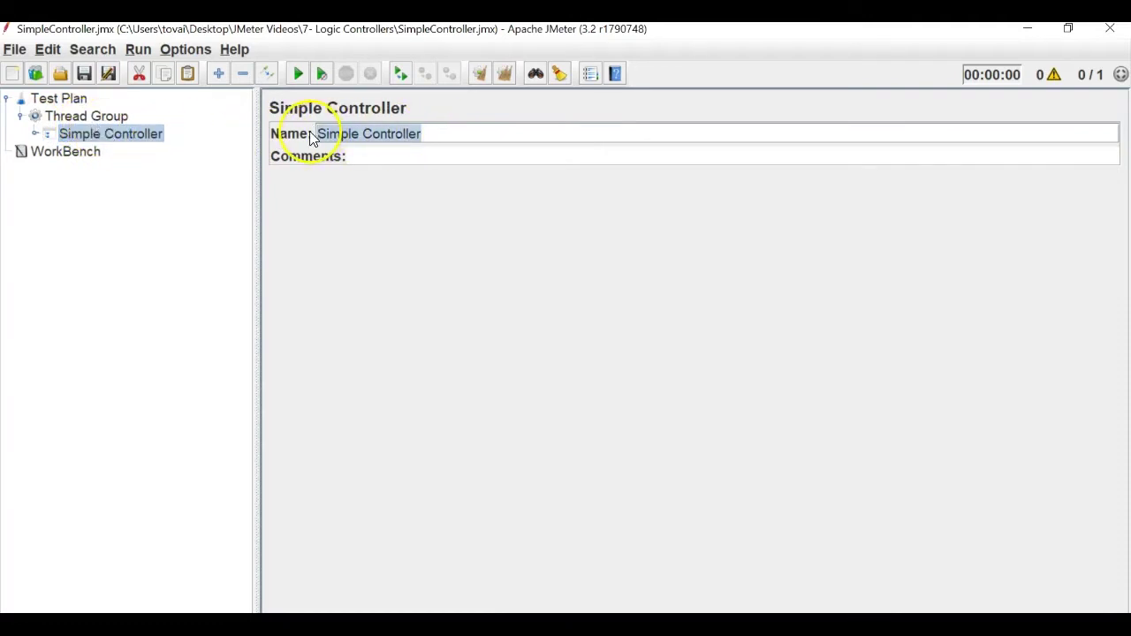
{"action": "type", "text": "Passwpo"}
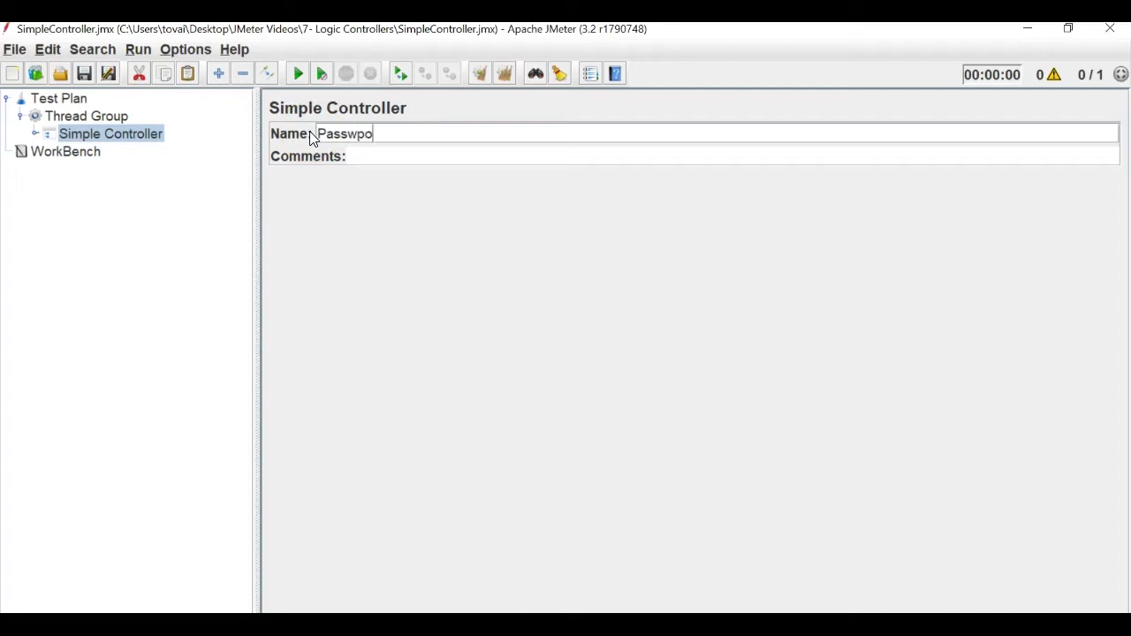
{"action": "type", "text": "rt Testcases"}
{"action": "double_click", "coordinate": [429, 133]}
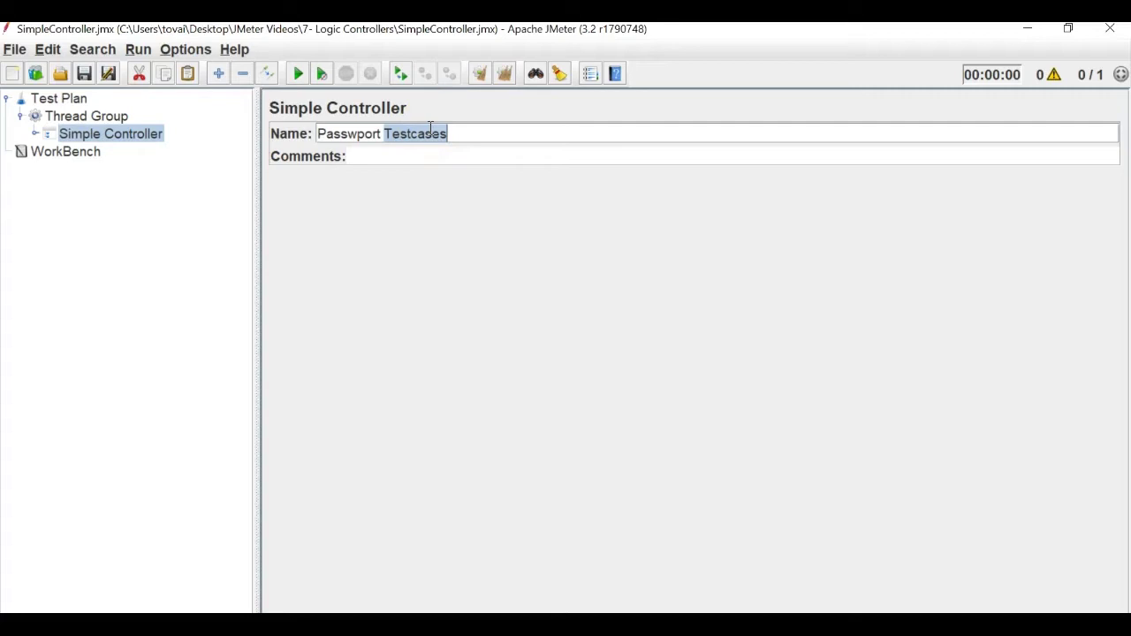
{"action": "type", "text": "flow"}
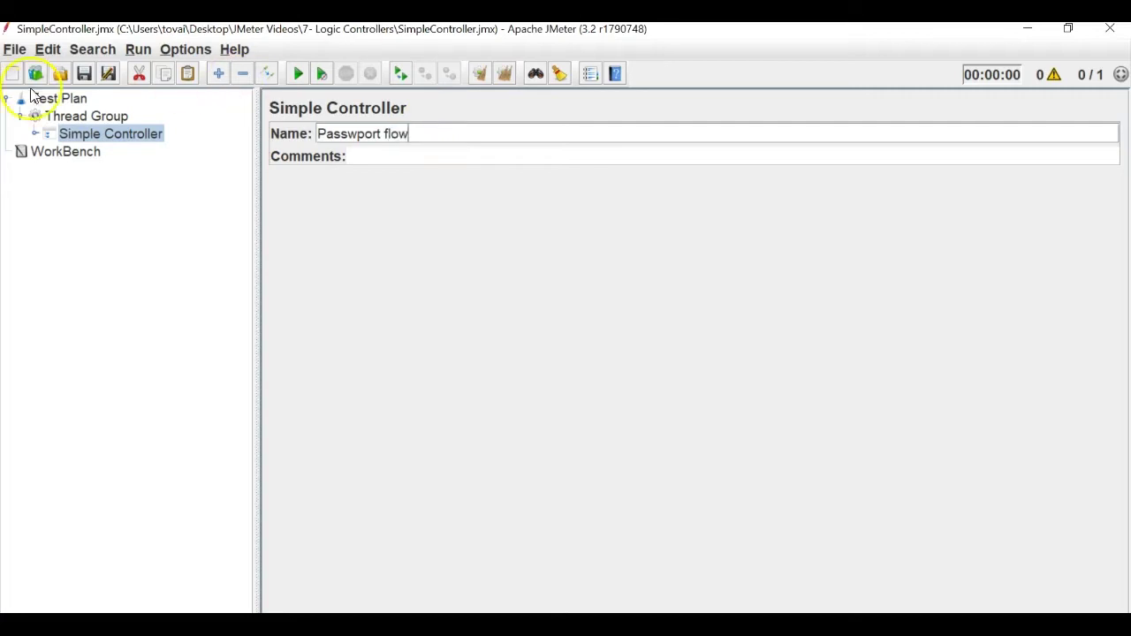
- Add a second Simple Controller to the Thread Group and name it "jmeter flow"
{"action": "left_click", "coordinate": [53, 117]}
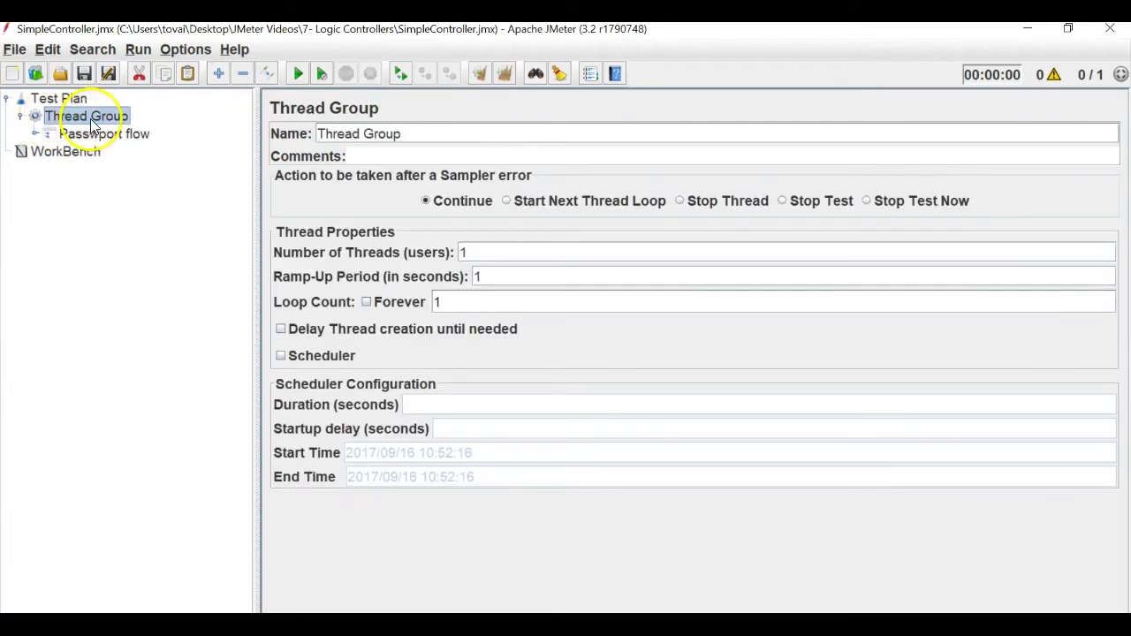
{"action": "right_click", "coordinate": [90, 119]}
{"action": "mouse_move", "coordinate": [151, 129]}
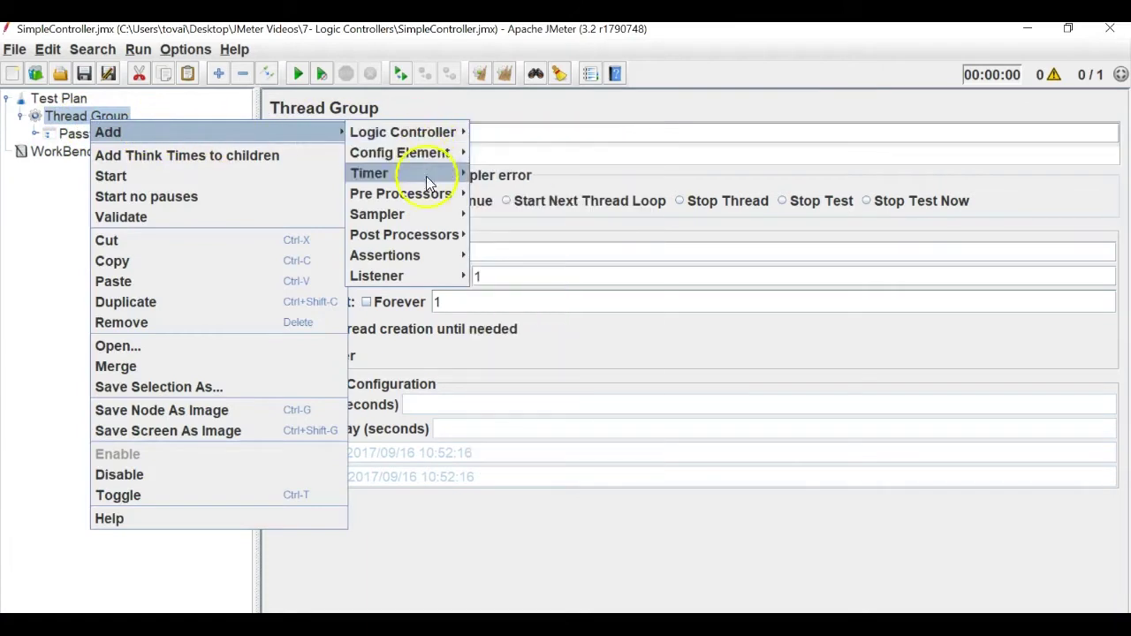
{"action": "mouse_move", "coordinate": [436, 138]}
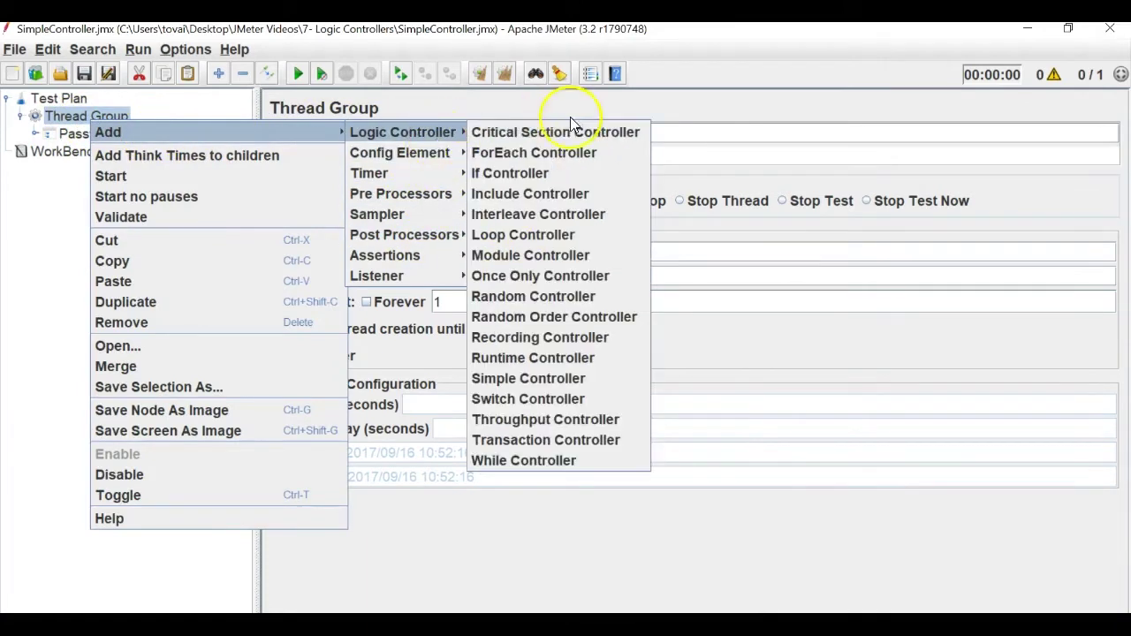
{"action": "left_click", "coordinate": [528, 378]}
{"action": "triple_click", "coordinate": [366, 129]}
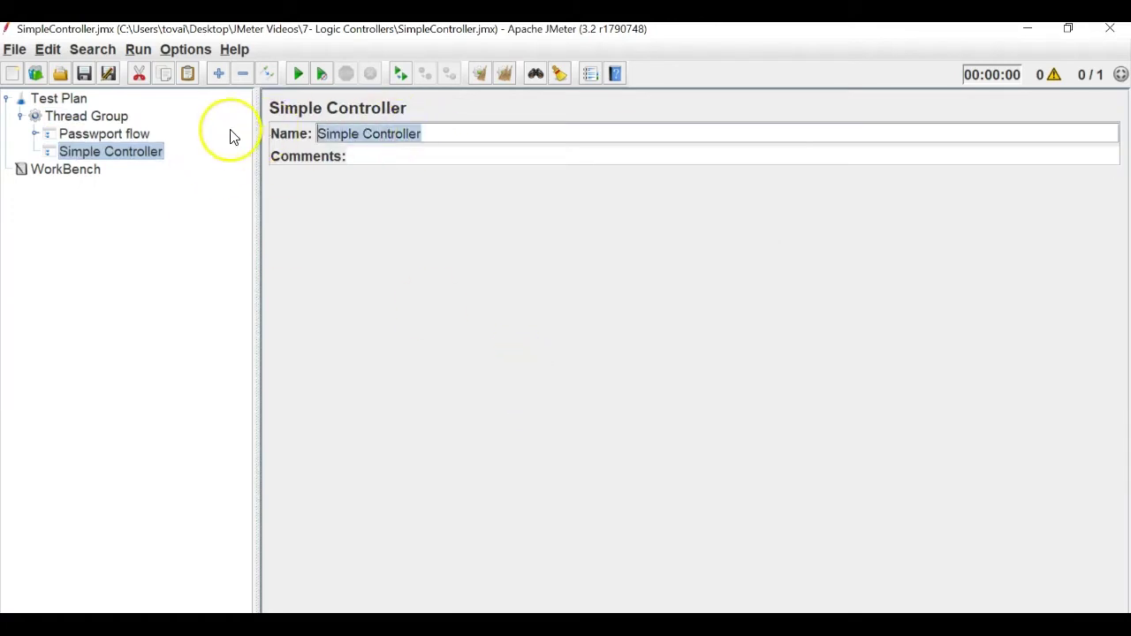
{"action": "type", "text": "jmter f"}
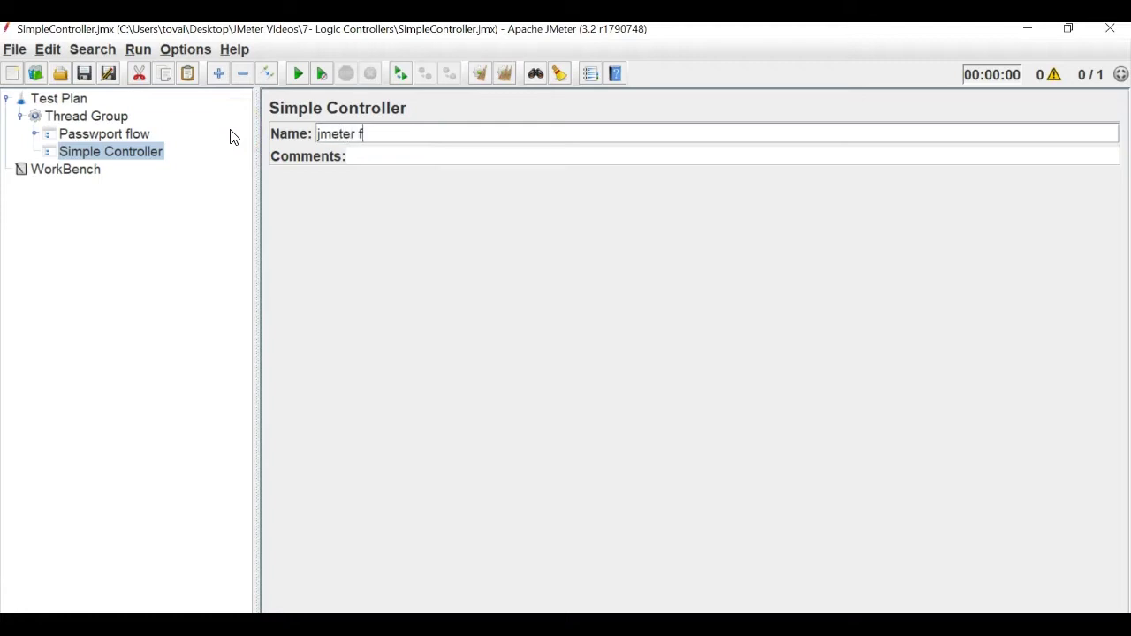
{"action": "left_click", "coordinate": [78, 134]}
- Add an HTTP Request sampler to the jmeter flow controller
{"action": "left_click", "coordinate": [80, 152]}
{"action": "right_click", "coordinate": [76, 162]}
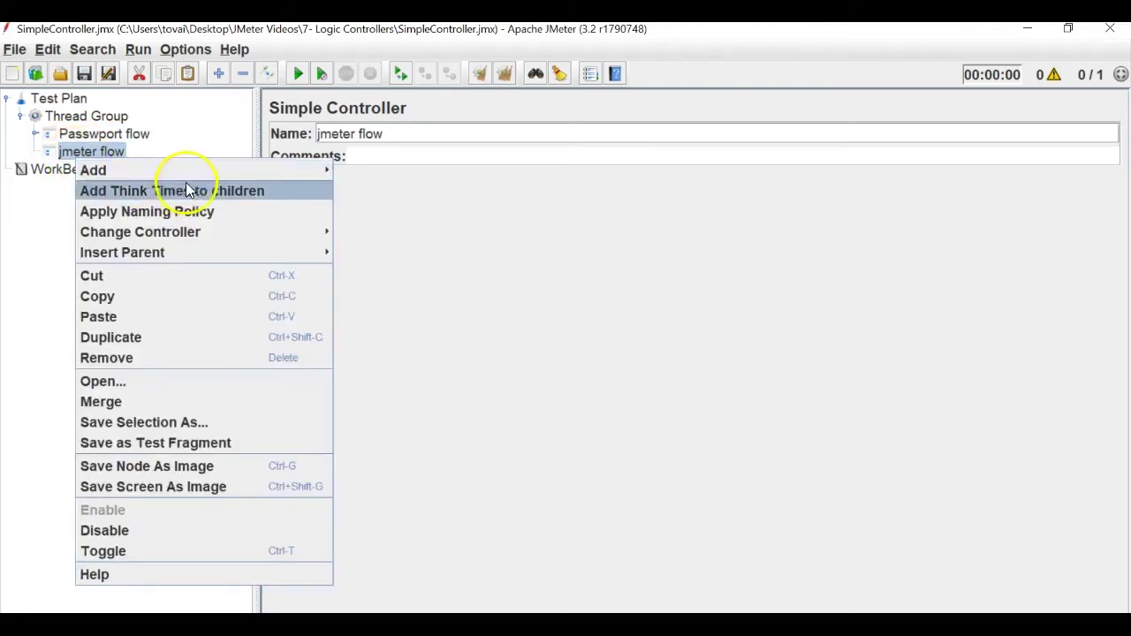
{"action": "mouse_move", "coordinate": [281, 168]}
{"action": "mouse_move", "coordinate": [424, 251]}
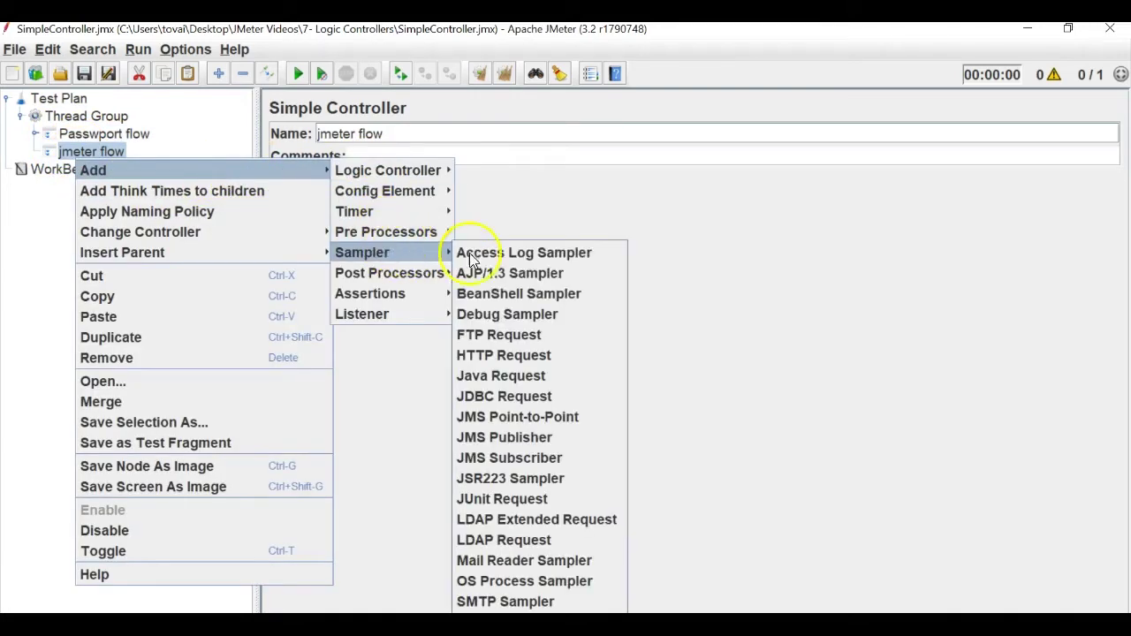
{"action": "left_click", "coordinate": [499, 348]}
- Switch to the Chrome browser, open jmeter.apache.org in a new tab and copy its address
{"action": "key", "text": "alt+Tab"}
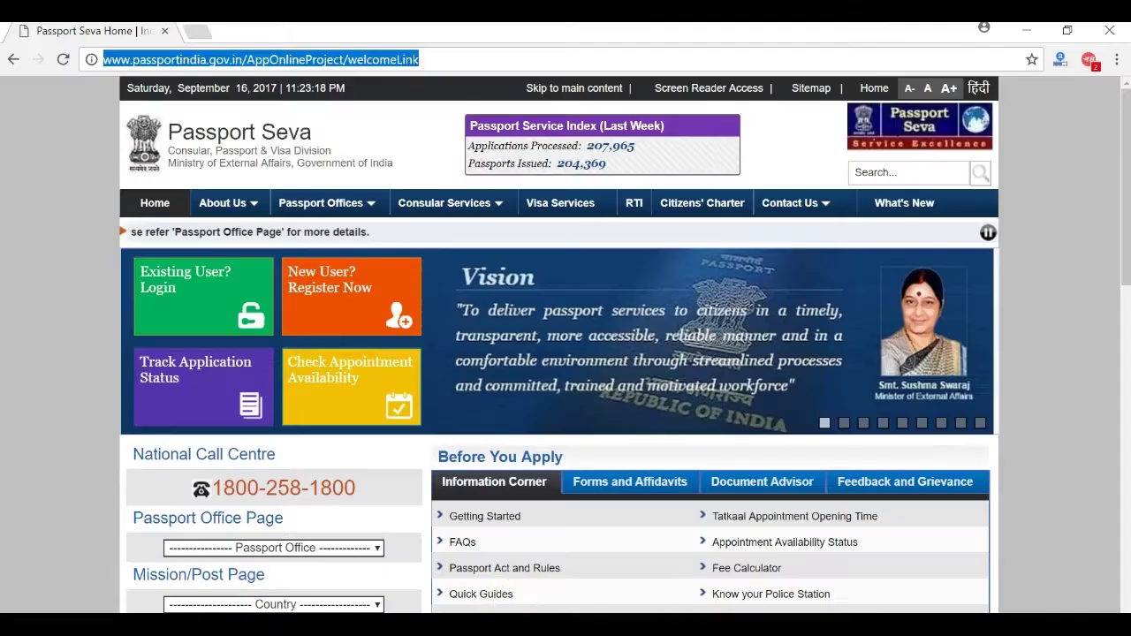
{"action": "key", "text": "ctrl+t"}
{"action": "type", "text": "jmeter.apache.org"}
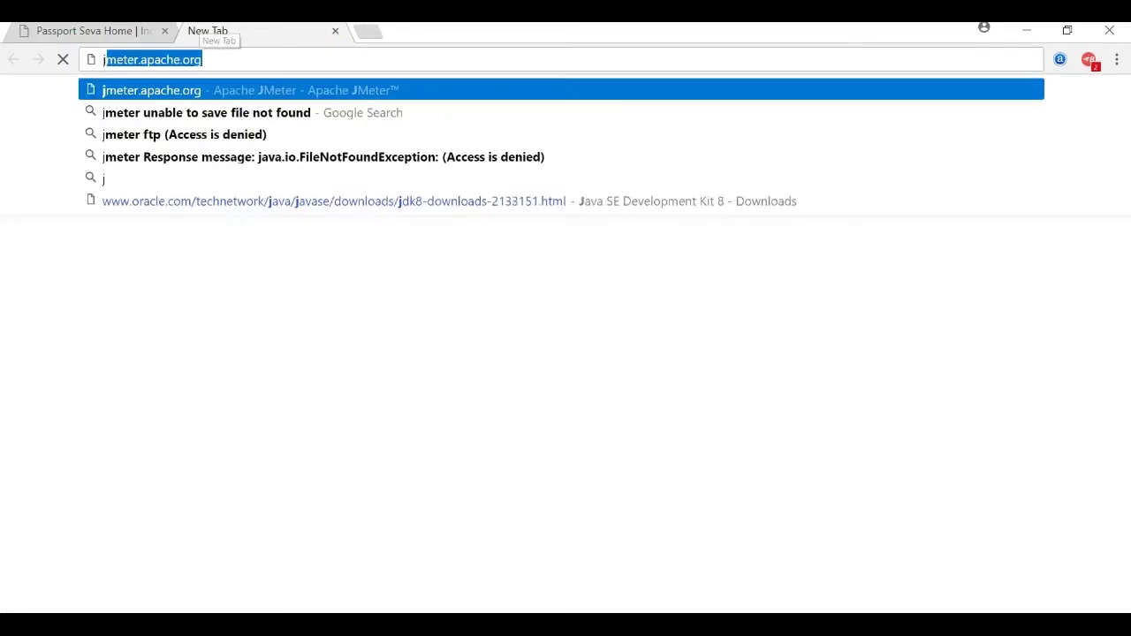
{"action": "key", "text": "Return"}
{"action": "left_click", "coordinate": [175, 57]}
{"action": "key", "text": "ctrl+c"}
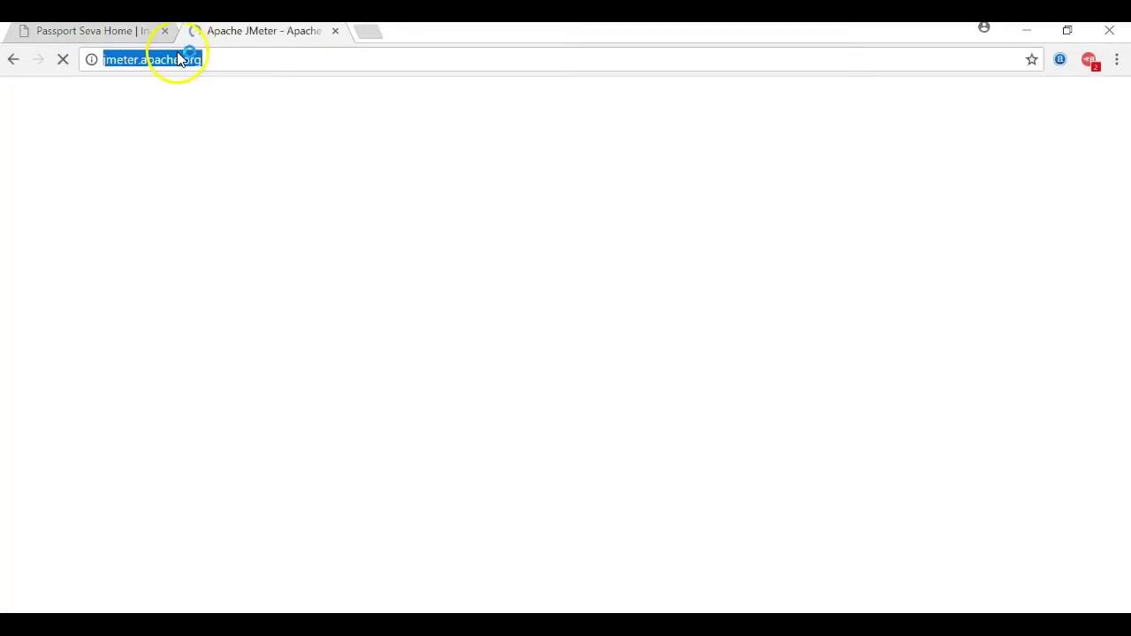
{"action": "key", "text": "alt+Tab"}
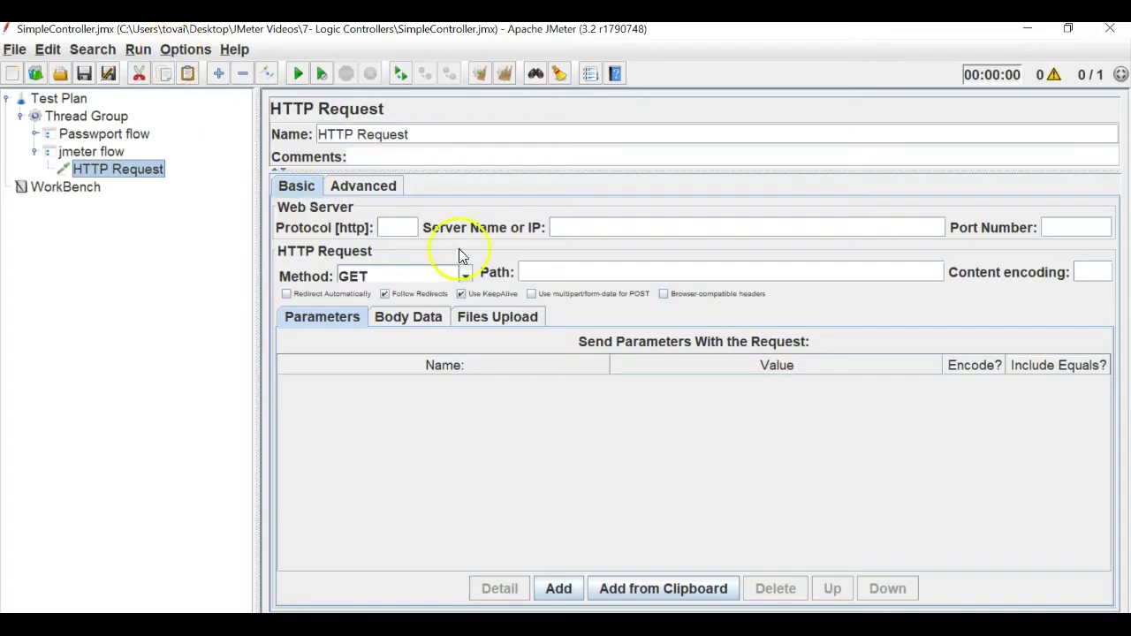
{"action": "key", "text": "ctrl+v"}
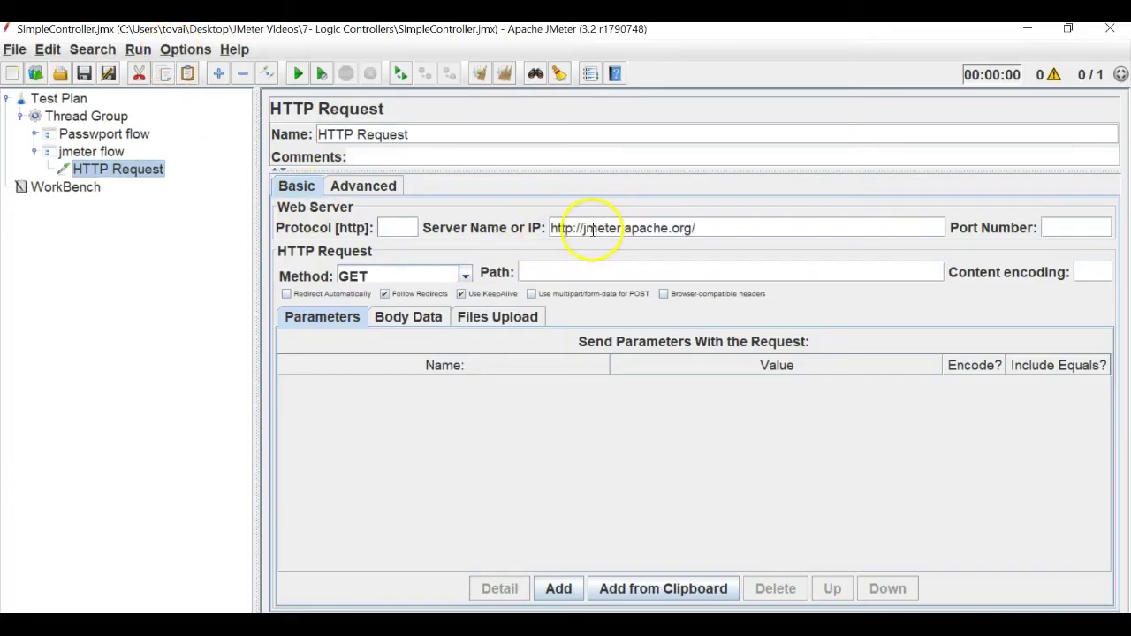
{"action": "left_click_drag", "start_coordinate": [585, 229], "coordinate": [504, 227]}
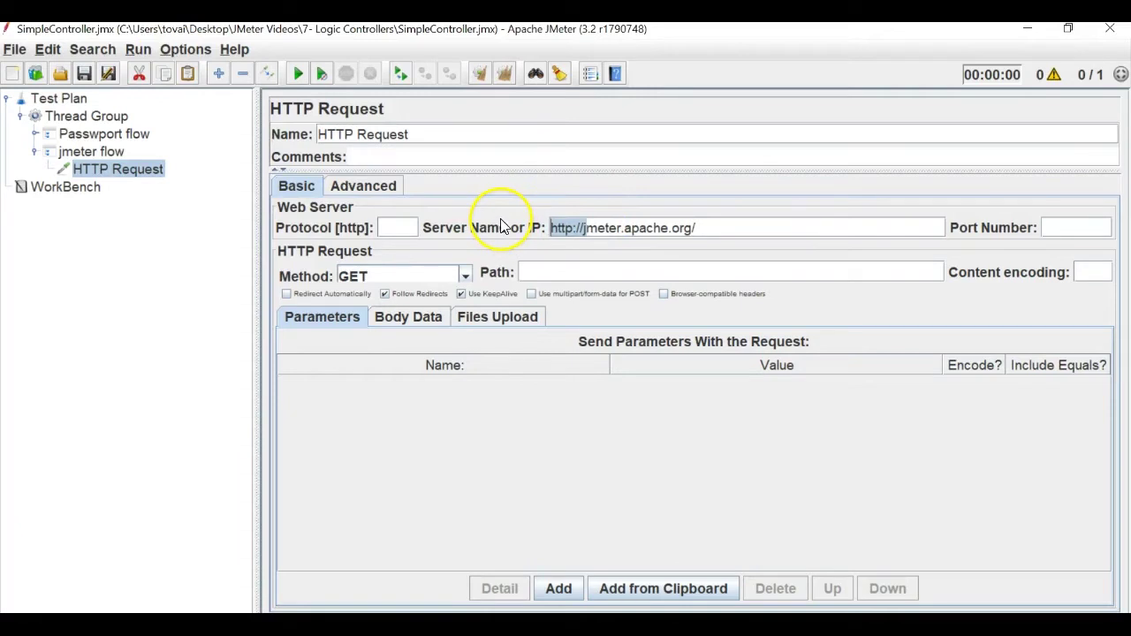
{"action": "key", "text": "BackSpace"}
{"action": "type", "text": "j"}
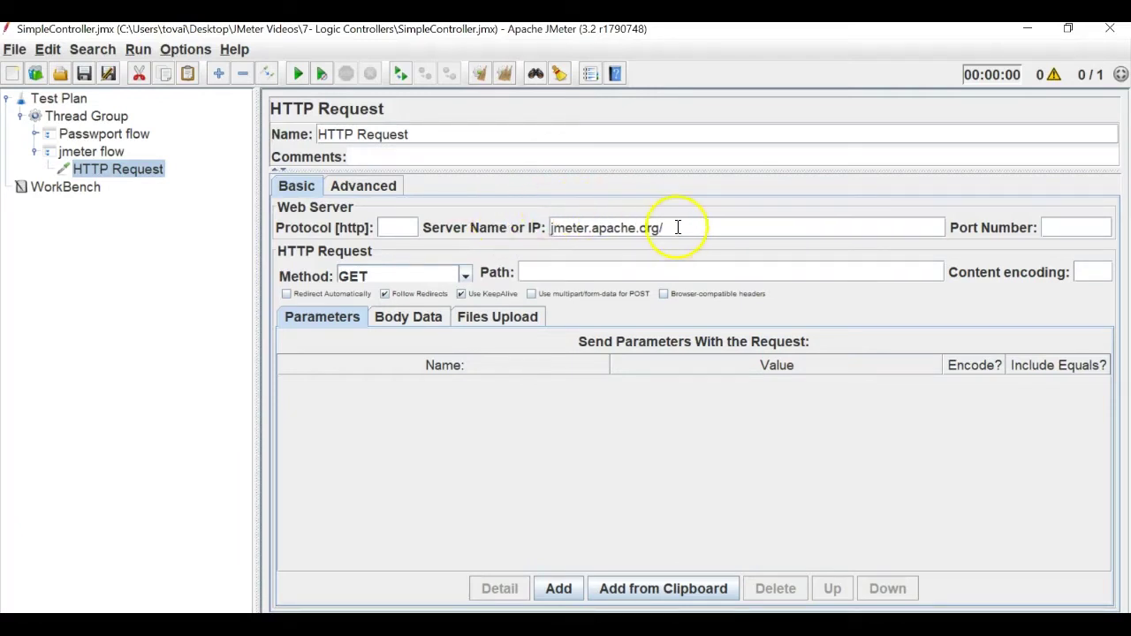
- Rename the HTTP Request under jmeter flow as "JMeter Home" and collapse the controller
{"action": "left_click", "coordinate": [91, 151]}
{"action": "left_click", "coordinate": [121, 169]}
{"action": "left_click", "coordinate": [390, 142]}
{"action": "key", "text": "ctrl+a"}
{"action": "type", "text": "J"}
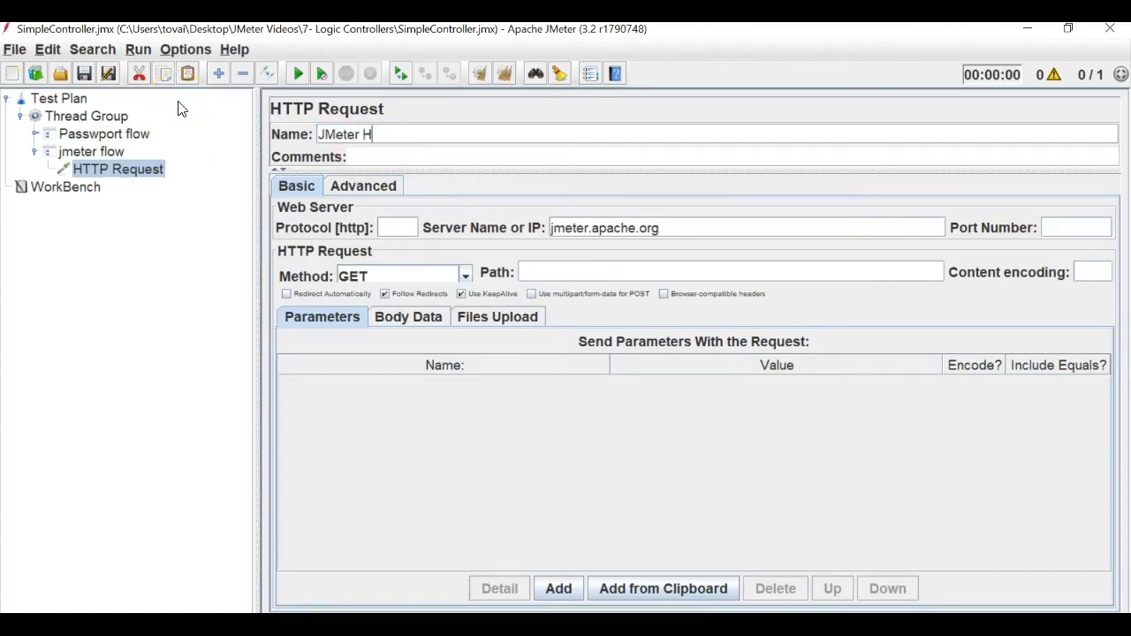
{"action": "type", "text": "Meter Hom,e"}
{"action": "key", "text": "BackSpace"}
{"action": "key", "text": "BackSpace"}
{"action": "type", "text": "e"}
{"action": "left_click", "coordinate": [92, 152]}
{"action": "left_click", "coordinate": [35, 152]}
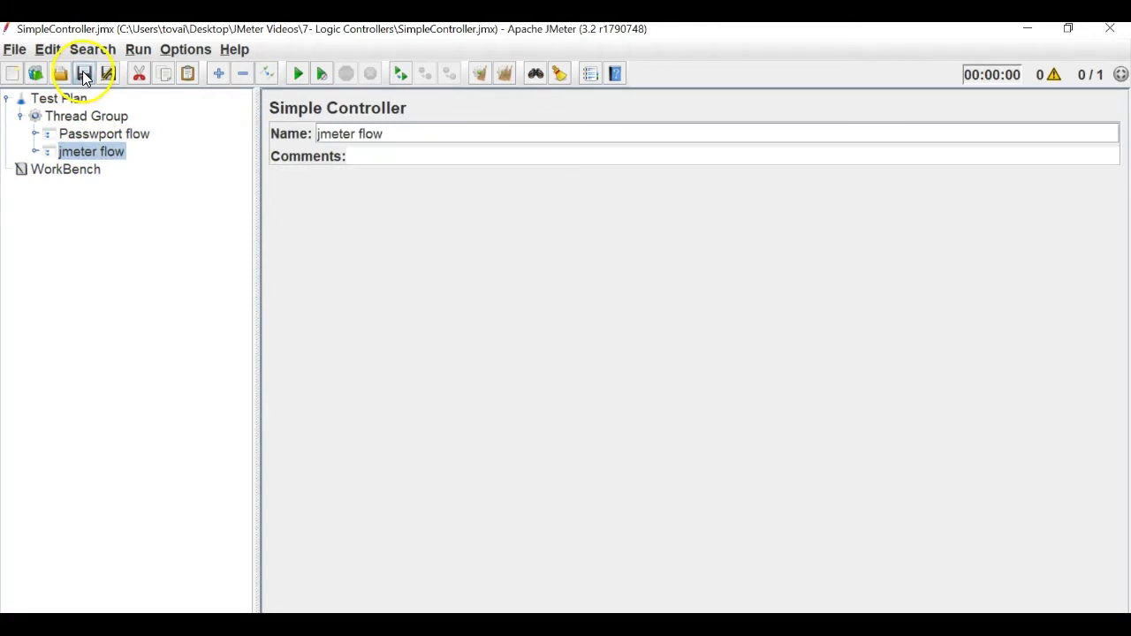
- Add a View Results Tree listener to the jmeter flow controller
{"action": "left_click", "coordinate": [35, 152]}
{"action": "right_click", "coordinate": [81, 154]}
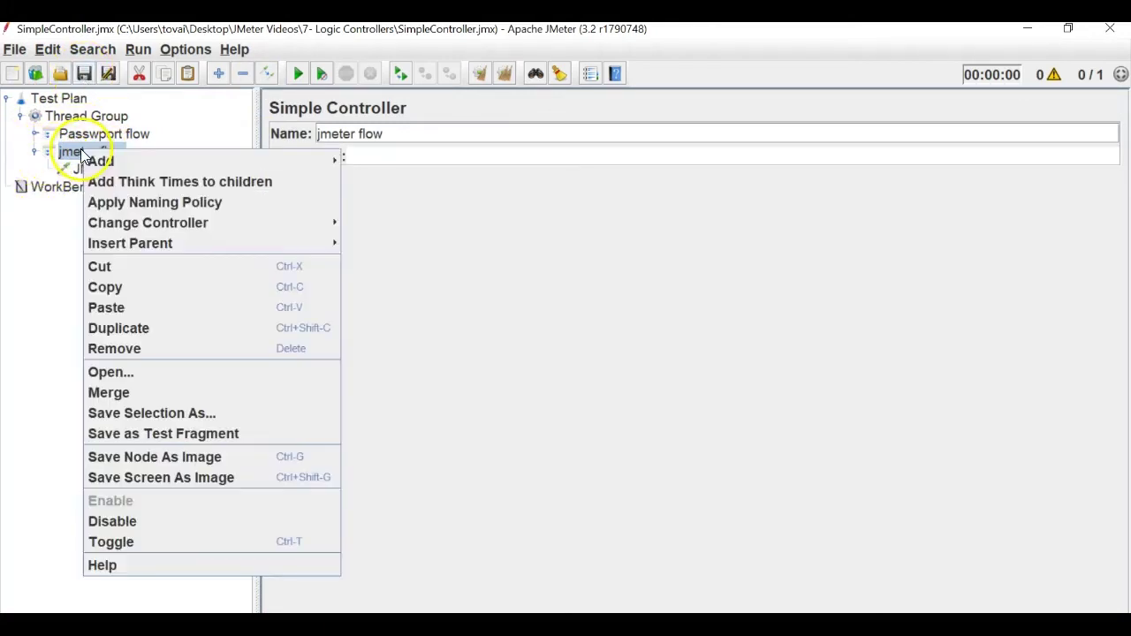
{"action": "mouse_move", "coordinate": [263, 159]}
{"action": "mouse_move", "coordinate": [454, 311]}
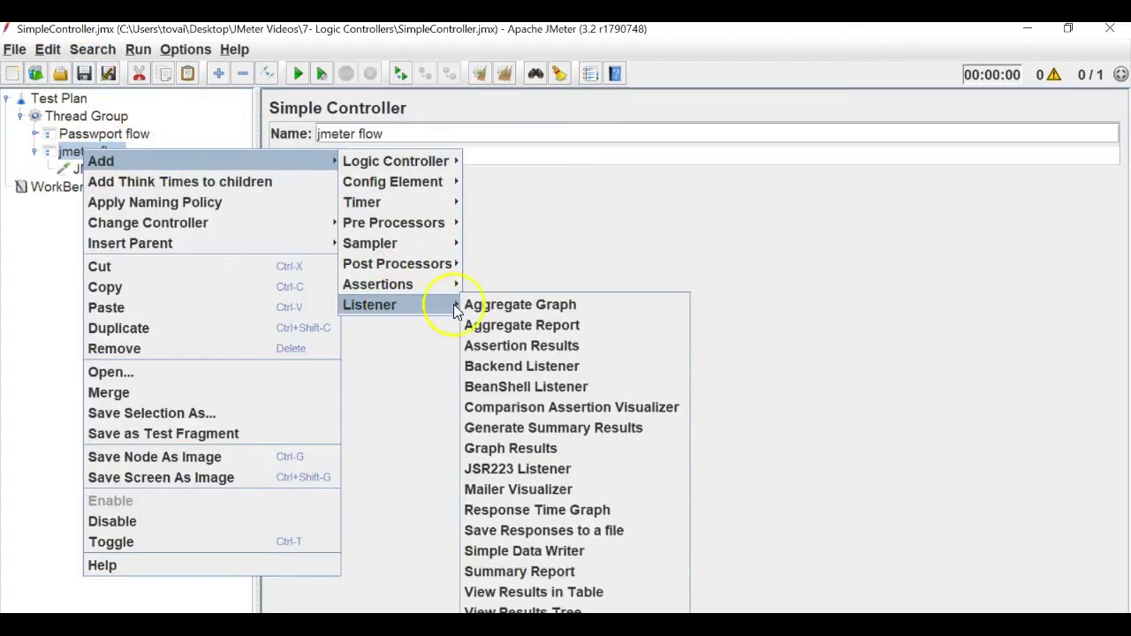
{"action": "left_click", "coordinate": [481, 610]}
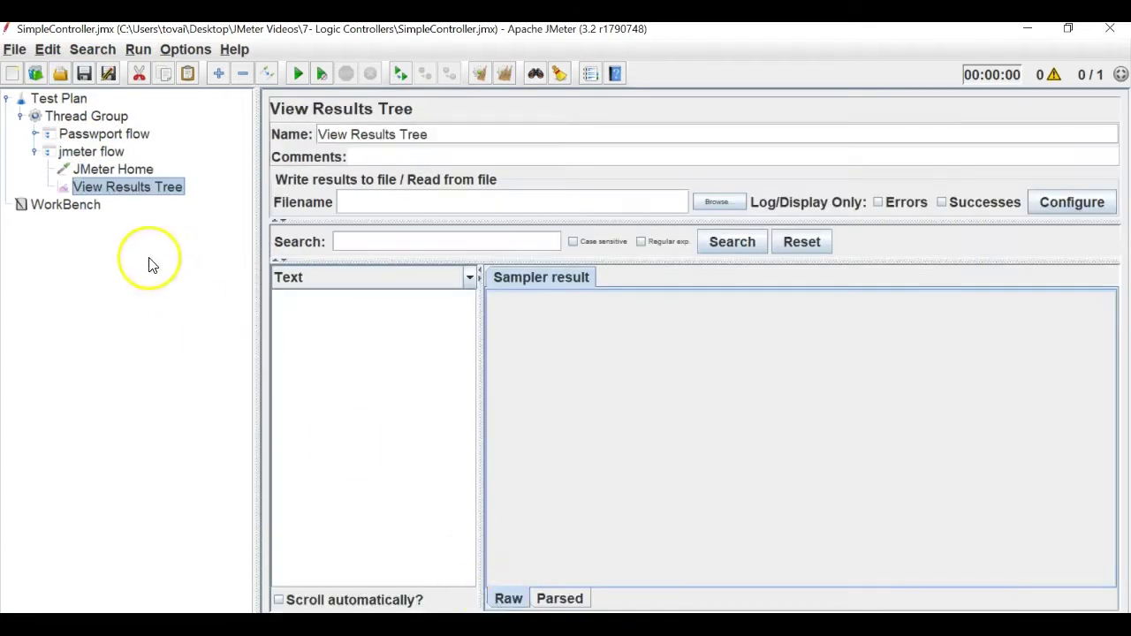
{"action": "left_click", "coordinate": [35, 152]}
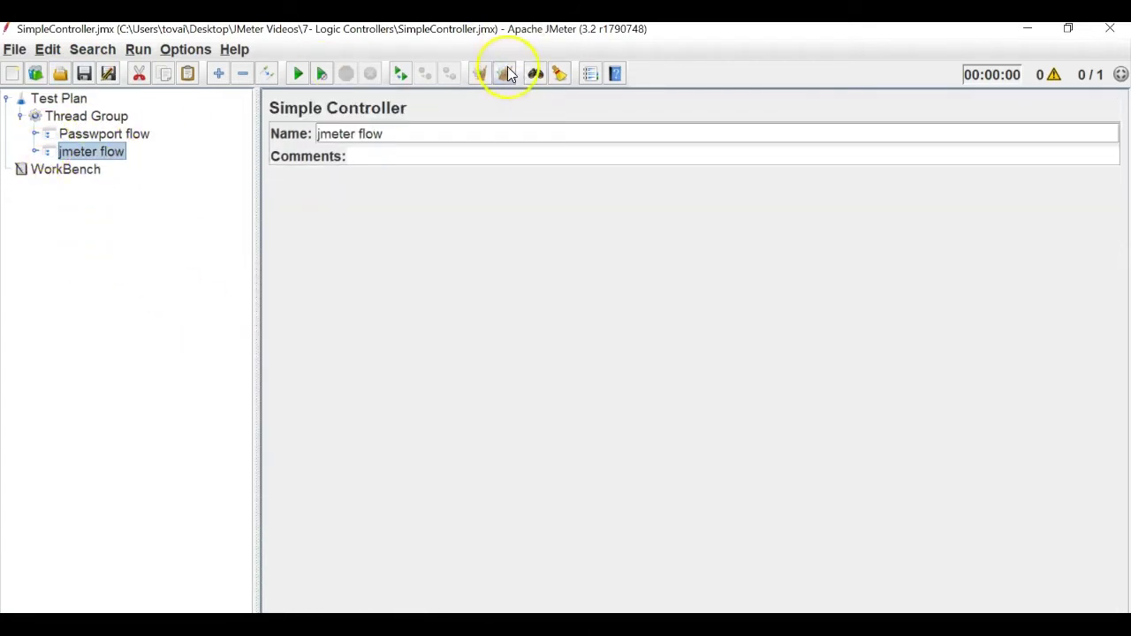
- Run the test plan and open the results in the View Results Tree under jmeter flow
{"action": "left_click", "coordinate": [35, 152]}
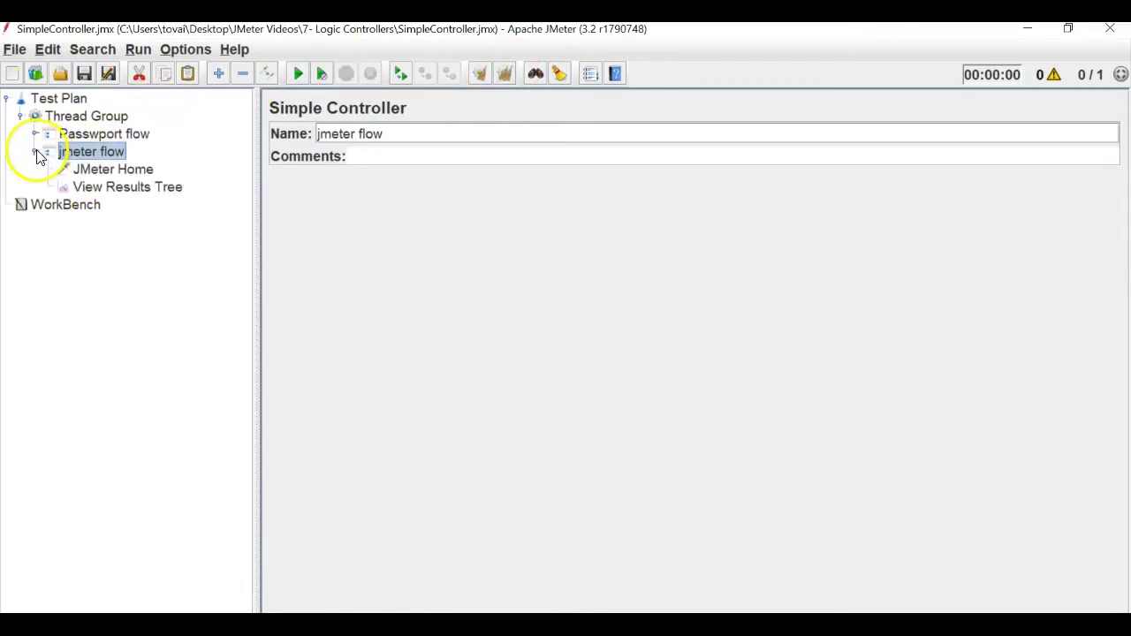
{"action": "left_click", "coordinate": [297, 73]}
{"action": "left_click", "coordinate": [123, 187]}
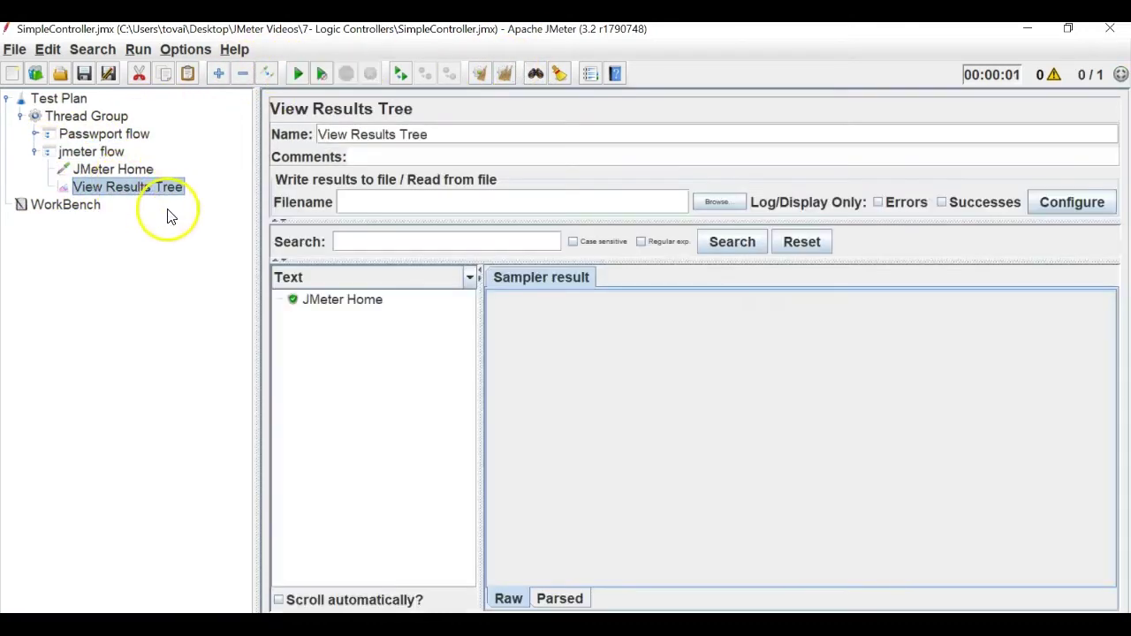
- View the JMeter Home sampler result, and compare the expanded Passwport flow and jmeter flow controllers
{"action": "left_click", "coordinate": [347, 300]}
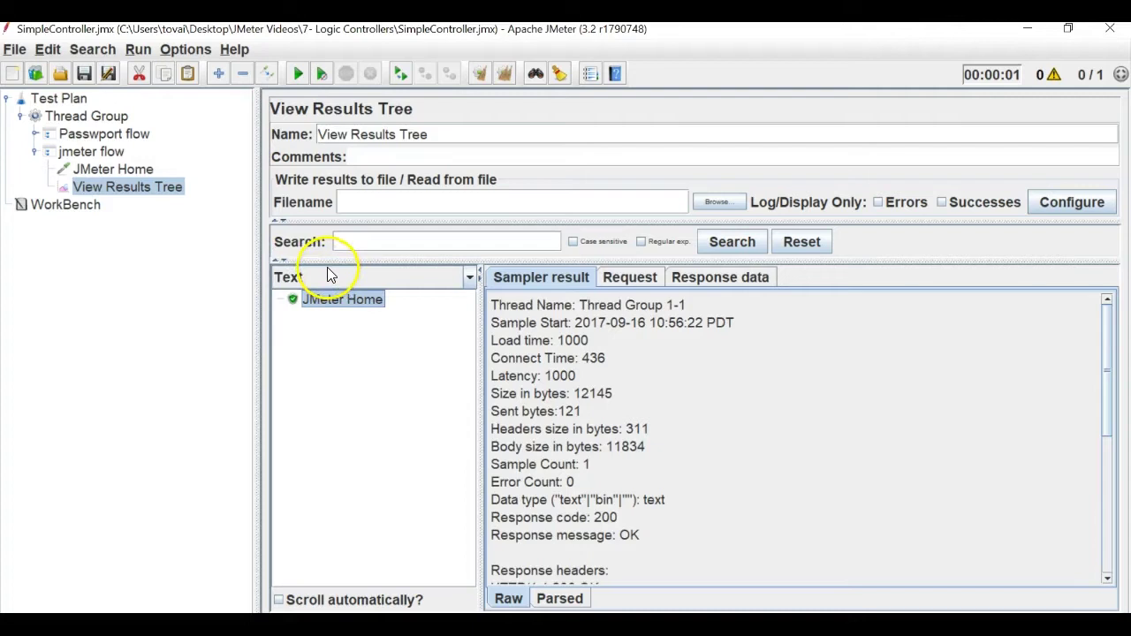
{"action": "left_click", "coordinate": [36, 151]}
{"action": "left_click", "coordinate": [35, 134]}
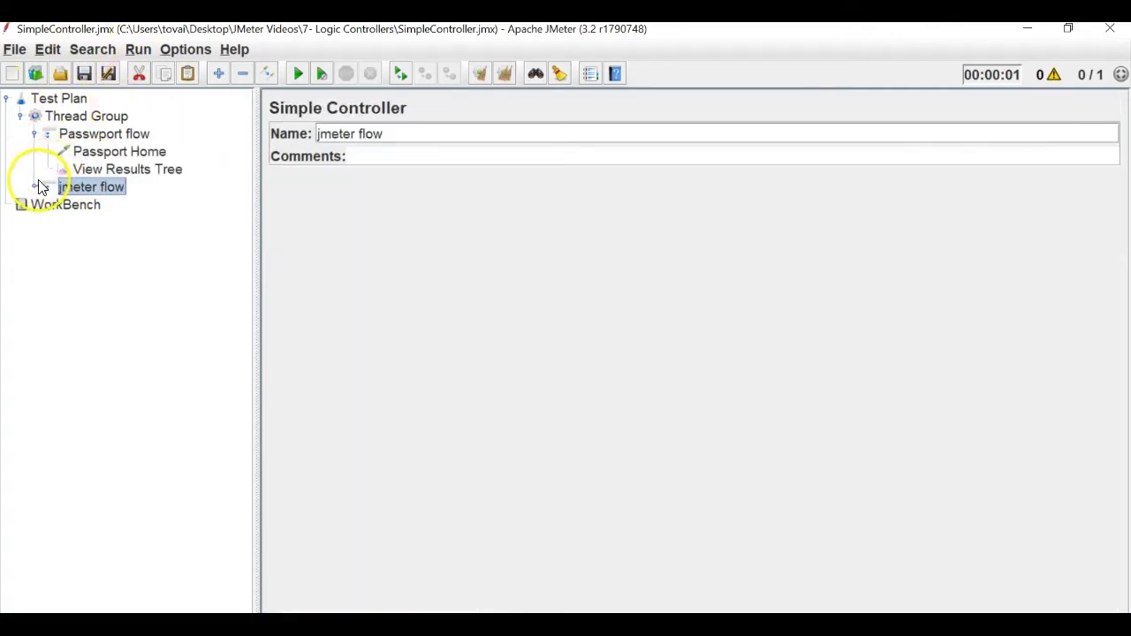
{"action": "left_click", "coordinate": [33, 187]}
{"action": "left_click", "coordinate": [80, 135]}
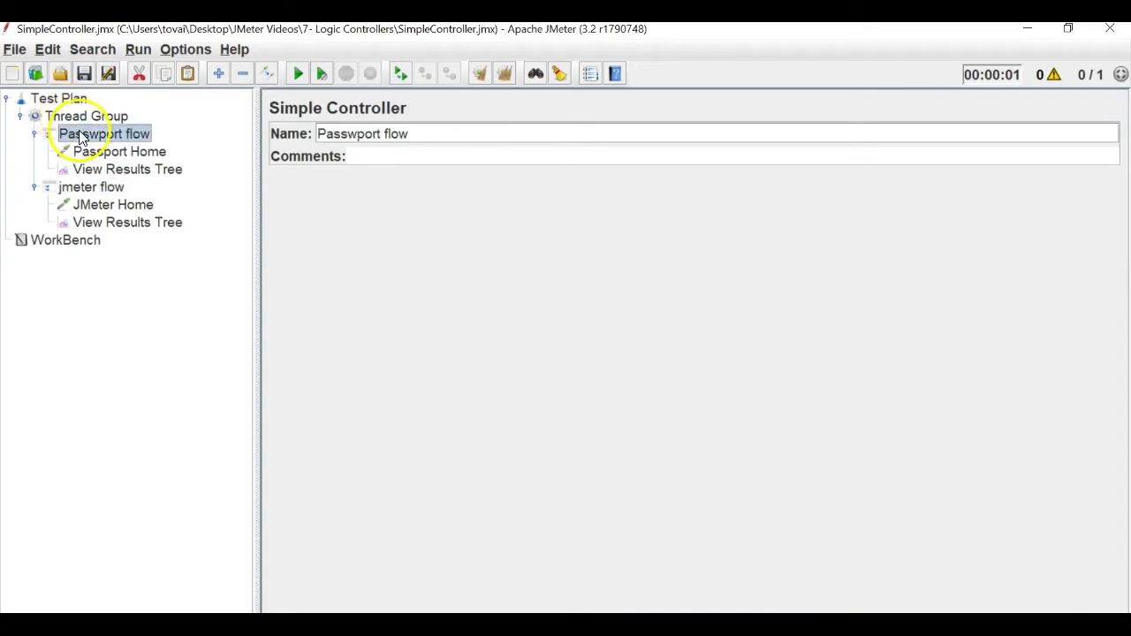
{"action": "left_click", "coordinate": [83, 186]}
{"action": "left_click", "coordinate": [95, 142]}
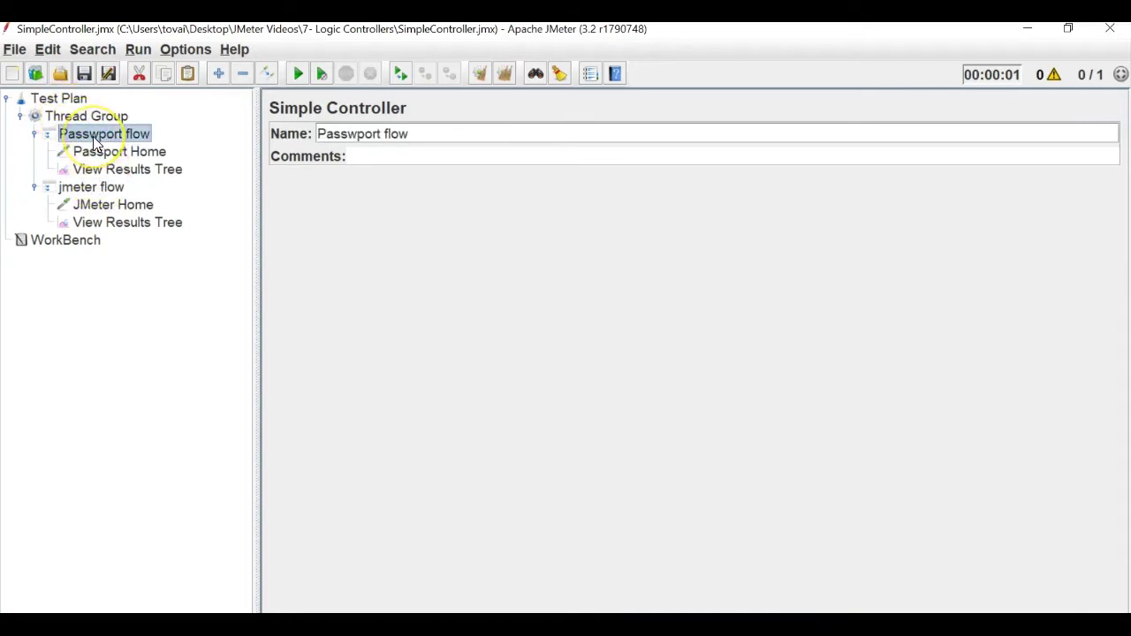
{"action": "left_click", "coordinate": [88, 186]}
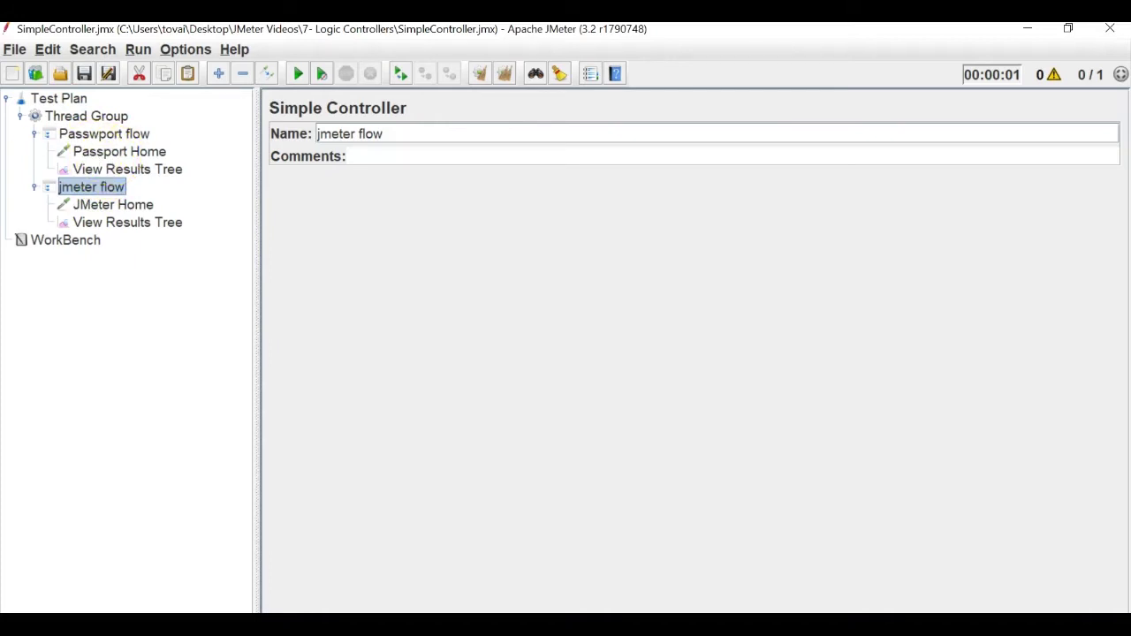
- Review the Passport Home request and the View Results Tree listener under the Passwport flow controller
{"action": "left_click", "coordinate": [100, 154]}
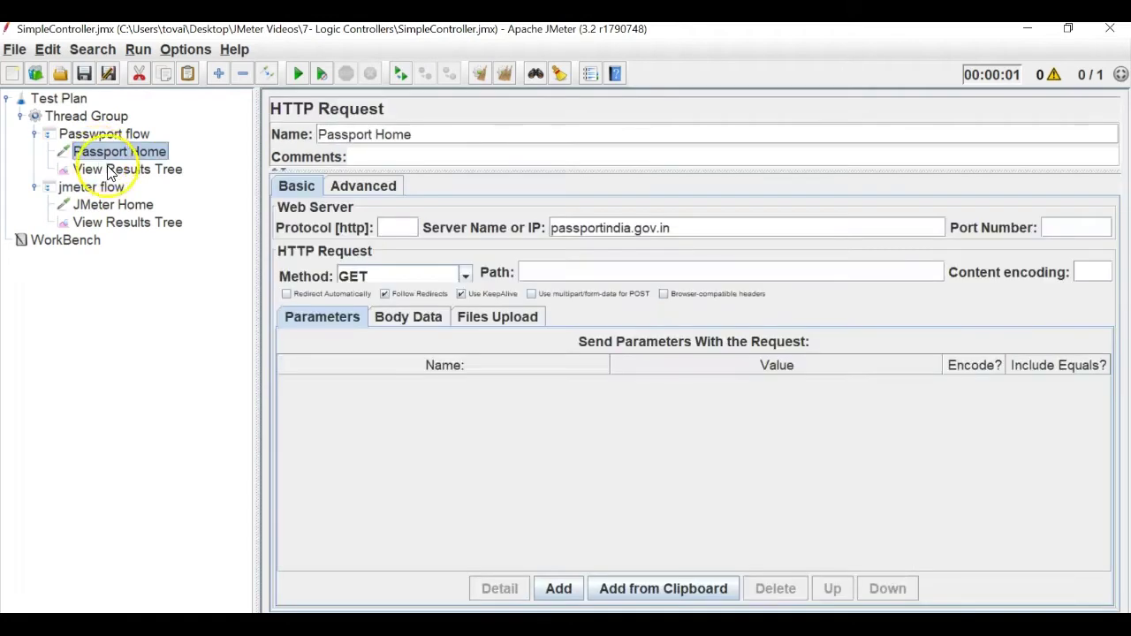
{"action": "left_click", "coordinate": [110, 171]}
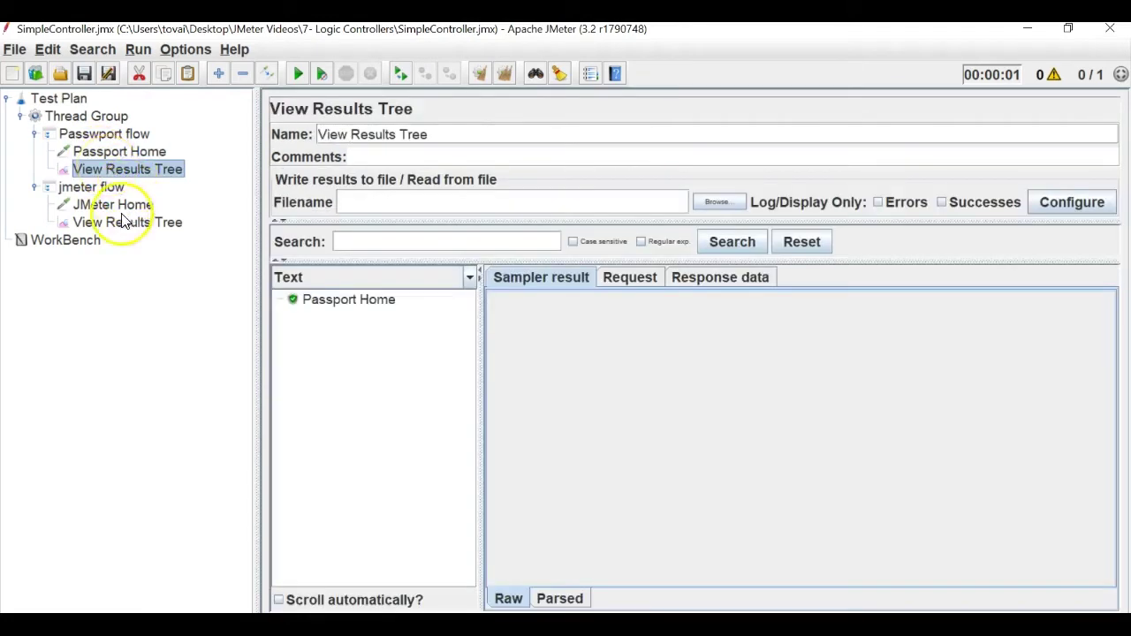
{"action": "left_click", "coordinate": [96, 190]}
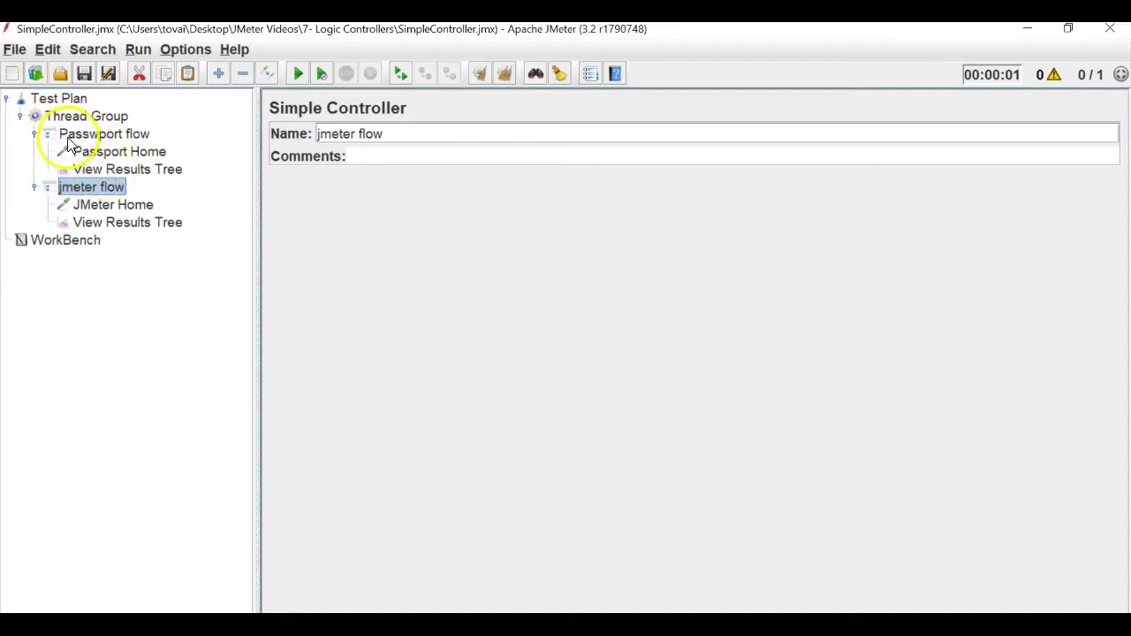
{"action": "left_click", "coordinate": [129, 171]}
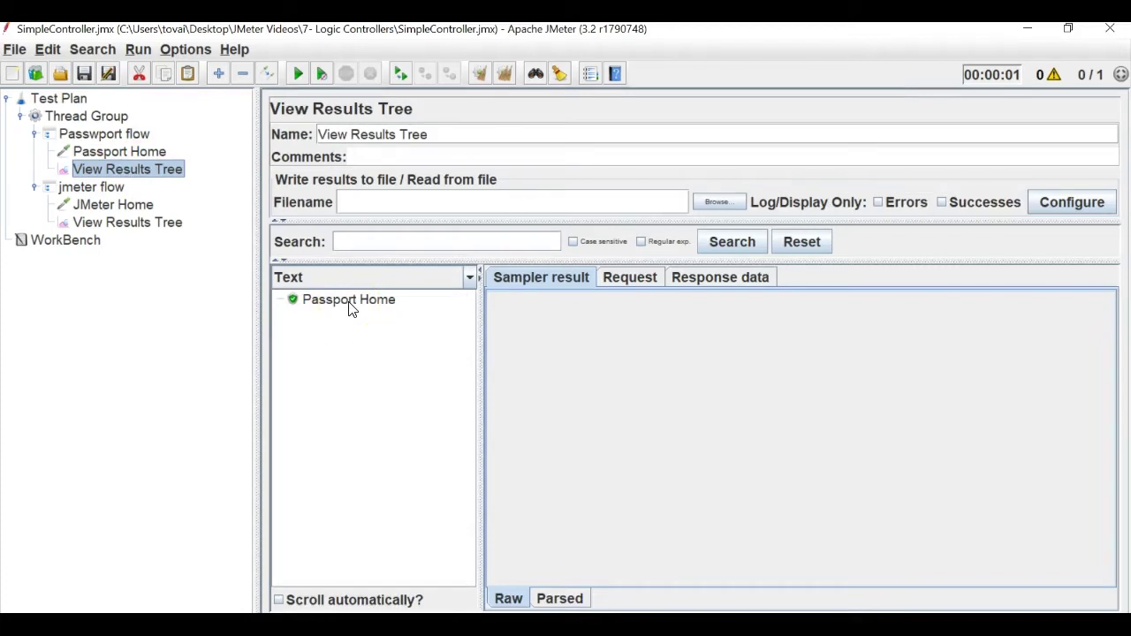
{"action": "left_click", "coordinate": [113, 155]}
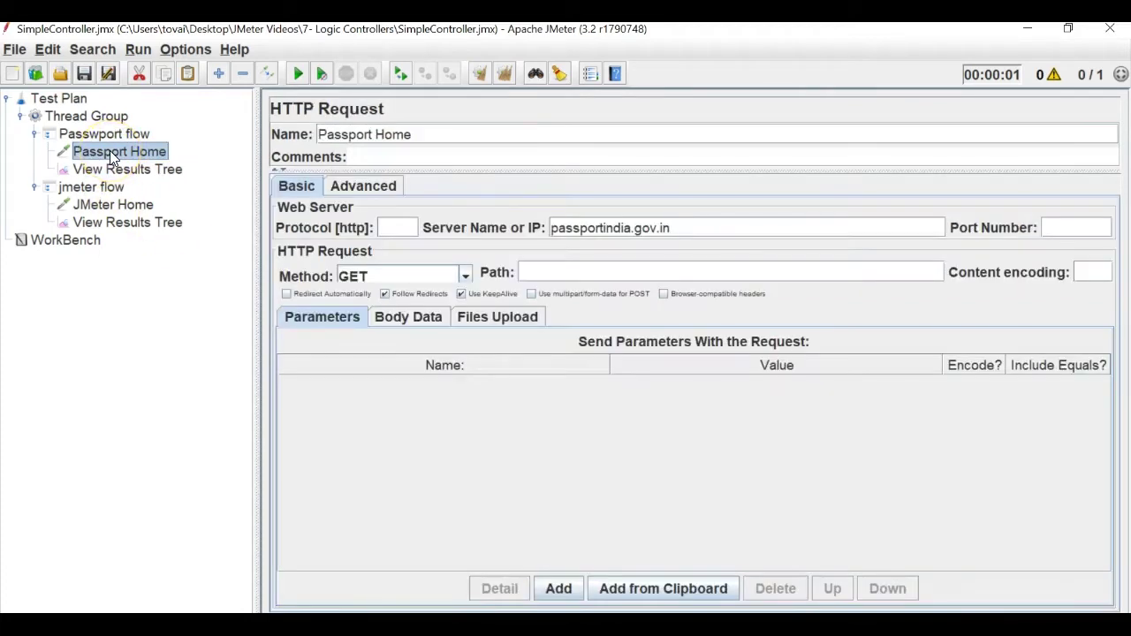
- Examine the contents of each flow controller and the jmeter flow's View Results Tree, leaving both controllers collapsed
{"action": "left_click", "coordinate": [33, 134]}
{"action": "left_click", "coordinate": [33, 134]}
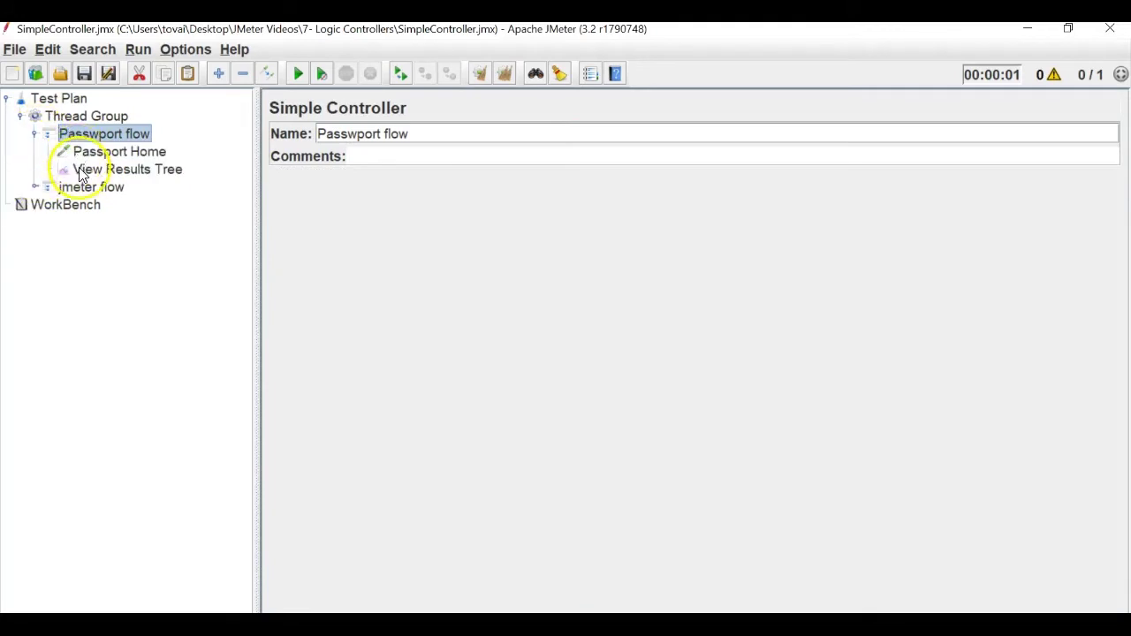
{"action": "left_click", "coordinate": [35, 134]}
{"action": "left_click", "coordinate": [35, 152]}
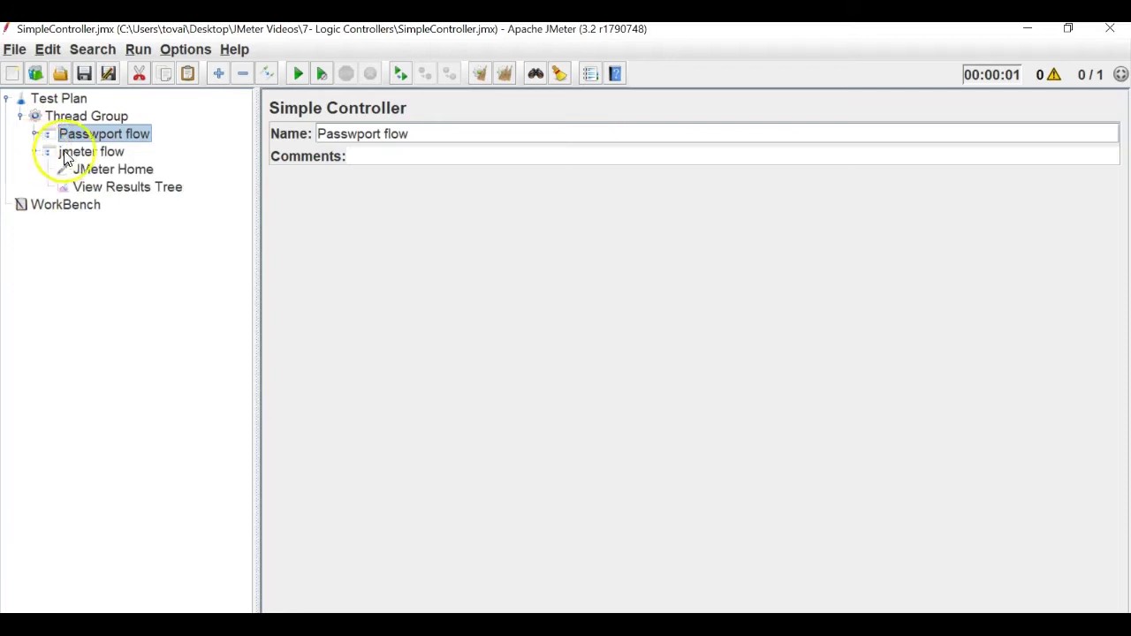
{"action": "left_click", "coordinate": [99, 187]}
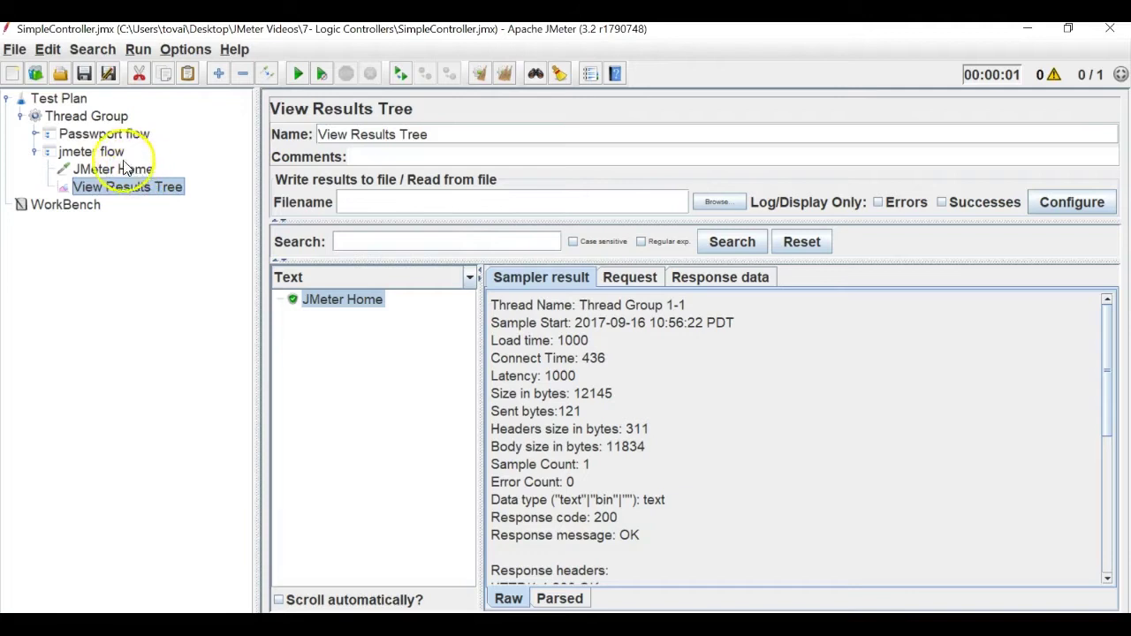
{"action": "left_click", "coordinate": [36, 152]}
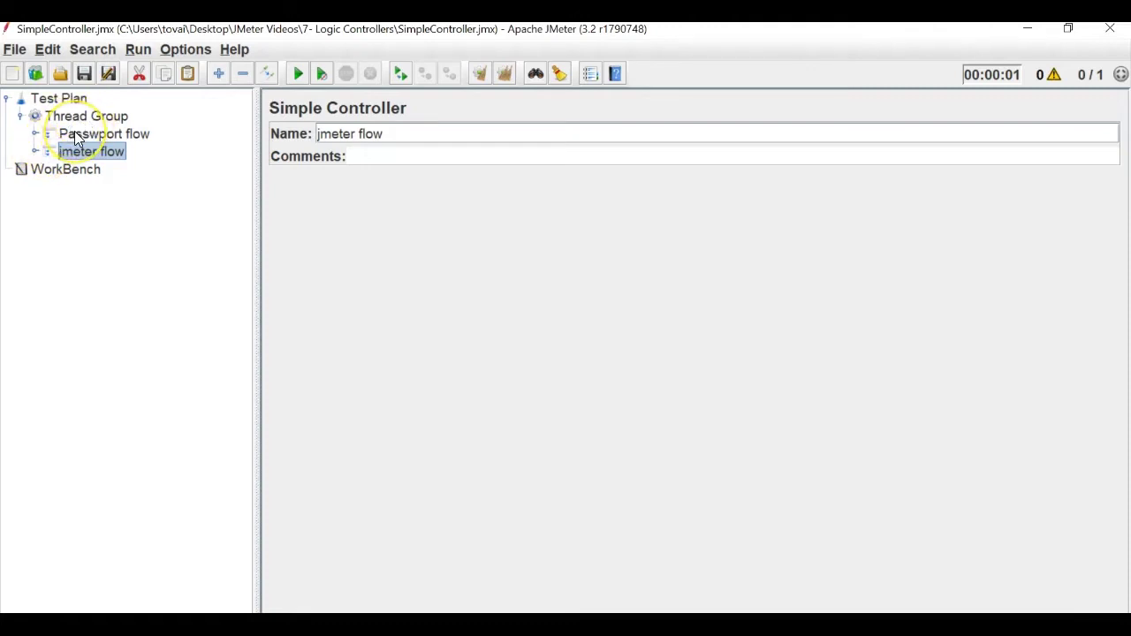
{"action": "left_click", "coordinate": [35, 133]}
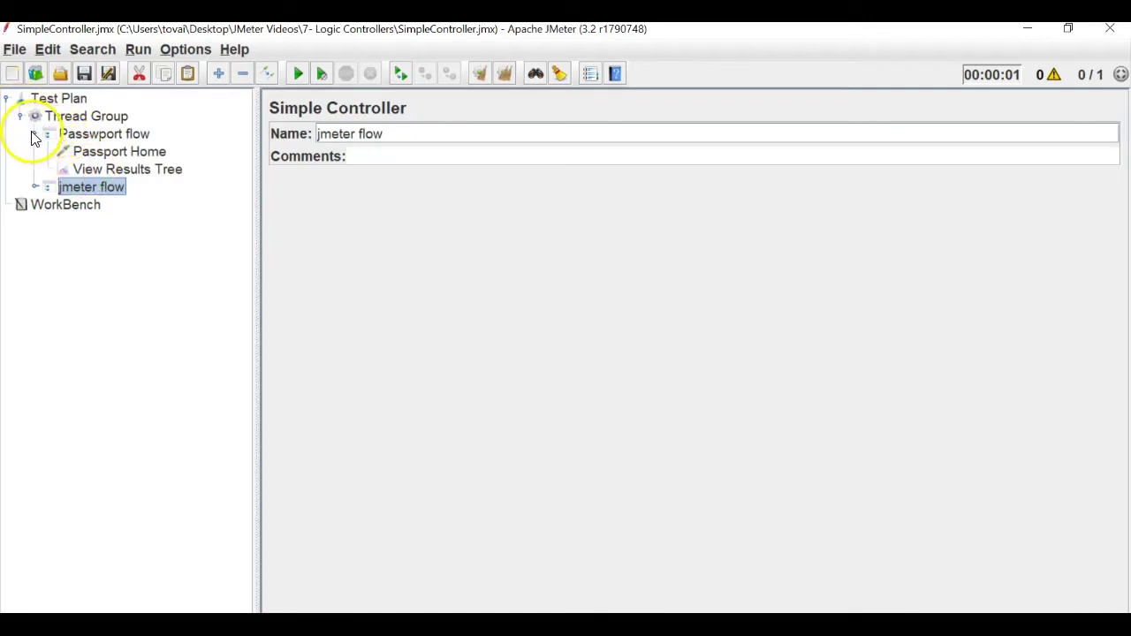
{"action": "left_click", "coordinate": [36, 134]}
- Add a View Results Tree listener directly under the Thread Group
{"action": "left_click", "coordinate": [86, 116]}
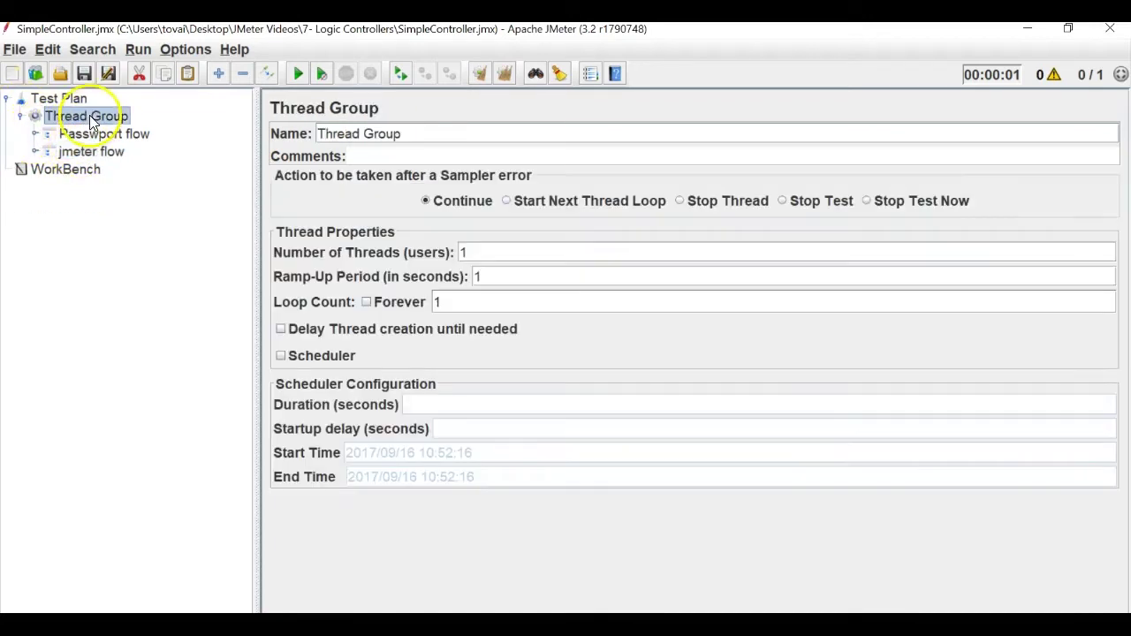
{"action": "right_click", "coordinate": [90, 115]}
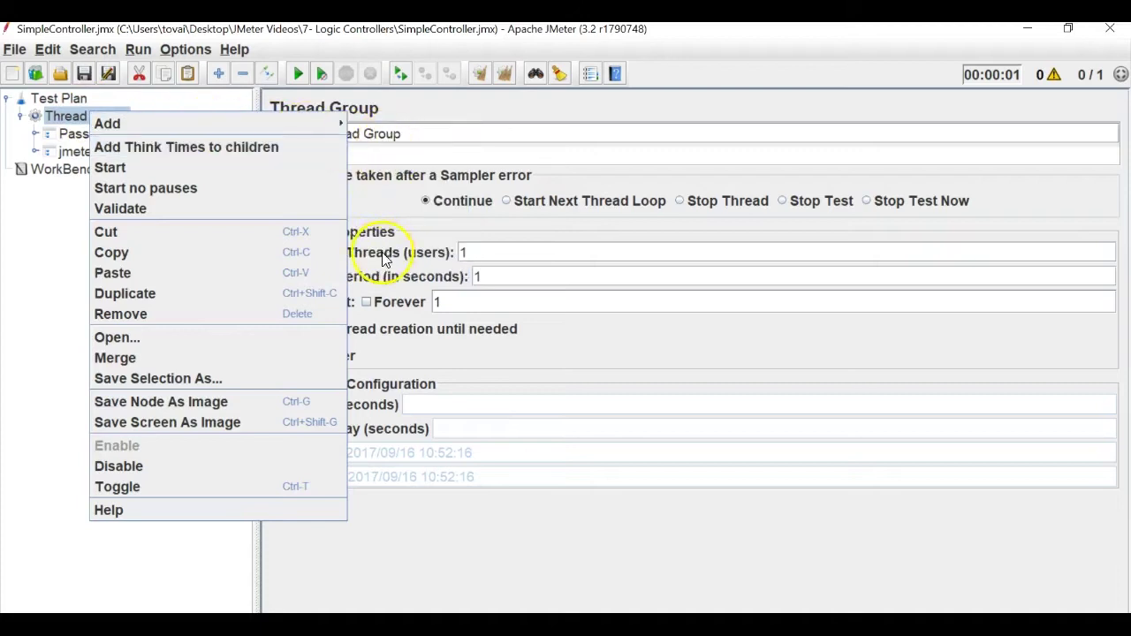
{"action": "mouse_move", "coordinate": [336, 123]}
{"action": "mouse_move", "coordinate": [380, 267]}
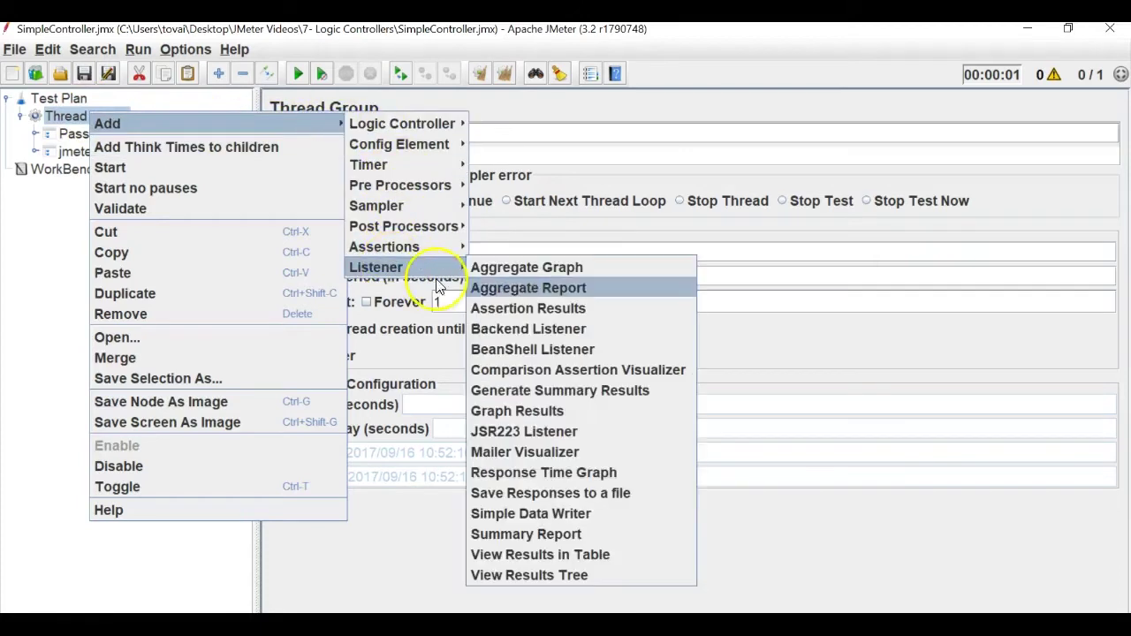
{"action": "left_click", "coordinate": [473, 574]}
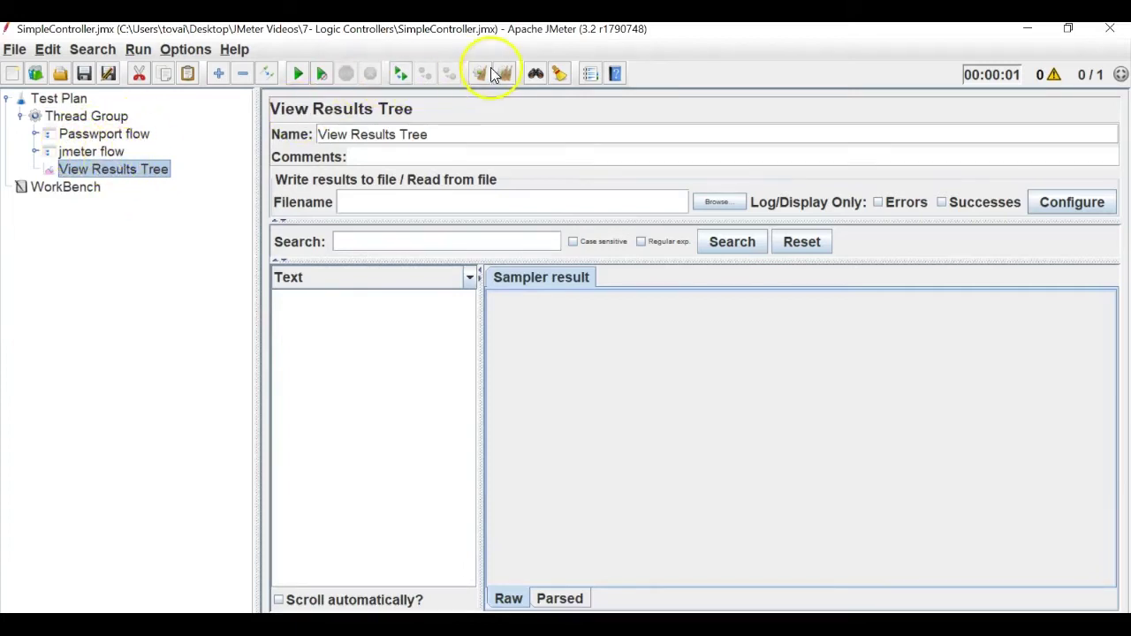
- Run the test plan and inspect the Passport Home and JMeter Home sampler results in the Thread Group's View Results Tree
{"action": "left_click", "coordinate": [302, 74]}
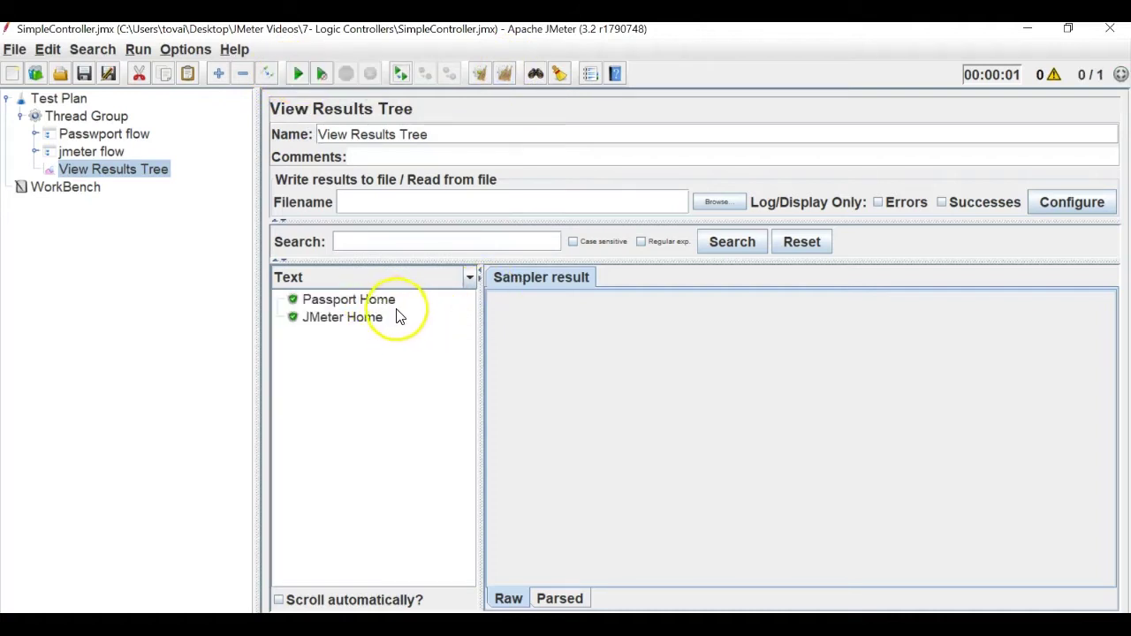
{"action": "left_click", "coordinate": [350, 300]}
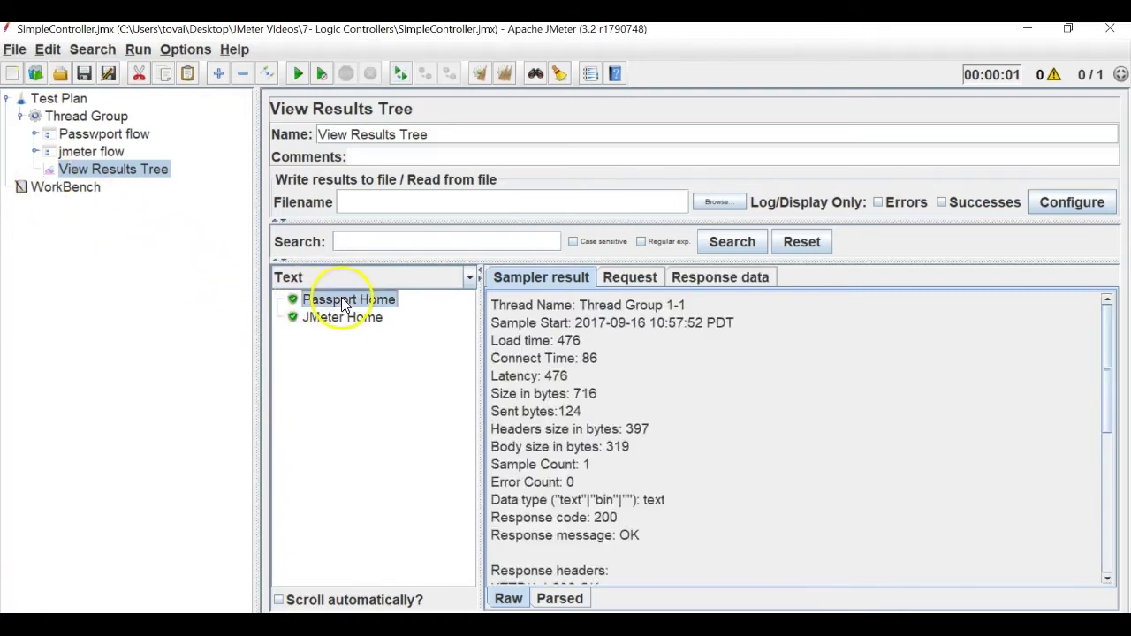
{"action": "left_click", "coordinate": [351, 319]}
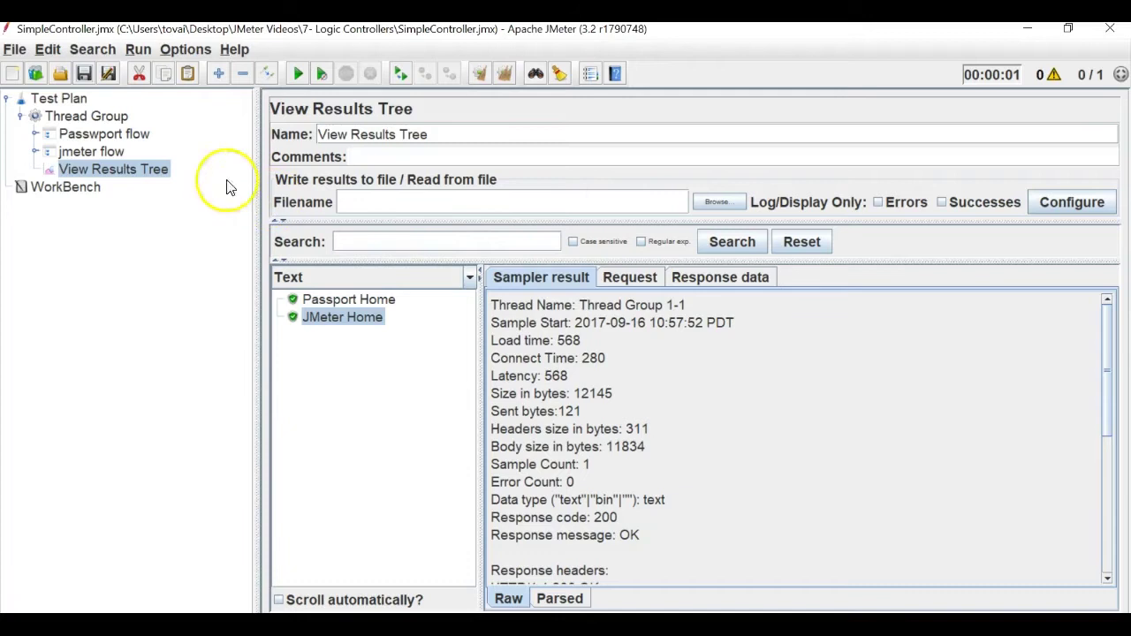
{"action": "left_click", "coordinate": [133, 142]}
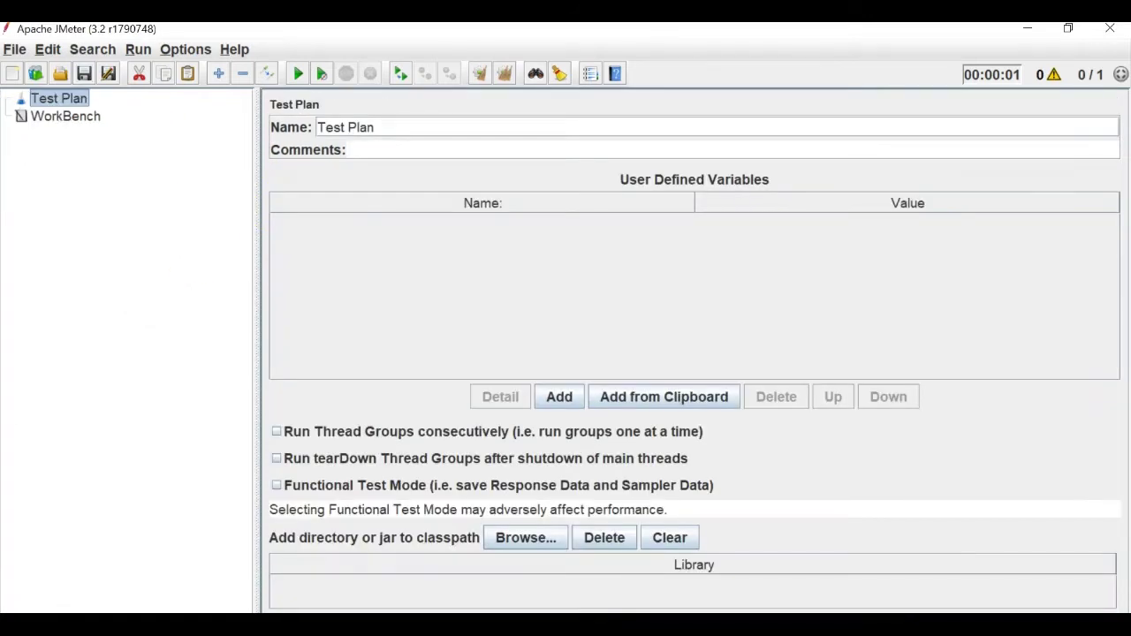
- Add a Thread Group to the new, empty Test Plan
{"action": "right_click", "coordinate": [37, 99]}
{"action": "mouse_move", "coordinate": [109, 115]}
{"action": "mouse_move", "coordinate": [309, 112]}
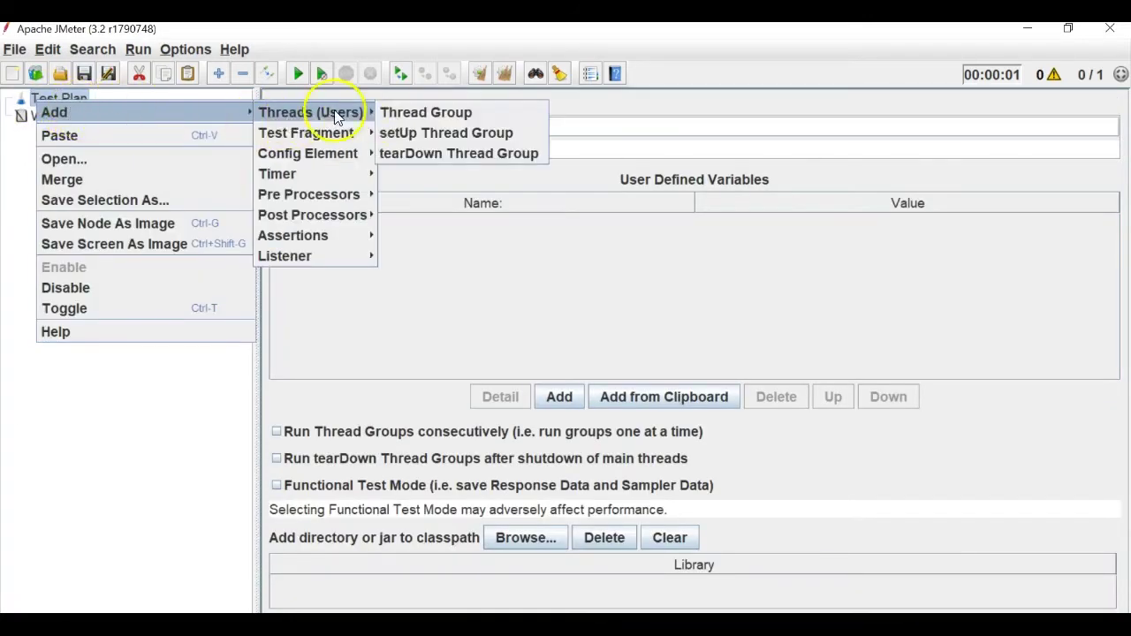
{"action": "left_click", "coordinate": [389, 111]}
- Add a Loop Controller under the Thread Group
{"action": "right_click", "coordinate": [104, 120]}
{"action": "mouse_move", "coordinate": [146, 131]}
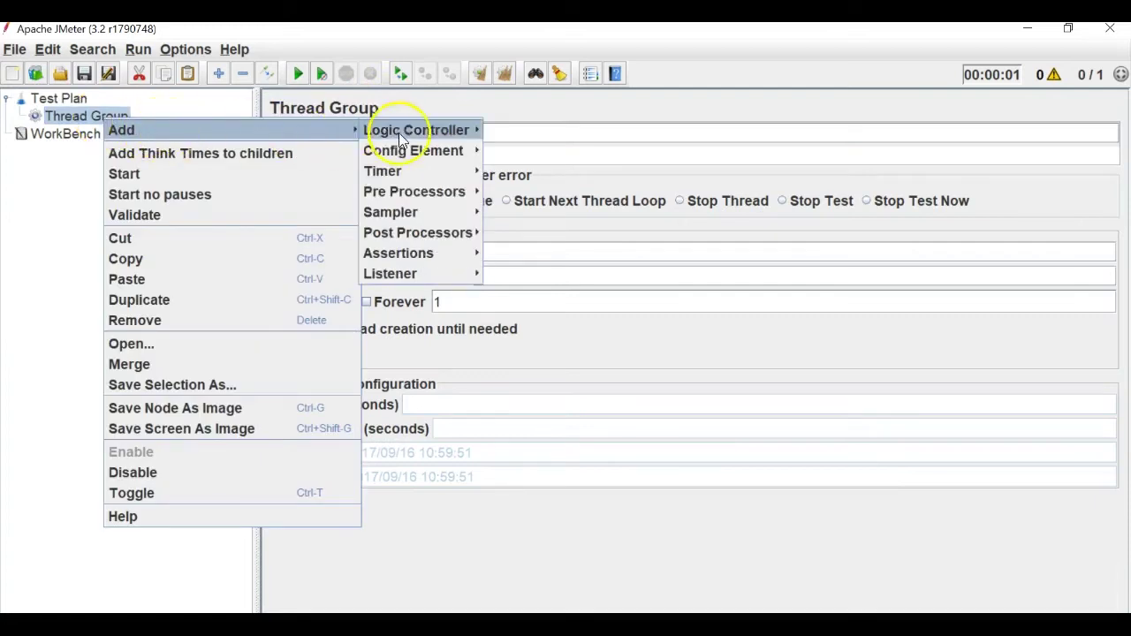
{"action": "mouse_move", "coordinate": [399, 131]}
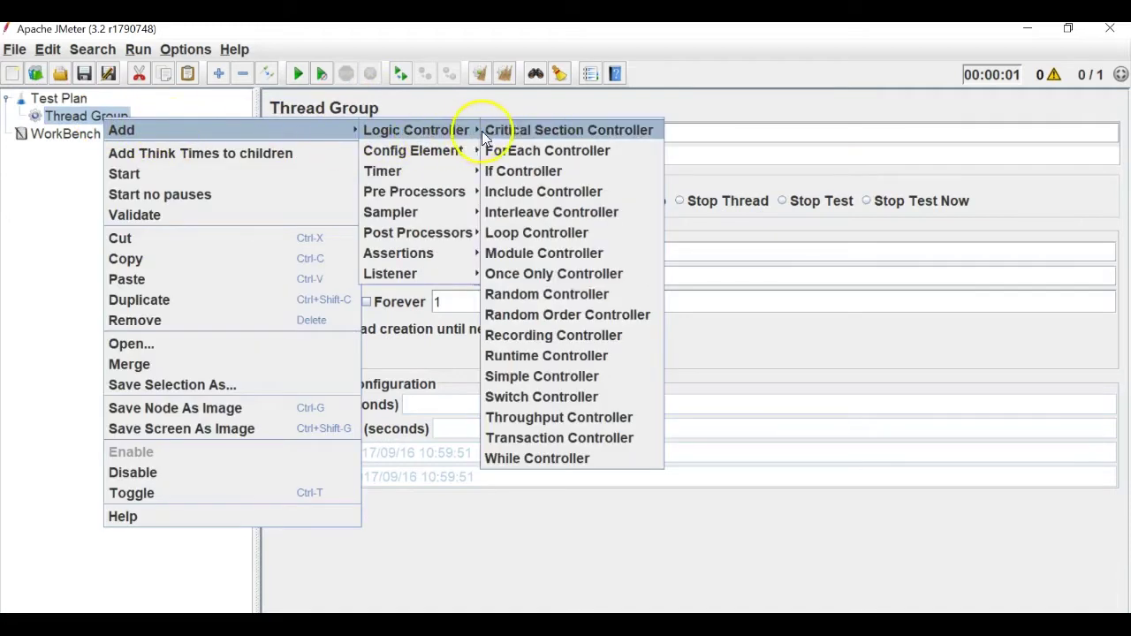
{"action": "left_click", "coordinate": [511, 231]}
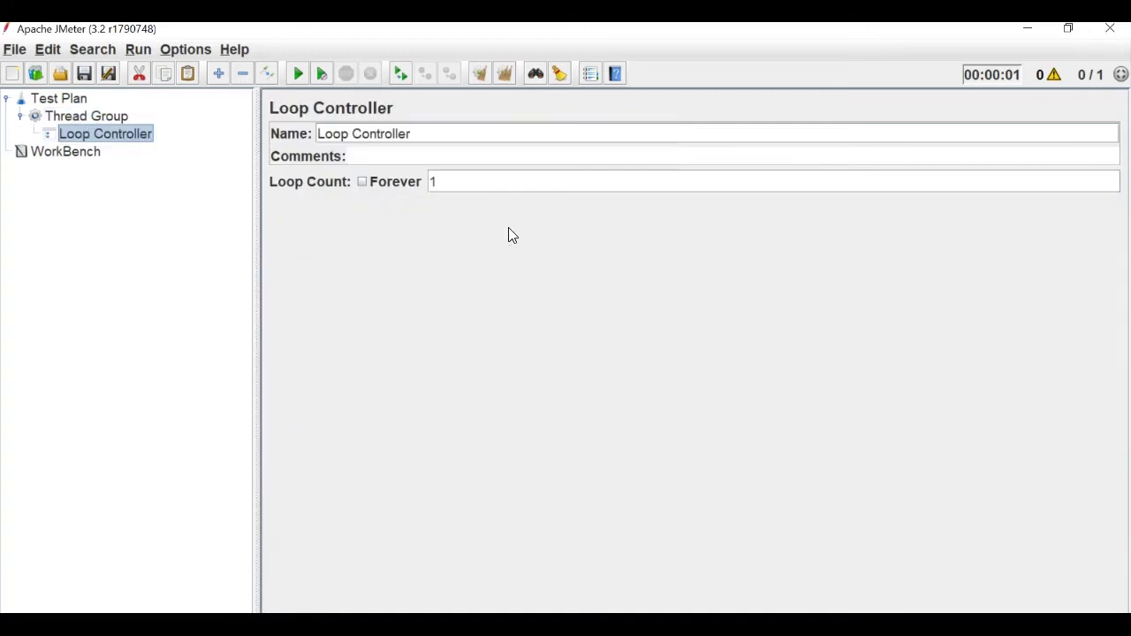
- Add an HTTP Request sampler under the Thread Group
{"action": "right_click", "coordinate": [64, 120]}
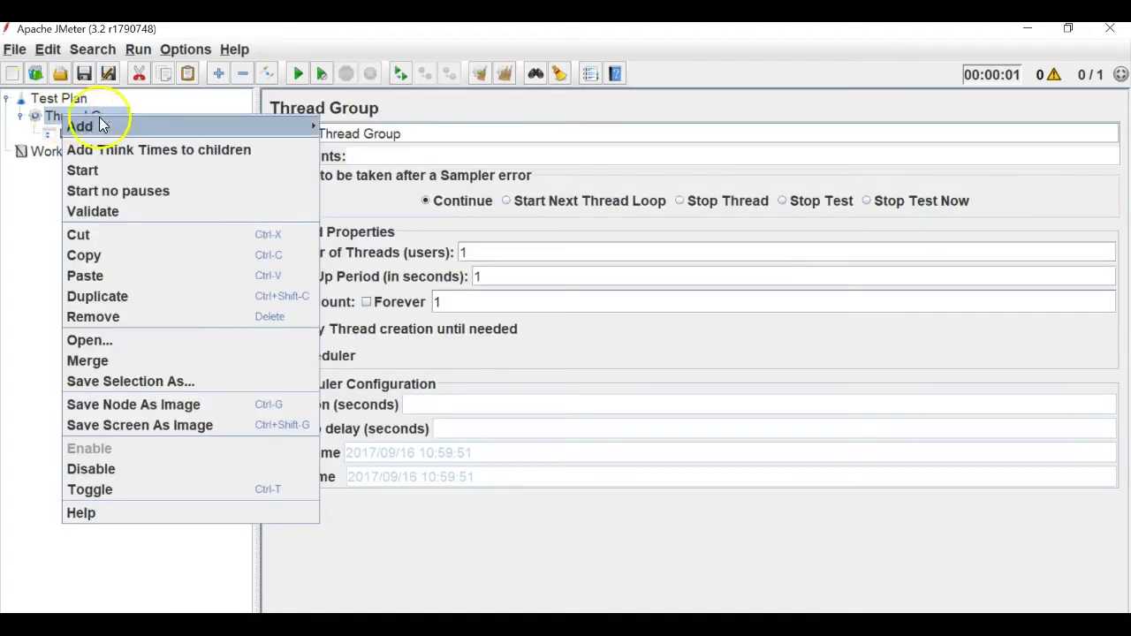
{"action": "mouse_move", "coordinate": [80, 126]}
{"action": "mouse_move", "coordinate": [433, 129]}
{"action": "mouse_move", "coordinate": [388, 209]}
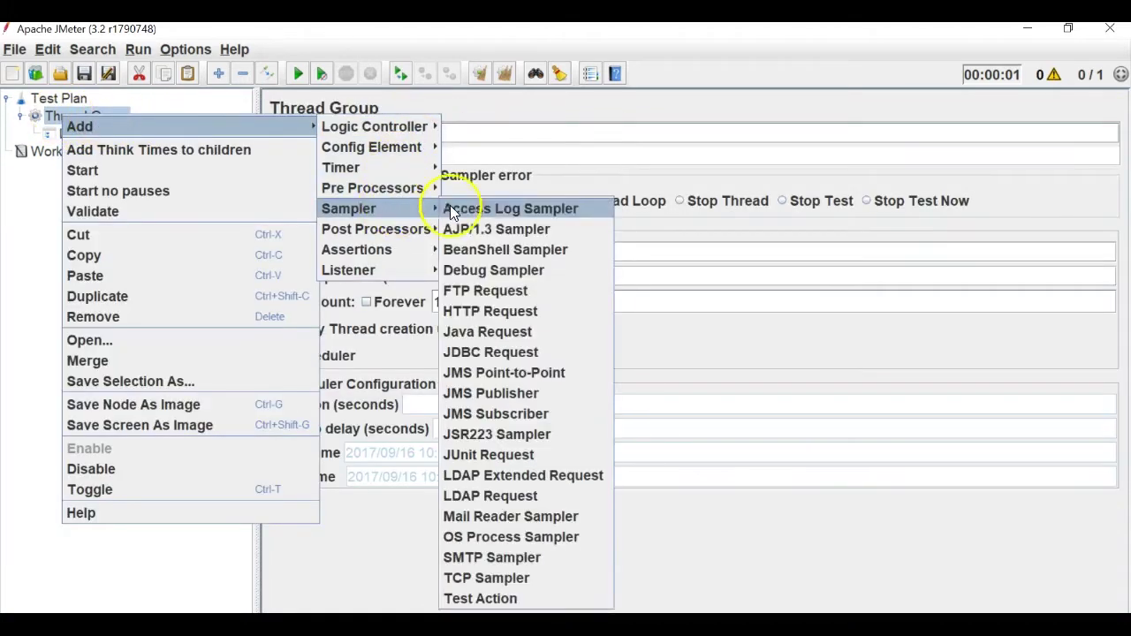
{"action": "left_click", "coordinate": [490, 312]}
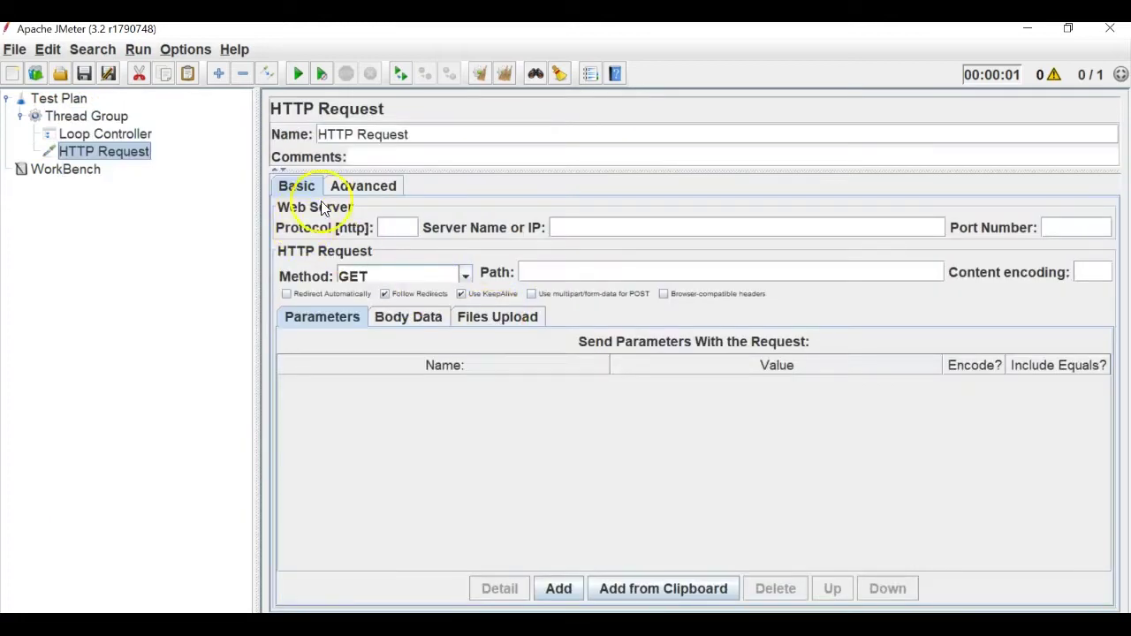
{"action": "left_click", "coordinate": [610, 232]}
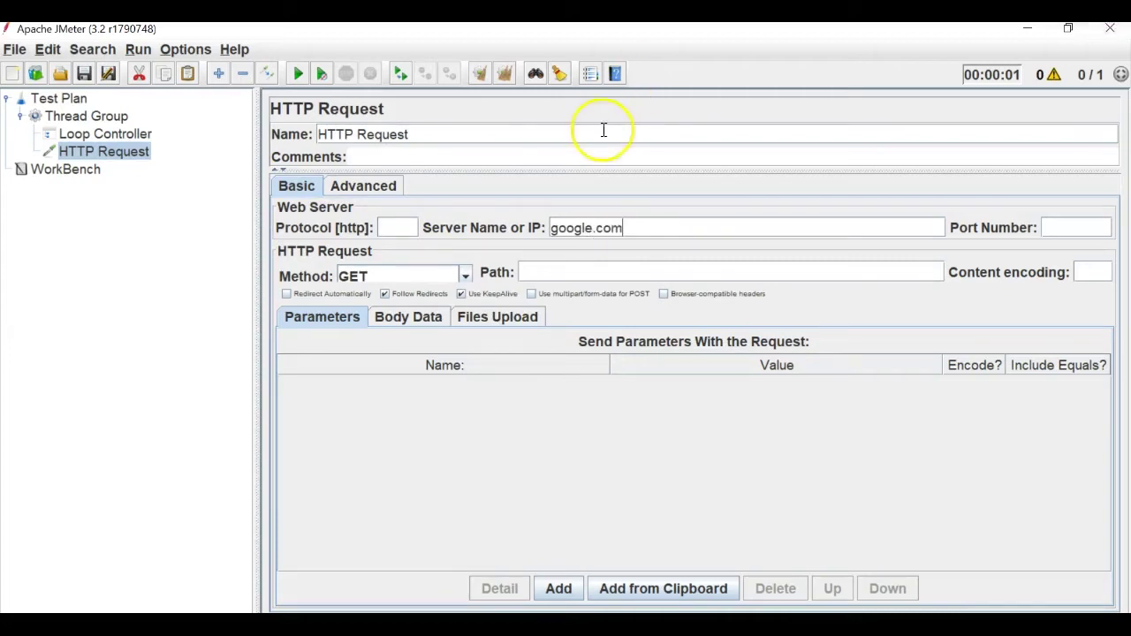
{"action": "left_click_drag", "start_coordinate": [428, 131], "coordinate": [318, 133]}
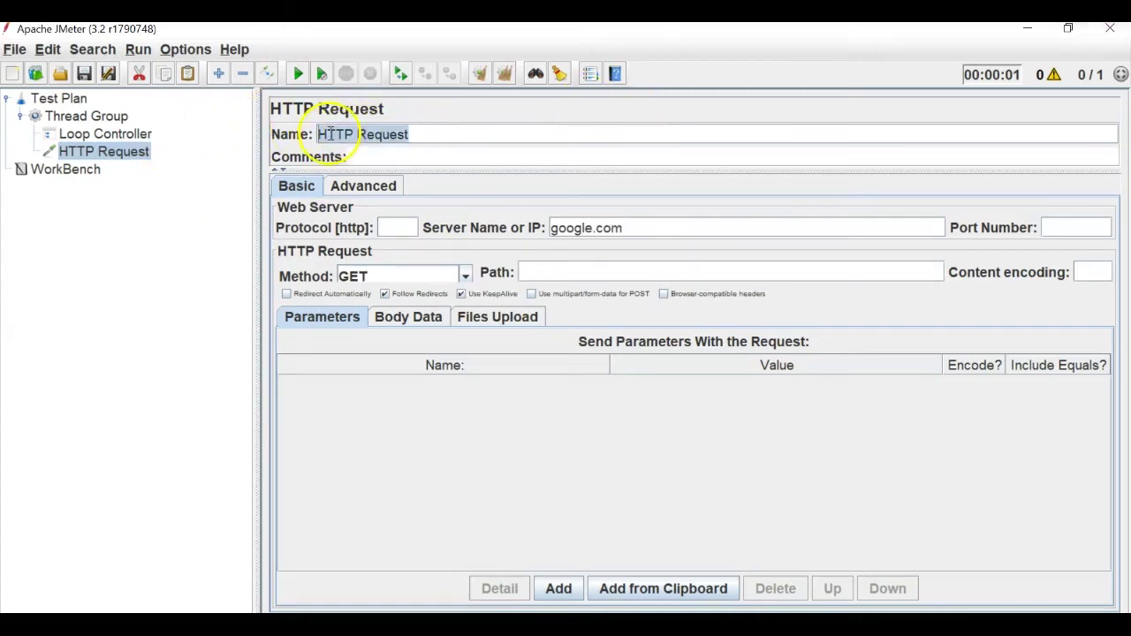
{"action": "type", "text": "Googl"}
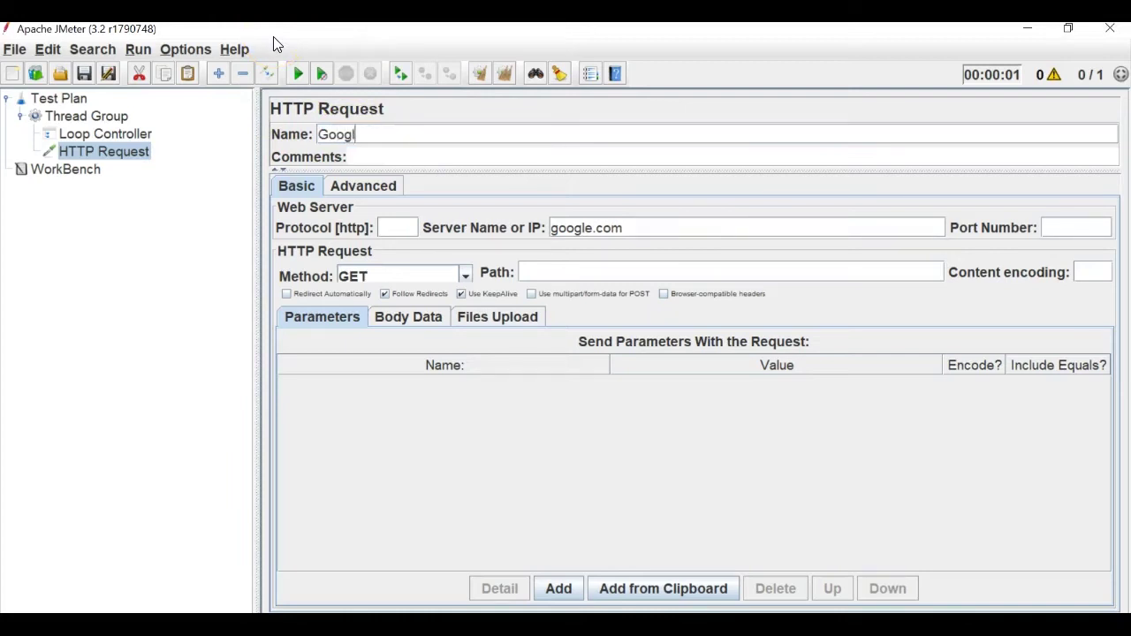
{"action": "type", "text": "e Request"}
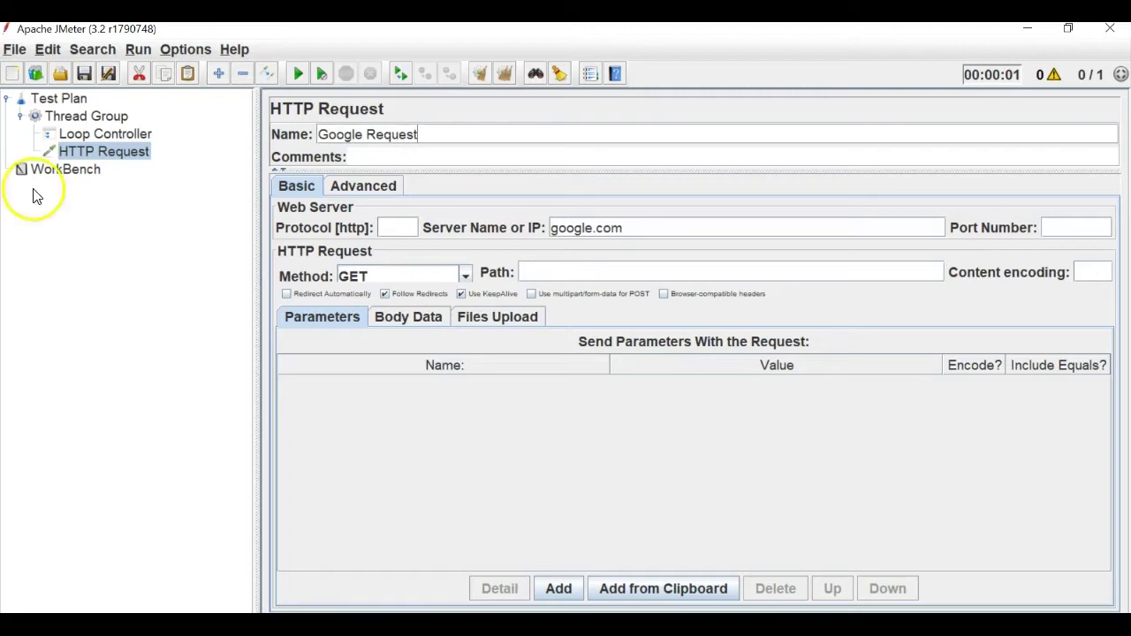
{"action": "left_click", "coordinate": [94, 134]}
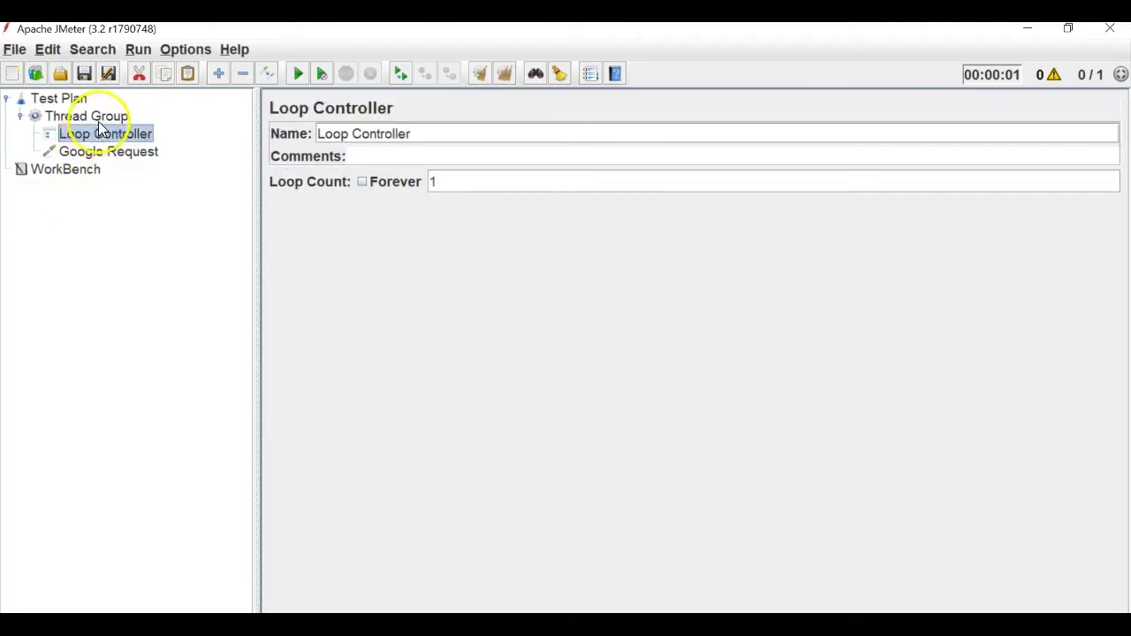
- Move the Google Request into the Loop Controller so it becomes the controller's child
{"action": "right_click", "coordinate": [97, 120]}
{"action": "left_click", "coordinate": [81, 138]}
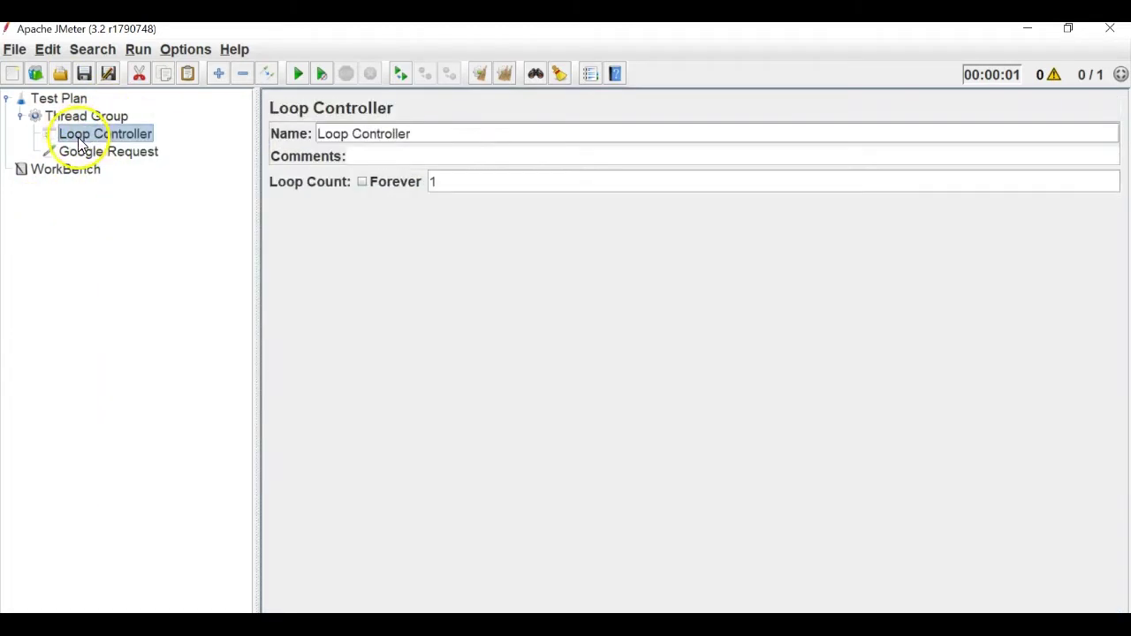
{"action": "left_click_drag", "start_coordinate": [89, 159], "coordinate": [128, 134]}
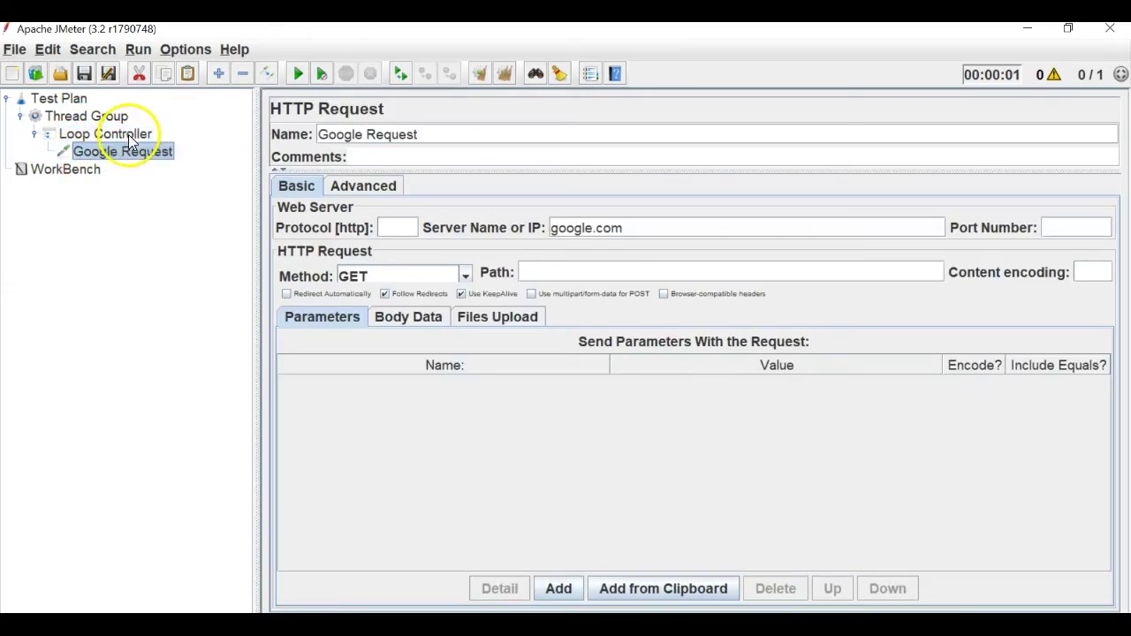
- Examine the nesting of the Google Request under the Loop Controller and review both elements' settings
{"action": "double_click", "coordinate": [113, 133]}
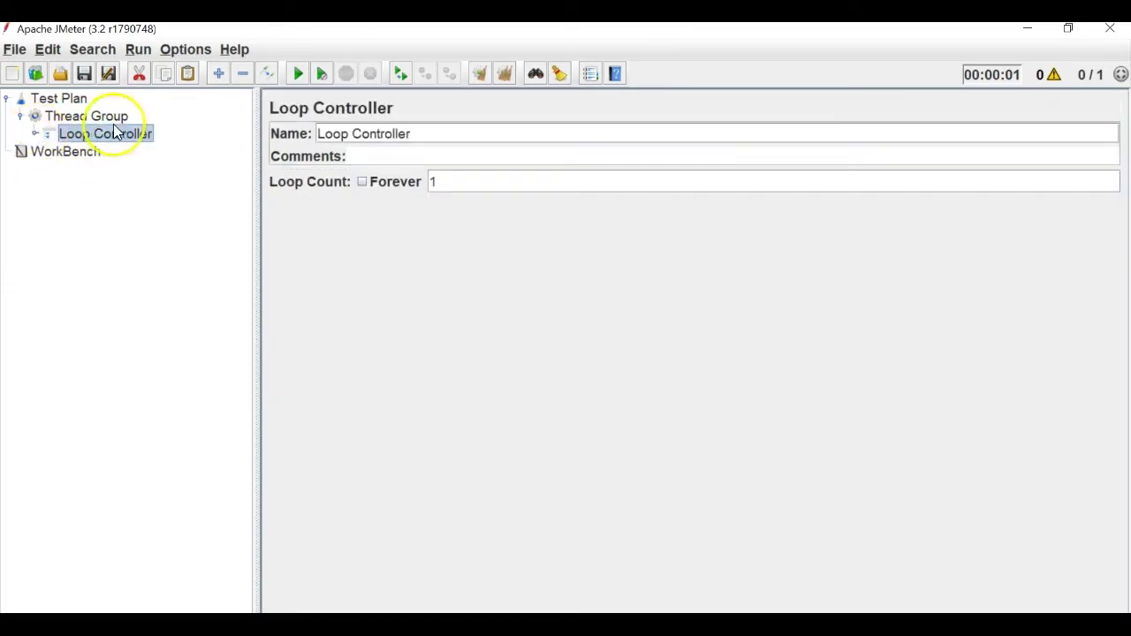
{"action": "left_click", "coordinate": [36, 133]}
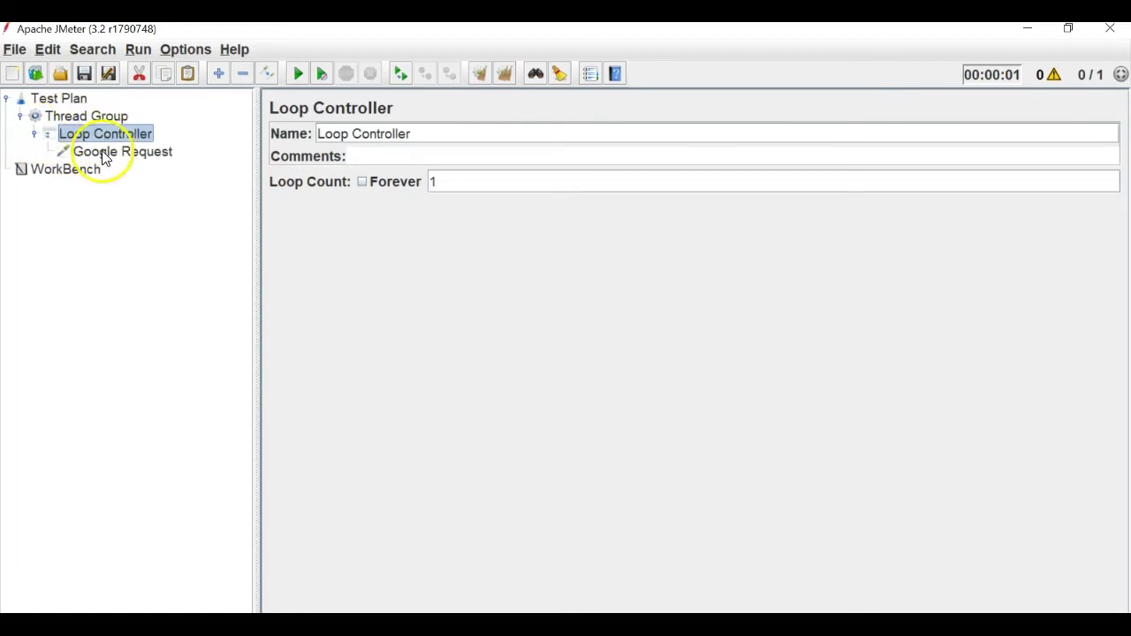
{"action": "left_click", "coordinate": [35, 133]}
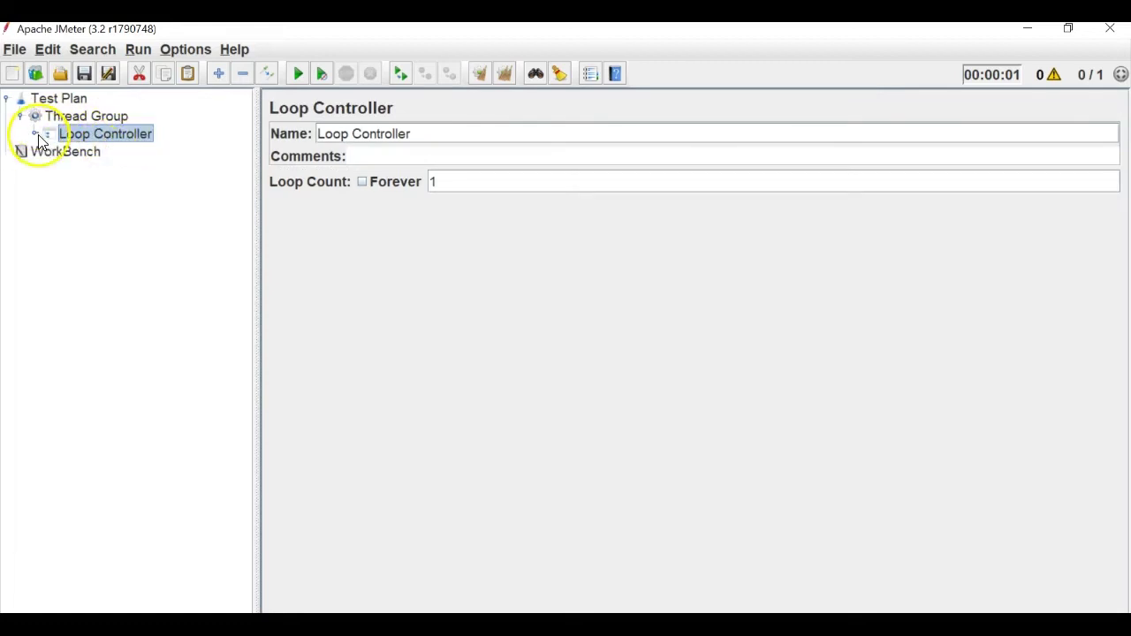
{"action": "left_click", "coordinate": [124, 119]}
{"action": "left_click", "coordinate": [121, 135]}
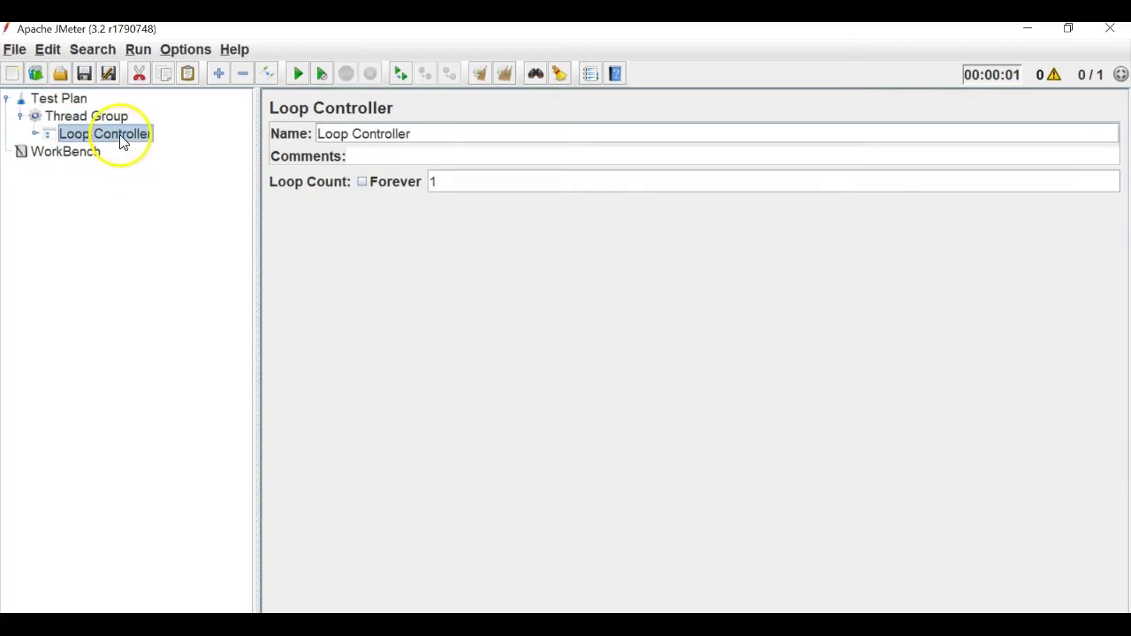
{"action": "left_click", "coordinate": [37, 135]}
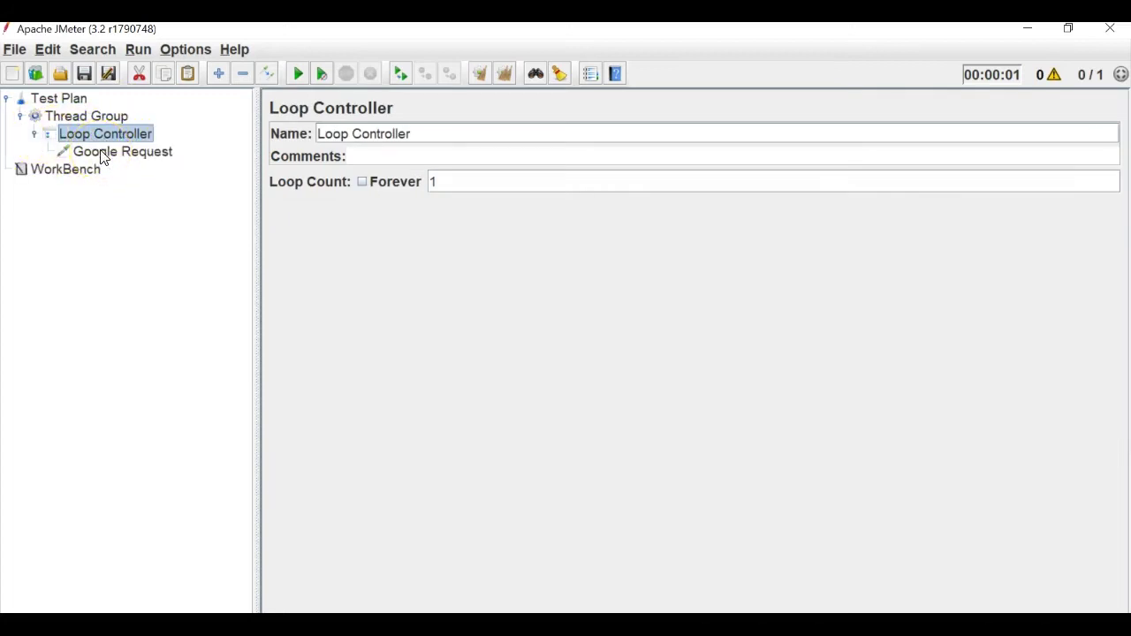
{"action": "left_click", "coordinate": [104, 155]}
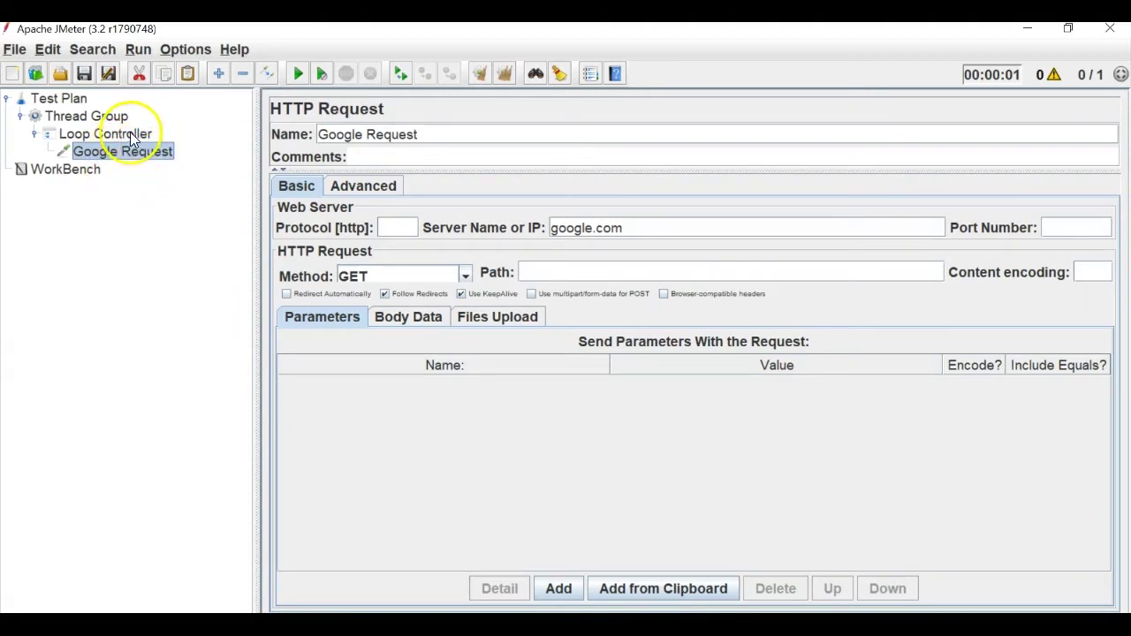
{"action": "left_click", "coordinate": [129, 138]}
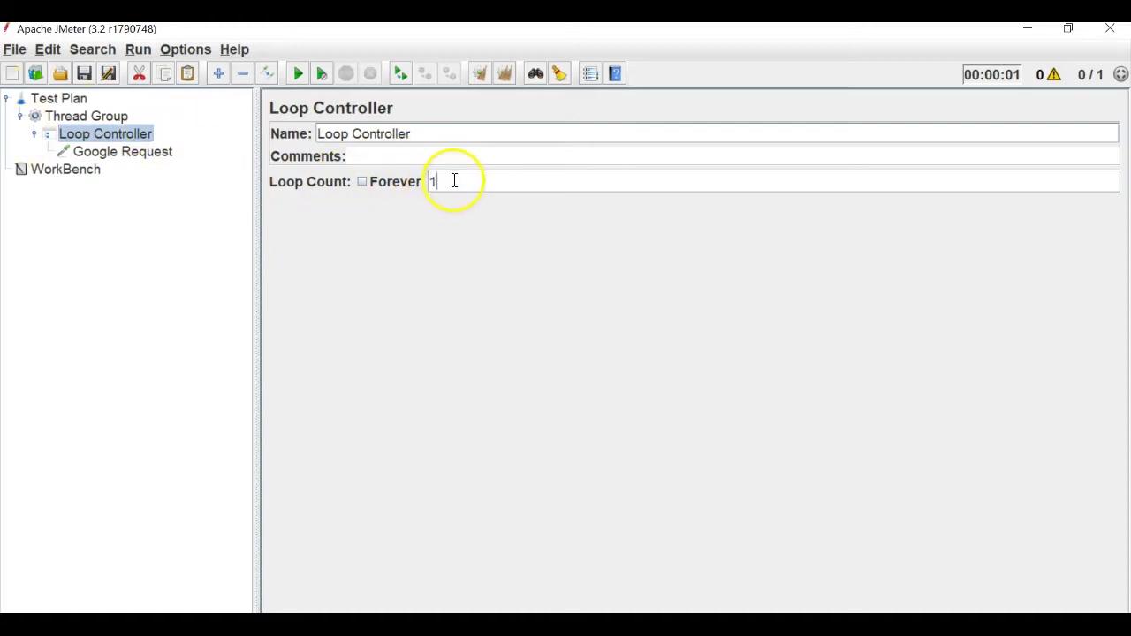
- Add a View Results Tree listener under the Loop Controller
{"action": "right_click", "coordinate": [88, 132]}
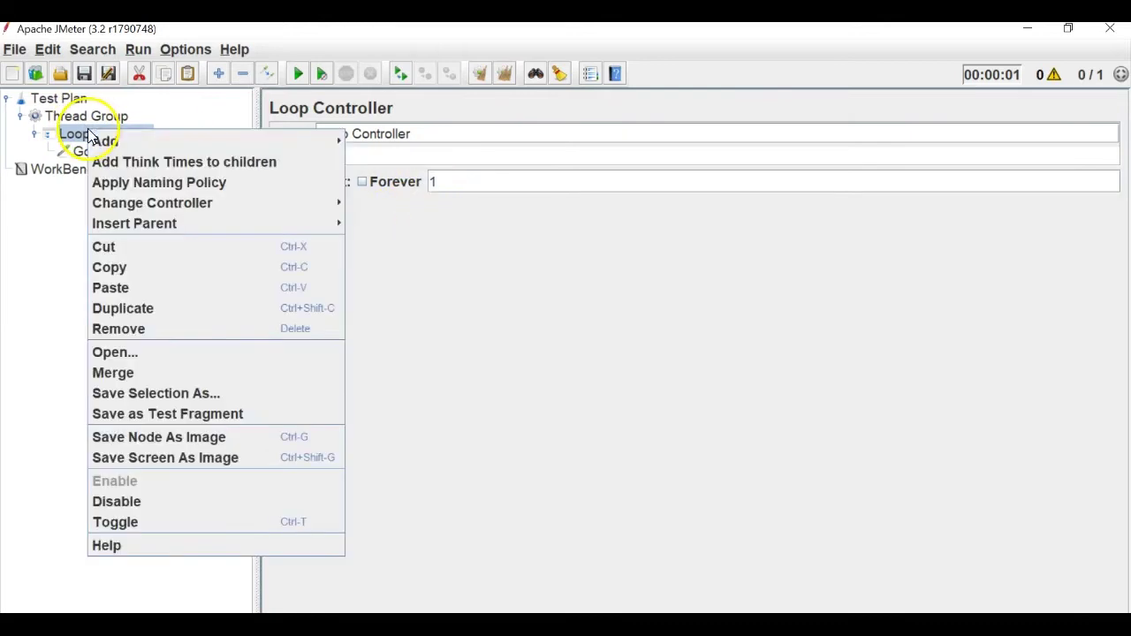
{"action": "mouse_move", "coordinate": [208, 140]}
{"action": "mouse_move", "coordinate": [415, 281]}
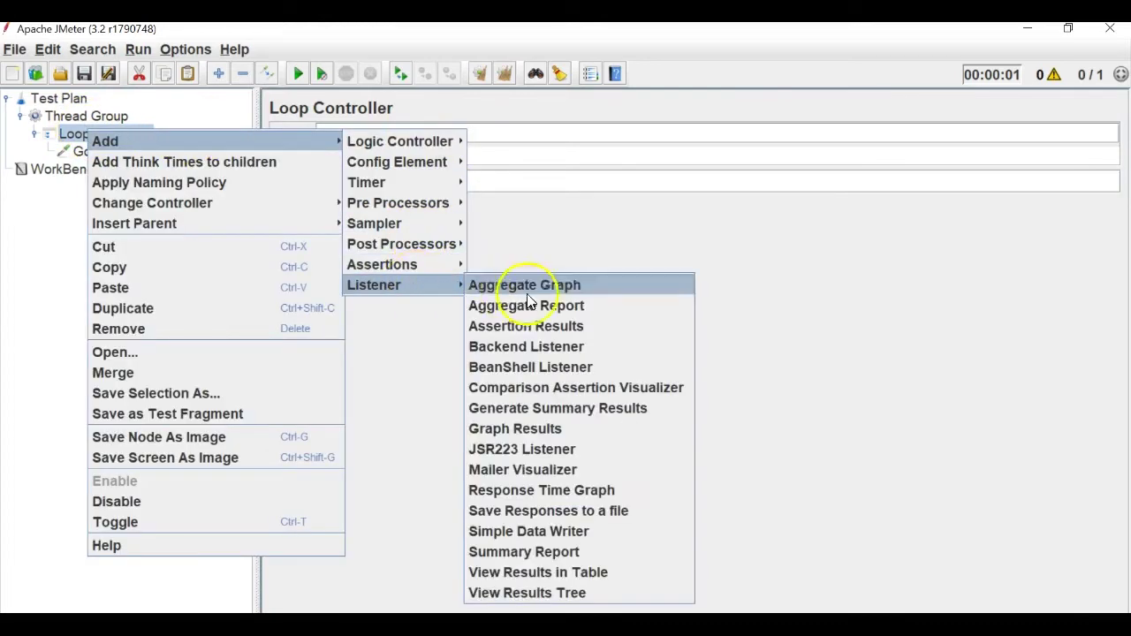
{"action": "left_click", "coordinate": [530, 592]}
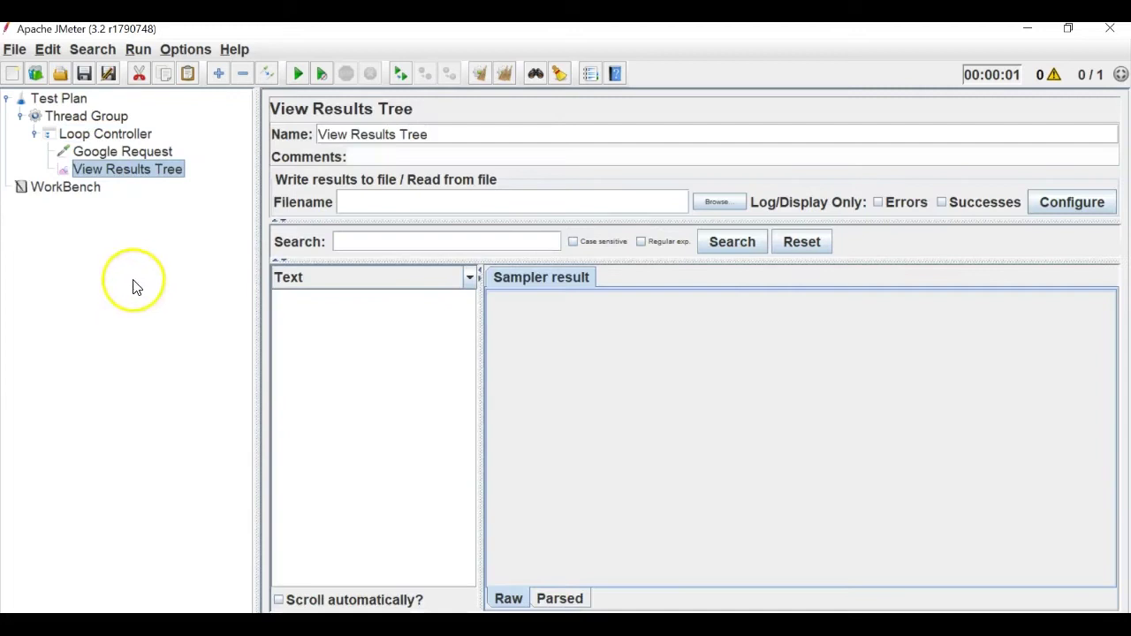
- Save the test plan as "Looping Controller.jmx" in the 7- Logic Controllers folder
{"action": "left_click", "coordinate": [10, 51]}
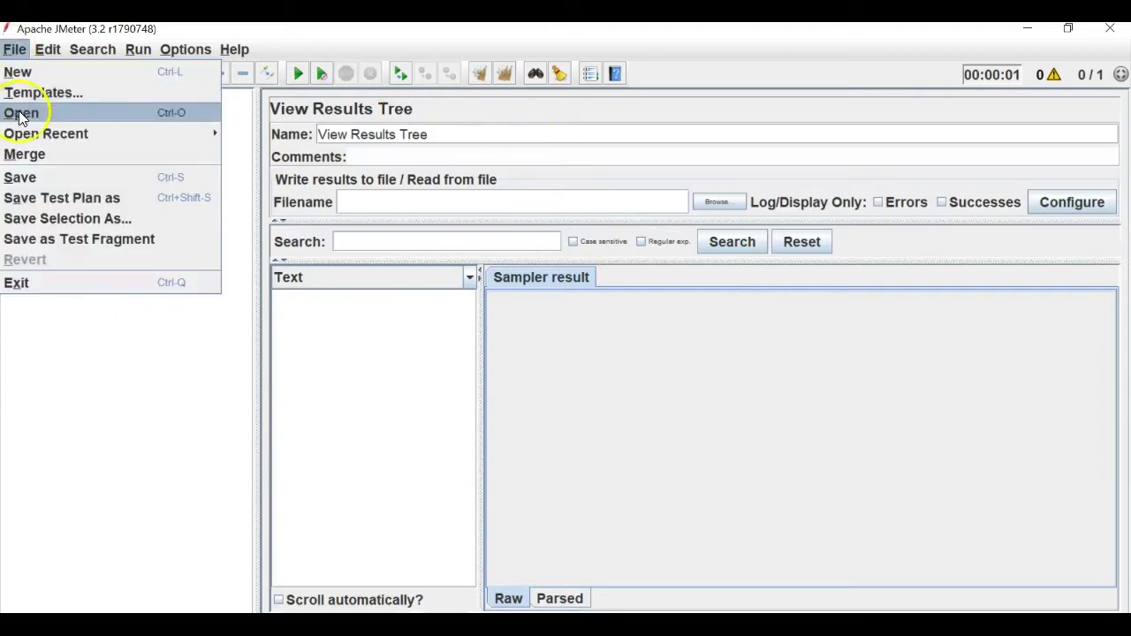
{"action": "left_click", "coordinate": [23, 195]}
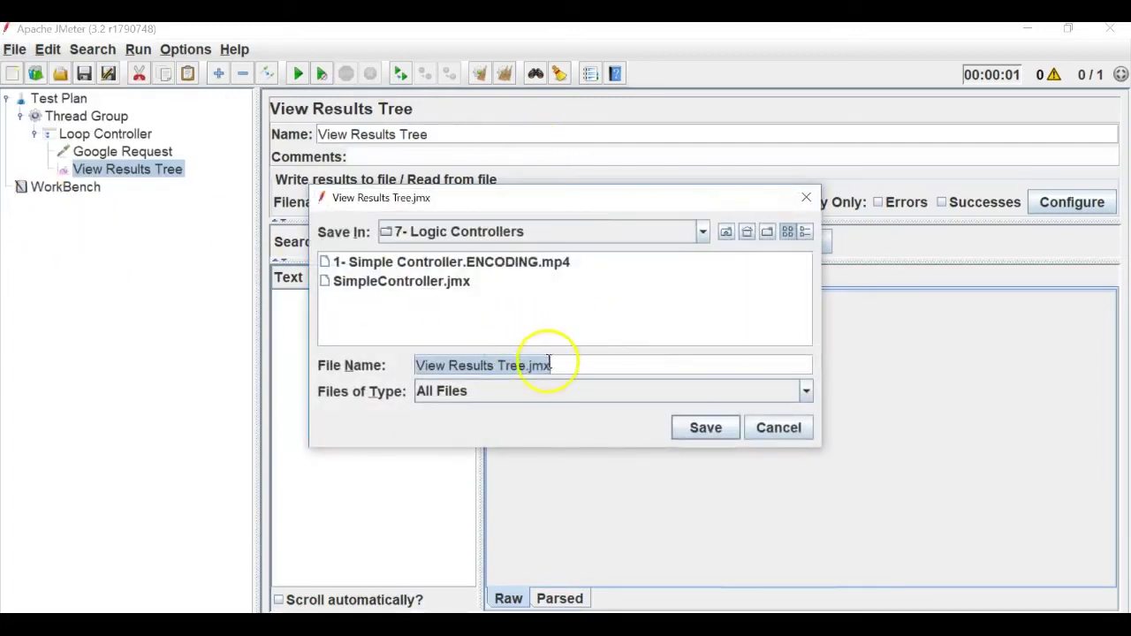
{"action": "left_click", "coordinate": [521, 364]}
{"action": "left_click_drag", "start_coordinate": [527, 365], "coordinate": [366, 359]}
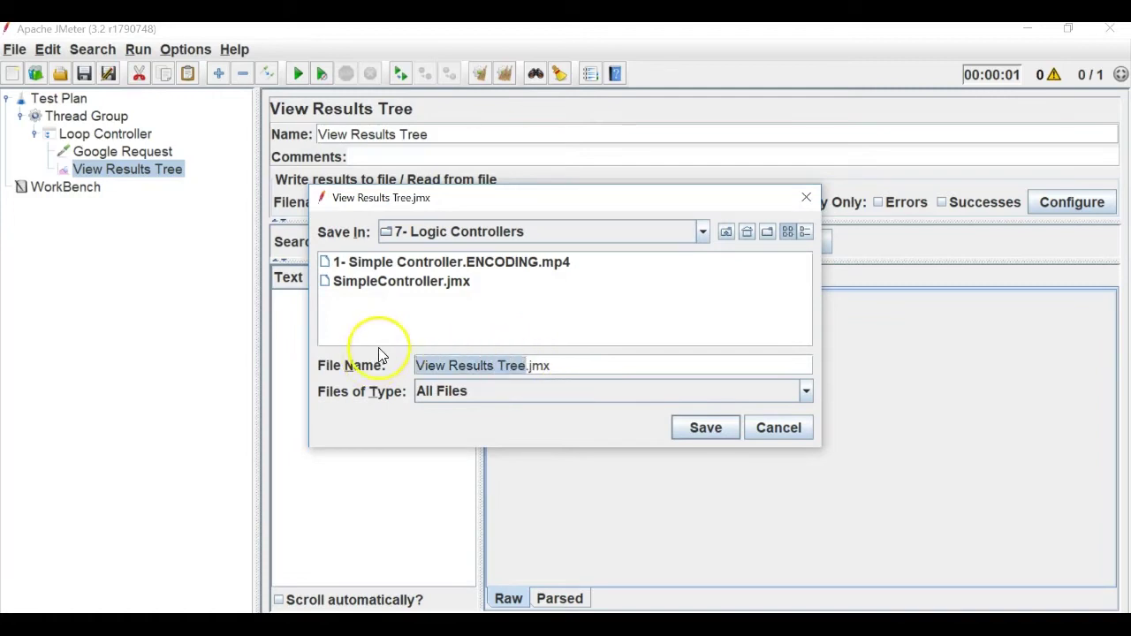
{"action": "key", "text": "BackSpace"}
{"action": "type", "text": "Looping"}
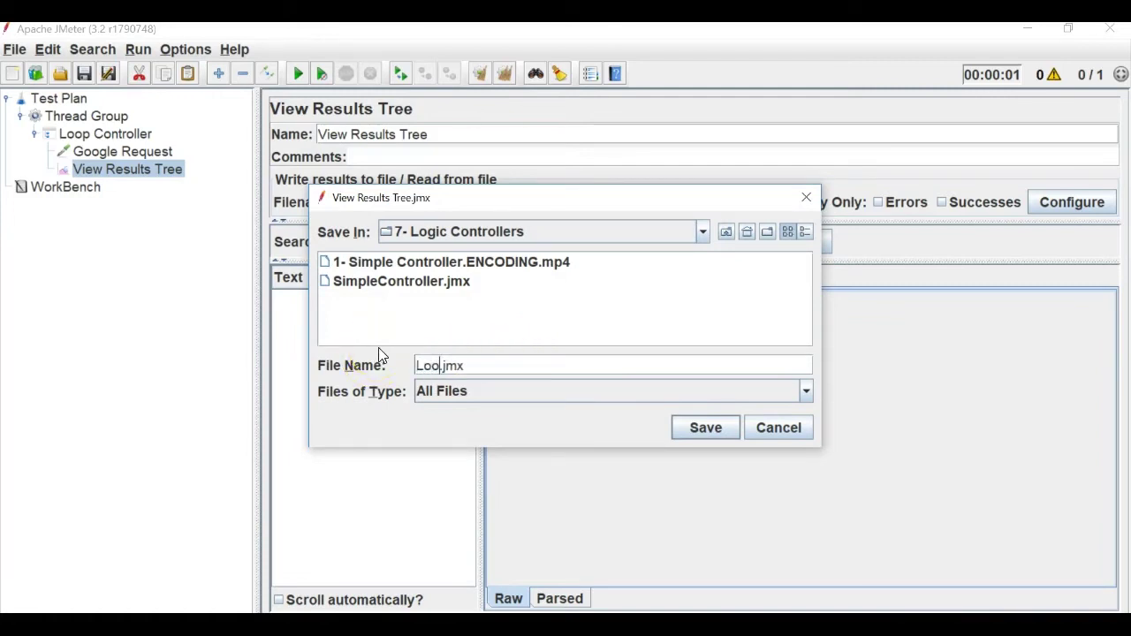
{"action": "type", "text": " Contro"}
{"action": "type", "text": "ller"}
{"action": "key", "text": "Return"}
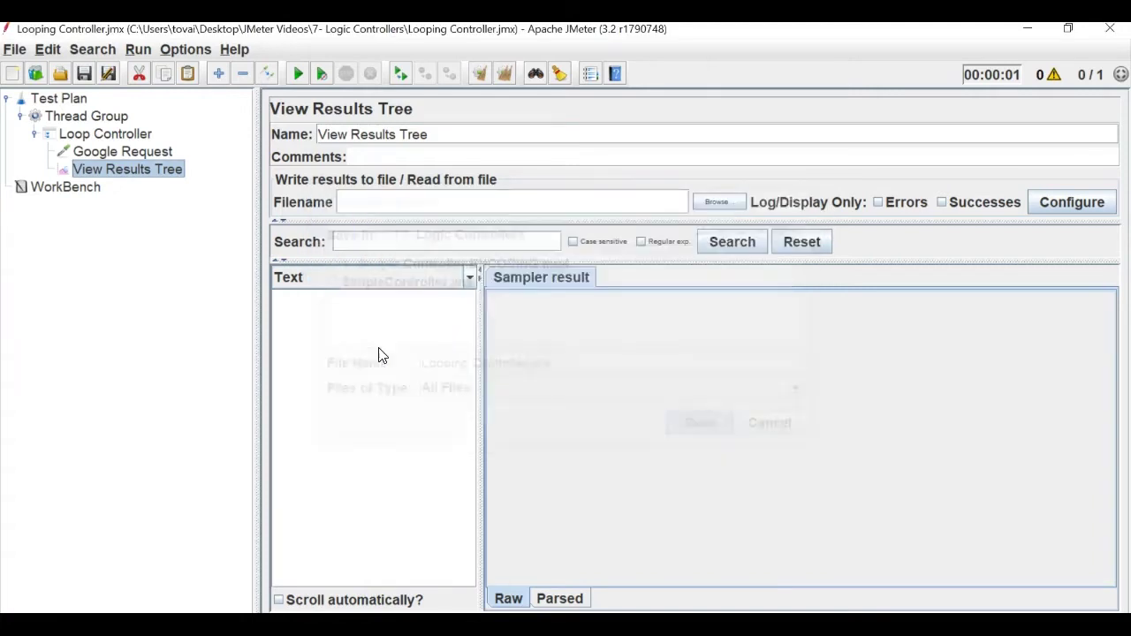
- Run the test plan and inspect the Google Request's sampler result in View Results Tree
{"action": "left_click", "coordinate": [298, 74]}
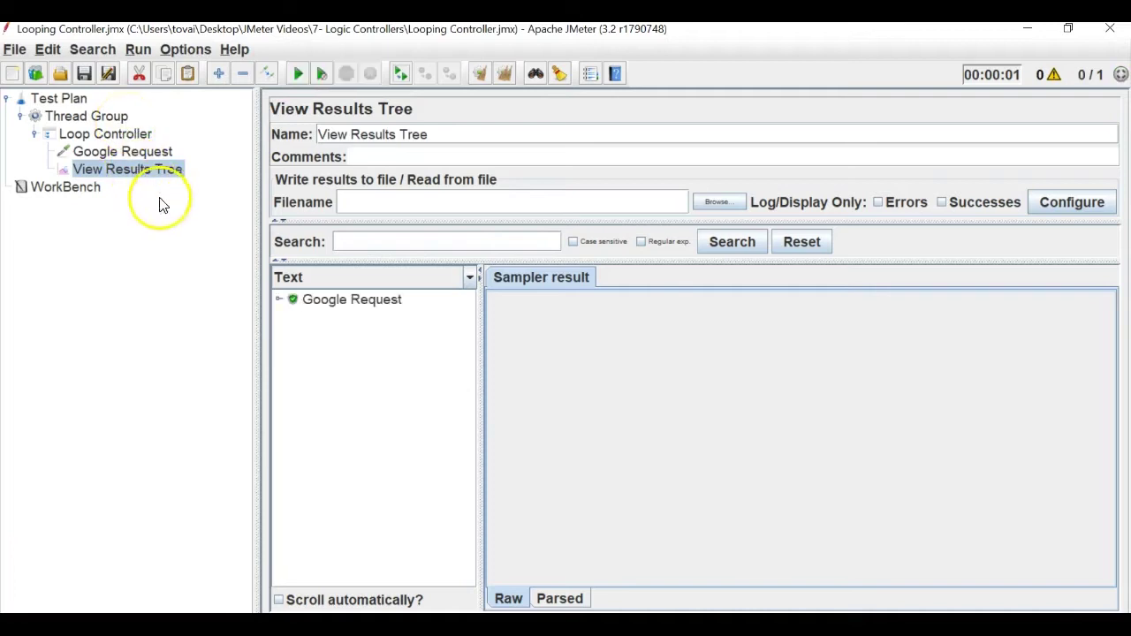
{"action": "left_click", "coordinate": [342, 306]}
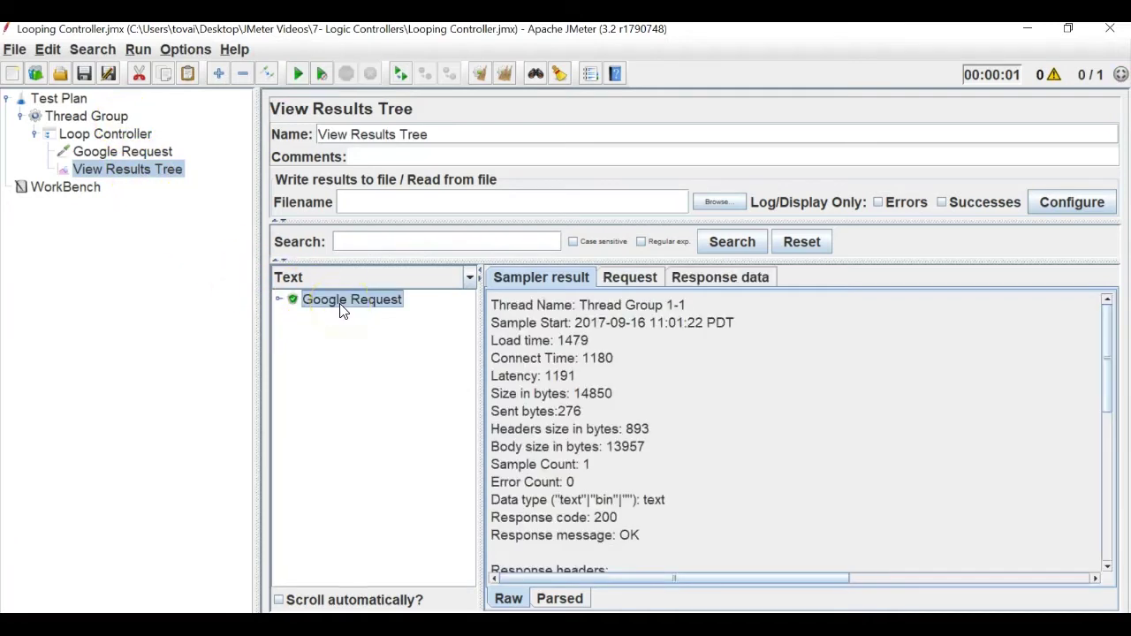
- Set the Loop Controller's loop count to 5
{"action": "left_click", "coordinate": [62, 139]}
{"action": "double_click", "coordinate": [431, 181]}
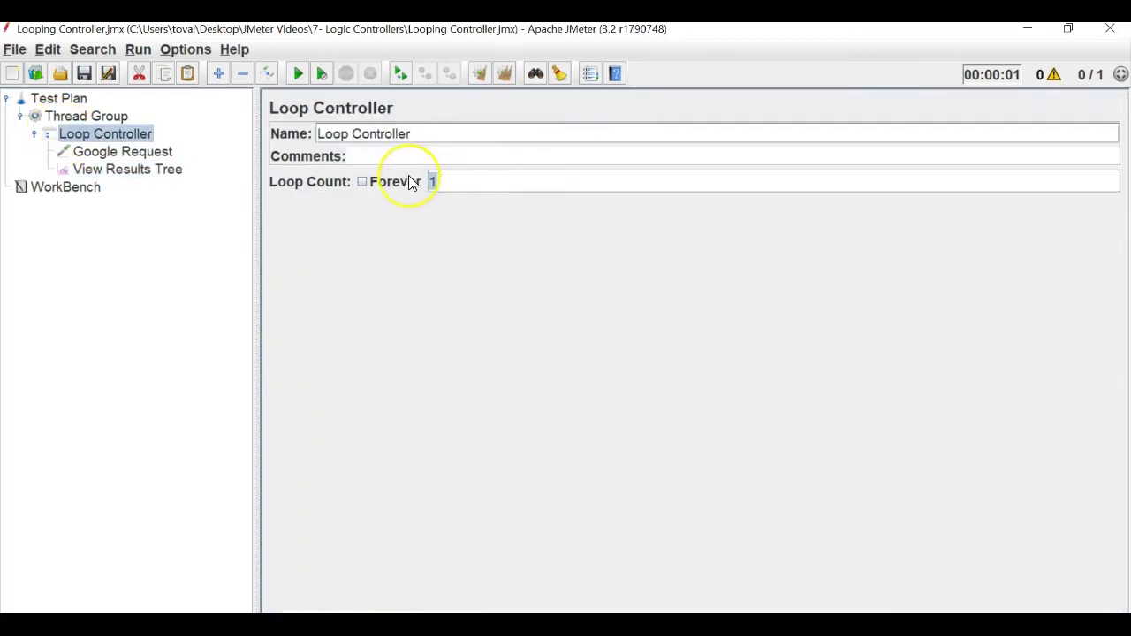
{"action": "type", "text": "5"}
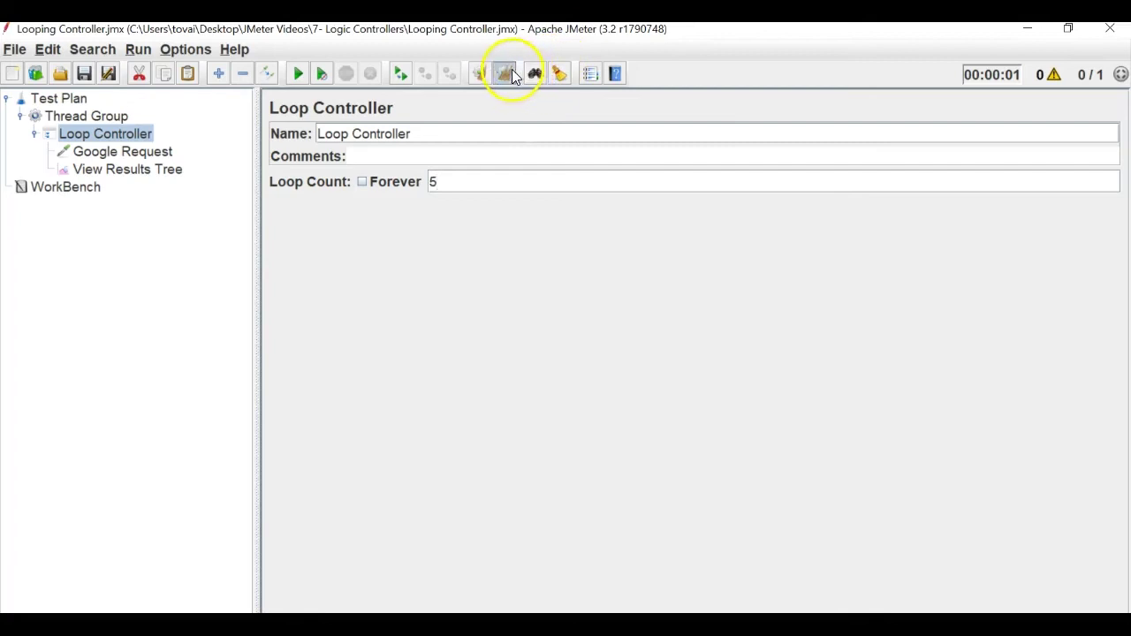
- Open the View Results Tree listener under the Loop Controller and run the test plan with the five-loop setting
{"action": "left_click", "coordinate": [36, 136]}
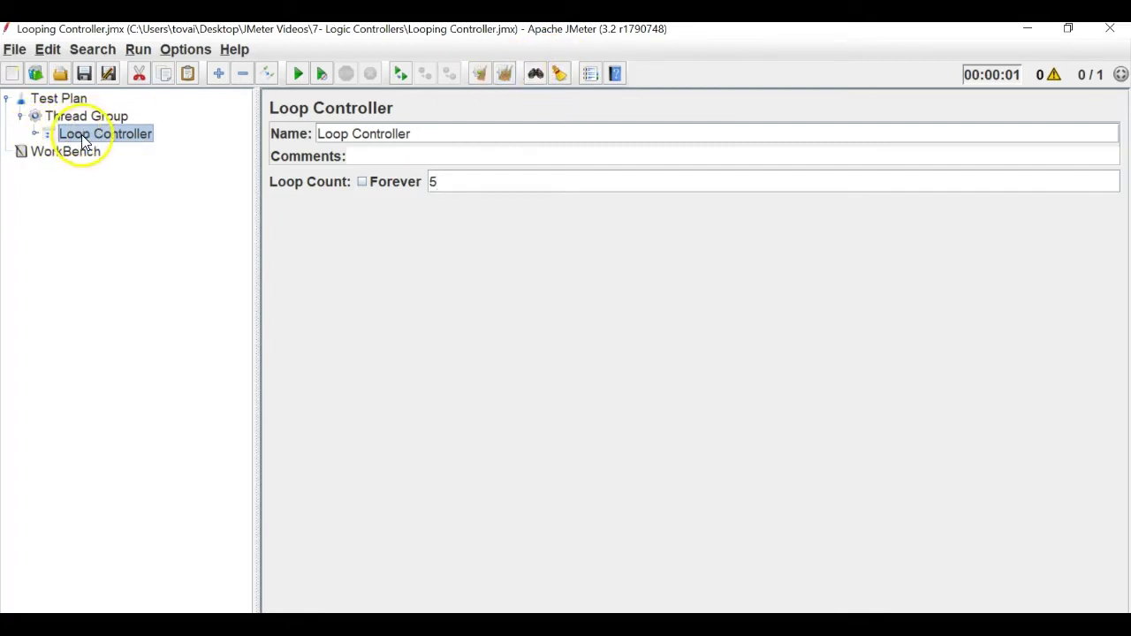
{"action": "left_click", "coordinate": [35, 134]}
{"action": "left_click", "coordinate": [133, 169]}
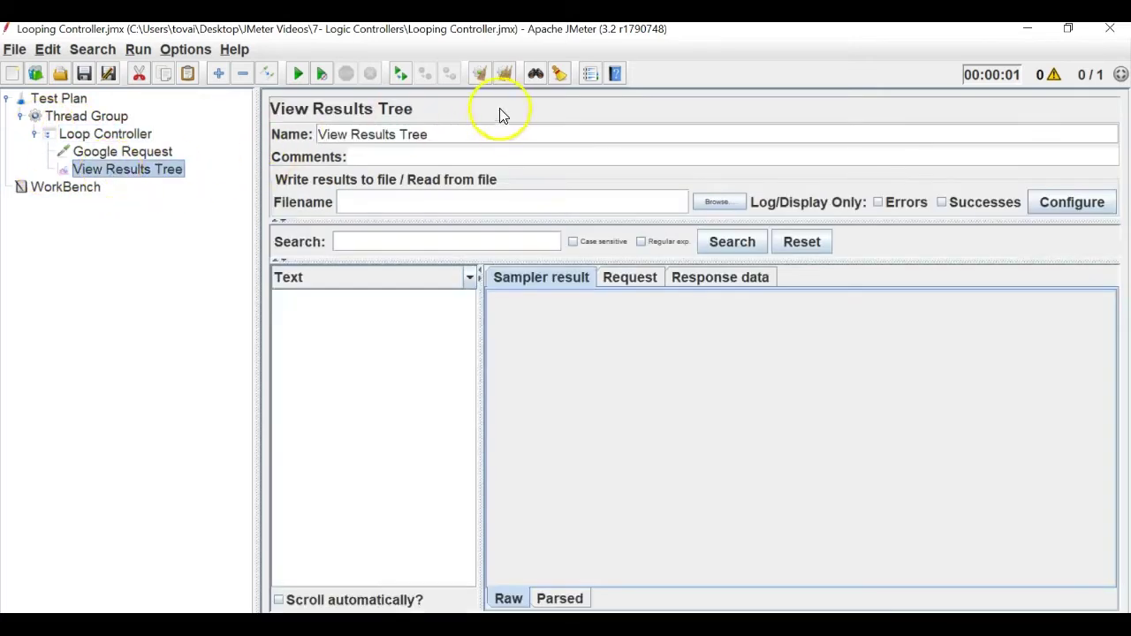
{"action": "left_click", "coordinate": [296, 75]}
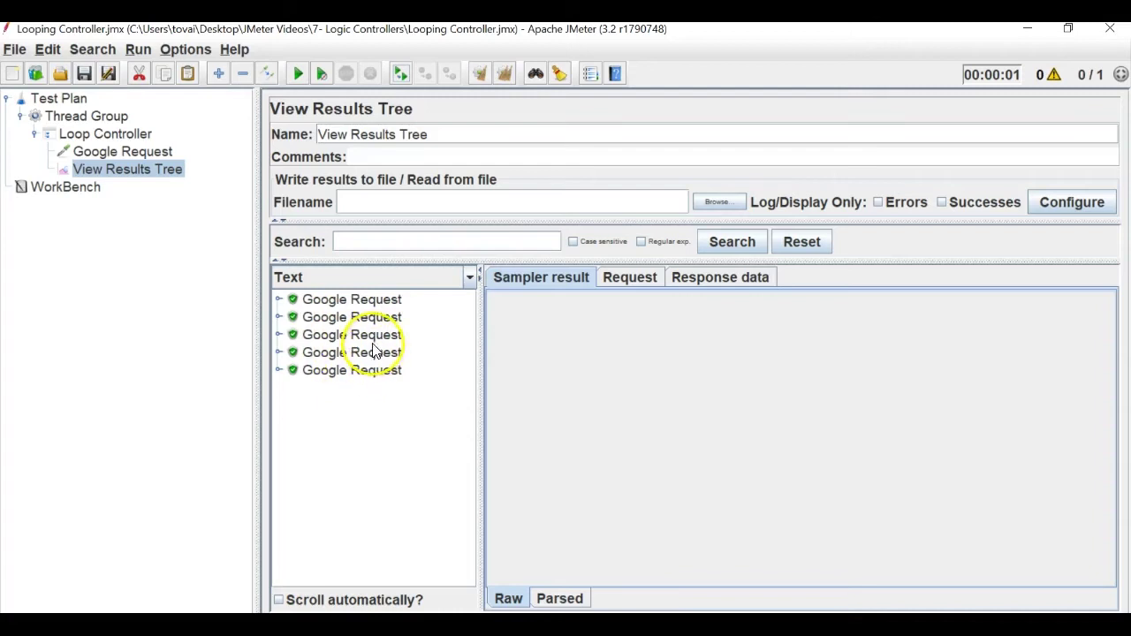
- Set the Loop Controller to loop forever and run the test plan with View Results Tree open
{"action": "left_click", "coordinate": [131, 136]}
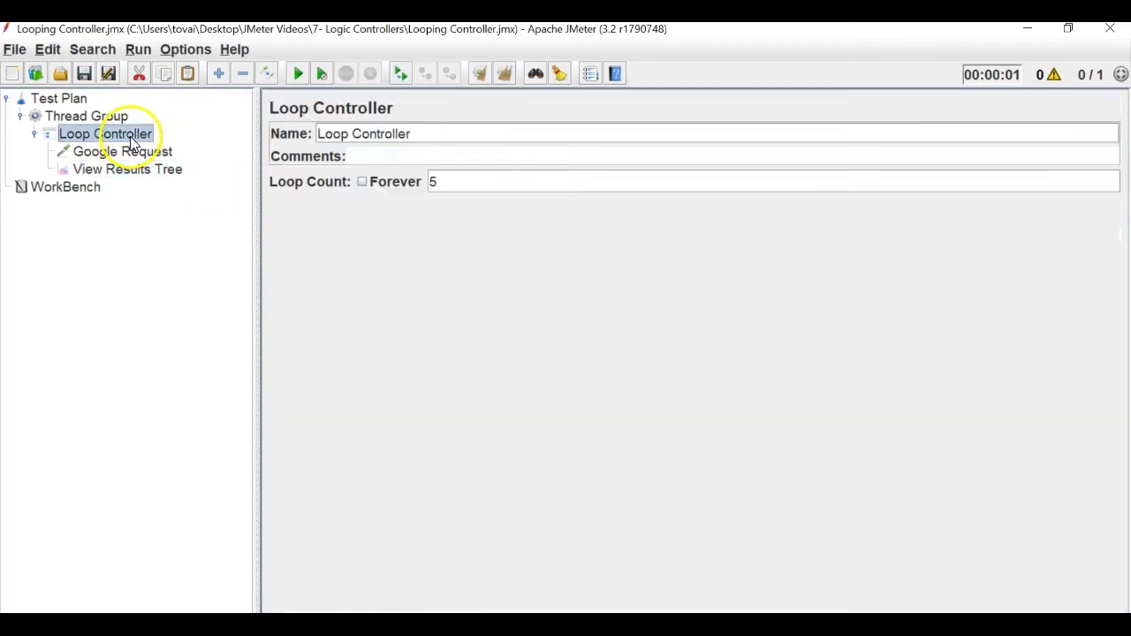
{"action": "left_click", "coordinate": [361, 183]}
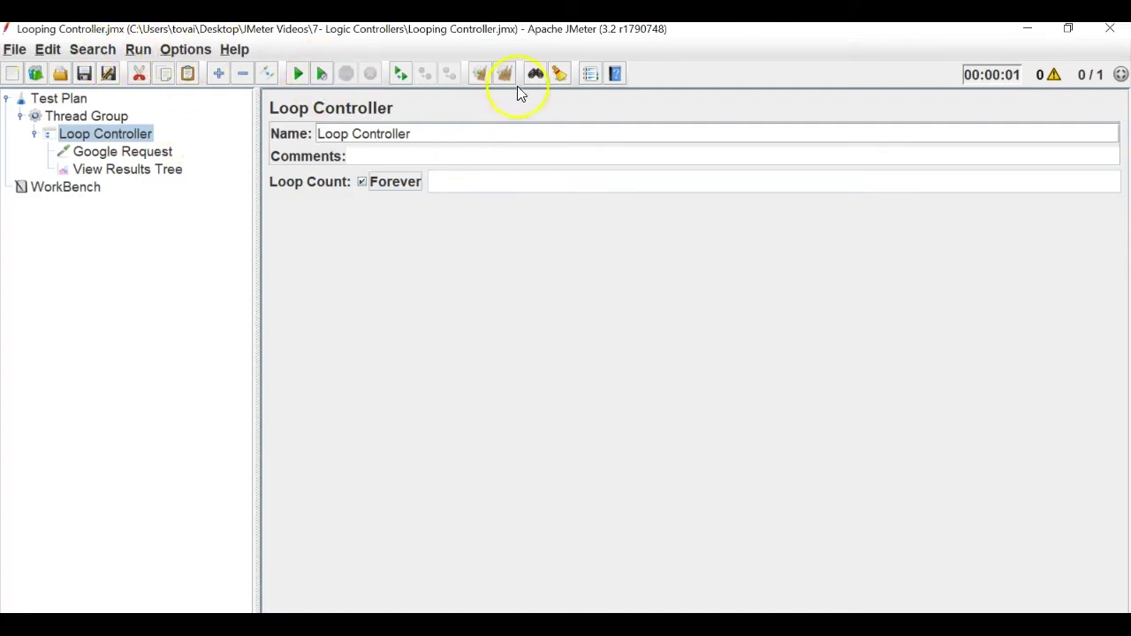
{"action": "left_click", "coordinate": [93, 169]}
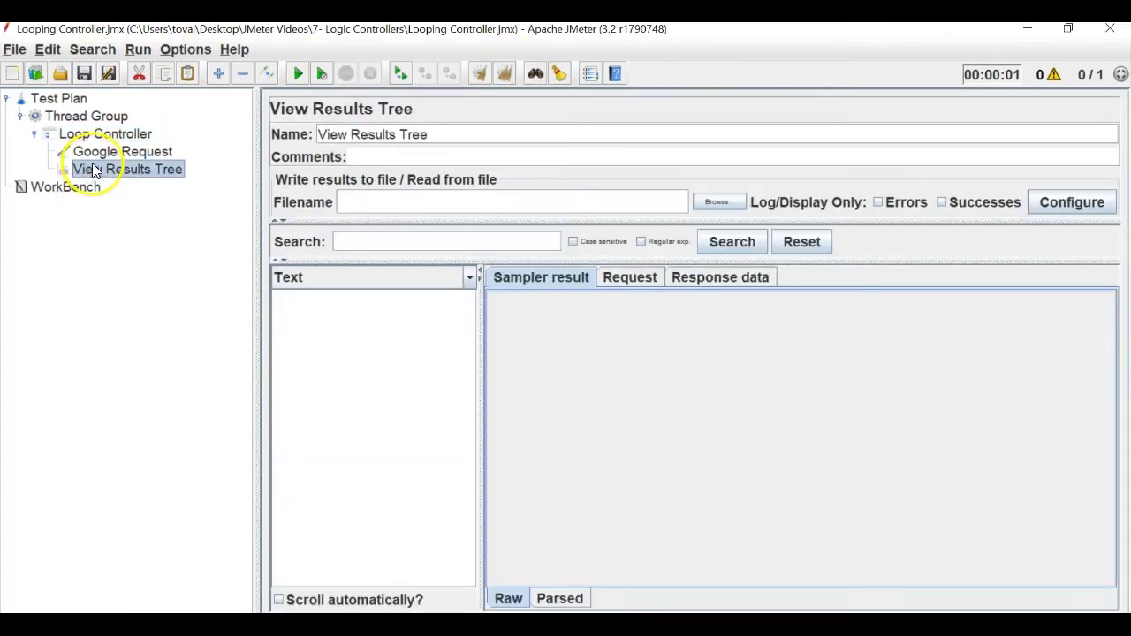
{"action": "left_click", "coordinate": [307, 70]}
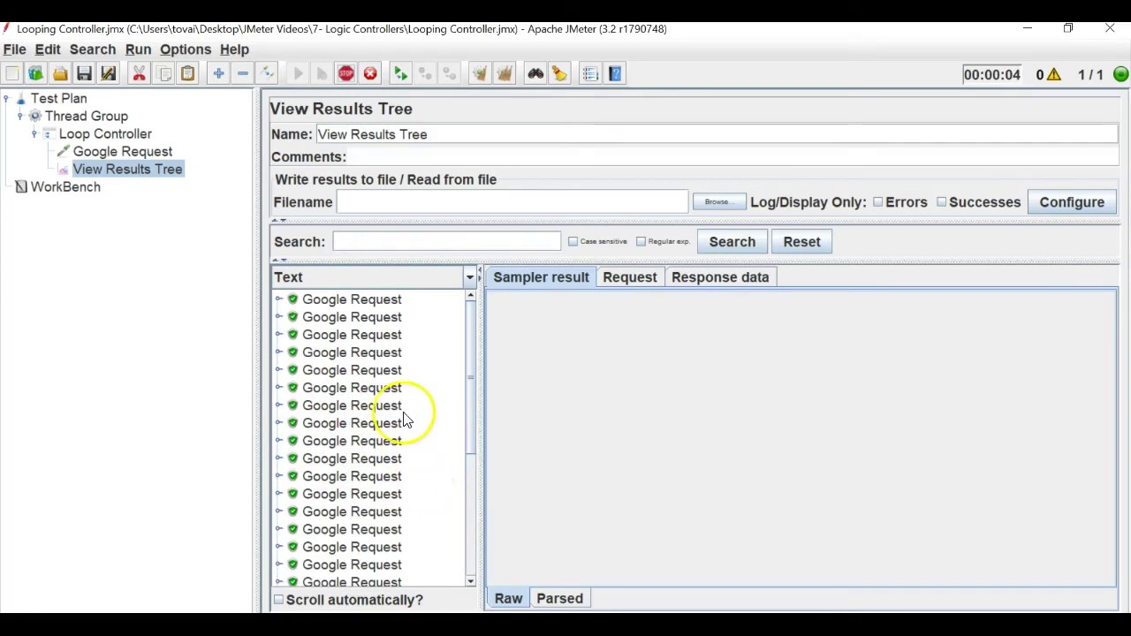
- Stop the running test and clear all results
{"action": "left_click", "coordinate": [345, 74]}
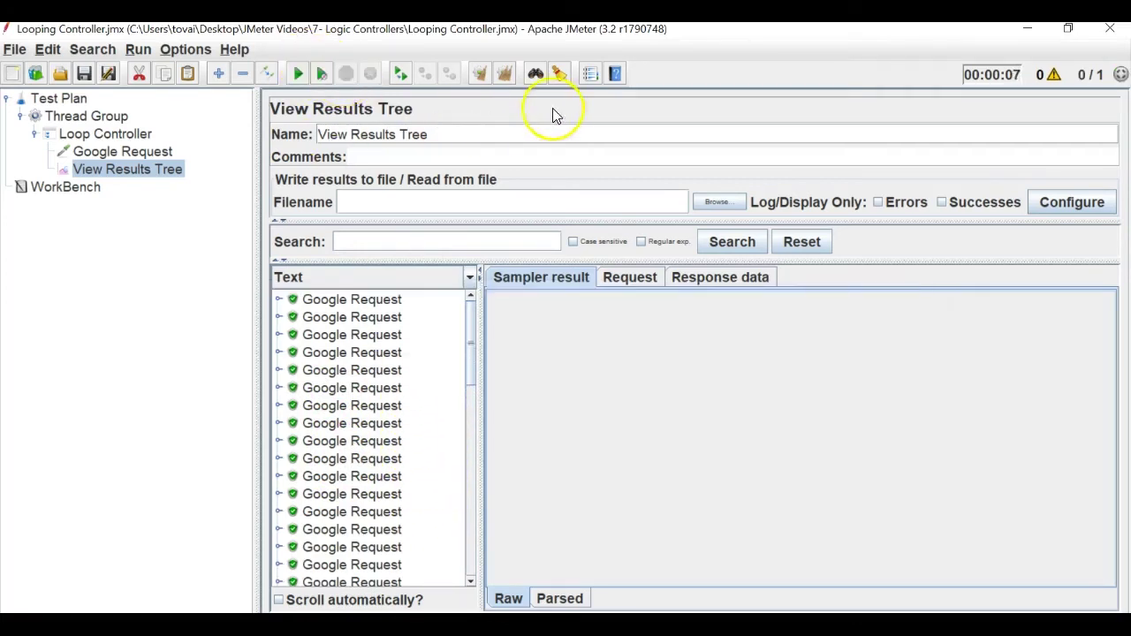
{"action": "left_click", "coordinate": [505, 73]}
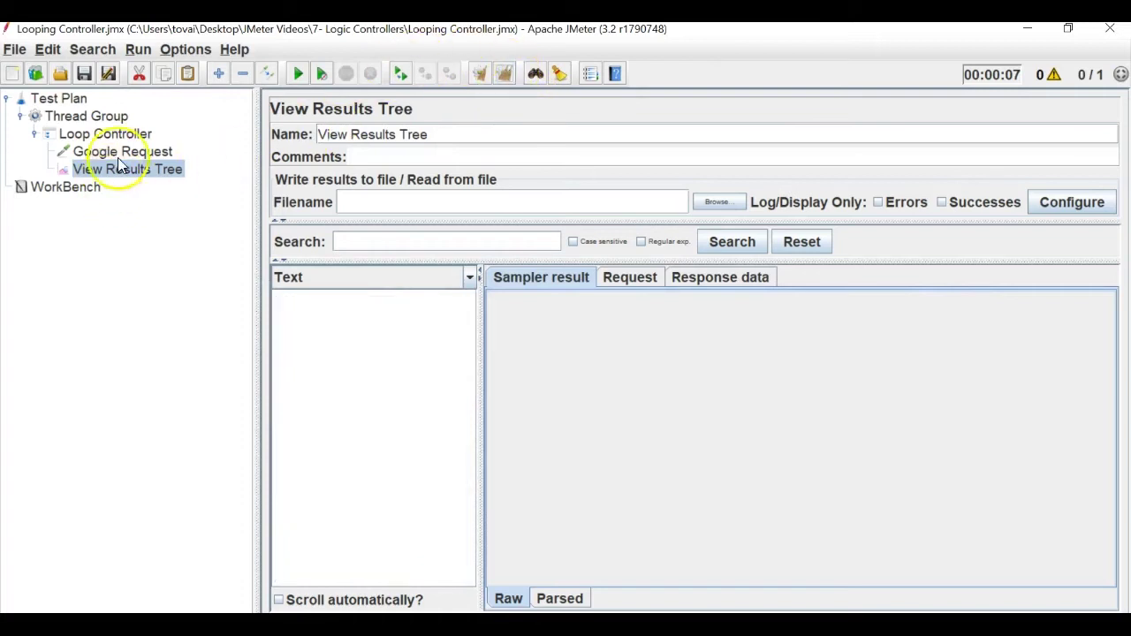
- Collapse the existing Loop Controller and add a second Loop Controller to the Thread Group
{"action": "left_click", "coordinate": [86, 98]}
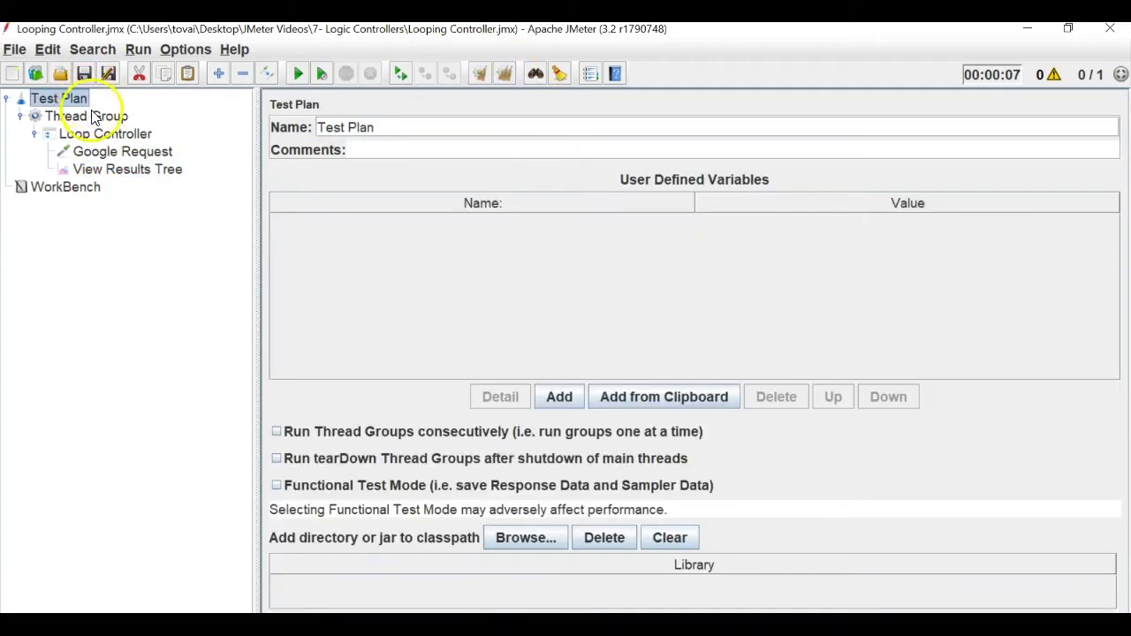
{"action": "left_click", "coordinate": [91, 118]}
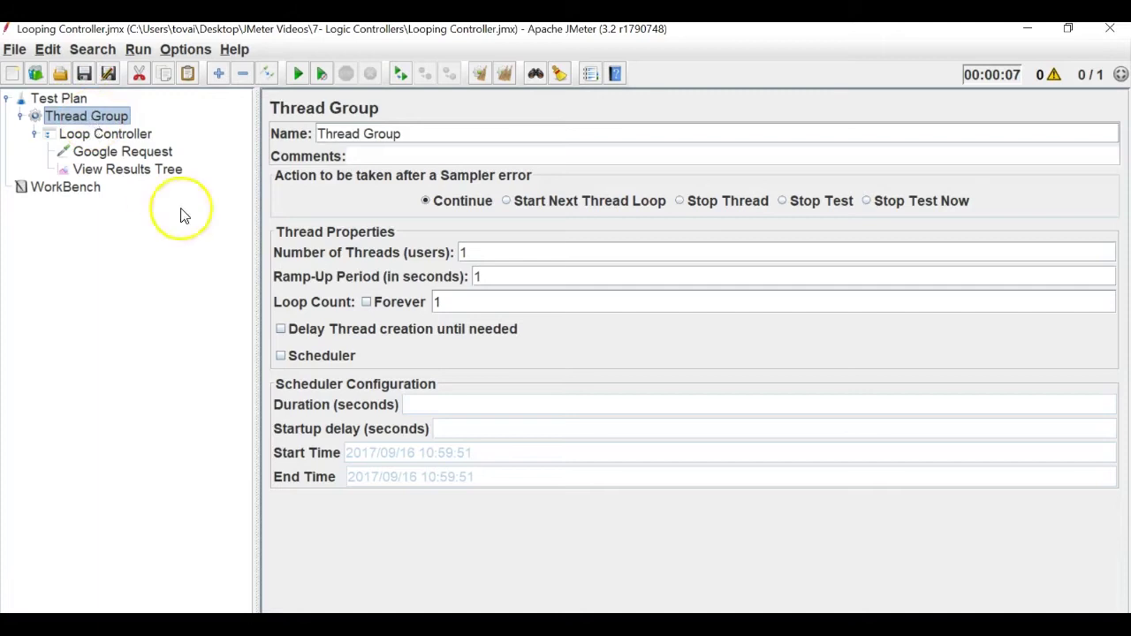
{"action": "left_click", "coordinate": [36, 134]}
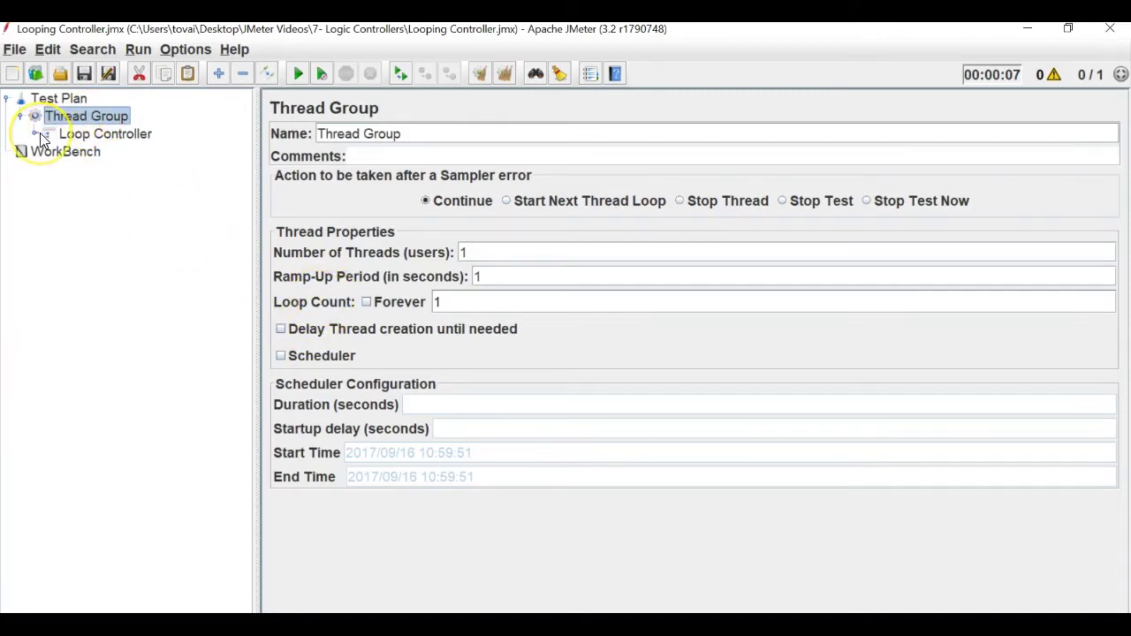
{"action": "right_click", "coordinate": [79, 115]}
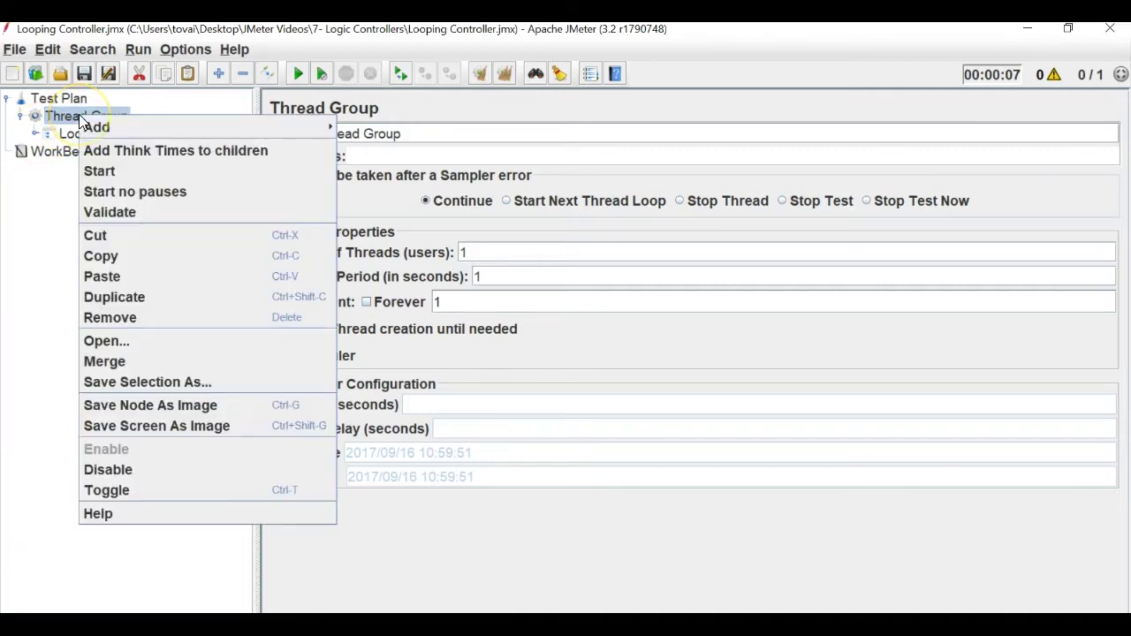
{"action": "mouse_move", "coordinate": [154, 126]}
{"action": "mouse_move", "coordinate": [413, 123]}
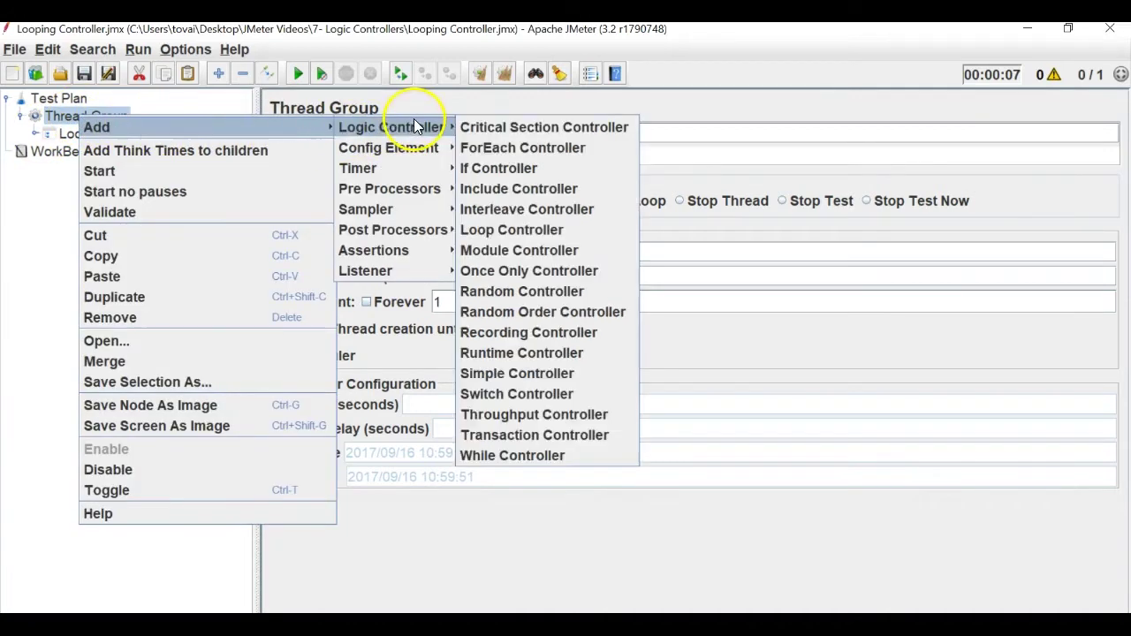
{"action": "left_click", "coordinate": [502, 231]}
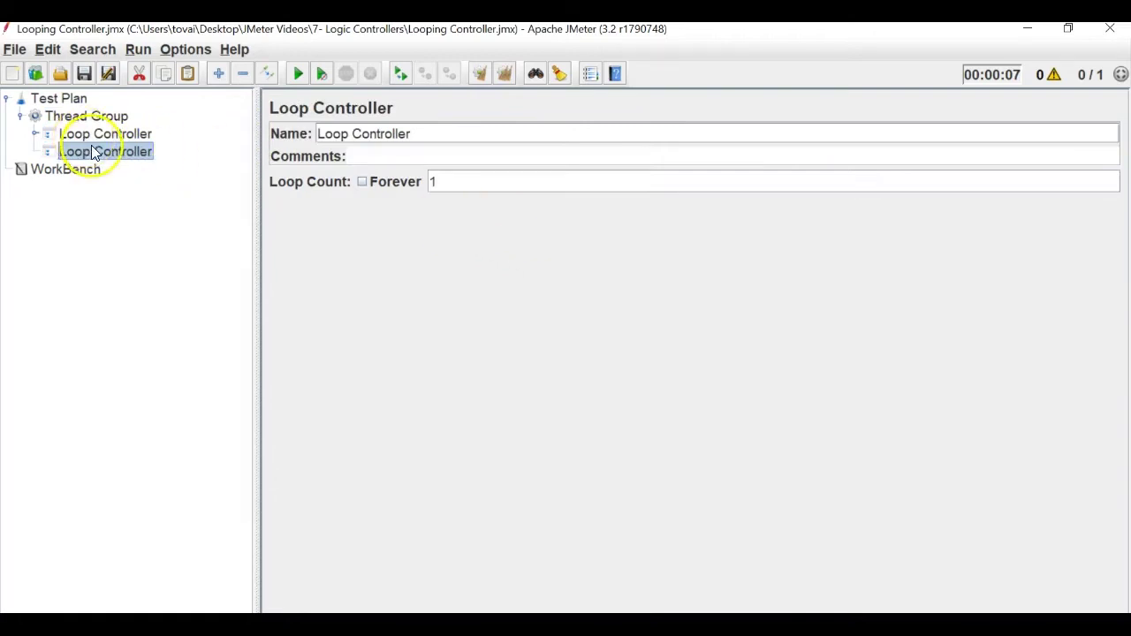
- Add a Simple Controller to the Thread Group alongside the two Loop Controllers
{"action": "left_click", "coordinate": [99, 116]}
{"action": "right_click", "coordinate": [101, 115]}
{"action": "mouse_move", "coordinate": [171, 124]}
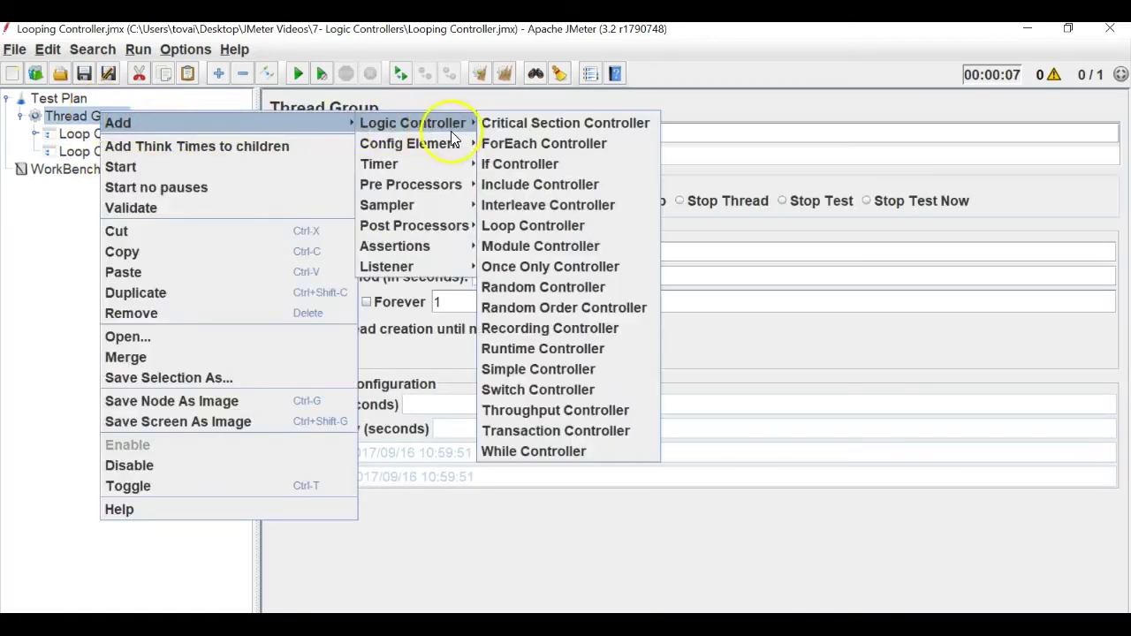
{"action": "mouse_move", "coordinate": [457, 142]}
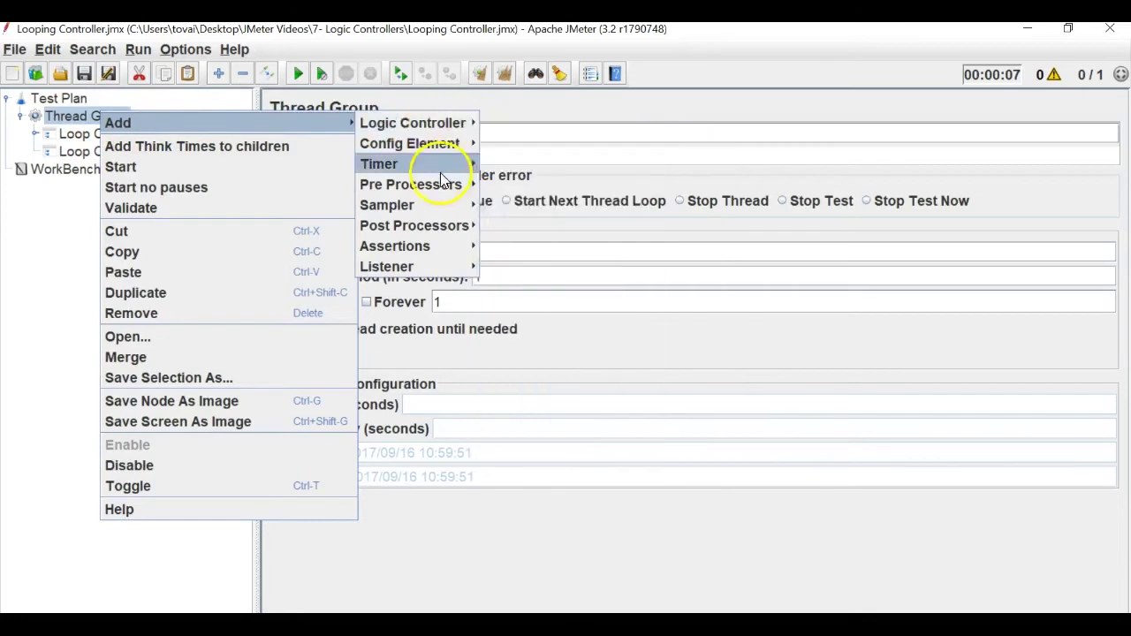
{"action": "mouse_move", "coordinate": [433, 125]}
{"action": "left_click", "coordinate": [542, 368]}
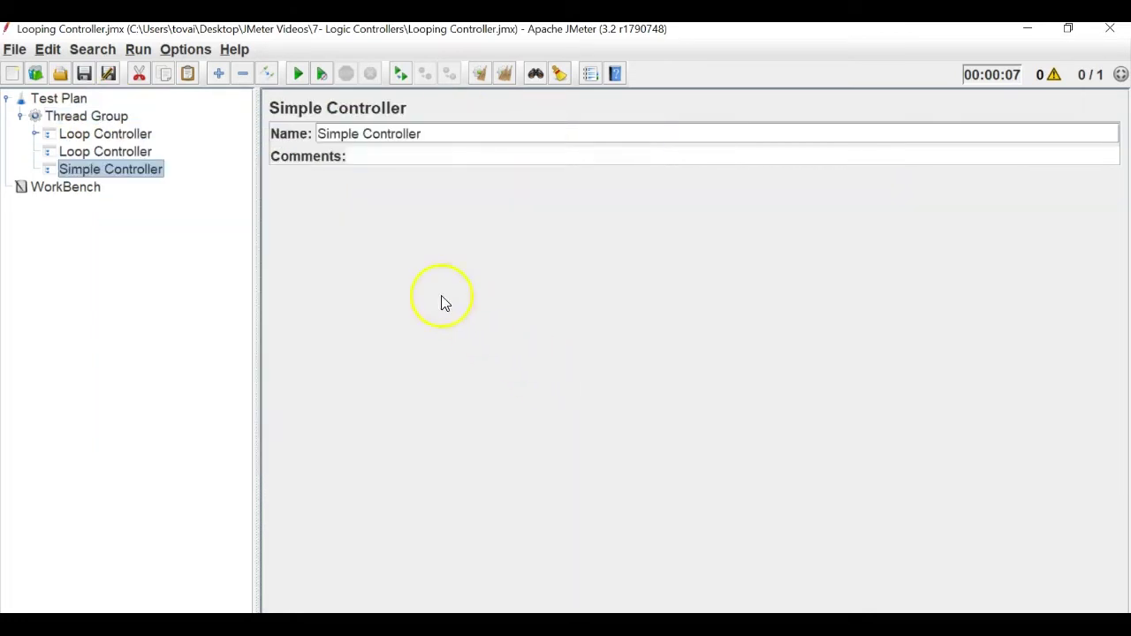
- Review the settings of both Loop Controllers, the Simple Controller and the Thread Group's loop count
{"action": "left_click", "coordinate": [121, 139]}
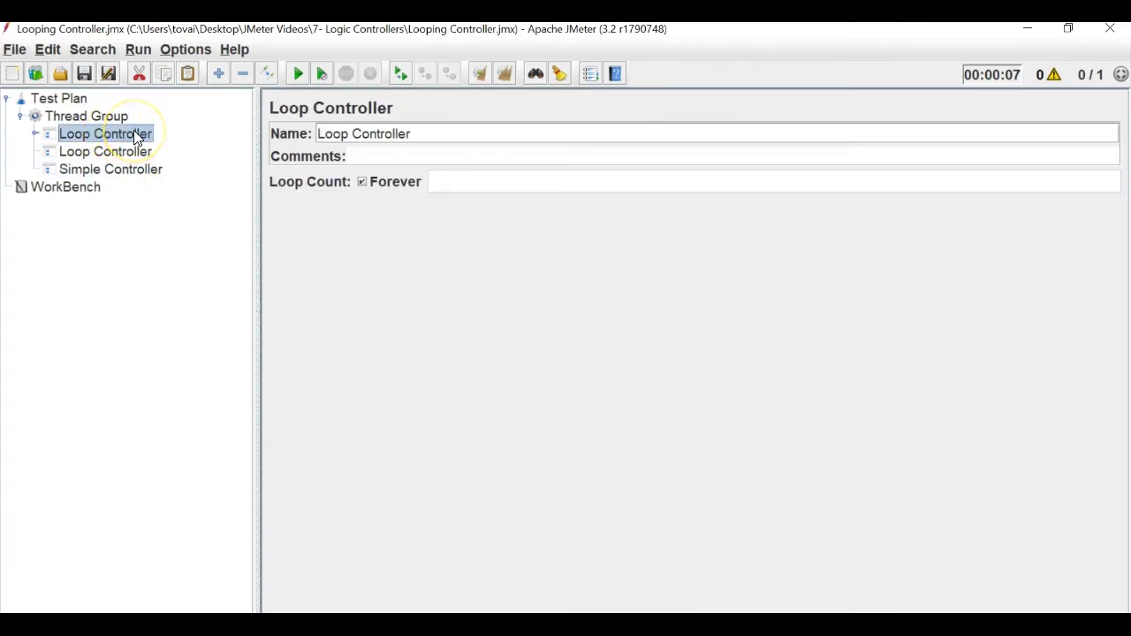
{"action": "left_click", "coordinate": [35, 133]}
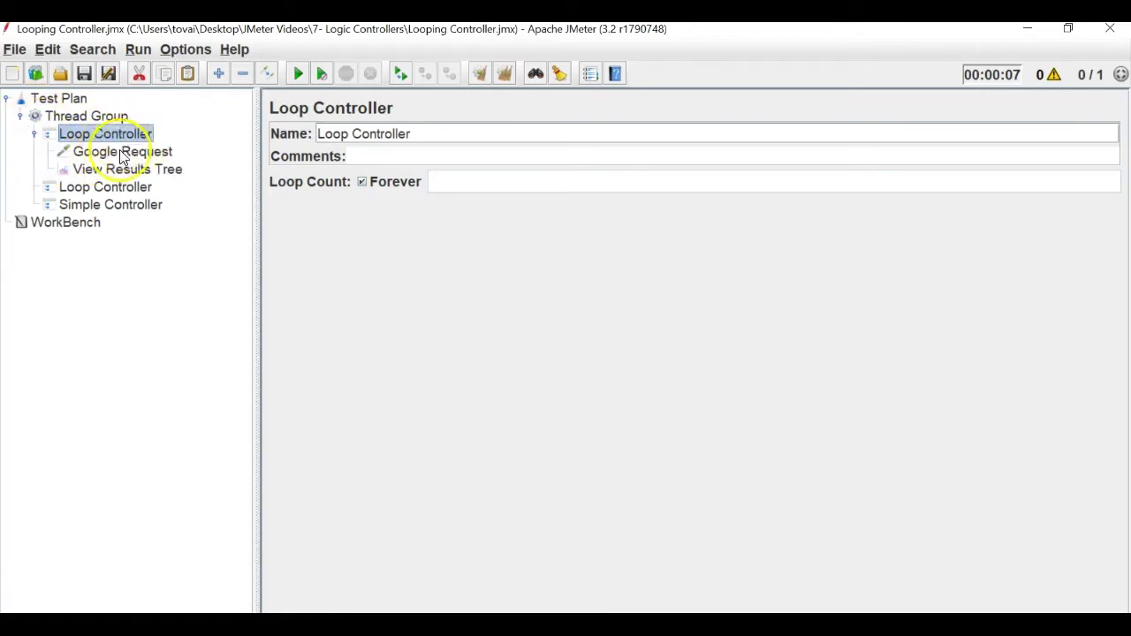
{"action": "left_click", "coordinate": [34, 133]}
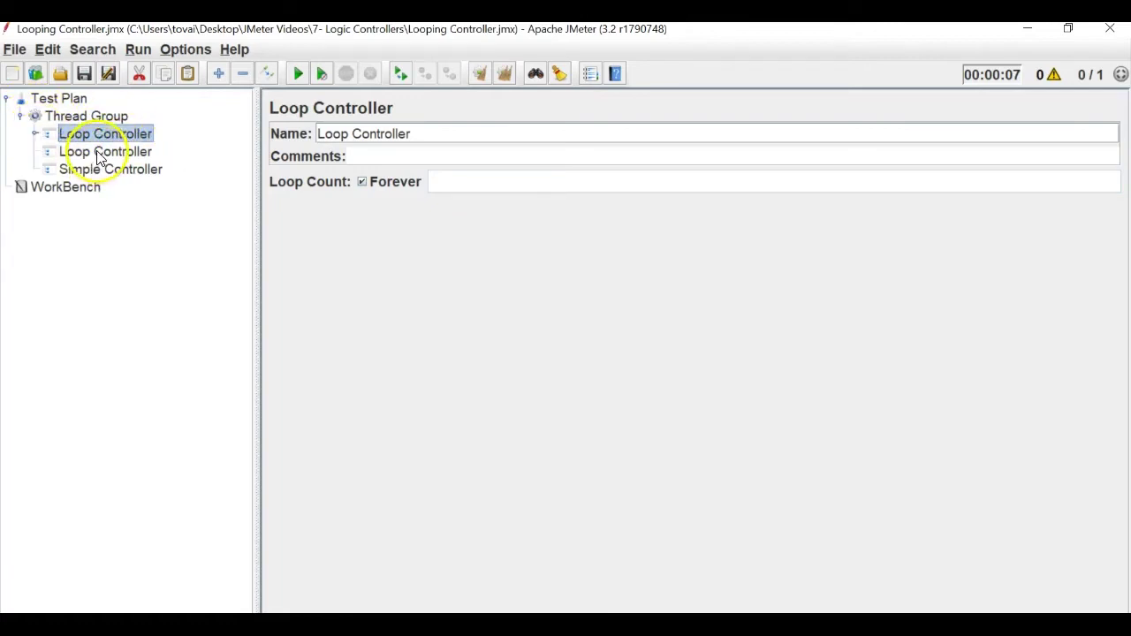
{"action": "left_click", "coordinate": [102, 152]}
{"action": "left_click", "coordinate": [97, 170]}
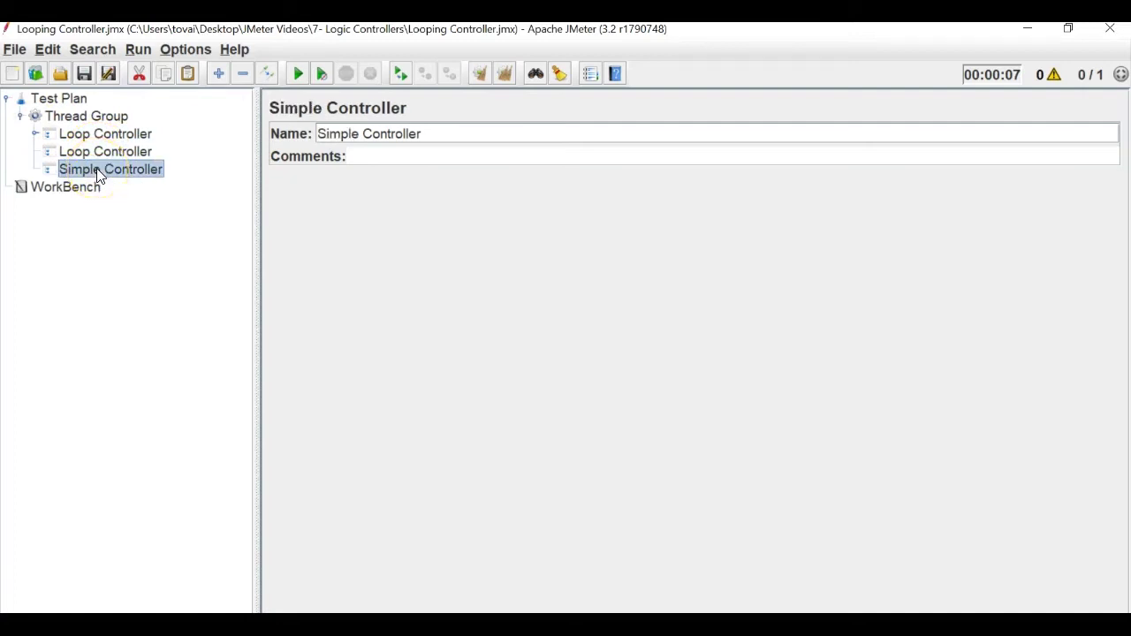
{"action": "left_click", "coordinate": [97, 137]}
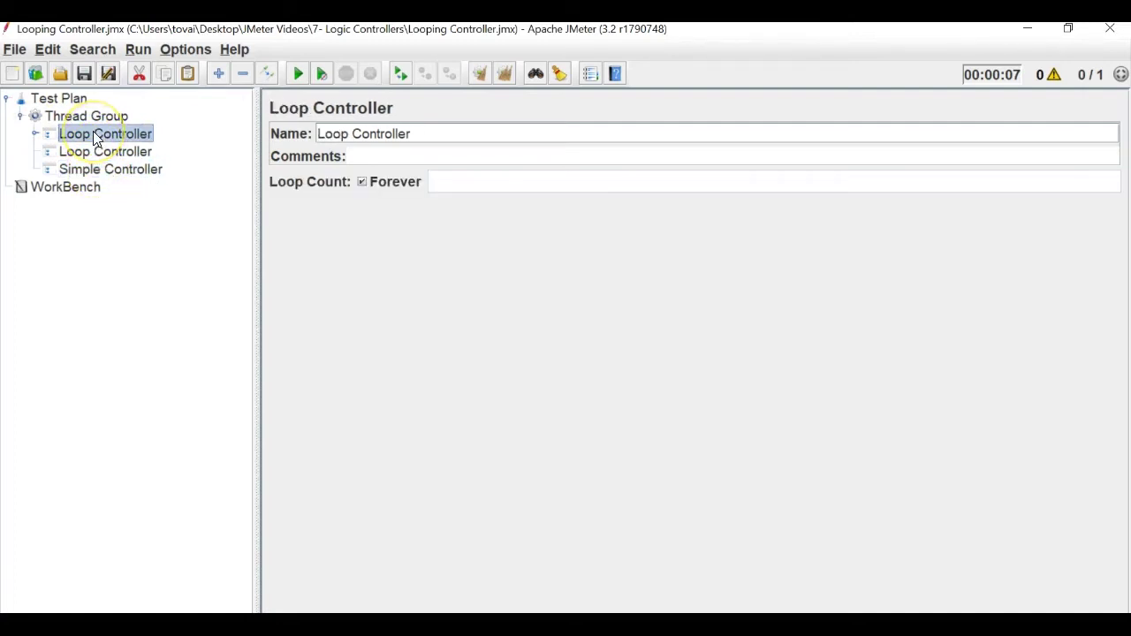
{"action": "left_click", "coordinate": [85, 117]}
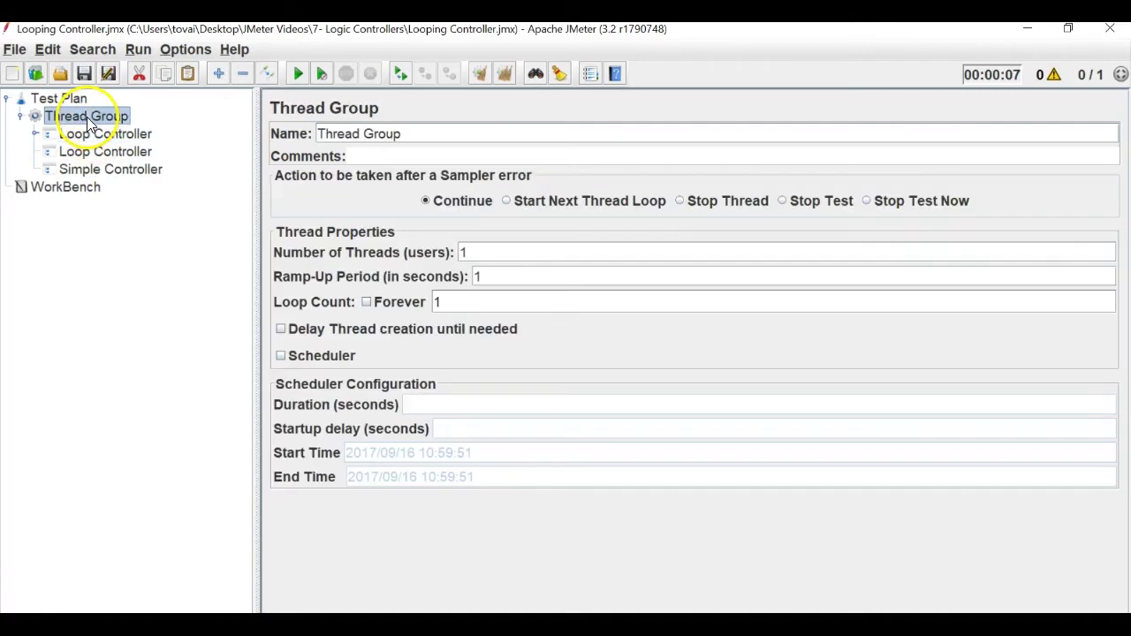
{"action": "double_click", "coordinate": [441, 301]}
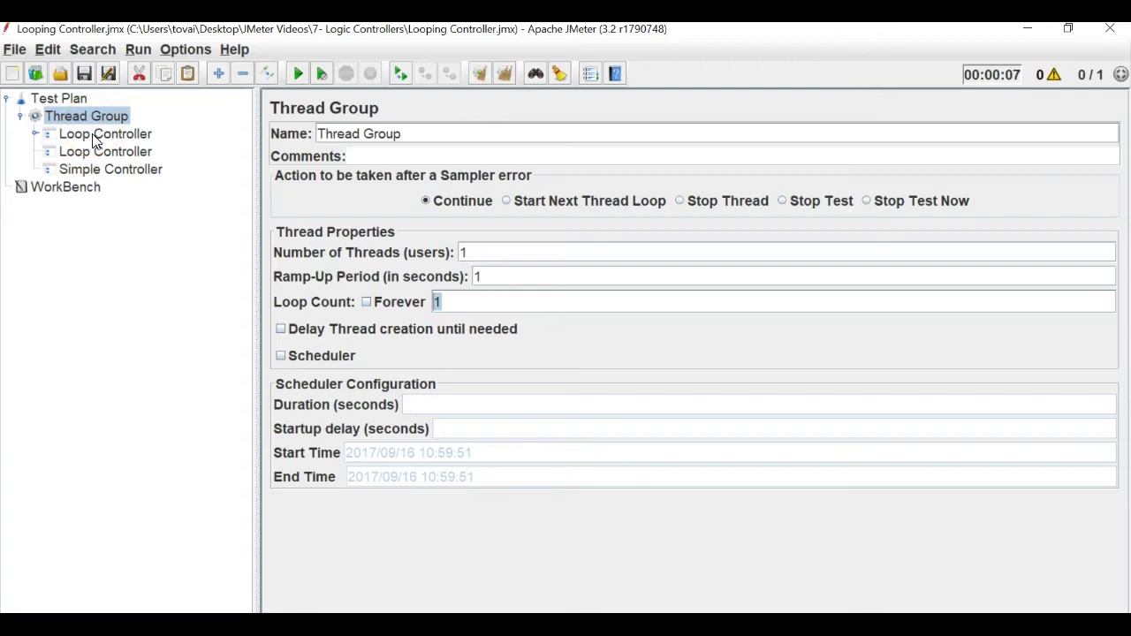
{"action": "left_click", "coordinate": [37, 133]}
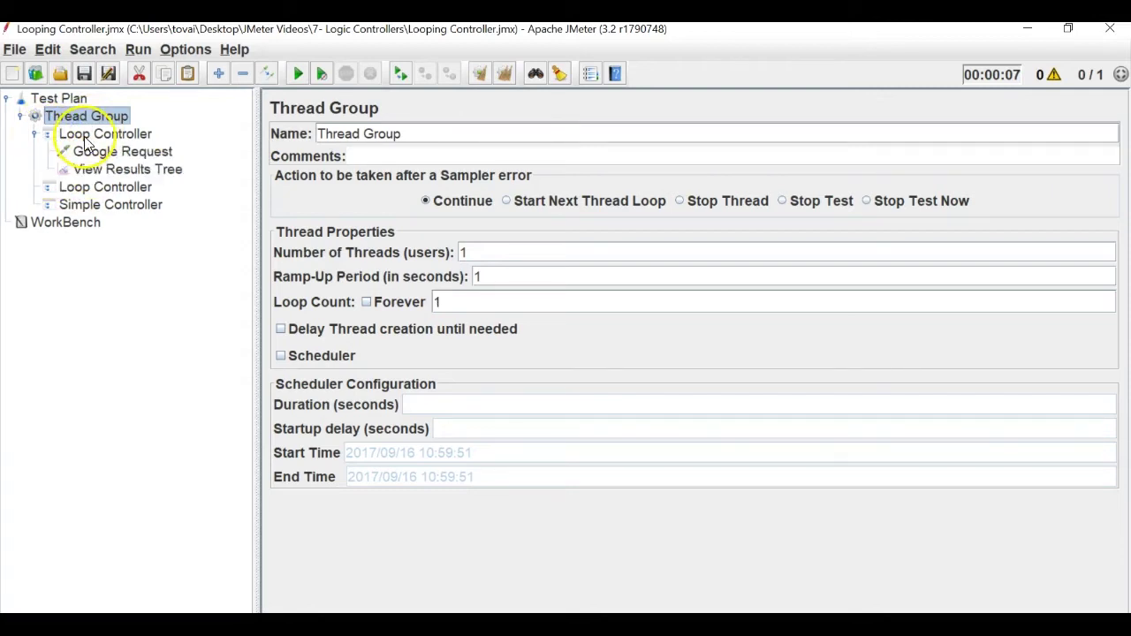
{"action": "left_click", "coordinate": [33, 133]}
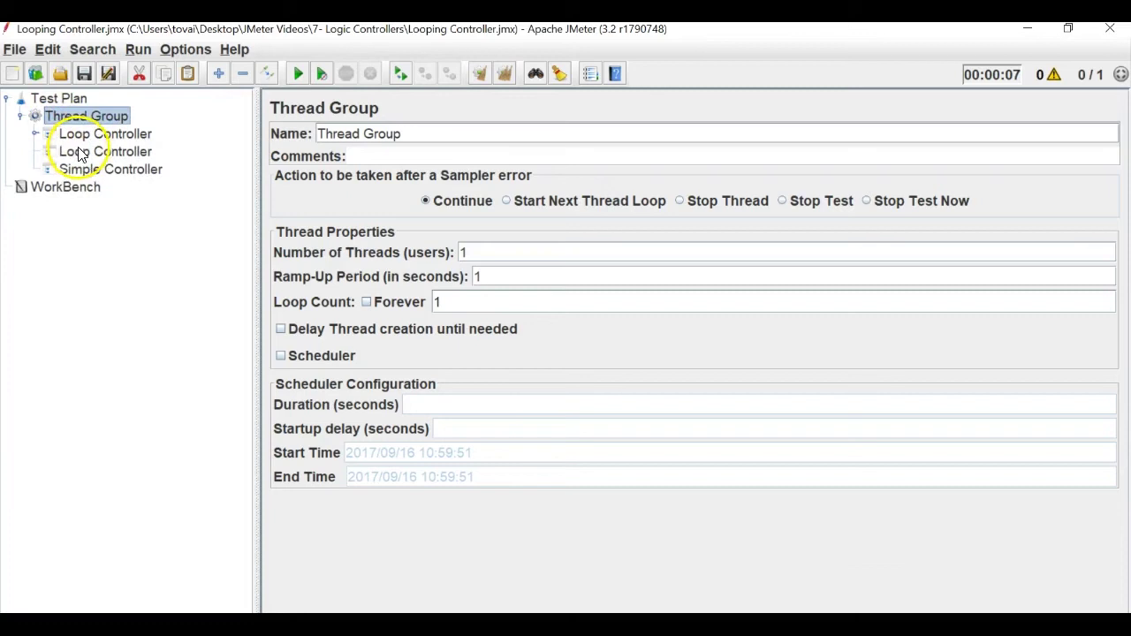
{"action": "left_click", "coordinate": [77, 152]}
{"action": "left_click", "coordinate": [82, 170]}
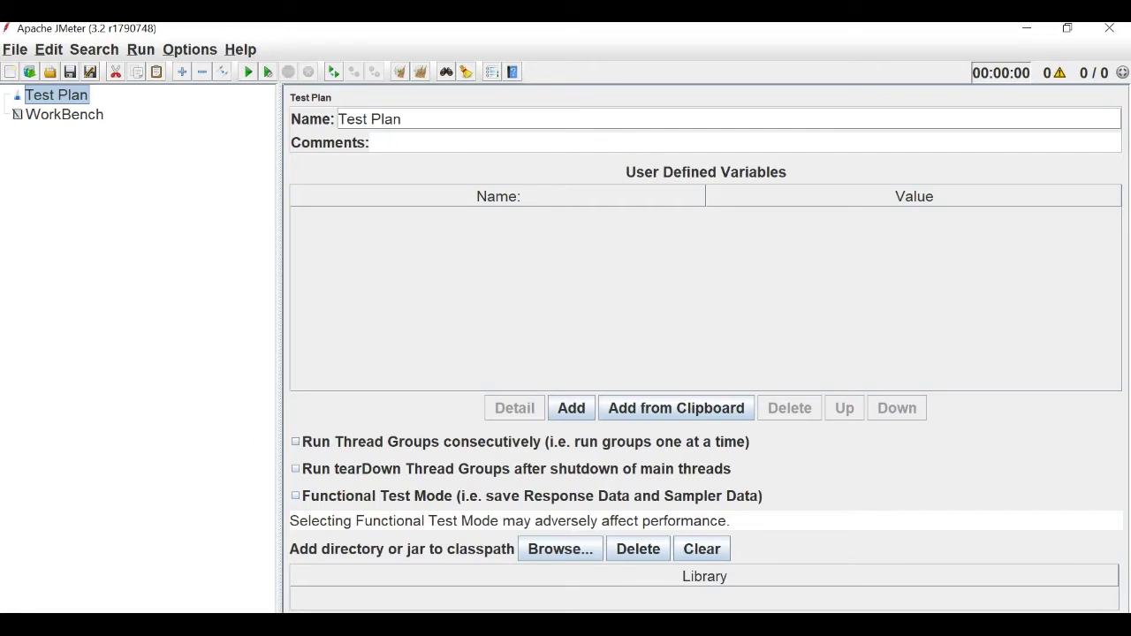
- Add a Thread Group to the new empty test plan and an HTTP Request sampler inside it
{"action": "right_click", "coordinate": [59, 97]}
{"action": "mouse_move", "coordinate": [214, 108]}
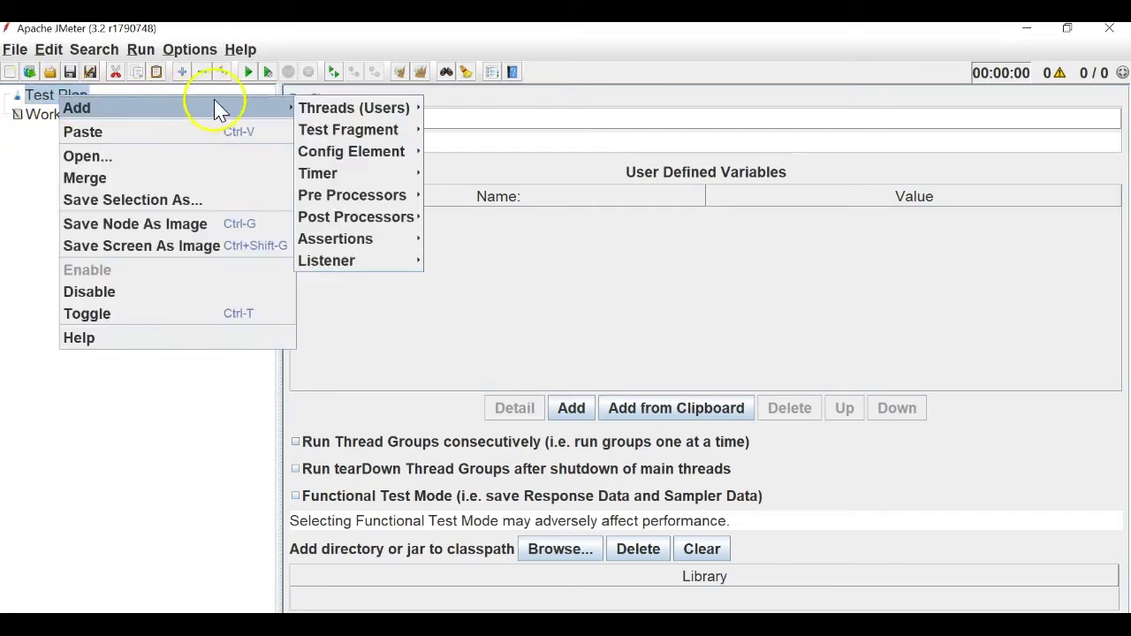
{"action": "left_click", "coordinate": [446, 107]}
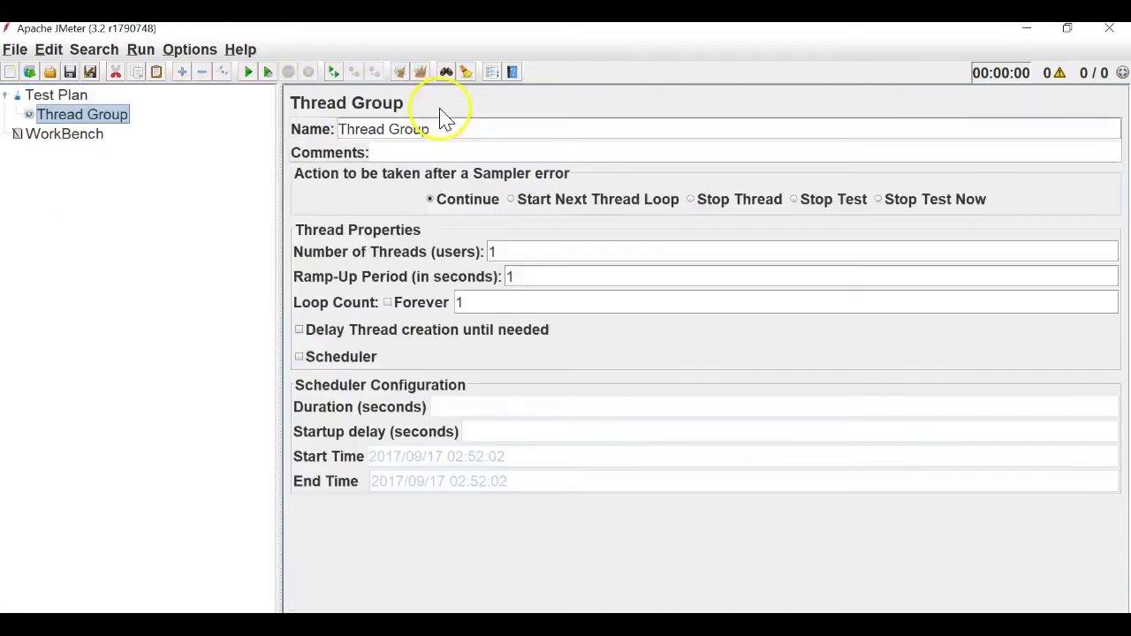
{"action": "right_click", "coordinate": [73, 125]}
{"action": "mouse_move", "coordinate": [93, 131]}
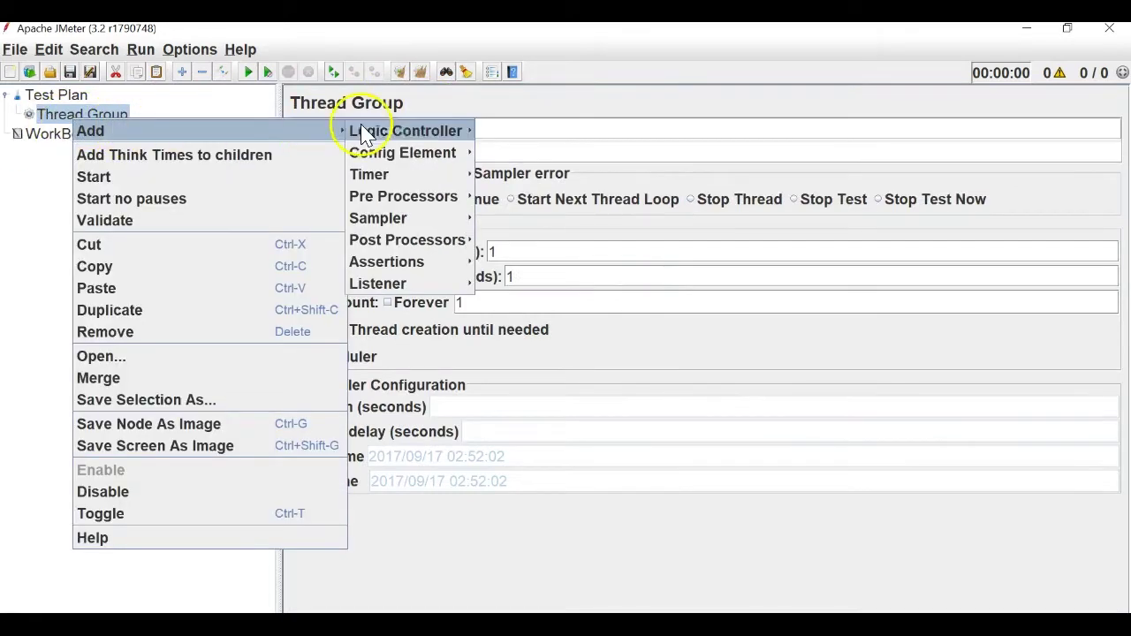
{"action": "mouse_move", "coordinate": [404, 219]}
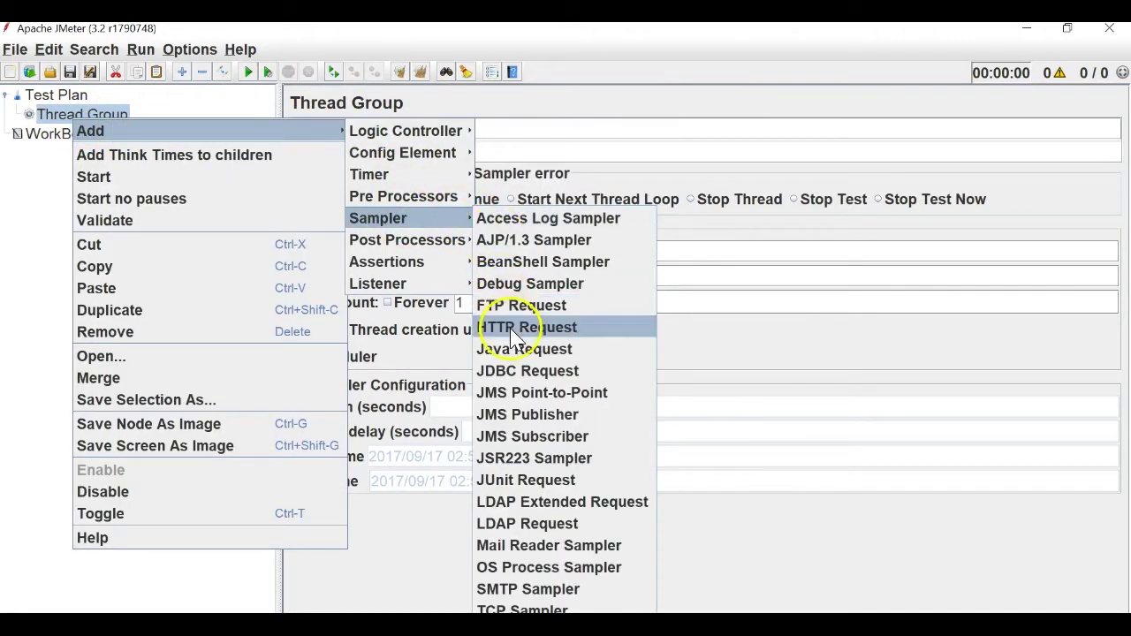
{"action": "left_click", "coordinate": [594, 326]}
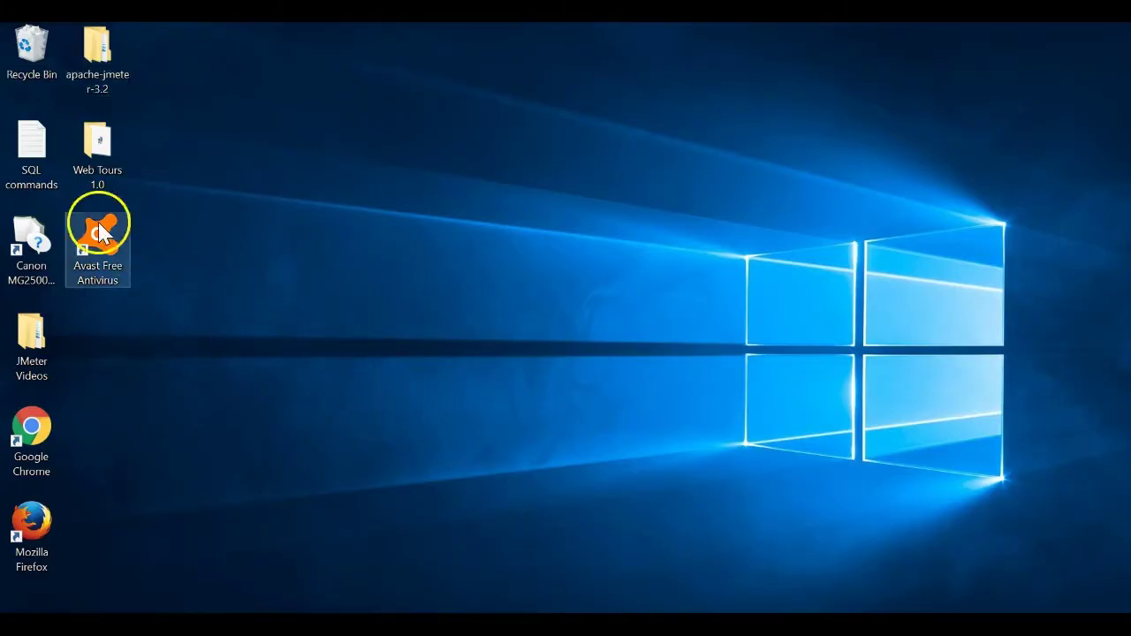
- Open the desktop folder Web Tours 1.0, enter its WebTours subfolder and run the StartServer batch file
{"action": "double_click", "coordinate": [85, 159]}
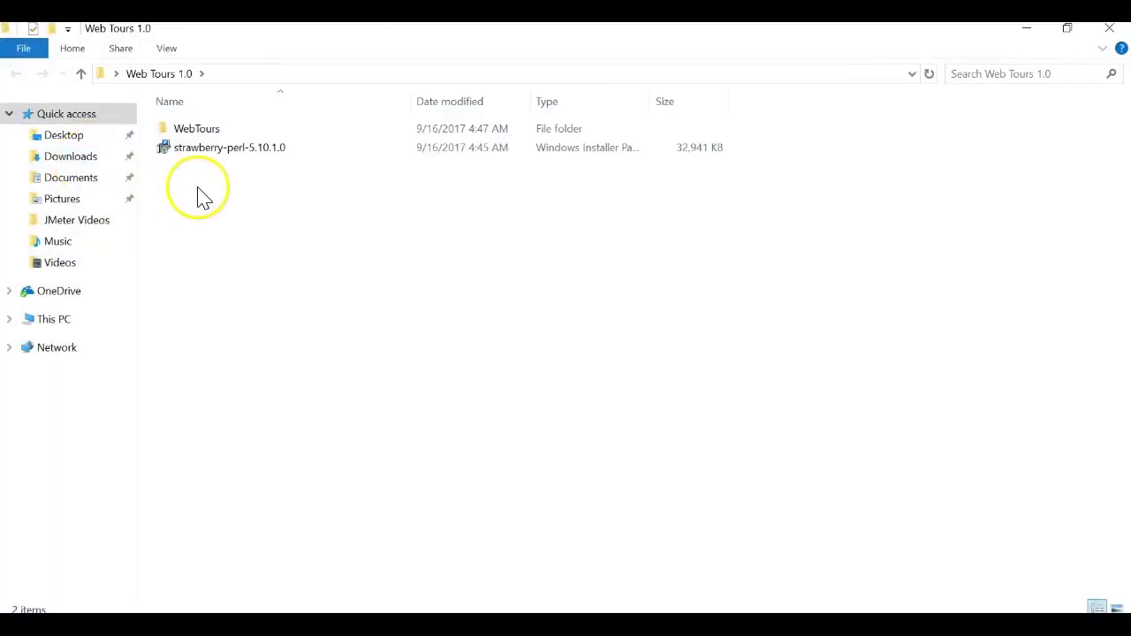
{"action": "left_click", "coordinate": [213, 135]}
{"action": "double_click", "coordinate": [216, 145]}
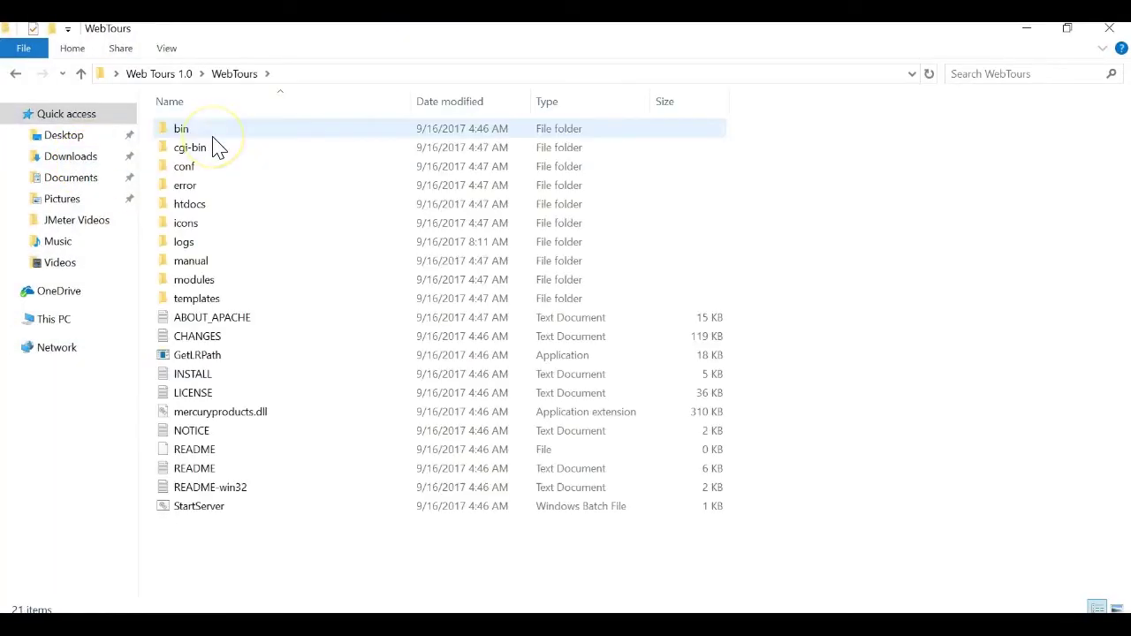
{"action": "double_click", "coordinate": [187, 510]}
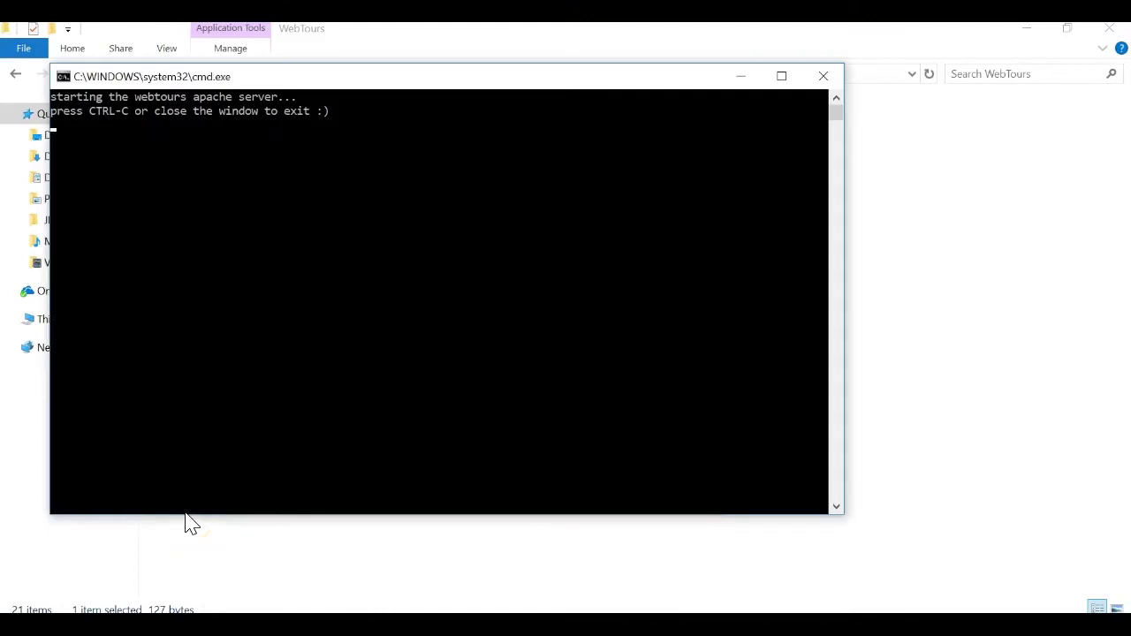
{"action": "left_click_drag", "start_coordinate": [339, 94], "coordinate": [427, 190]}
{"action": "left_click", "coordinate": [338, 150]}
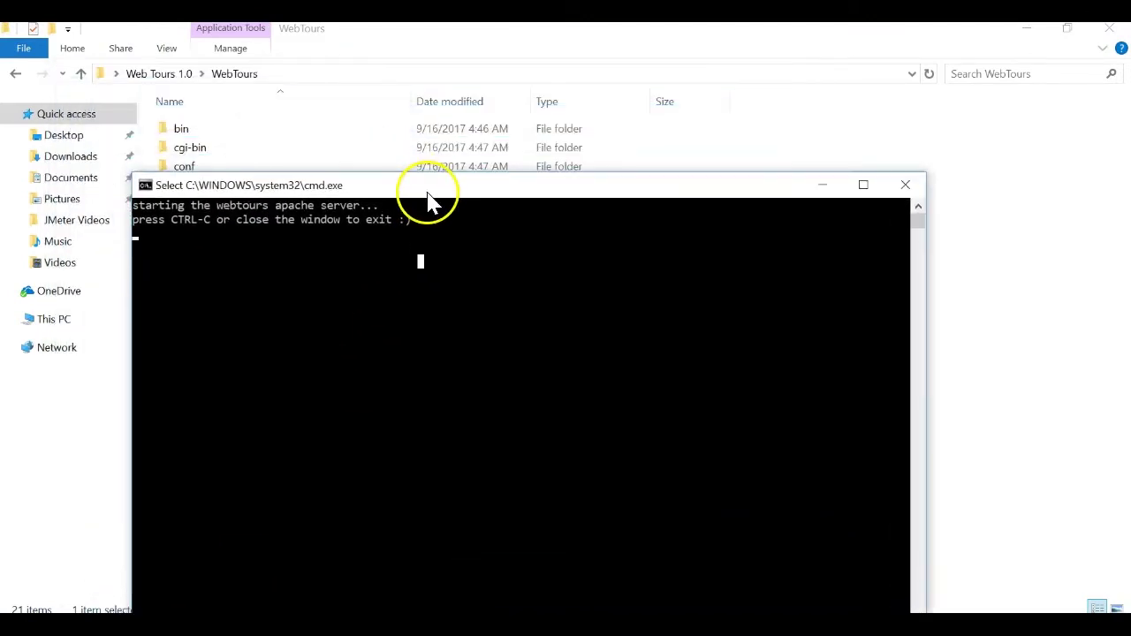
- Return to the WebTours folder and run the StartServer batch file again
{"action": "left_click", "coordinate": [992, 232]}
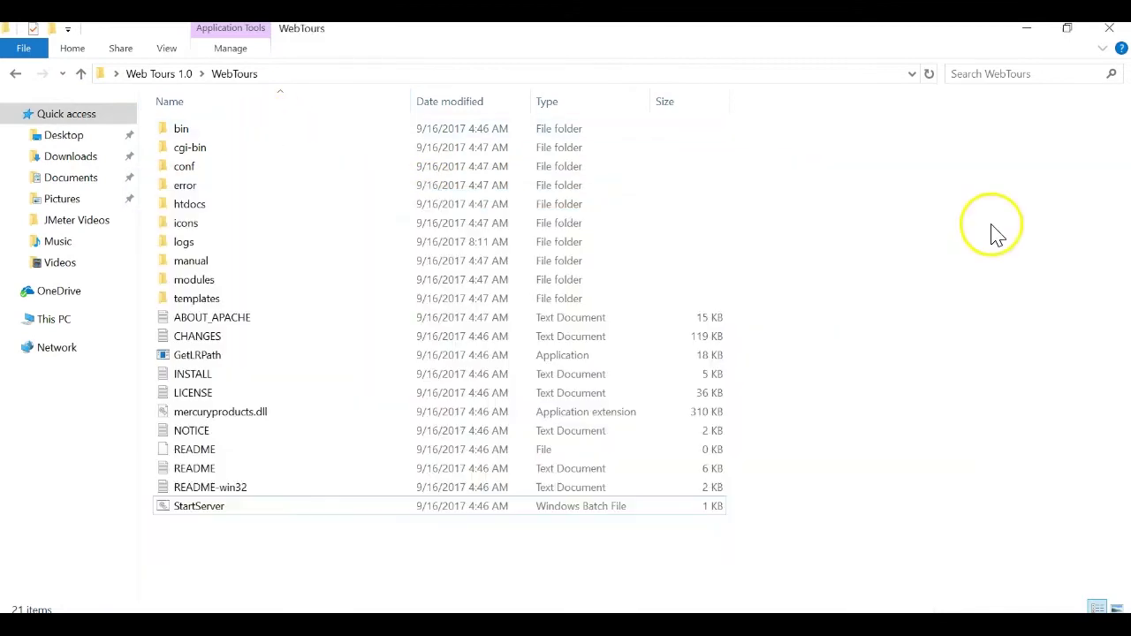
{"action": "double_click", "coordinate": [238, 509]}
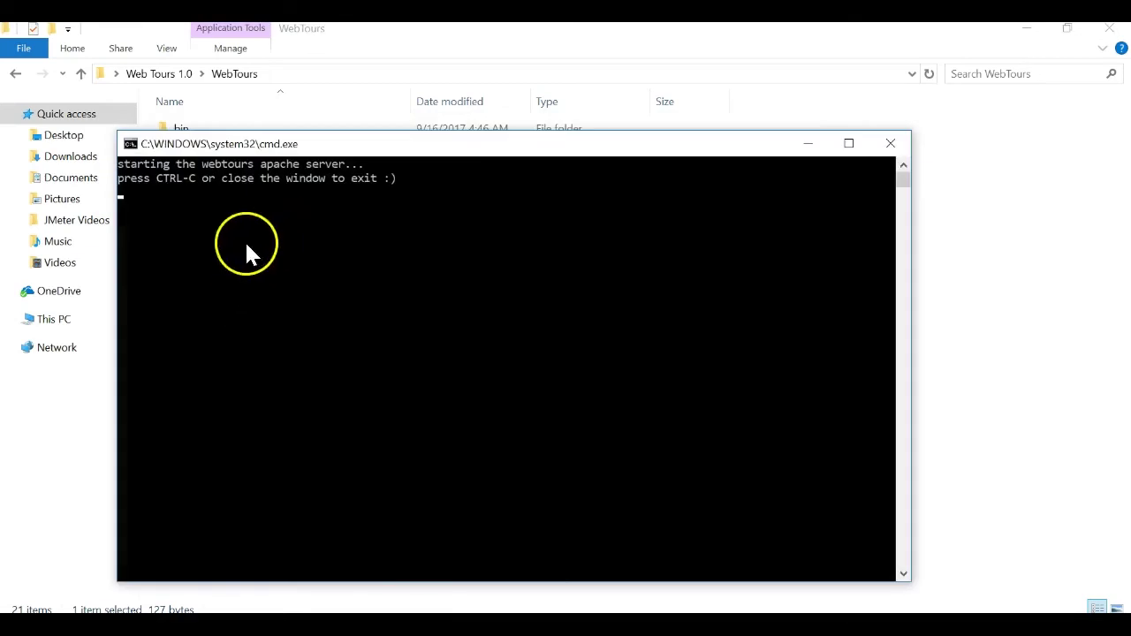
{"action": "left_click", "coordinate": [976, 415]}
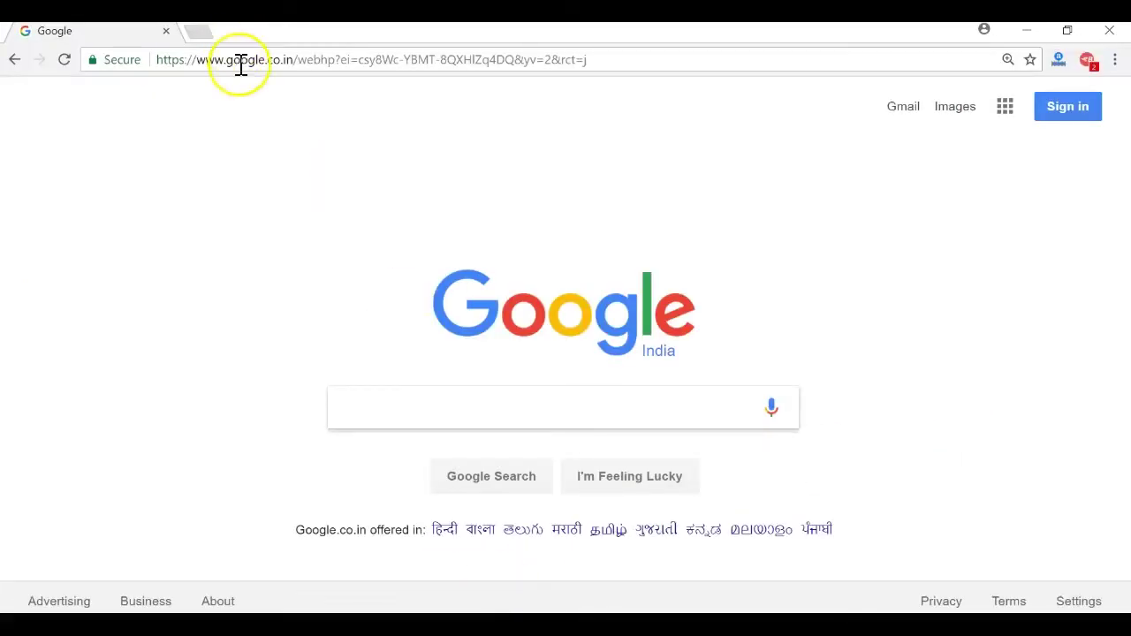
- Switch to Chrome and open the local Web Tours site at 127.0.0.1:1080/WebTours/index.htm
{"action": "left_click", "coordinate": [241, 64]}
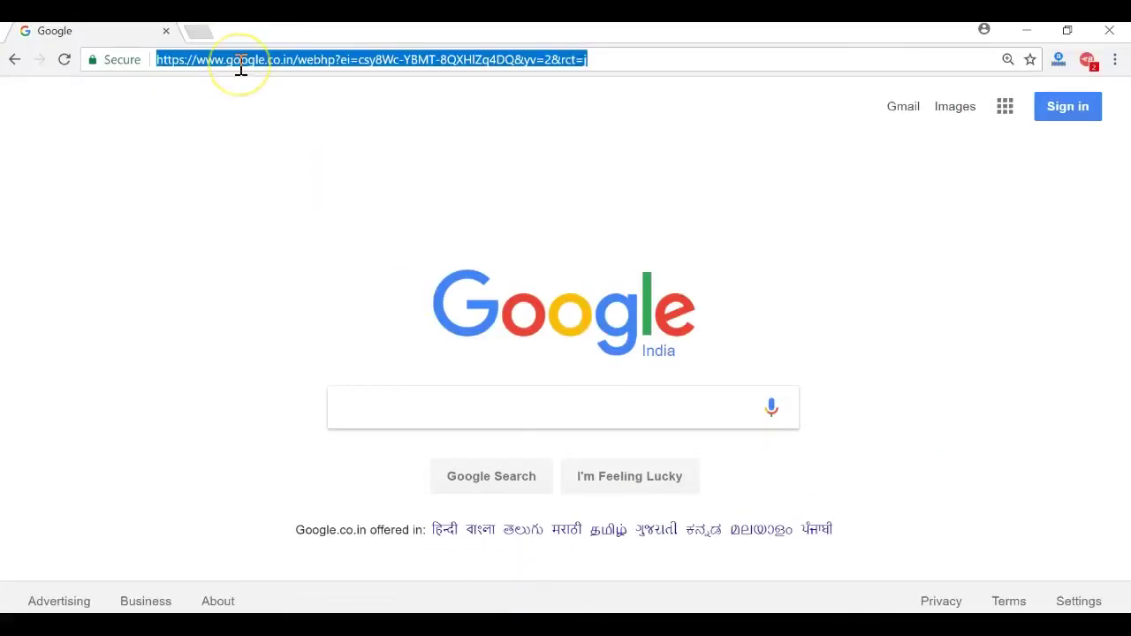
{"action": "type", "text": "we"}
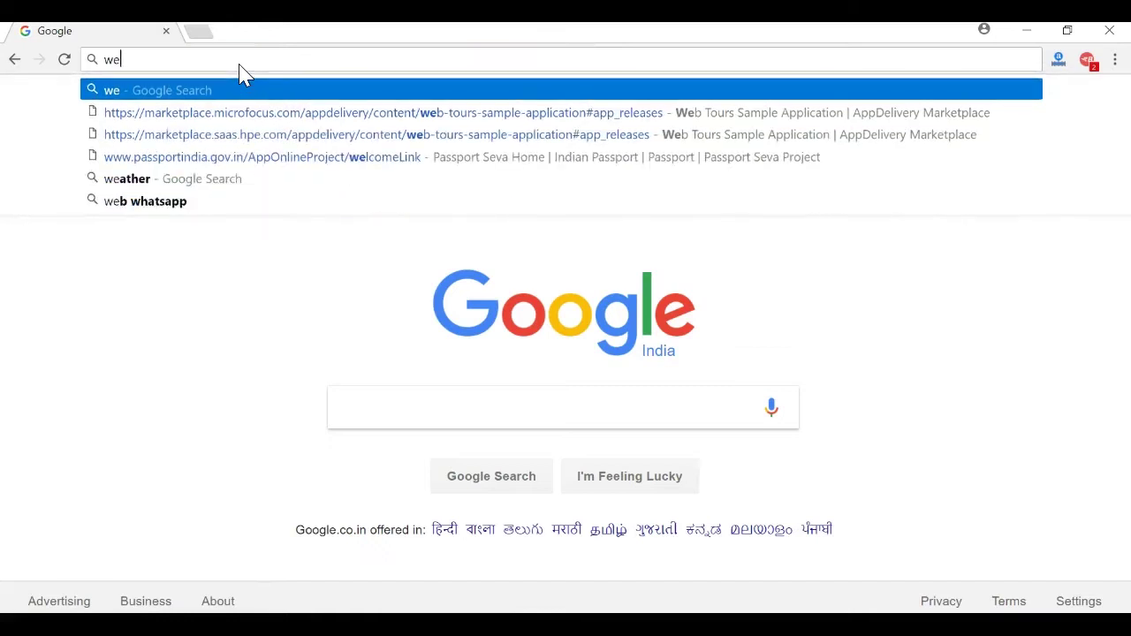
{"action": "type", "text": "b"}
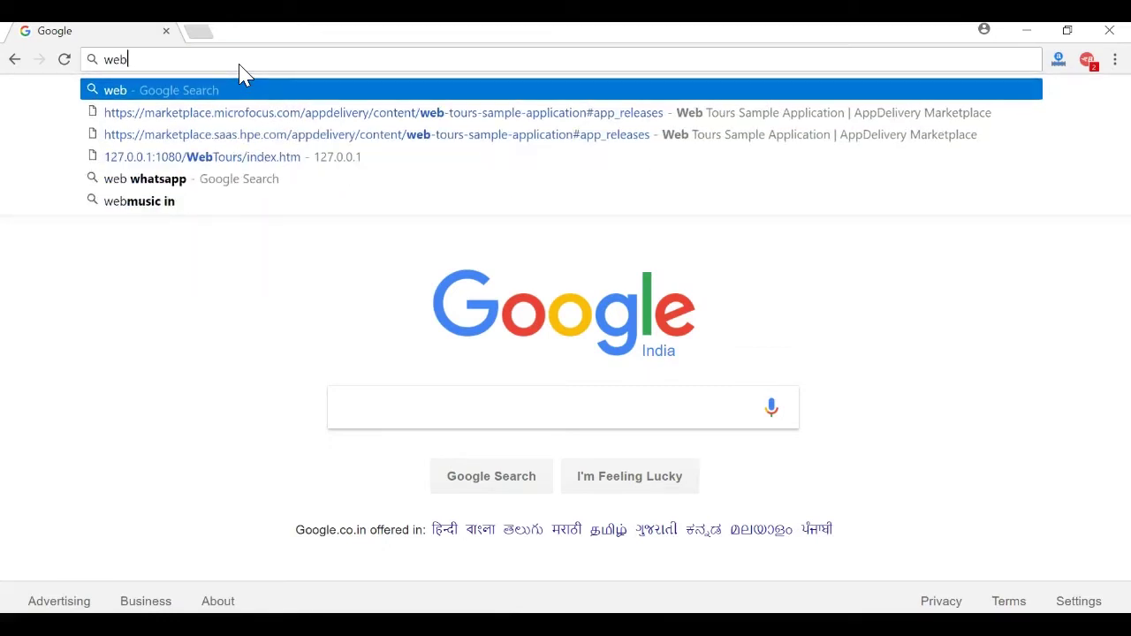
{"action": "key", "text": "Down"}
{"action": "key", "text": "Down"}
{"action": "key", "text": "Down"}
{"action": "key", "text": "Return"}
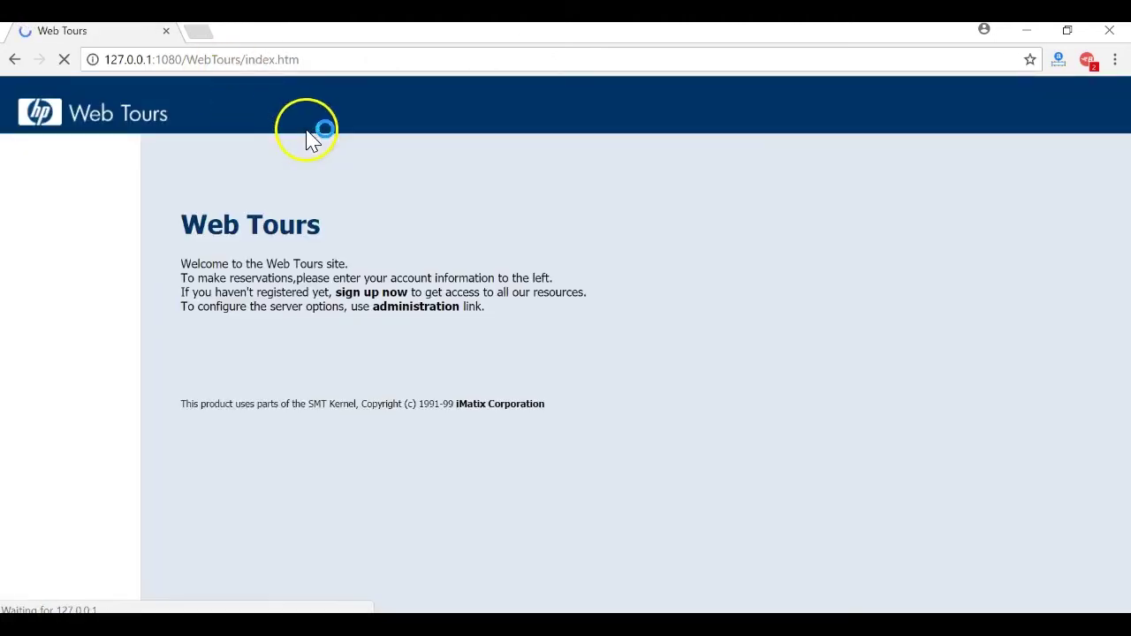
{"action": "left_click_drag", "start_coordinate": [316, 59], "coordinate": [108, 47]}
{"action": "key", "text": "ctrl+c"}
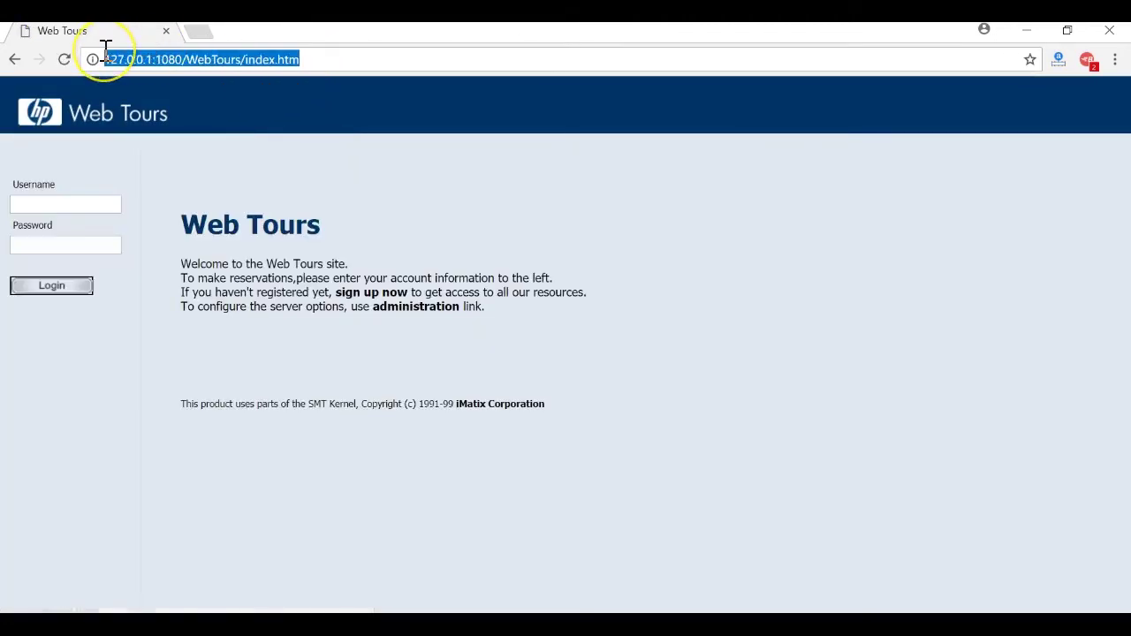
{"action": "left_click", "coordinate": [664, 624]}
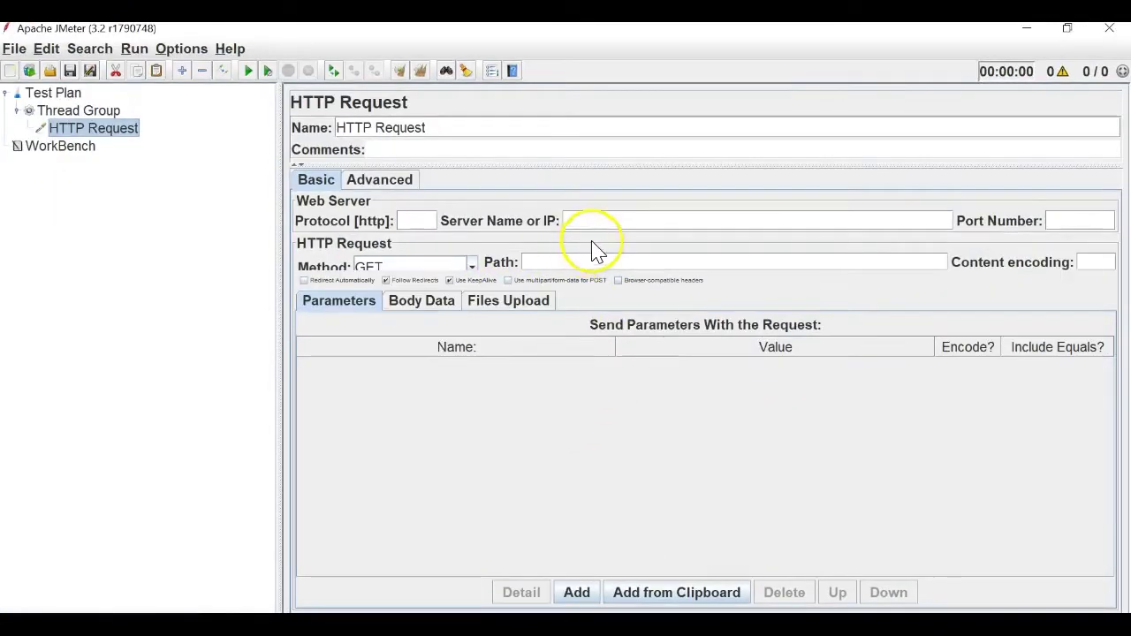
{"action": "left_click", "coordinate": [610, 227]}
{"action": "key", "text": "ctrl+v"}
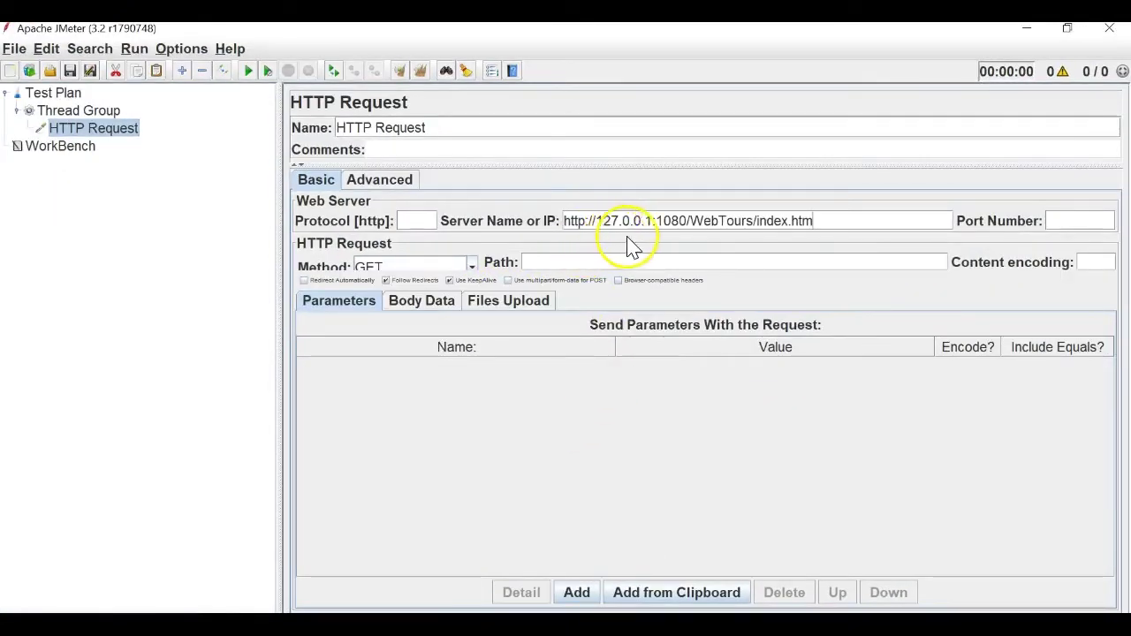
- Move the /WebTours/index.htm part of the pasted address from the server name into the request's path
{"action": "left_click_drag", "start_coordinate": [687, 221], "coordinate": [813, 221]}
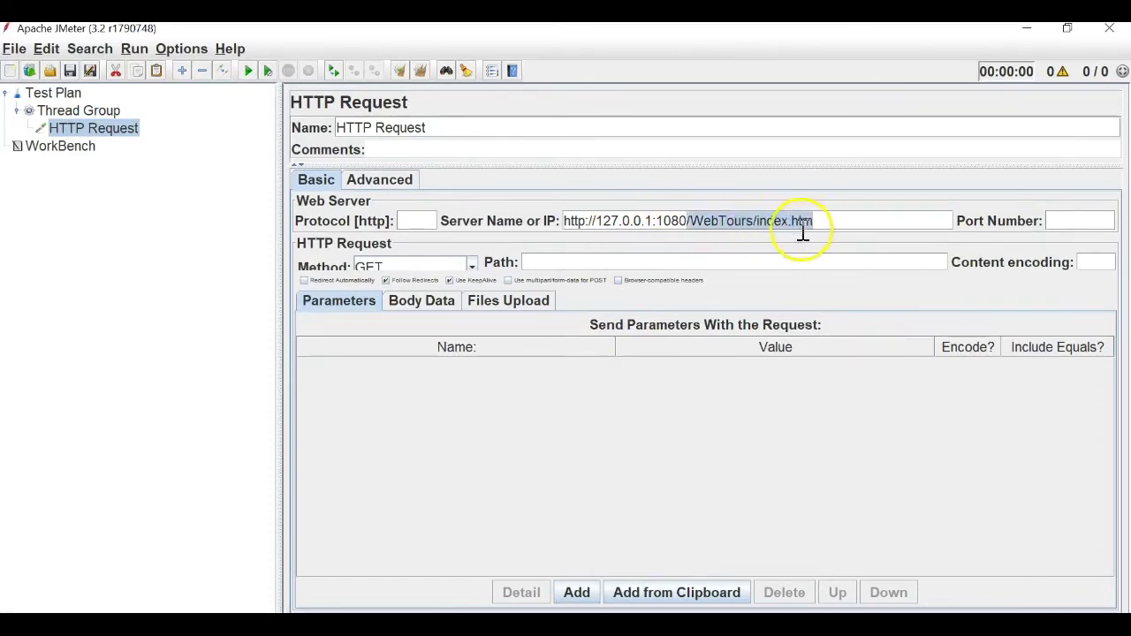
{"action": "key", "text": "ctrl+x"}
{"action": "left_click", "coordinate": [685, 262]}
{"action": "key", "text": "ctrl+v"}
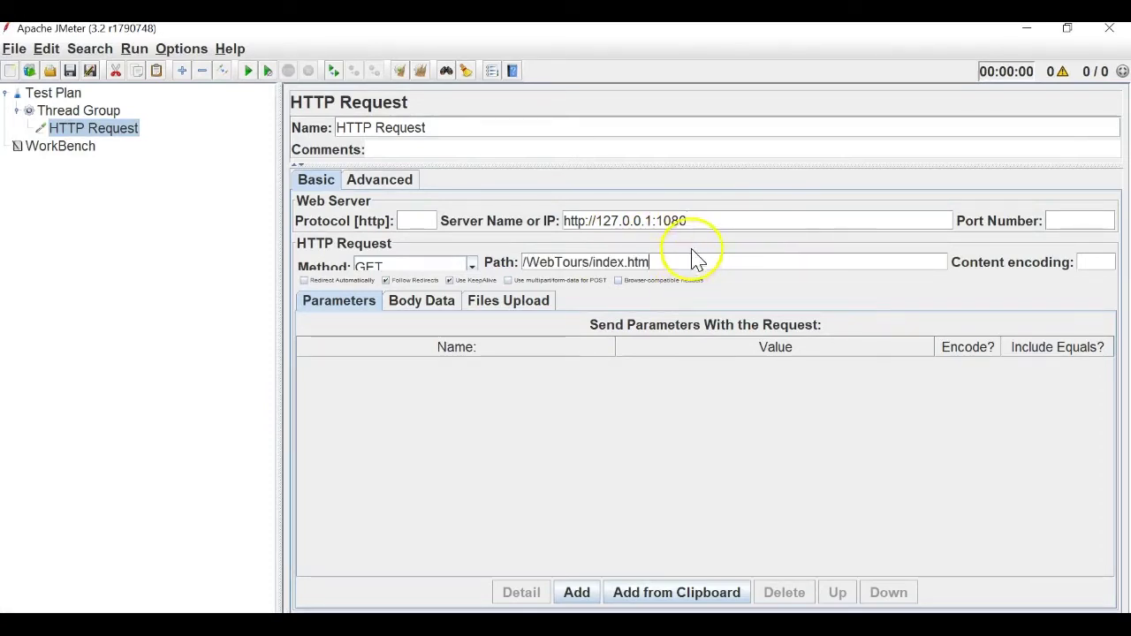
- Move port 1080 out of the address into the port number, reduce the server name to 27.0.0.1 and set the protocol to http
{"action": "key", "text": "ctrl+x"}
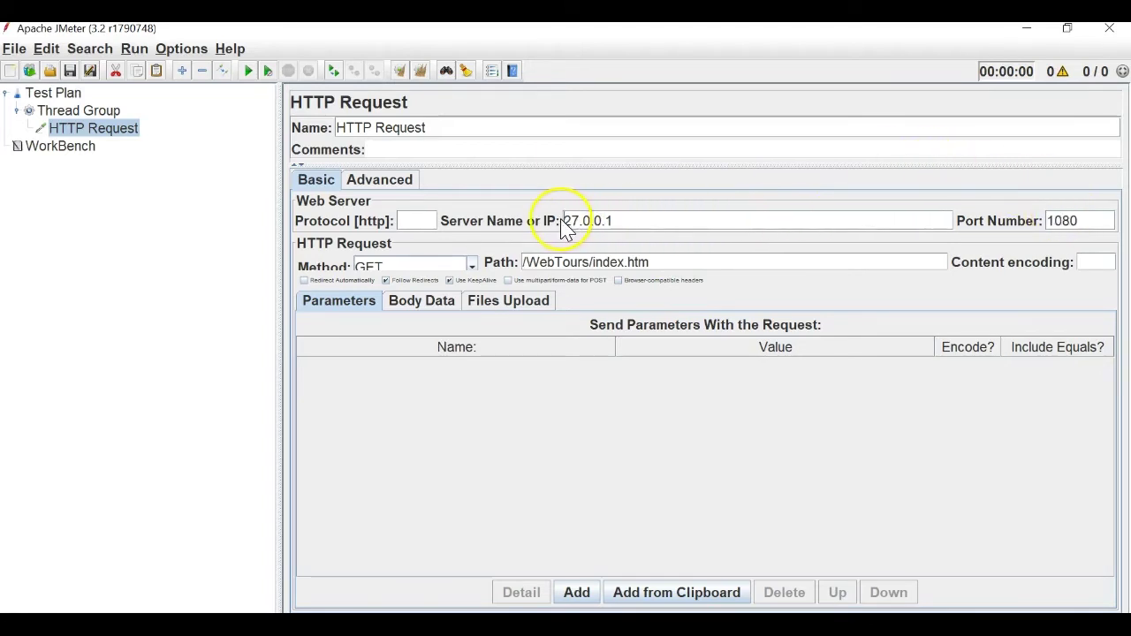
{"action": "left_click", "coordinate": [421, 221]}
{"action": "type", "text": "htt"}
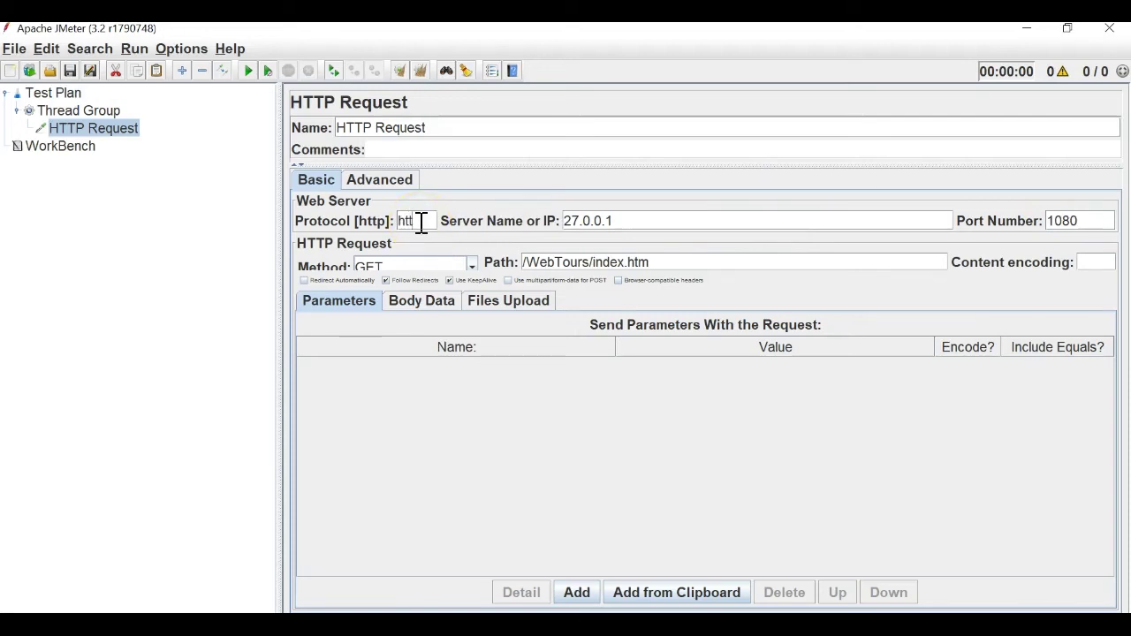
{"action": "type", "text": "p"}
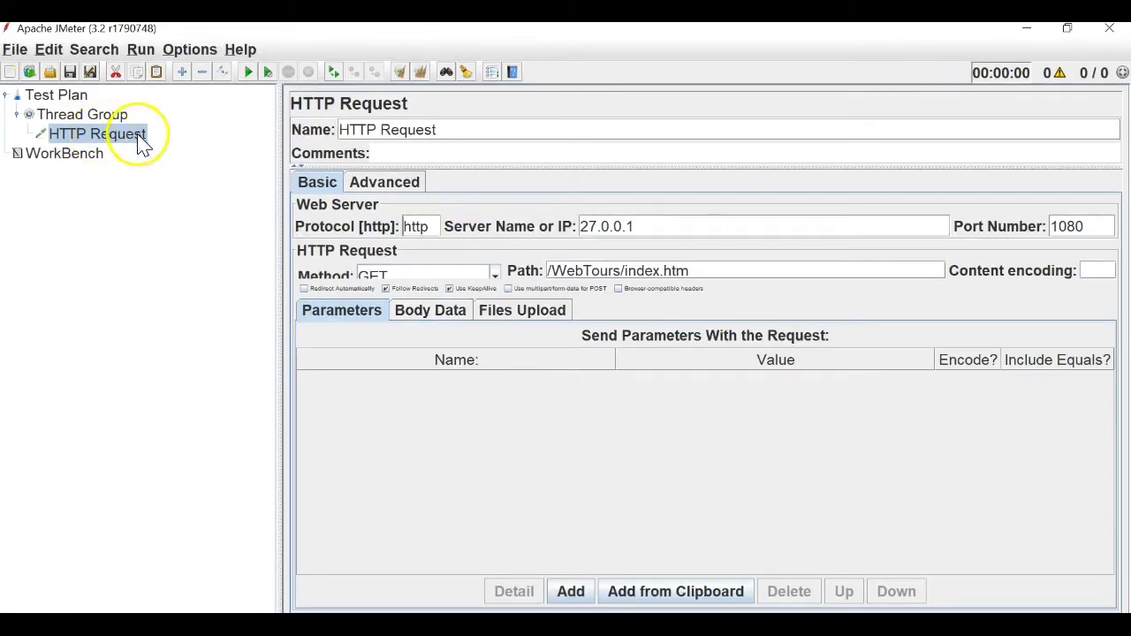
- Rename the HTTP Request sampler as WebTours 1
{"action": "left_click_drag", "start_coordinate": [457, 126], "coordinate": [172, 67]}
{"action": "type", "text": "WebTours 1"}
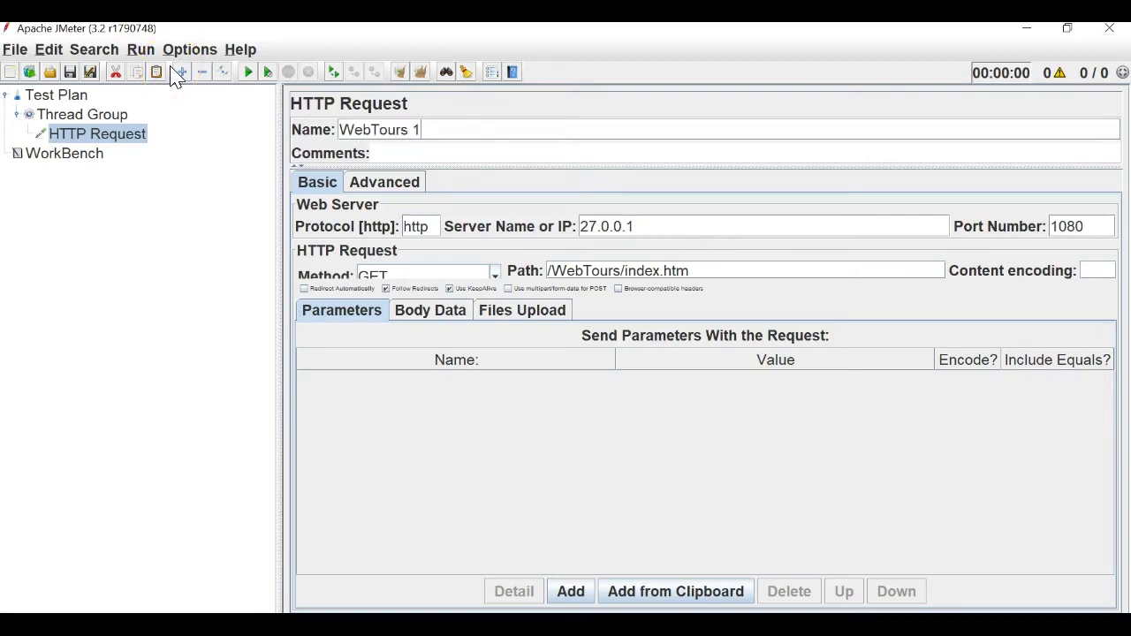
{"action": "left_click", "coordinate": [97, 115]}
- Copy the WebTours 1 request and paste it three times into the Thread Group
{"action": "left_click", "coordinate": [97, 135]}
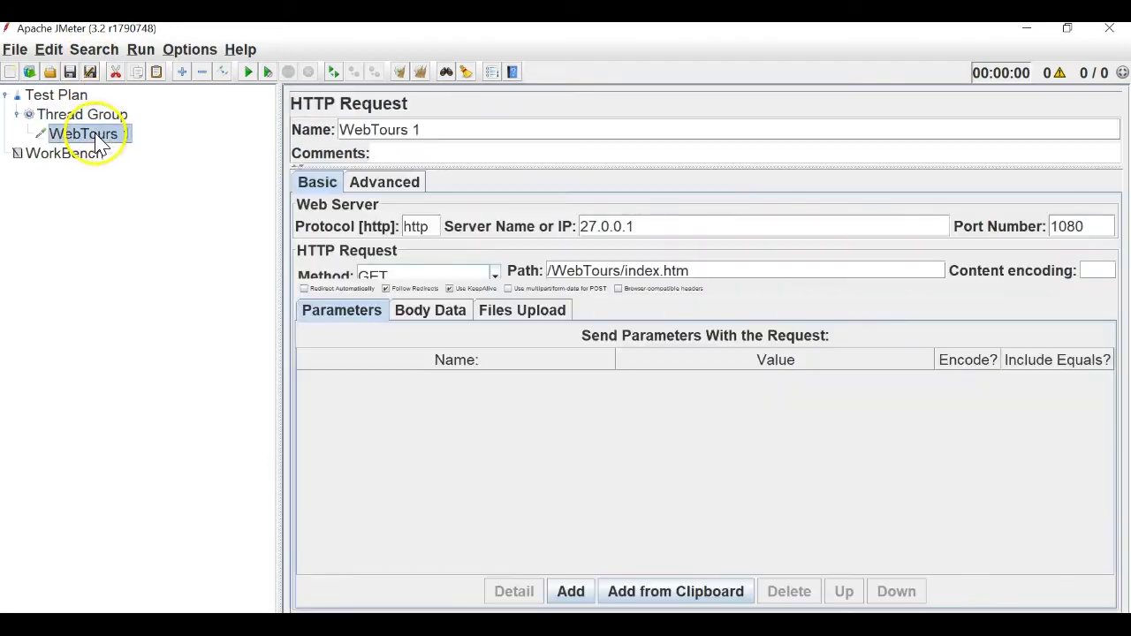
{"action": "right_click", "coordinate": [96, 134]}
{"action": "left_click", "coordinate": [123, 212]}
{"action": "left_click", "coordinate": [110, 114]}
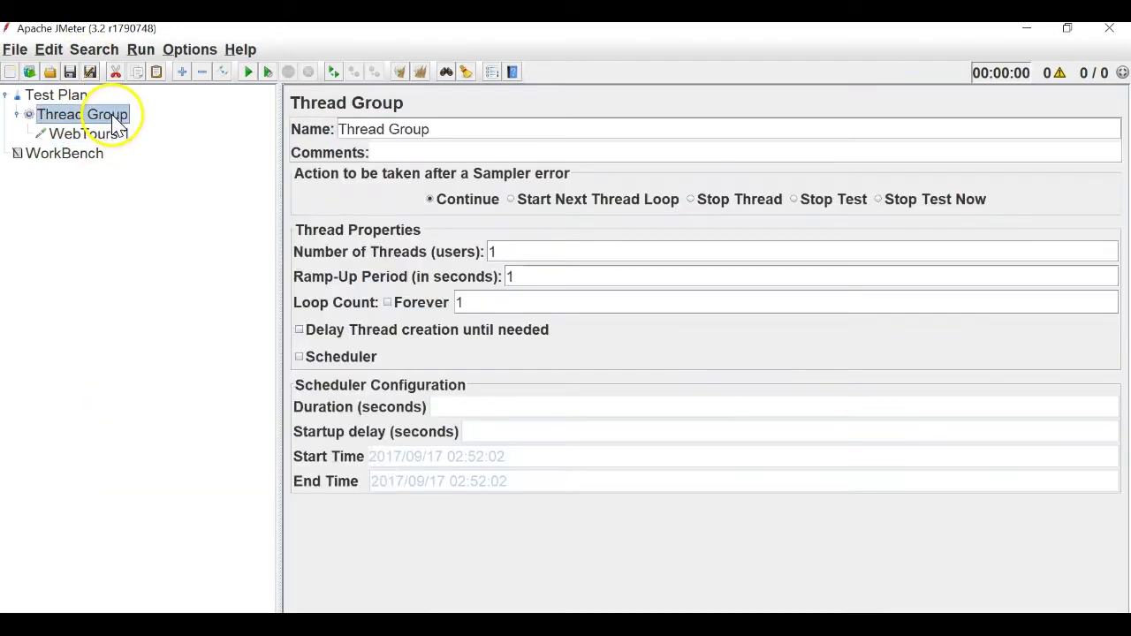
{"action": "right_click", "coordinate": [114, 115]}
{"action": "left_click", "coordinate": [144, 286]}
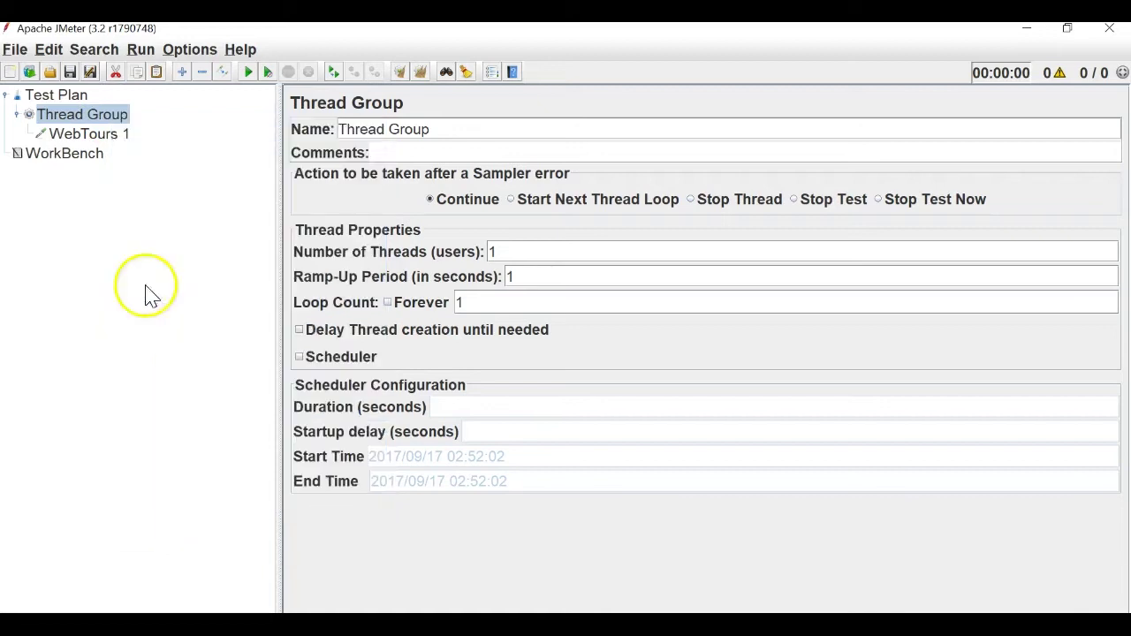
{"action": "right_click", "coordinate": [116, 113]}
{"action": "left_click", "coordinate": [156, 277]}
{"action": "right_click", "coordinate": [115, 118]}
{"action": "left_click", "coordinate": [146, 286]}
- Rename the three pasted requests as WebTours 2, WebTours 3 and WebTours 4
{"action": "left_click", "coordinate": [123, 152]}
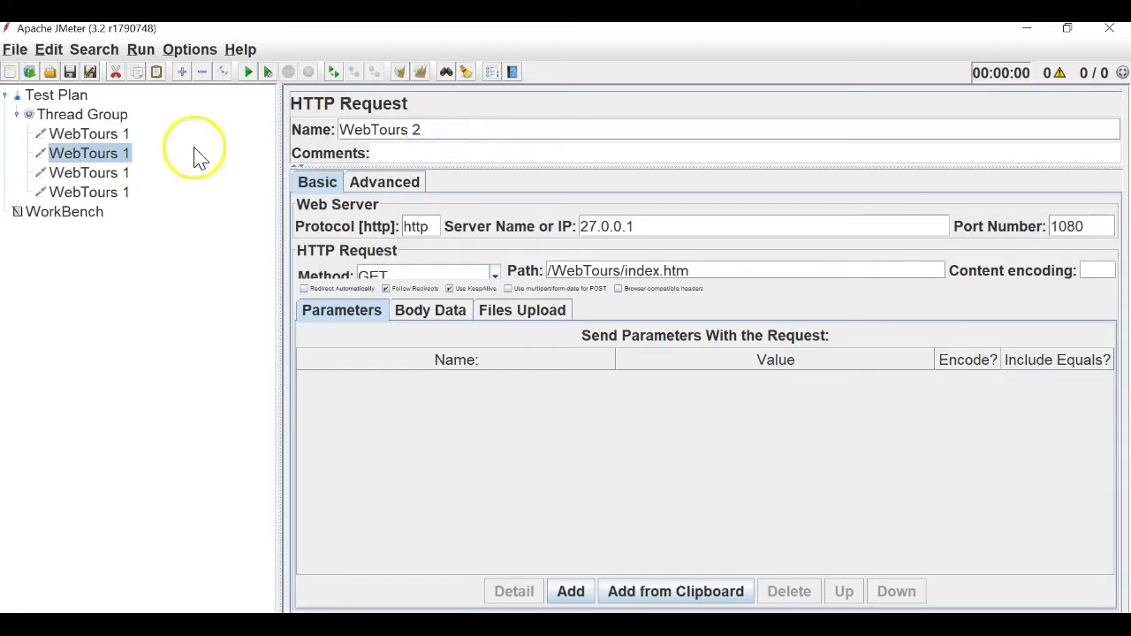
{"action": "left_click", "coordinate": [62, 171]}
{"action": "left_click", "coordinate": [446, 137]}
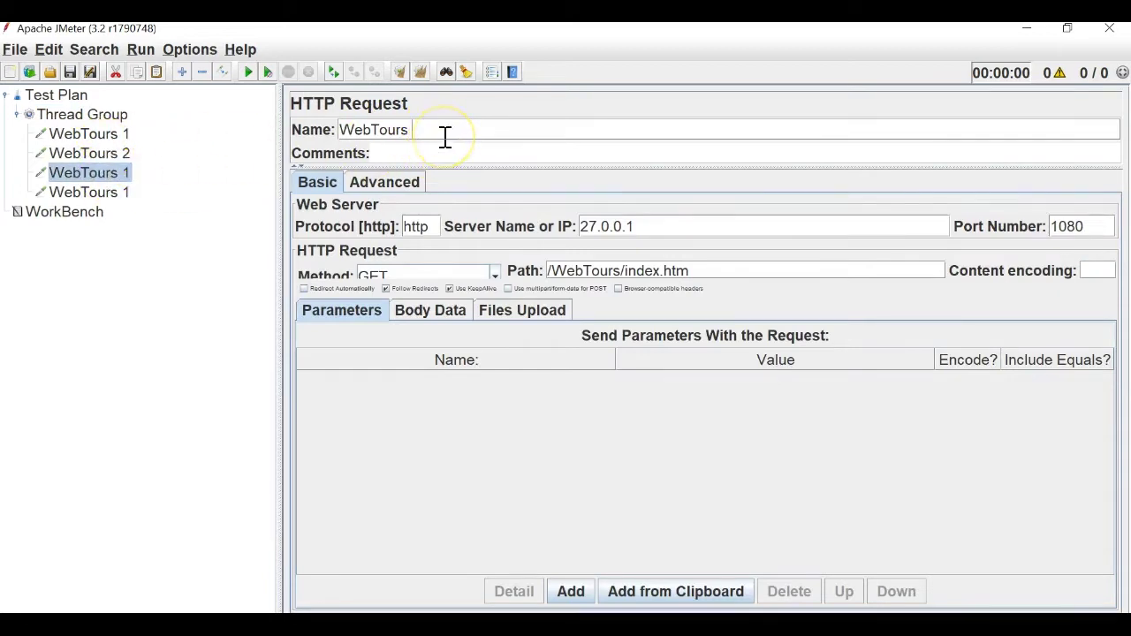
{"action": "type", "text": "3"}
{"action": "left_click", "coordinate": [88, 193]}
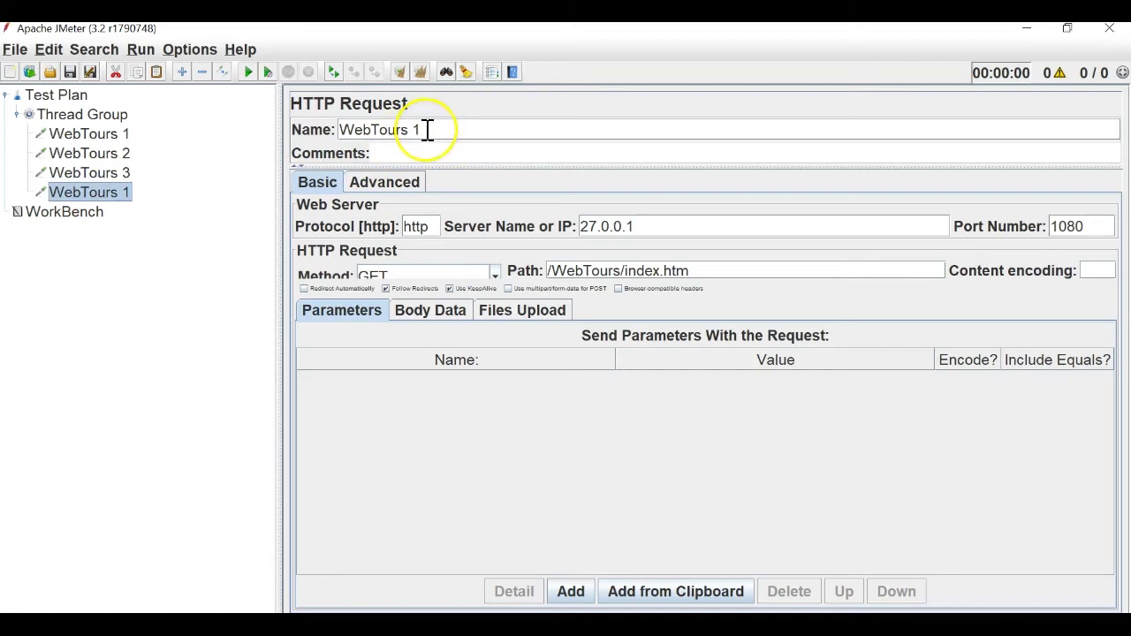
{"action": "left_click", "coordinate": [113, 153]}
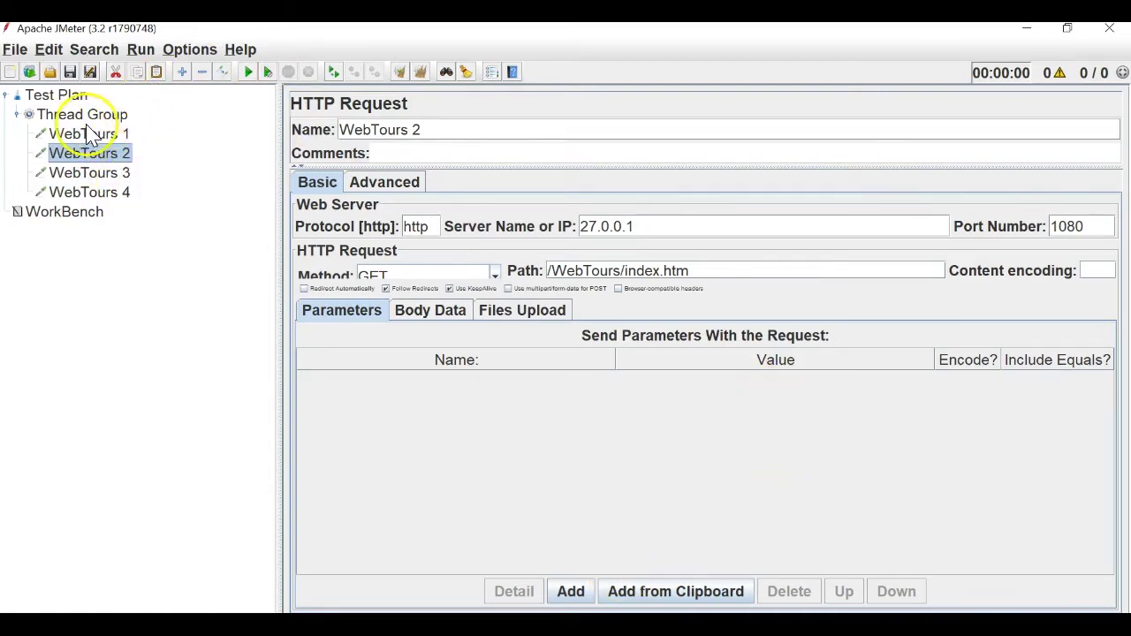
- Add a View Results Tree listener to the Thread Group
{"action": "right_click", "coordinate": [109, 116]}
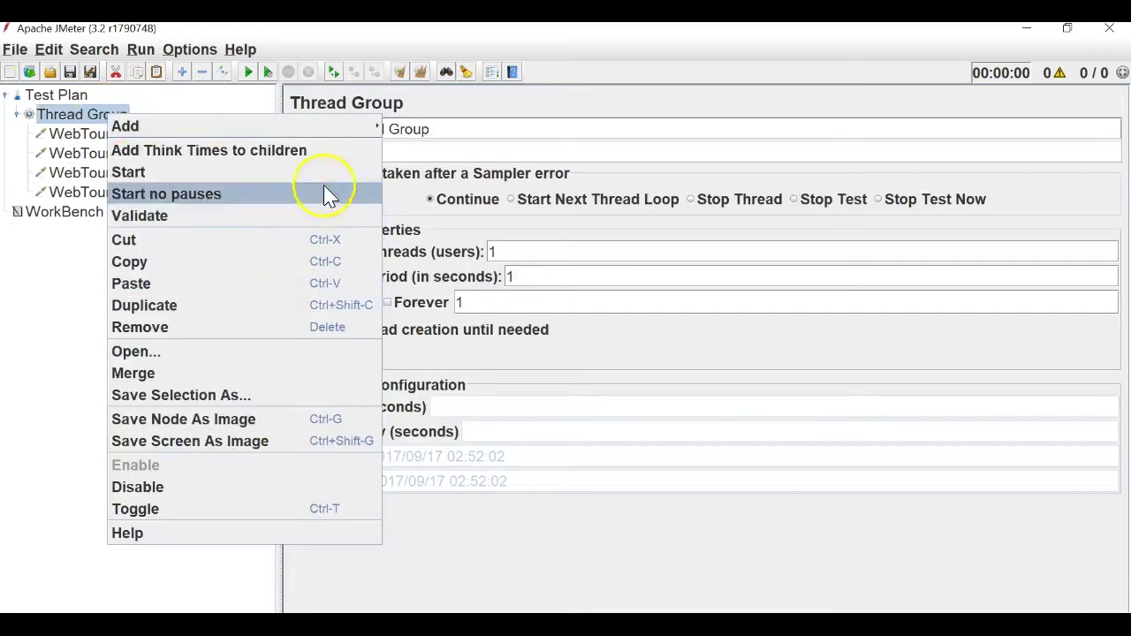
{"action": "mouse_move", "coordinate": [383, 127]}
{"action": "mouse_move", "coordinate": [435, 290]}
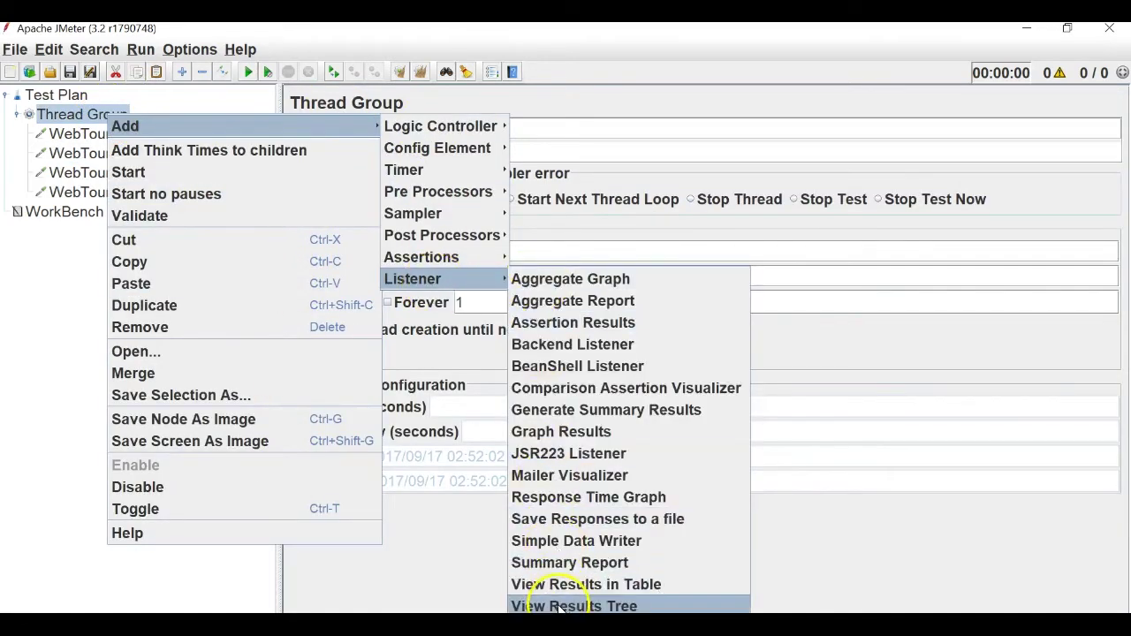
{"action": "left_click", "coordinate": [530, 606]}
- Add a Random Controller to the Thread Group and disable it
{"action": "left_click", "coordinate": [104, 117]}
{"action": "right_click", "coordinate": [104, 117]}
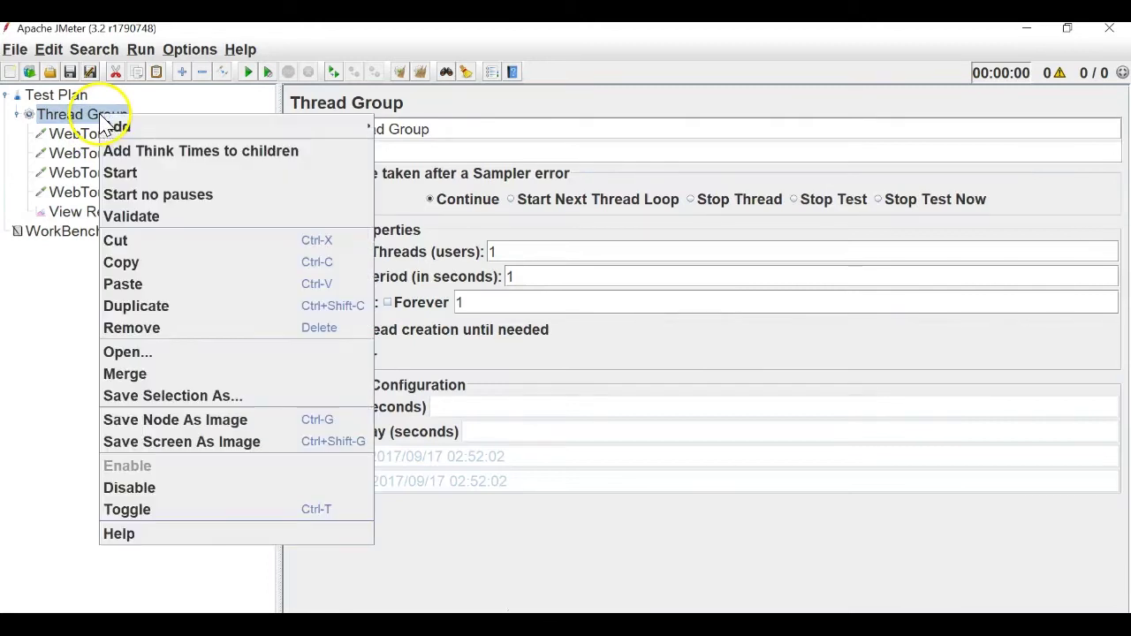
{"action": "mouse_move", "coordinate": [267, 126]}
{"action": "mouse_move", "coordinate": [416, 214]}
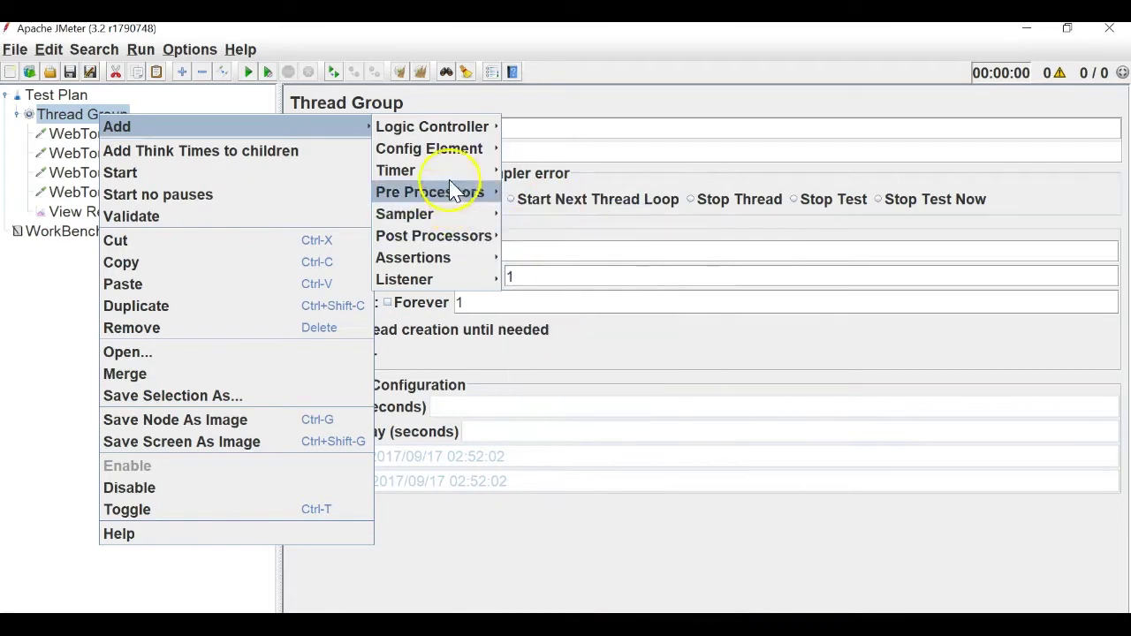
{"action": "mouse_move", "coordinate": [463, 132]}
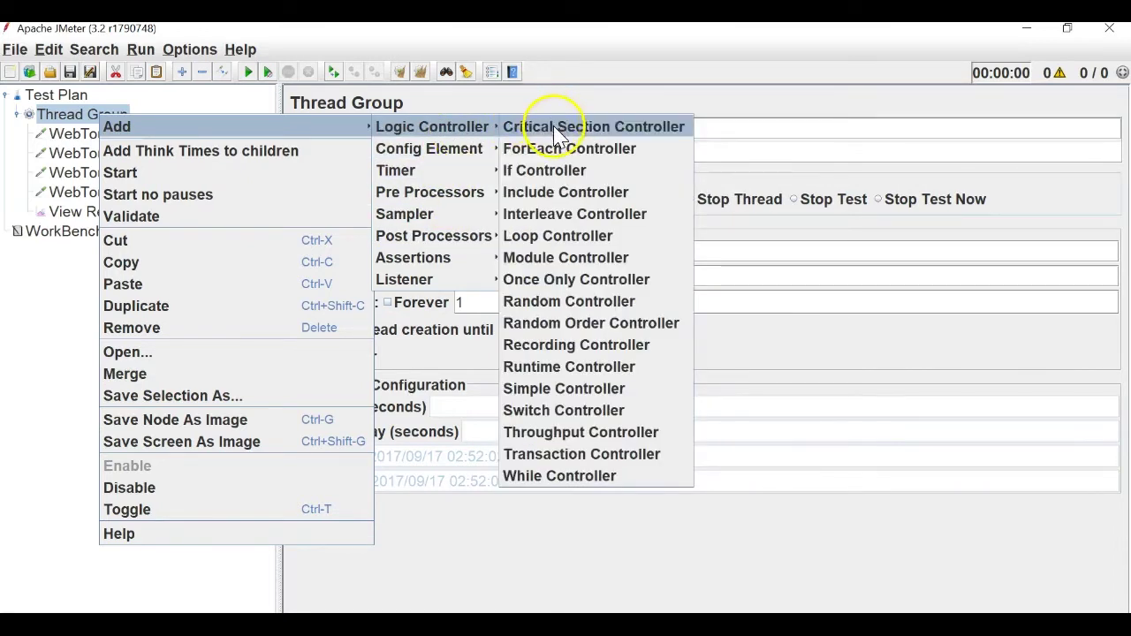
{"action": "left_click", "coordinate": [558, 302]}
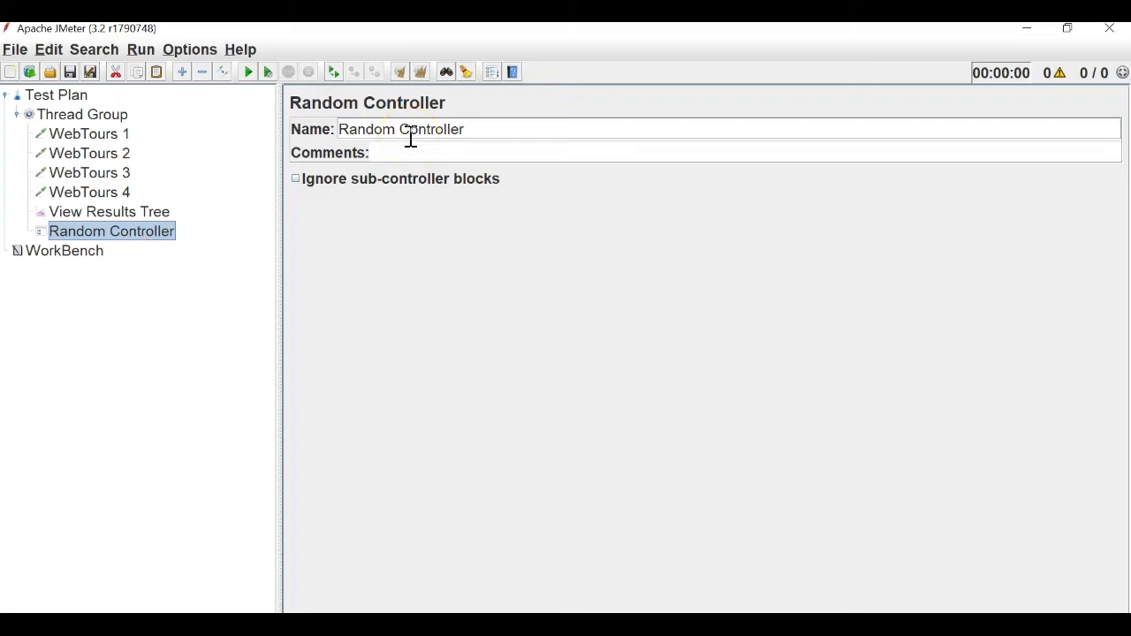
{"action": "right_click", "coordinate": [84, 228]}
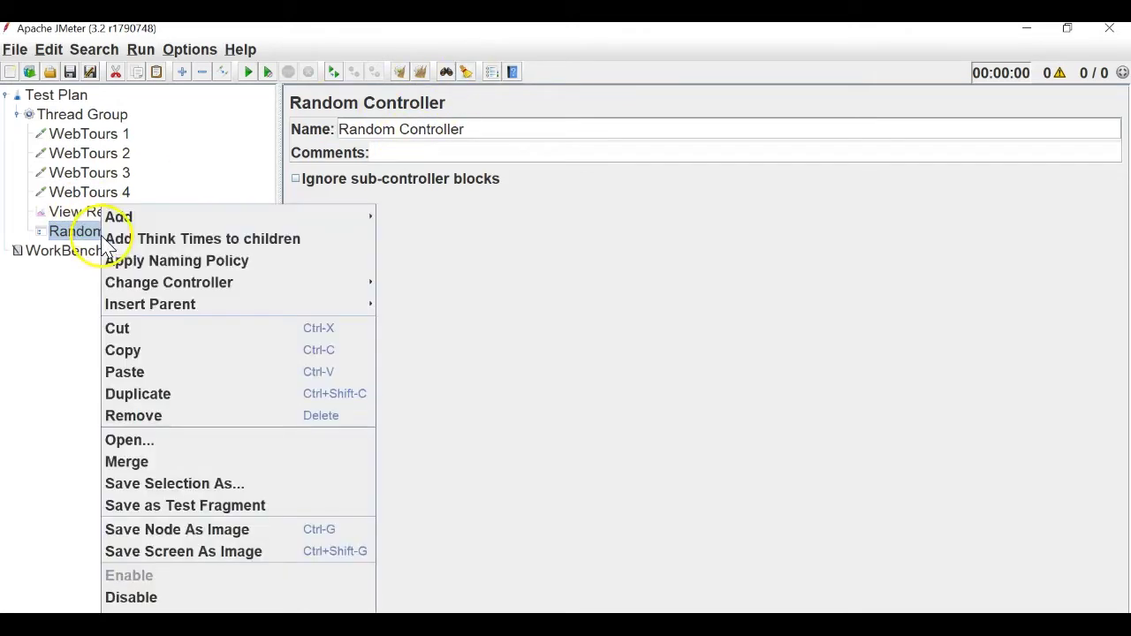
{"action": "left_click", "coordinate": [124, 597]}
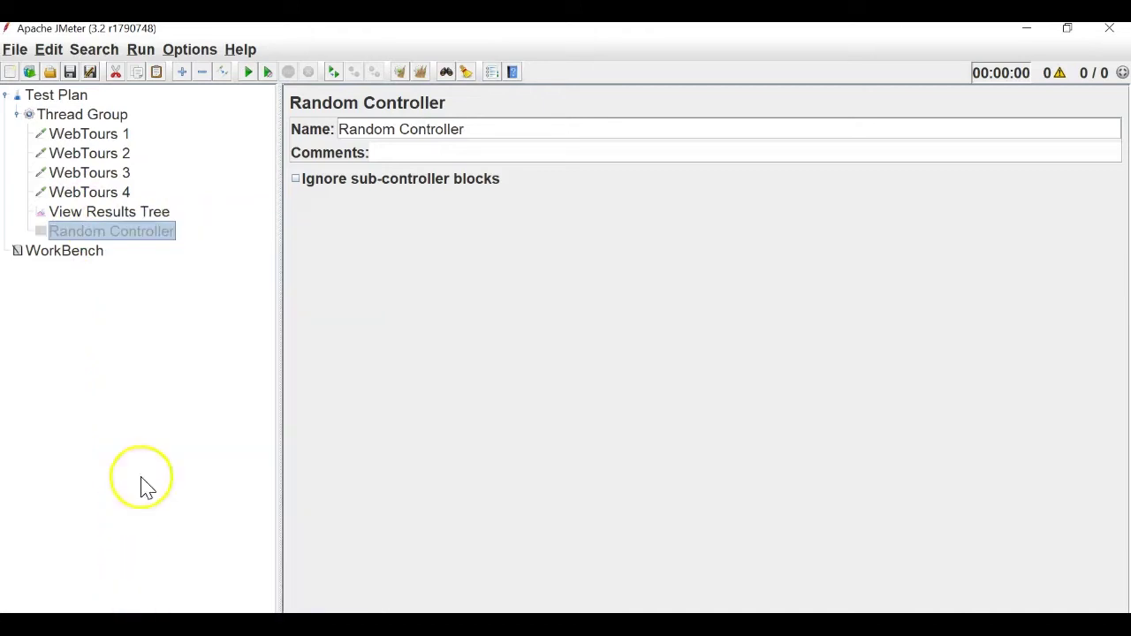
- Save the test plan as RandomController.jmx in the desktop folder JMeter Videos, subfolder 7- Logic Controllers
{"action": "left_click", "coordinate": [15, 50]}
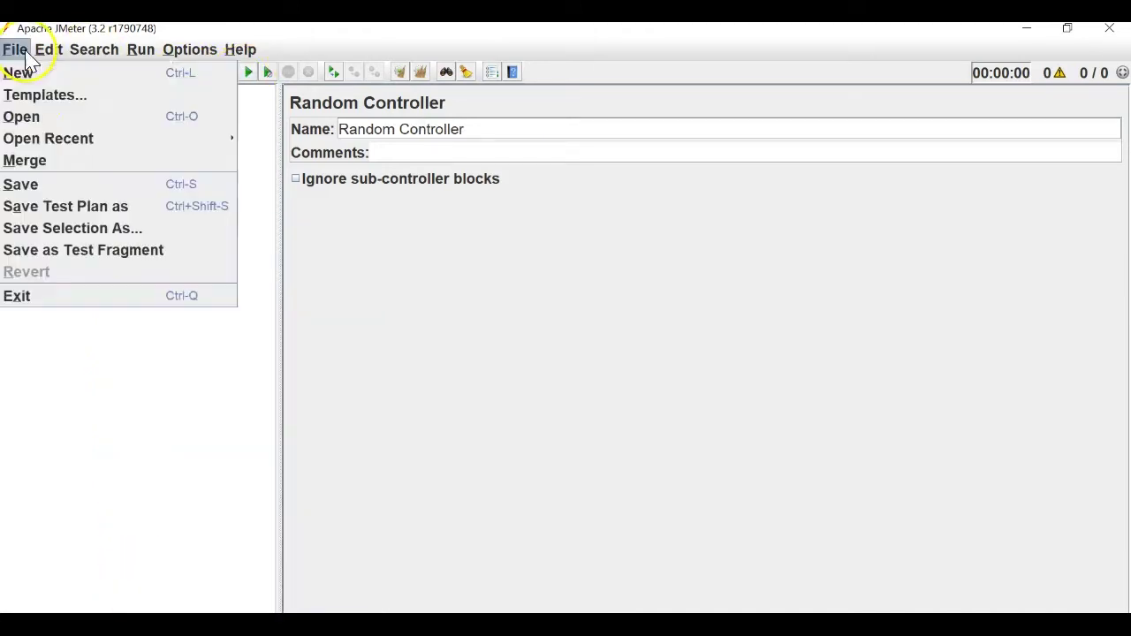
{"action": "left_click", "coordinate": [51, 228]}
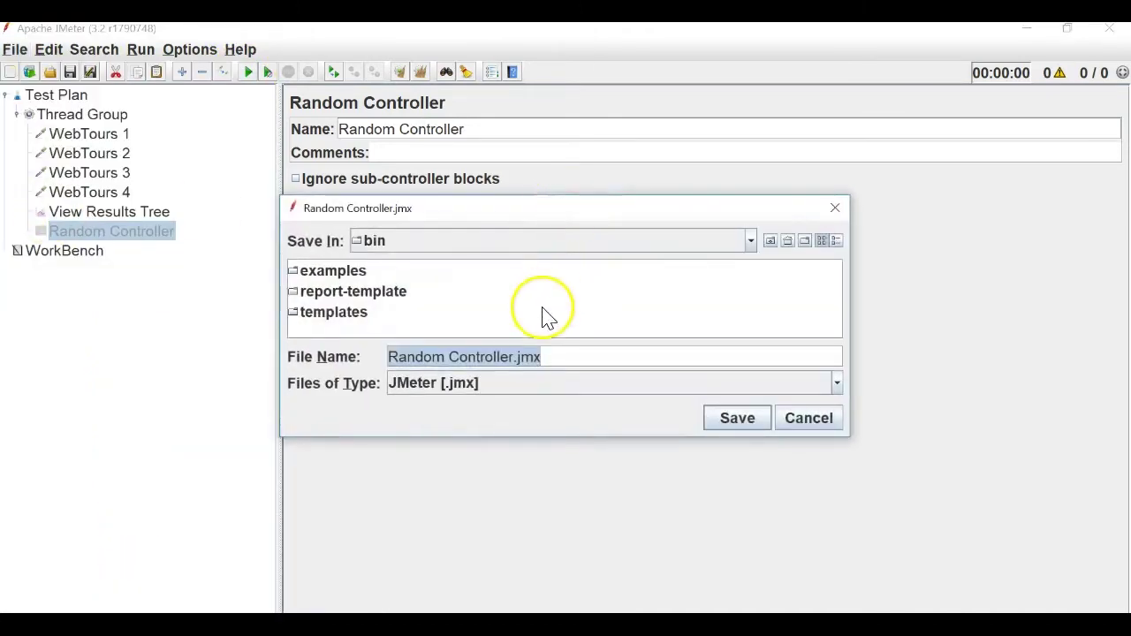
{"action": "left_click", "coordinate": [789, 245]}
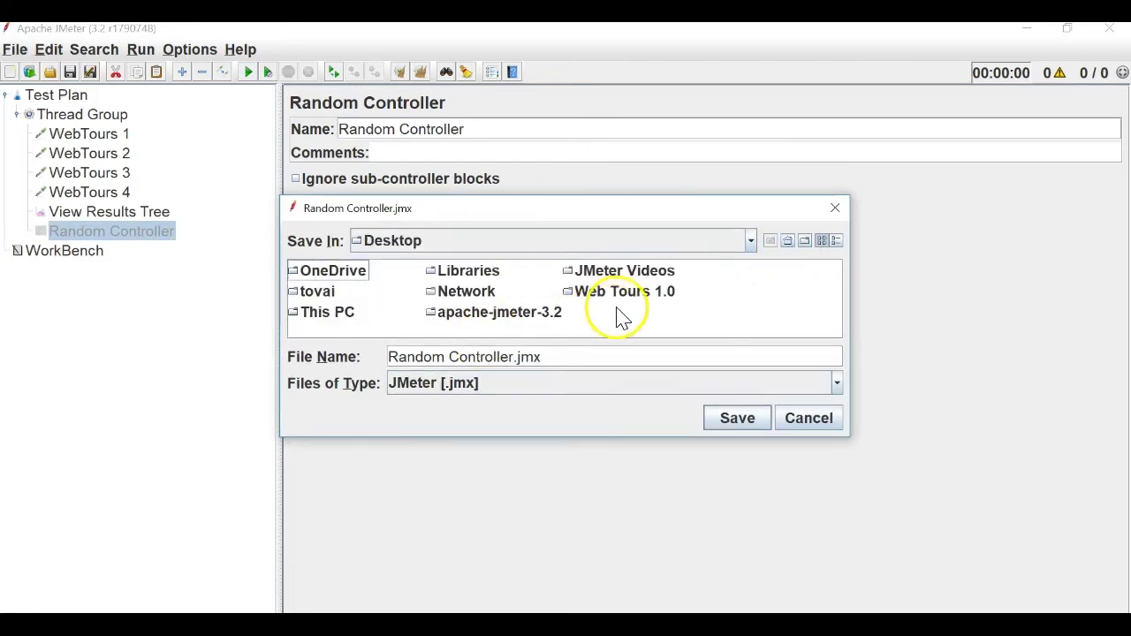
{"action": "double_click", "coordinate": [590, 270]}
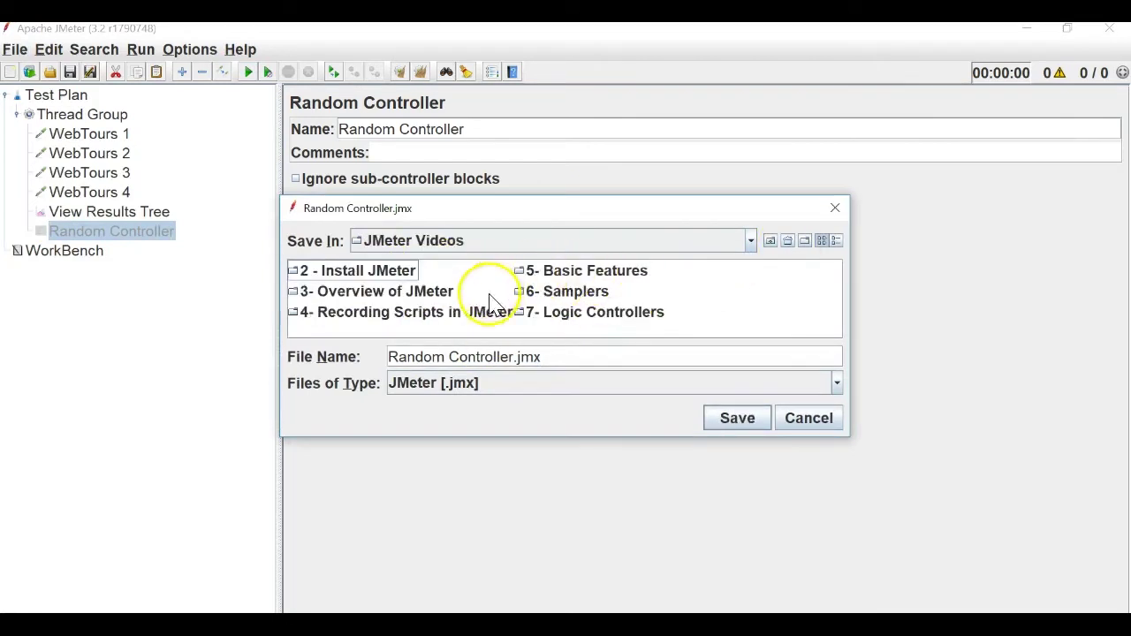
{"action": "left_click", "coordinate": [608, 322]}
{"action": "double_click", "coordinate": [608, 322]}
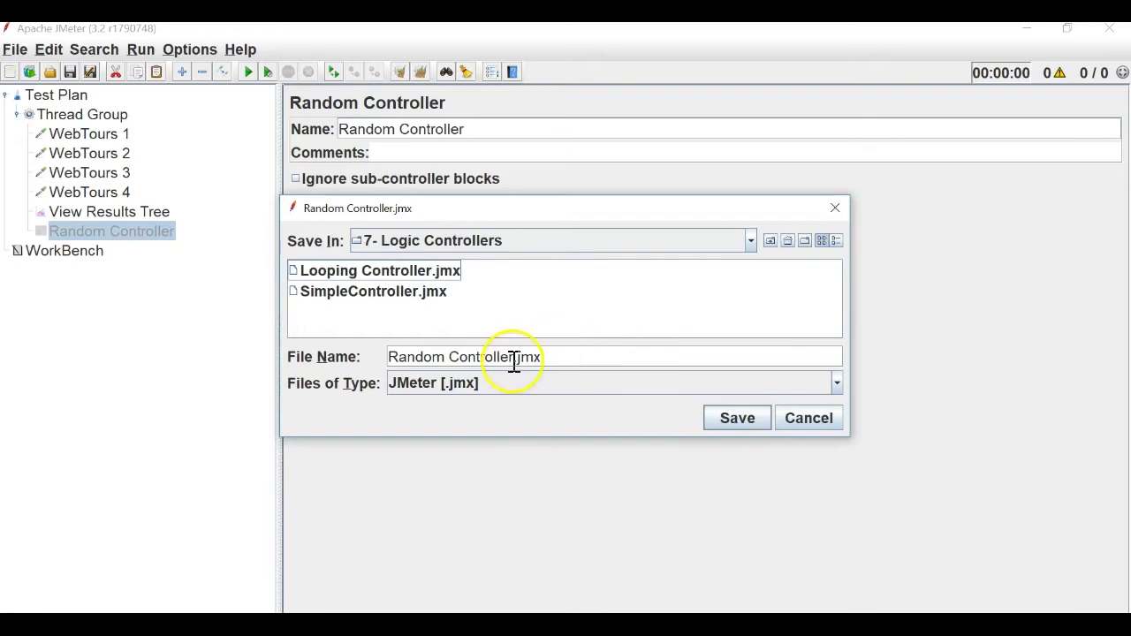
{"action": "left_click", "coordinate": [446, 357]}
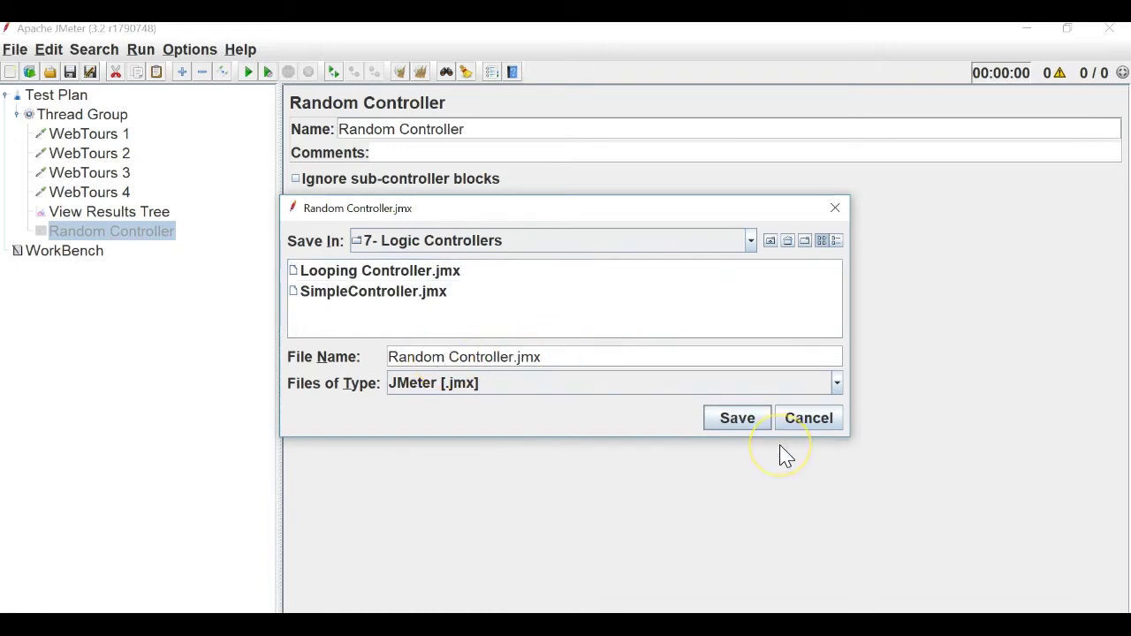
{"action": "key", "text": "Return"}
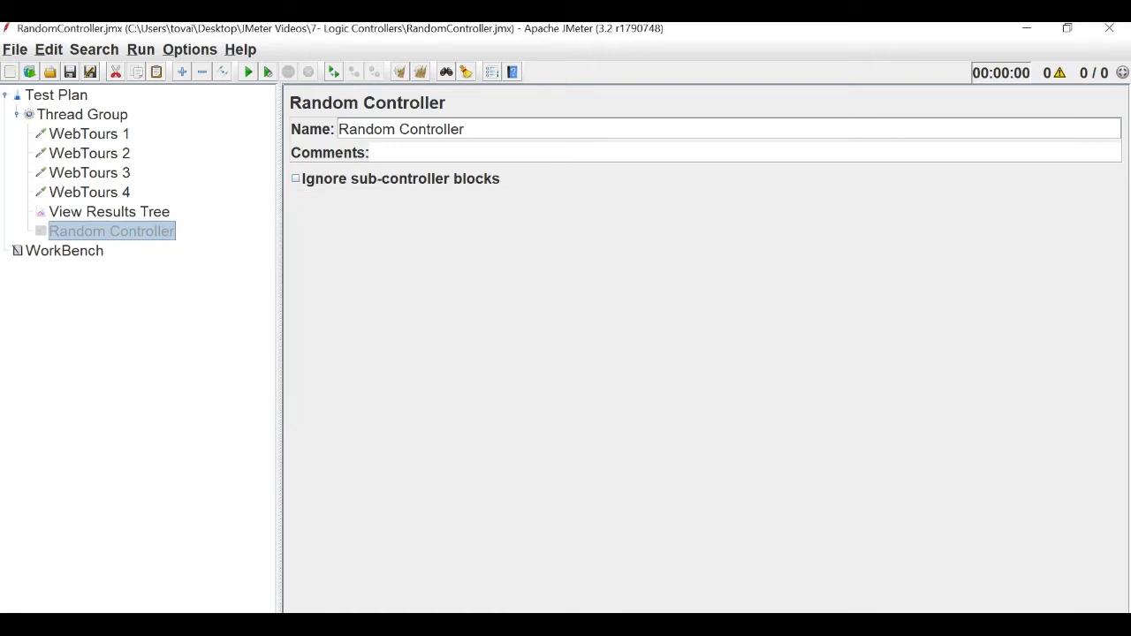
- Run the test plan and check the View Results Tree for sampler results
{"action": "left_click", "coordinate": [249, 71]}
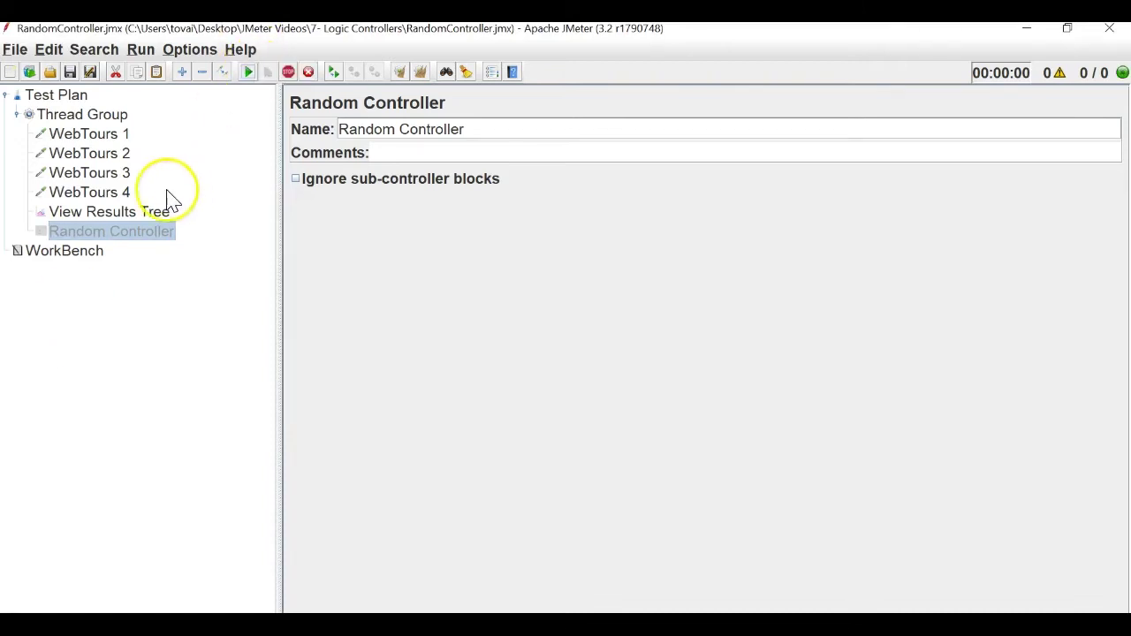
{"action": "left_click", "coordinate": [161, 212]}
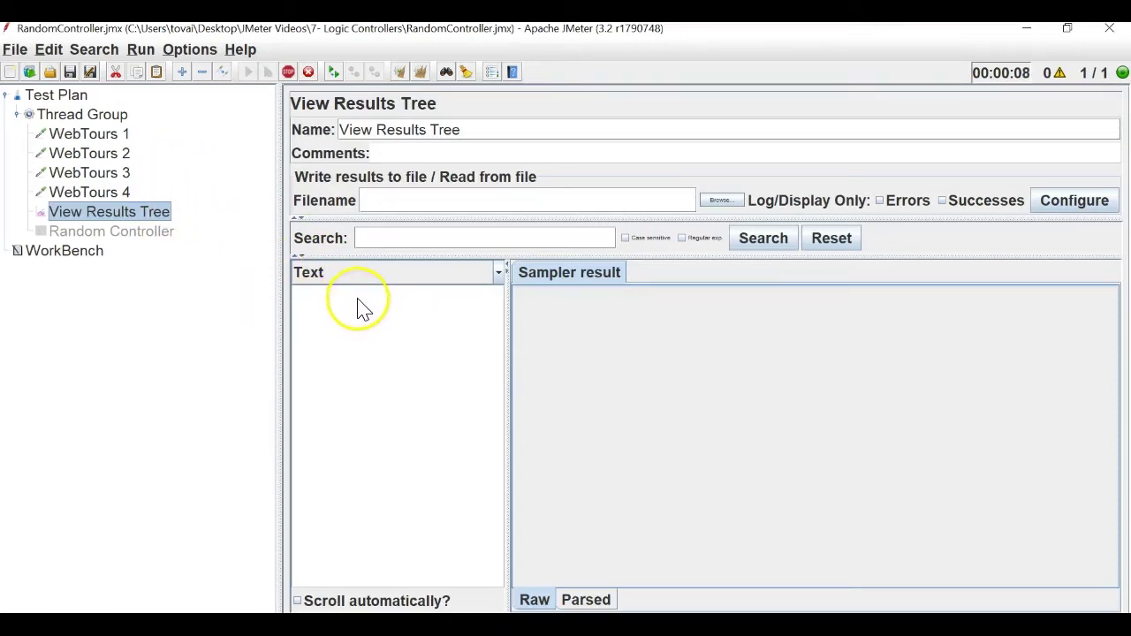
- Correct the server name of the WebTours 1 request to 127.0.0.1 and stop the running test
{"action": "left_click", "coordinate": [113, 137]}
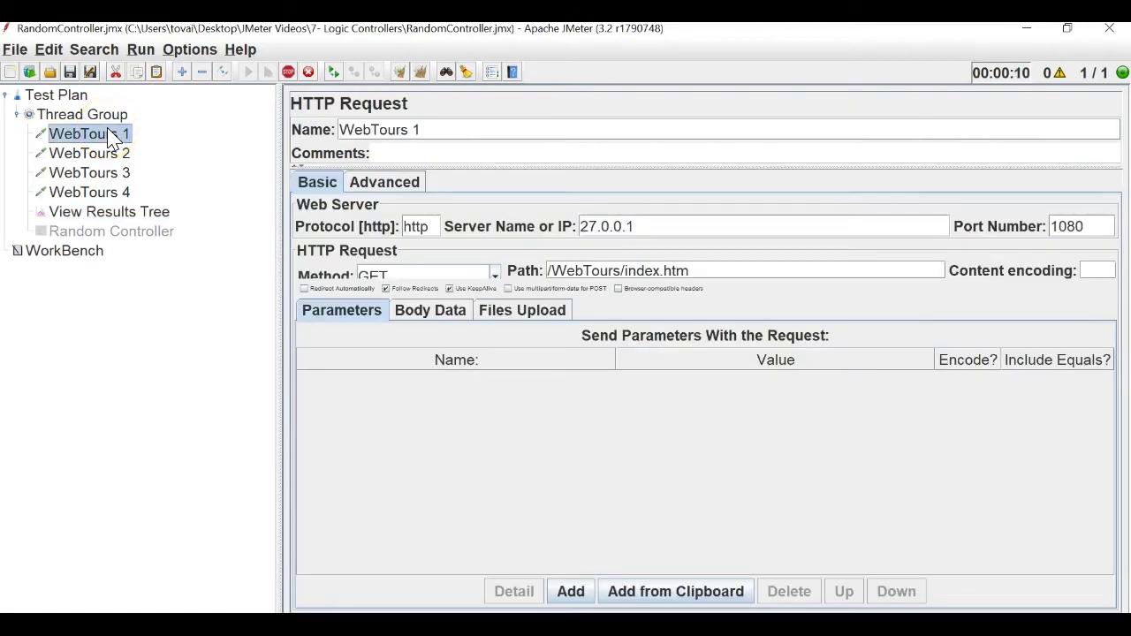
{"action": "double_click", "coordinate": [587, 228]}
{"action": "left_click", "coordinate": [307, 72]}
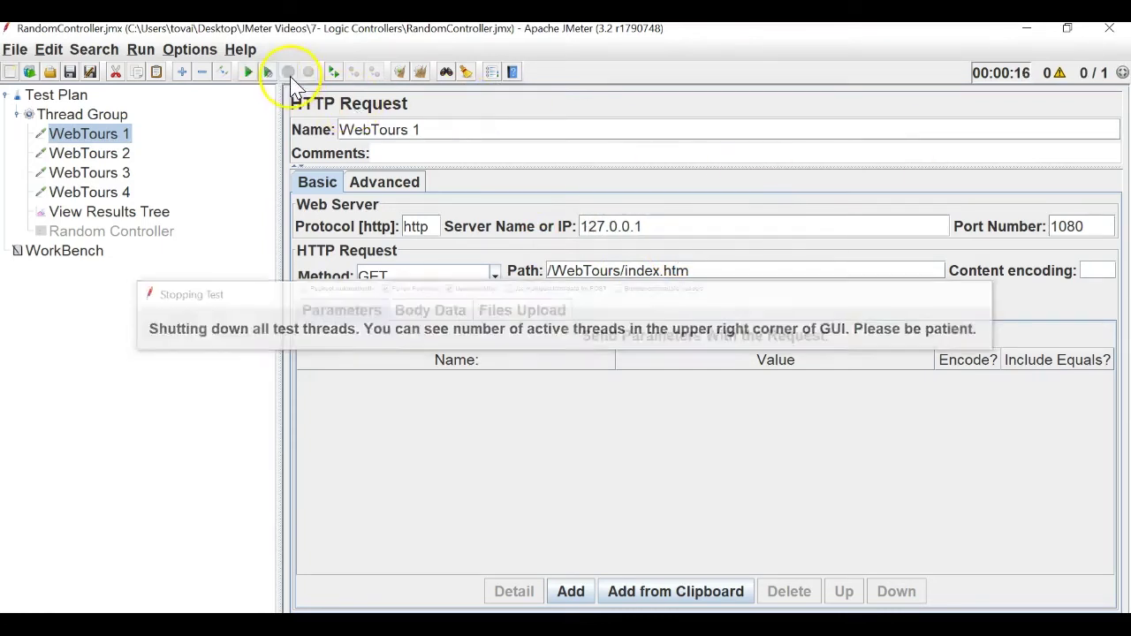
- Run the test plan and open the WebTours 1 sampler result in the View Results Tree
{"action": "left_click", "coordinate": [249, 71]}
{"action": "left_click", "coordinate": [162, 216]}
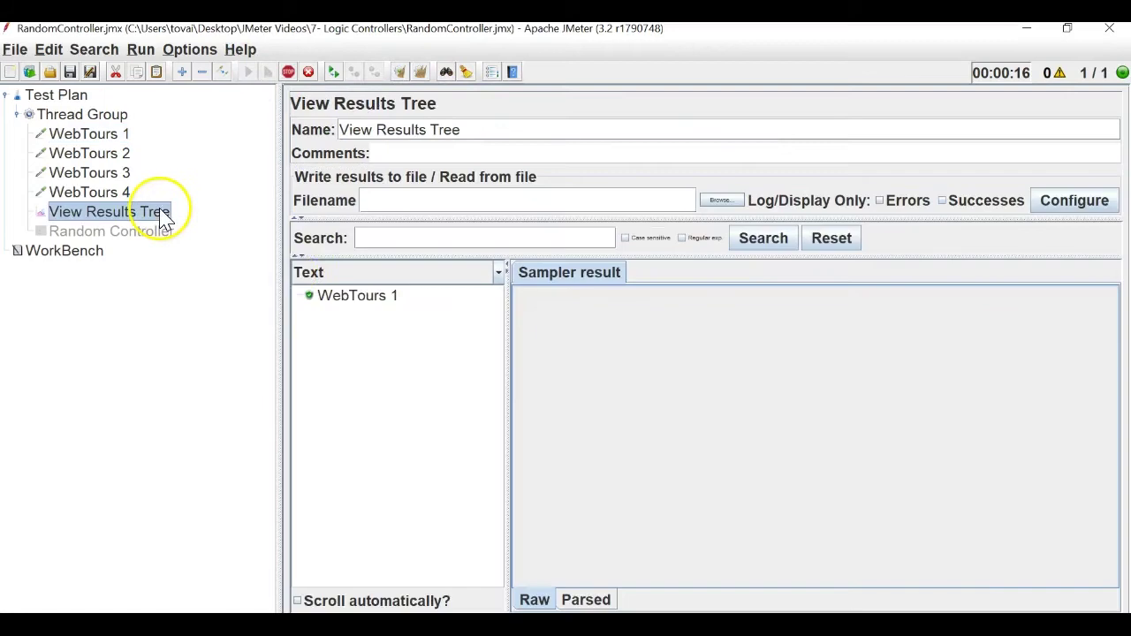
{"action": "left_click", "coordinate": [345, 304]}
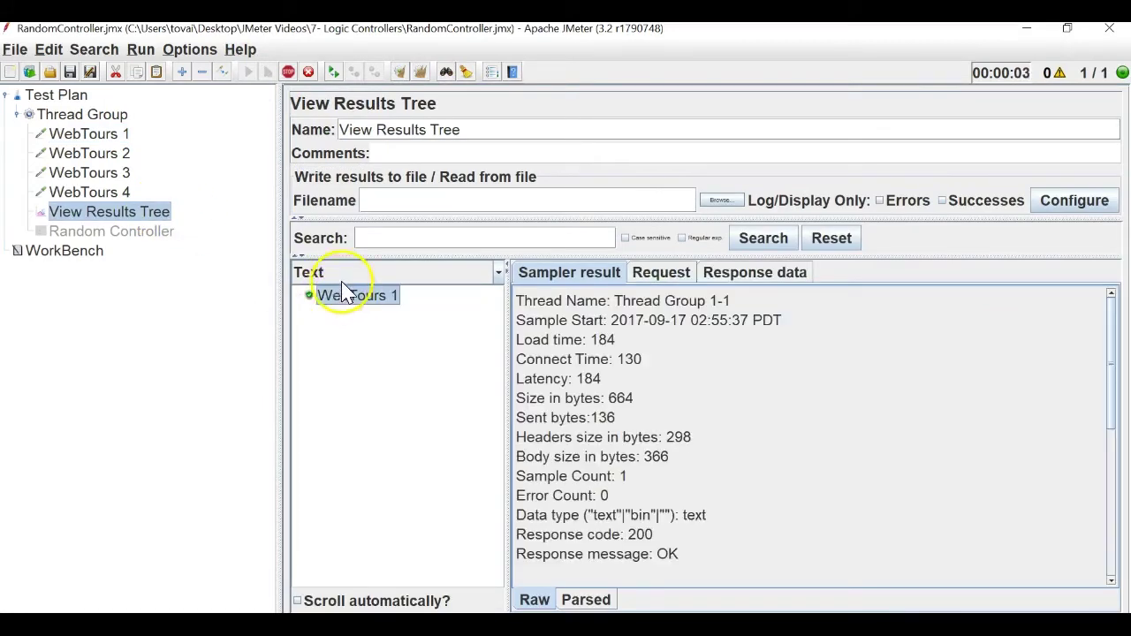
- Correct the server name of the WebTours 2, WebTours 3 and WebTours 4 requests to 127.0.0.1
{"action": "left_click", "coordinate": [119, 156]}
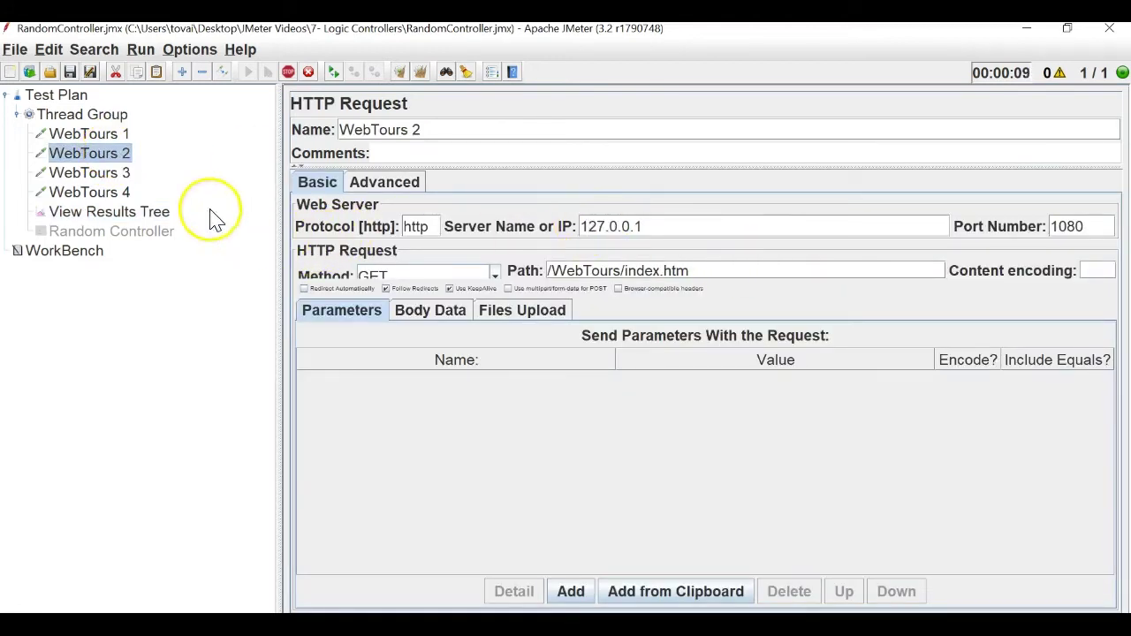
{"action": "left_click", "coordinate": [124, 173]}
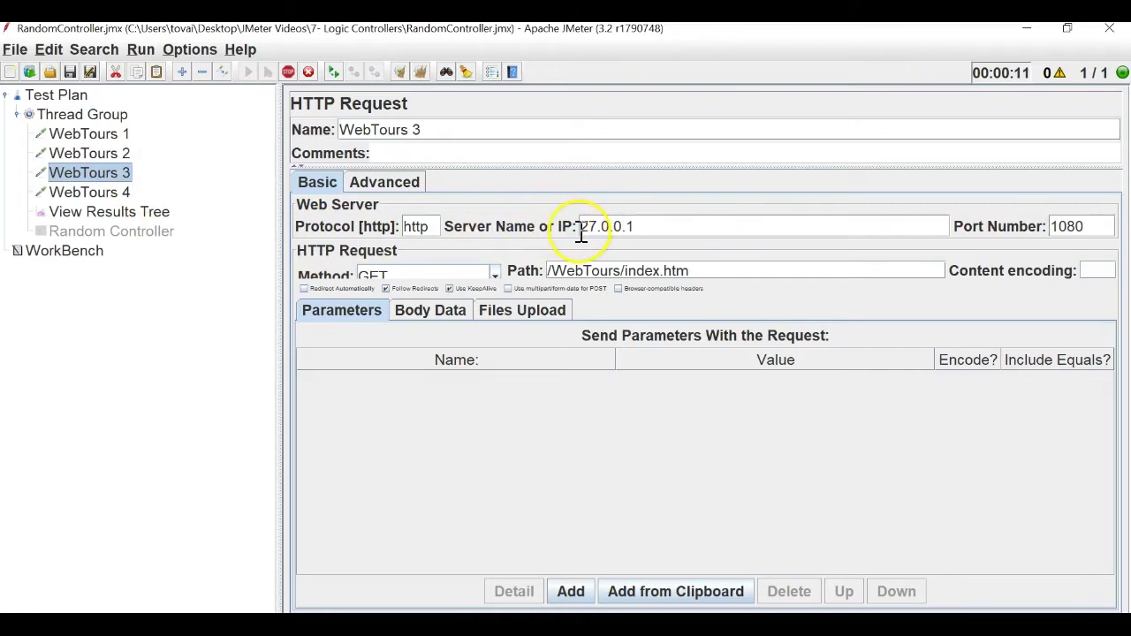
{"action": "left_click", "coordinate": [102, 191]}
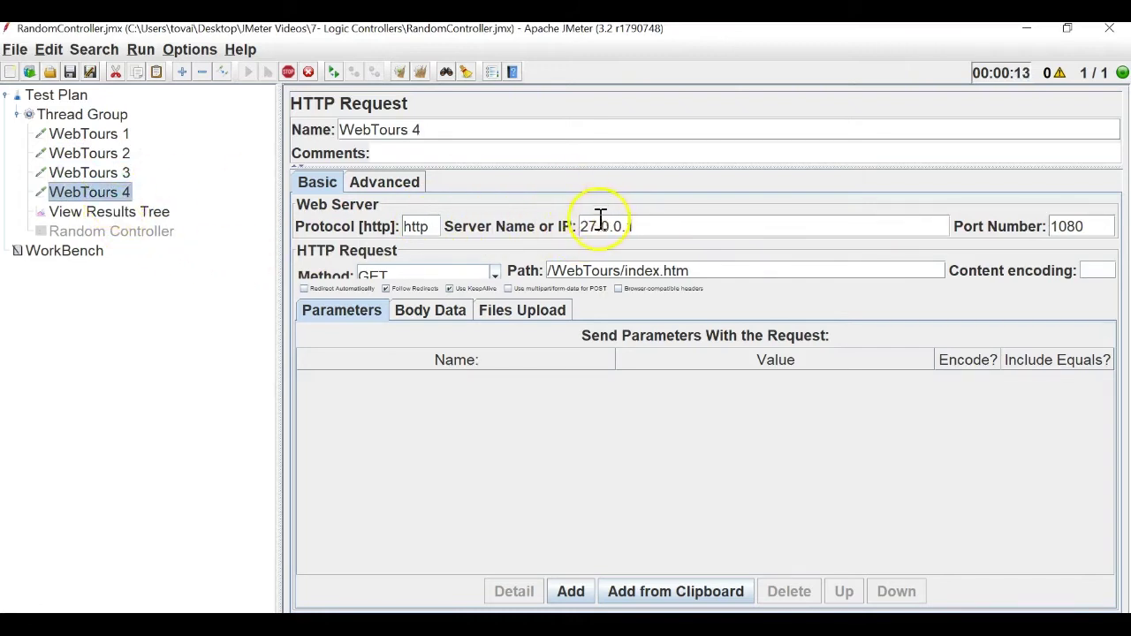
- Stop the running test and check the View Results Tree for the results of all four requests
{"action": "left_click", "coordinate": [288, 73]}
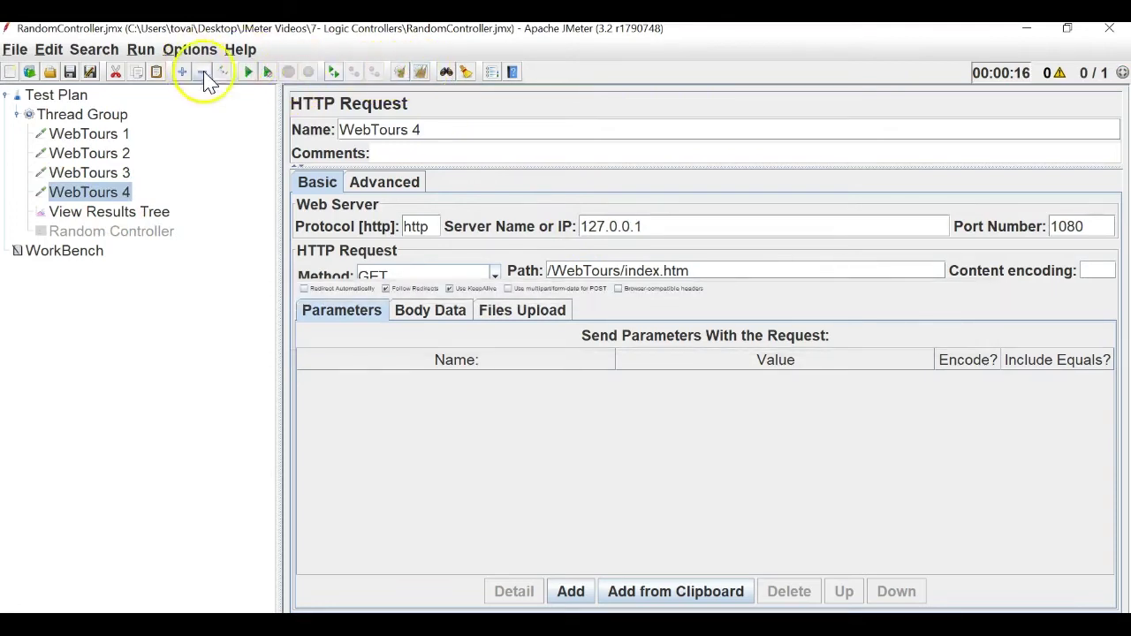
{"action": "left_click", "coordinate": [123, 214]}
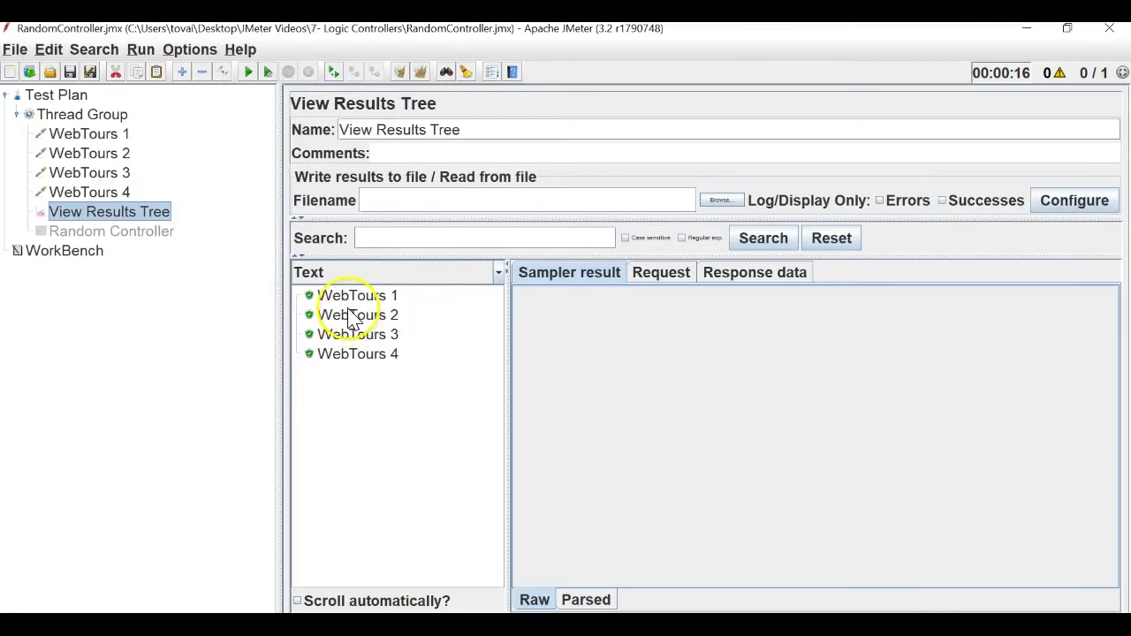
- Move the disabled Random Controller above the requests and try to nest WebTours 1 to WebTours 4 in it
{"action": "left_click_drag", "start_coordinate": [151, 235], "coordinate": [144, 133]}
{"action": "left_click", "coordinate": [126, 152]}
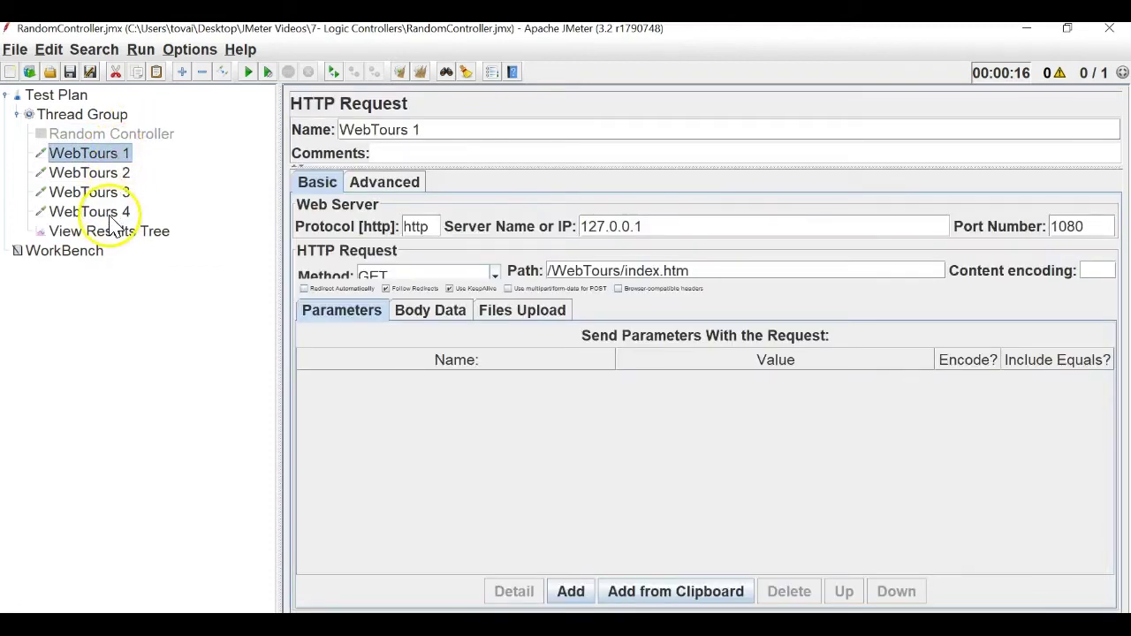
{"action": "left_click", "coordinate": [117, 212], "text": "shift"}
{"action": "left_click_drag", "start_coordinate": [115, 210], "coordinate": [159, 139]}
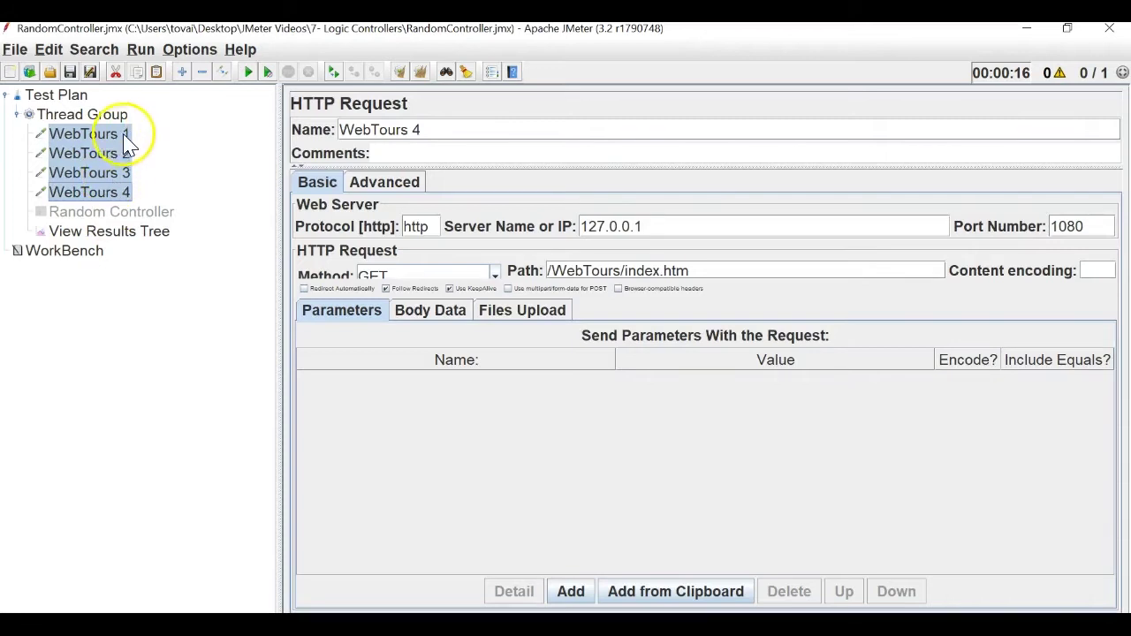
- Enable the Random Controller and move the requests WebTours 1 to WebTours 4 into it
{"action": "left_click", "coordinate": [100, 213]}
{"action": "right_click", "coordinate": [101, 210]}
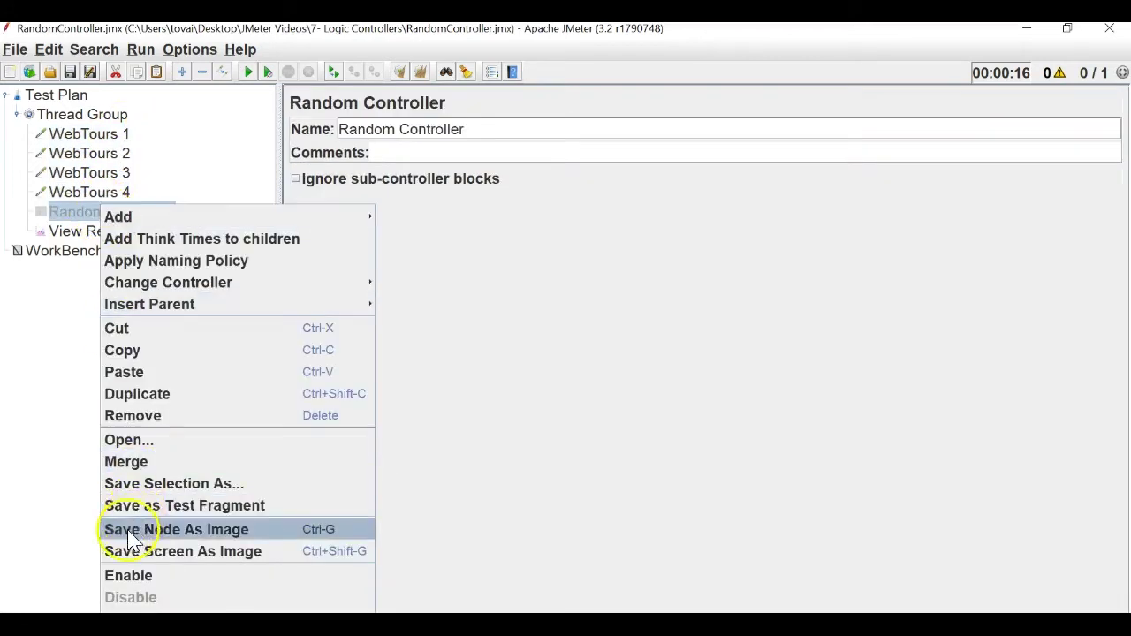
{"action": "left_click", "coordinate": [132, 567]}
{"action": "left_click", "coordinate": [67, 138]}
{"action": "left_click", "coordinate": [84, 192], "text": "shift"}
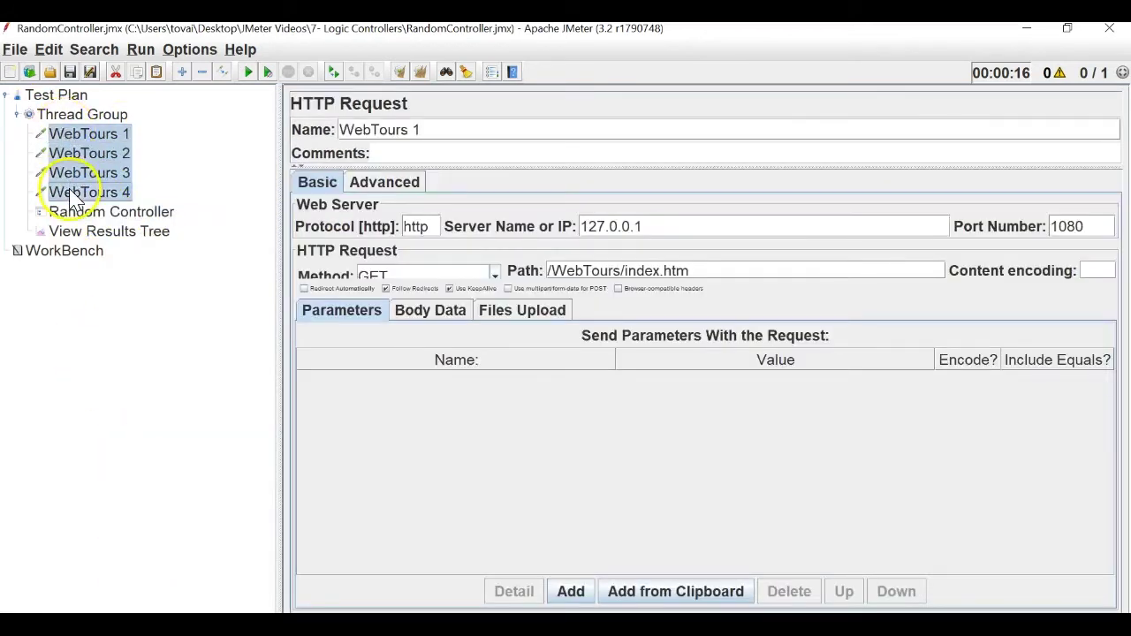
{"action": "left_click_drag", "start_coordinate": [88, 137], "coordinate": [156, 212]}
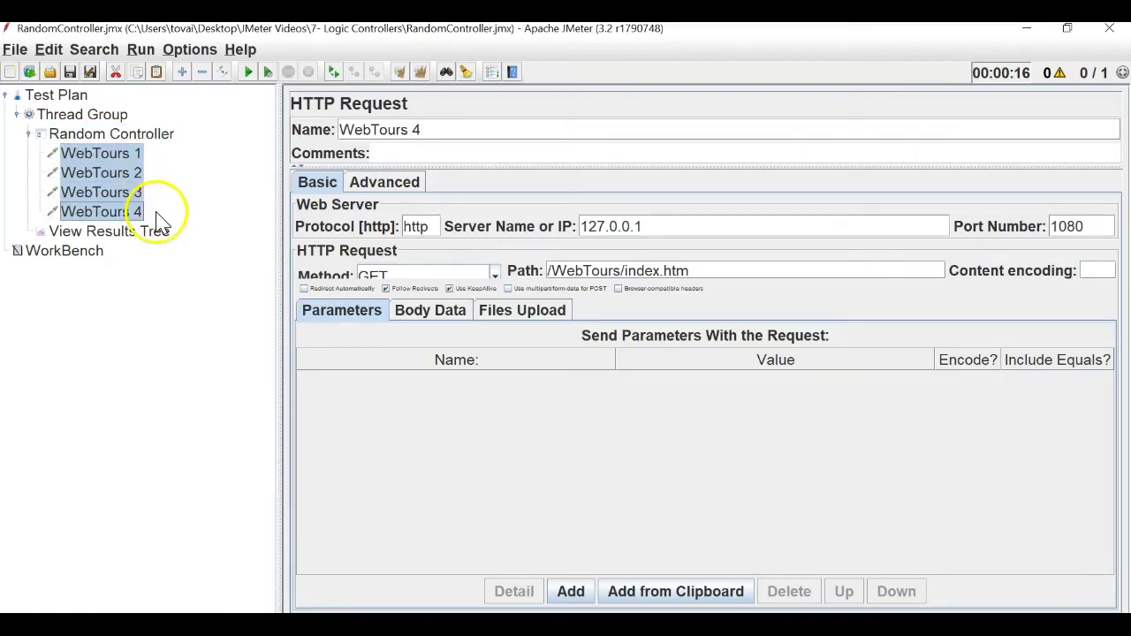
- Review the Random Controller and Thread Group settings, clear the old results and run the test plan
{"action": "left_click", "coordinate": [35, 135]}
{"action": "left_click", "coordinate": [84, 116]}
{"action": "left_click", "coordinate": [53, 135]}
{"action": "left_click", "coordinate": [35, 136]}
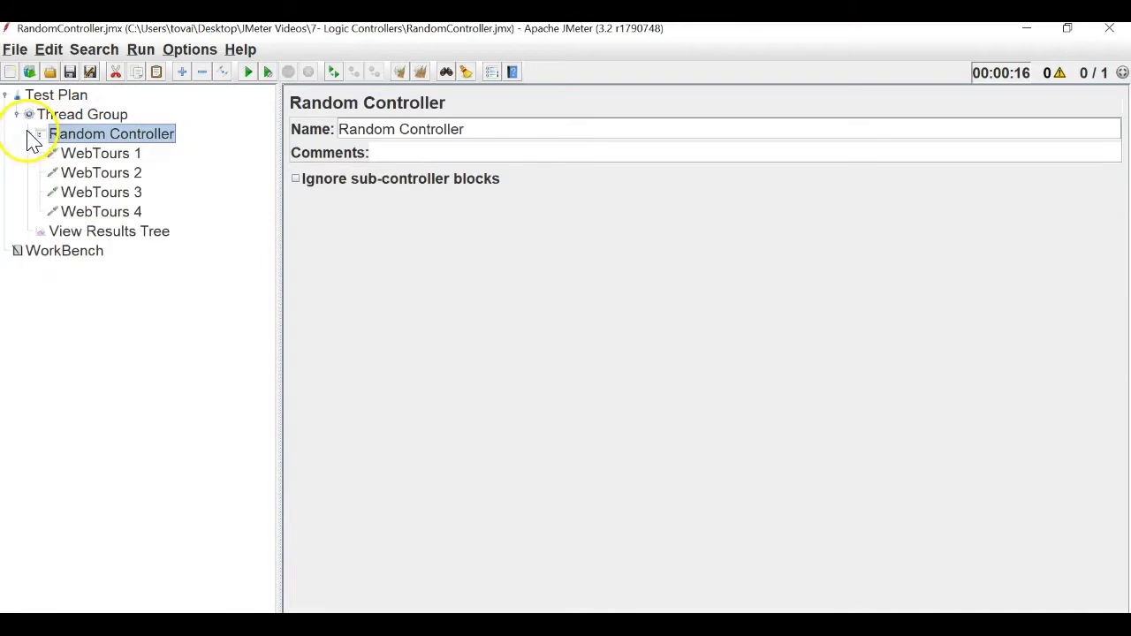
{"action": "left_click", "coordinate": [95, 115]}
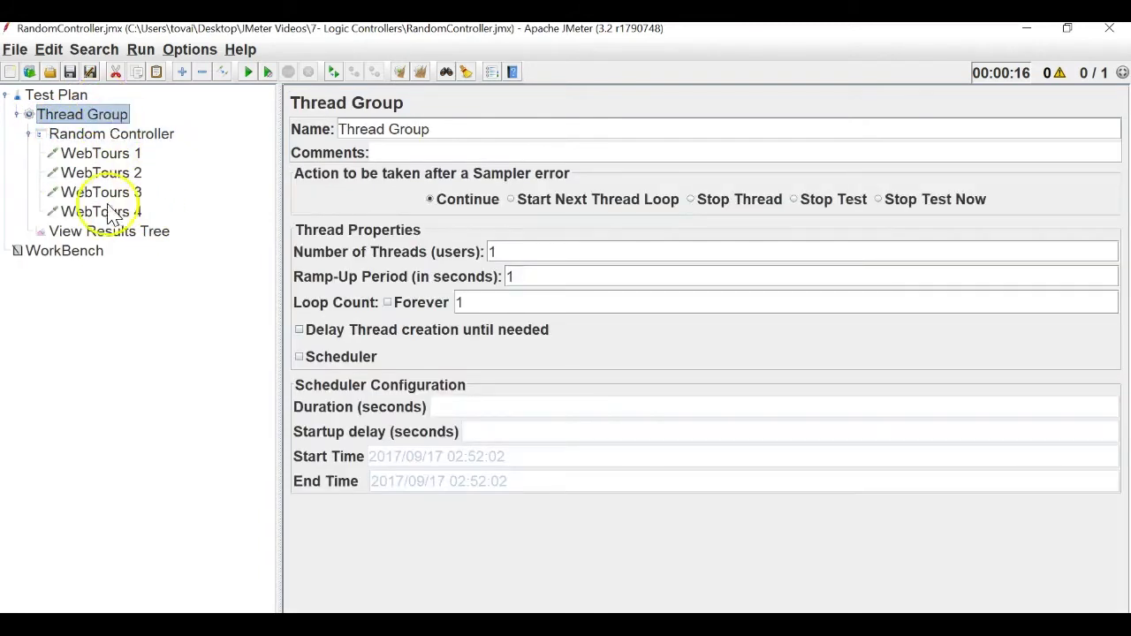
{"action": "left_click", "coordinate": [108, 231]}
{"action": "left_click", "coordinate": [420, 71]}
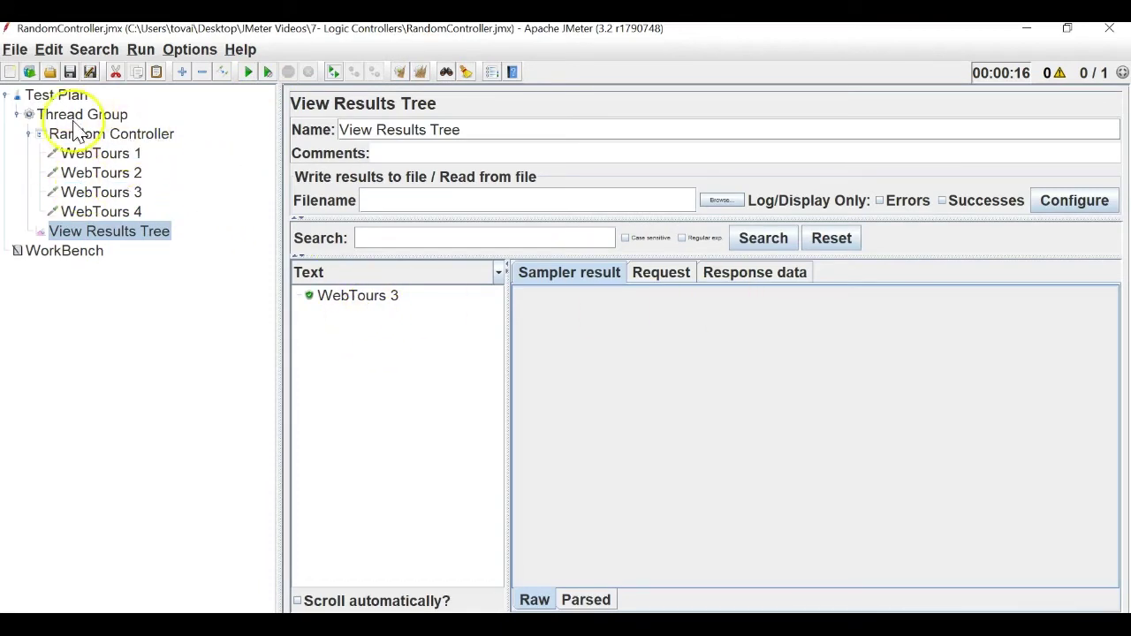
- Clear the results and rerun the test plan several times to compare which request the Random Controller picks
{"action": "left_click", "coordinate": [30, 135]}
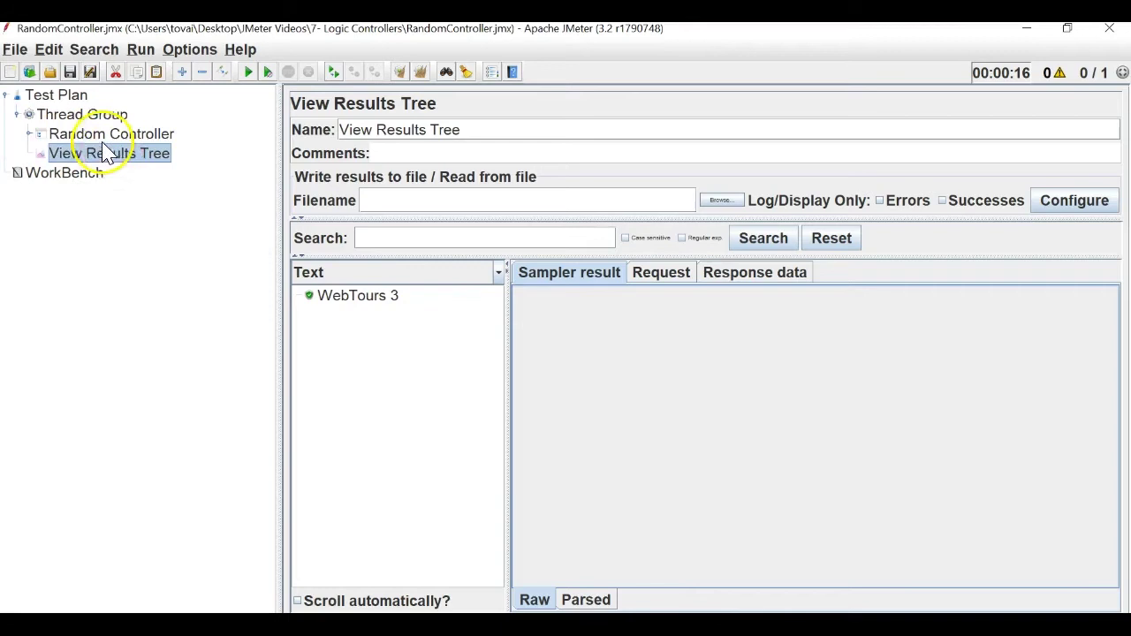
{"action": "left_click", "coordinate": [39, 135]}
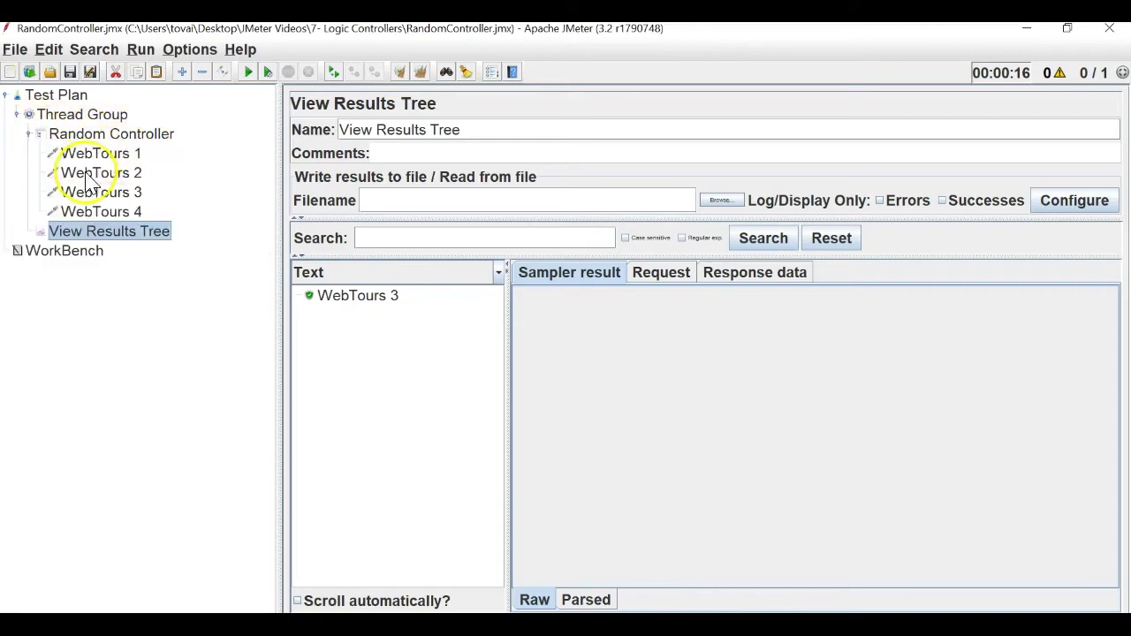
{"action": "left_click", "coordinate": [381, 295]}
{"action": "left_click", "coordinate": [420, 76]}
{"action": "left_click", "coordinate": [420, 78]}
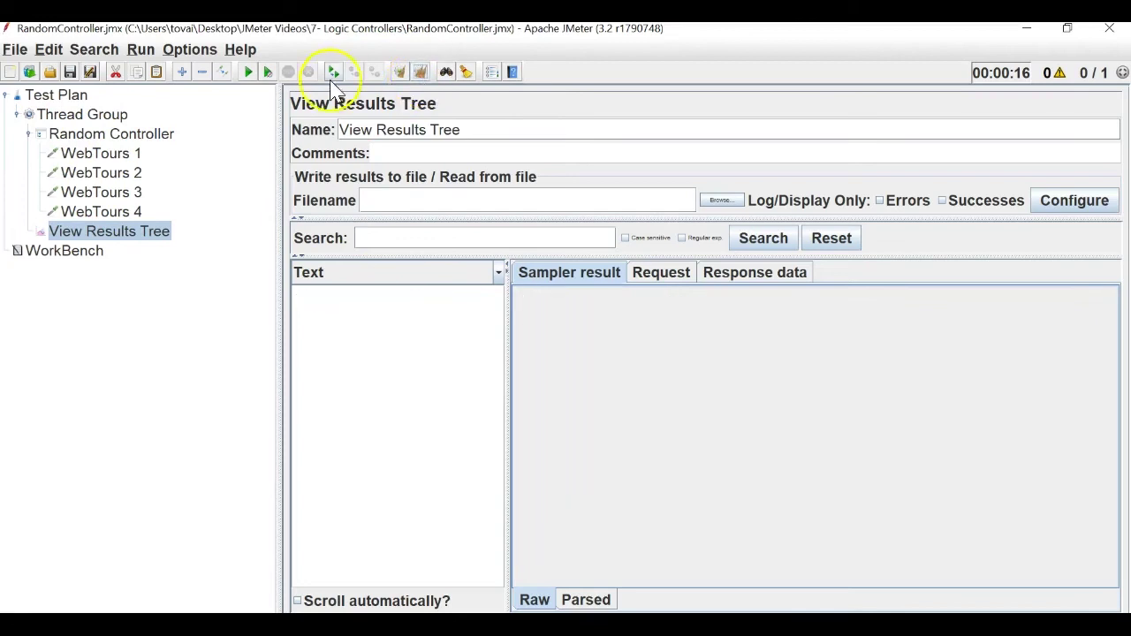
{"action": "left_click", "coordinate": [250, 74]}
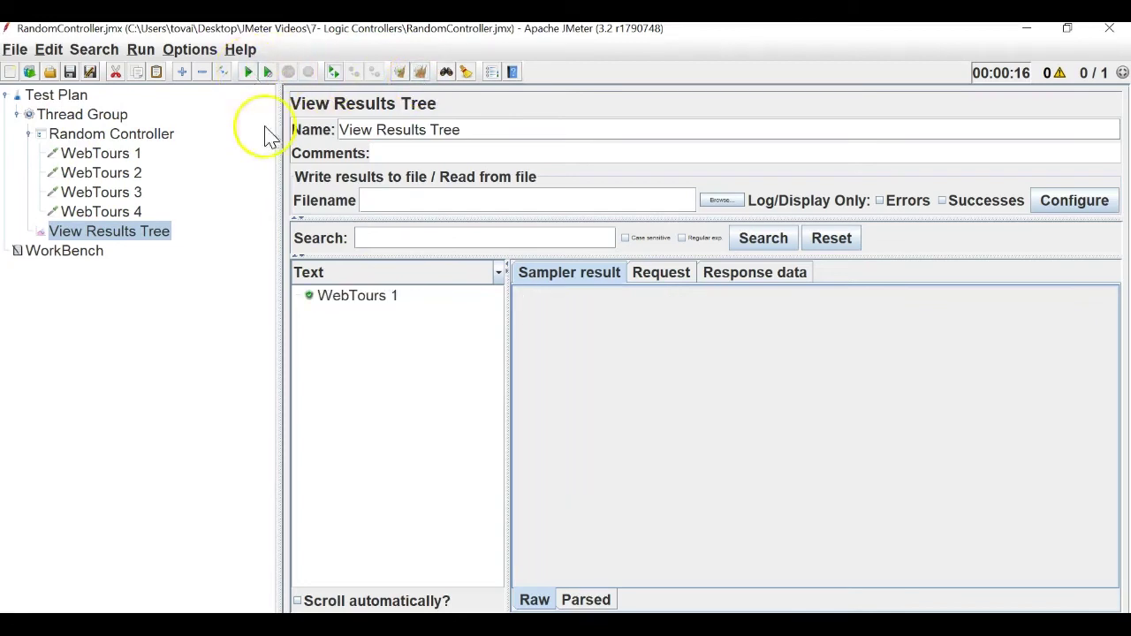
{"action": "left_click", "coordinate": [358, 295]}
{"action": "left_click", "coordinate": [419, 73]}
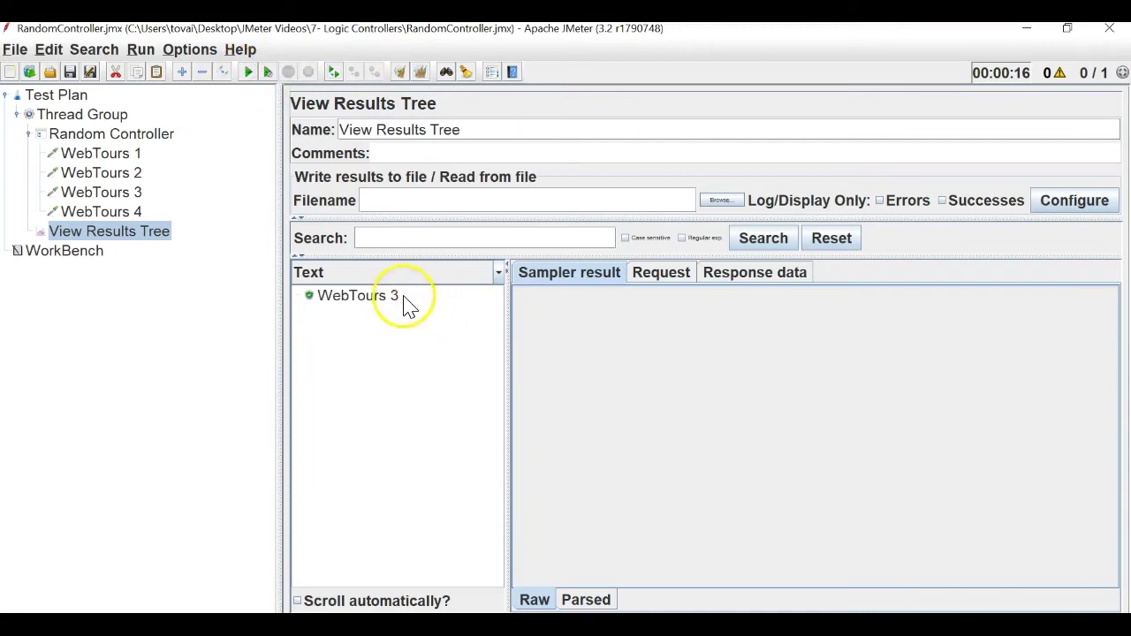
{"action": "left_click", "coordinate": [424, 74]}
{"action": "left_click", "coordinate": [248, 75]}
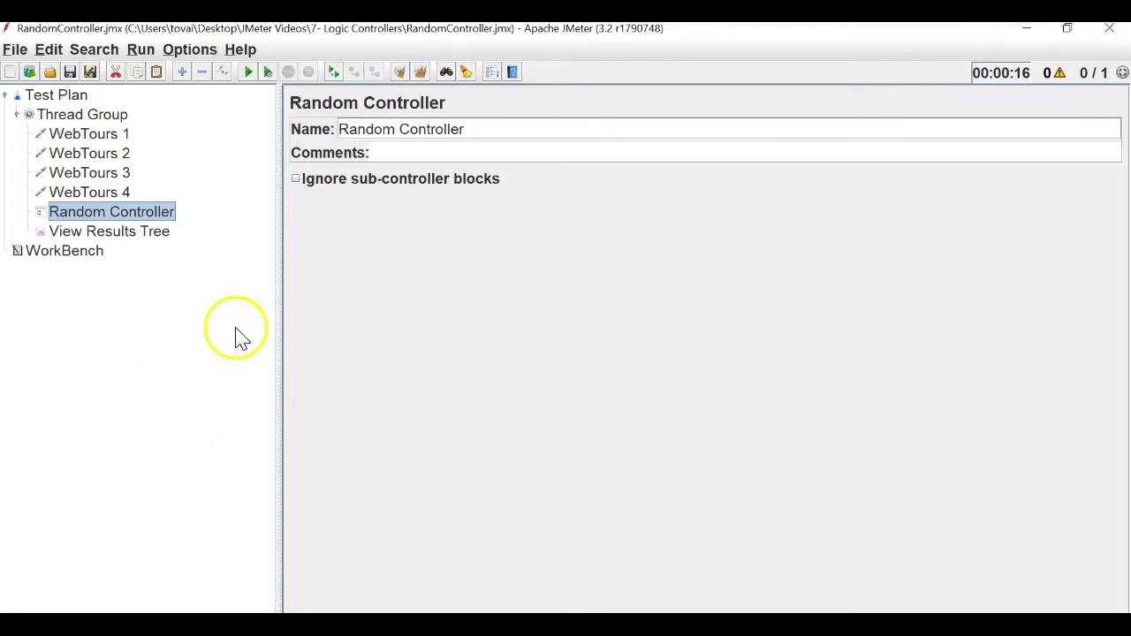
- Save the test plan as RandomOrderController.jmx in the 7- Logic Controllers folder
{"action": "left_click", "coordinate": [14, 50]}
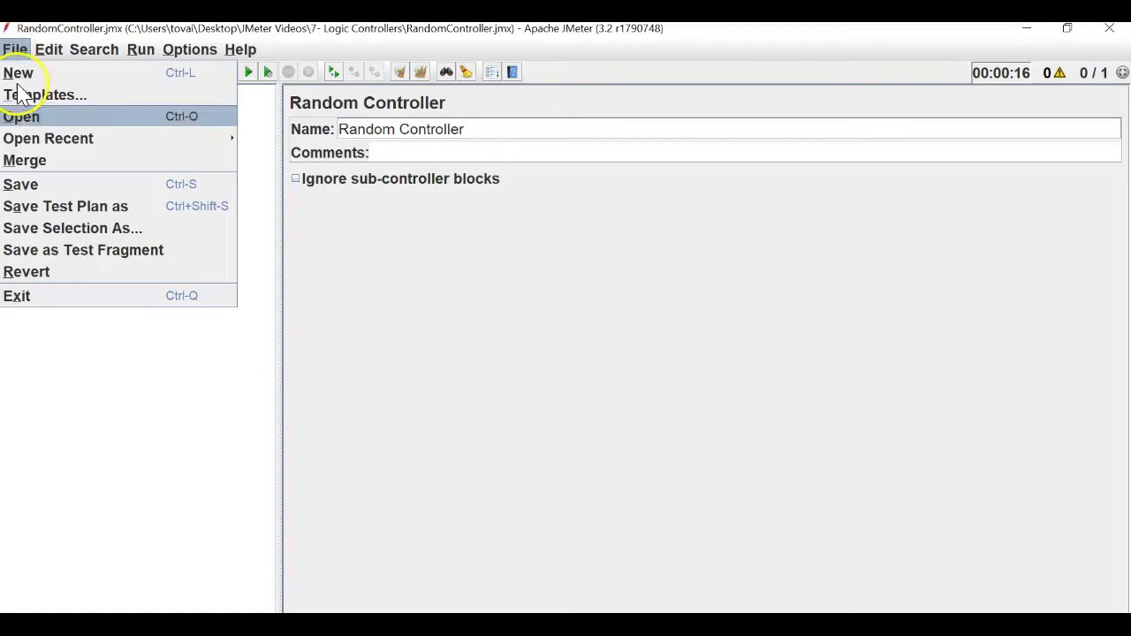
{"action": "left_click", "coordinate": [39, 205]}
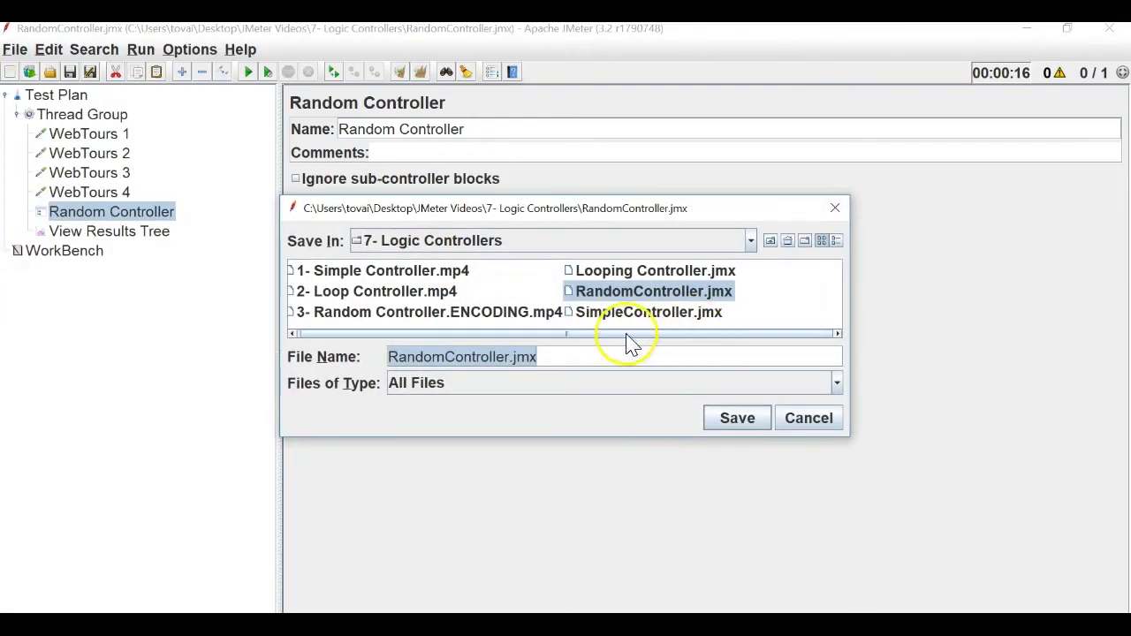
{"action": "left_click", "coordinate": [444, 356]}
{"action": "type", "text": "Order"}
{"action": "key", "text": "Return"}
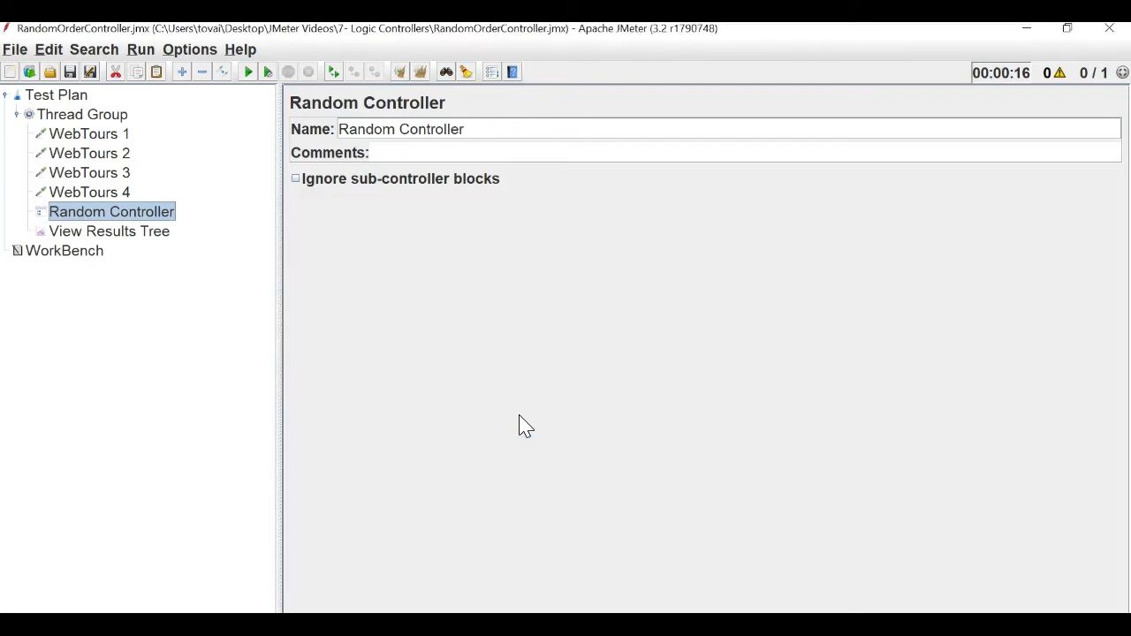
- Remove the Random Controller from the Thread Group and confirm the removal
{"action": "right_click", "coordinate": [124, 214]}
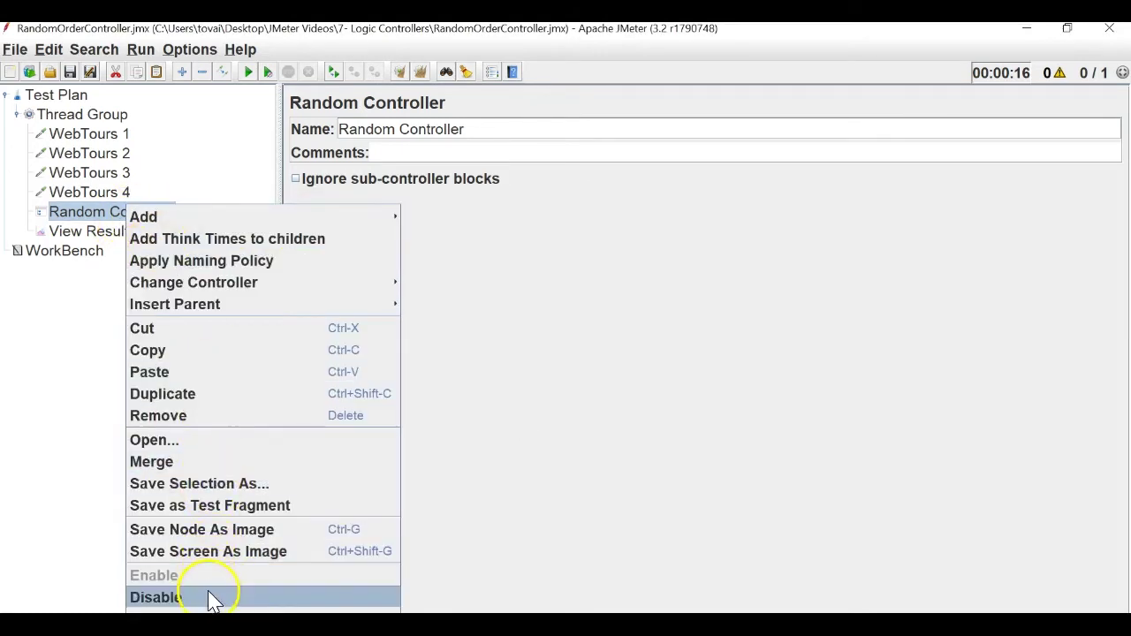
{"action": "left_click", "coordinate": [187, 414]}
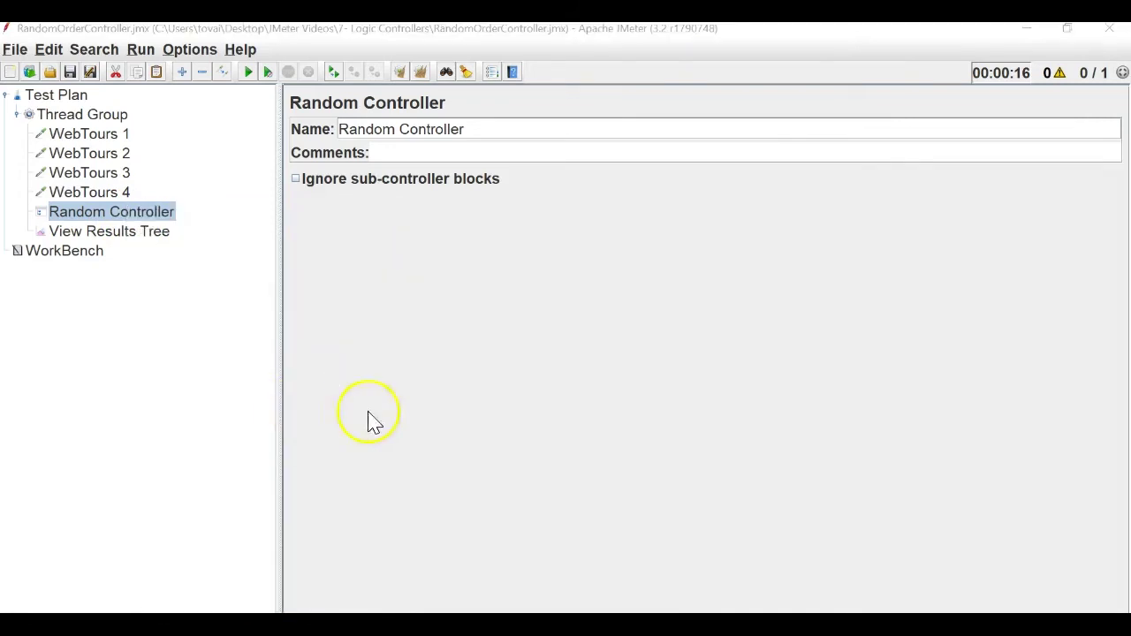
{"action": "left_click", "coordinate": [560, 344]}
- Add a Random Order Controller to the Thread Group and place it above the WebTours 1 request
{"action": "left_click", "coordinate": [97, 134]}
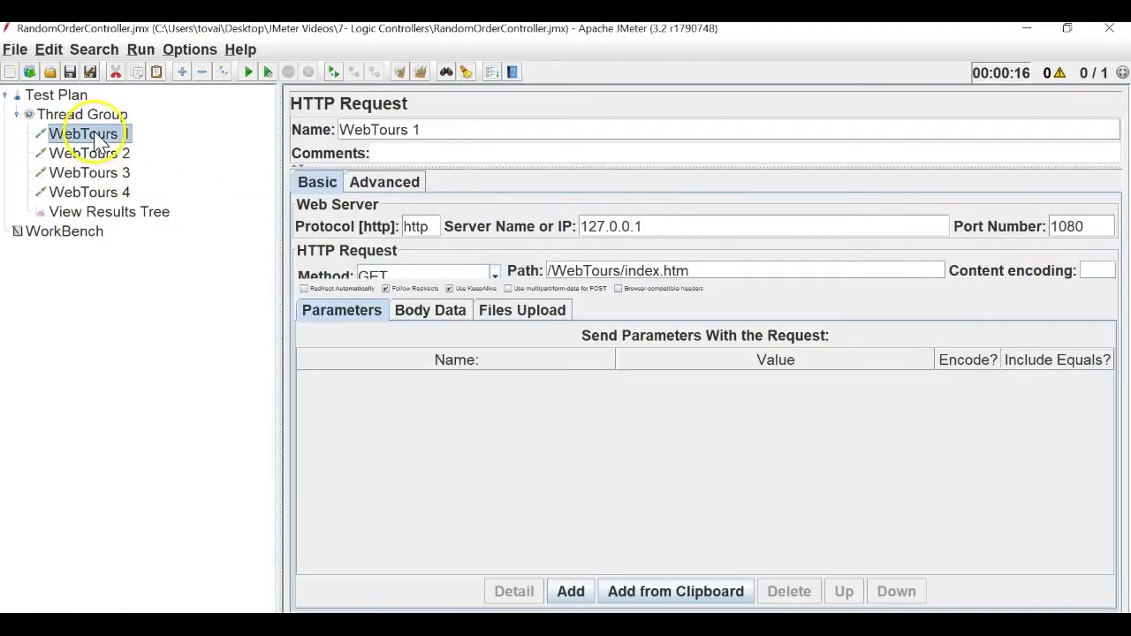
{"action": "left_click", "coordinate": [98, 210]}
{"action": "right_click", "coordinate": [133, 116]}
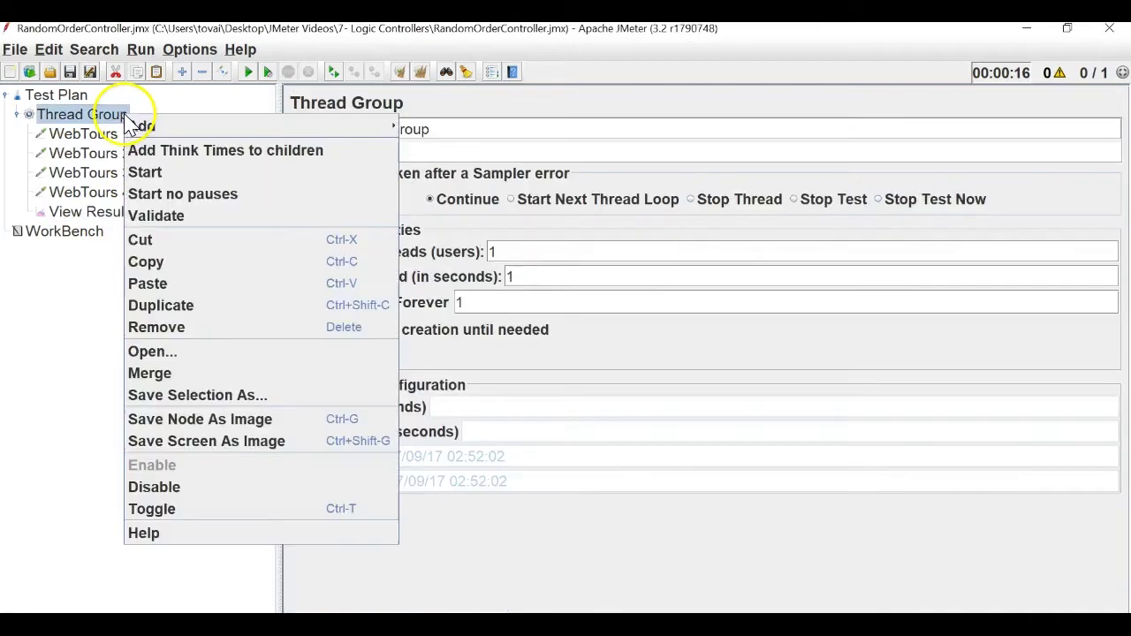
{"action": "mouse_move", "coordinate": [174, 125]}
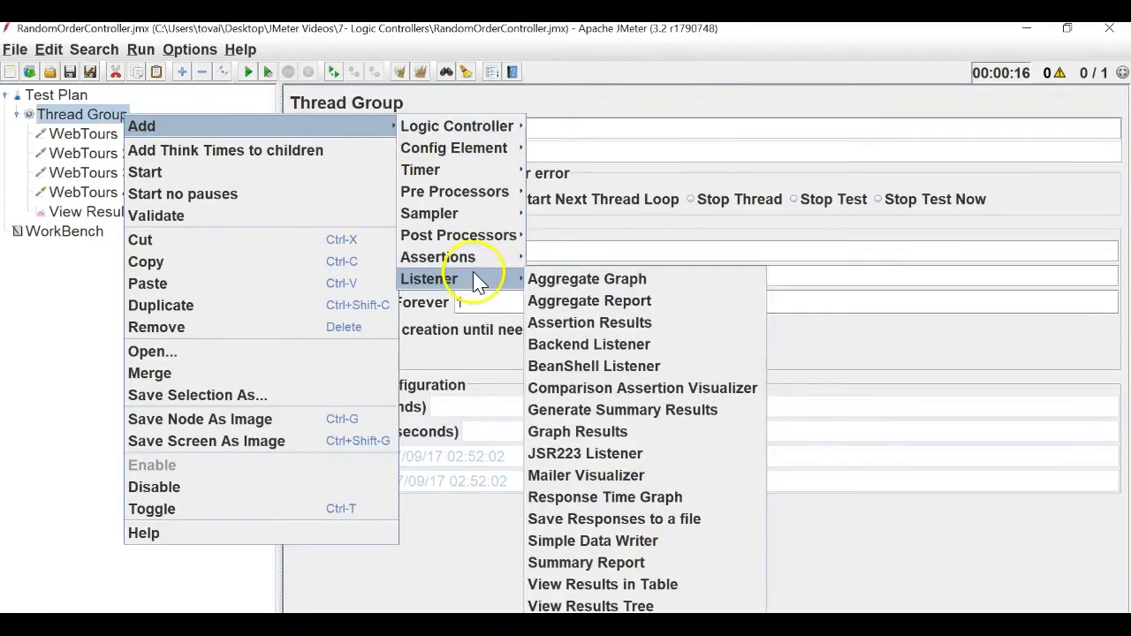
{"action": "mouse_move", "coordinate": [456, 126]}
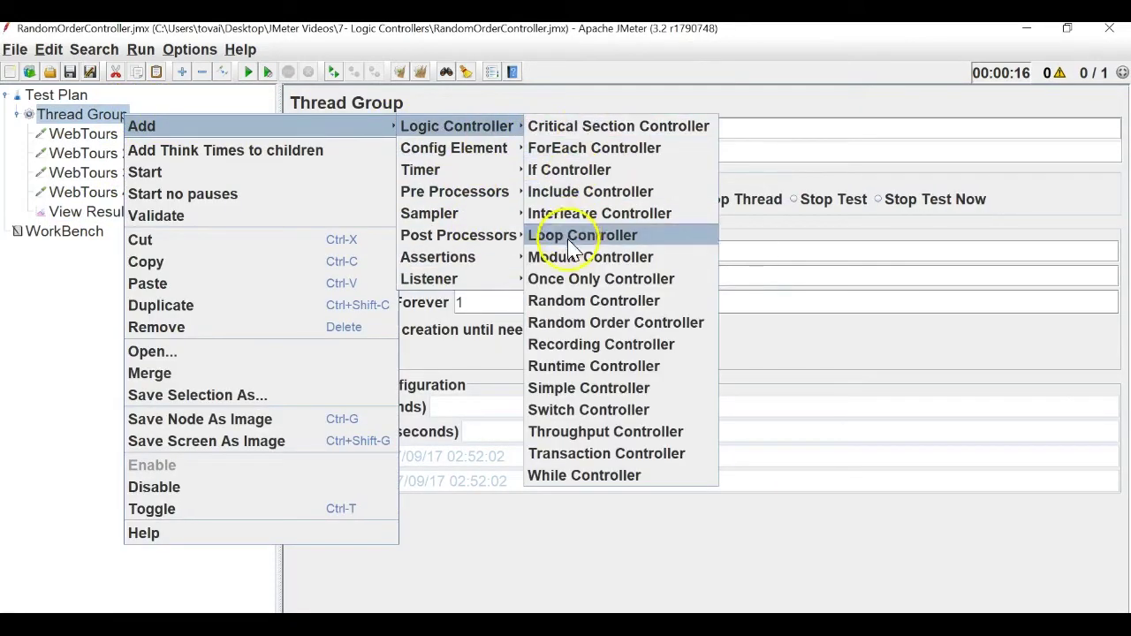
{"action": "left_click", "coordinate": [576, 322]}
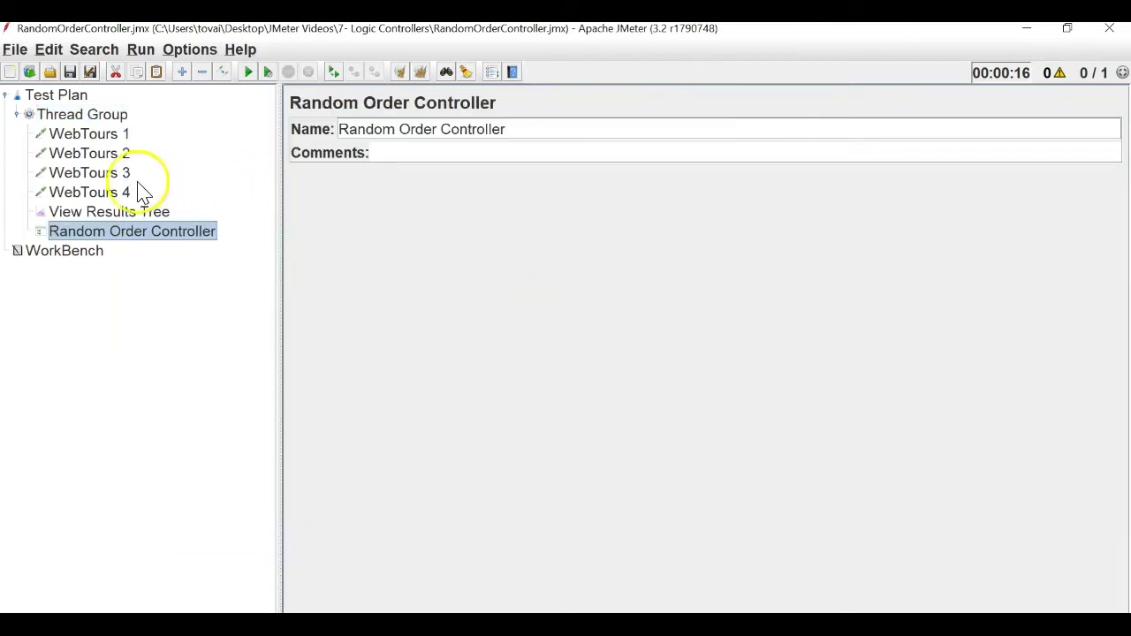
{"action": "left_click_drag", "start_coordinate": [126, 239], "coordinate": [117, 130]}
- Move the WebTours 1 to WebTours 4 requests into the Random Order Controller and expand it to show them
{"action": "left_click", "coordinate": [126, 152]}
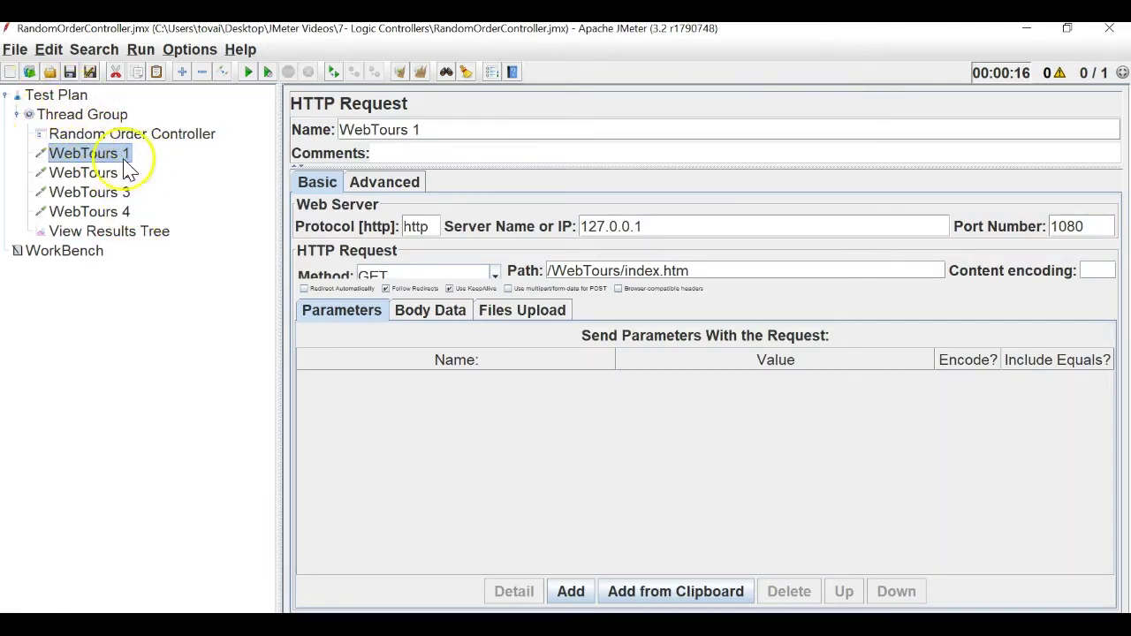
{"action": "left_click", "coordinate": [126, 213], "text": "shift"}
{"action": "left_click_drag", "start_coordinate": [109, 154], "coordinate": [179, 136]}
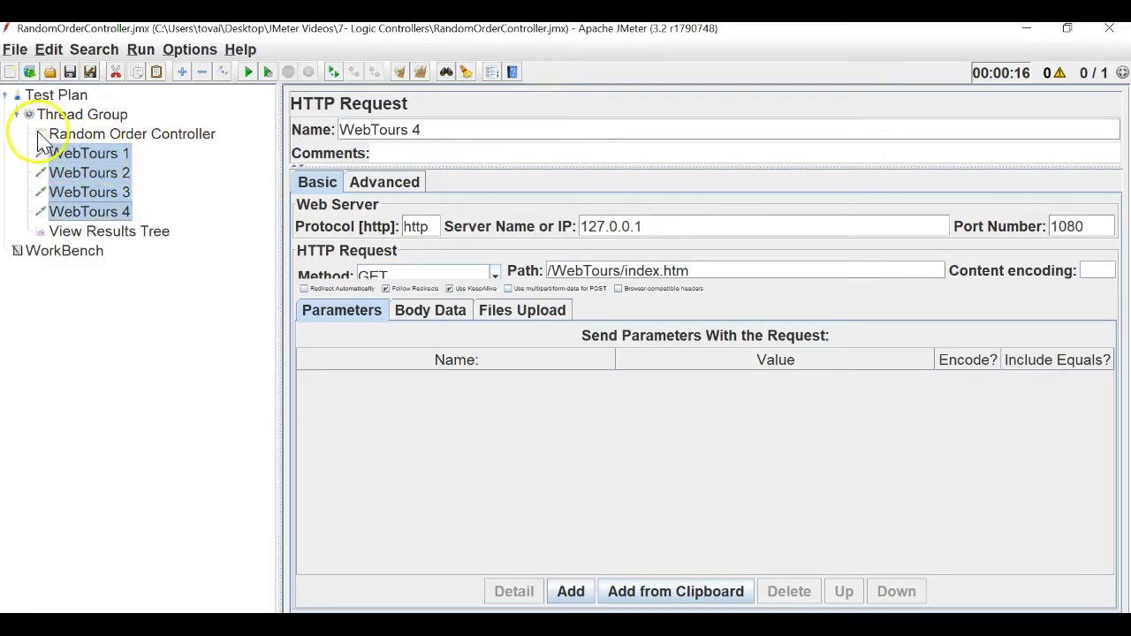
{"action": "left_click", "coordinate": [80, 137]}
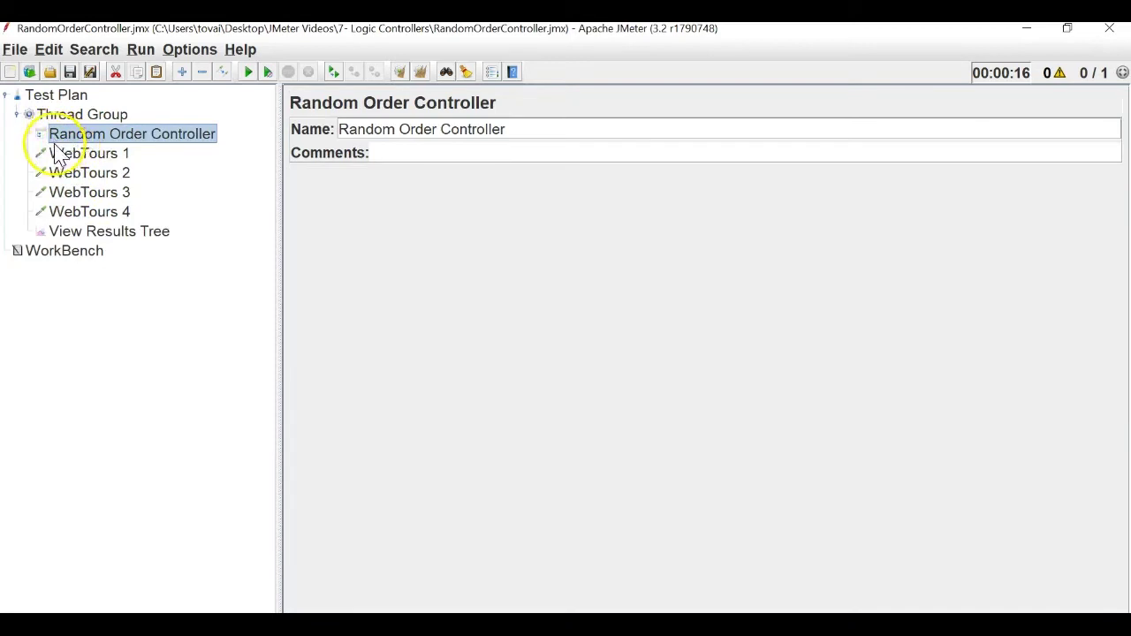
{"action": "left_click", "coordinate": [60, 157]}
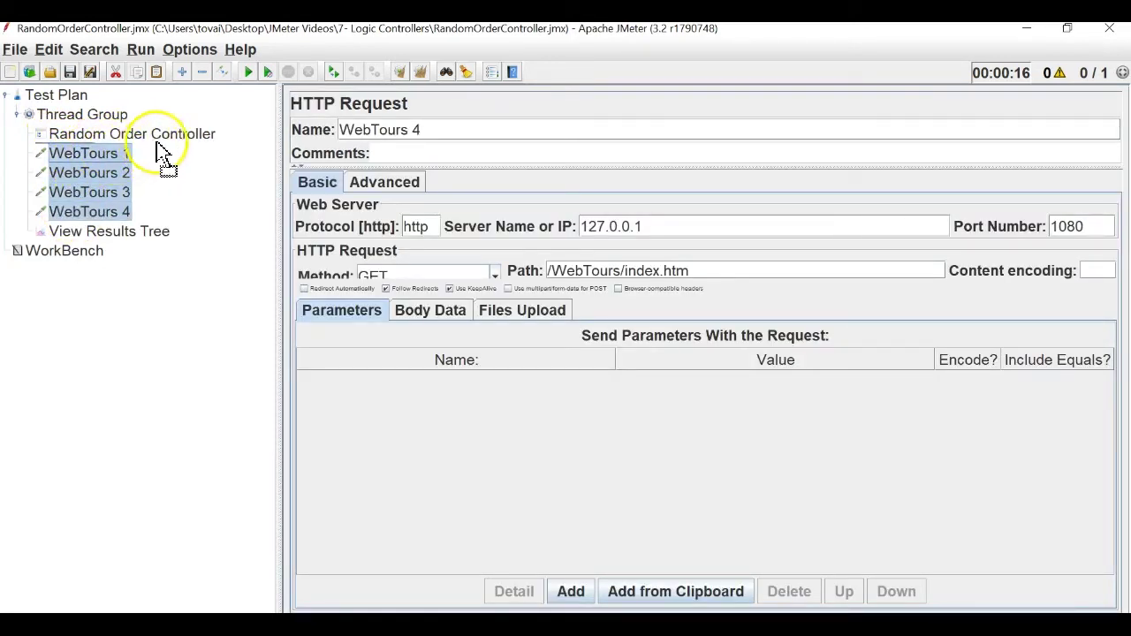
{"action": "left_click_drag", "start_coordinate": [157, 144], "coordinate": [164, 138]}
{"action": "left_click", "coordinate": [32, 134]}
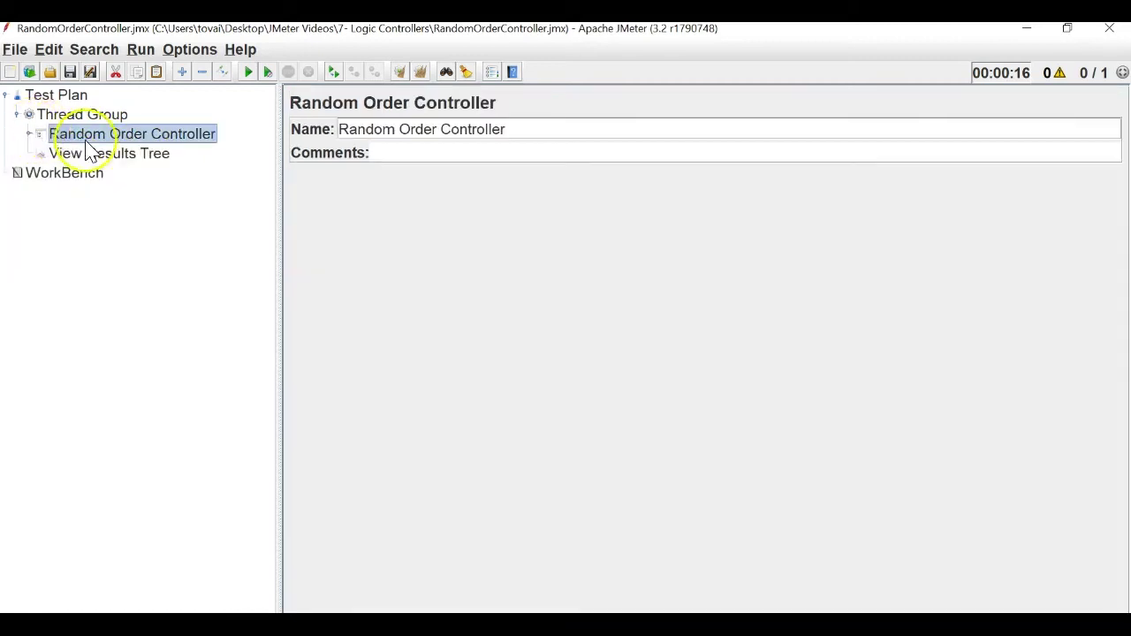
{"action": "left_click", "coordinate": [28, 135]}
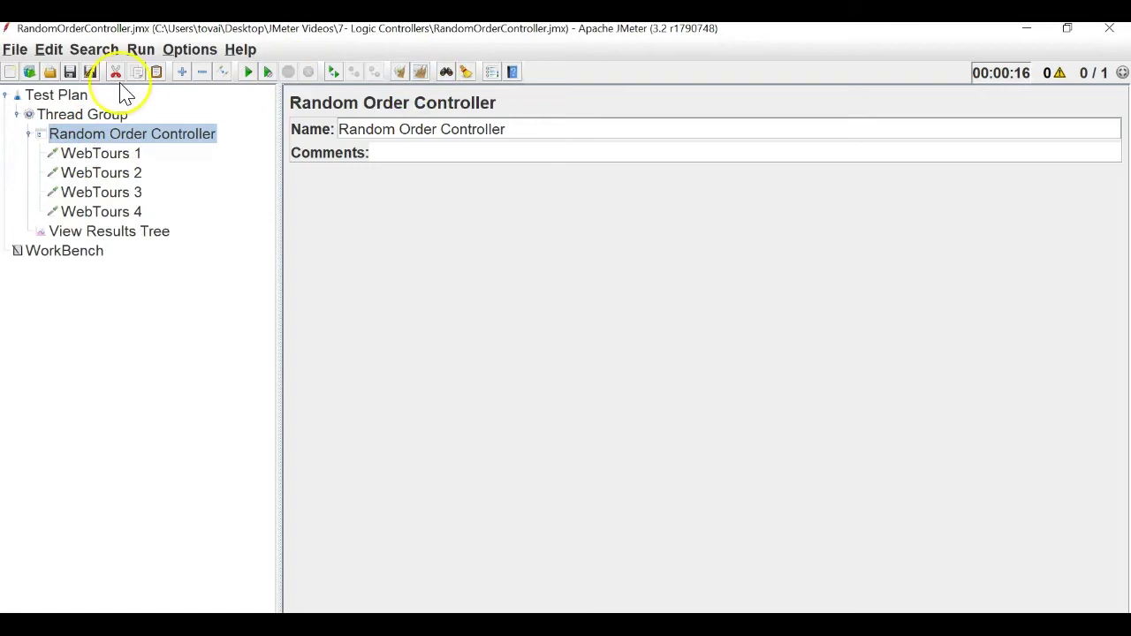
- Run the test plan and inspect the request order and the first two samples in the View Results Tree
{"action": "left_click", "coordinate": [247, 72]}
{"action": "left_click", "coordinate": [117, 233]}
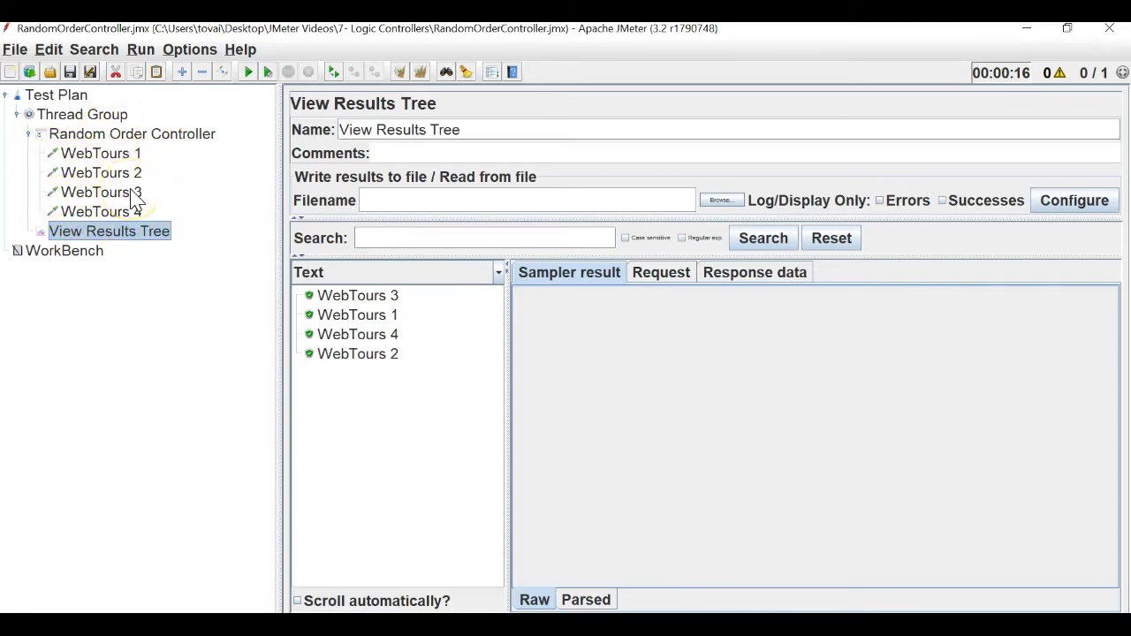
{"action": "left_click", "coordinate": [393, 302]}
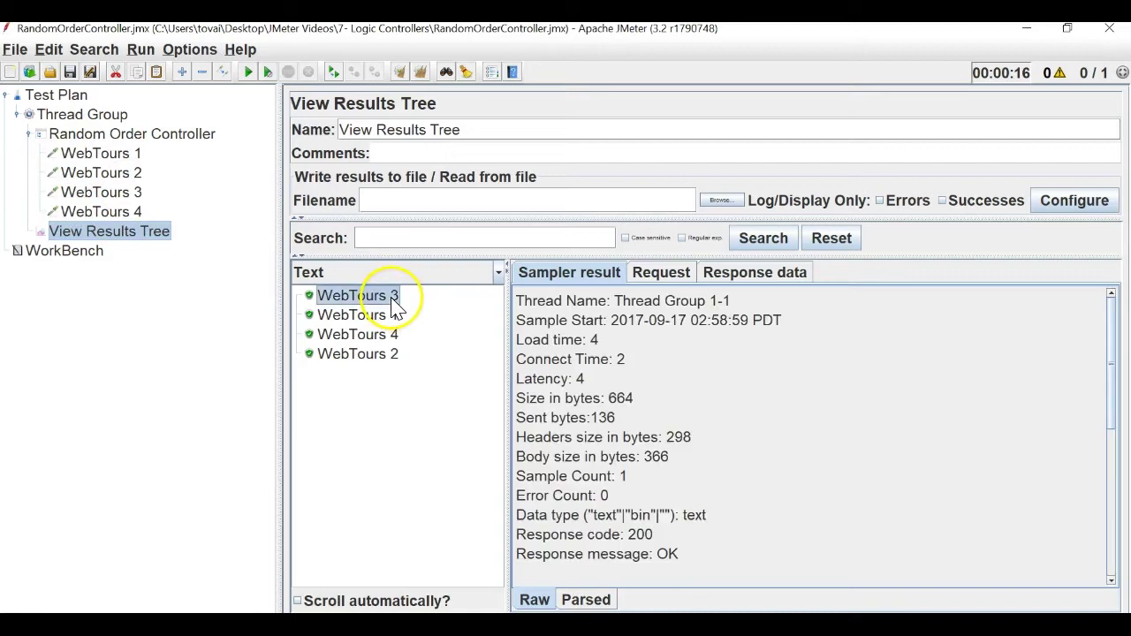
{"action": "left_click", "coordinate": [397, 316]}
- Clear the results and rerun the test plan three times to compare the request order, finishing on the Random Order Controller
{"action": "left_click", "coordinate": [421, 74]}
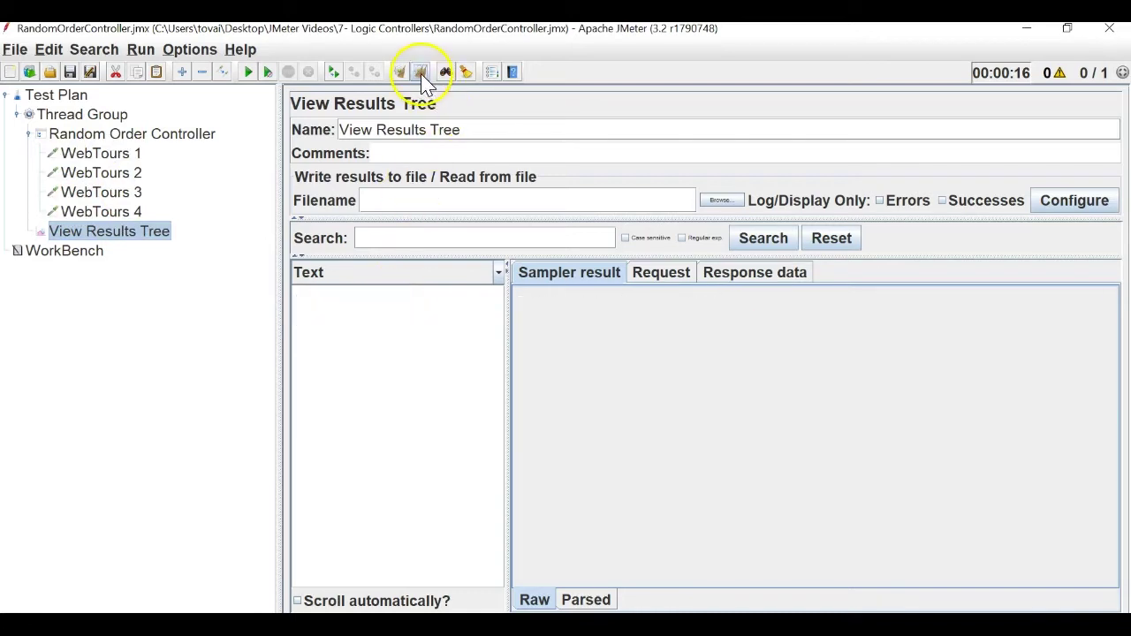
{"action": "left_click", "coordinate": [248, 71]}
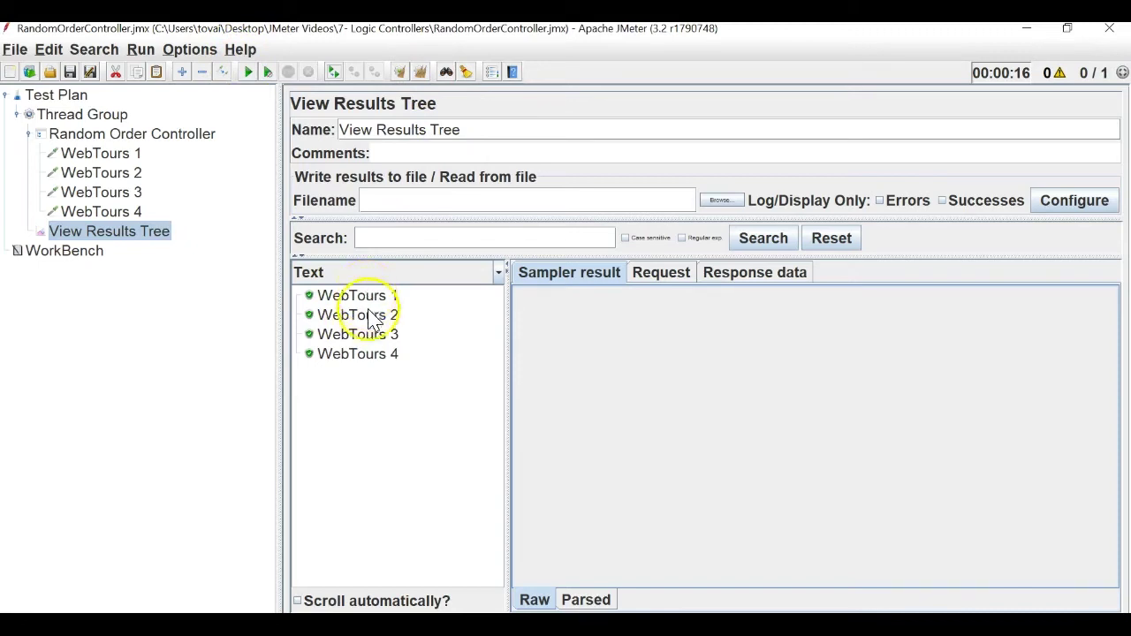
{"action": "left_click", "coordinate": [422, 74]}
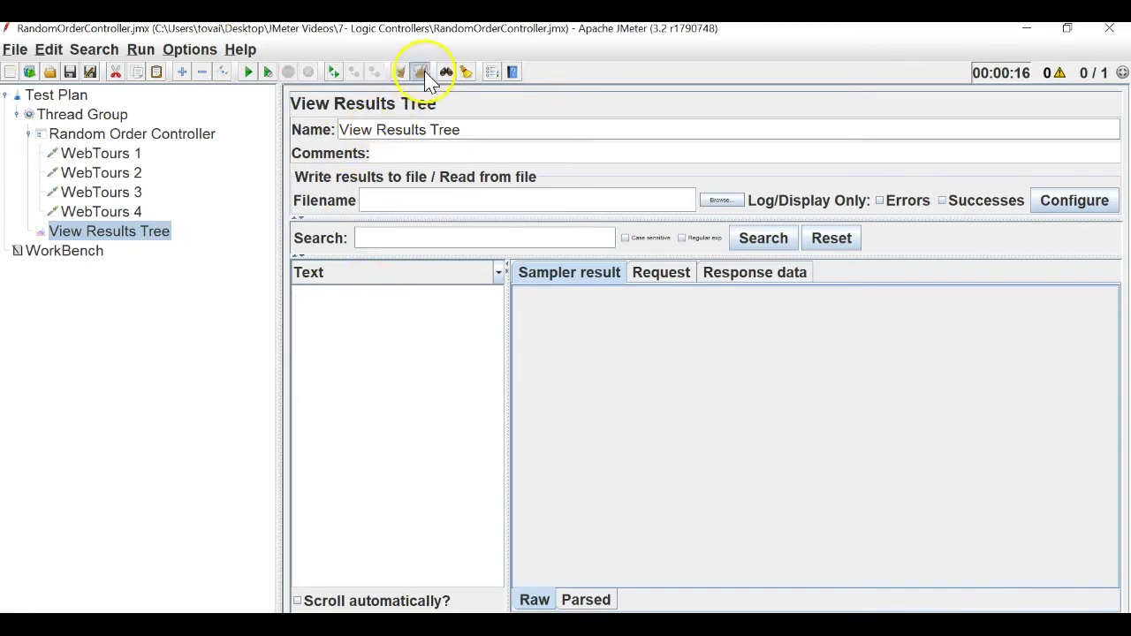
{"action": "left_click", "coordinate": [248, 71]}
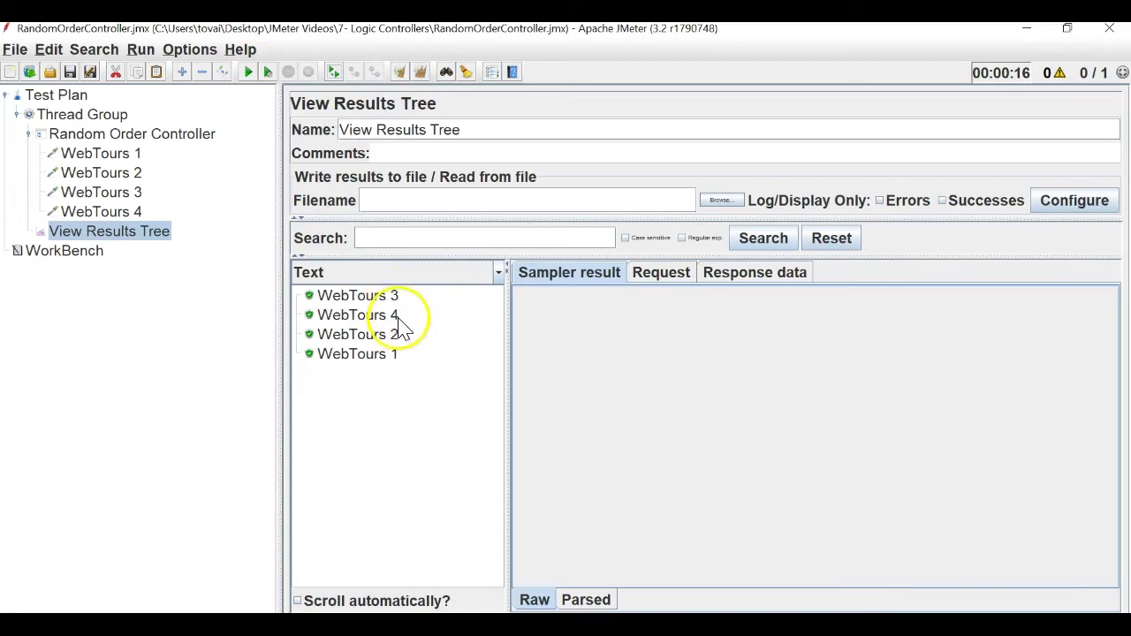
{"action": "left_click", "coordinate": [422, 74]}
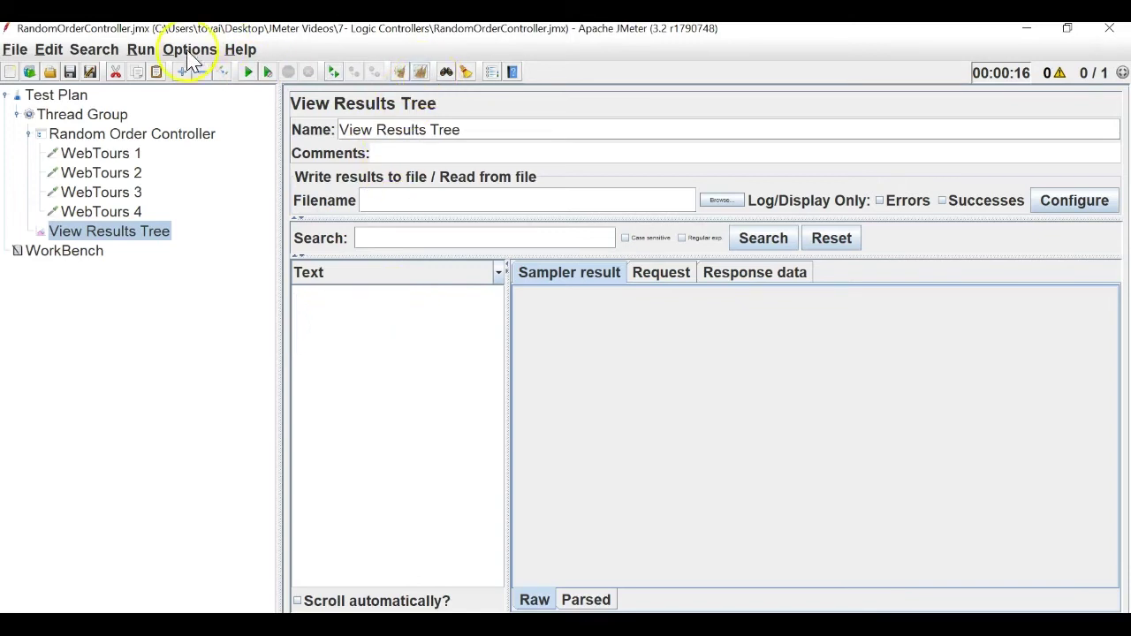
{"action": "left_click", "coordinate": [247, 74]}
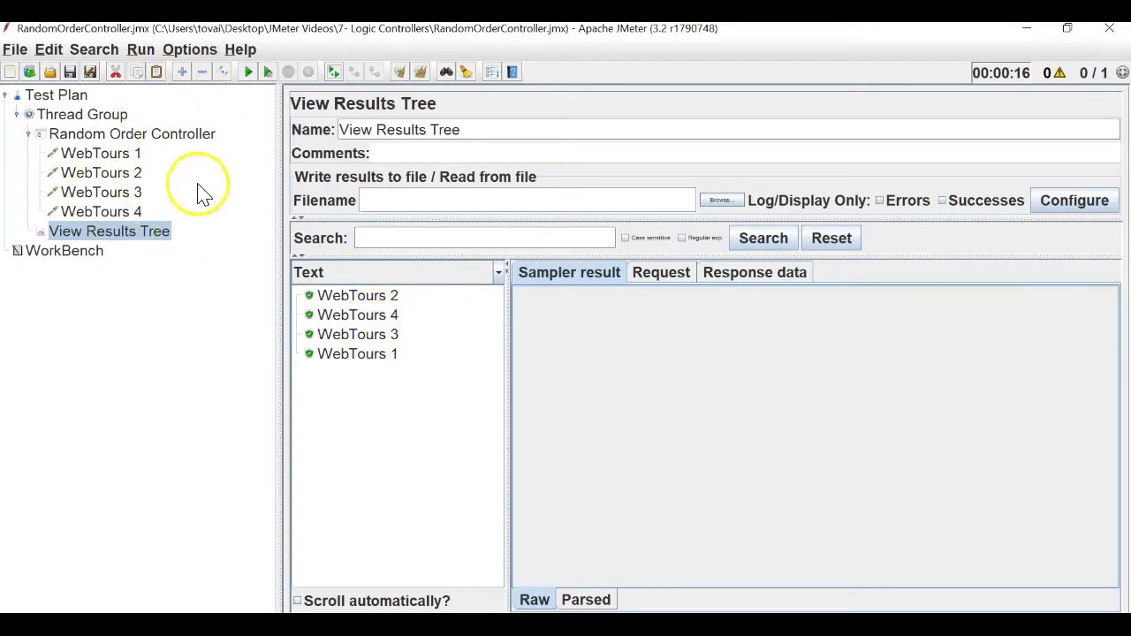
{"action": "left_click", "coordinate": [72, 137]}
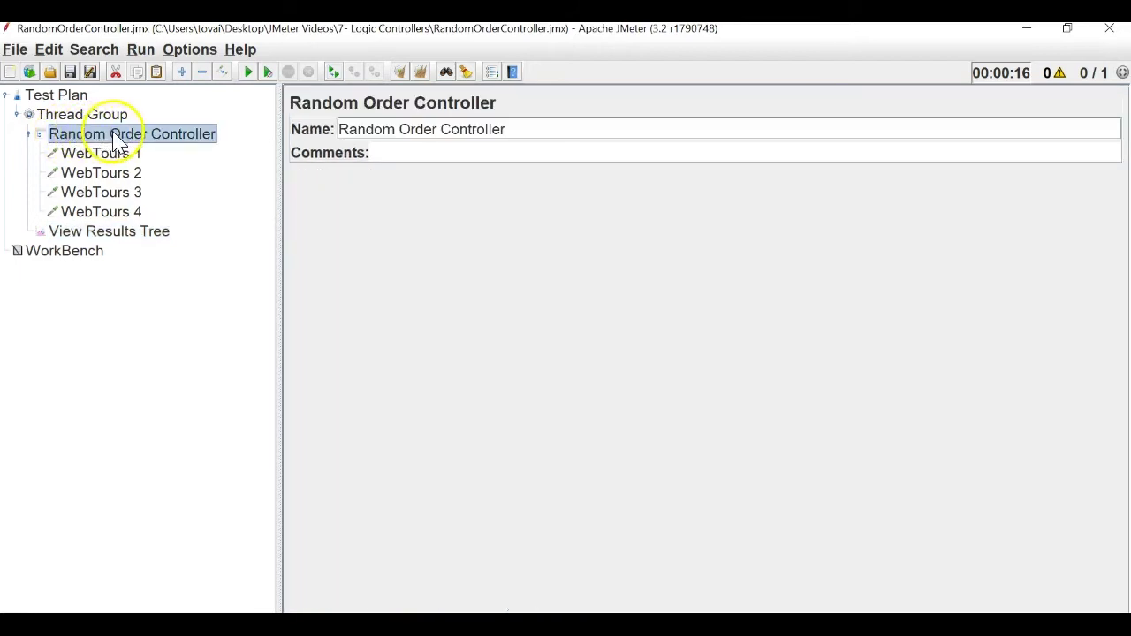
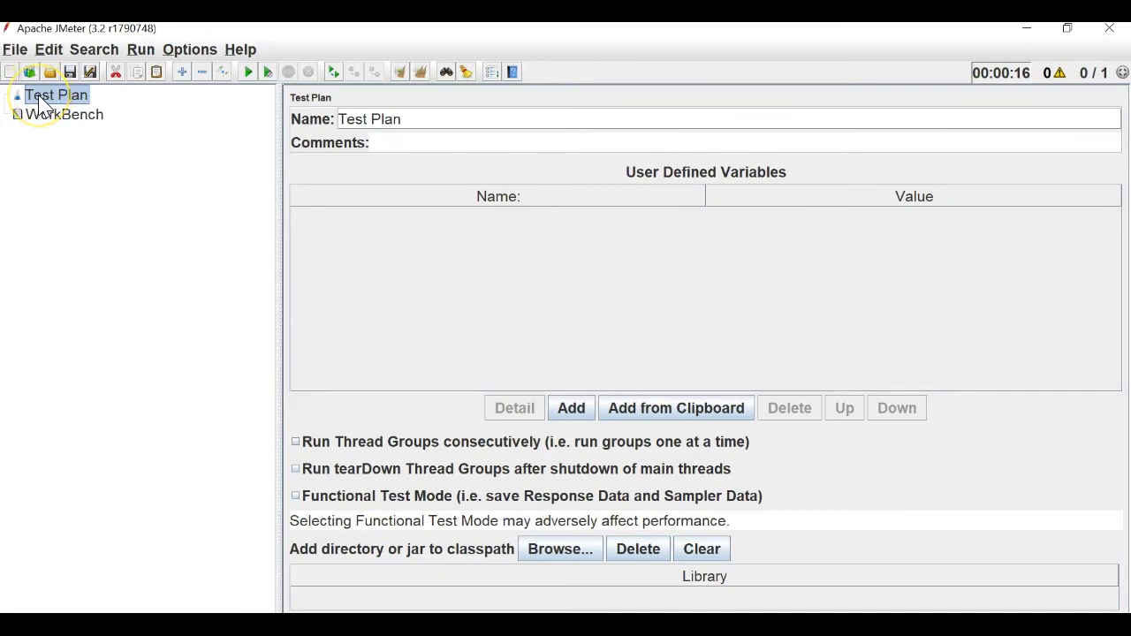
- Add a Thread Group to the empty Test Plan and an HTTP Request sampler inside it
{"action": "right_click", "coordinate": [41, 103]}
{"action": "mouse_move", "coordinate": [125, 106]}
{"action": "mouse_move", "coordinate": [305, 110]}
{"action": "left_click", "coordinate": [419, 113]}
{"action": "right_click", "coordinate": [102, 114]}
{"action": "mouse_move", "coordinate": [265, 122]}
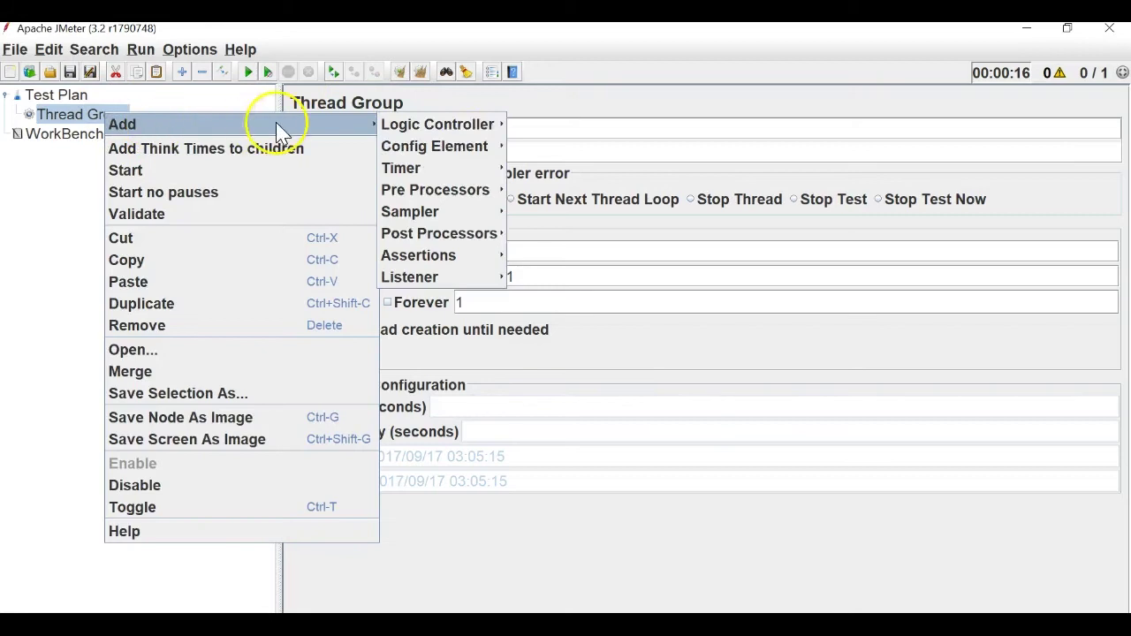
{"action": "mouse_move", "coordinate": [460, 212]}
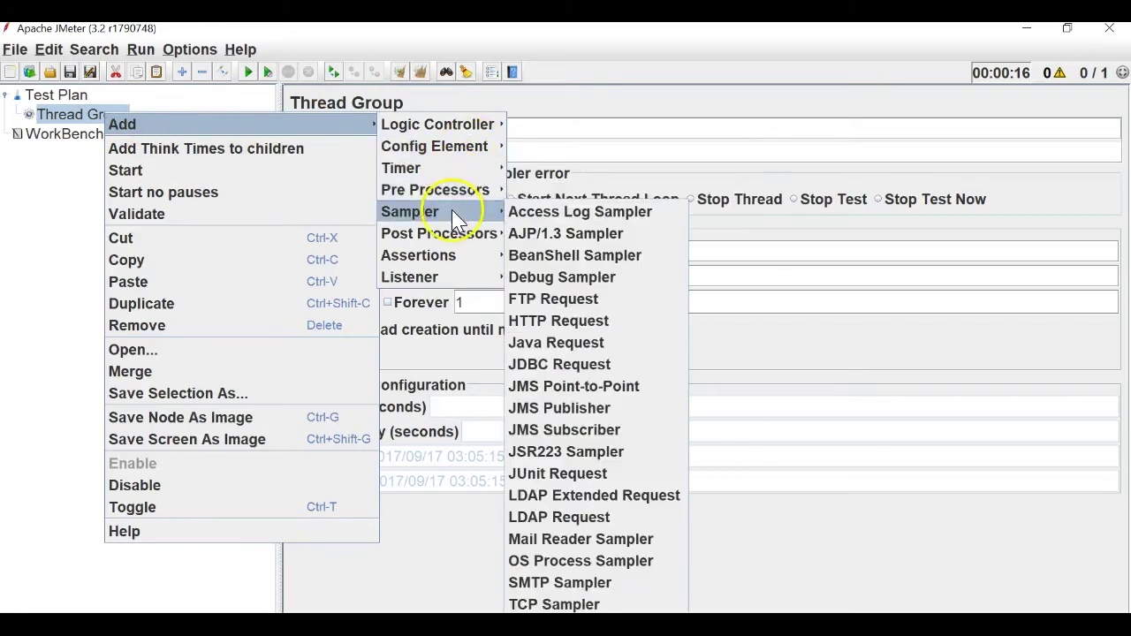
{"action": "left_click", "coordinate": [548, 327]}
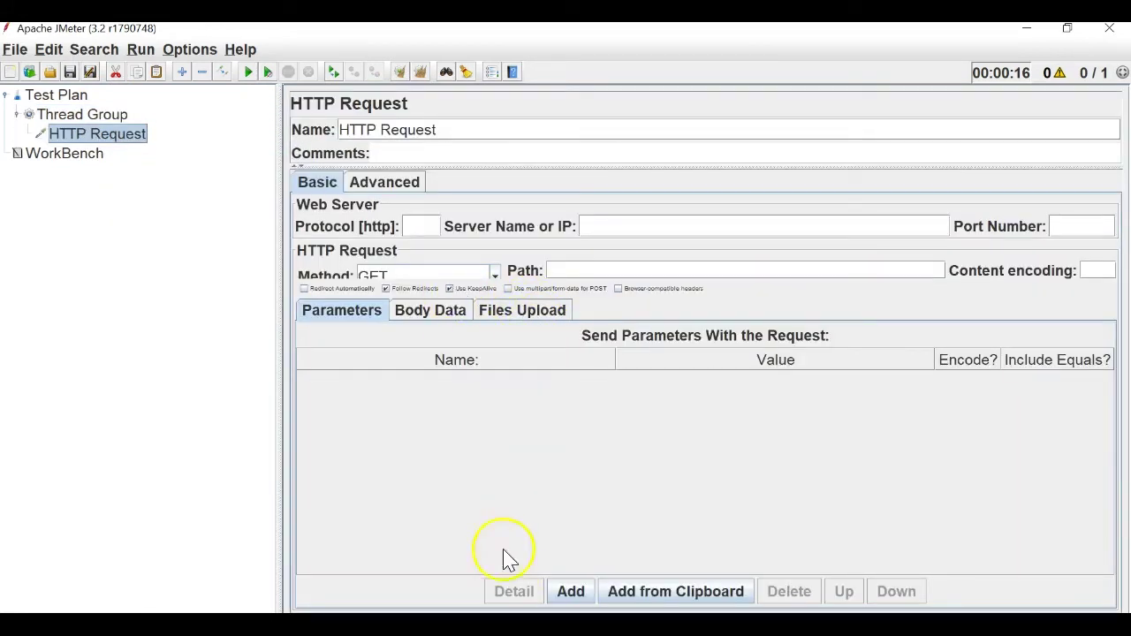
{"action": "left_click", "coordinate": [521, 623]}
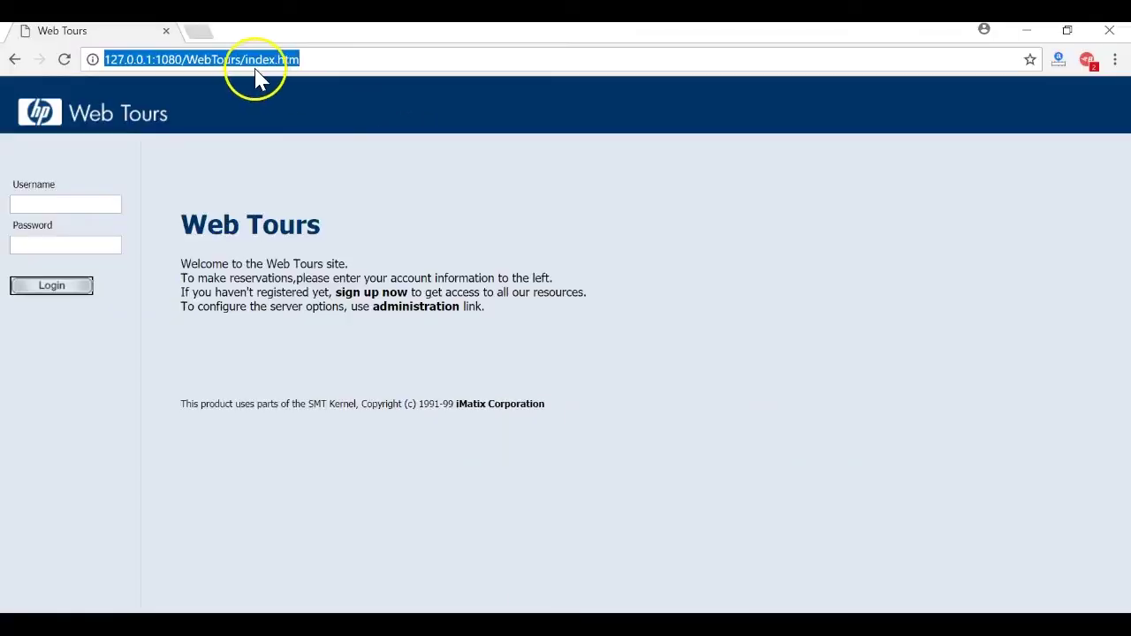
{"action": "key", "text": "alt+Tab"}
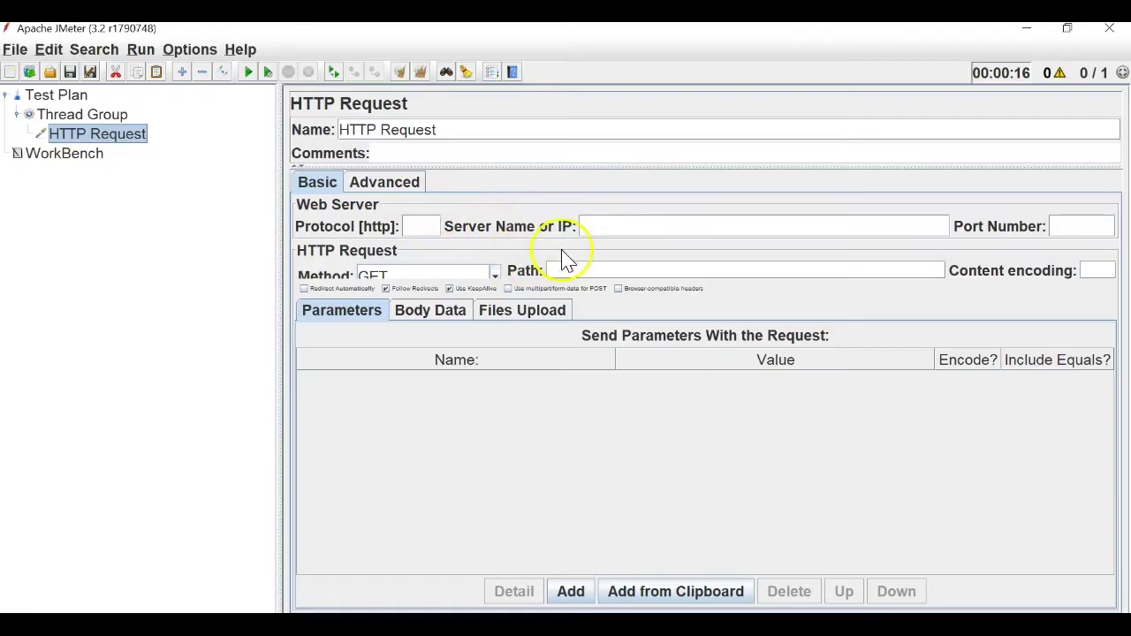
{"action": "left_click", "coordinate": [593, 228]}
{"action": "type", "text": "http://127.0.0.1:1080/WebTours/index.htm"}
{"action": "left_click_drag", "start_coordinate": [618, 227], "coordinate": [494, 226]}
{"action": "key", "text": "BackSpace"}
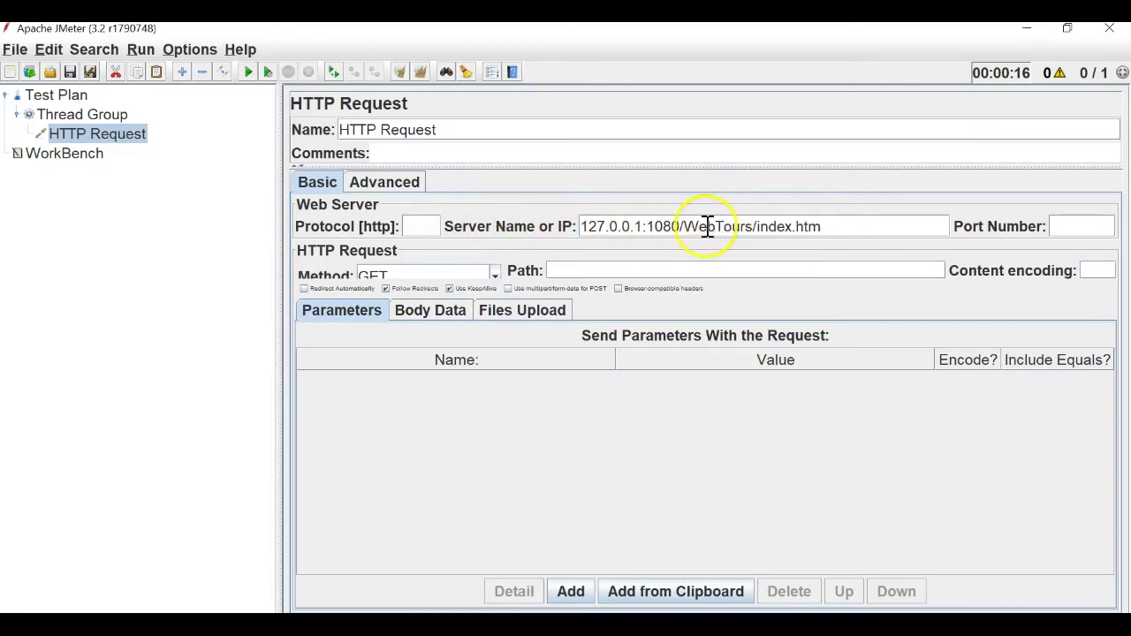
- Split the pasted address into server 127.0.0.1, port number 1080 and path /WebTours/index.htm
{"action": "left_click_drag", "start_coordinate": [682, 226], "coordinate": [871, 239]}
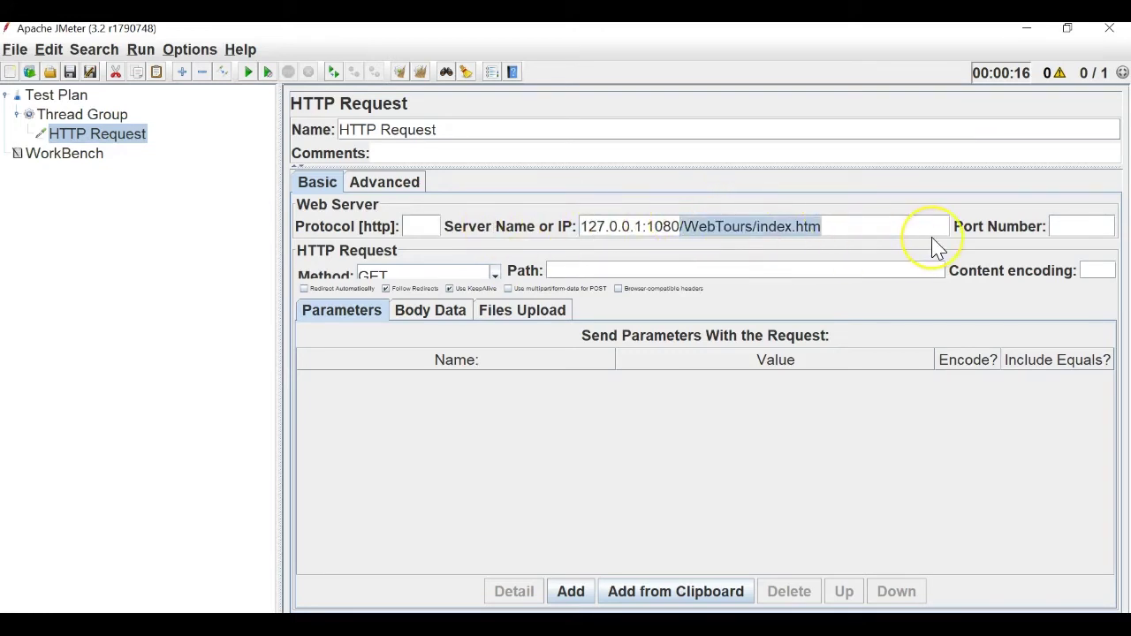
{"action": "key", "text": "ctrl+x"}
{"action": "left_click", "coordinate": [591, 269]}
{"action": "key", "text": "ctrl+v"}
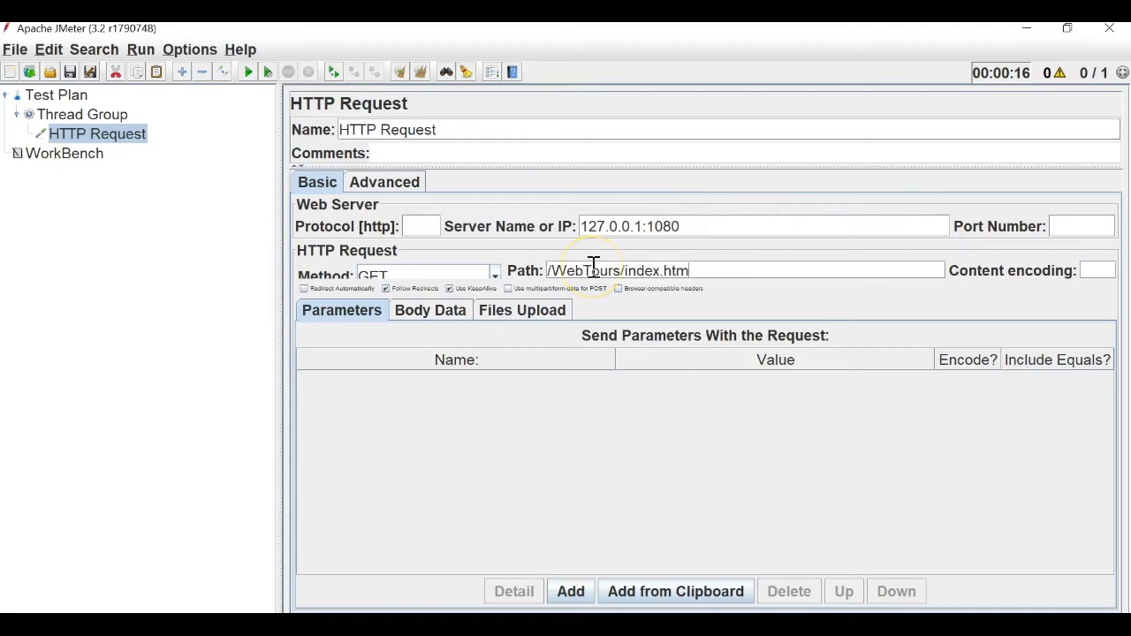
{"action": "left_click_drag", "start_coordinate": [652, 226], "coordinate": [681, 227]}
{"action": "left_click", "coordinate": [645, 231]}
{"action": "key", "text": "BackSpace"}
{"action": "left_click", "coordinate": [1087, 227]}
{"action": "key", "text": "ctrl+v"}
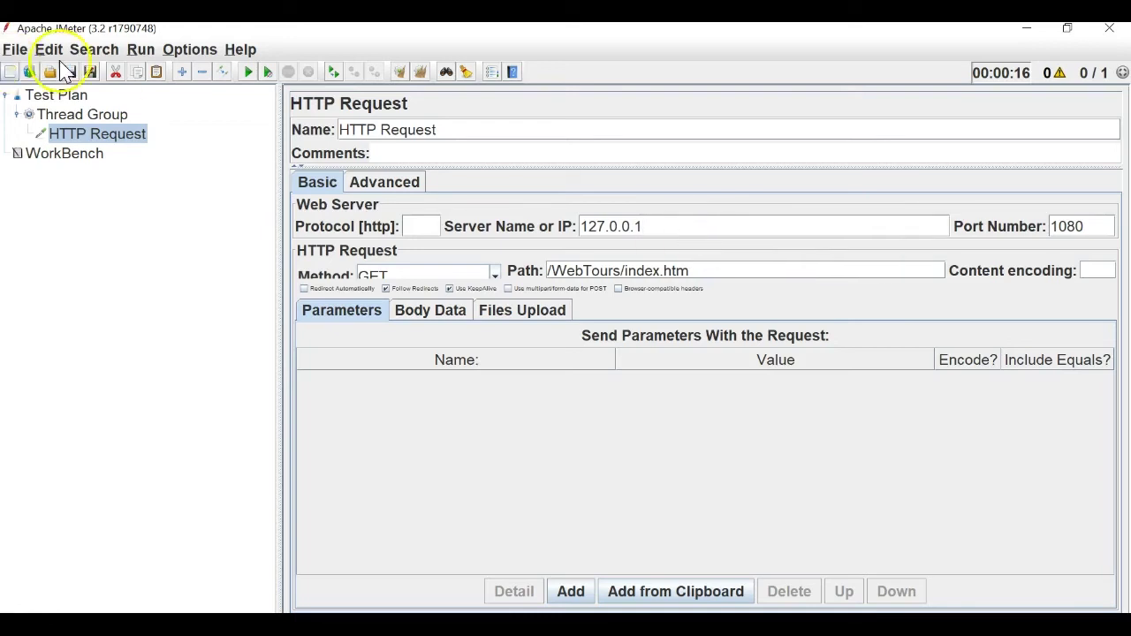
- Add an If Controller to the Thread Group, move the HTTP Request inside it and collapse the controller
{"action": "left_click", "coordinate": [76, 121]}
{"action": "right_click", "coordinate": [72, 114]}
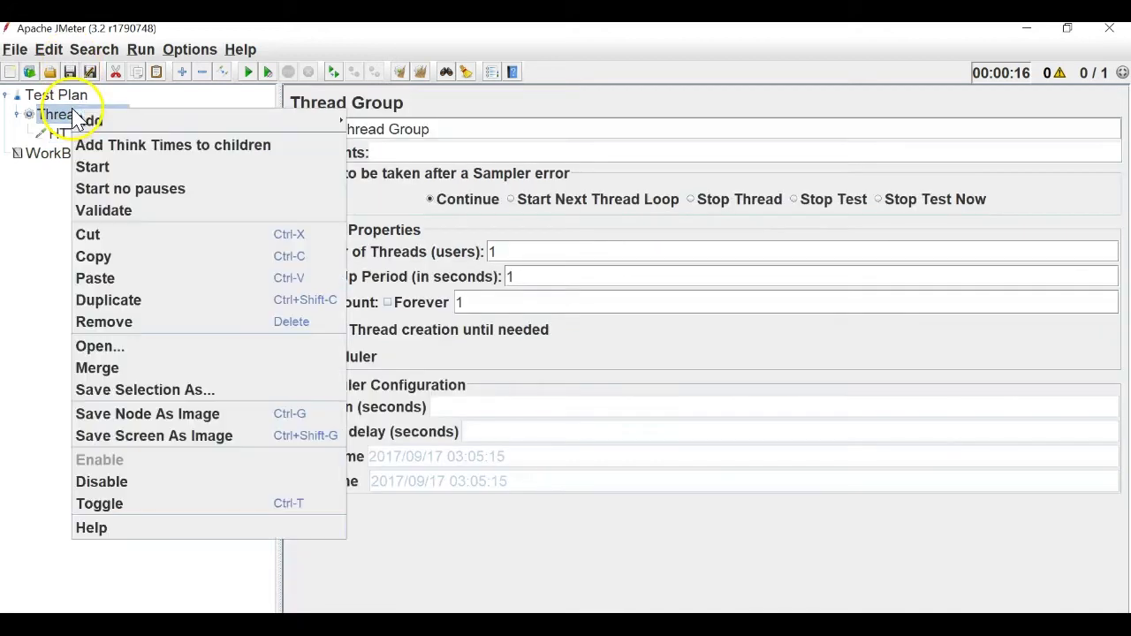
{"action": "mouse_move", "coordinate": [204, 117]}
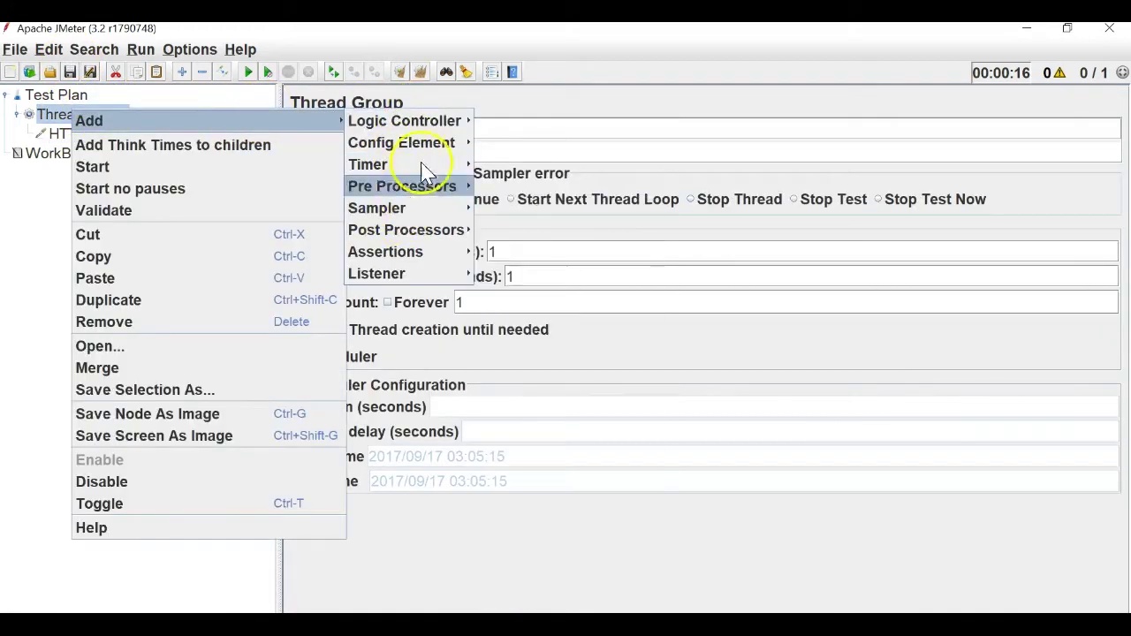
{"action": "mouse_move", "coordinate": [415, 120]}
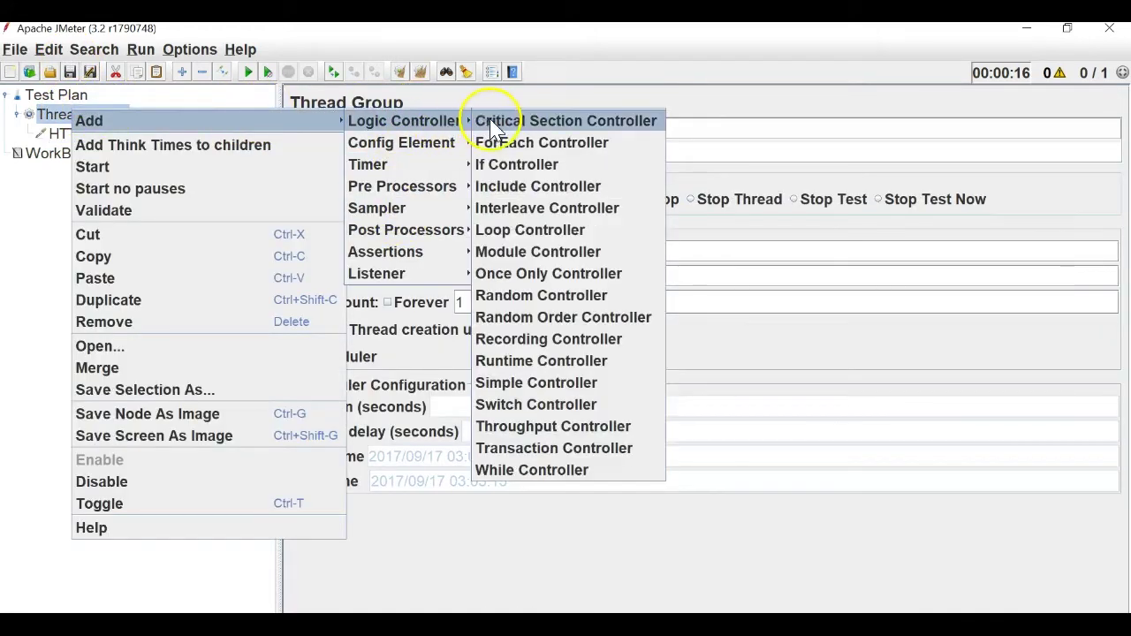
{"action": "left_click", "coordinate": [513, 166]}
{"action": "left_click", "coordinate": [95, 137]}
{"action": "mouse_move", "coordinate": [97, 146]}
{"action": "left_mouse_down"}
{"action": "mouse_move", "coordinate": [131, 151]}
{"action": "mouse_move", "coordinate": [112, 156]}
{"action": "left_mouse_up"}
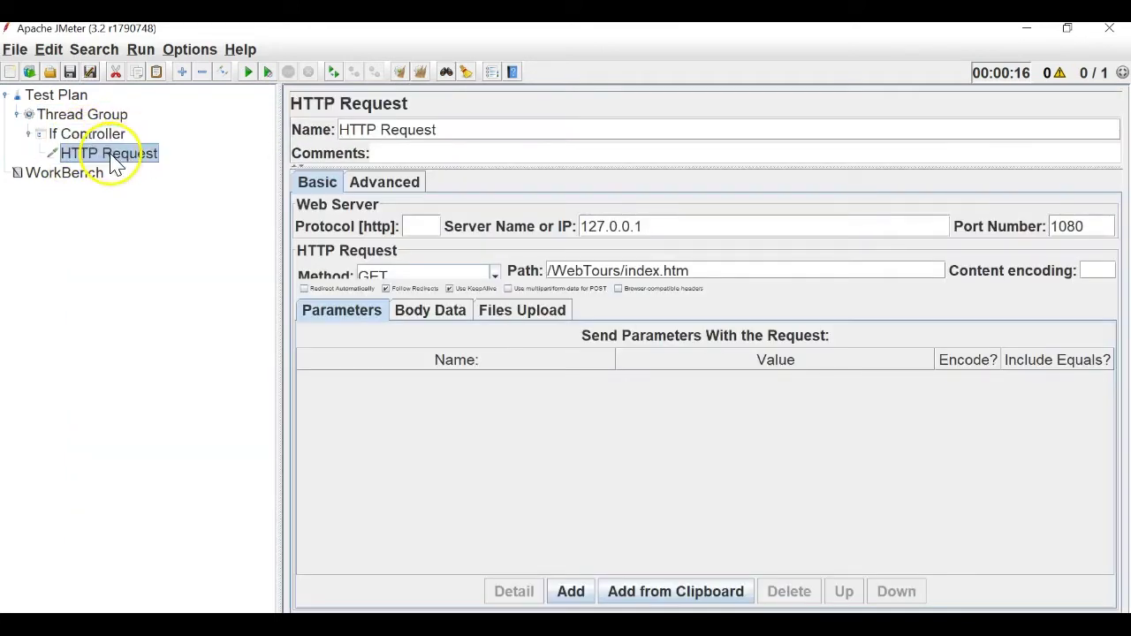
{"action": "left_click", "coordinate": [30, 134]}
- Add a View Results Tree listener to the Thread Group
{"action": "right_click", "coordinate": [65, 118]}
{"action": "mouse_move", "coordinate": [230, 133]}
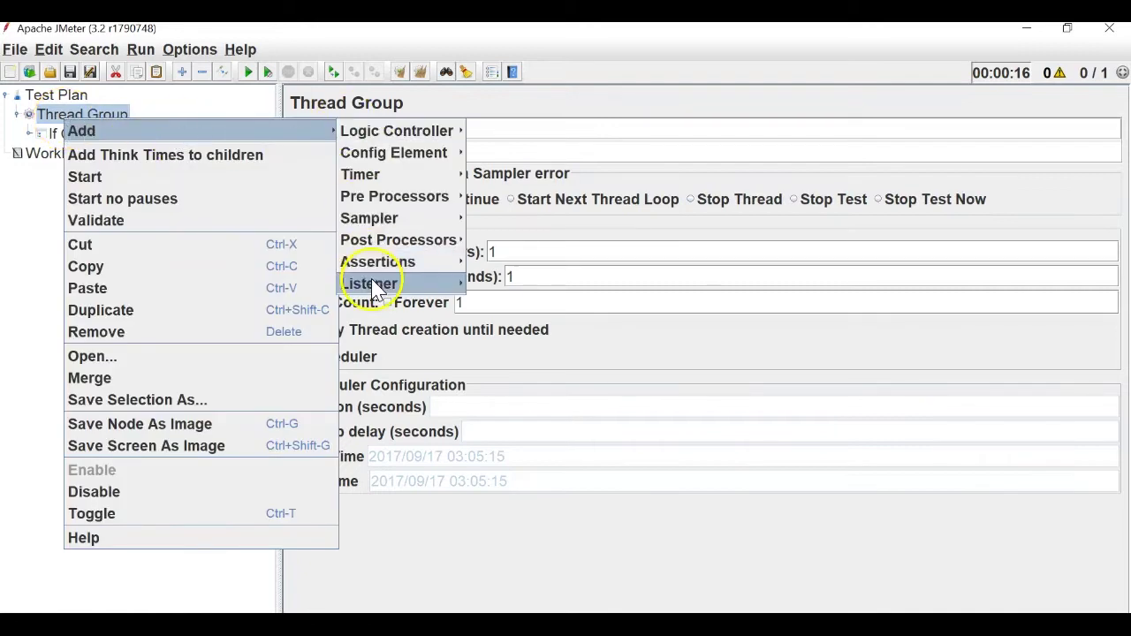
{"action": "mouse_move", "coordinate": [380, 283]}
{"action": "left_click", "coordinate": [534, 609]}
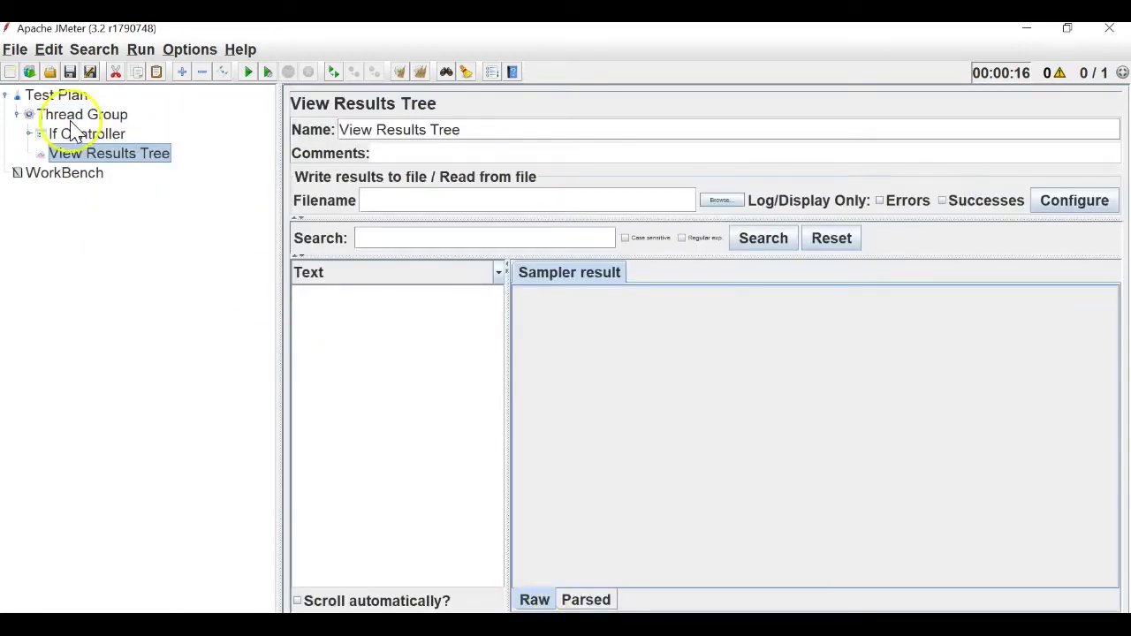
- Save the test plan as IfControllers.jmx in the 7- Logic Controllers folder
{"action": "left_click", "coordinate": [16, 50]}
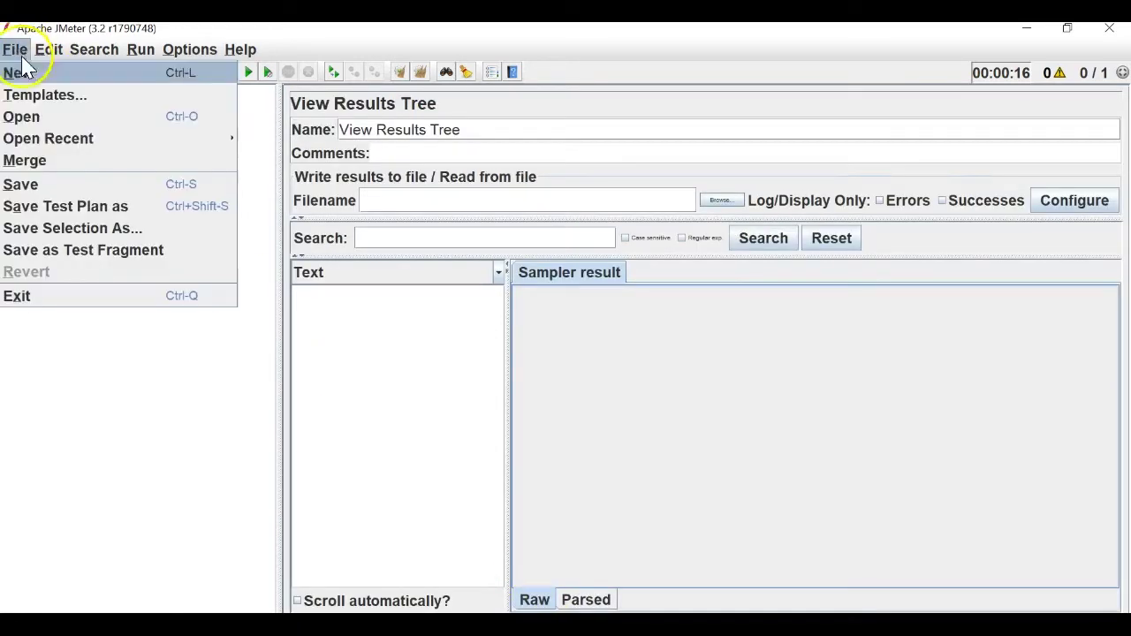
{"action": "left_click", "coordinate": [67, 206]}
{"action": "left_click", "coordinate": [513, 362]}
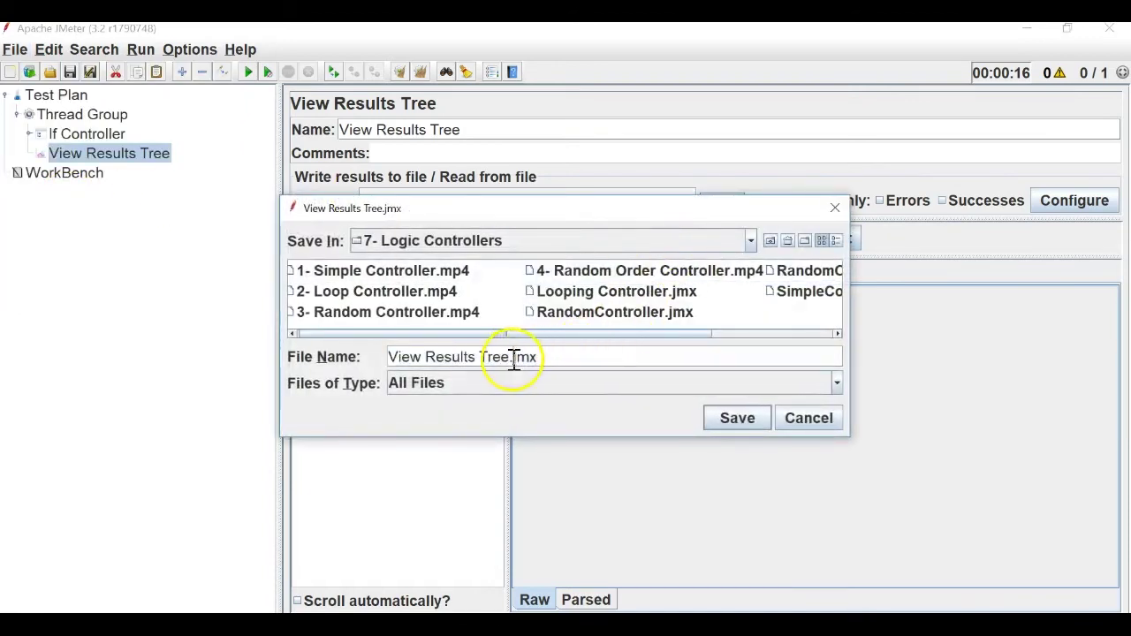
{"action": "left_click_drag", "start_coordinate": [512, 362], "coordinate": [336, 361]}
{"action": "key", "text": "BackSpace"}
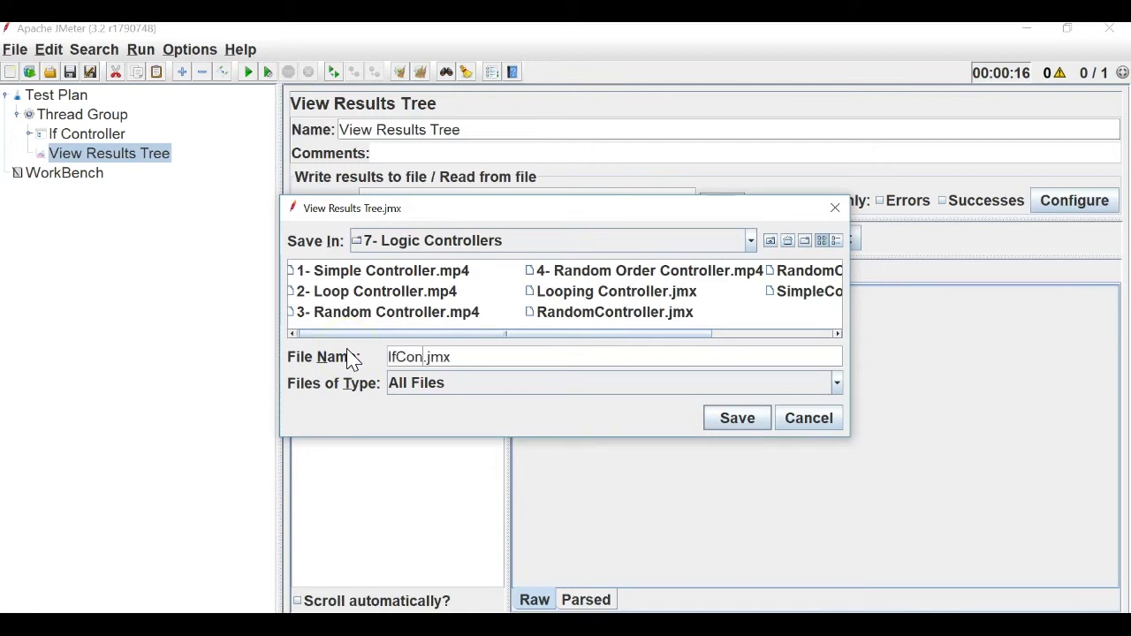
{"action": "type", "text": "IfControllers"}
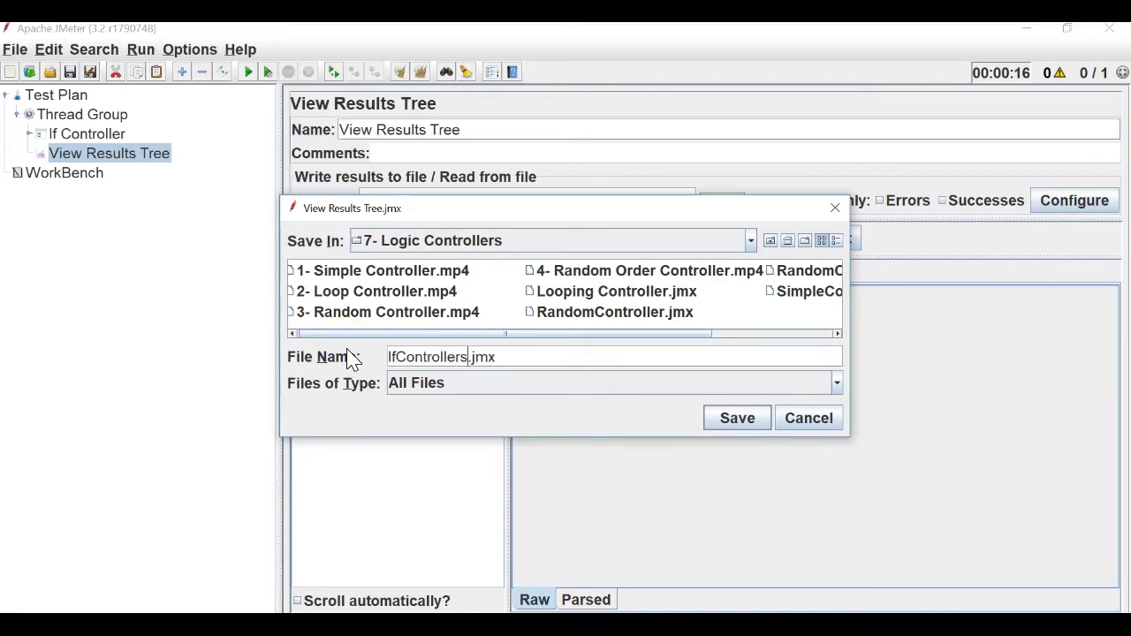
{"action": "key", "text": "Return"}
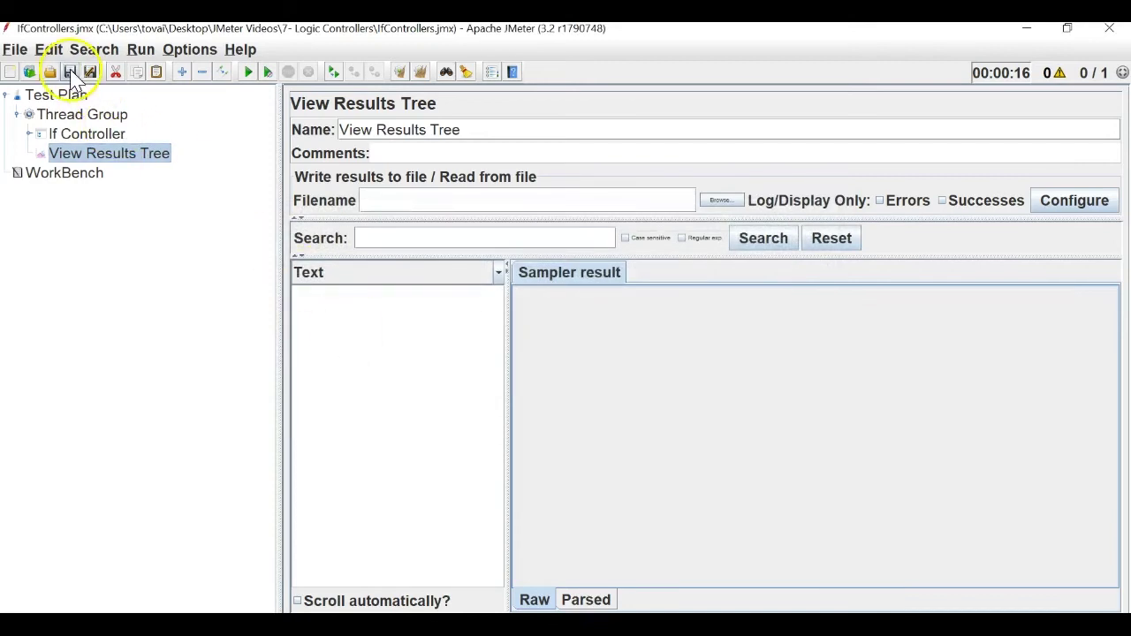
- Examine the If Controller's condition field and options, and the settings of the HTTP Request nested inside it
{"action": "left_click", "coordinate": [84, 134]}
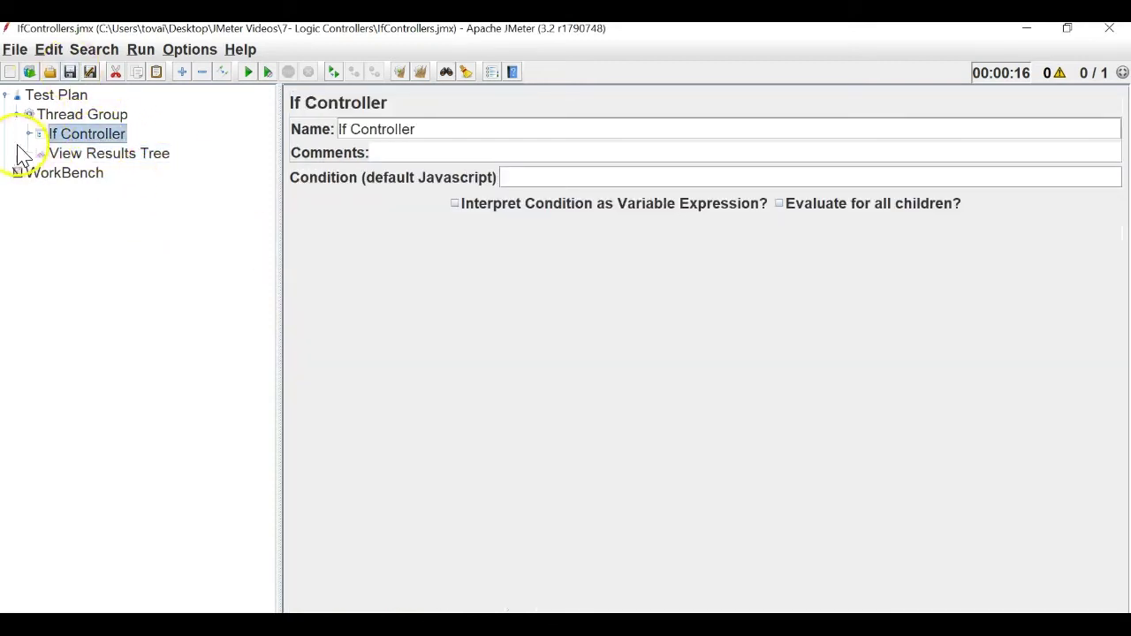
{"action": "left_click", "coordinate": [29, 134]}
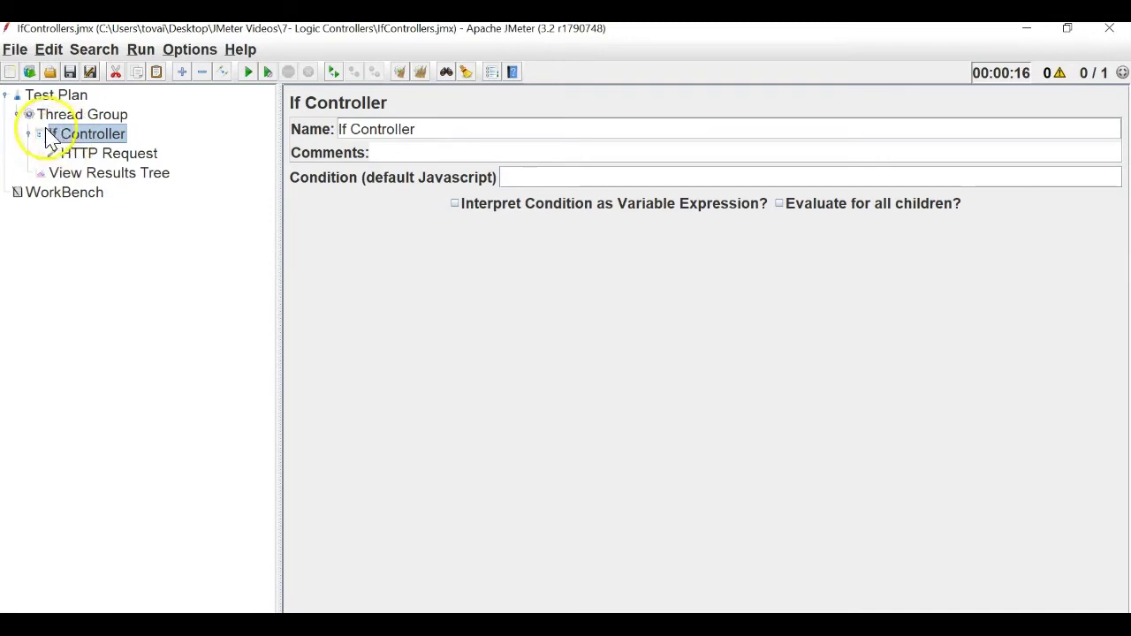
{"action": "left_click", "coordinate": [29, 133]}
{"action": "left_click", "coordinate": [533, 176]}
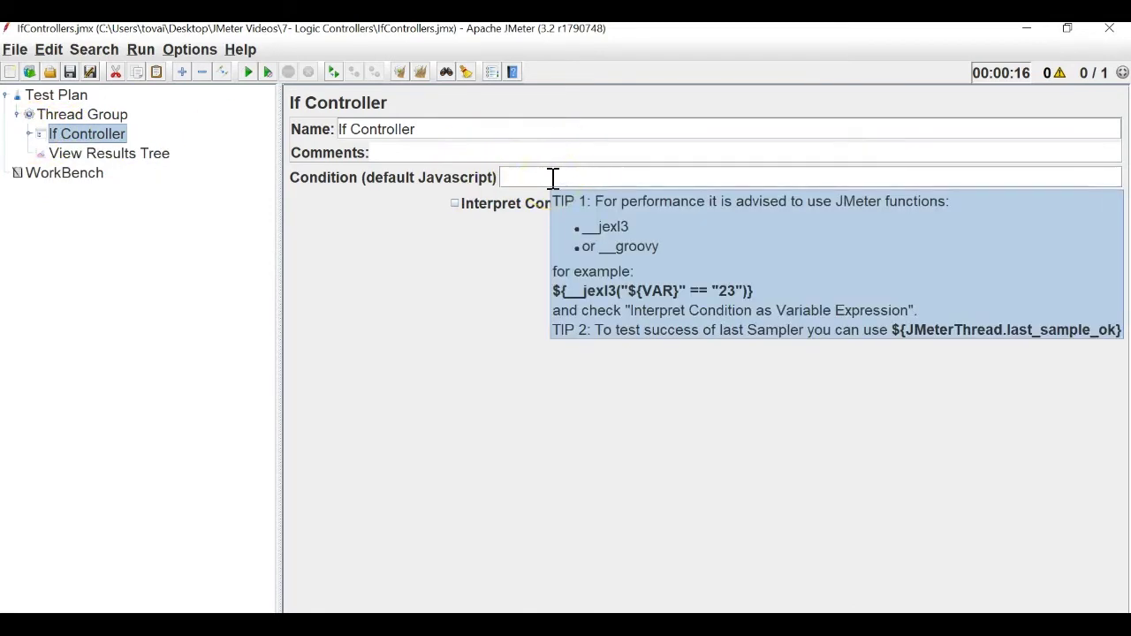
{"action": "left_click", "coordinate": [29, 133]}
{"action": "left_click", "coordinate": [60, 155]}
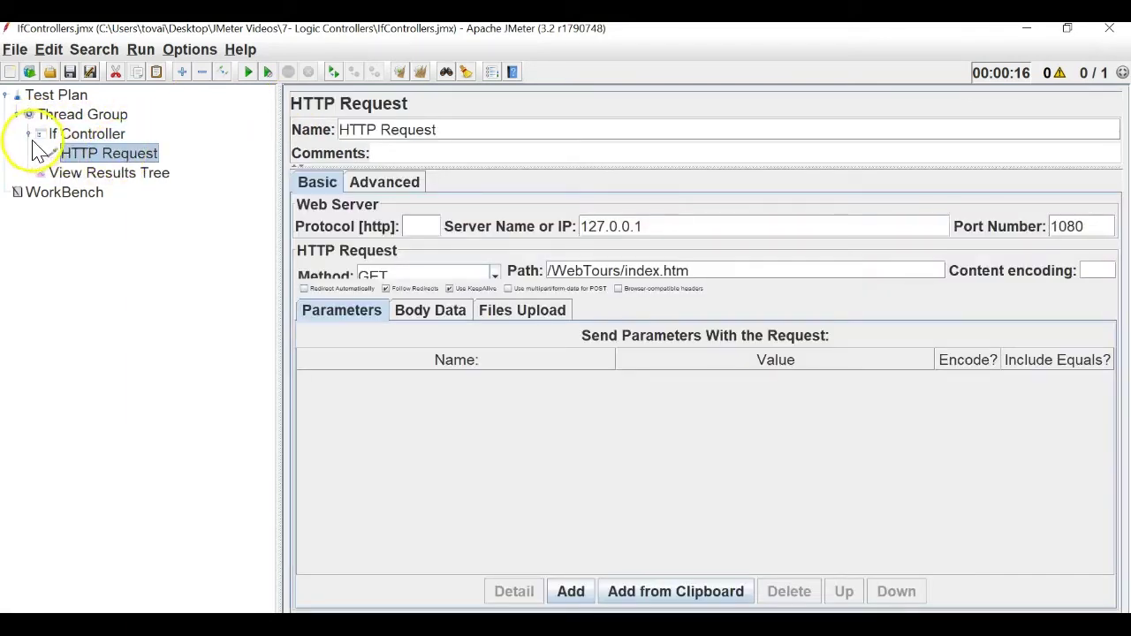
{"action": "left_click", "coordinate": [29, 133]}
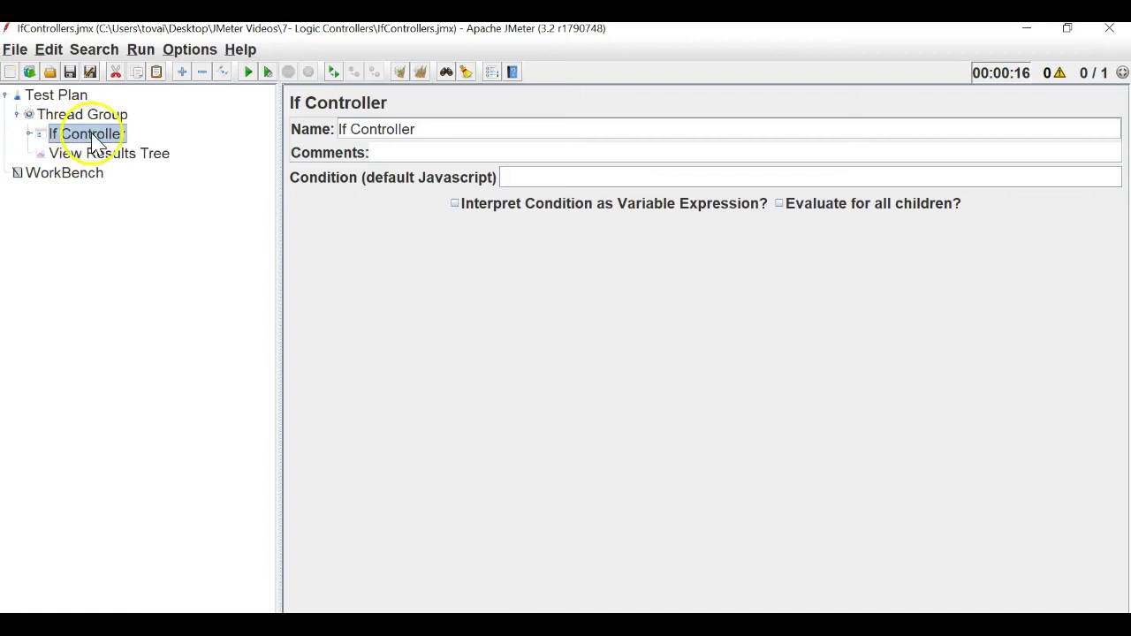
{"action": "left_click", "coordinate": [29, 133]}
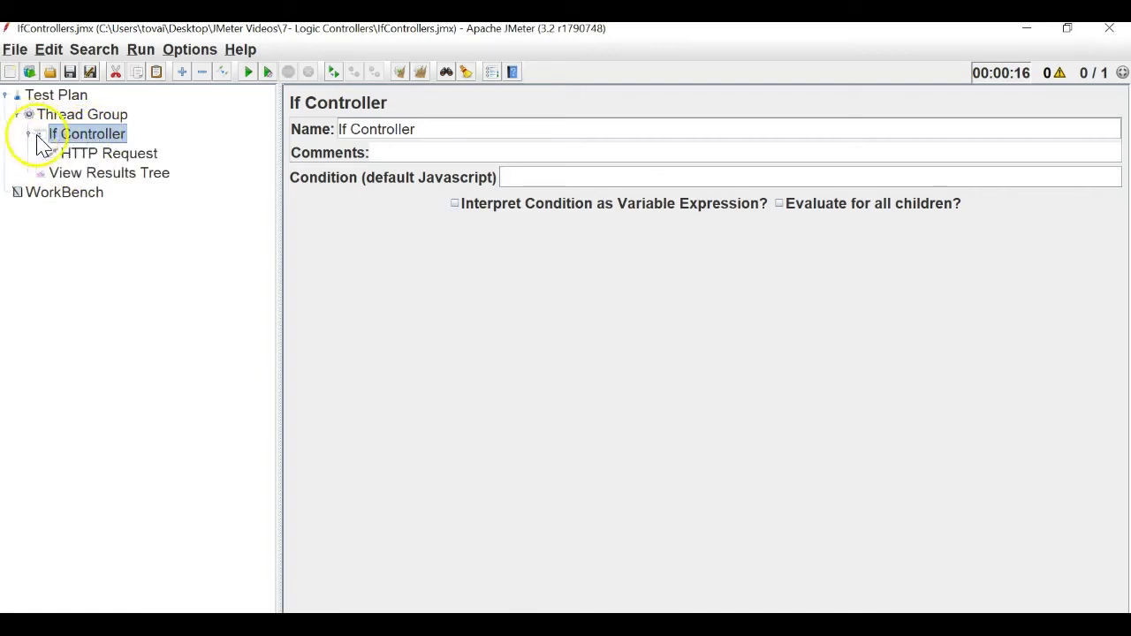
{"action": "left_click", "coordinate": [29, 134]}
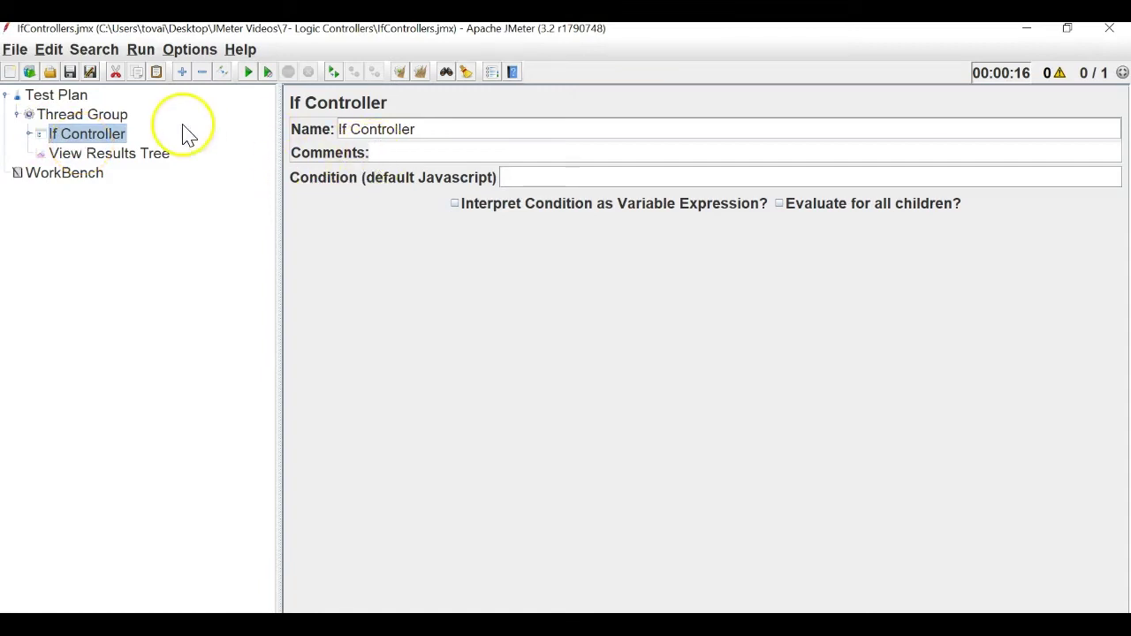
- Add a user-defined variable to the Test Plan and enter variable as its name
{"action": "left_click", "coordinate": [67, 96]}
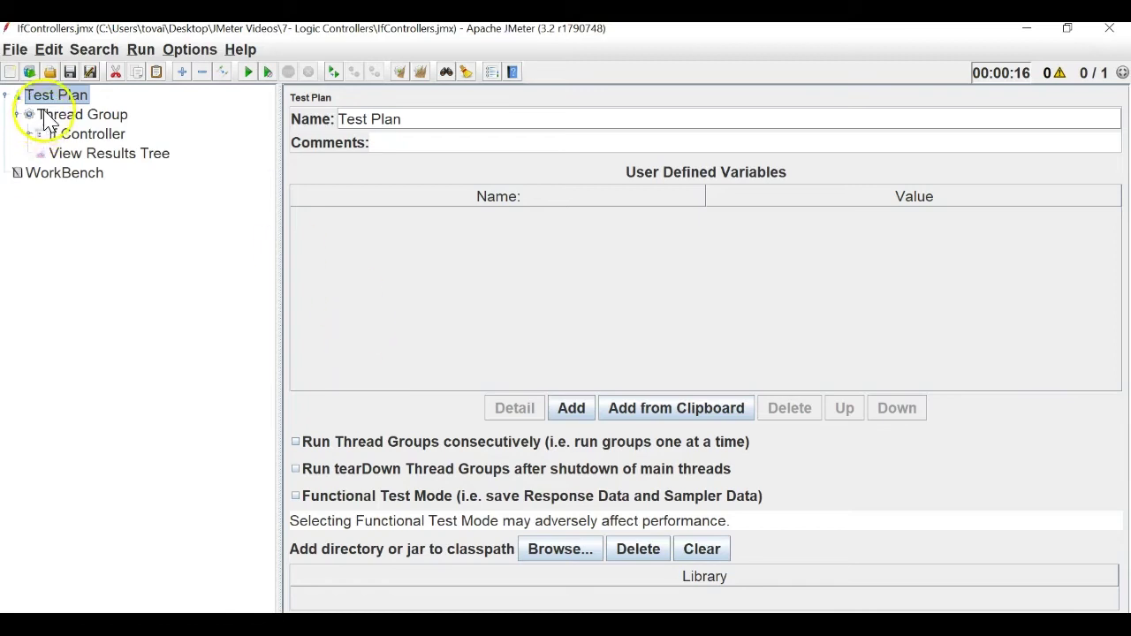
{"action": "left_click", "coordinate": [572, 408]}
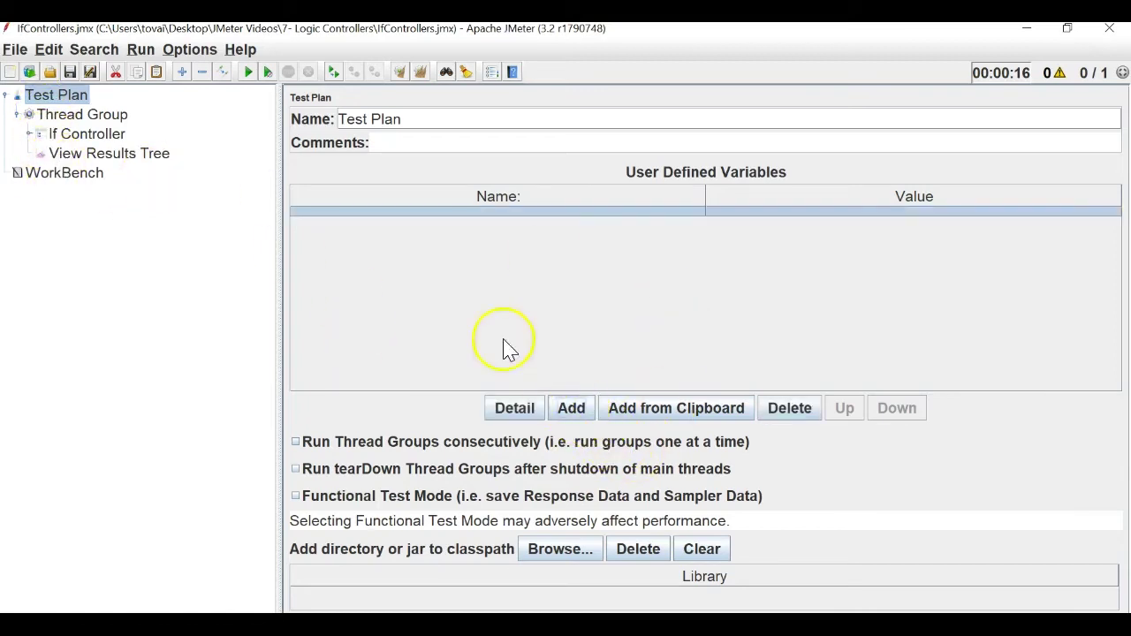
{"action": "double_click", "coordinate": [405, 211]}
{"action": "key", "text": "ctrl+plus"}
{"action": "key", "text": "ctrl+minus"}
{"action": "key", "text": "ctrl+minus"}
{"action": "key", "text": "ctrl+minus"}
{"action": "key", "text": "ctrl+minus"}
{"action": "key", "text": "ctrl+minus"}
{"action": "key", "text": "ctrl+minus"}
{"action": "key", "text": "ctrl+minus"}
{"action": "key", "text": "ctrl+plus"}
{"action": "key", "text": "ctrl+plus"}
{"action": "key", "text": "ctrl+plus"}
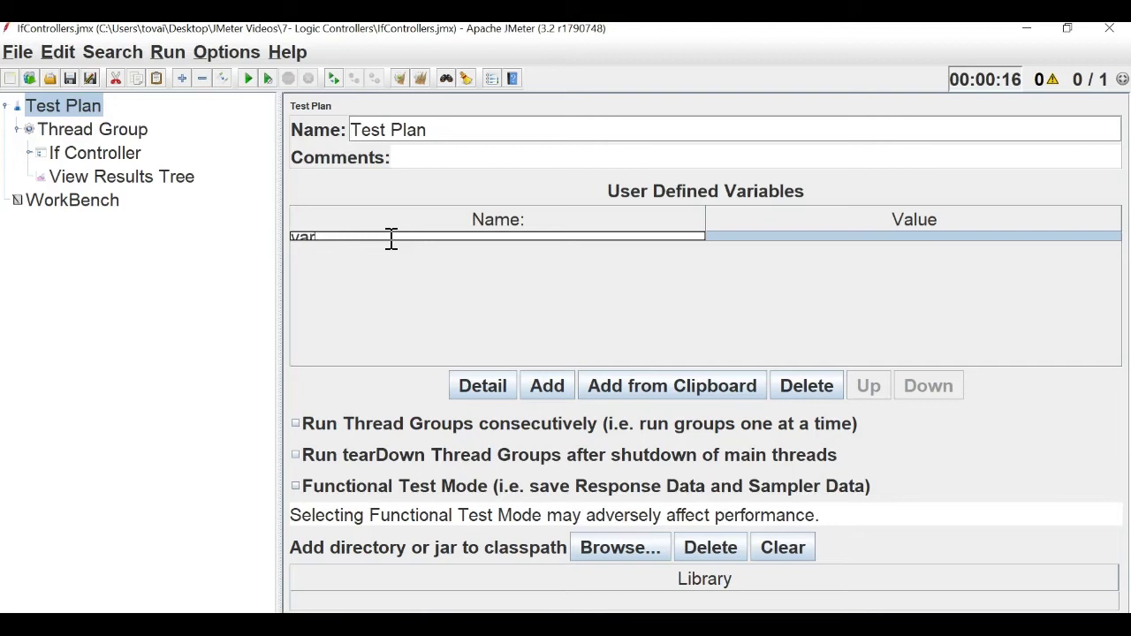
{"action": "key", "text": "ctrl+minus"}
{"action": "key", "text": "ctrl+minus"}
{"action": "key", "text": "ctrl+minus"}
{"action": "key", "text": "ctrl+minus"}
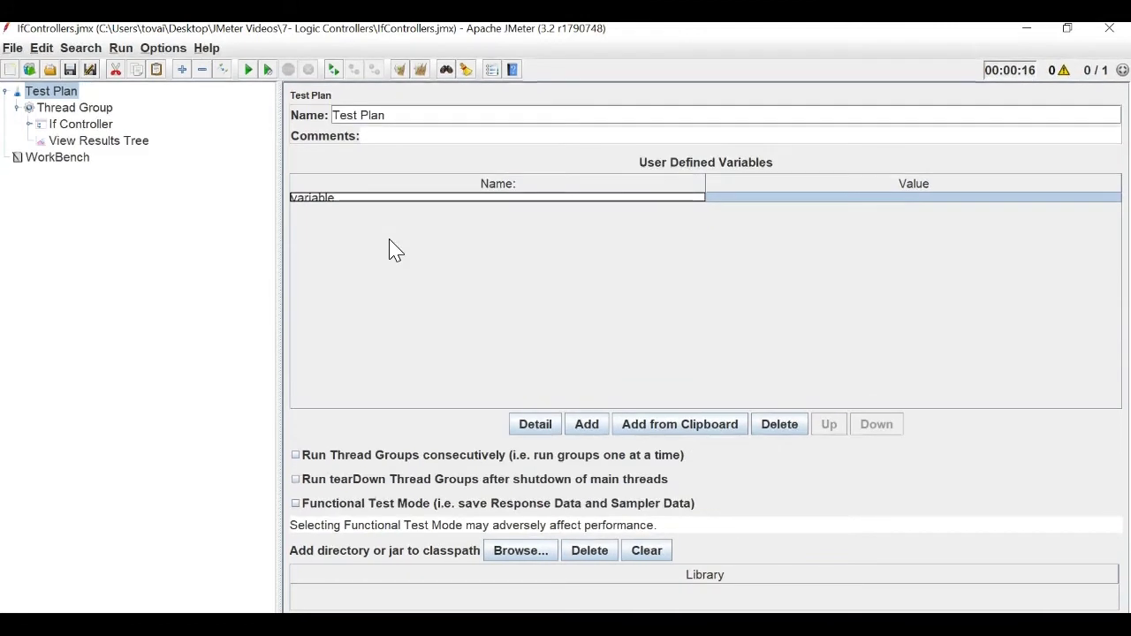
- Set the value of the Test Plan's user-defined variable to 10 and save the test plan
{"action": "key", "text": "ctrl+minus"}
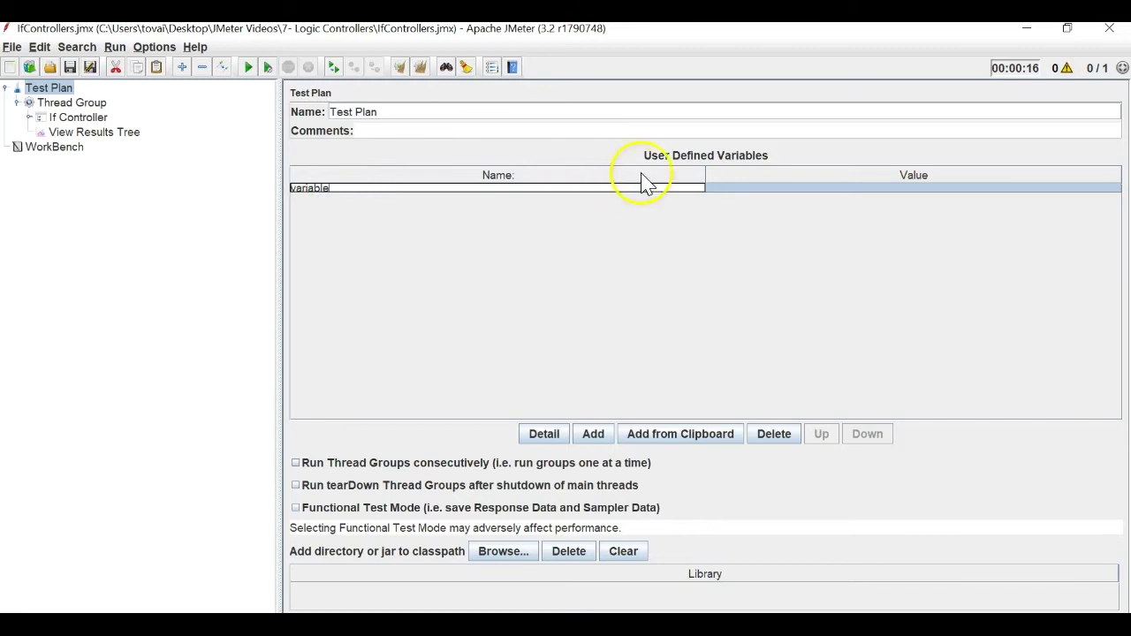
{"action": "left_click", "coordinate": [714, 188]}
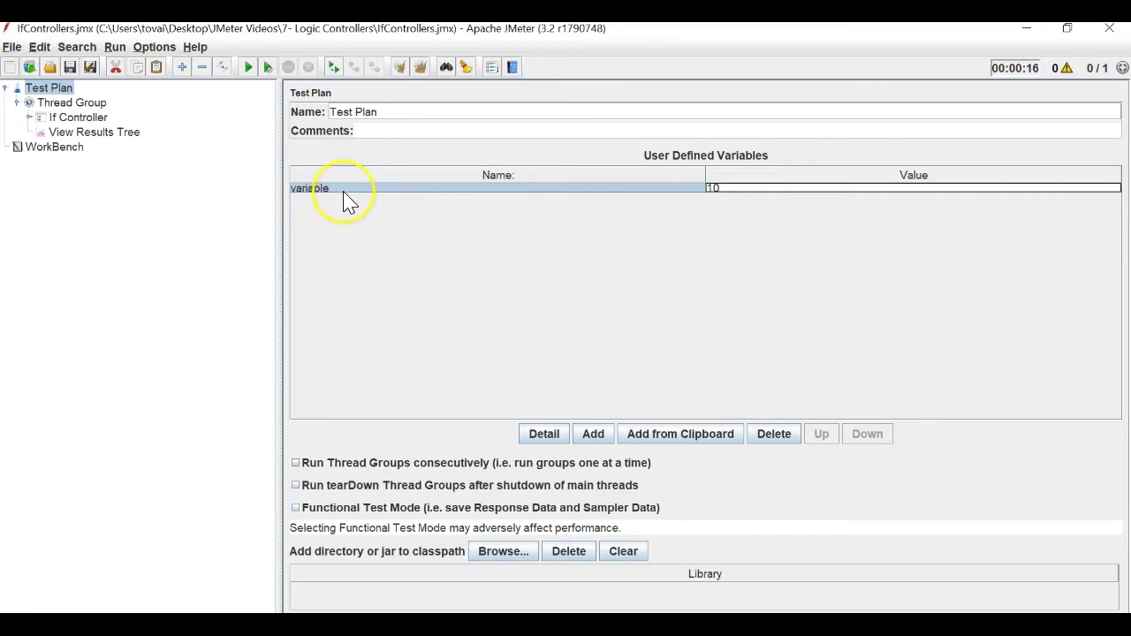
{"action": "left_click", "coordinate": [72, 68]}
- Enter a ${...} reference to the user-defined variable as the If Controller's condition
{"action": "left_click", "coordinate": [72, 117]}
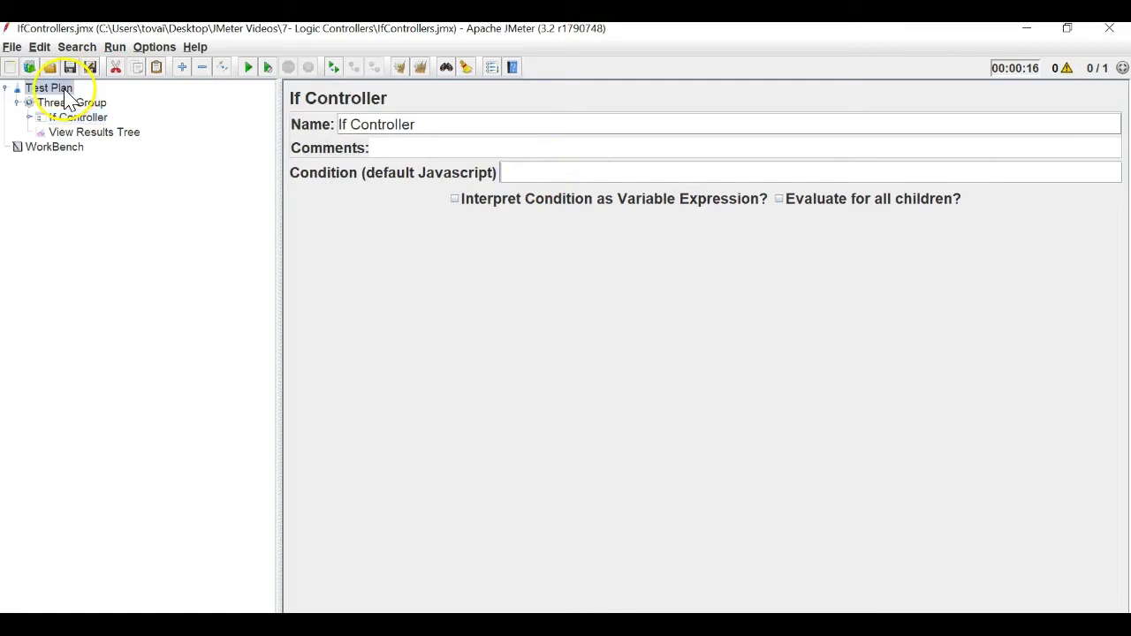
{"action": "left_click", "coordinate": [60, 89]}
{"action": "left_click", "coordinate": [62, 132]}
{"action": "left_click", "coordinate": [71, 117]}
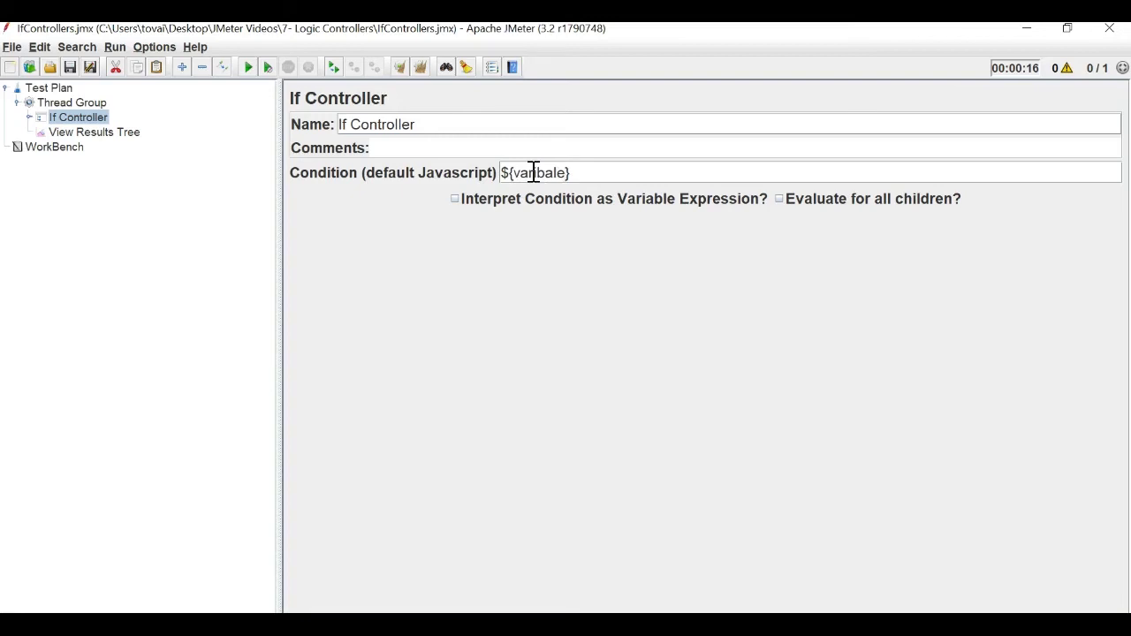
- Rename the user-defined variable to variable1 and correct the If Controller's condition to ${variable1}
{"action": "left_click", "coordinate": [46, 88]}
{"action": "double_click", "coordinate": [354, 188]}
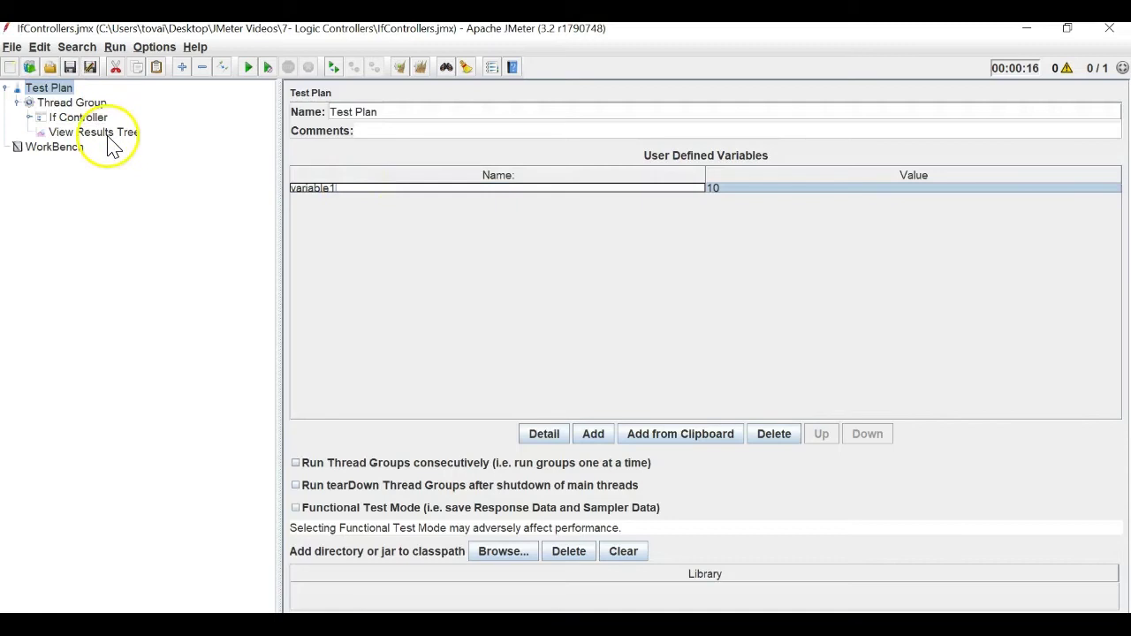
{"action": "left_click", "coordinate": [84, 117]}
{"action": "left_click", "coordinate": [566, 172]}
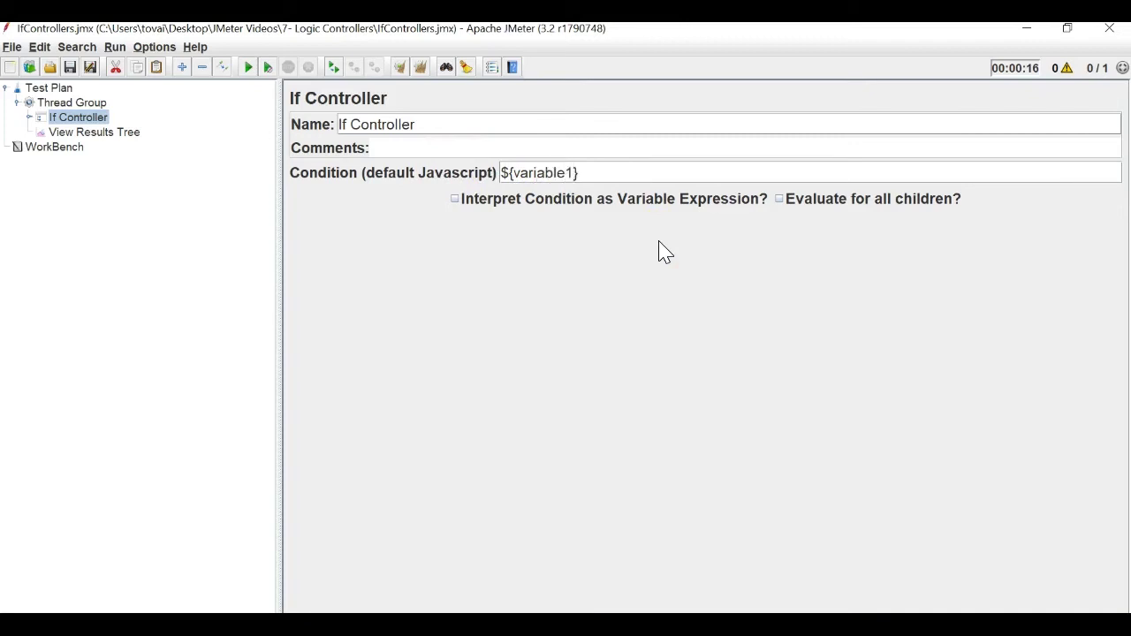
- Review the variable reference syntax in the If Controller's condition against the variable defined in the Test Plan
{"action": "double_click", "coordinate": [535, 172]}
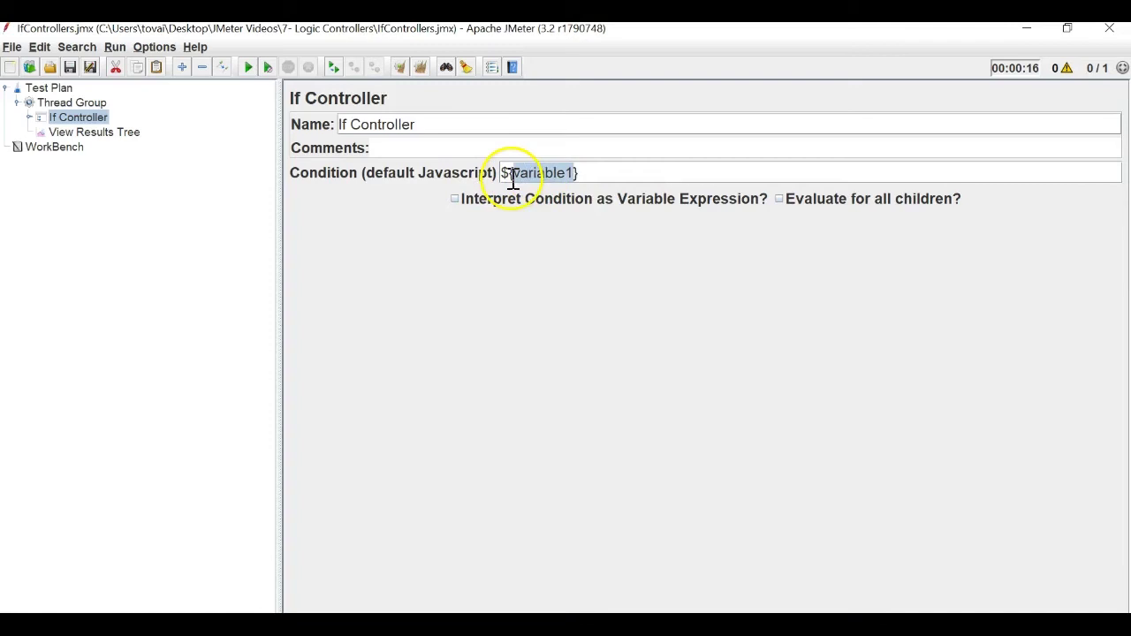
{"action": "left_click_drag", "start_coordinate": [511, 178], "coordinate": [503, 178]}
{"action": "left_click", "coordinate": [579, 173]}
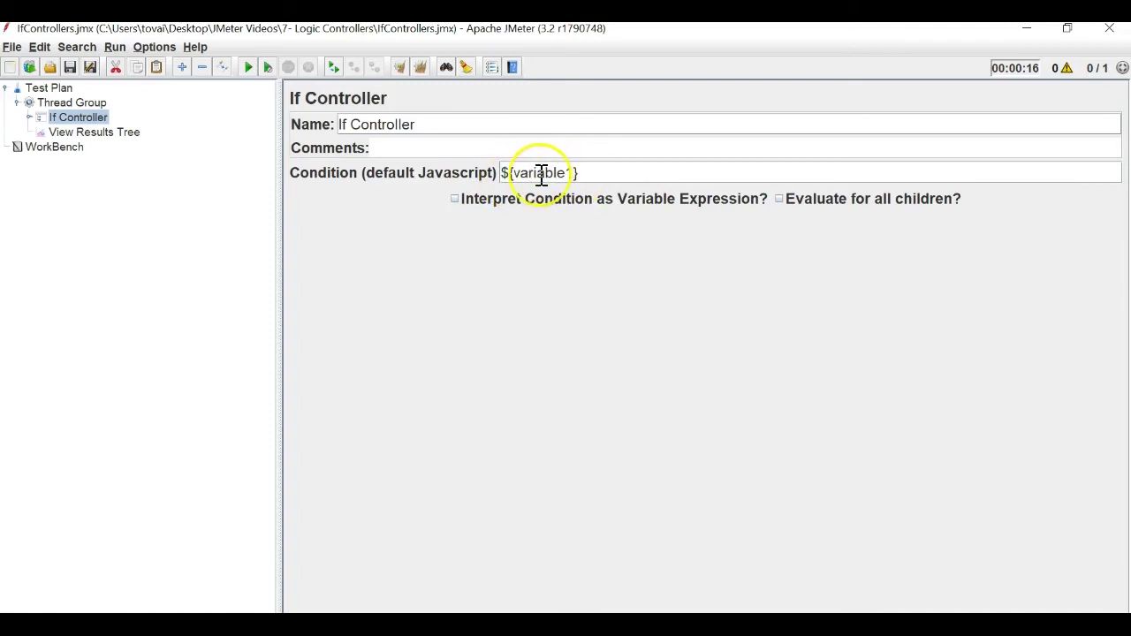
{"action": "double_click", "coordinate": [541, 173]}
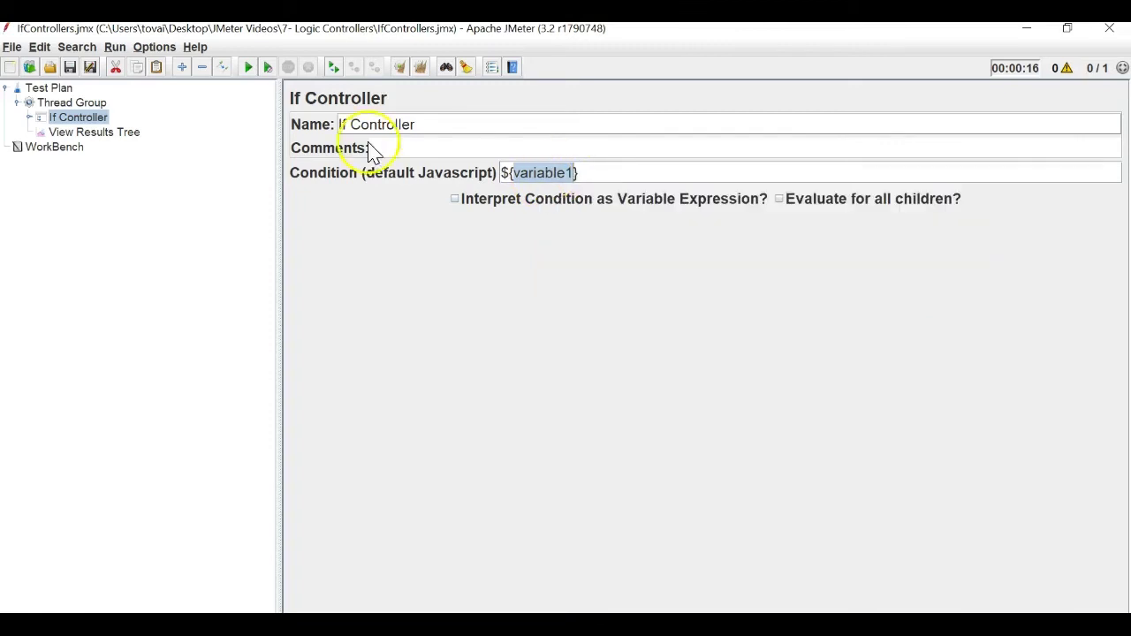
{"action": "left_click", "coordinate": [49, 67]}
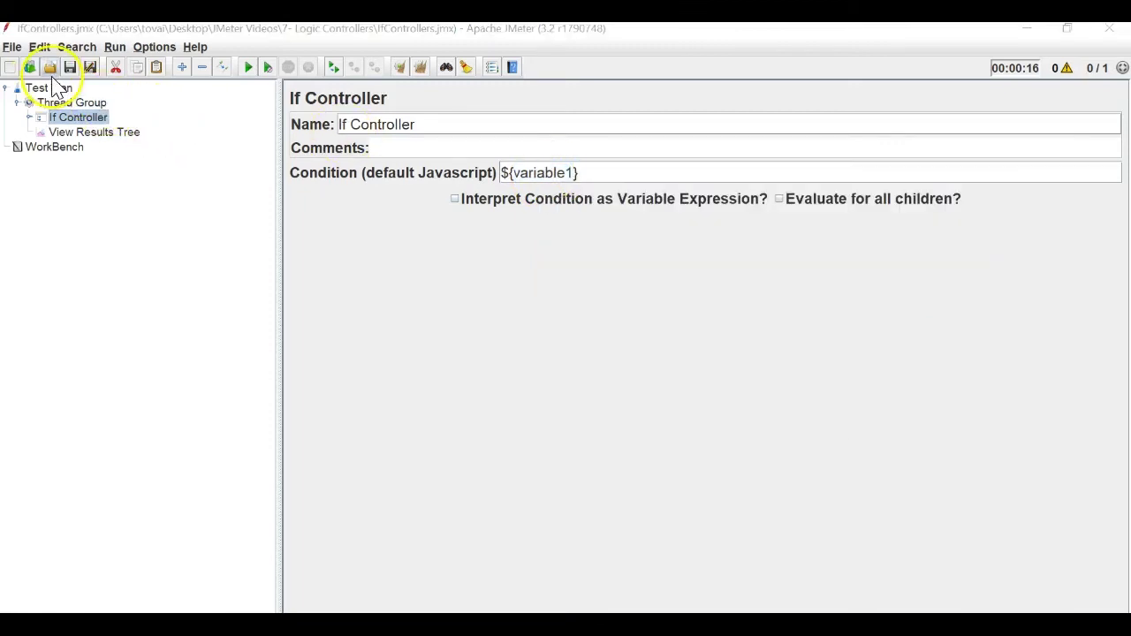
{"action": "left_click", "coordinate": [834, 208]}
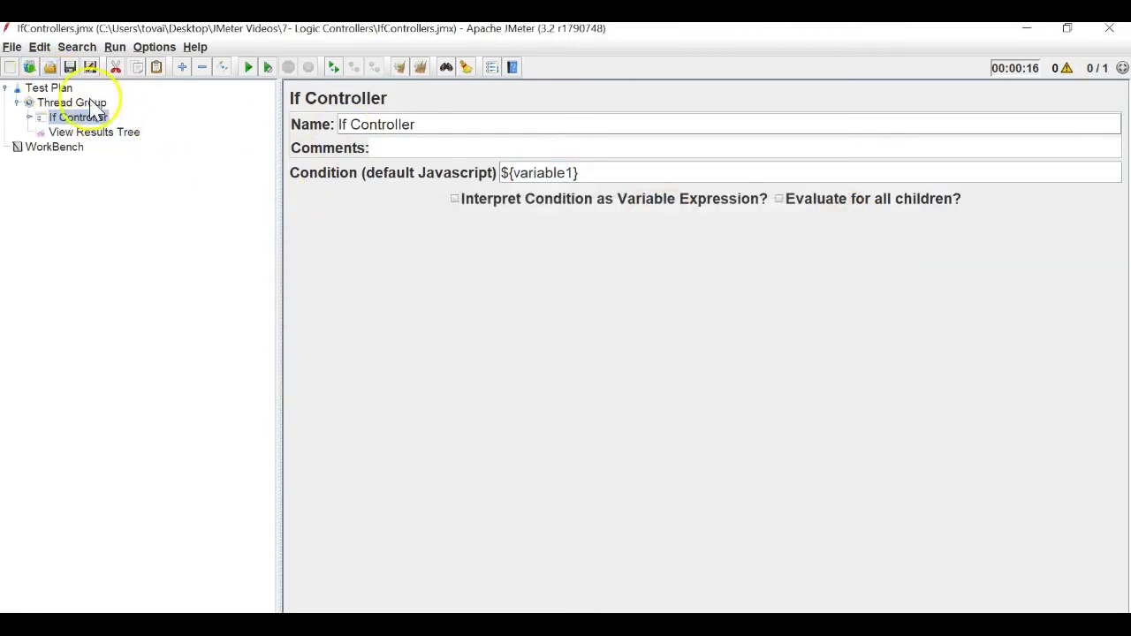
{"action": "left_click", "coordinate": [53, 88]}
{"action": "left_click", "coordinate": [106, 132]}
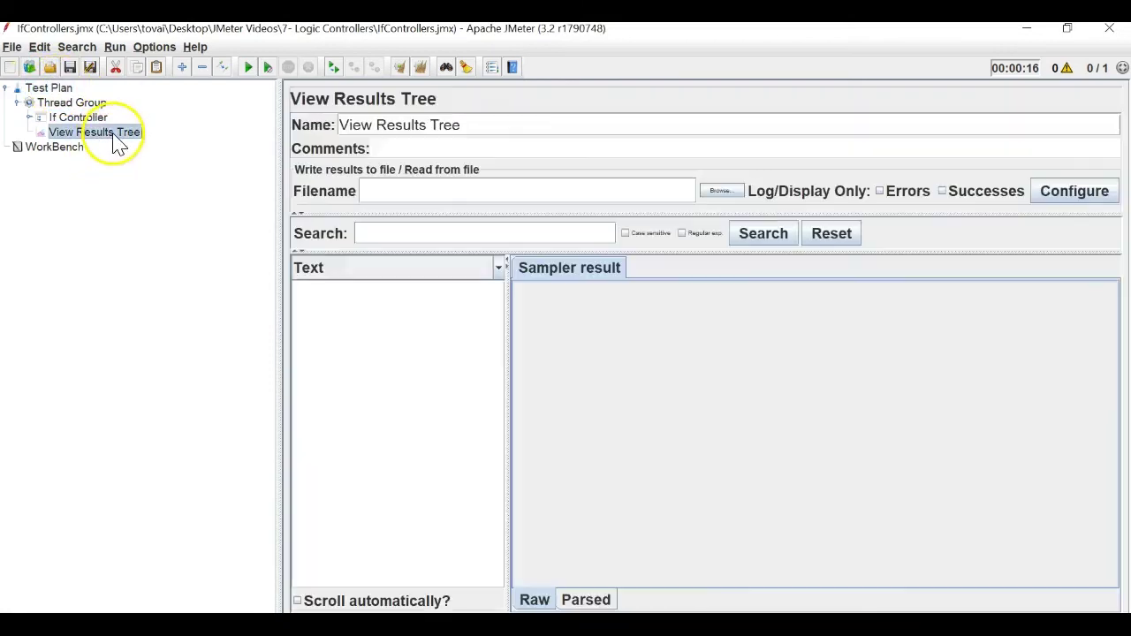
- Extend the If Controller's condition to ${variable1}==10
{"action": "left_click", "coordinate": [78, 117]}
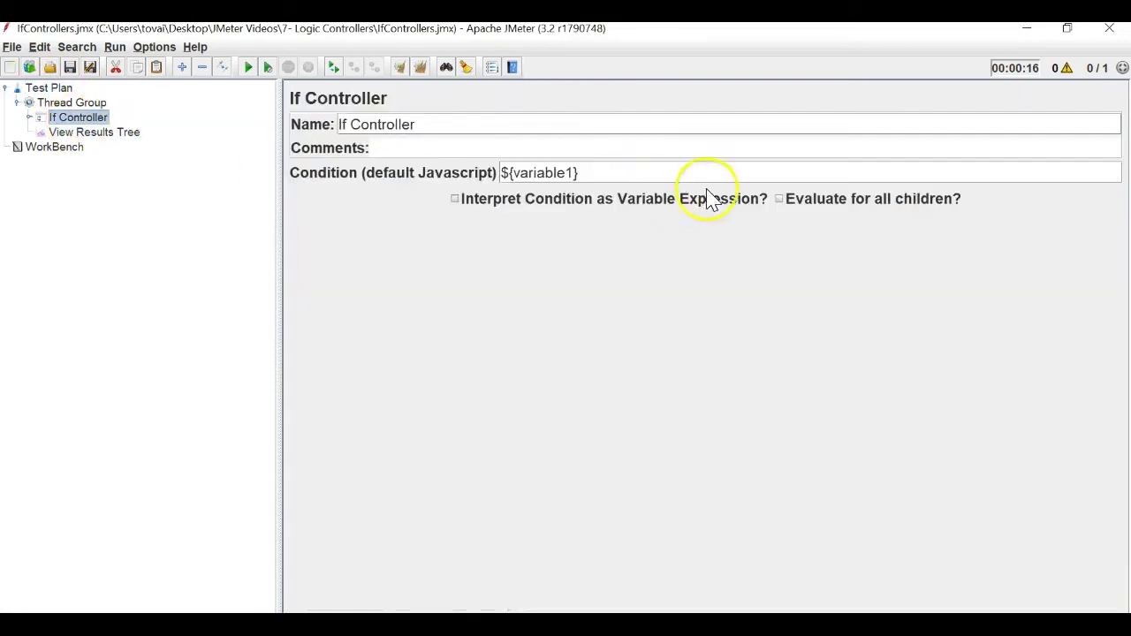
{"action": "double_click", "coordinate": [550, 172]}
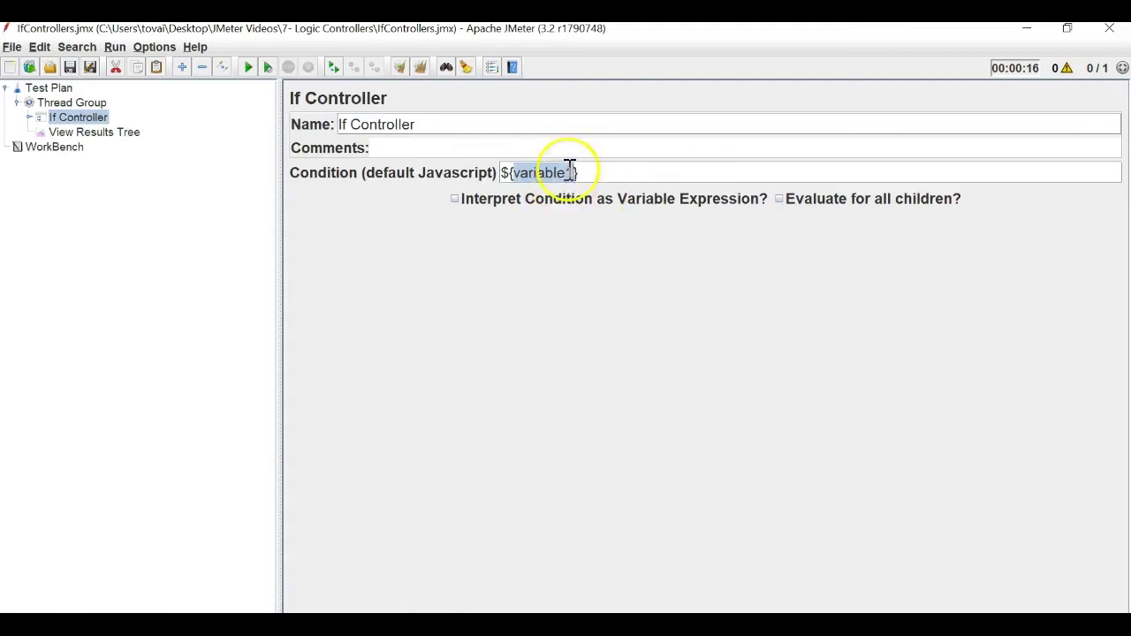
{"action": "left_click", "coordinate": [592, 176]}
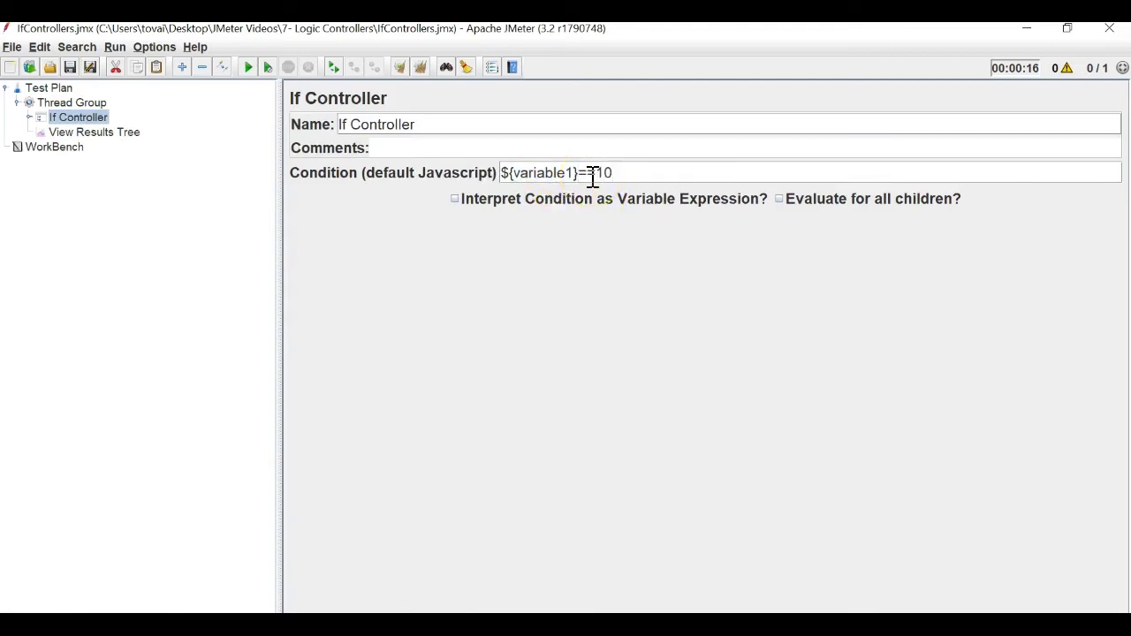
- Expand the If Controller and review its HTTP Request, the variable defined in the Test Plan and the condition
{"action": "left_click", "coordinate": [29, 118]}
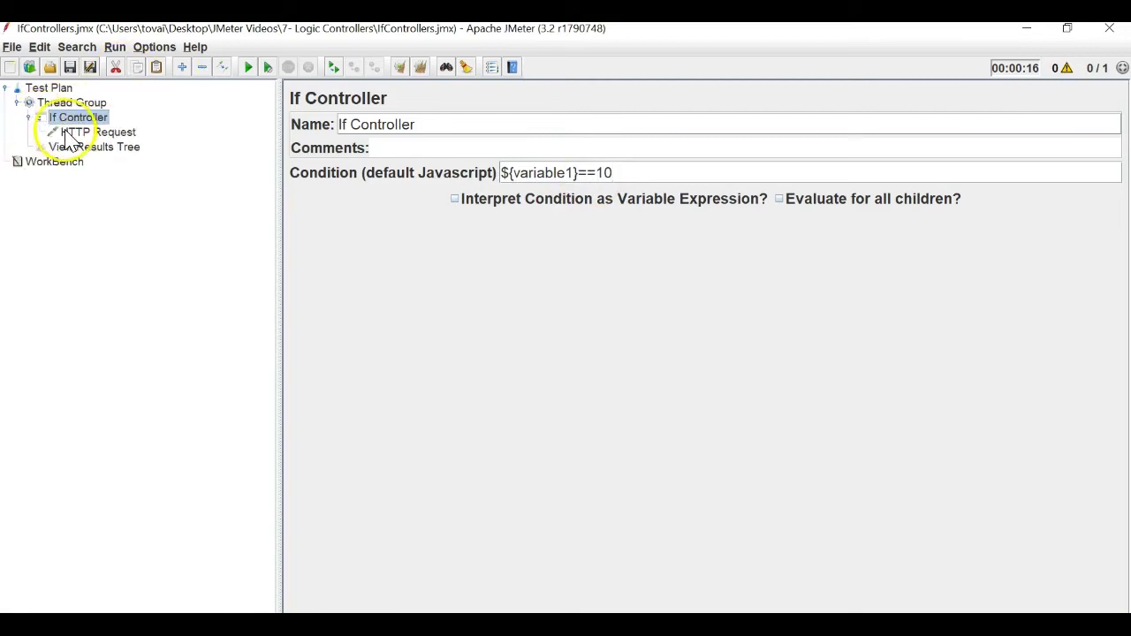
{"action": "left_click", "coordinate": [80, 132]}
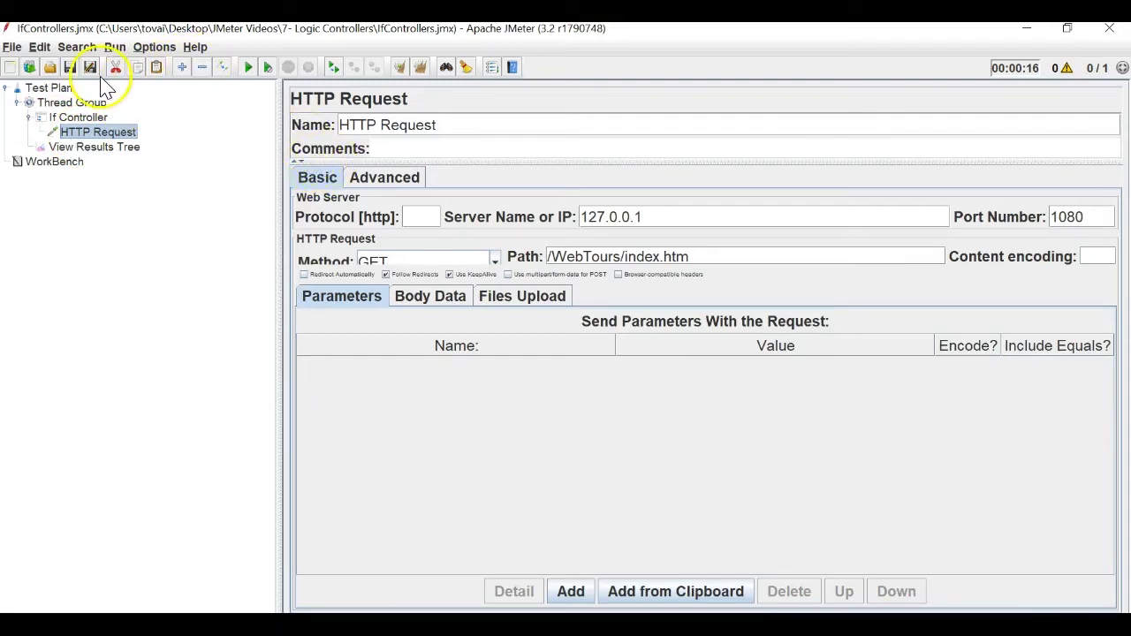
{"action": "left_click", "coordinate": [55, 87]}
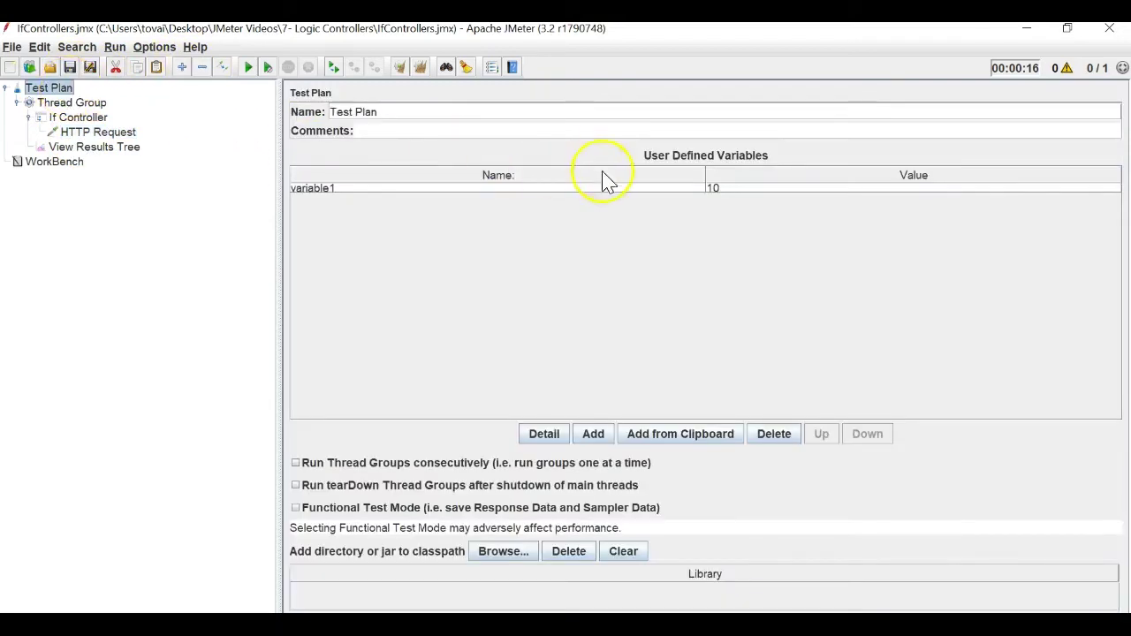
{"action": "left_click", "coordinate": [705, 191]}
{"action": "left_click", "coordinate": [72, 118]}
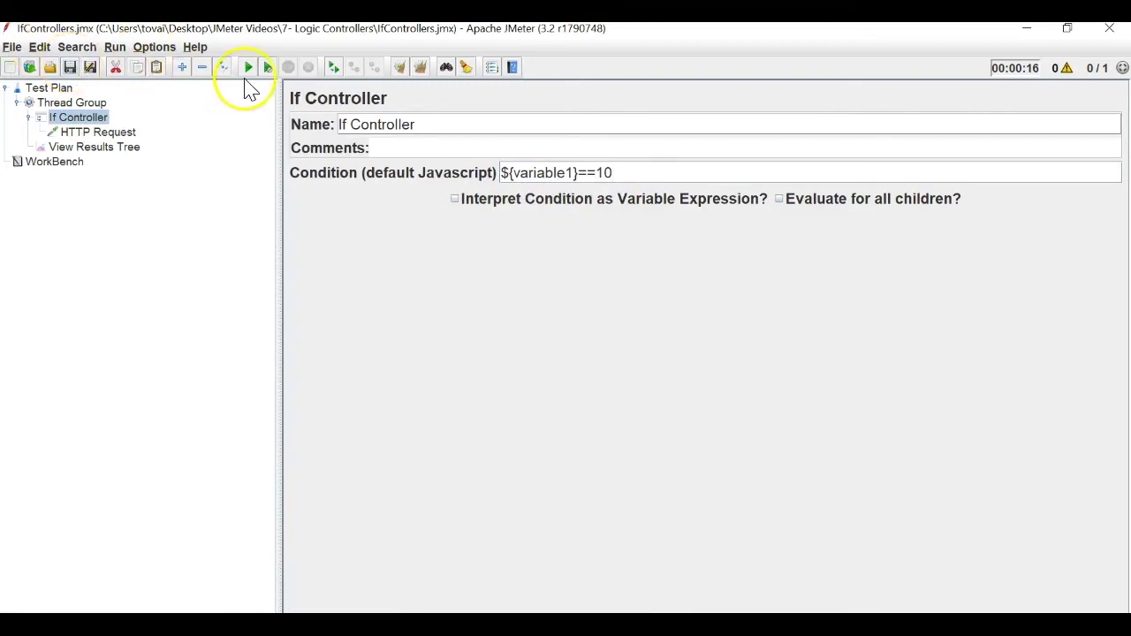
- Run the test and inspect the HTTP Request's sampler result, request and response data in View Results Tree
{"action": "left_click", "coordinate": [115, 135]}
{"action": "left_click", "coordinate": [117, 148]}
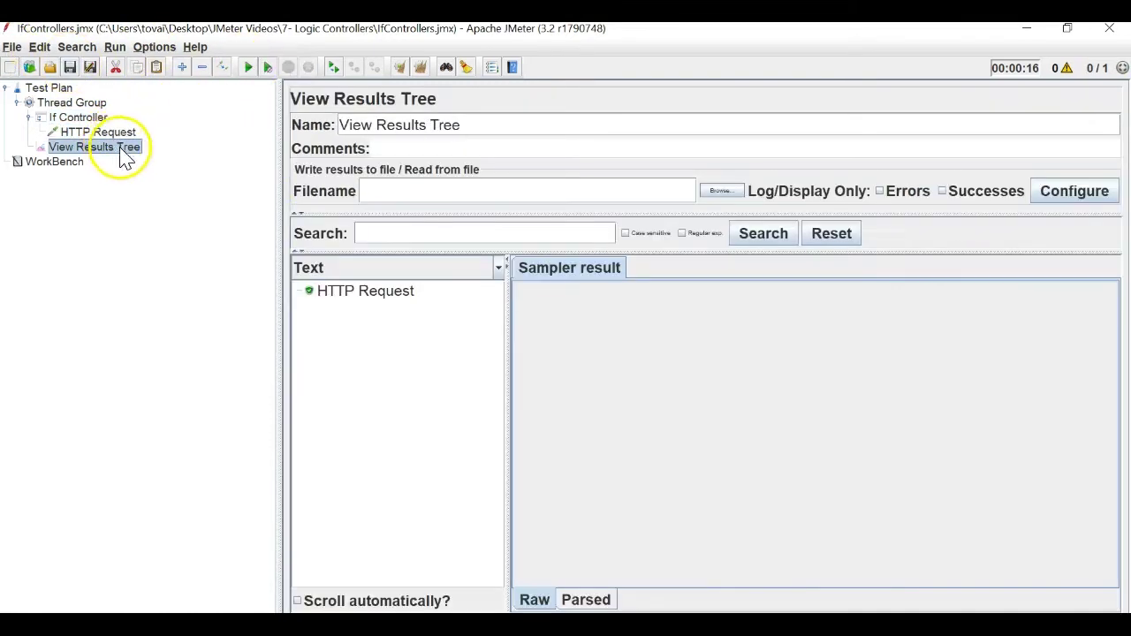
{"action": "left_click", "coordinate": [333, 293]}
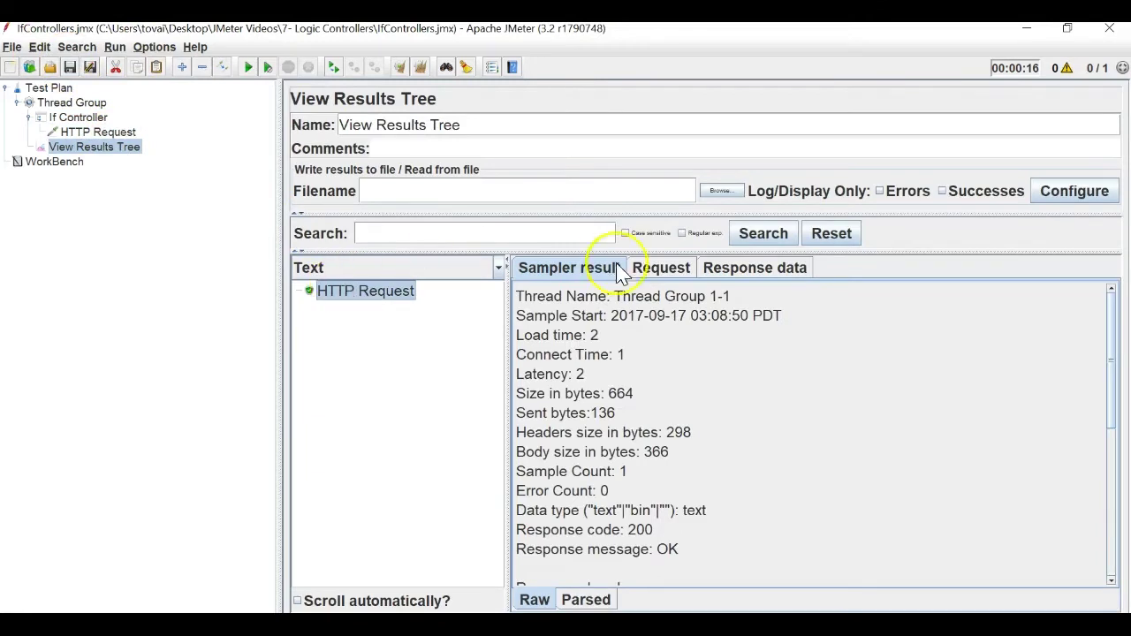
{"action": "left_click", "coordinate": [706, 269]}
{"action": "left_click", "coordinate": [680, 271]}
{"action": "left_click", "coordinate": [608, 274]}
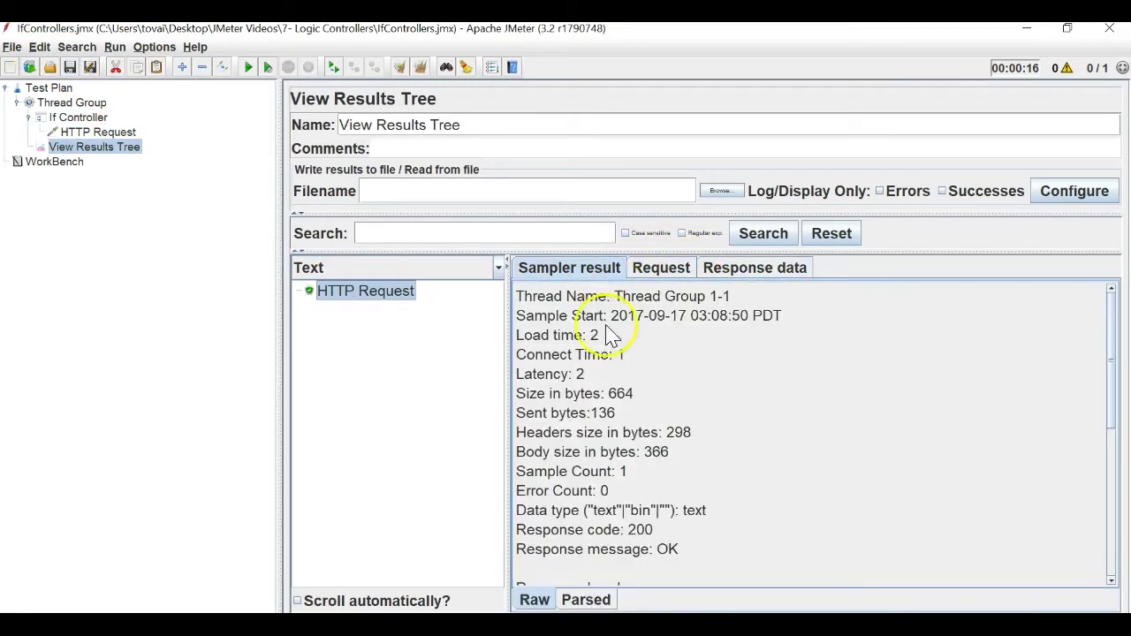
{"action": "left_click_drag", "start_coordinate": [681, 549], "coordinate": [607, 552]}
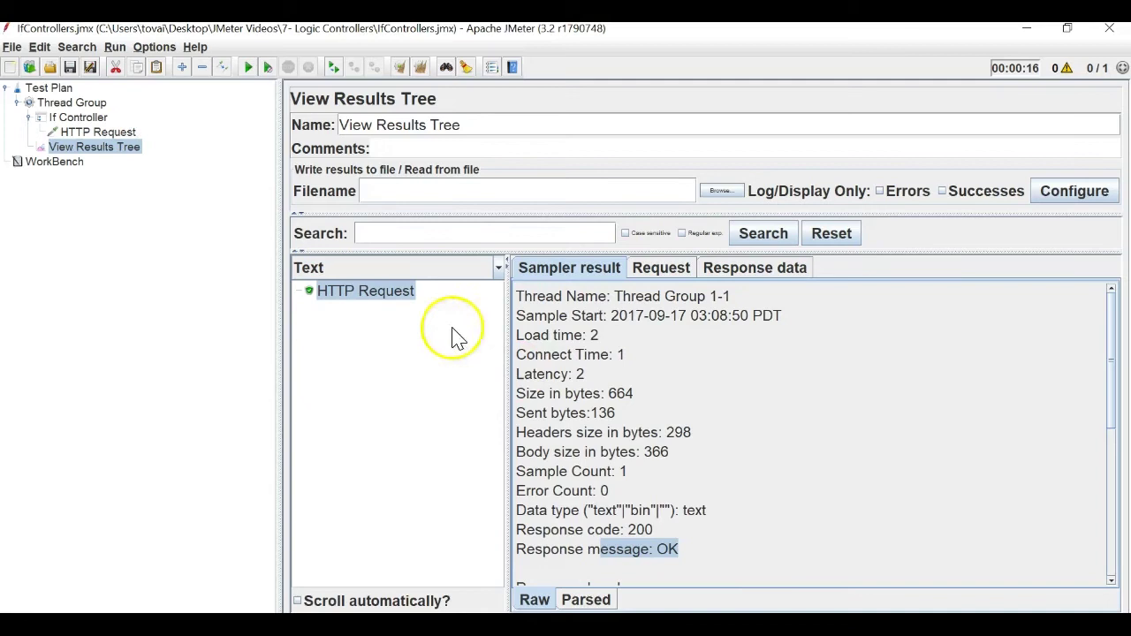
- Change the If Controller's condition to ${variable1}>50 and save the test plan
{"action": "left_click", "coordinate": [78, 118]}
{"action": "left_click", "coordinate": [601, 171]}
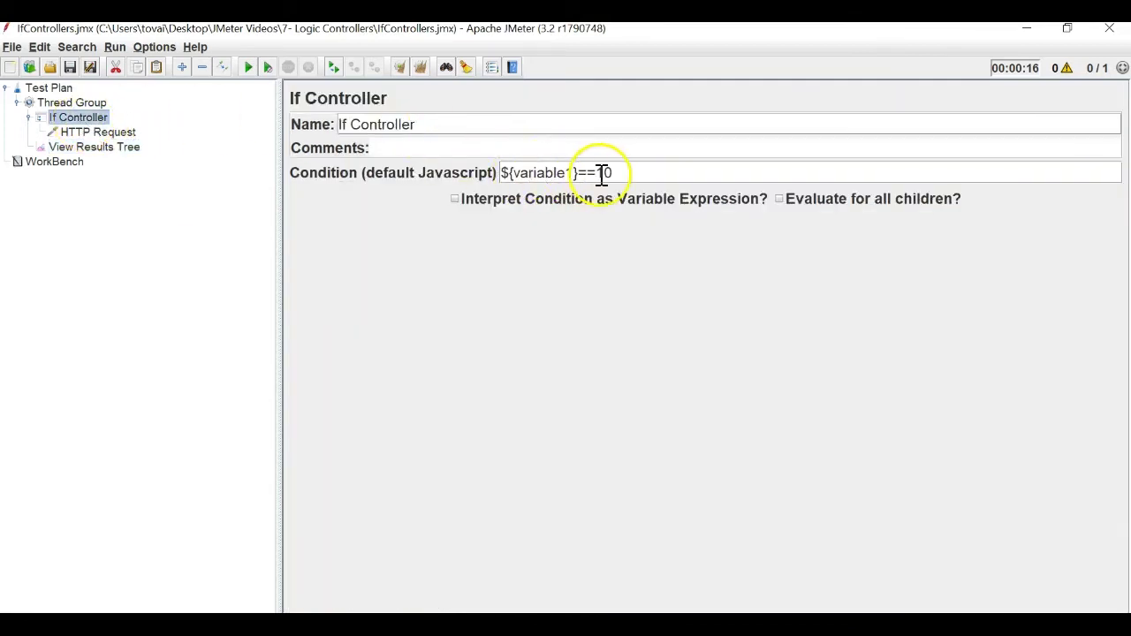
{"action": "double_click", "coordinate": [604, 173]}
{"action": "left_click", "coordinate": [604, 173]}
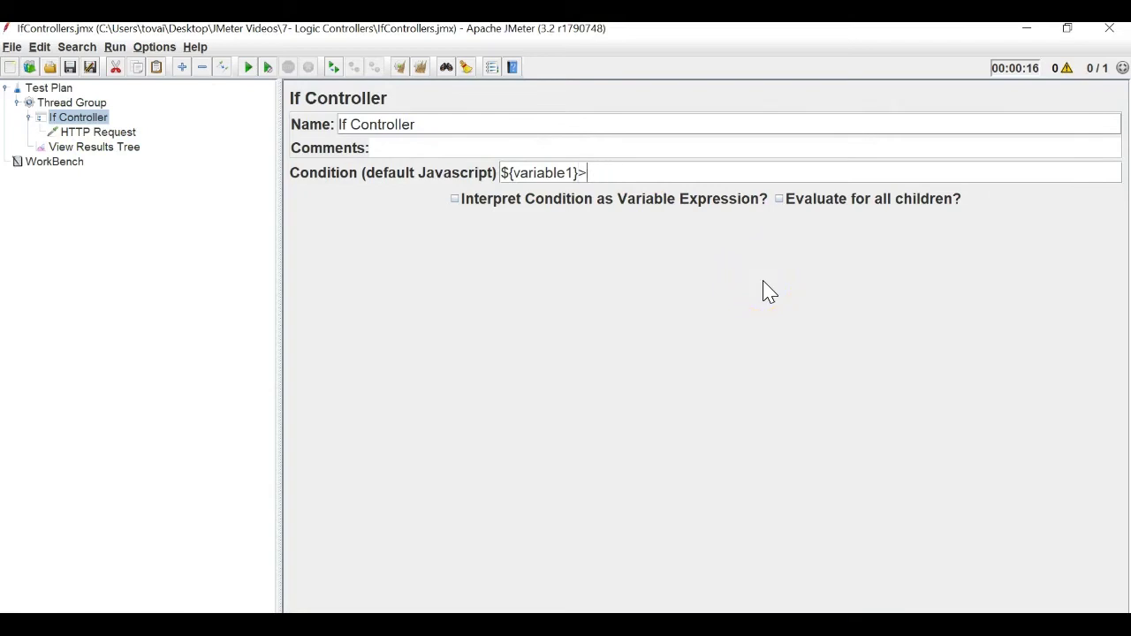
{"action": "left_click", "coordinate": [65, 135]}
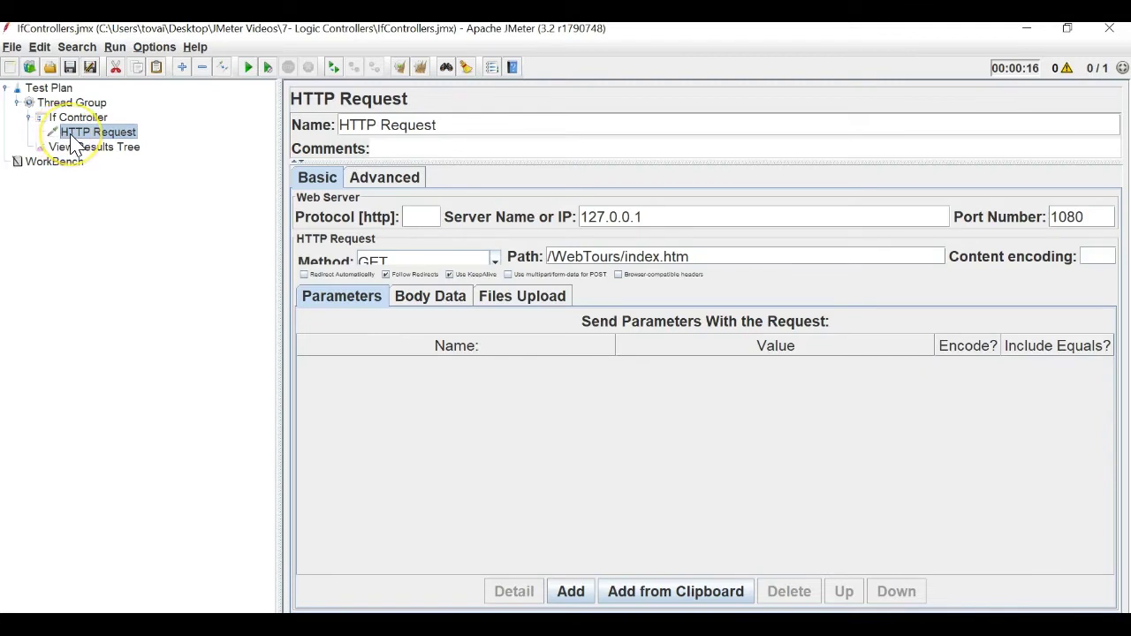
{"action": "left_click", "coordinate": [77, 119]}
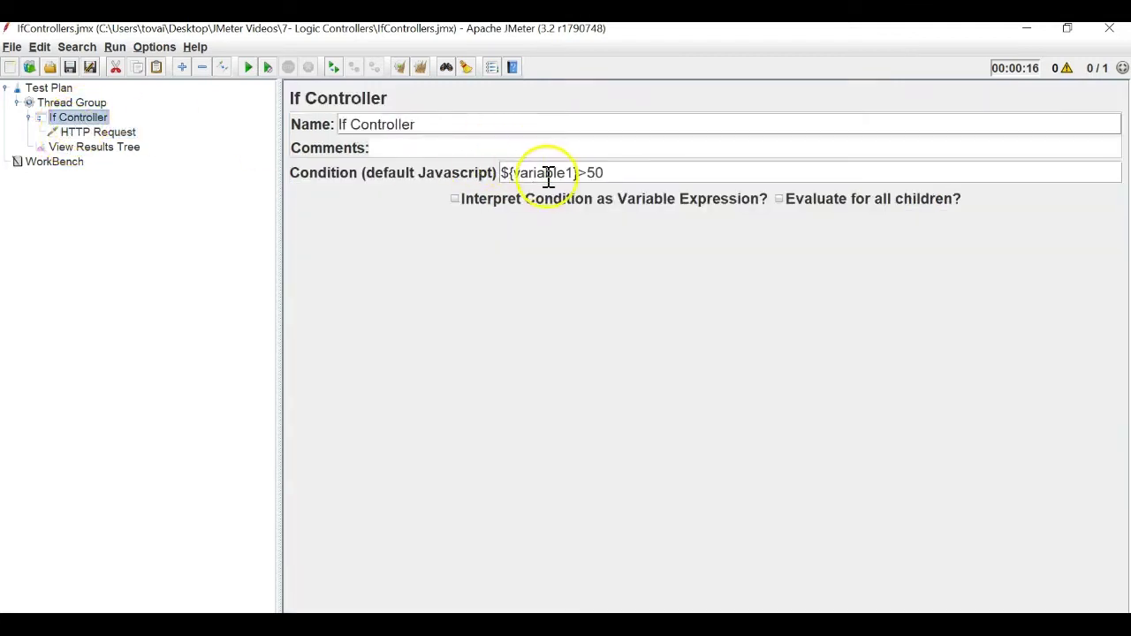
{"action": "left_click_drag", "start_coordinate": [578, 174], "coordinate": [504, 175]}
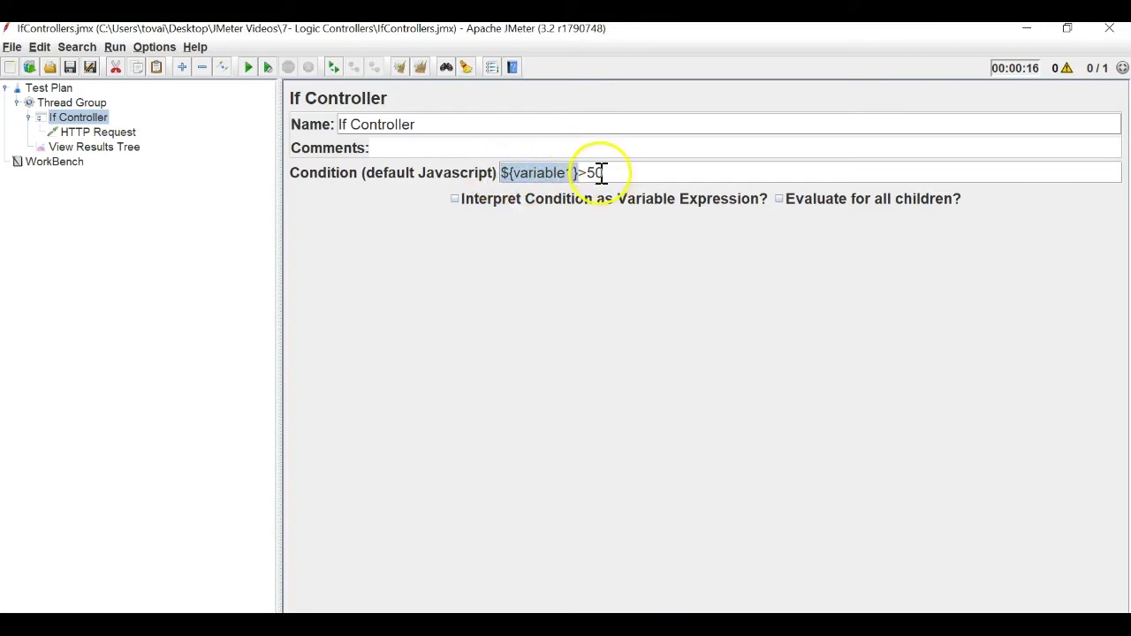
{"action": "left_click", "coordinate": [70, 68]}
- Clear the previous results from View Results Tree
{"action": "left_click", "coordinate": [108, 133]}
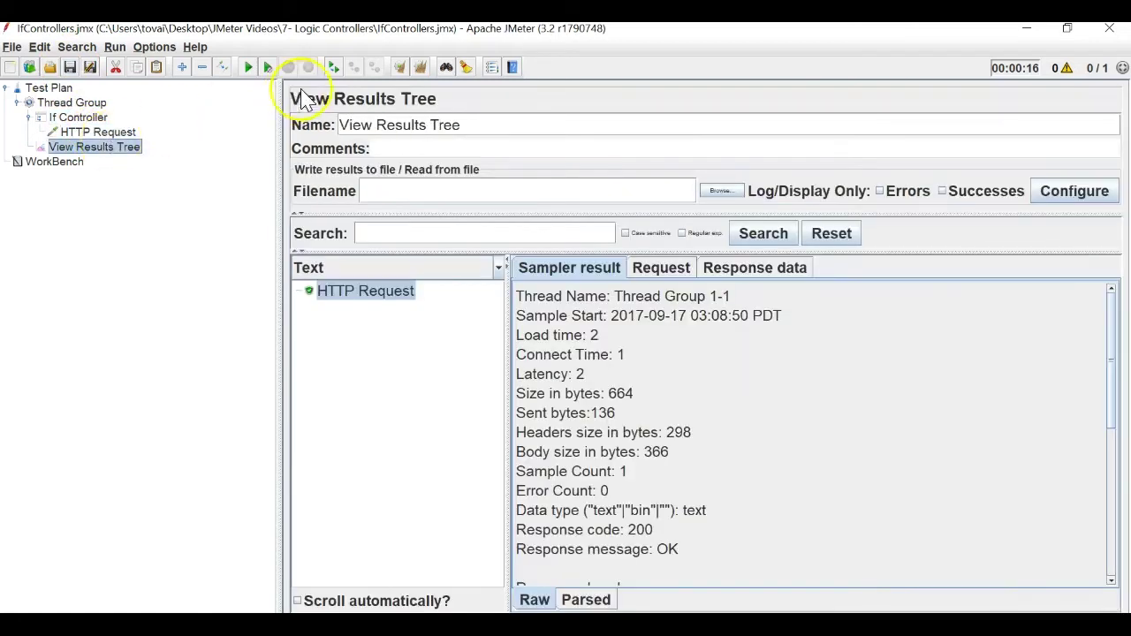
{"action": "left_click", "coordinate": [426, 68]}
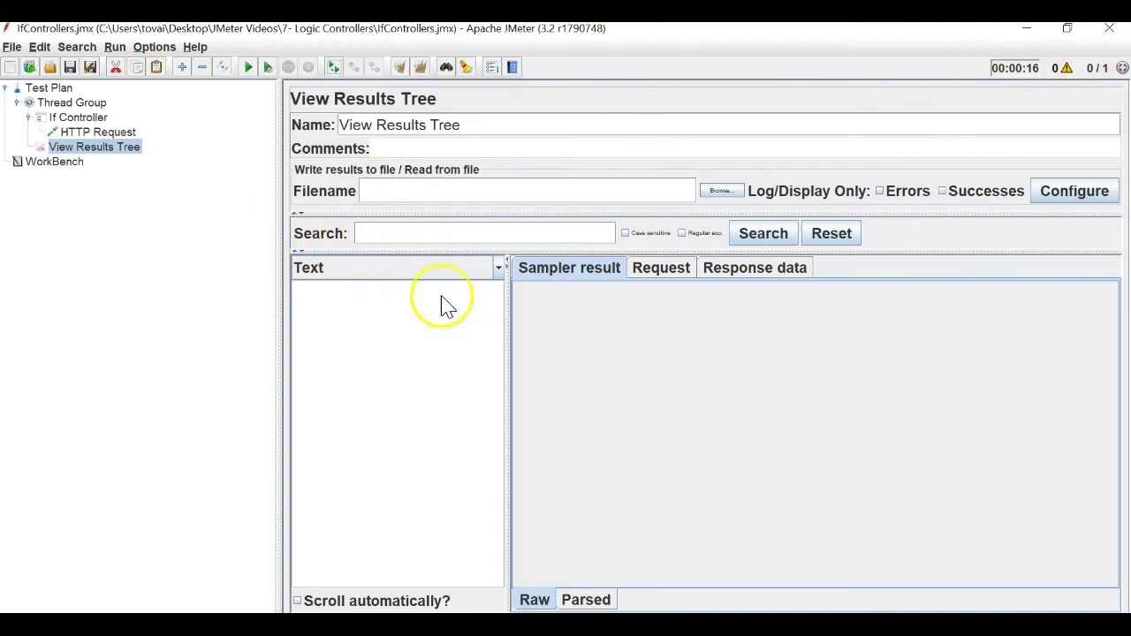
- Change the If Controller's condition to ${variable1}>5
{"action": "left_click", "coordinate": [49, 117]}
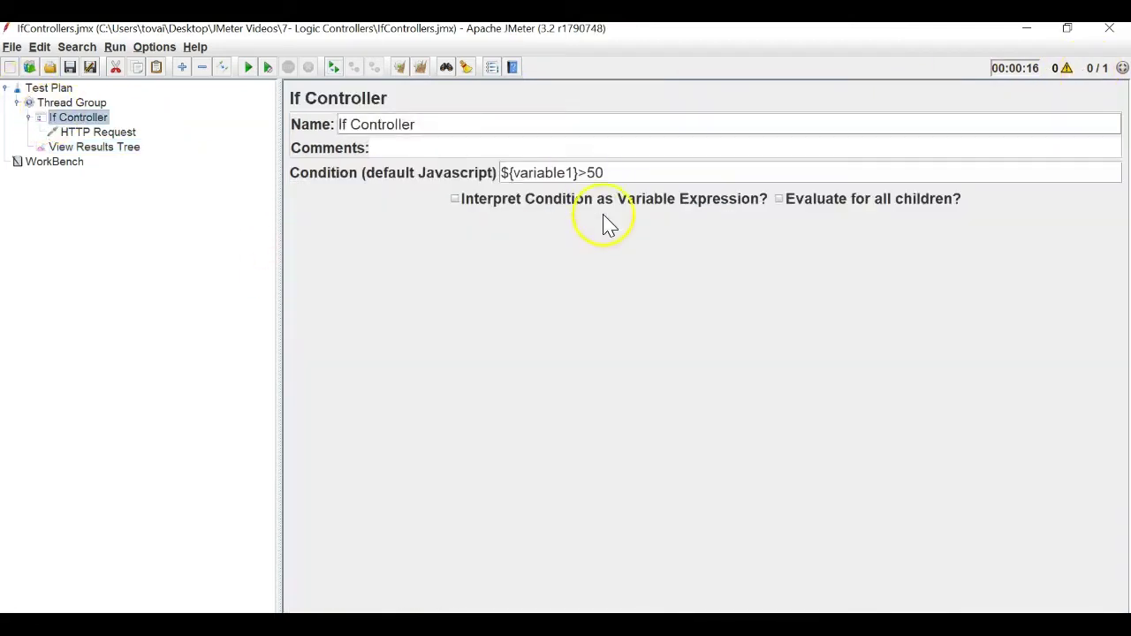
{"action": "left_click", "coordinate": [606, 171]}
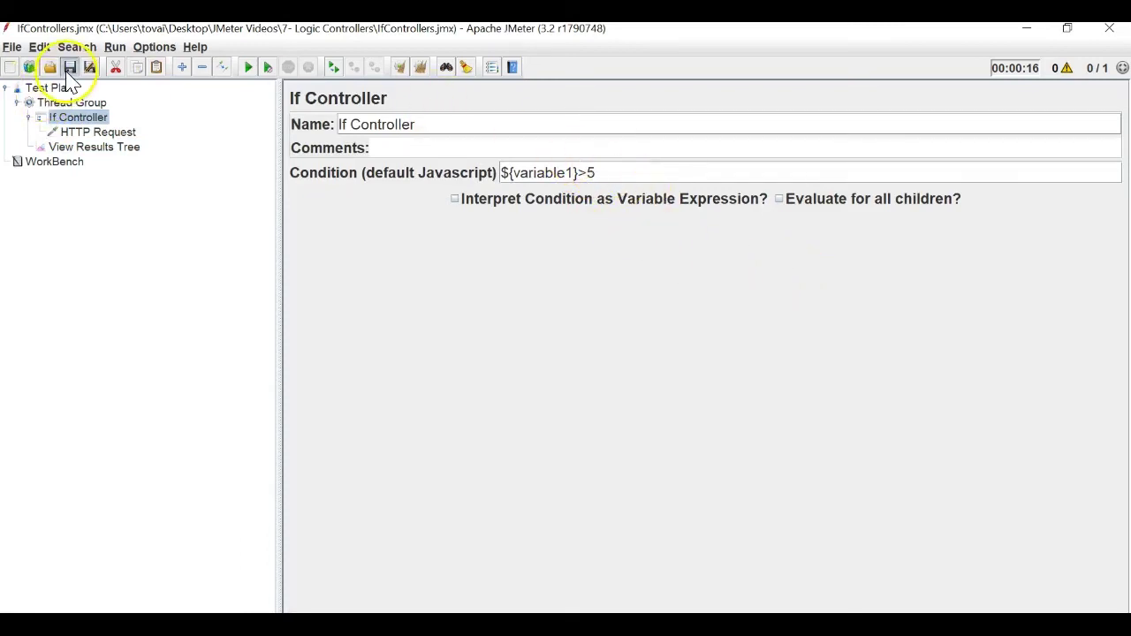
- Run the test, inspect the HTTP Request result in View Results Tree and return to the If Controller
{"action": "left_click", "coordinate": [93, 147]}
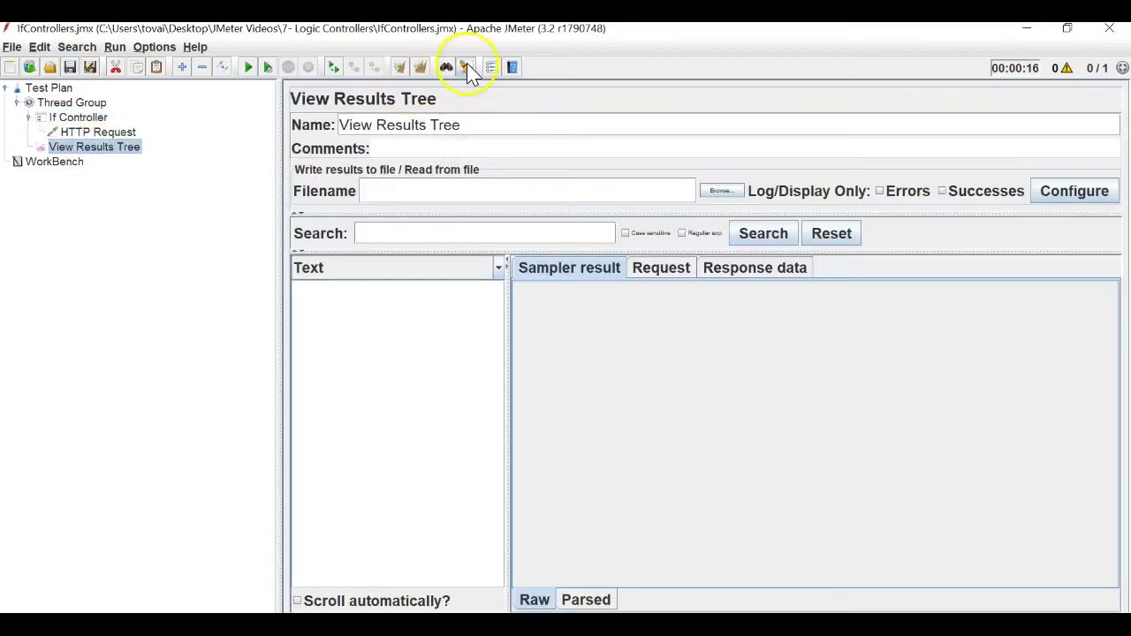
{"action": "left_click", "coordinate": [248, 67]}
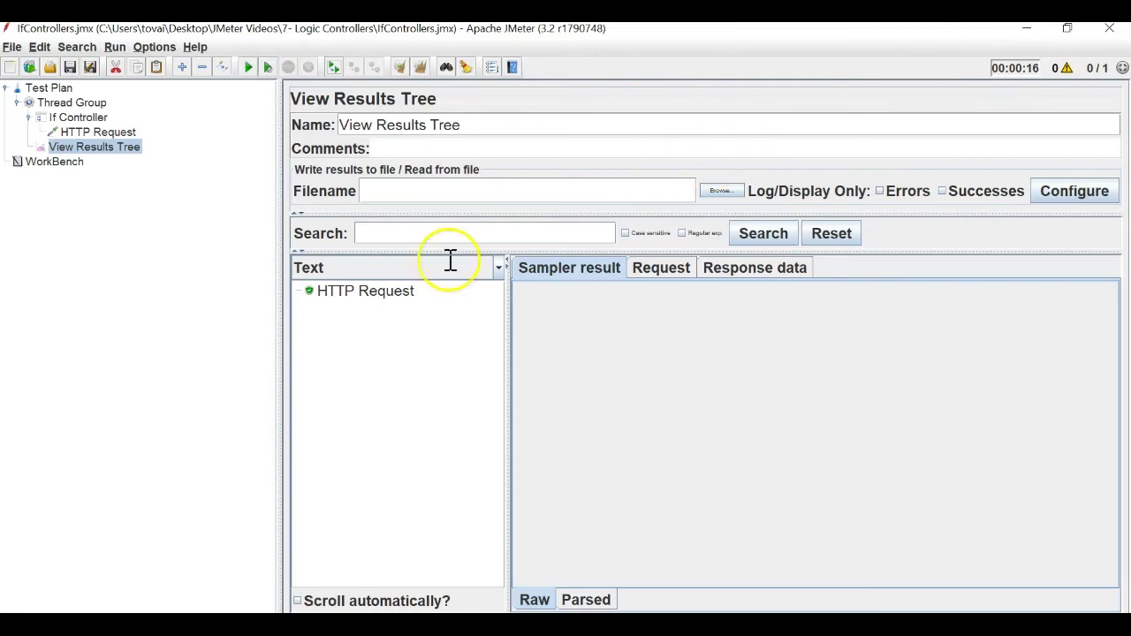
{"action": "left_click", "coordinate": [389, 297]}
{"action": "left_click", "coordinate": [76, 117]}
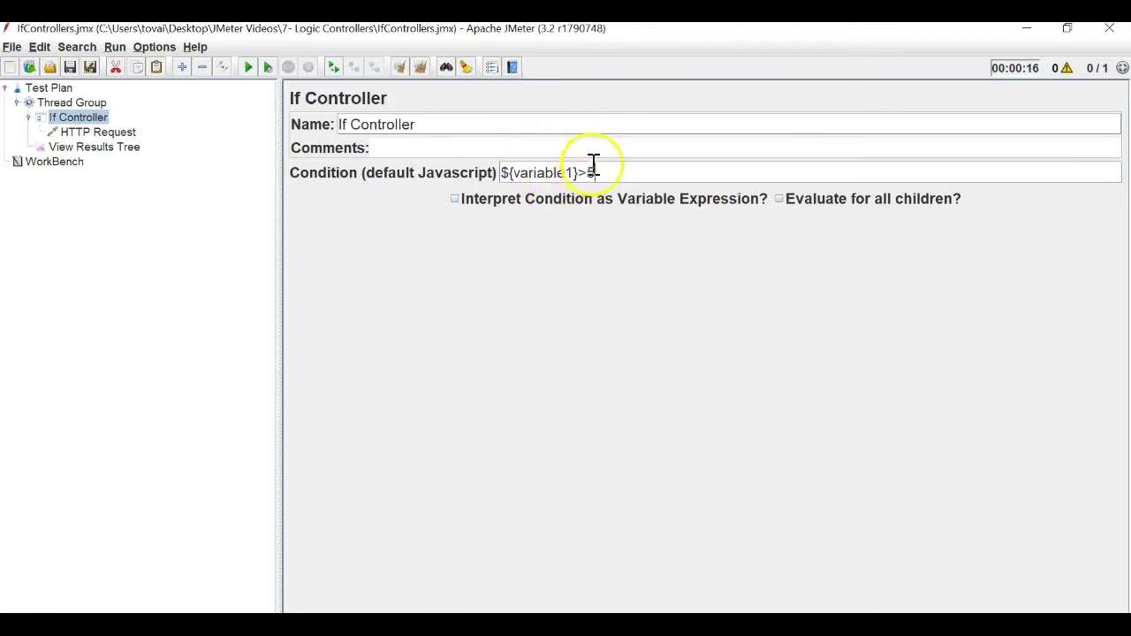
- Move the HTTP Request directly under the Thread Group, remove the If Controller and review the remaining test plan elements
{"action": "left_click", "coordinate": [95, 132]}
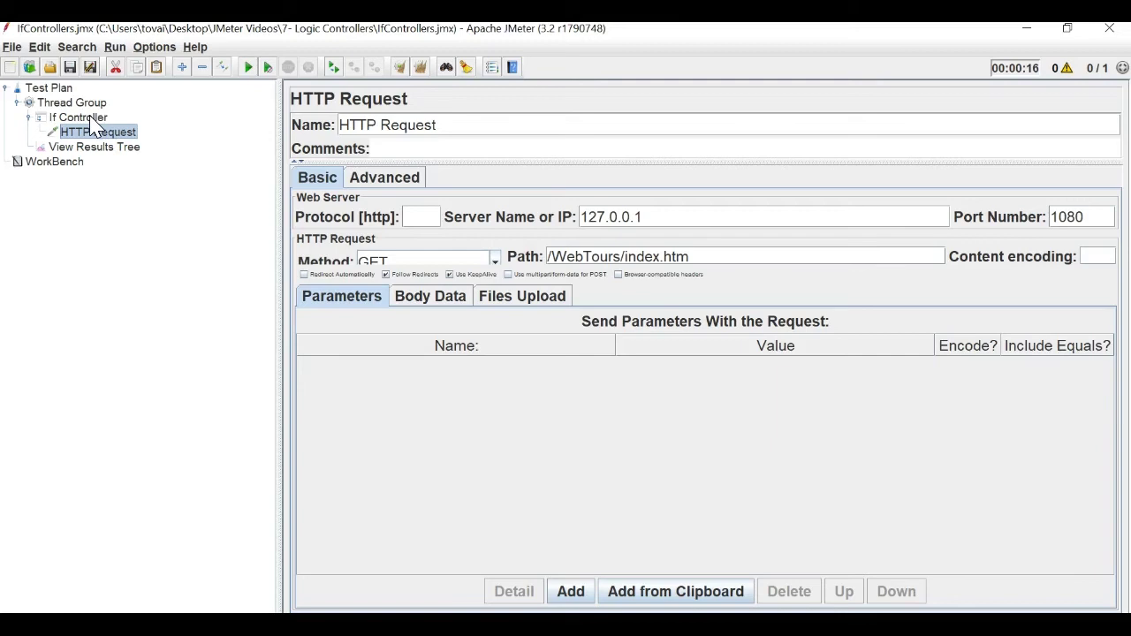
{"action": "left_click", "coordinate": [89, 120]}
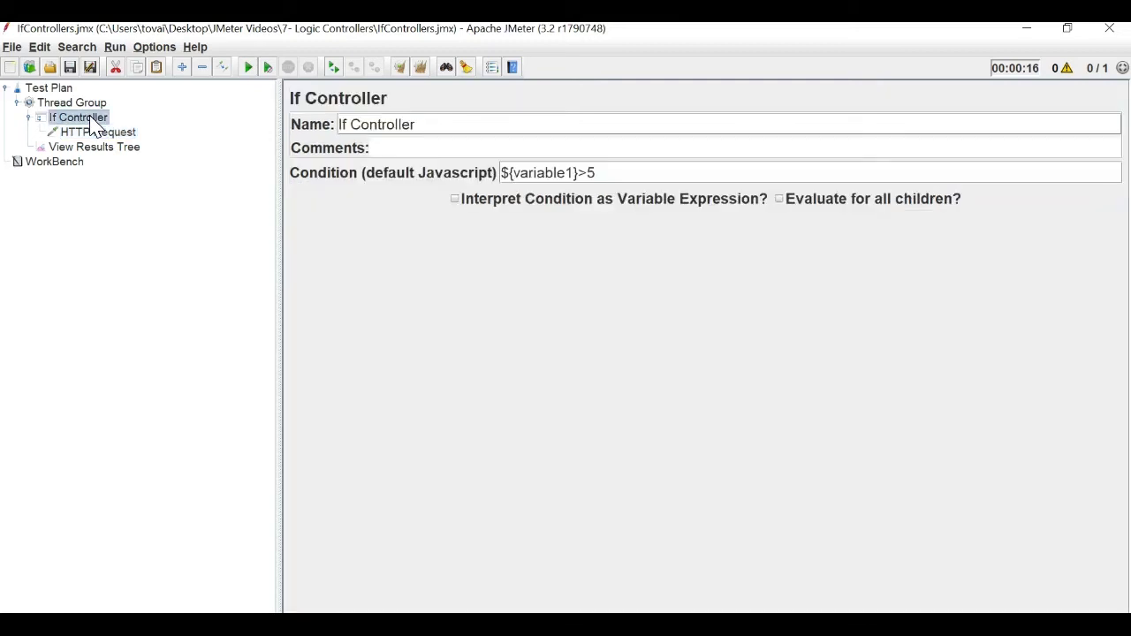
{"action": "left_click", "coordinate": [29, 118]}
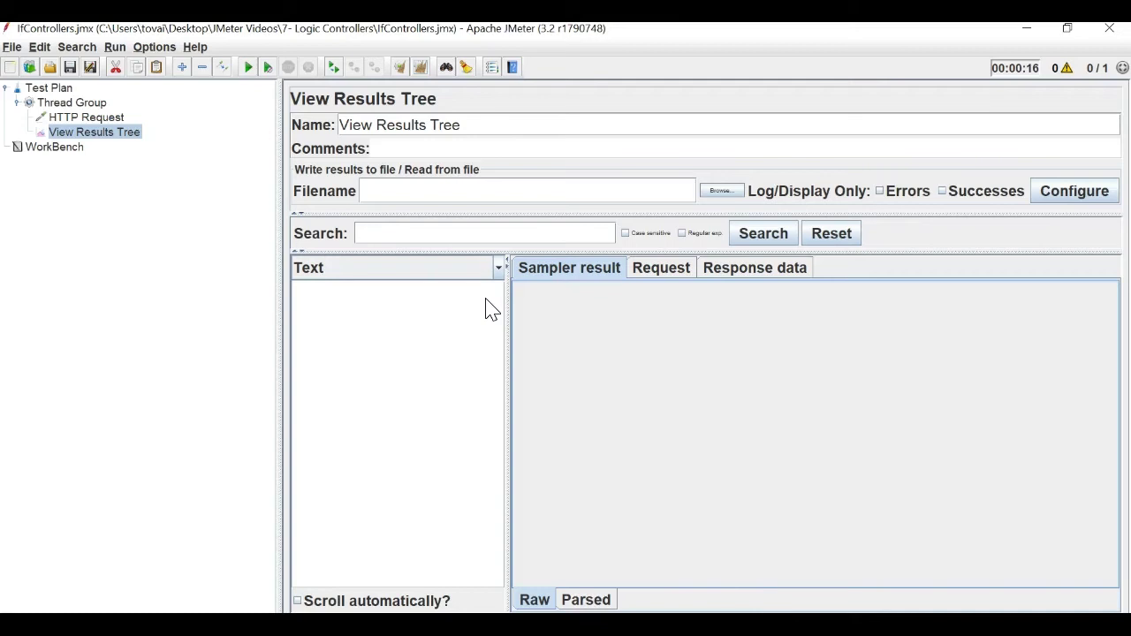
{"action": "left_click", "coordinate": [40, 88]}
{"action": "left_click", "coordinate": [62, 104]}
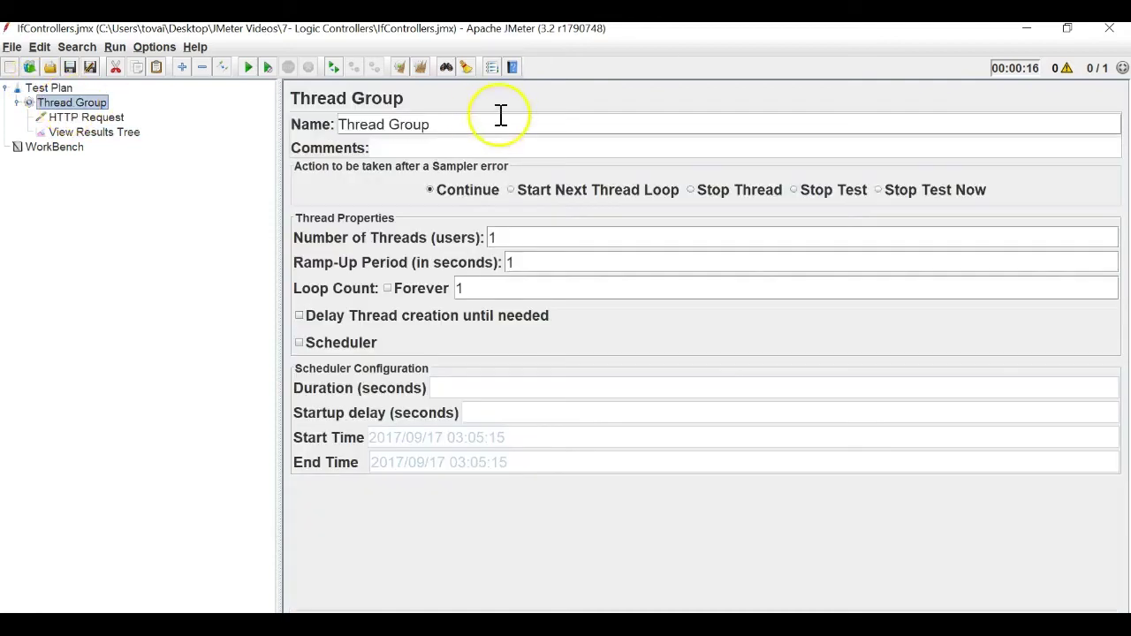
{"action": "left_click", "coordinate": [86, 117]}
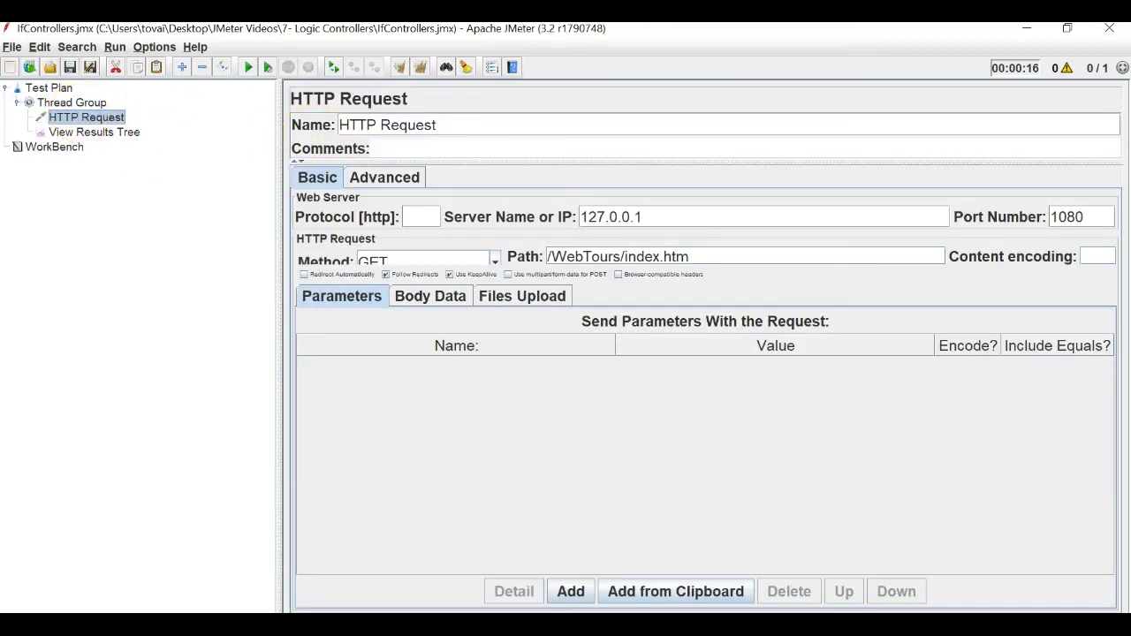
{"action": "left_click", "coordinate": [106, 131]}
- Save the test plan under the new file name RuntimeControllers.jmx in the 7- Logic Controllers folder
{"action": "left_click", "coordinate": [13, 47]}
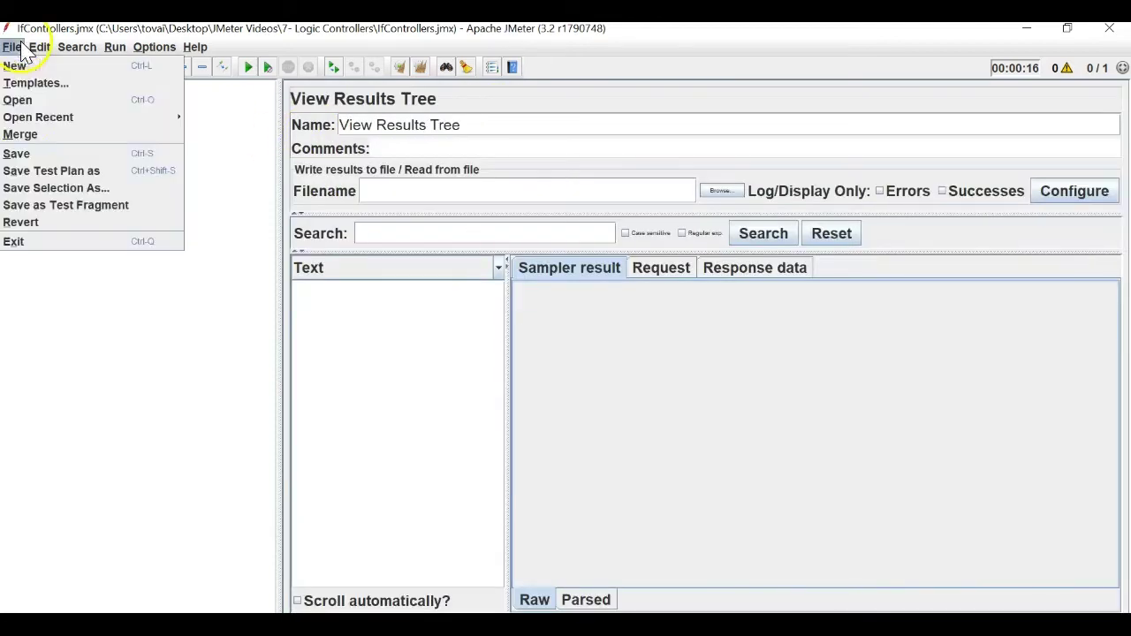
{"action": "left_click", "coordinate": [41, 170]}
{"action": "left_click_drag", "start_coordinate": [493, 357], "coordinate": [468, 357]}
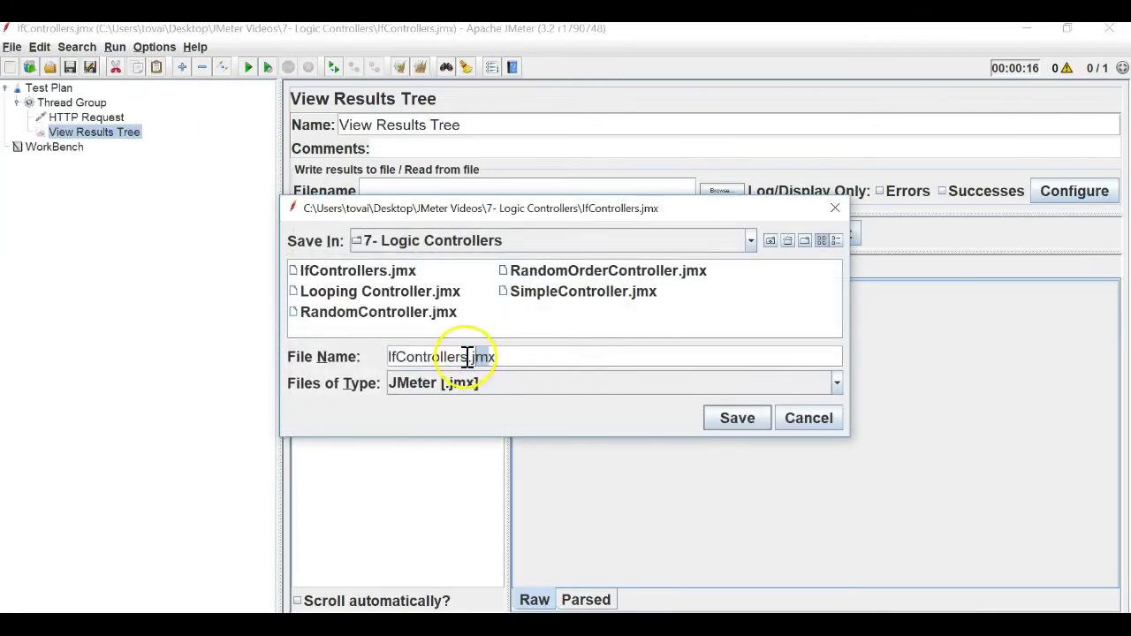
{"action": "left_click", "coordinate": [391, 357]}
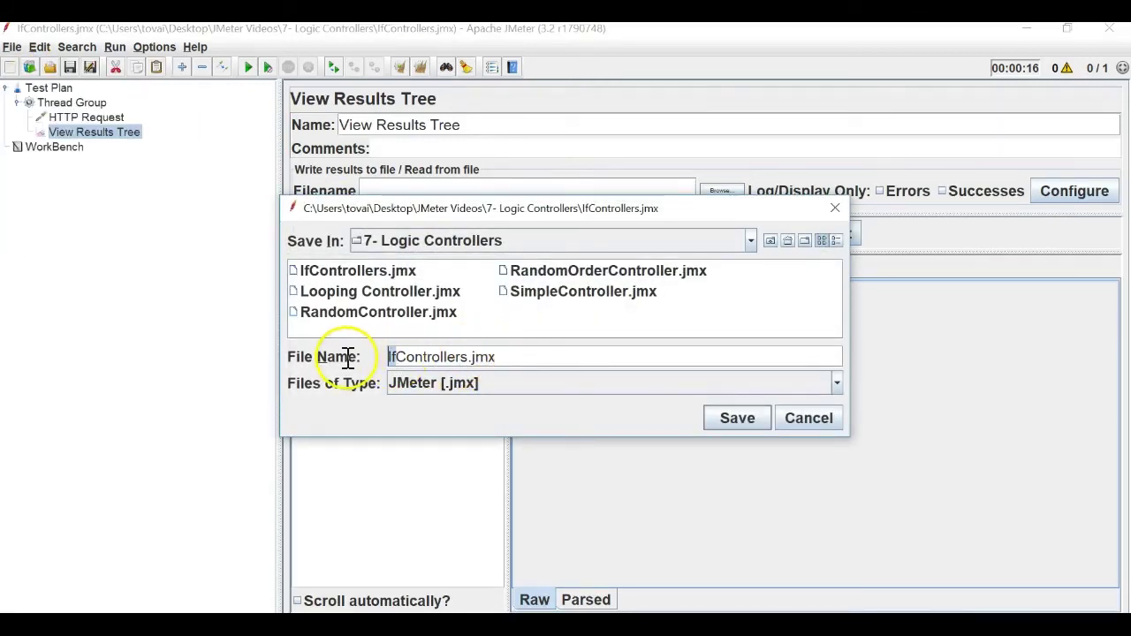
{"action": "key", "text": "Delete"}
{"action": "key", "text": "Delete"}
{"action": "type", "text": "Runtime"}
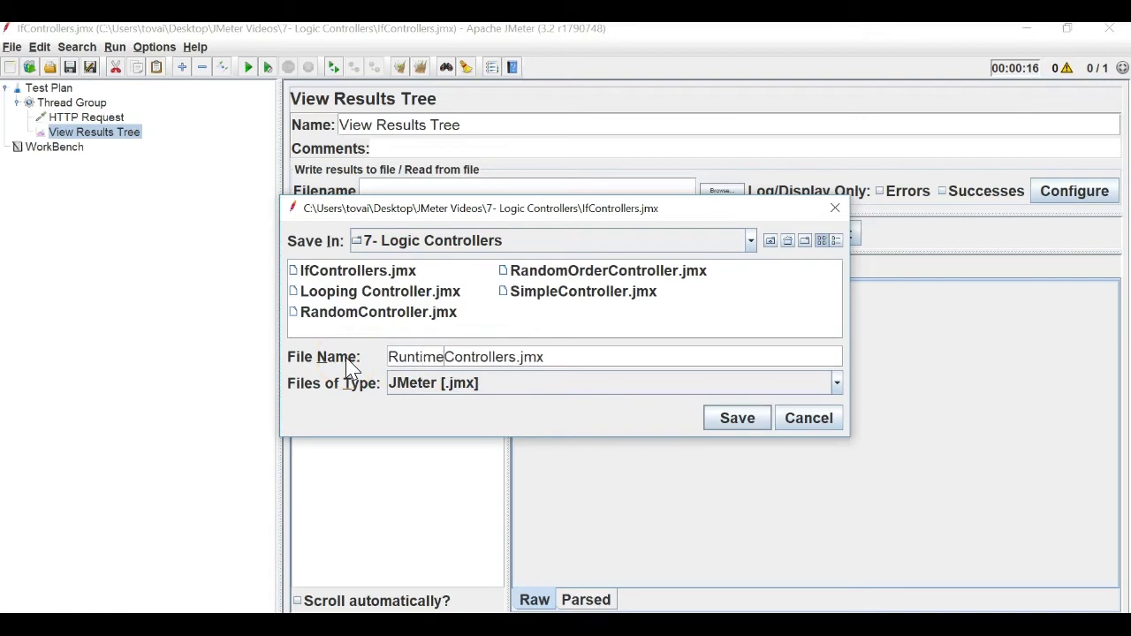
{"action": "key", "text": "Return"}
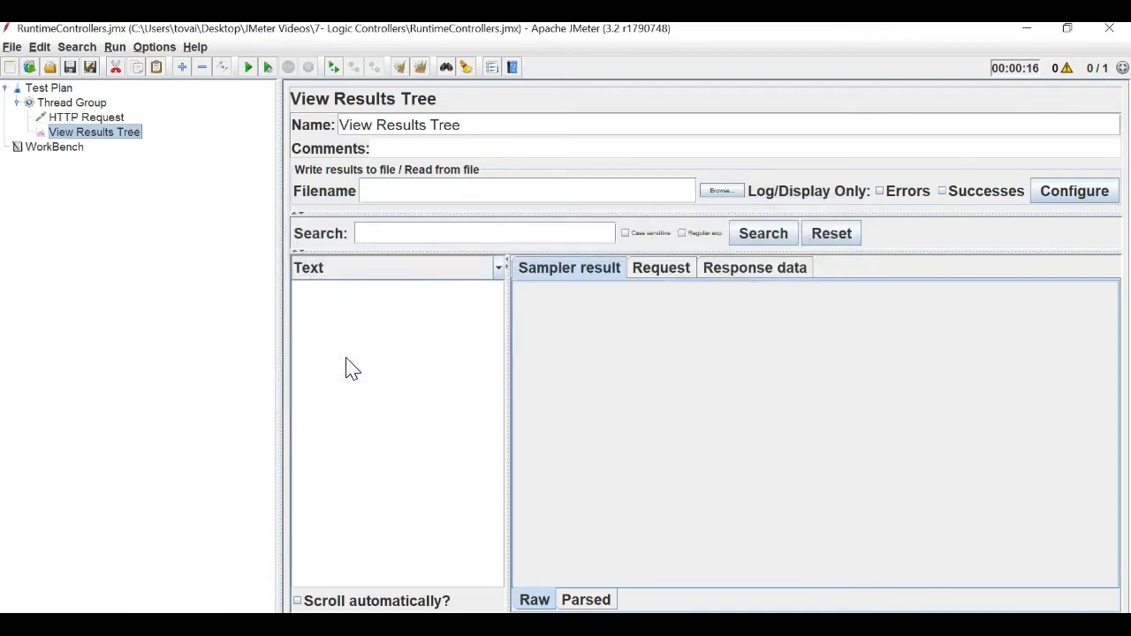
- Add a Runtime Controller to the Thread Group and move the HTTP Request inside it
{"action": "right_click", "coordinate": [86, 104]}
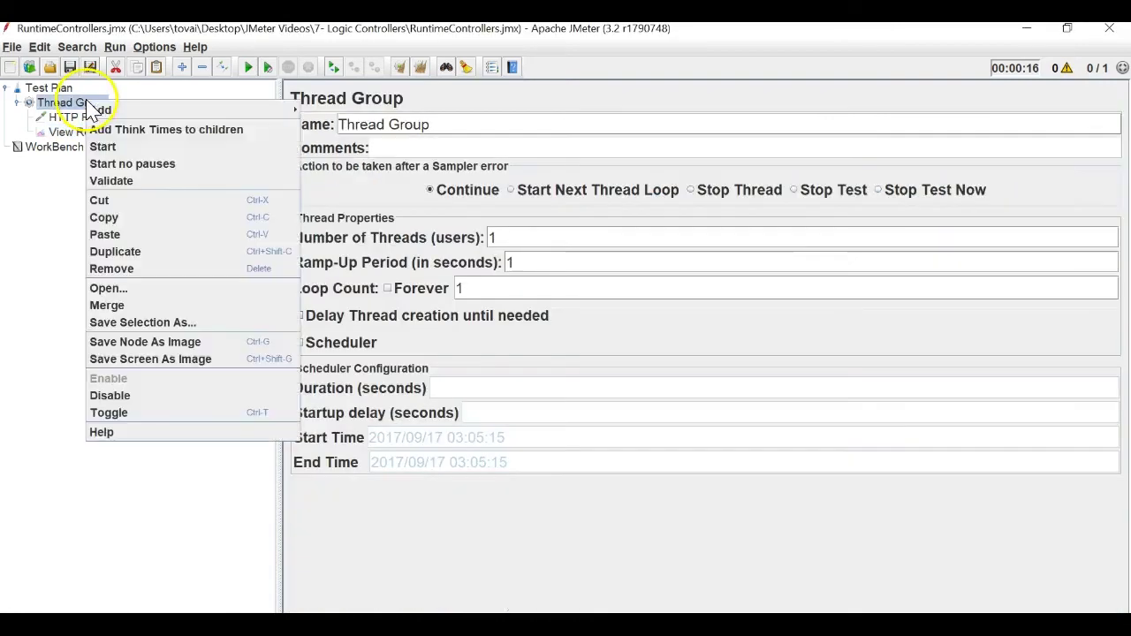
{"action": "mouse_move", "coordinate": [108, 110]}
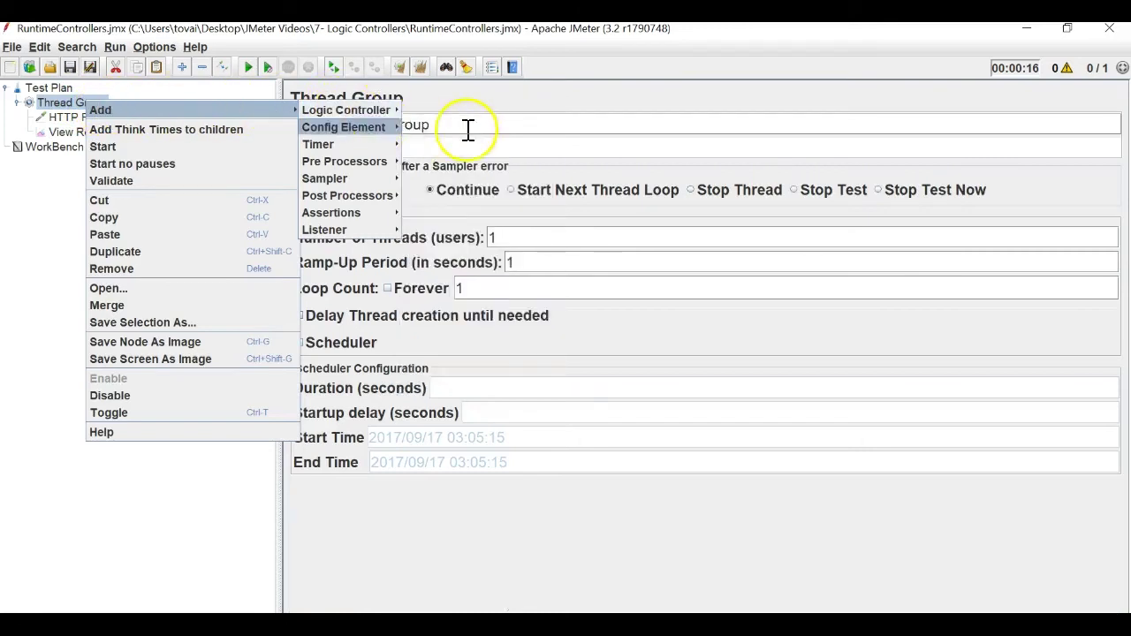
{"action": "mouse_move", "coordinate": [362, 110]}
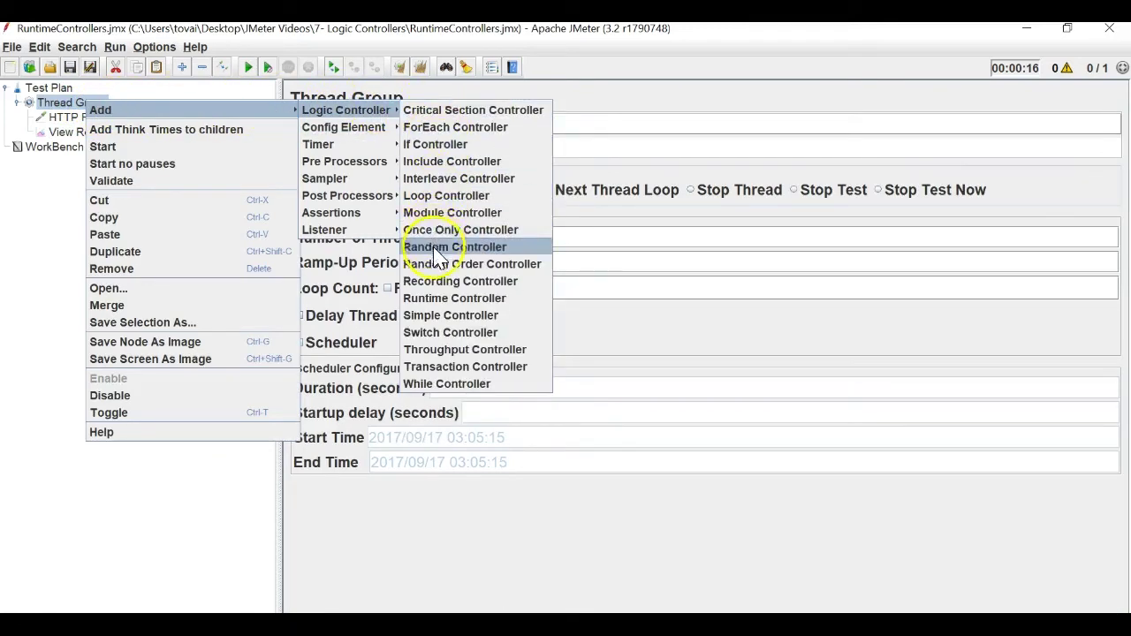
{"action": "left_click", "coordinate": [446, 298]}
{"action": "left_click", "coordinate": [84, 118]}
{"action": "left_click_drag", "start_coordinate": [78, 122], "coordinate": [132, 157]}
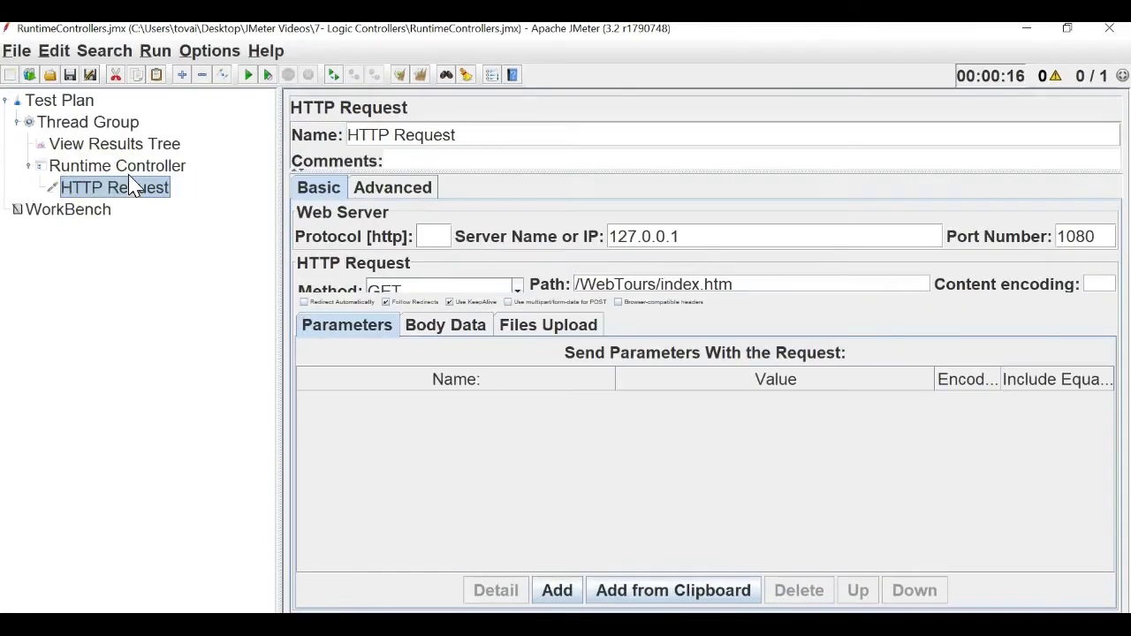
- Move the Runtime Controller above View Results Tree in the Thread Group and expand it
{"action": "left_click", "coordinate": [40, 168]}
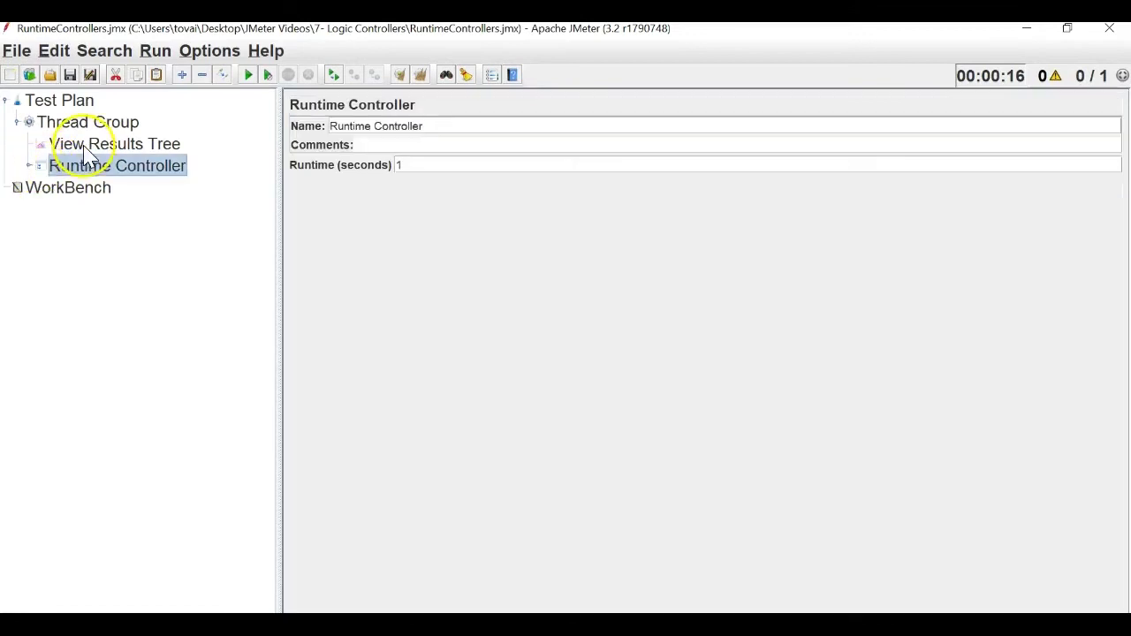
{"action": "left_click_drag", "start_coordinate": [83, 165], "coordinate": [83, 144]}
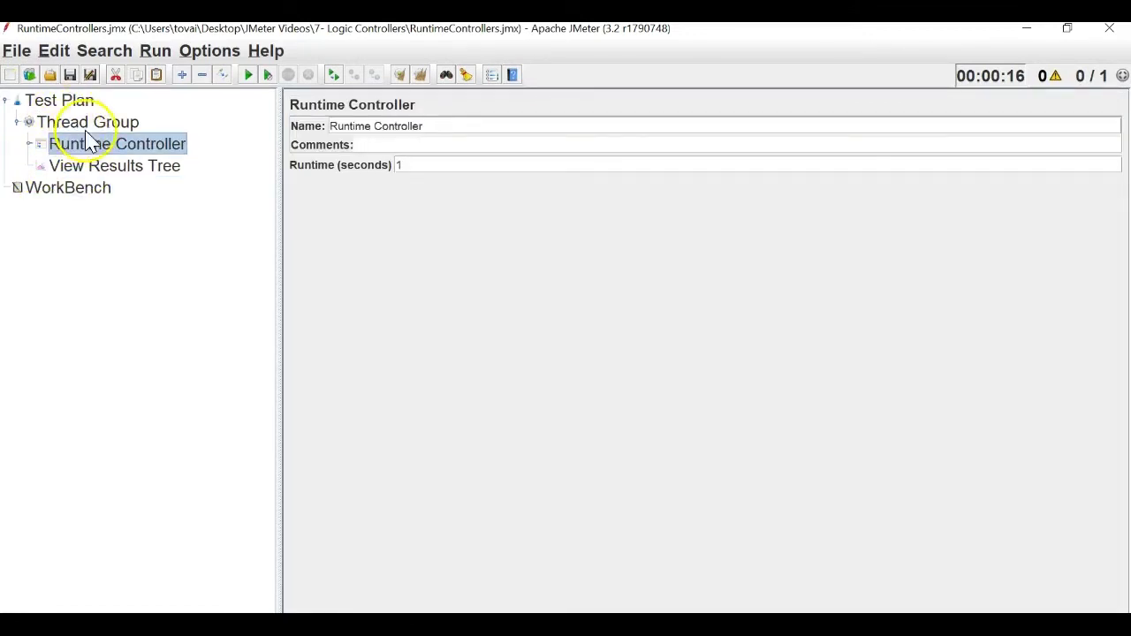
{"action": "left_click", "coordinate": [36, 150]}
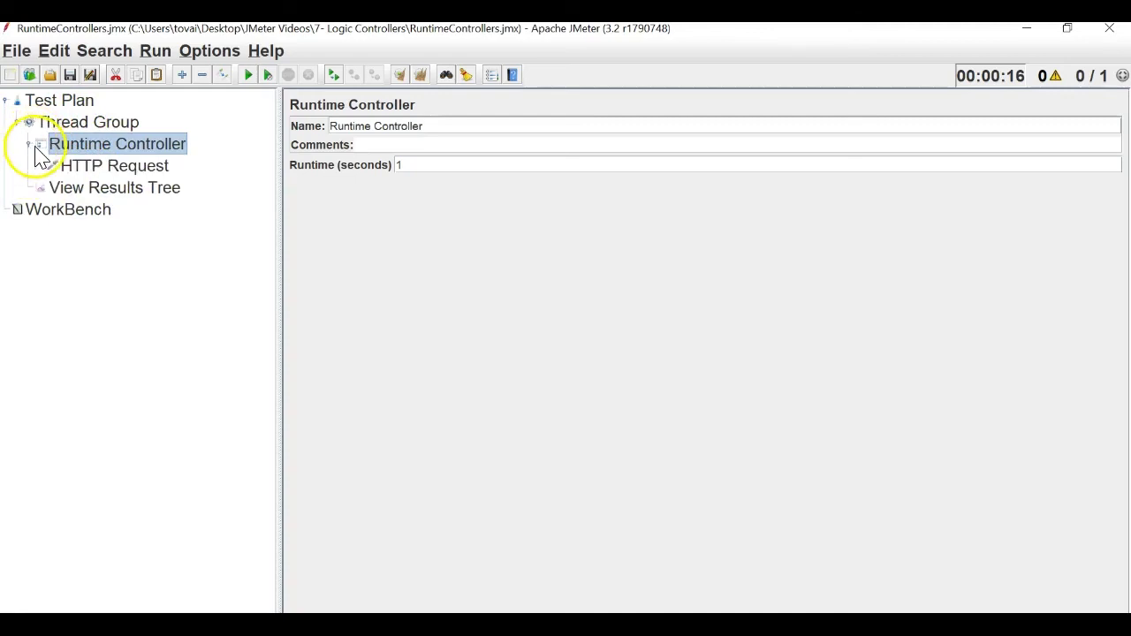
- Rename the HTTP Request in the Runtime Controller to 1
{"action": "left_click", "coordinate": [159, 166]}
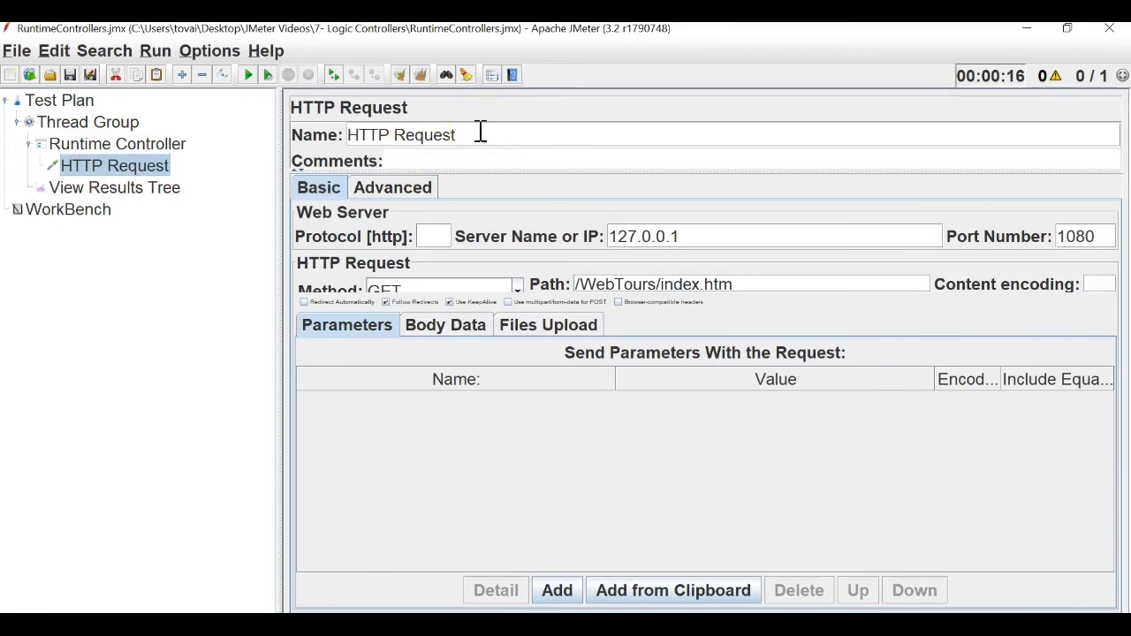
{"action": "left_click_drag", "start_coordinate": [455, 132], "coordinate": [358, 134]}
{"action": "left_click", "coordinate": [370, 134]}
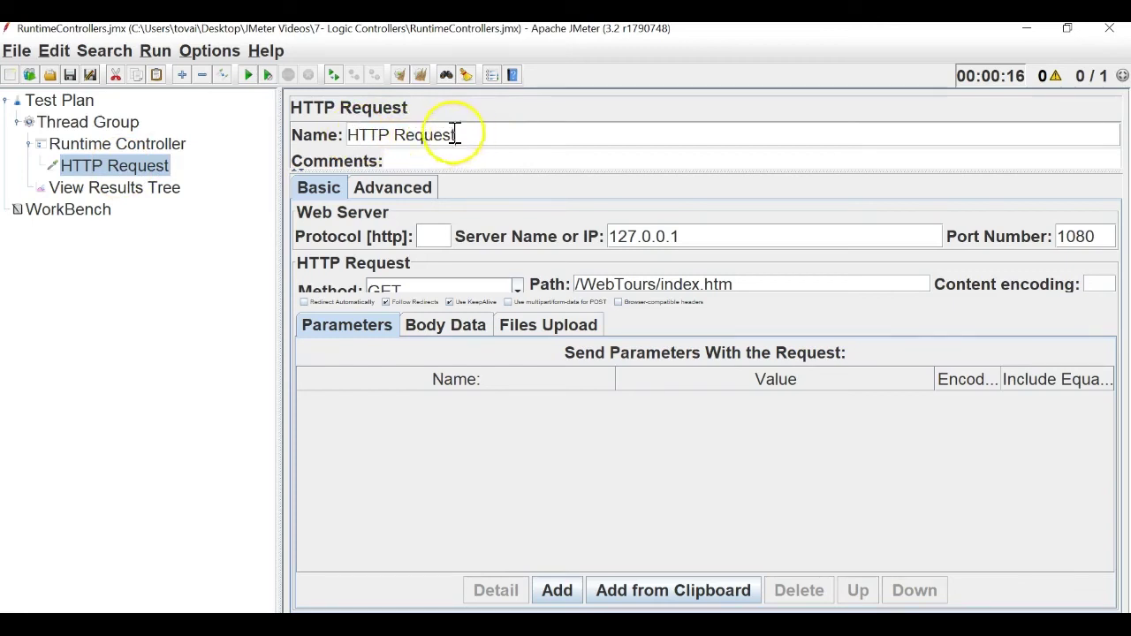
{"action": "left_click_drag", "start_coordinate": [455, 134], "coordinate": [335, 135]}
{"action": "type", "text": "1"}
{"action": "left_click", "coordinate": [119, 148]}
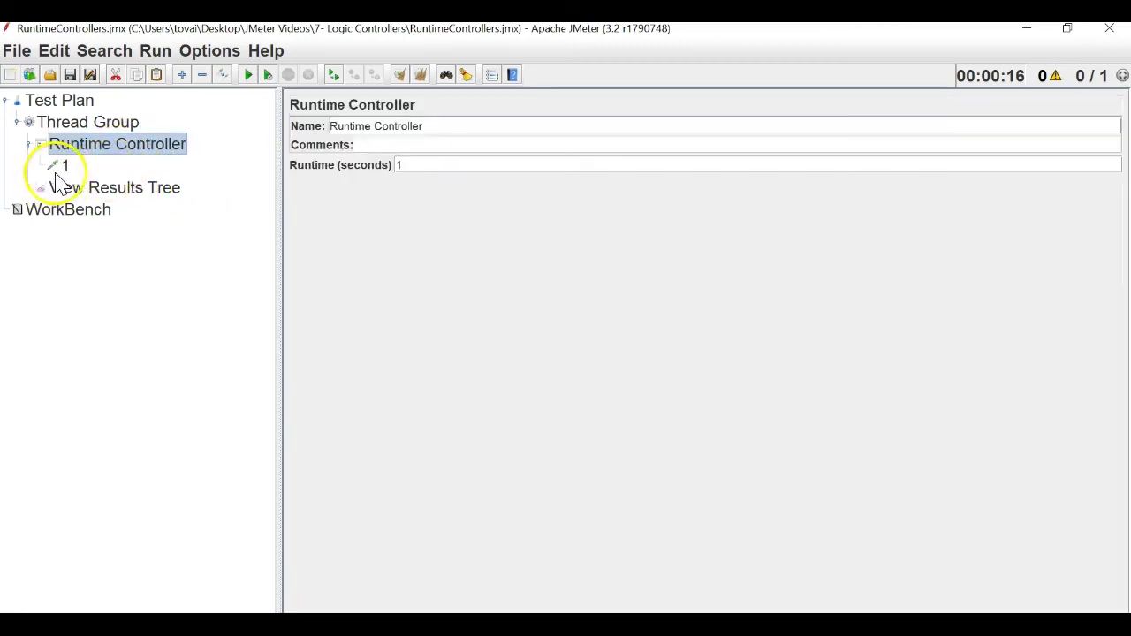
- Copy request 1 and paste eleven copies of it into the Runtime Controller
{"action": "right_click", "coordinate": [62, 164]}
{"action": "left_click", "coordinate": [99, 252]}
{"action": "left_click", "coordinate": [124, 150]}
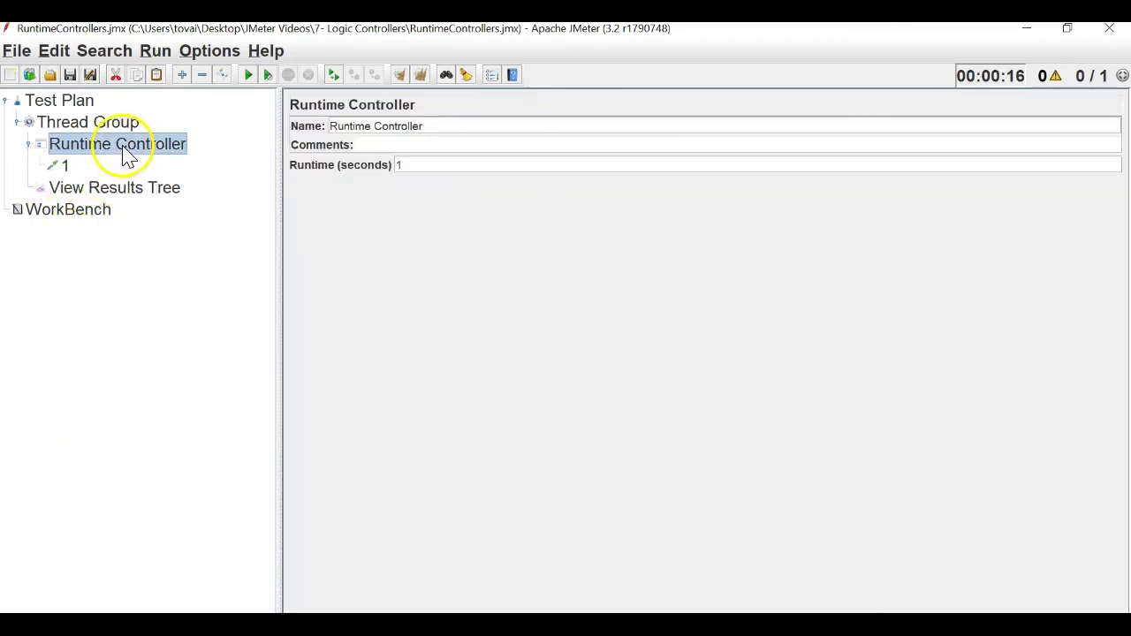
{"action": "key", "text": "ctrl+v"}
{"action": "key", "text": "ctrl+v"}
{"action": "key", "text": "ctrl+v"}
{"action": "key", "text": "ctrl+v"}
{"action": "key", "text": "ctrl+v"}
{"action": "key", "text": "ctrl+v"}
{"action": "key", "text": "ctrl+v"}
{"action": "key", "text": "ctrl+v"}
{"action": "key", "text": "ctrl+v"}
{"action": "key", "text": "ctrl+v"}
{"action": "key", "text": "ctrl+v"}
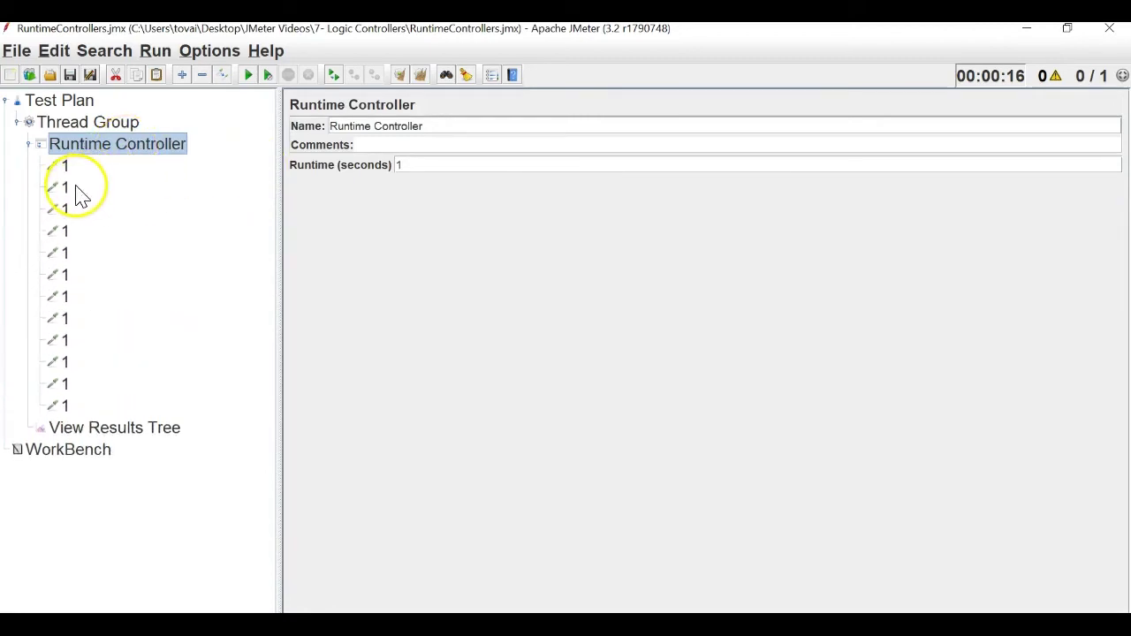
- Rename the second to fifth requests in the Runtime Controller to 2, 3, 4 and 5
{"action": "left_click", "coordinate": [66, 187]}
{"action": "double_click", "coordinate": [349, 134]}
{"action": "type", "text": "2"}
{"action": "left_click", "coordinate": [66, 209]}
{"action": "double_click", "coordinate": [350, 134]}
{"action": "type", "text": "3"}
{"action": "left_click", "coordinate": [122, 230]}
{"action": "type", "text": "4"}
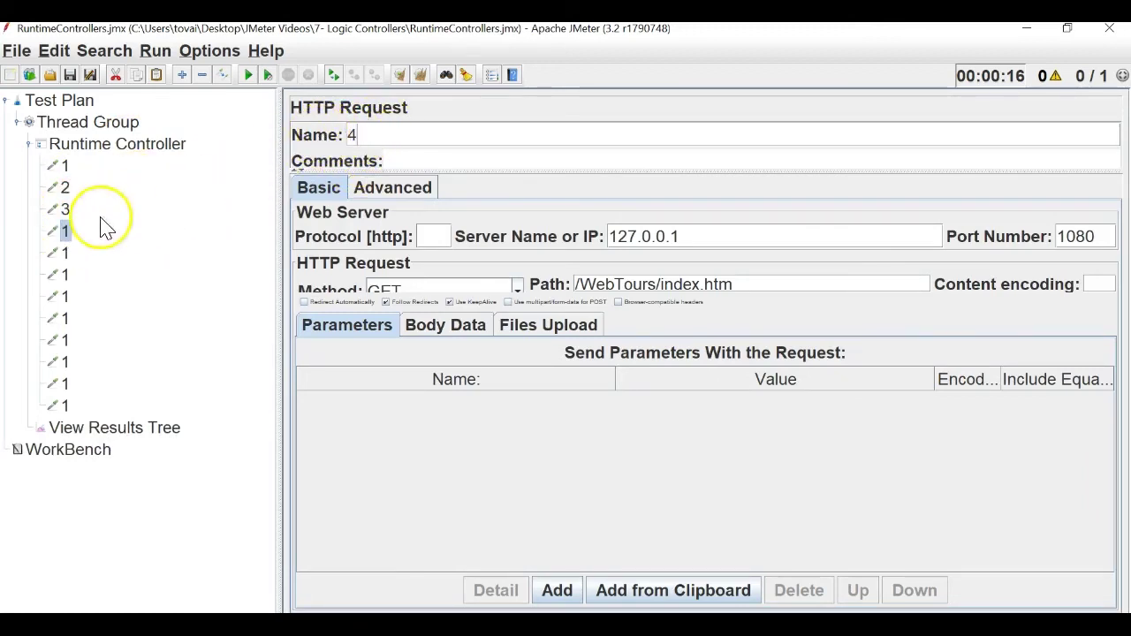
{"action": "left_click", "coordinate": [65, 253]}
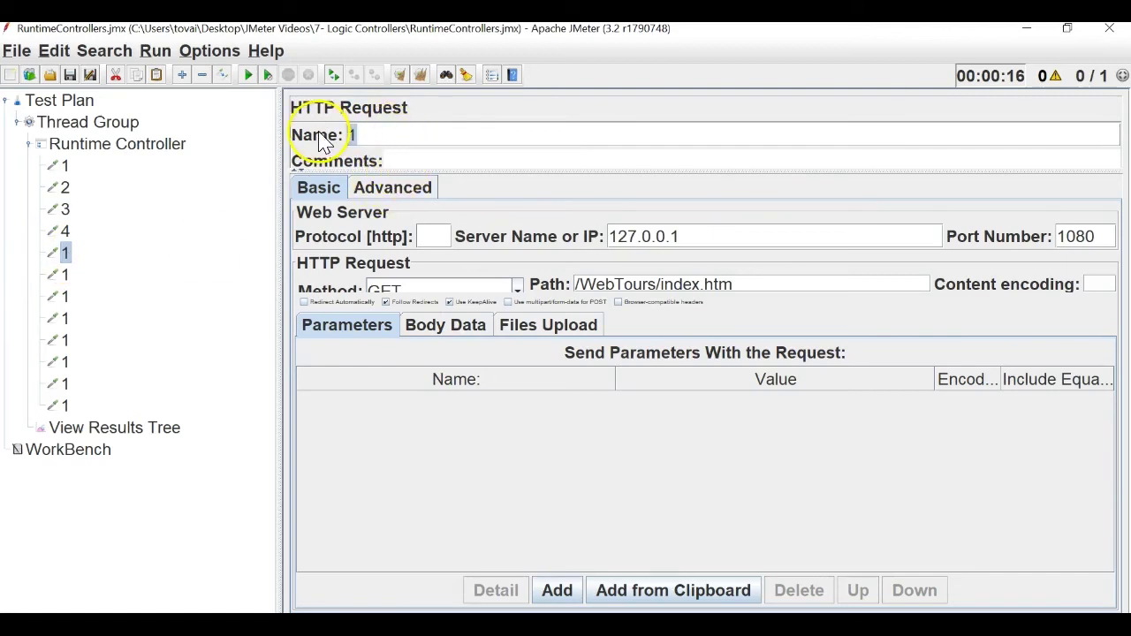
{"action": "type", "text": "5"}
- Rename the sixth to ninth requests in the Runtime Controller to 6, 7, 8 and 9
{"action": "left_click", "coordinate": [65, 275]}
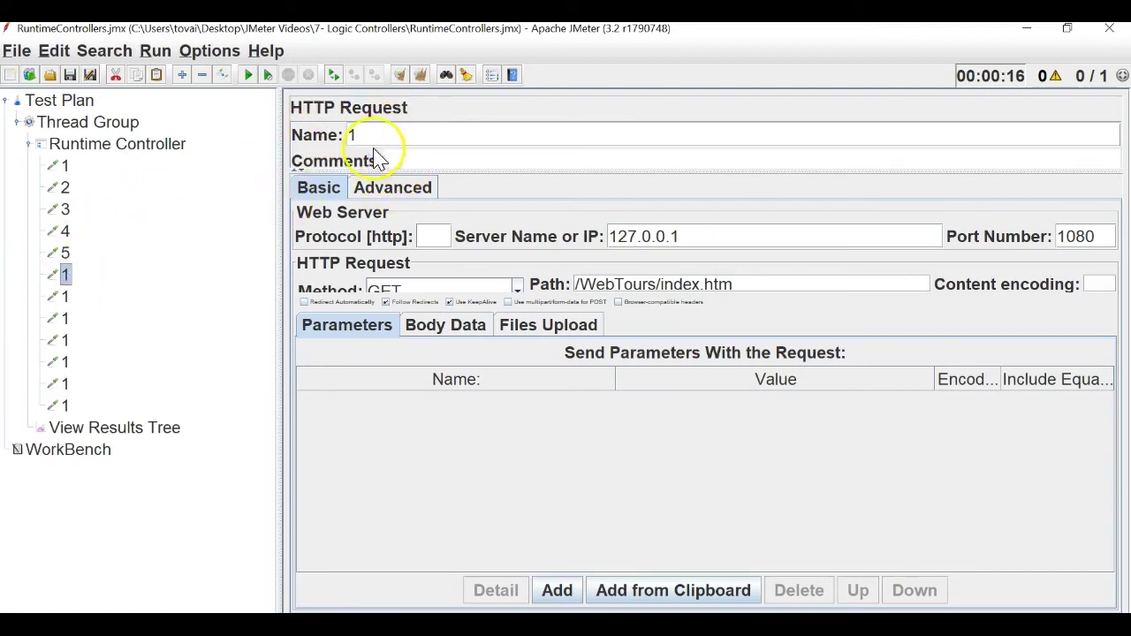
{"action": "type", "text": "6"}
{"action": "left_click", "coordinate": [64, 297]}
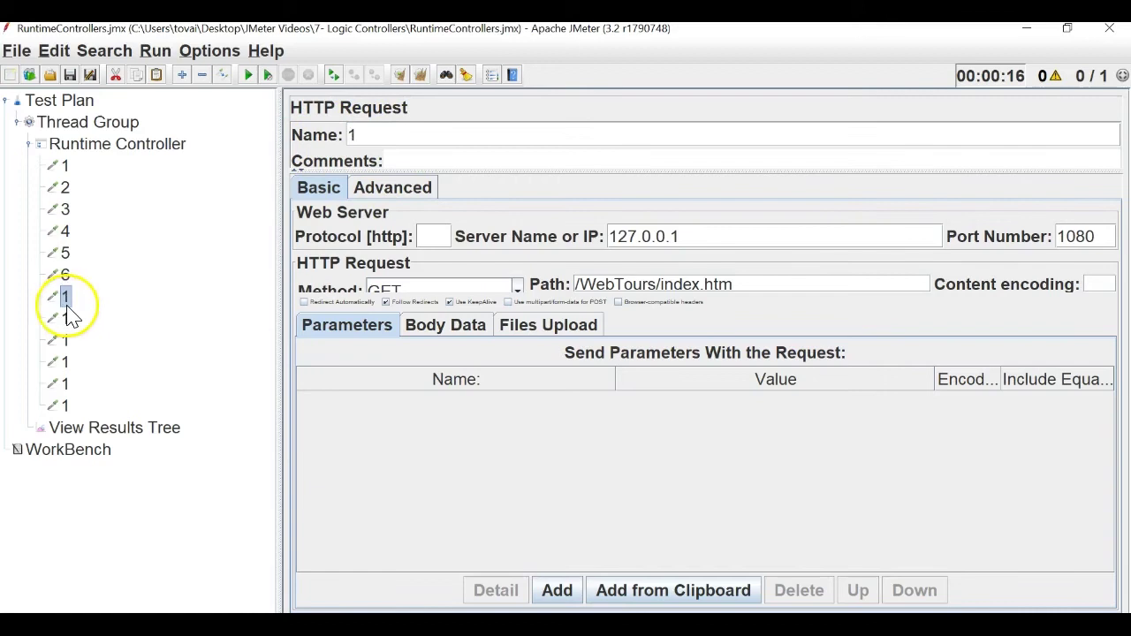
{"action": "type", "text": "7"}
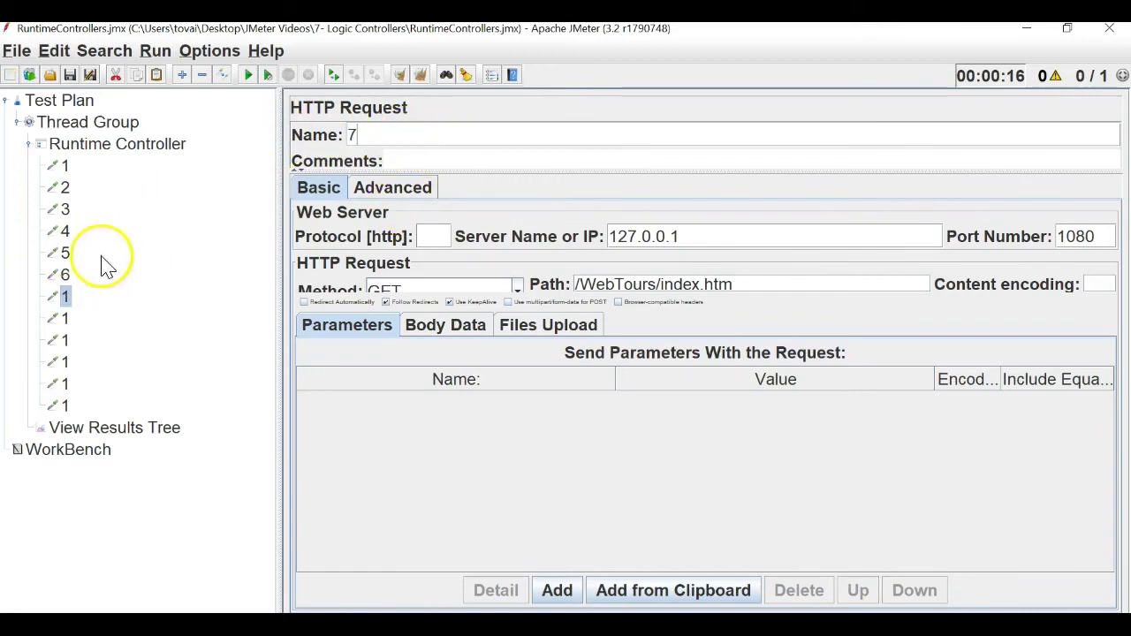
{"action": "left_click", "coordinate": [64, 318]}
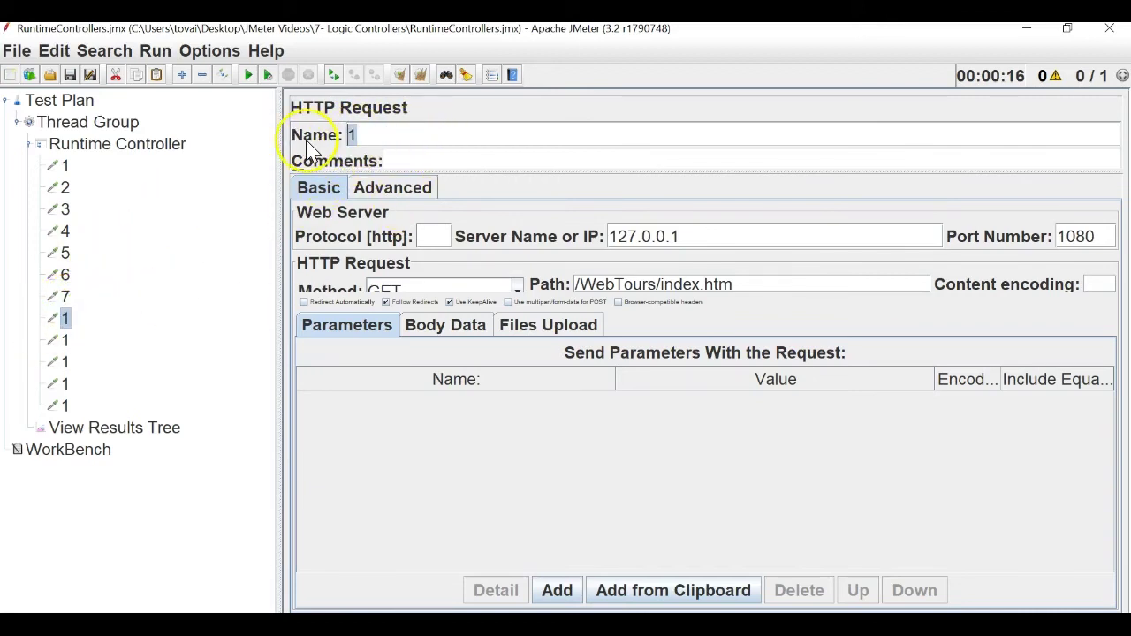
{"action": "type", "text": "8"}
{"action": "left_click", "coordinate": [64, 340]}
{"action": "left_click_drag", "start_coordinate": [376, 136], "coordinate": [287, 146]}
{"action": "type", "text": "9"}
- Rename the last three requests in the Runtime Controller to 10, 11 and 12
{"action": "left_click", "coordinate": [66, 362]}
{"action": "left_click_drag", "start_coordinate": [375, 135], "coordinate": [251, 141]}
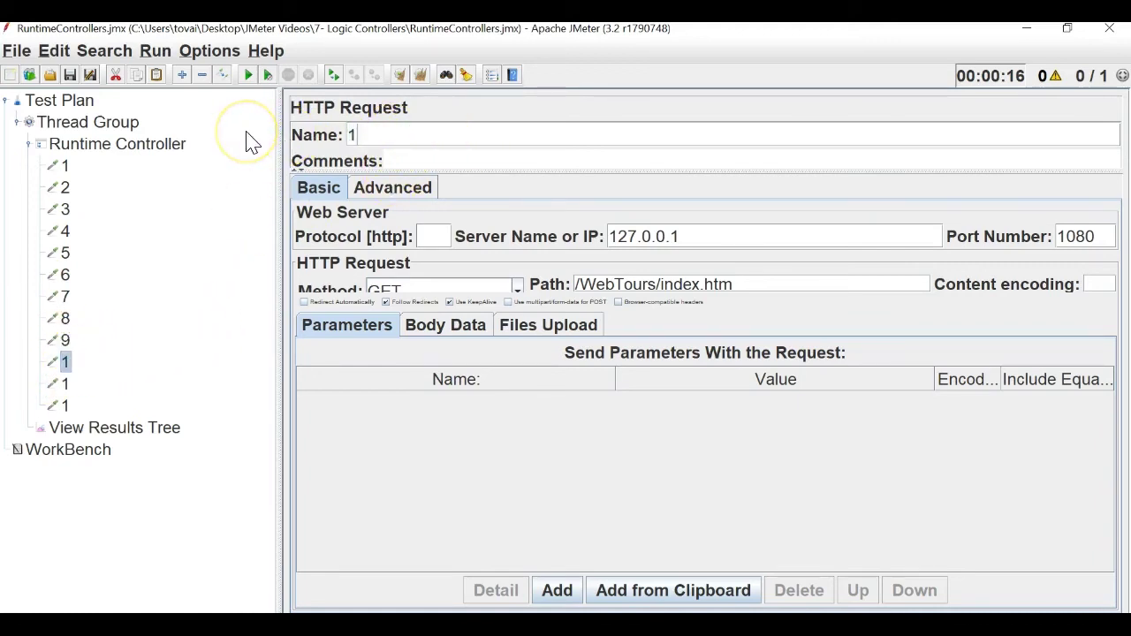
{"action": "type", "text": "10"}
{"action": "left_click", "coordinate": [65, 383]}
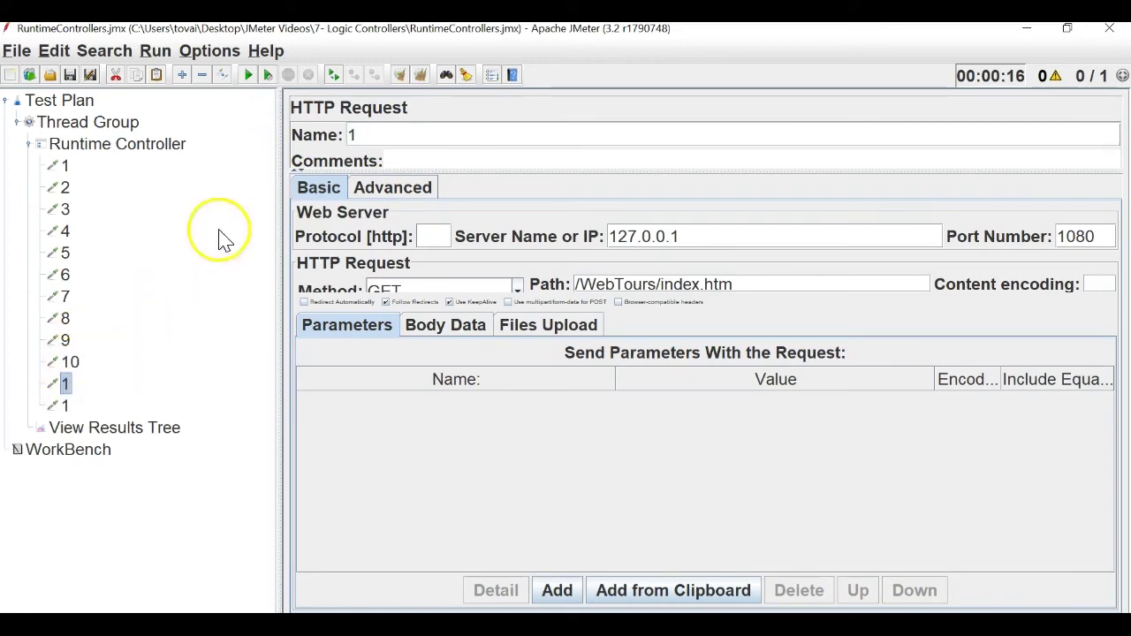
{"action": "left_click", "coordinate": [66, 406]}
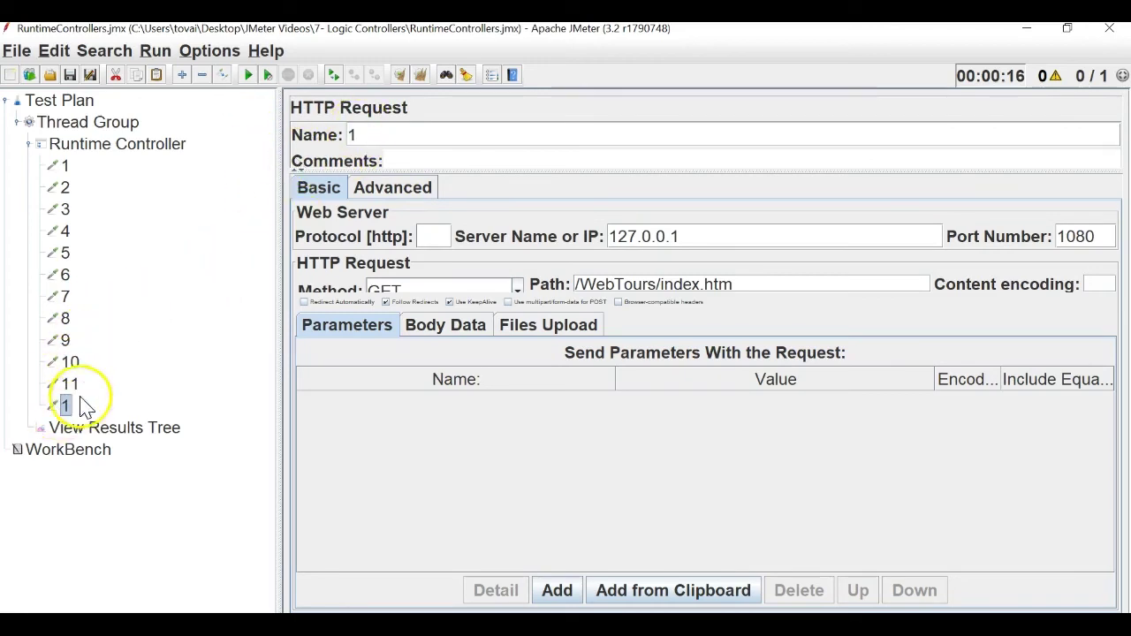
{"action": "left_click", "coordinate": [361, 134]}
{"action": "type", "text": "2"}
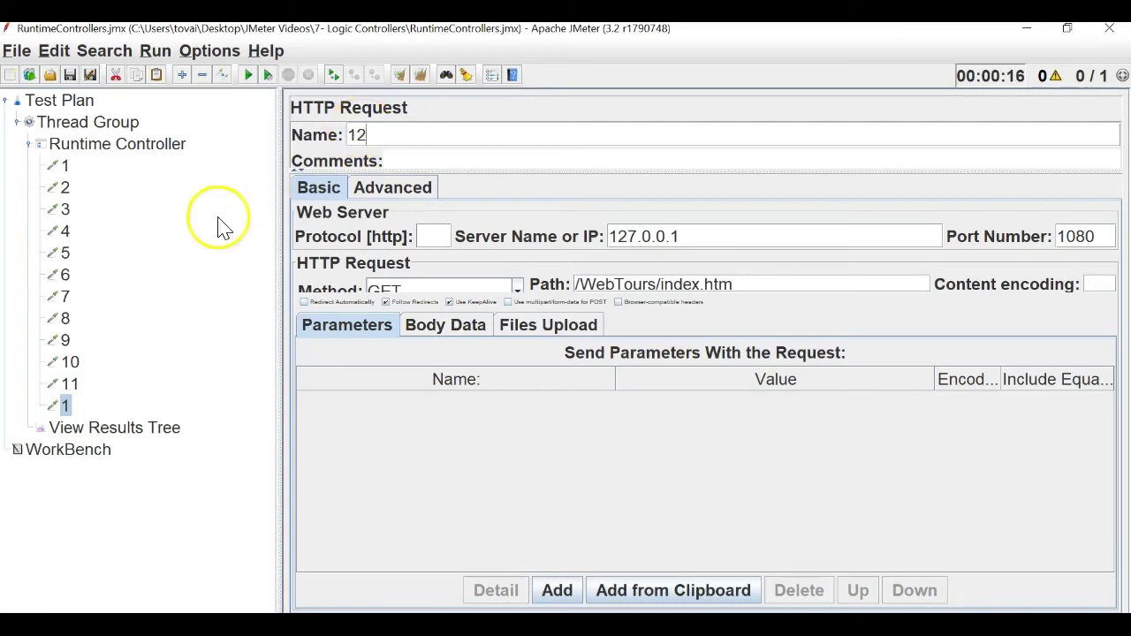
- Clear the server name, path and port number of request 1
{"action": "left_click", "coordinate": [65, 166]}
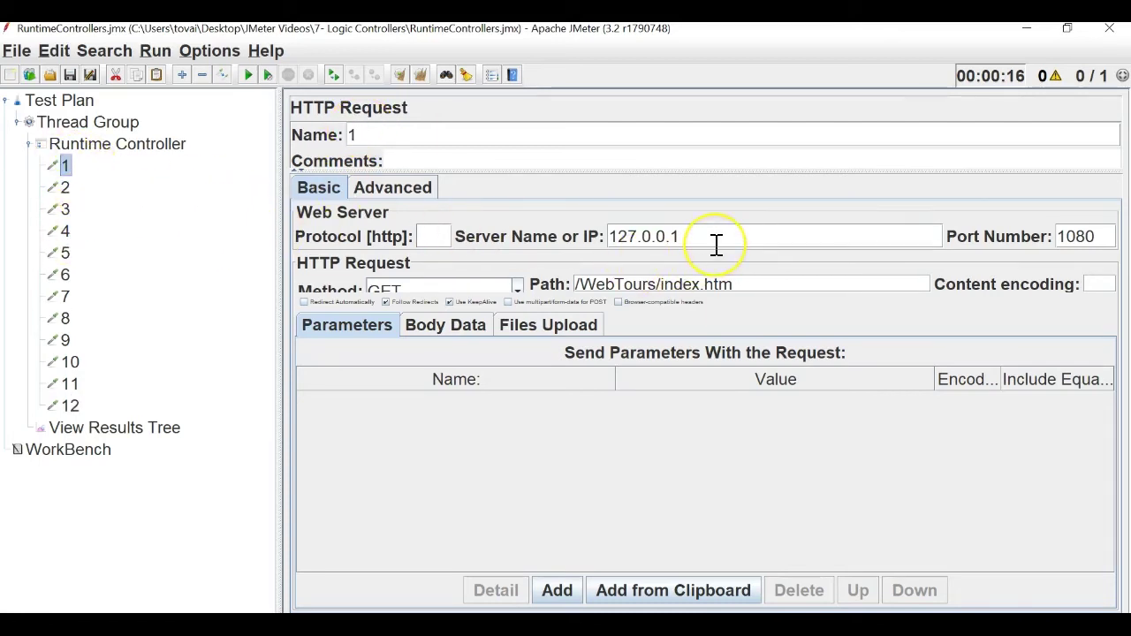
{"action": "left_click_drag", "start_coordinate": [716, 245], "coordinate": [594, 226]}
{"action": "left_click_drag", "start_coordinate": [726, 283], "coordinate": [553, 286]}
{"action": "key", "text": "BackSpace"}
{"action": "left_click_drag", "start_coordinate": [1124, 255], "coordinate": [1002, 240]}
{"action": "key", "text": "BackSpace"}
- Switch to the Chrome browser and open jmeter.apache.org in a new tab
{"action": "key", "text": "alt+Tab"}
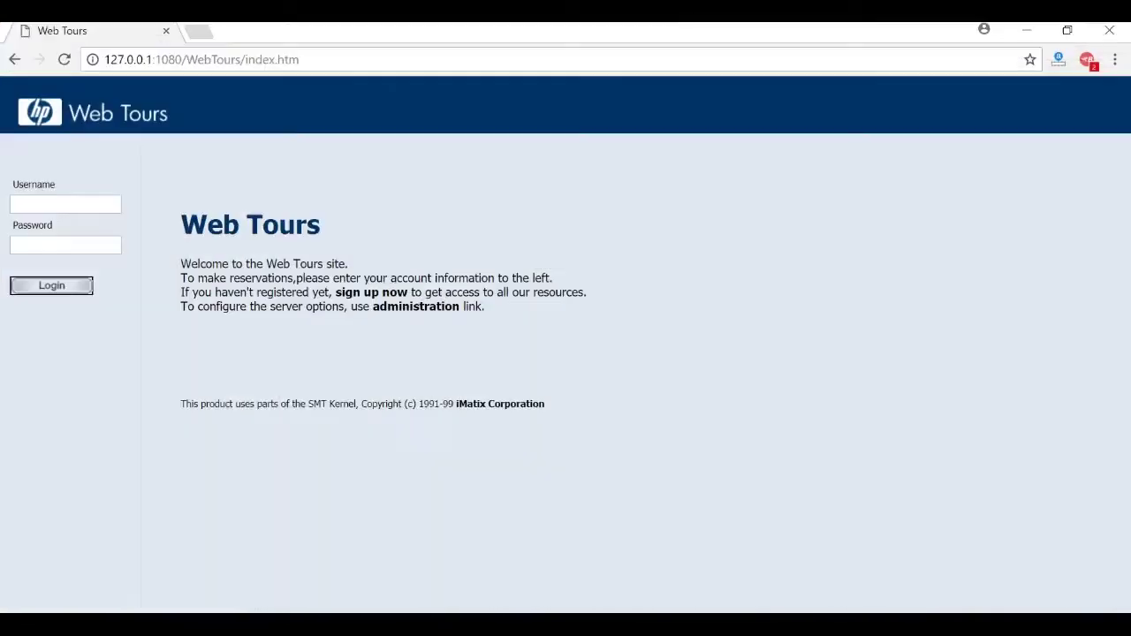
{"action": "left_click", "coordinate": [200, 32]}
{"action": "type", "text": "jm"}
{"action": "key", "text": "Return"}
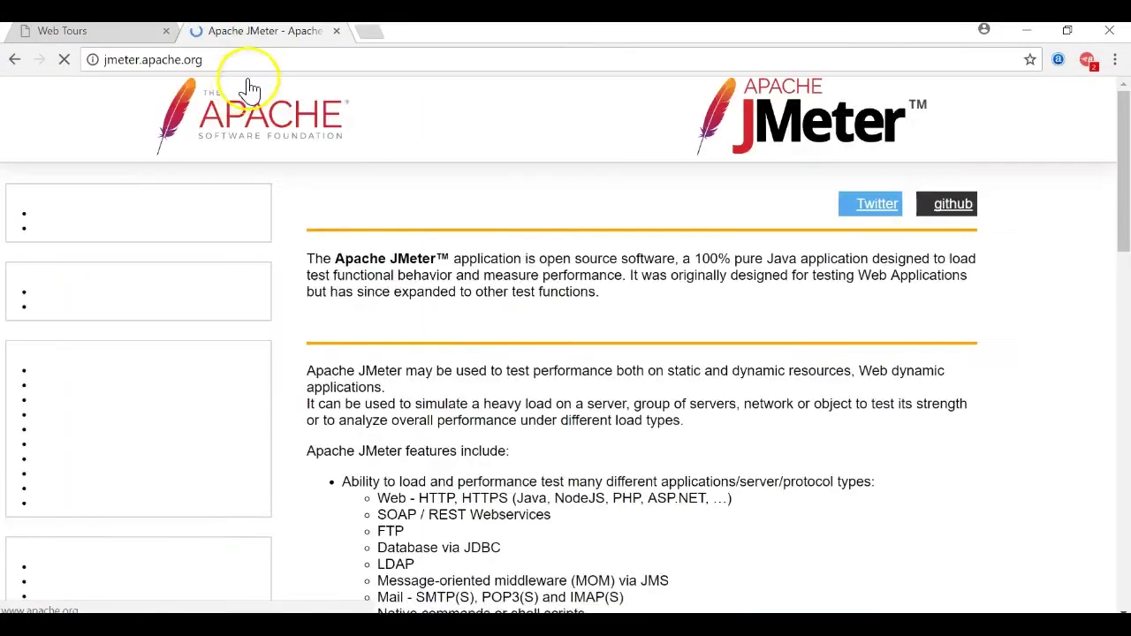
- Copy the jmeter.apache.org address from the browser and set it as request 1's server name in JMeter
{"action": "left_click", "coordinate": [253, 62]}
{"action": "key", "text": "ctrl+c"}
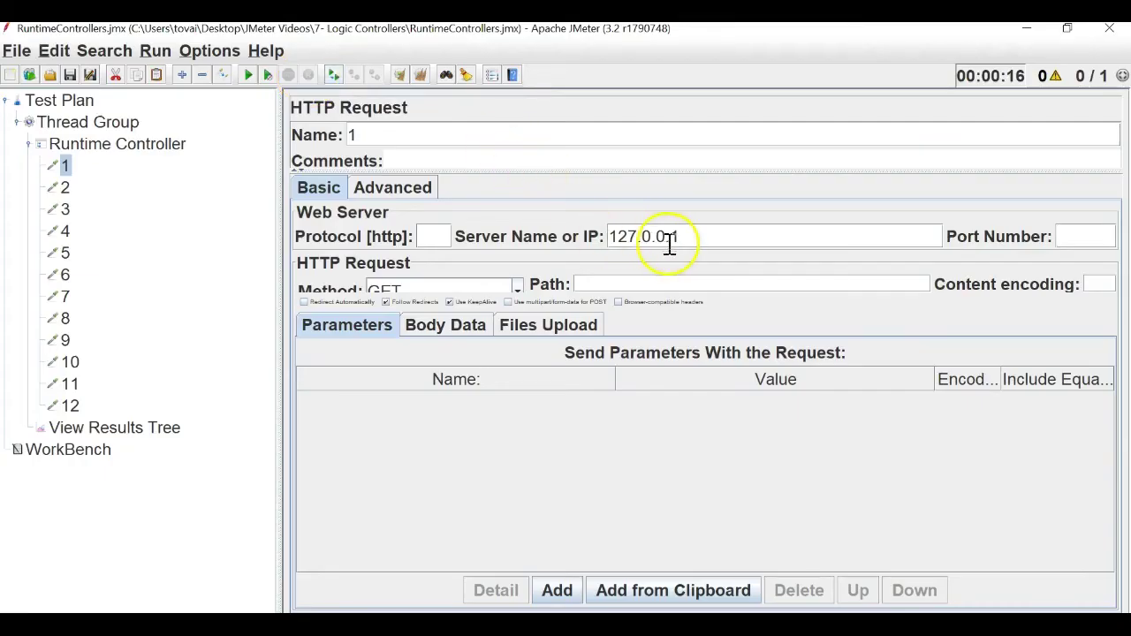
{"action": "left_click_drag", "start_coordinate": [669, 244], "coordinate": [535, 233]}
{"action": "key", "text": "ctrl+v"}
{"action": "key", "text": "BackSpace"}
{"action": "left_click_drag", "start_coordinate": [651, 245], "coordinate": [501, 240]}
{"action": "key", "text": "ctrl+c"}
{"action": "key", "text": "Delete"}
{"action": "double_click", "coordinate": [738, 236]}
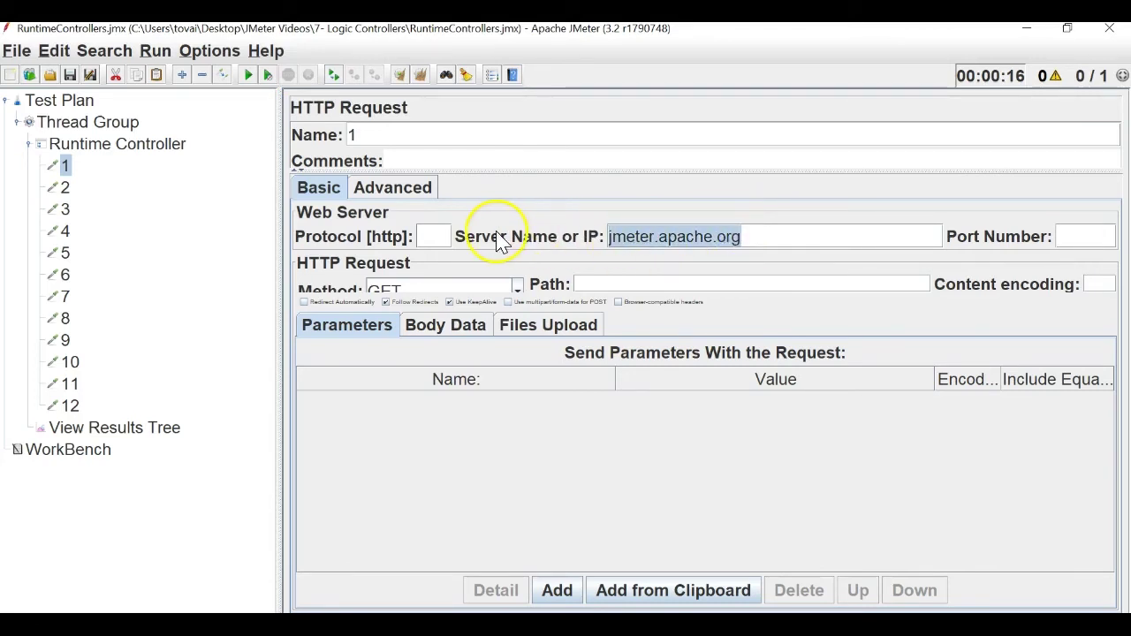
- Set request 2's server name to jmeter.apache.org and clear its port number and path
{"action": "left_click", "coordinate": [65, 187]}
{"action": "left_click_drag", "start_coordinate": [690, 237], "coordinate": [553, 245]}
{"action": "key", "text": "ctrl+v"}
{"action": "left_click_drag", "start_coordinate": [1098, 231], "coordinate": [1022, 235]}
{"action": "key", "text": "Delete"}
{"action": "left_click_drag", "start_coordinate": [807, 286], "coordinate": [442, 293]}
{"action": "key", "text": "Delete"}
- Set request 3's server name to jmeter.apache.org and clear its path and port number
{"action": "left_click", "coordinate": [64, 210]}
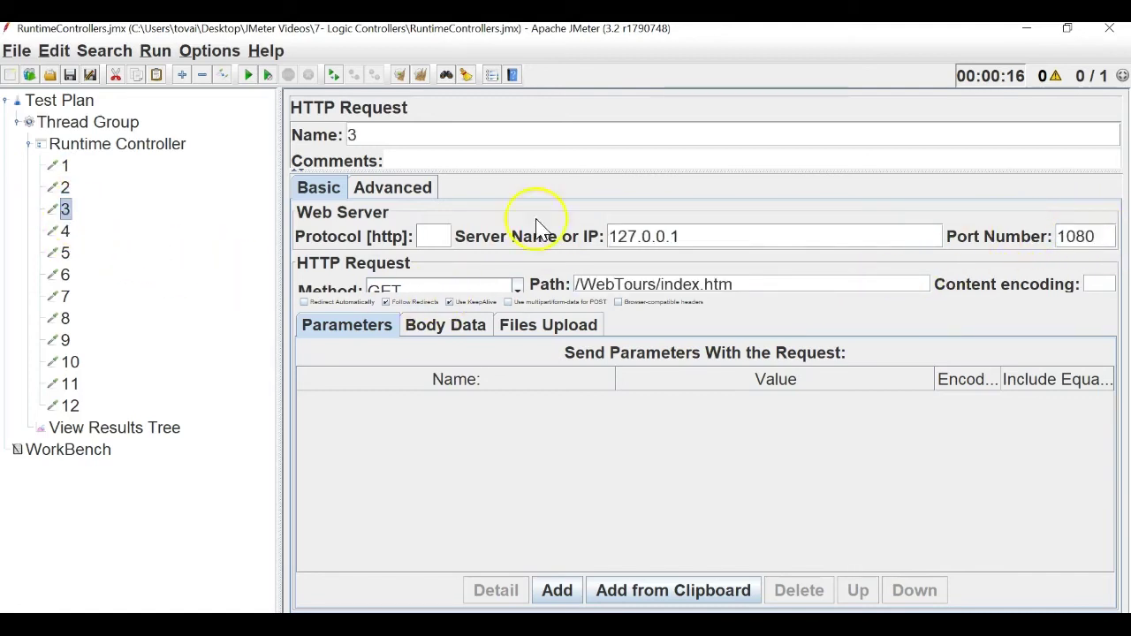
{"action": "left_click_drag", "start_coordinate": [712, 235], "coordinate": [560, 235]}
{"action": "key", "text": "ctrl+v"}
{"action": "left_click_drag", "start_coordinate": [751, 283], "coordinate": [518, 285]}
{"action": "key", "text": "Delete"}
{"action": "left_click_drag", "start_coordinate": [1109, 232], "coordinate": [1052, 235]}
{"action": "key", "text": "Delete"}
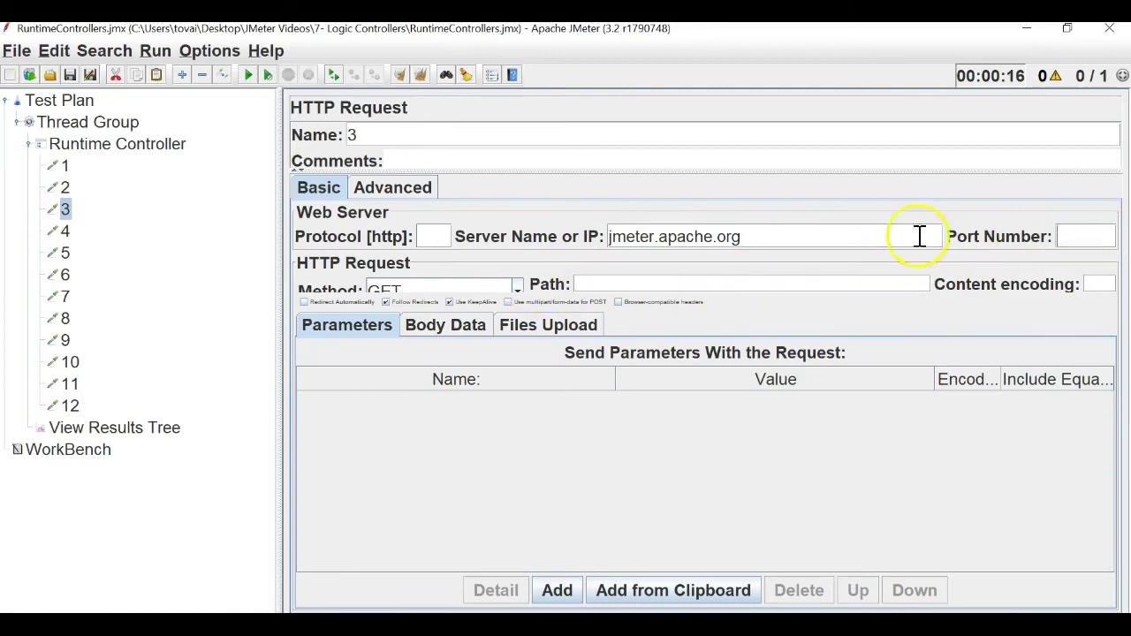
- Set request 4's server name to jmeter.apache.org and clear its path and port number
{"action": "left_click", "coordinate": [66, 231]}
{"action": "left_click_drag", "start_coordinate": [712, 237], "coordinate": [475, 239]}
{"action": "key", "text": "ctrl+v"}
{"action": "left_click_drag", "start_coordinate": [752, 283], "coordinate": [439, 289]}
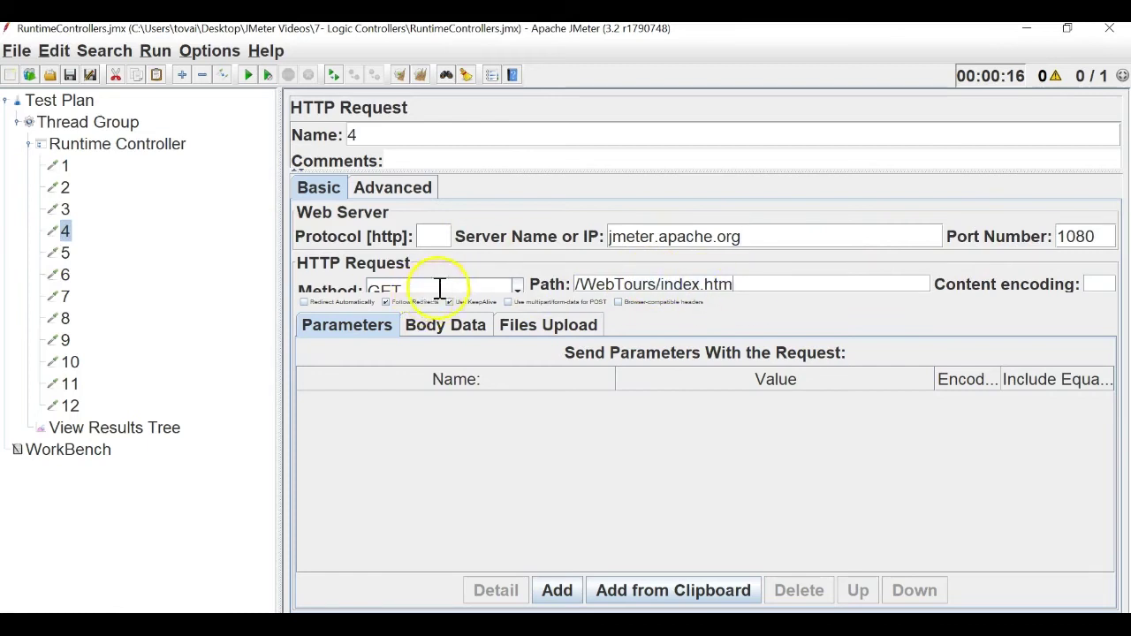
{"action": "triple_click", "coordinate": [827, 283]}
{"action": "key", "text": "Delete"}
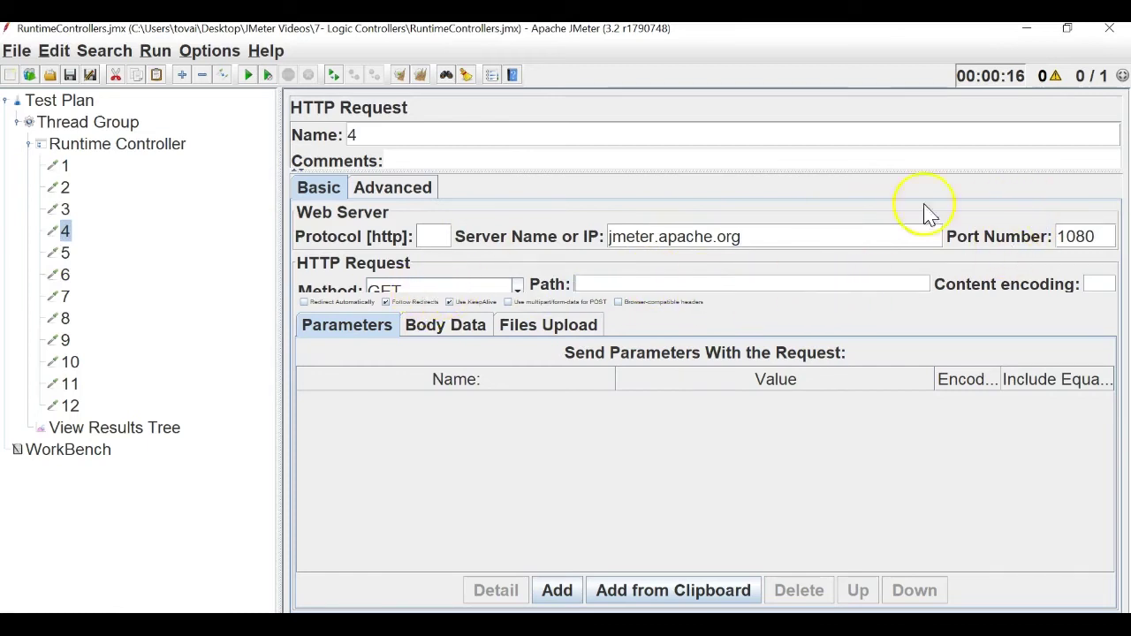
{"action": "double_click", "coordinate": [1080, 236]}
{"action": "key", "text": "Delete"}
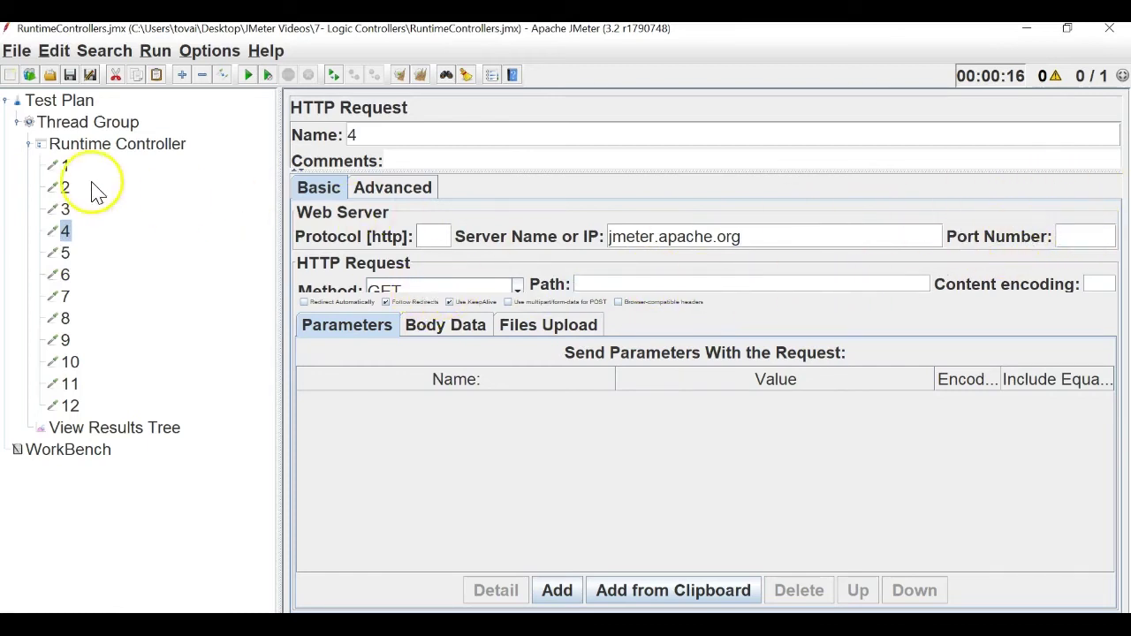
- Set request 5's server name to jmeter.apache.org and clear its path and port number
{"action": "left_click", "coordinate": [67, 252]}
{"action": "left_click_drag", "start_coordinate": [681, 235], "coordinate": [504, 235]}
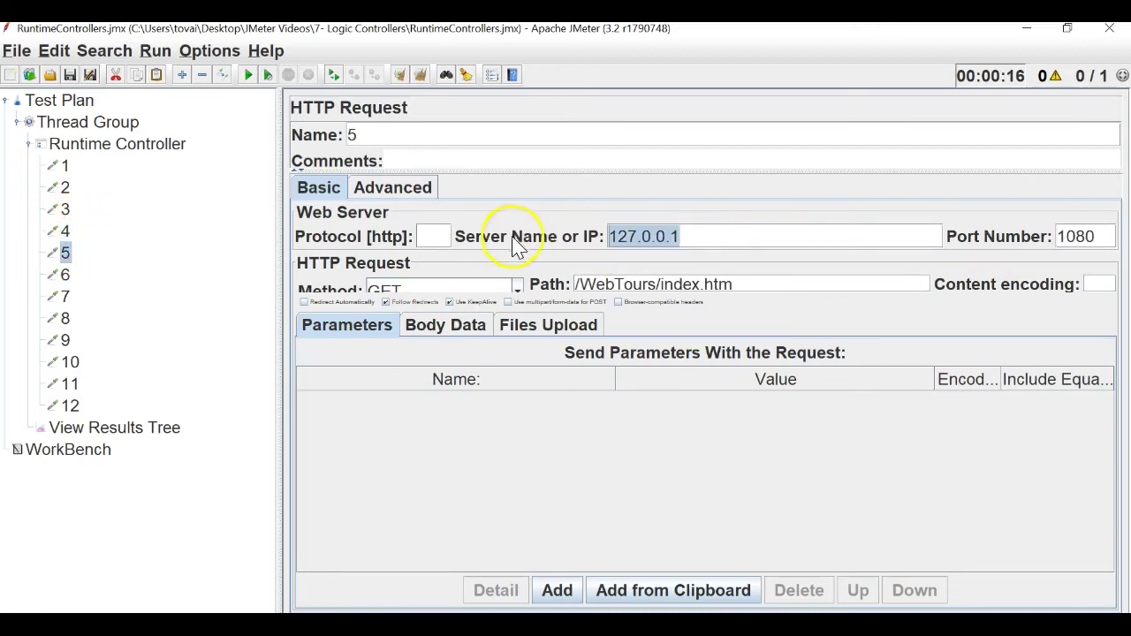
{"action": "key", "text": "ctrl+v"}
{"action": "left_click_drag", "start_coordinate": [765, 281], "coordinate": [462, 283]}
{"action": "key", "text": "Delete"}
{"action": "double_click", "coordinate": [1080, 235]}
{"action": "key", "text": "Delete"}
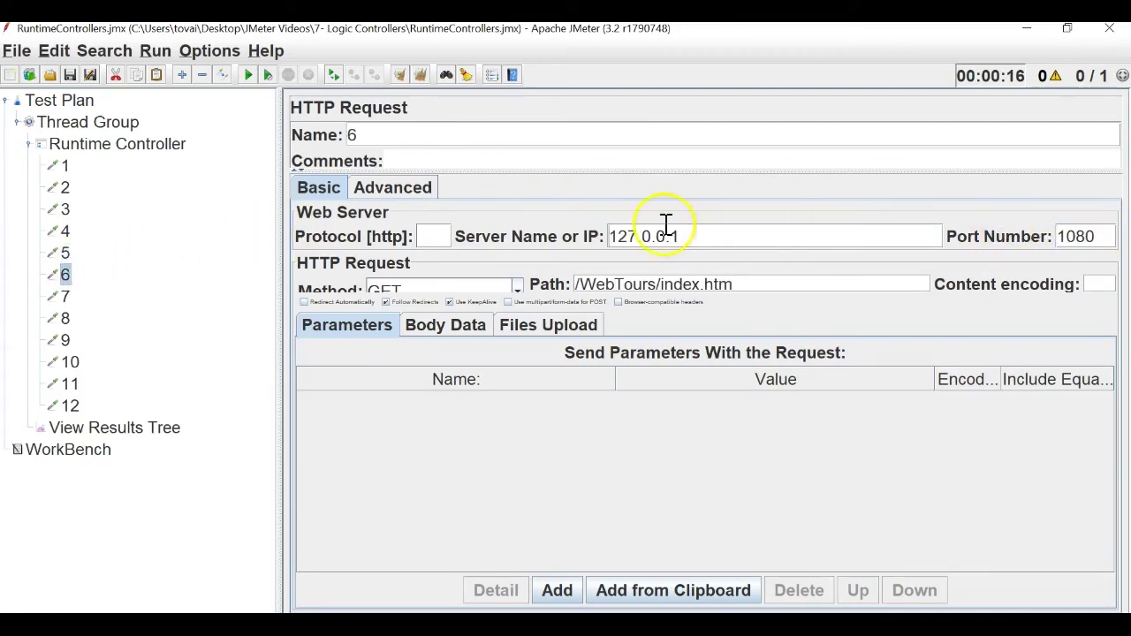
- Set request 6's server name to jmeter.apache.org and clear its path and port number
{"action": "left_click_drag", "start_coordinate": [697, 230], "coordinate": [530, 233]}
{"action": "key", "text": "ctrl+v"}
{"action": "left_click_drag", "start_coordinate": [756, 280], "coordinate": [551, 285]}
{"action": "key", "text": "BackSpace"}
{"action": "left_click_drag", "start_coordinate": [1092, 239], "coordinate": [1059, 236]}
{"action": "key", "text": "BackSpace"}
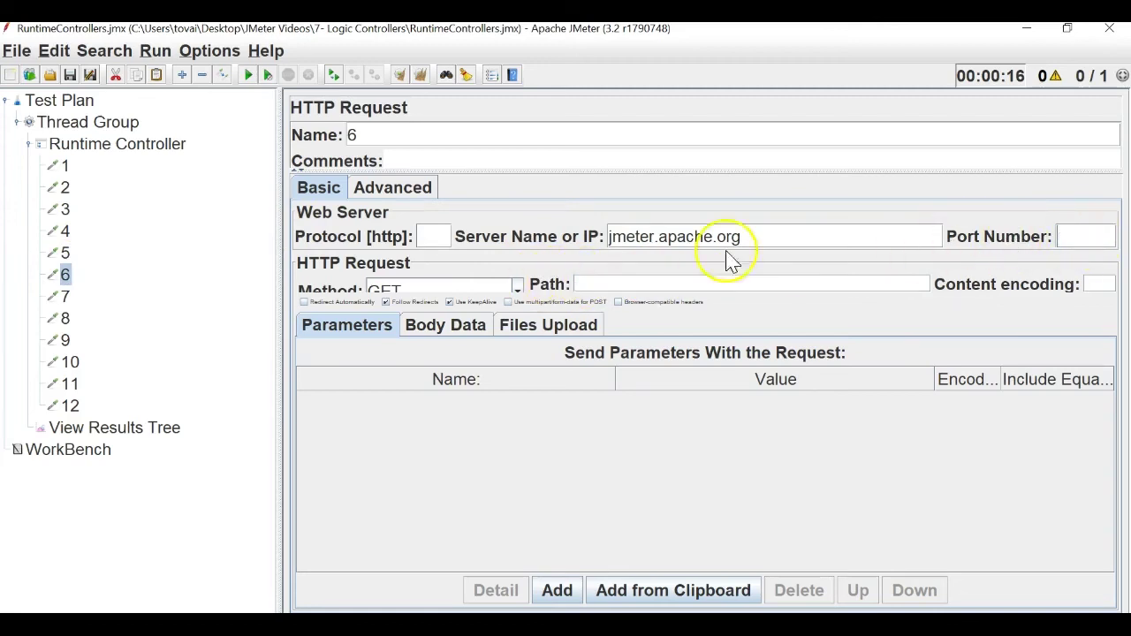
- Remove requests 7 to 12 from the Runtime Controller
{"action": "left_click", "coordinate": [65, 296]}
{"action": "left_click", "coordinate": [68, 406], "text": "shift"}
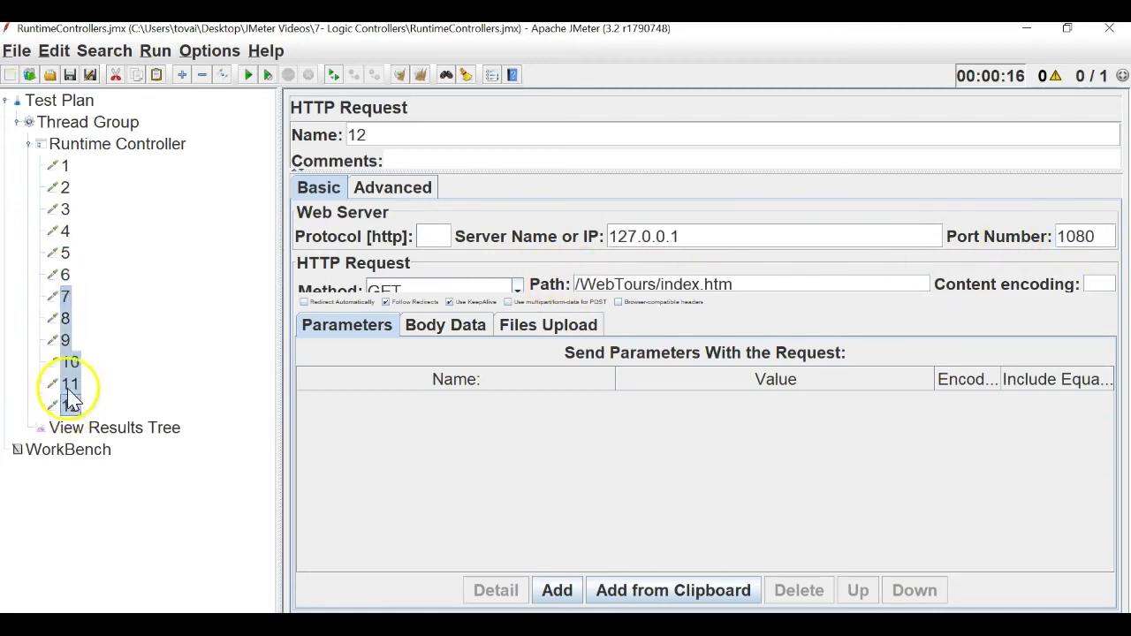
{"action": "right_click", "coordinate": [69, 366]}
{"action": "left_click", "coordinate": [102, 390]}
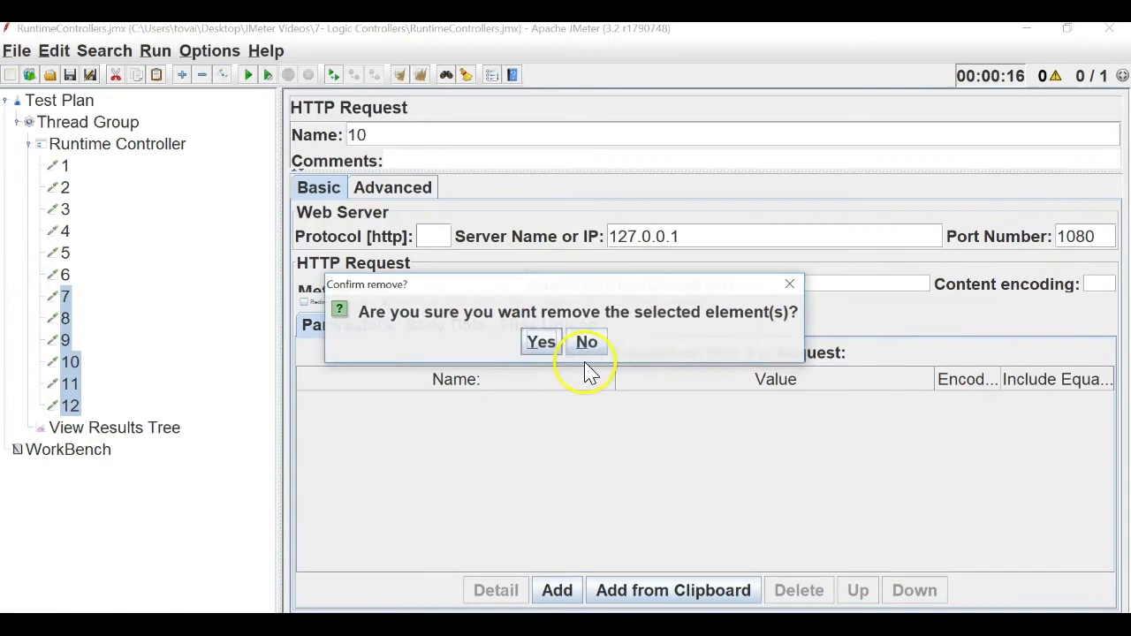
{"action": "left_click", "coordinate": [542, 345]}
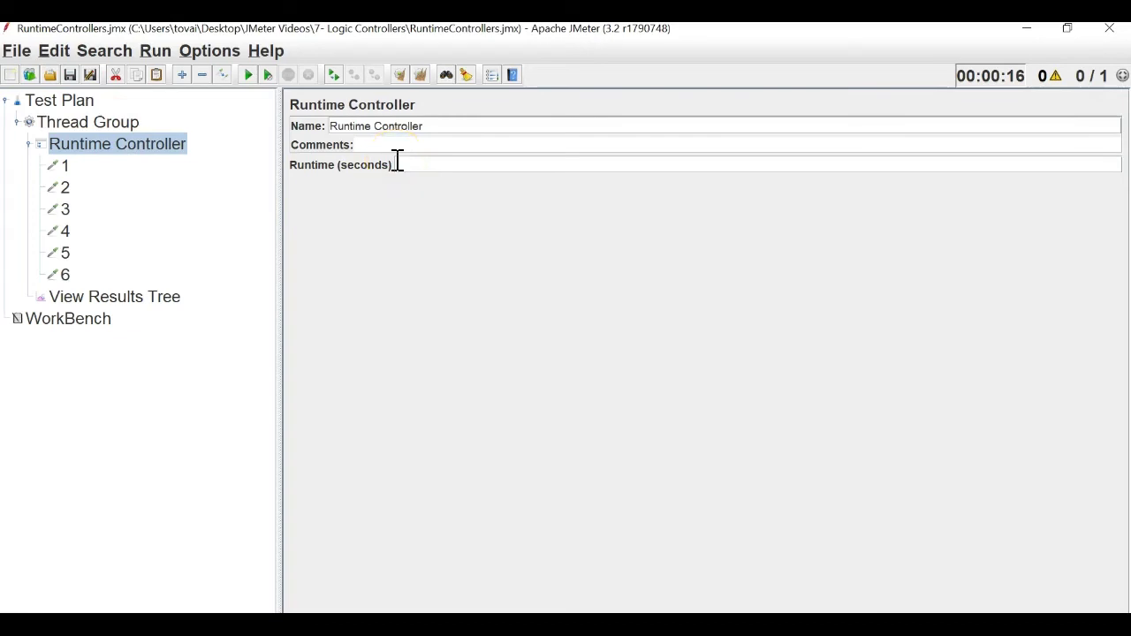
- Set the Runtime Controller's runtime to 1 second
{"action": "left_click", "coordinate": [128, 300]}
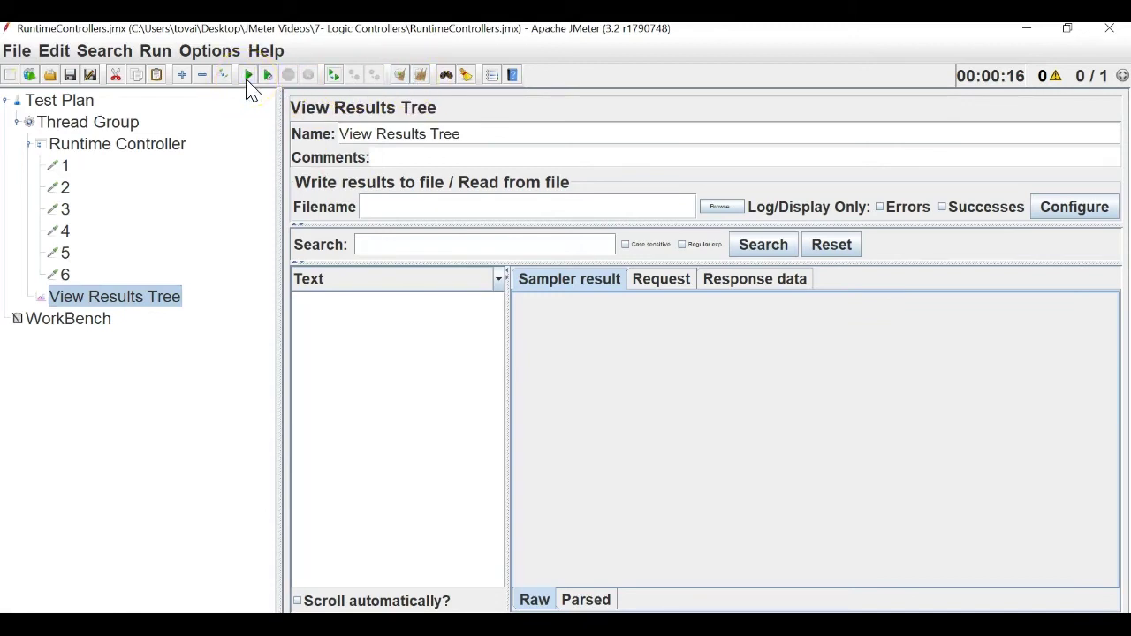
{"action": "left_click", "coordinate": [181, 152]}
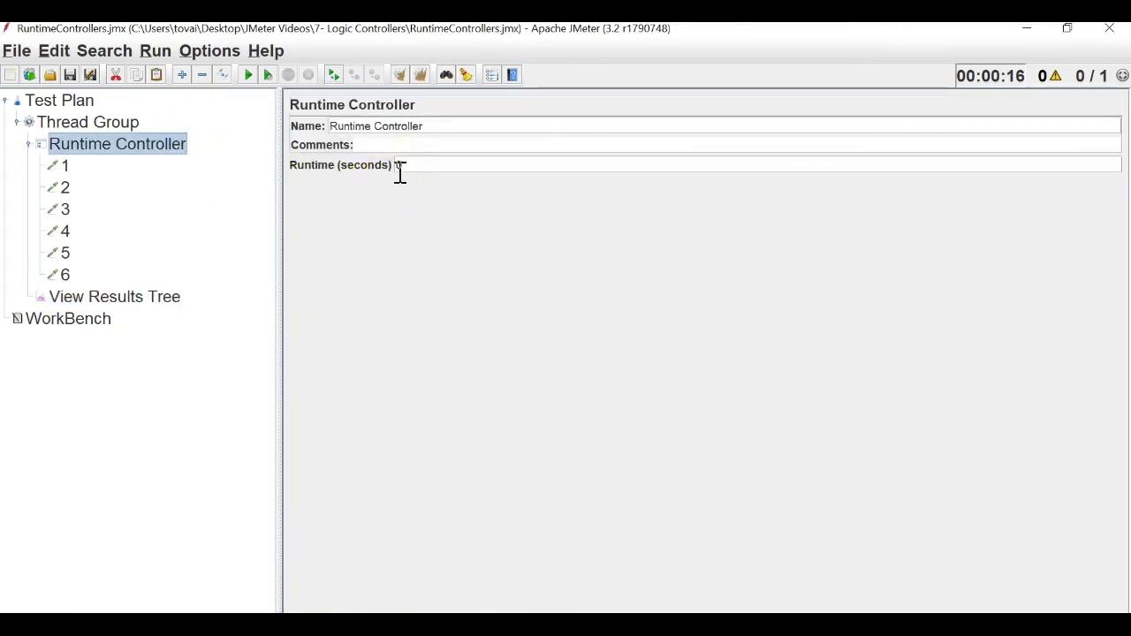
{"action": "left_click", "coordinate": [30, 145]}
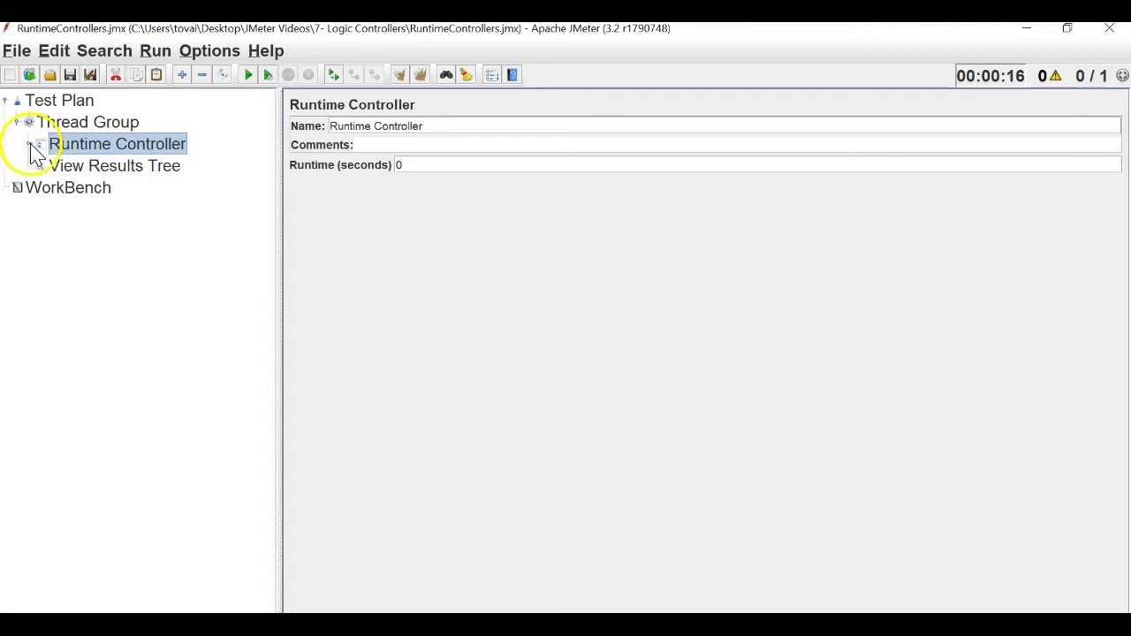
{"action": "left_click", "coordinate": [29, 145]}
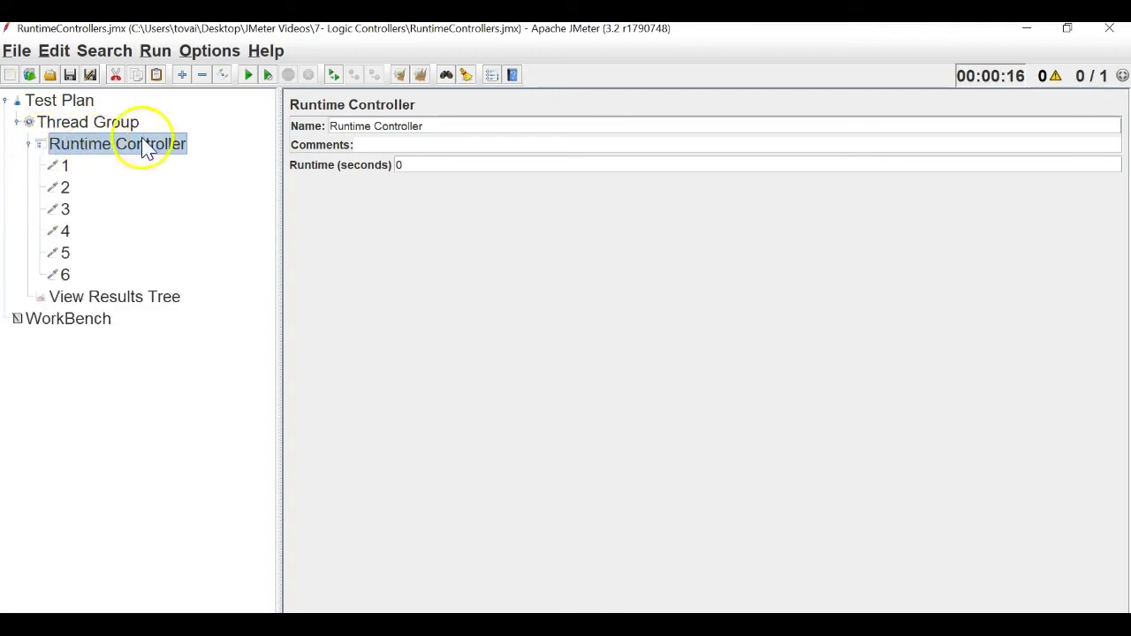
{"action": "left_click", "coordinate": [397, 165]}
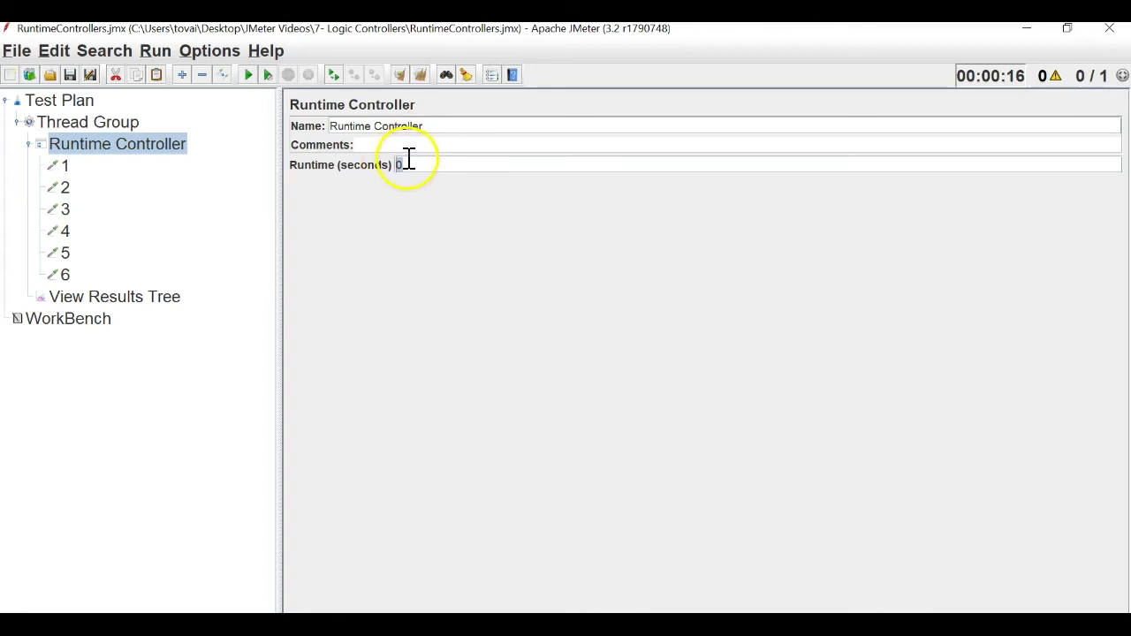
{"action": "left_click", "coordinate": [62, 167]}
- Run the test from cleared results and view the executed requests in View Results Tree
{"action": "left_click", "coordinate": [421, 74]}
{"action": "left_click", "coordinate": [248, 74]}
{"action": "left_click", "coordinate": [115, 296]}
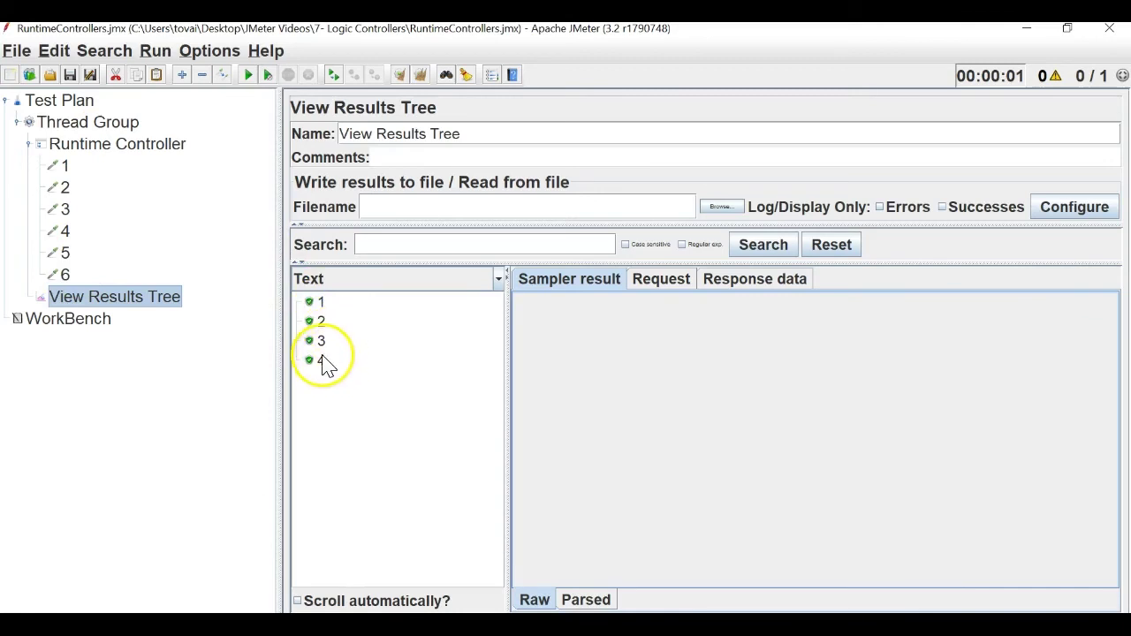
- Copy request 6 from the Runtime Controller and paste it directly under the Thread Group
{"action": "left_click", "coordinate": [67, 147]}
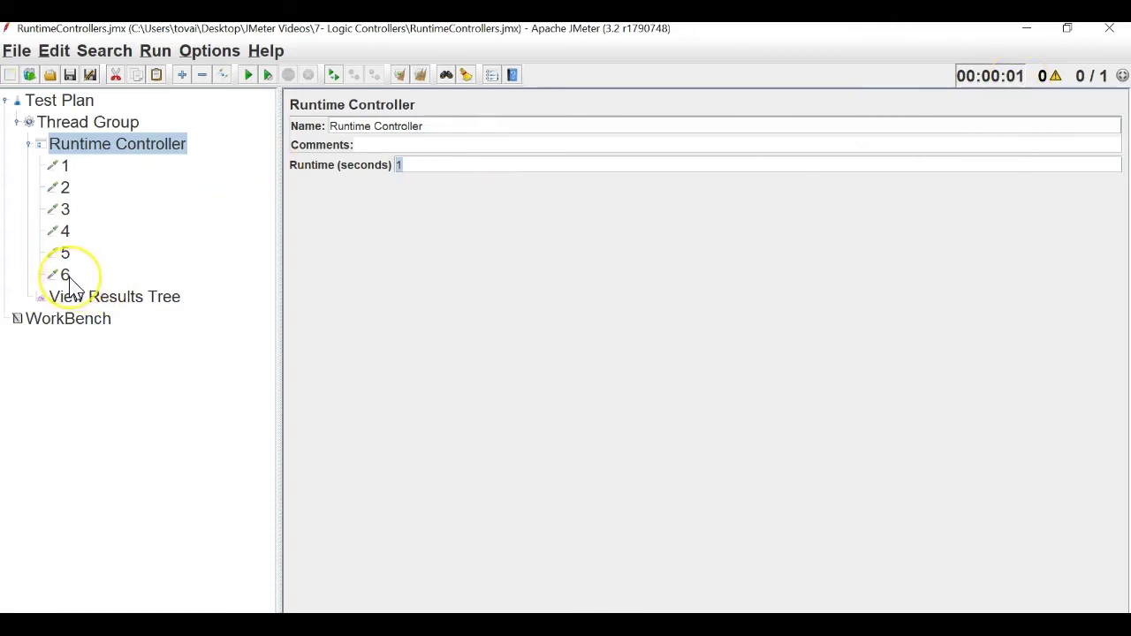
{"action": "left_click", "coordinate": [31, 143]}
{"action": "left_click", "coordinate": [29, 144]}
{"action": "left_click", "coordinate": [66, 275]}
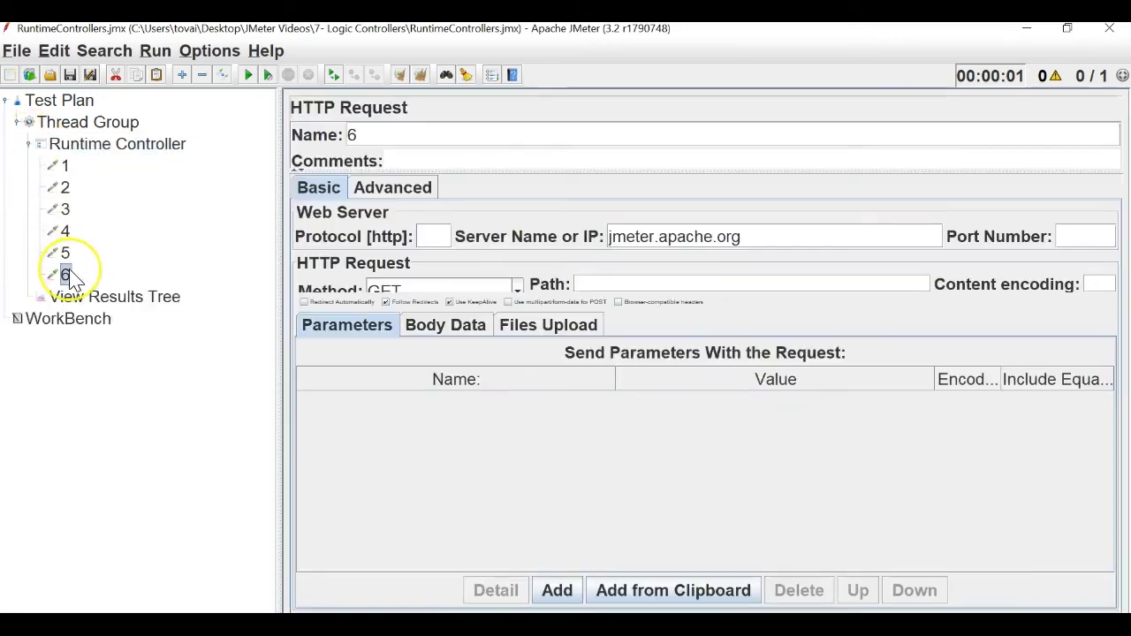
{"action": "left_click", "coordinate": [44, 122]}
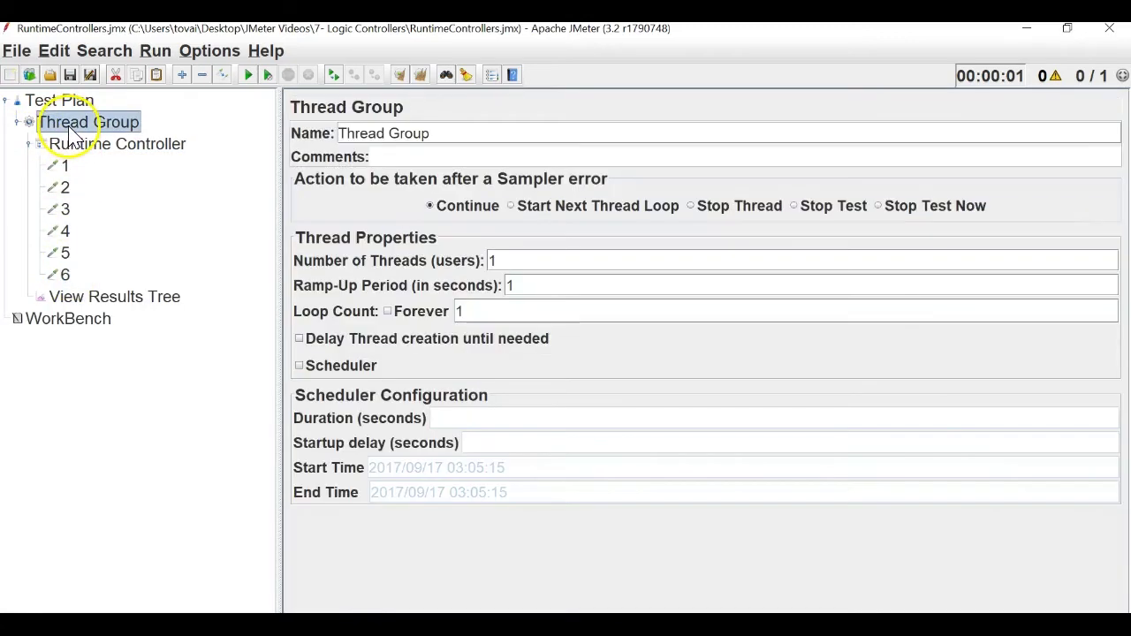
{"action": "key", "text": "ctrl+v"}
- Place the pasted request between the Runtime Controller and View Results Tree, and rename it 7
{"action": "left_click", "coordinate": [29, 143]}
{"action": "mouse_move", "coordinate": [53, 187]}
{"action": "left_mouse_down"}
{"action": "mouse_move", "coordinate": [36, 169]}
{"action": "mouse_move", "coordinate": [66, 166]}
{"action": "mouse_move", "coordinate": [59, 173]}
{"action": "left_mouse_up"}
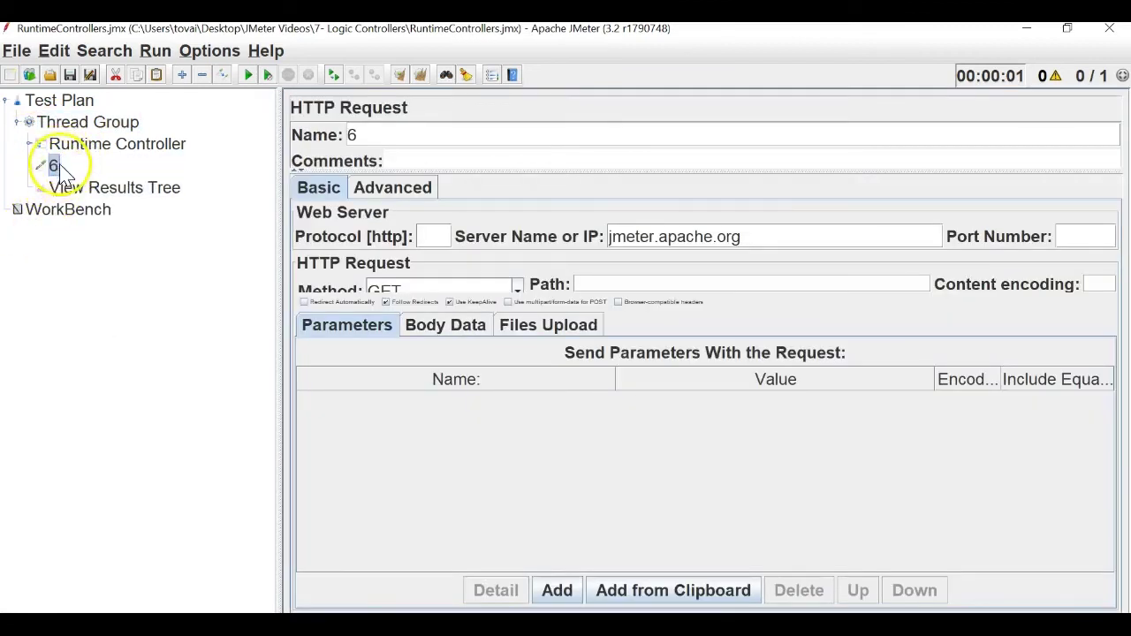
{"action": "left_click", "coordinate": [30, 143]}
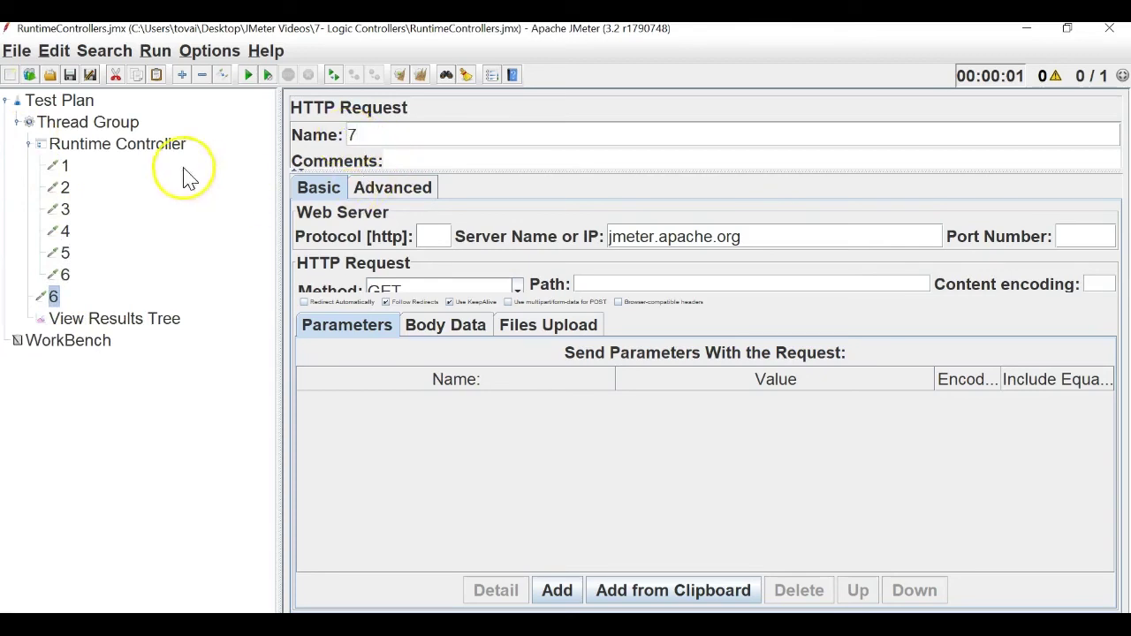
{"action": "left_click", "coordinate": [119, 146]}
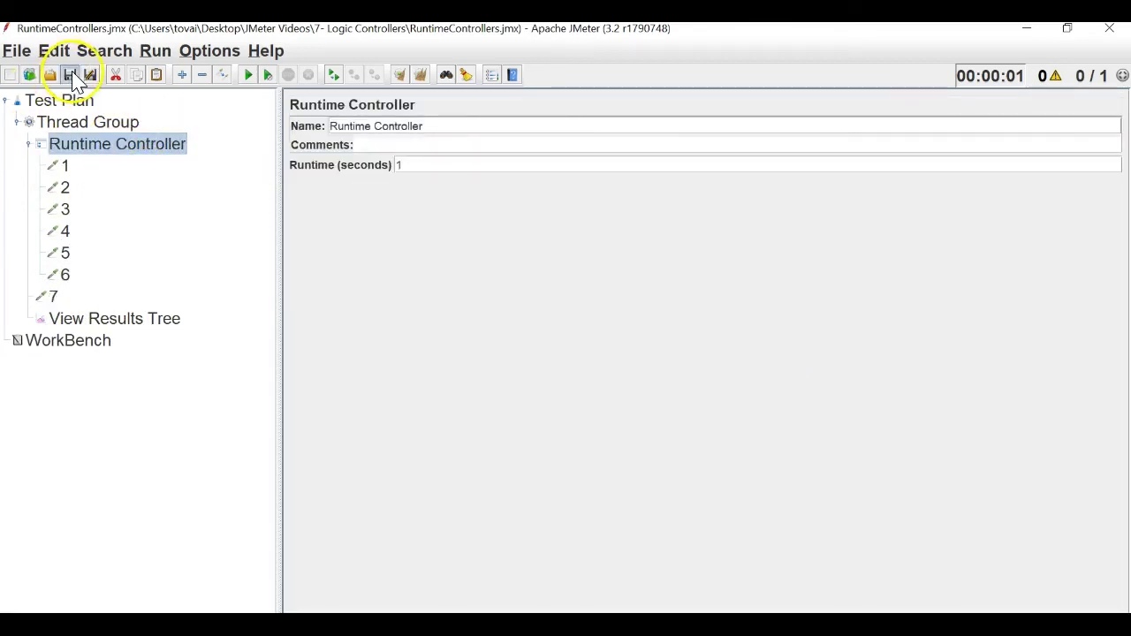
- Clear the old results in View Results Tree and run the test with request 7 outside the Runtime Controller
{"action": "left_click", "coordinate": [101, 320]}
{"action": "left_click", "coordinate": [420, 76]}
{"action": "left_click", "coordinate": [250, 77]}
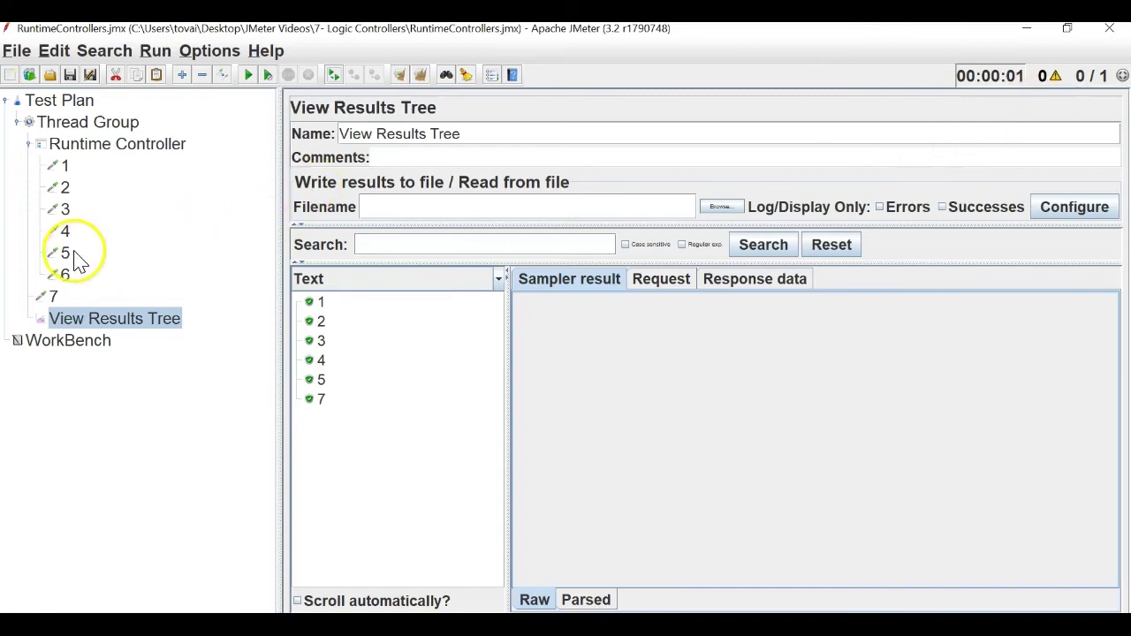
- Set the Runtime Controller's runtime to 0 seconds
{"action": "left_click", "coordinate": [30, 144]}
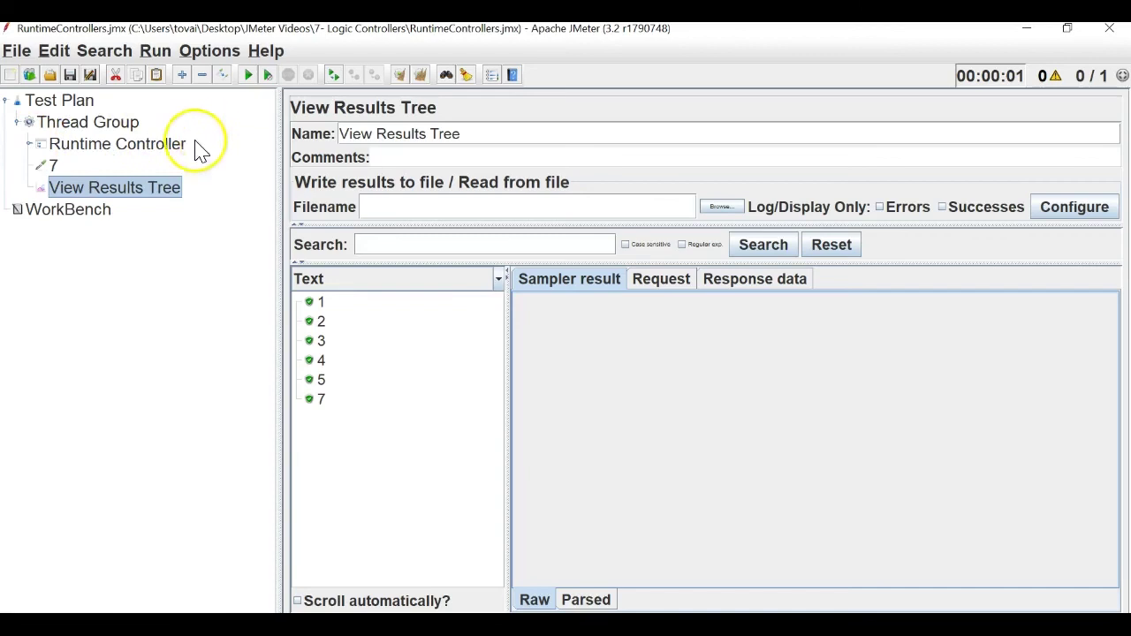
{"action": "left_click", "coordinate": [57, 167]}
{"action": "left_click", "coordinate": [59, 169]}
{"action": "left_click", "coordinate": [90, 146]}
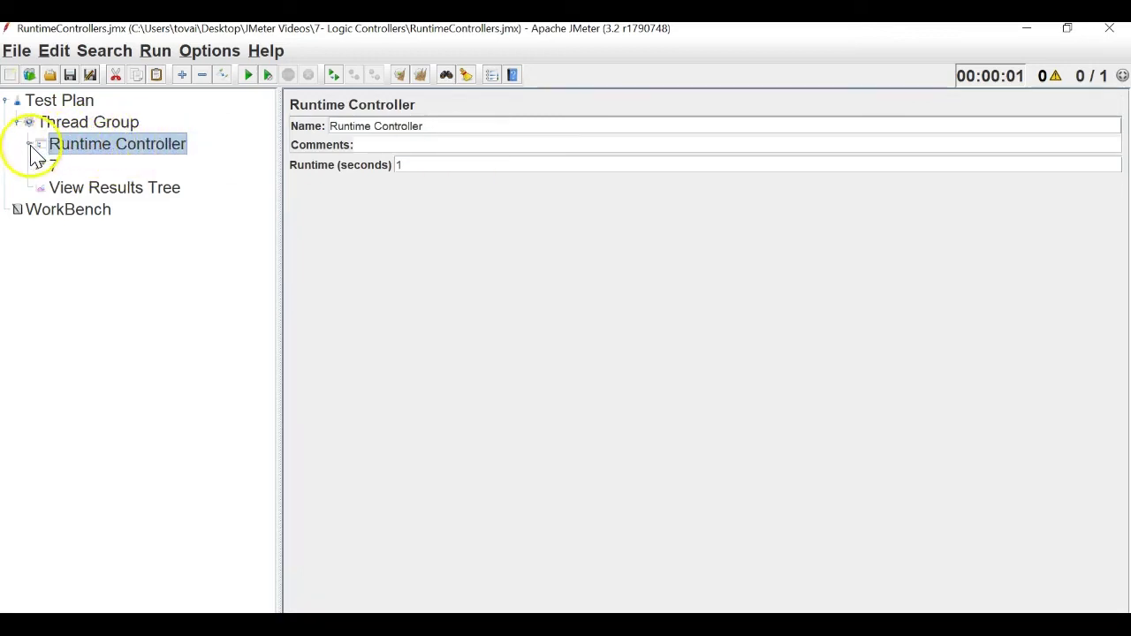
{"action": "left_click_drag", "start_coordinate": [429, 164], "coordinate": [348, 164]}
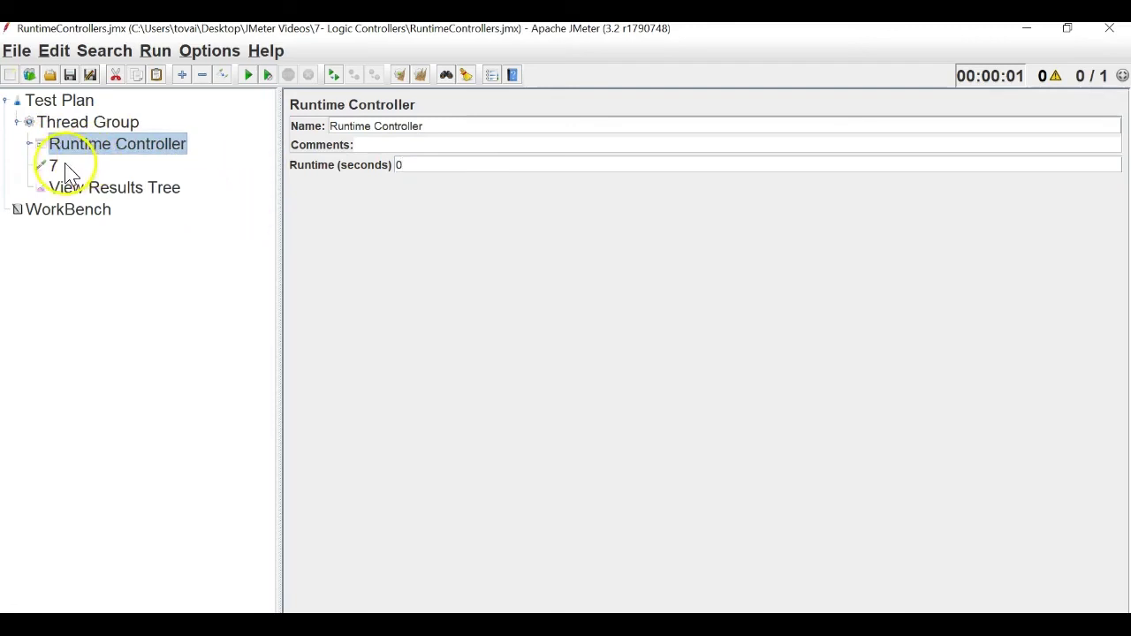
- Clear the results in View Results Tree and rerun the test with the zero-second runtime
{"action": "left_click", "coordinate": [69, 189]}
{"action": "left_click", "coordinate": [419, 75]}
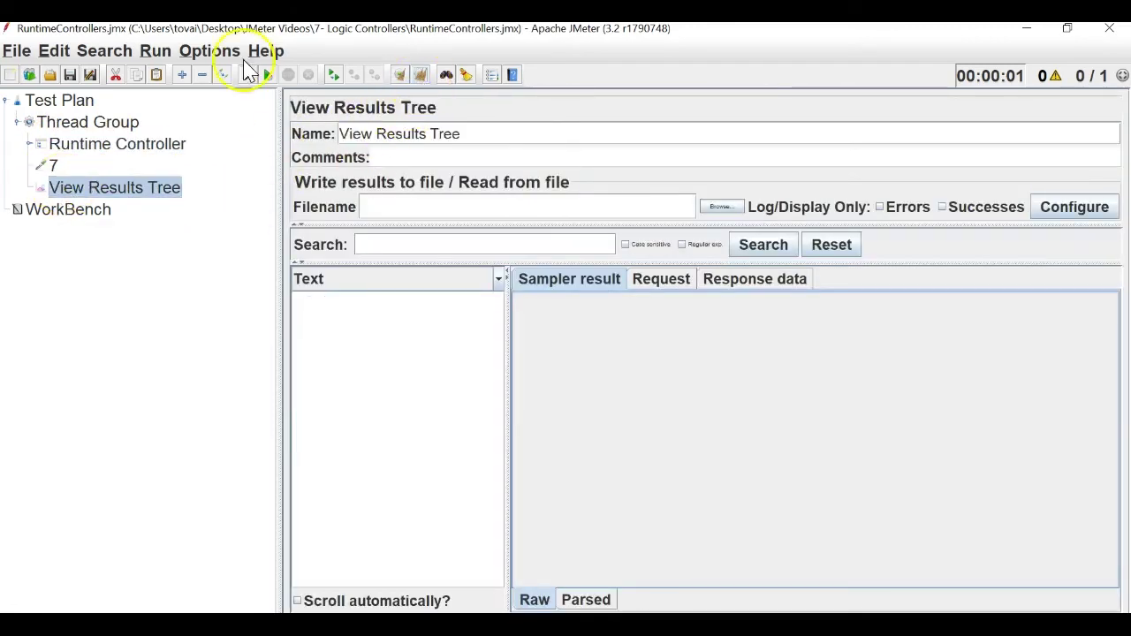
{"action": "left_click", "coordinate": [248, 76]}
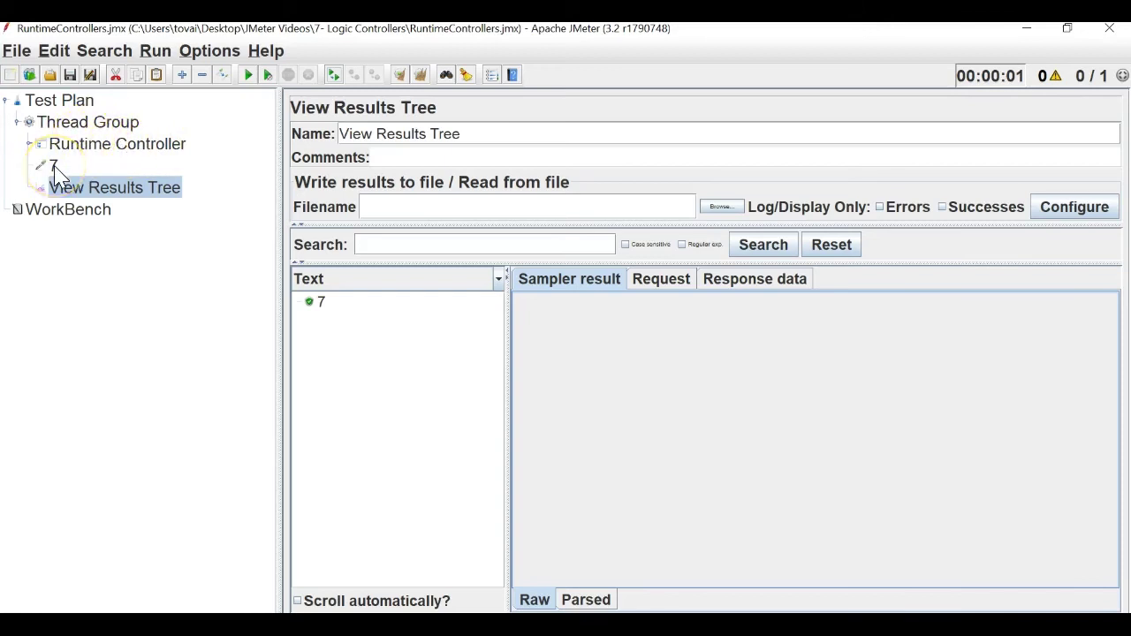
- Set the Runtime Controller's runtime to 10 seconds, then run the test and view it in View Results Tree
{"action": "left_click", "coordinate": [28, 143]}
{"action": "left_click", "coordinate": [124, 144]}
{"action": "left_click", "coordinate": [403, 166]}
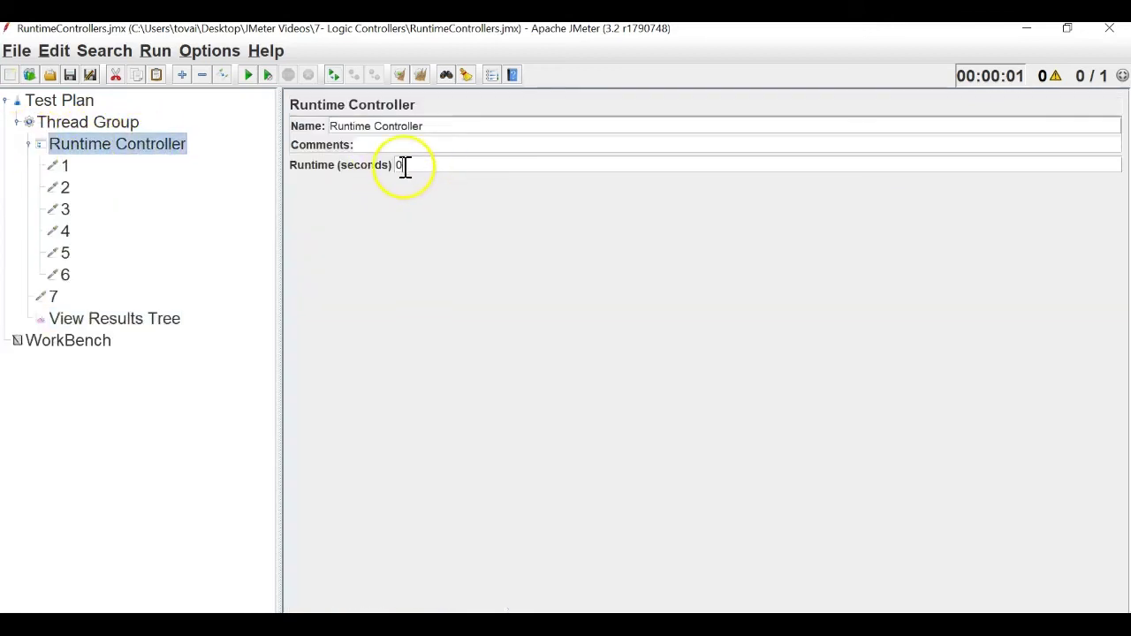
{"action": "left_click_drag", "start_coordinate": [423, 166], "coordinate": [292, 151]}
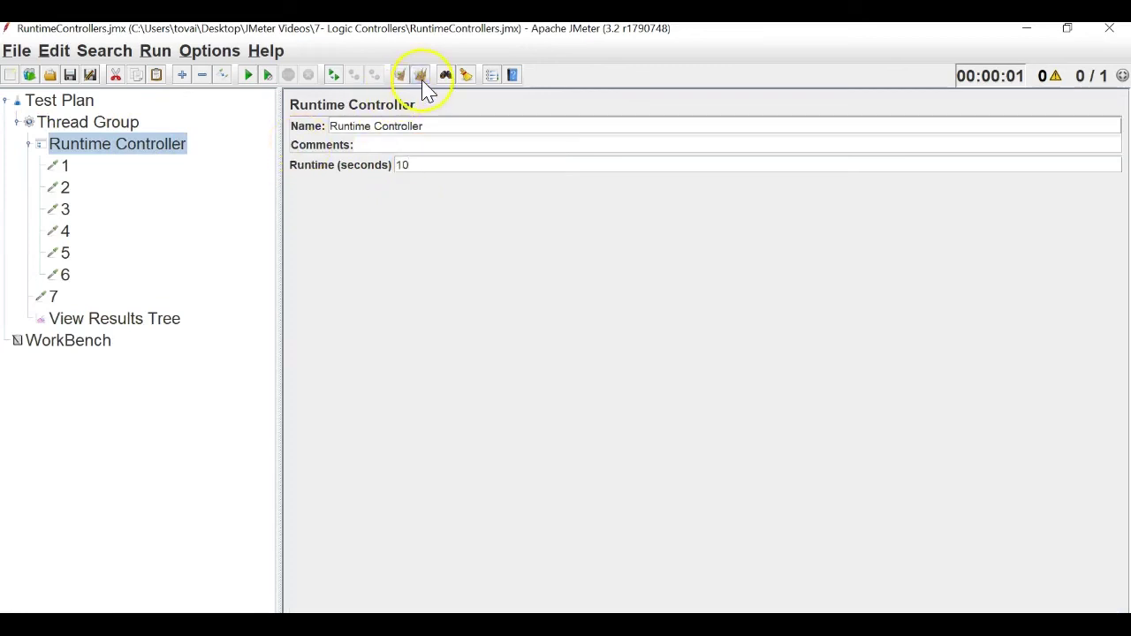
{"action": "left_click", "coordinate": [250, 76]}
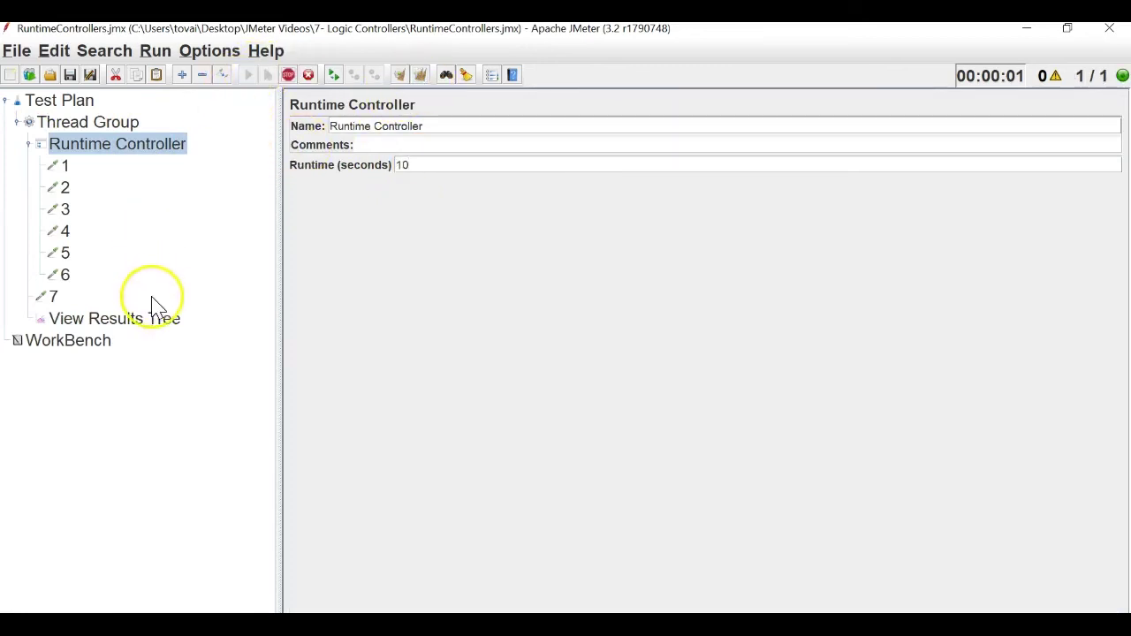
{"action": "left_click", "coordinate": [161, 316]}
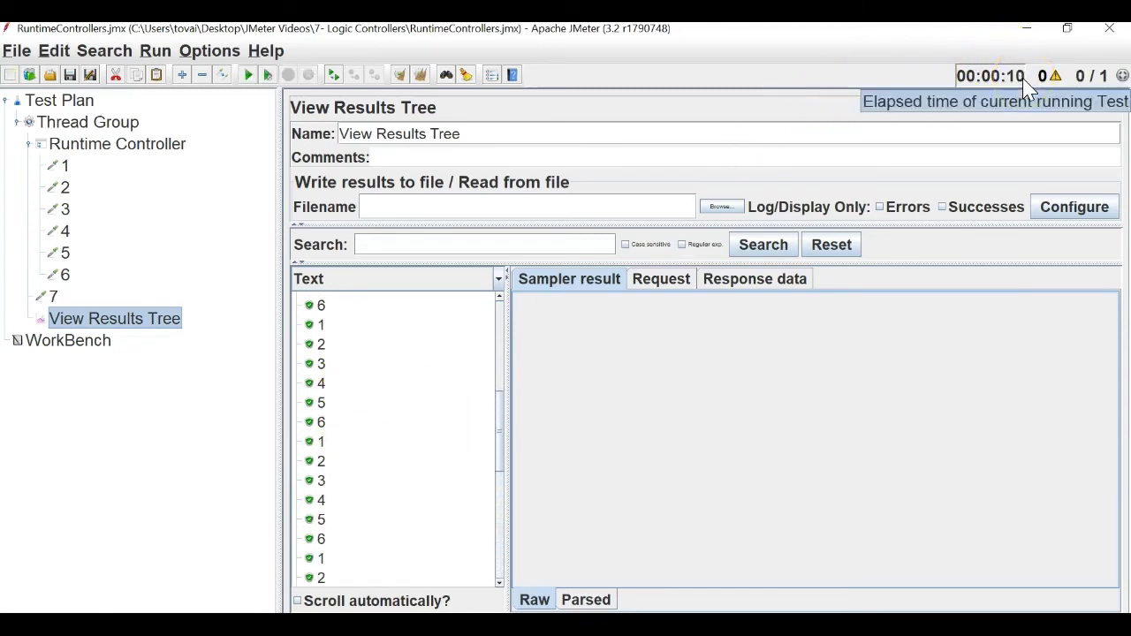
- Examine request 7's sampler result at the end of the results list and review the Runtime Controller's runtime setting
{"action": "left_click_drag", "start_coordinate": [499, 433], "coordinate": [498, 560]}
{"action": "left_click", "coordinate": [323, 576]}
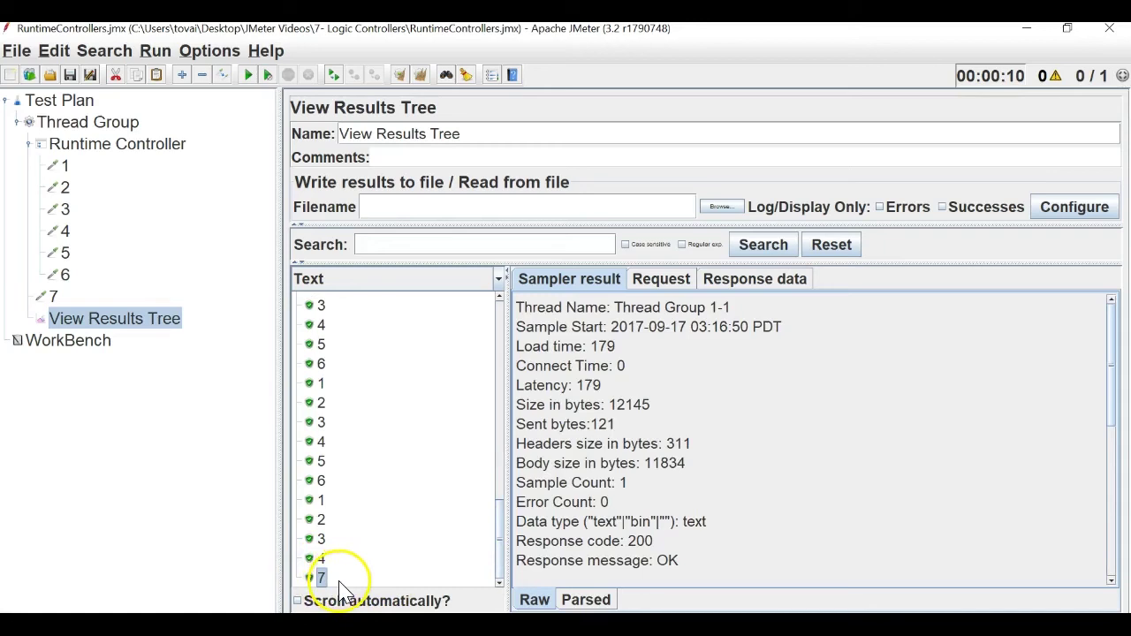
{"action": "left_click", "coordinate": [111, 144]}
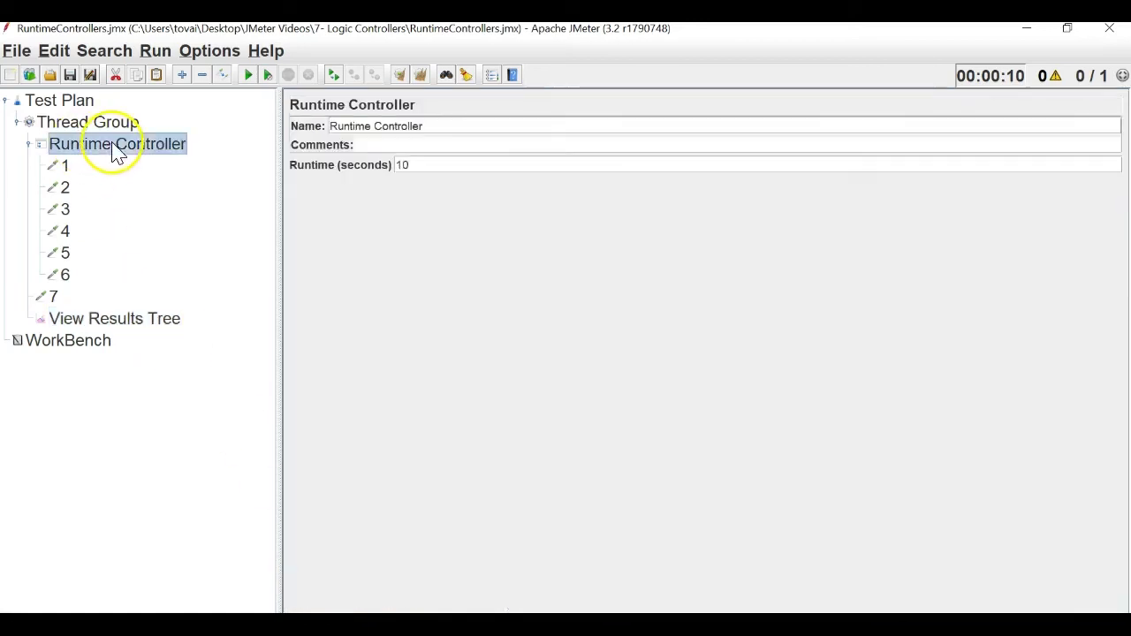
{"action": "double_click", "coordinate": [406, 162]}
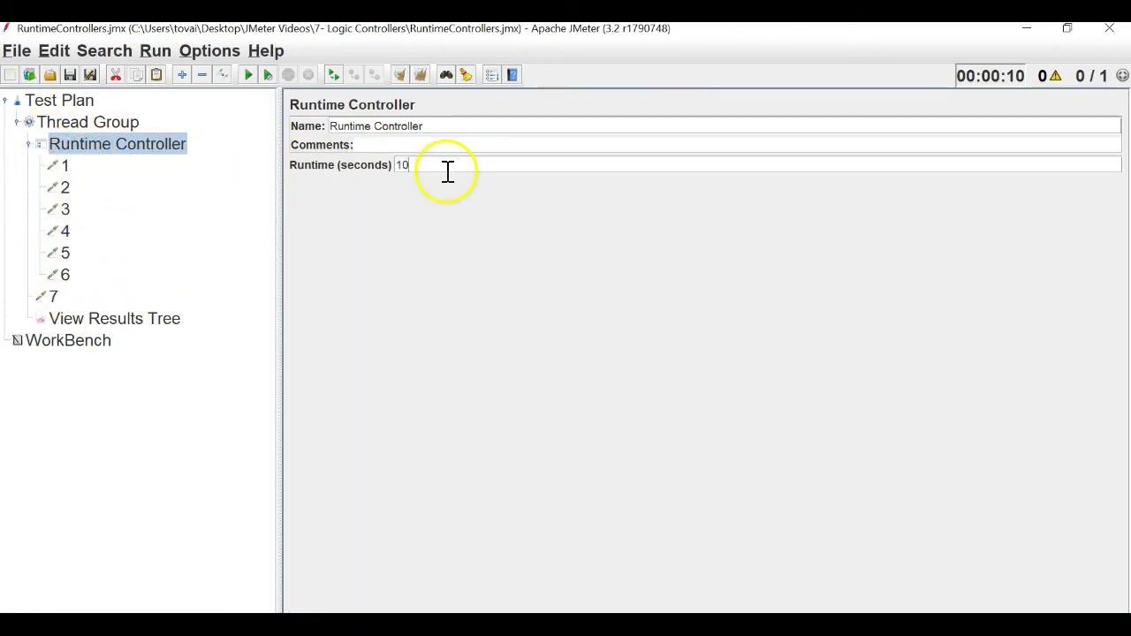
{"action": "left_click", "coordinate": [118, 320]}
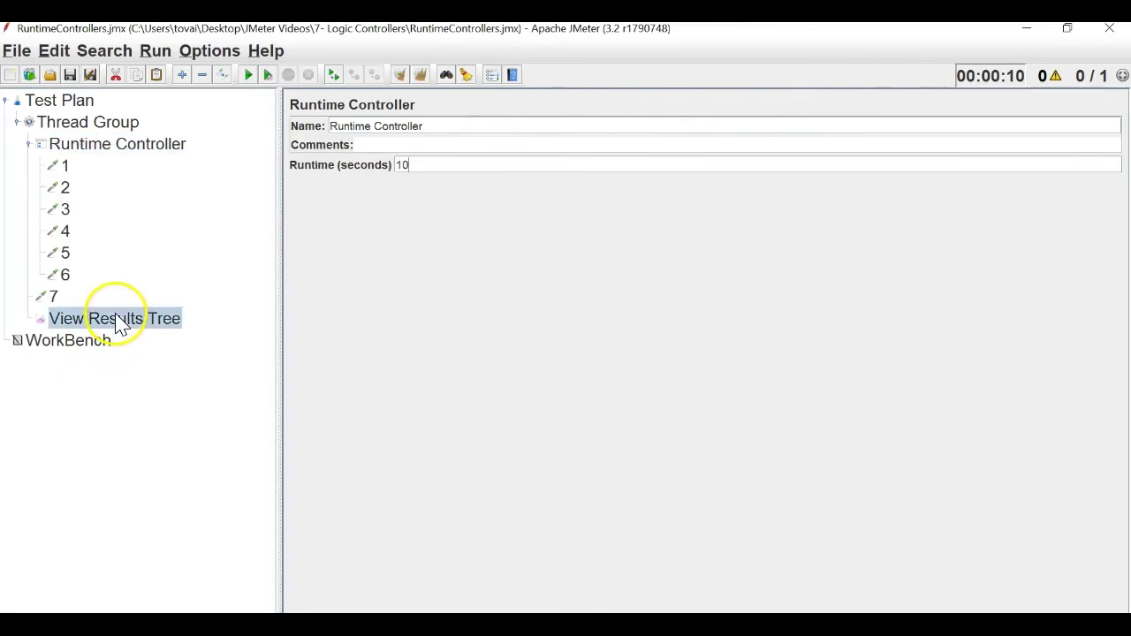
{"action": "scroll", "coordinate": [450, 393], "scroll_direction": "up", "scroll_amount": 5}
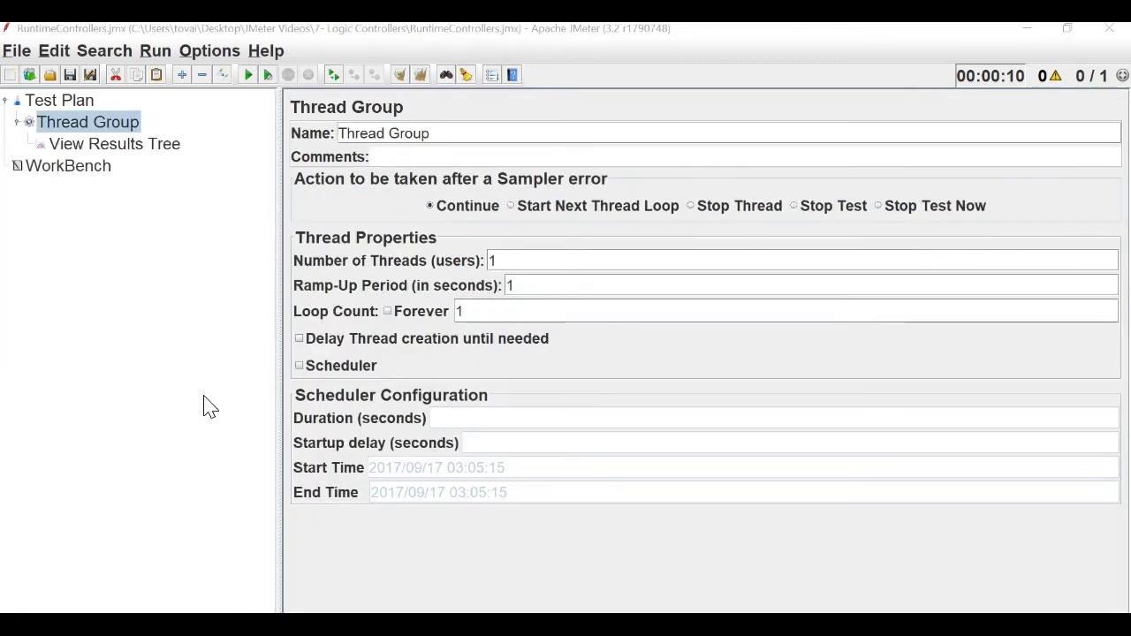
- Add an Interleave Controller to the Thread Group and place it above View Results Tree
{"action": "right_click", "coordinate": [121, 123]}
{"action": "mouse_move", "coordinate": [250, 140]}
{"action": "mouse_move", "coordinate": [454, 139]}
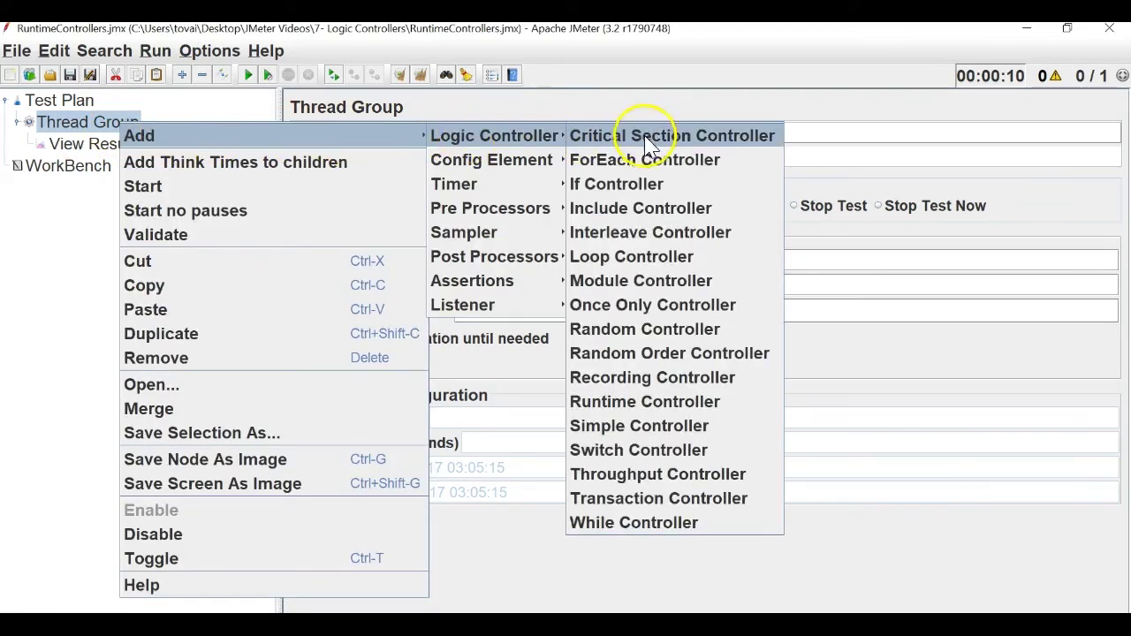
{"action": "left_click", "coordinate": [653, 232]}
{"action": "left_click_drag", "start_coordinate": [86, 169], "coordinate": [85, 144]}
- Add an HTTP Request sampler inside the Interleave Controller
{"action": "right_click", "coordinate": [93, 141]}
{"action": "mouse_move", "coordinate": [359, 151]}
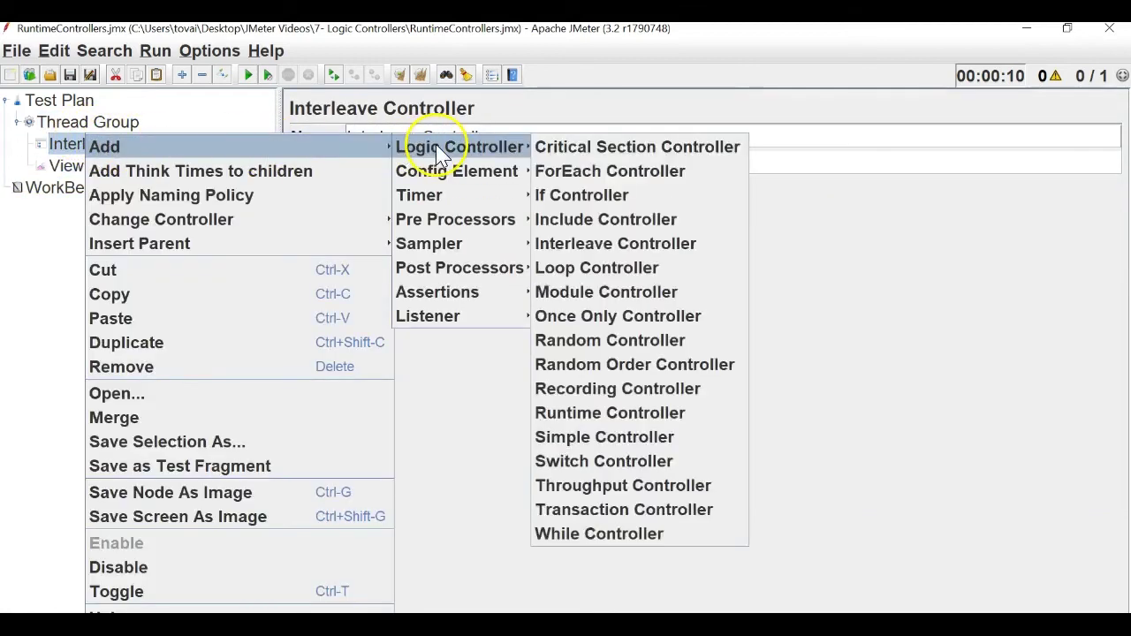
{"action": "mouse_move", "coordinate": [449, 248]}
{"action": "left_click", "coordinate": [555, 303]}
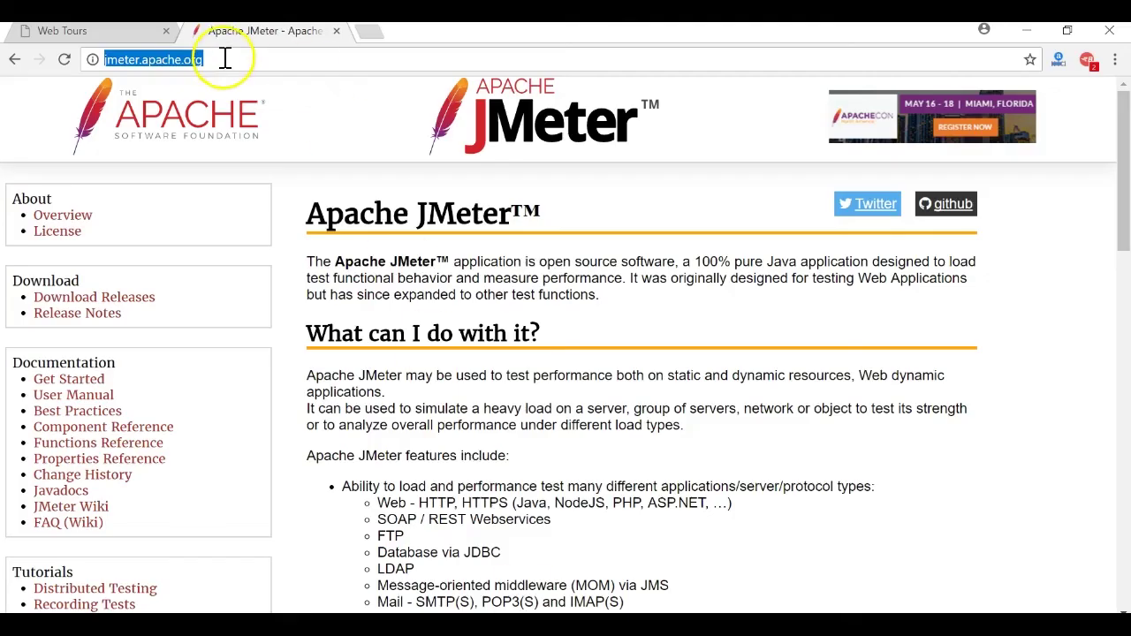
- Switch to the browser, copy the Web Tours page address 127.0.0.1:1080/WebTours/index.htm, and return to JMeter
{"action": "key", "text": "alt+Tab"}
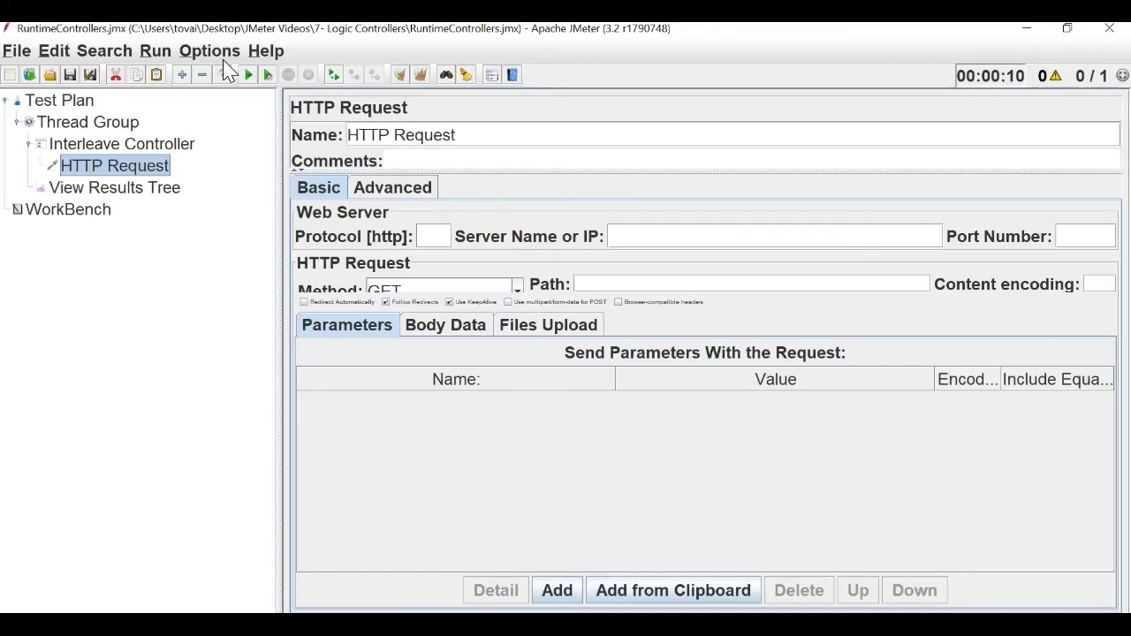
{"action": "key", "text": "alt+Tab"}
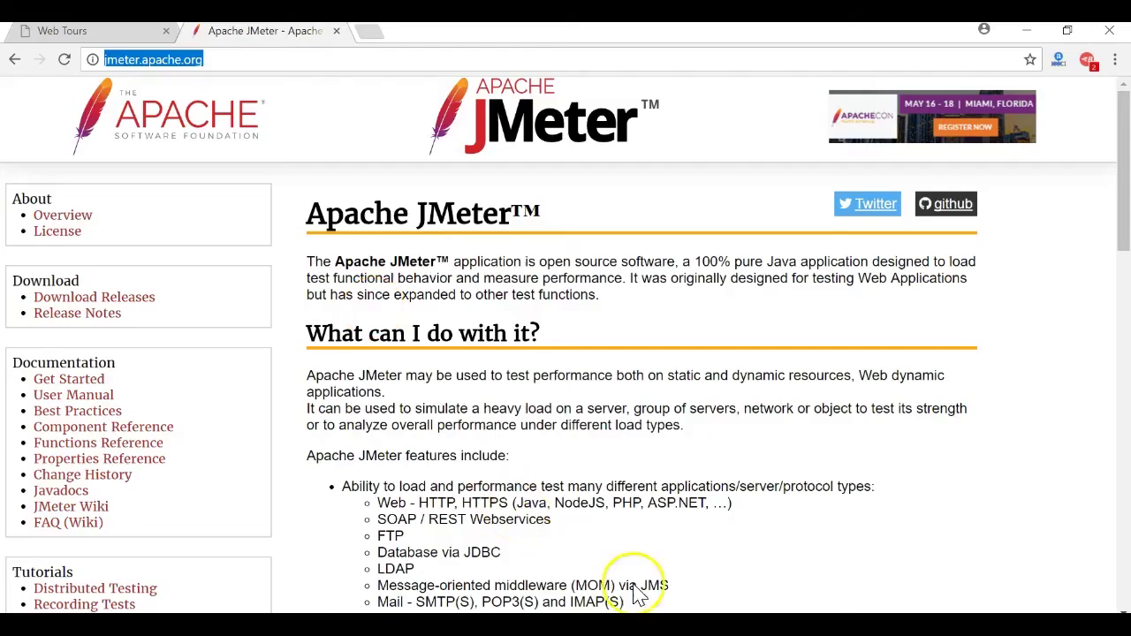
{"action": "left_click", "coordinate": [114, 32]}
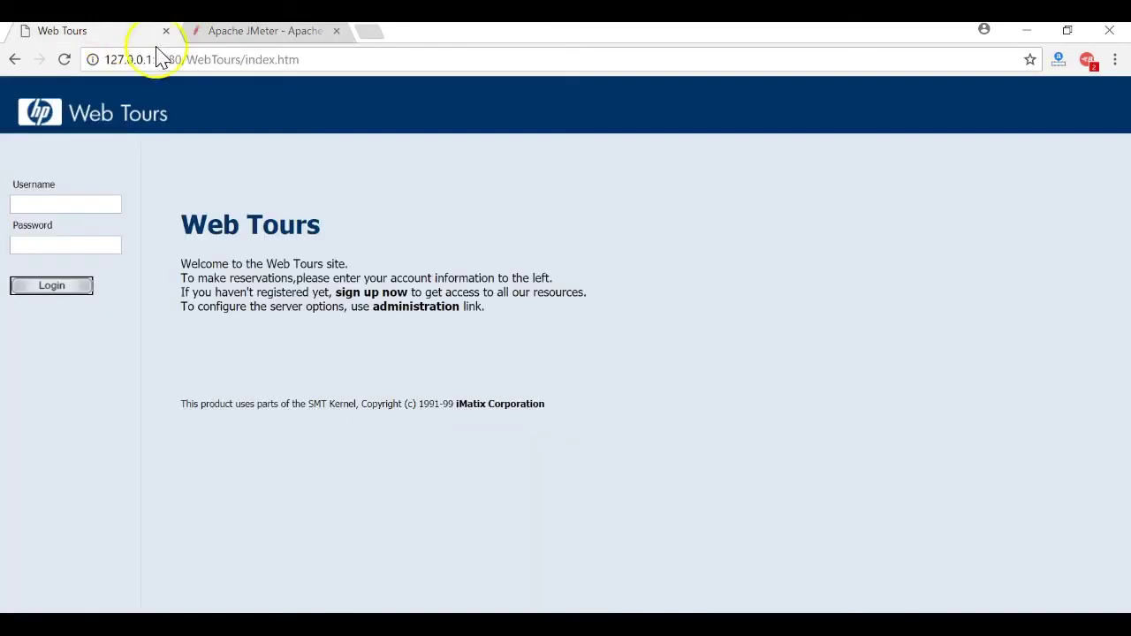
{"action": "left_click_drag", "start_coordinate": [303, 60], "coordinate": [75, 60]}
{"action": "key", "text": "ctrl+c"}
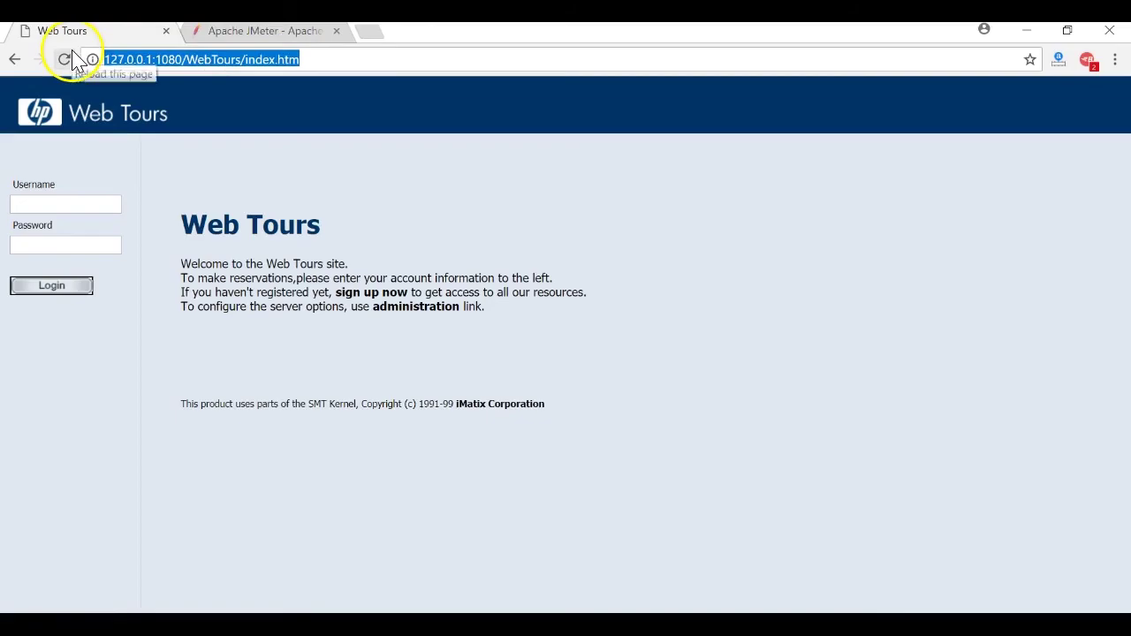
{"action": "key", "text": "alt+Tab"}
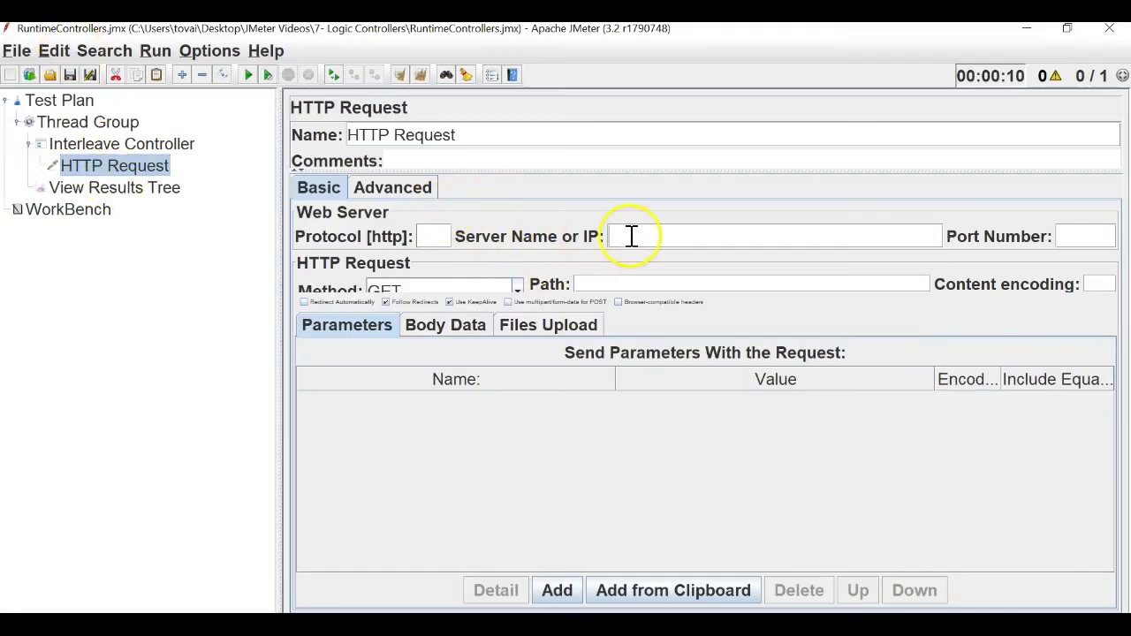
{"action": "key", "text": "ctrl+v"}
{"action": "left_click_drag", "start_coordinate": [656, 234], "coordinate": [575, 235]}
{"action": "key", "text": "BackSpace"}
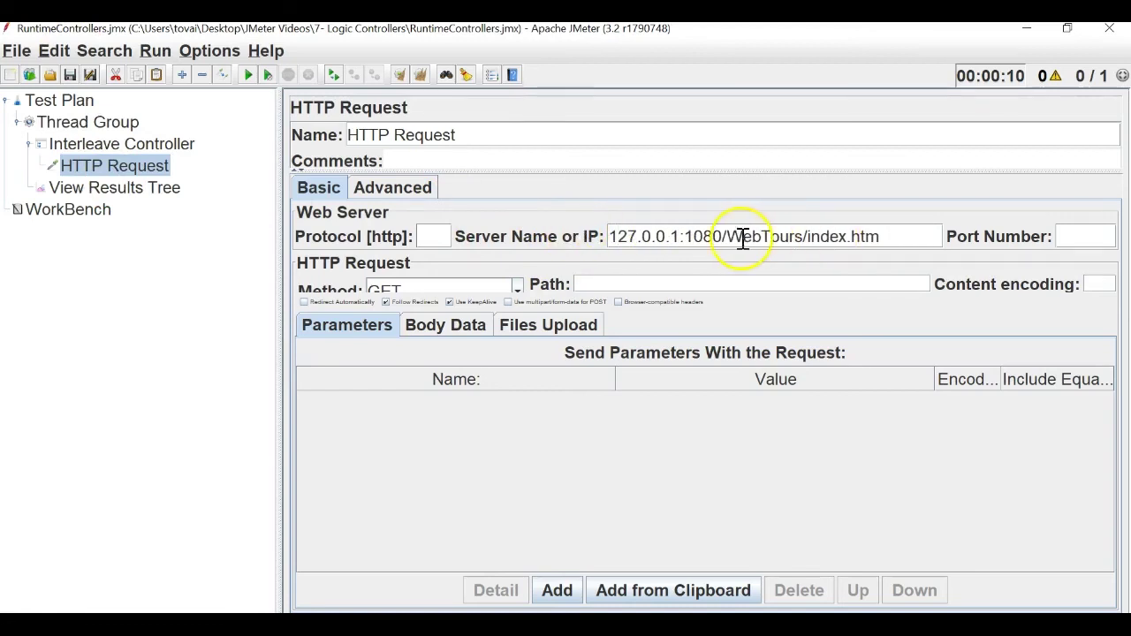
{"action": "left_click_drag", "start_coordinate": [723, 235], "coordinate": [946, 244]}
{"action": "key", "text": "ctrl+c"}
{"action": "key", "text": "BackSpace"}
{"action": "left_click", "coordinate": [750, 279]}
{"action": "key", "text": "ctrl+v"}
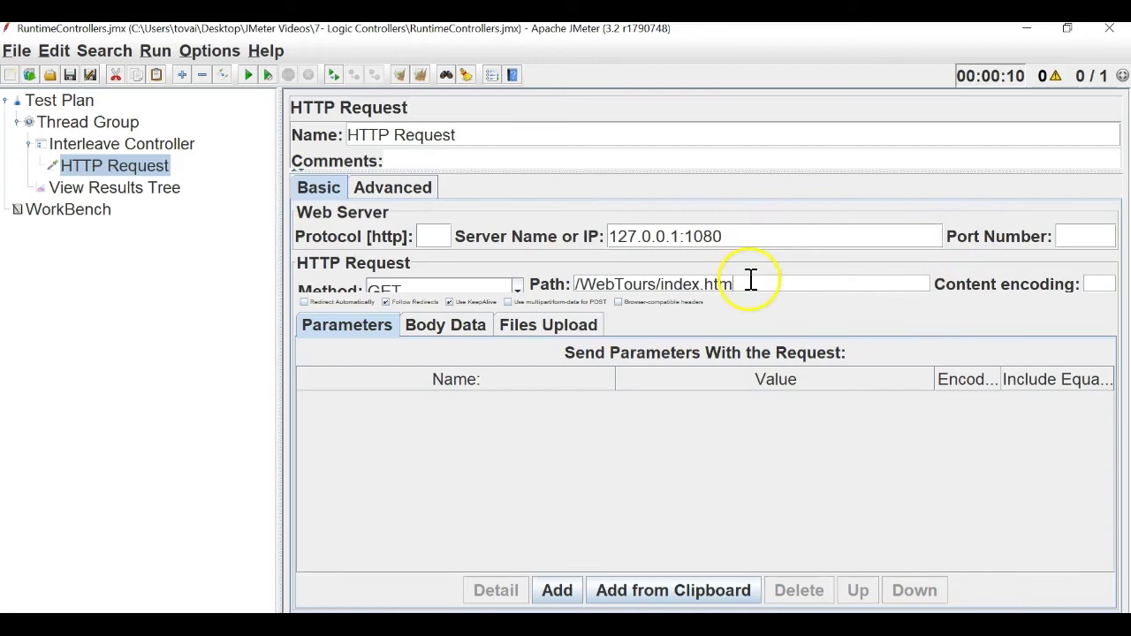
- Split the port off the server address so the server is 127.0.0.1 and the port number is 1080
{"action": "left_click_drag", "start_coordinate": [737, 235], "coordinate": [692, 236]}
{"action": "key", "text": "ctrl+x"}
{"action": "left_click", "coordinate": [1065, 236]}
{"action": "key", "text": "ctrl+v"}
{"action": "left_click", "coordinate": [820, 229]}
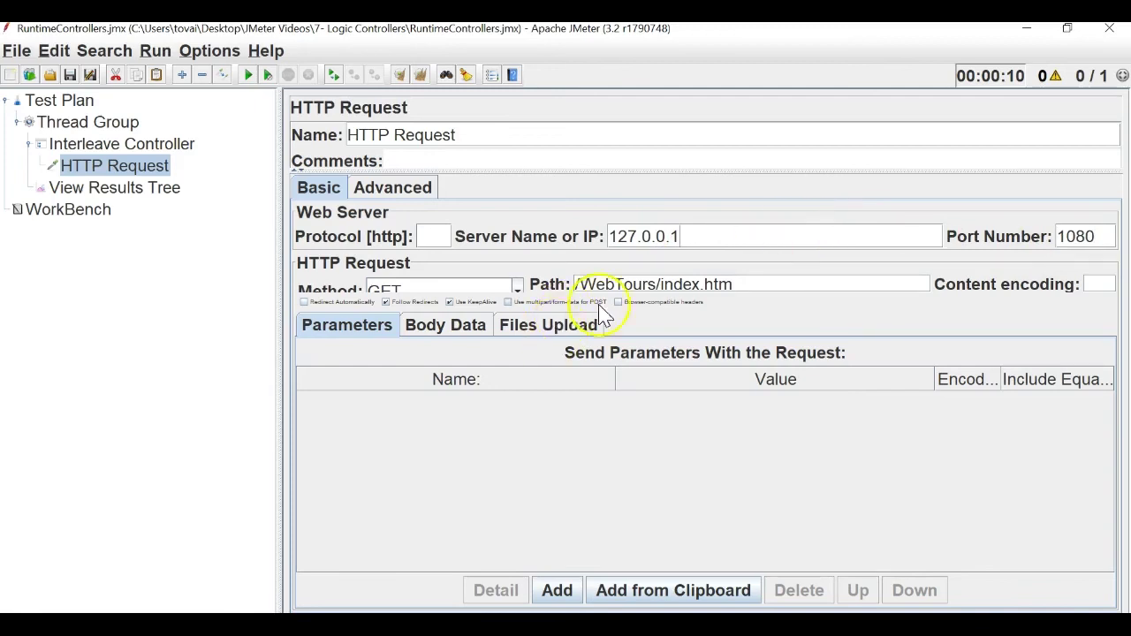
- Rename the HTTP Request sampler to HTTP Request 1
{"action": "left_click", "coordinate": [590, 137]}
{"action": "left_click", "coordinate": [124, 144]}
{"action": "left_click", "coordinate": [115, 166]}
- Copy the HTTP Request sampler and paste three copies into the Interleave Controller
{"action": "right_click", "coordinate": [125, 167]}
{"action": "key", "text": "Escape"}
{"action": "left_click", "coordinate": [155, 146]}
{"action": "right_click", "coordinate": [159, 150]}
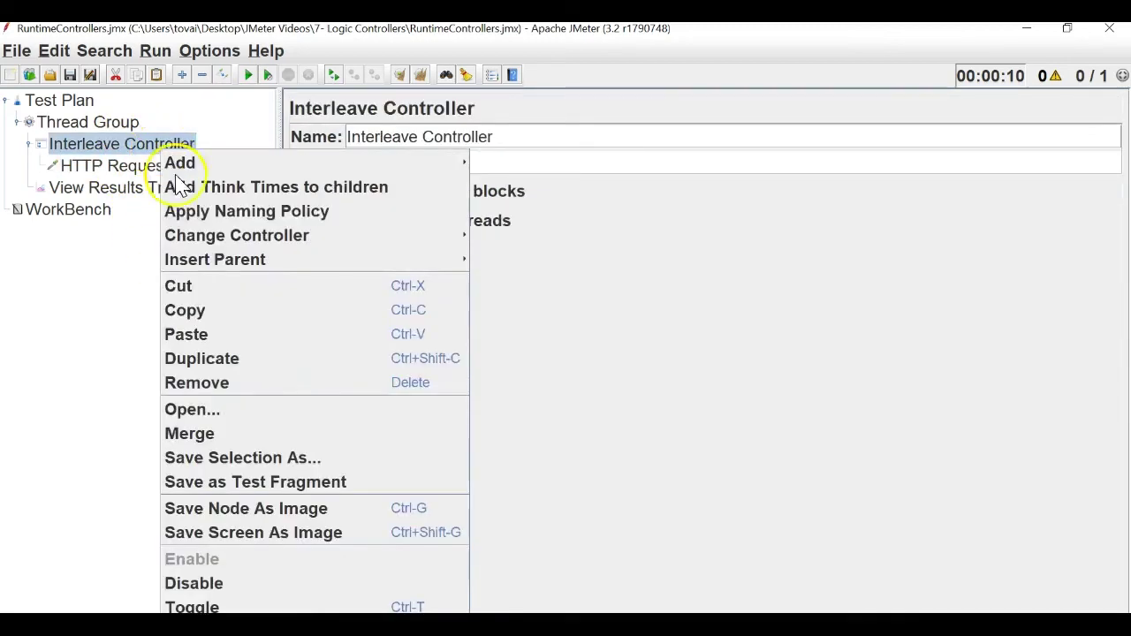
{"action": "left_click", "coordinate": [231, 333]}
{"action": "right_click", "coordinate": [176, 146]}
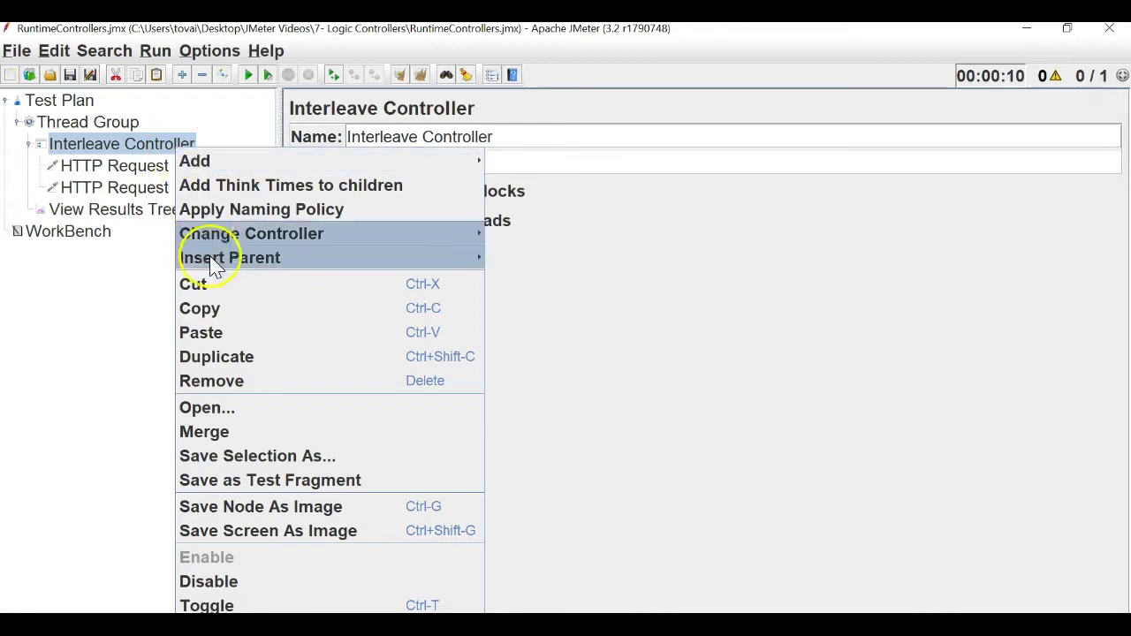
{"action": "left_click", "coordinate": [212, 334]}
{"action": "right_click", "coordinate": [151, 145]}
{"action": "left_click", "coordinate": [184, 321]}
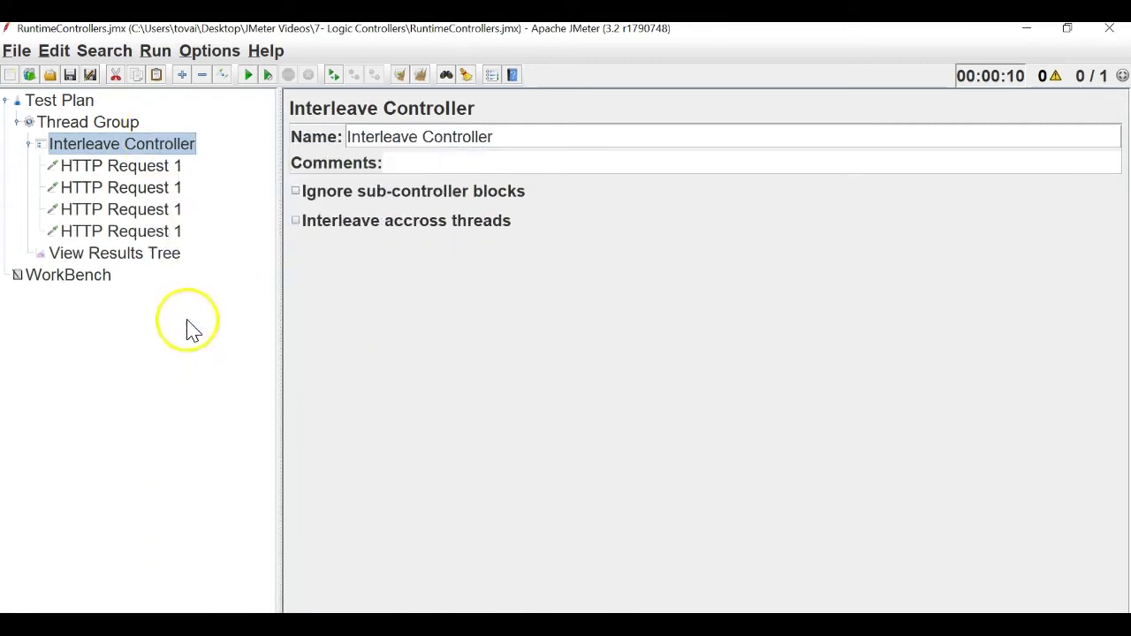
- Rename the three pasted samplers to HTTP Request 2, HTTP Request 3 and HTTP Request 4
{"action": "left_click", "coordinate": [173, 188]}
{"action": "left_click", "coordinate": [477, 137]}
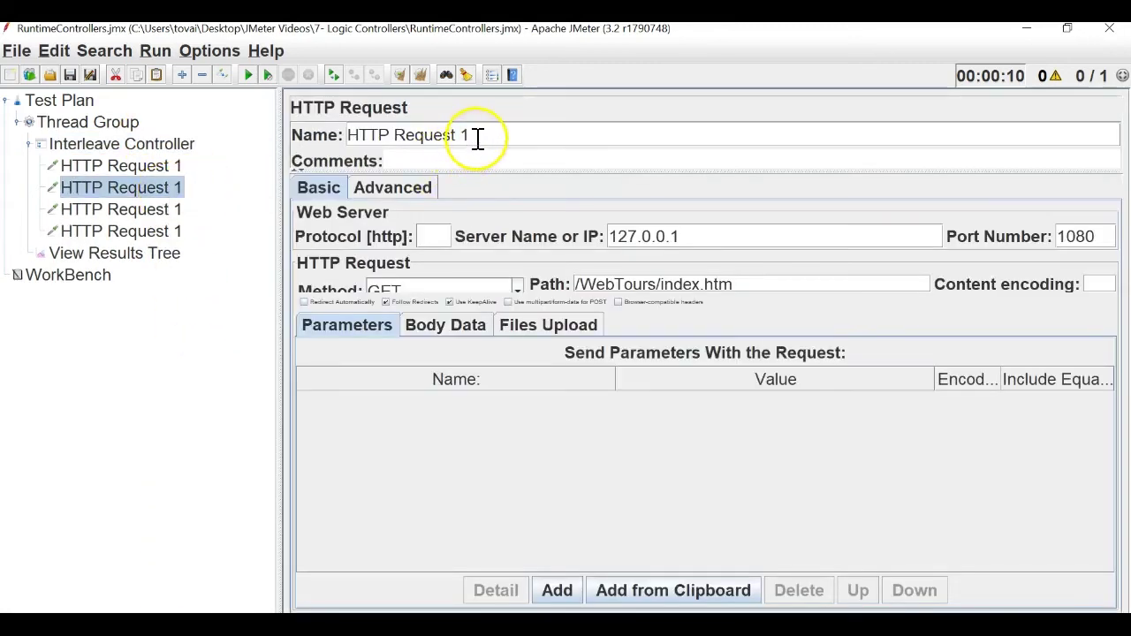
{"action": "type", "text": "2"}
{"action": "left_click", "coordinate": [200, 208]}
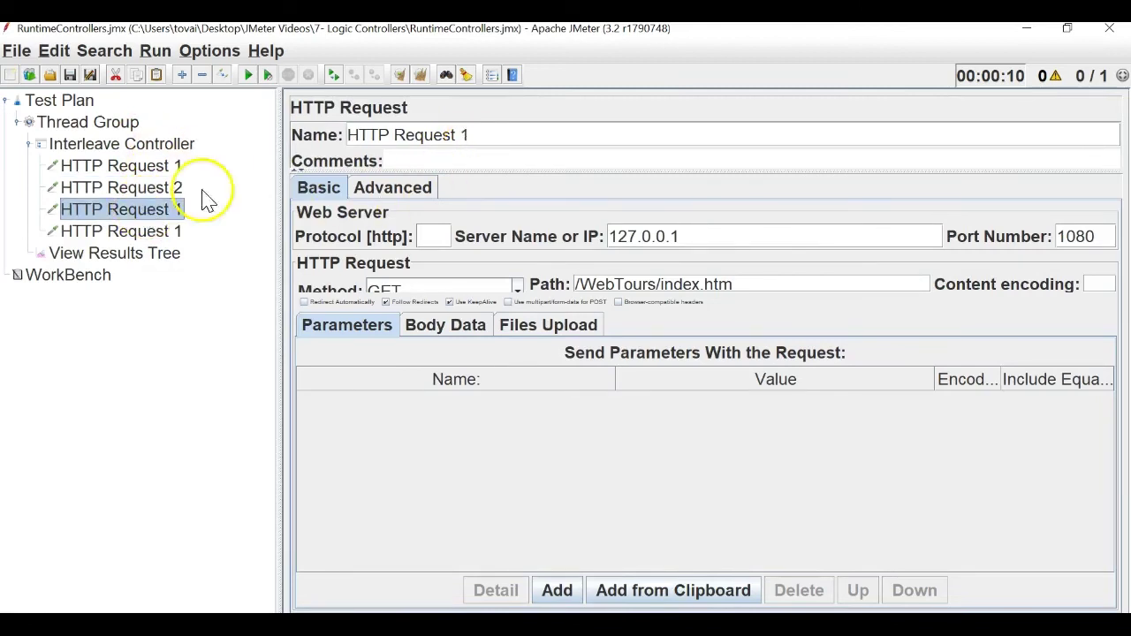
{"action": "left_click", "coordinate": [168, 230]}
{"action": "left_click", "coordinate": [503, 141]}
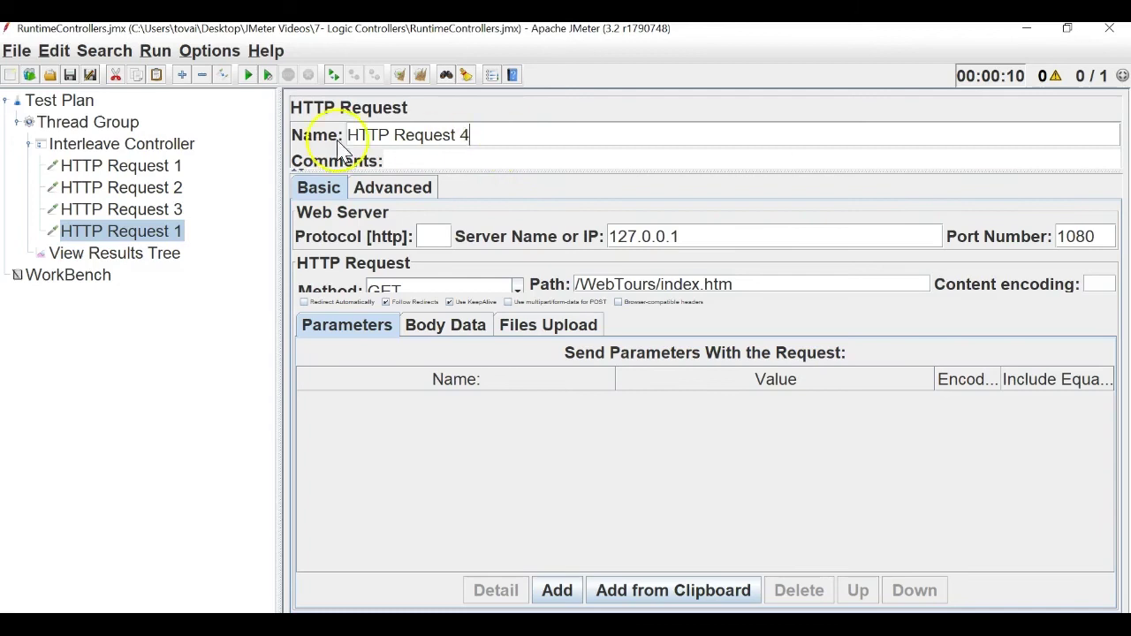
{"action": "type", "text": "4"}
{"action": "left_click", "coordinate": [137, 146]}
- Save the test plan under the new name InterLeaveControllers.jmx in the 7- Logic Controllers folder
{"action": "left_click", "coordinate": [17, 51]}
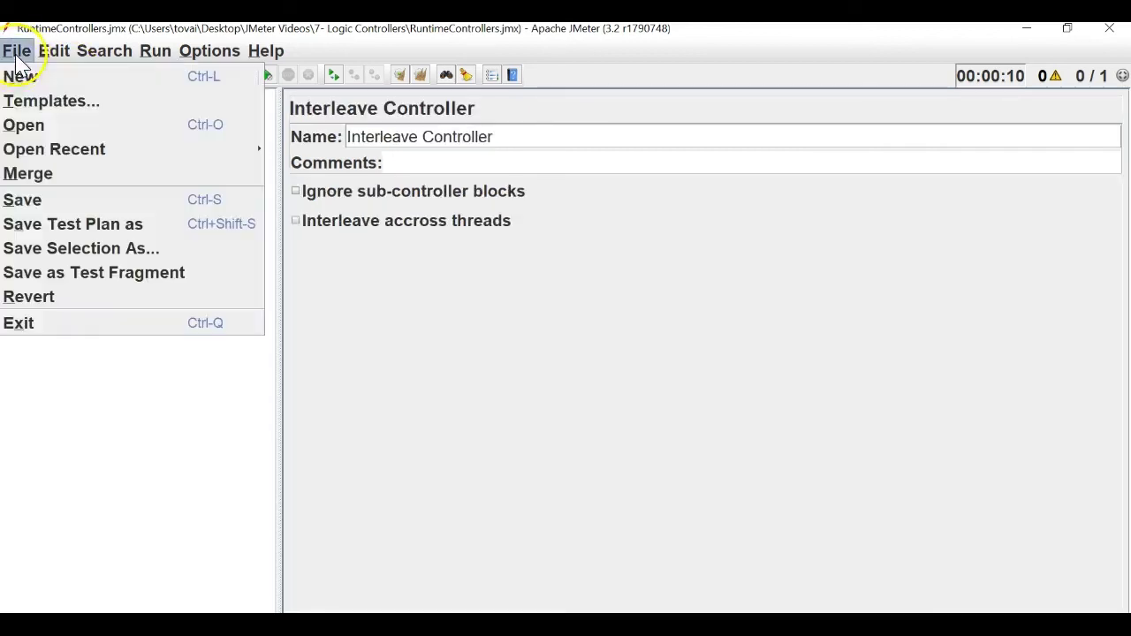
{"action": "left_click", "coordinate": [38, 221]}
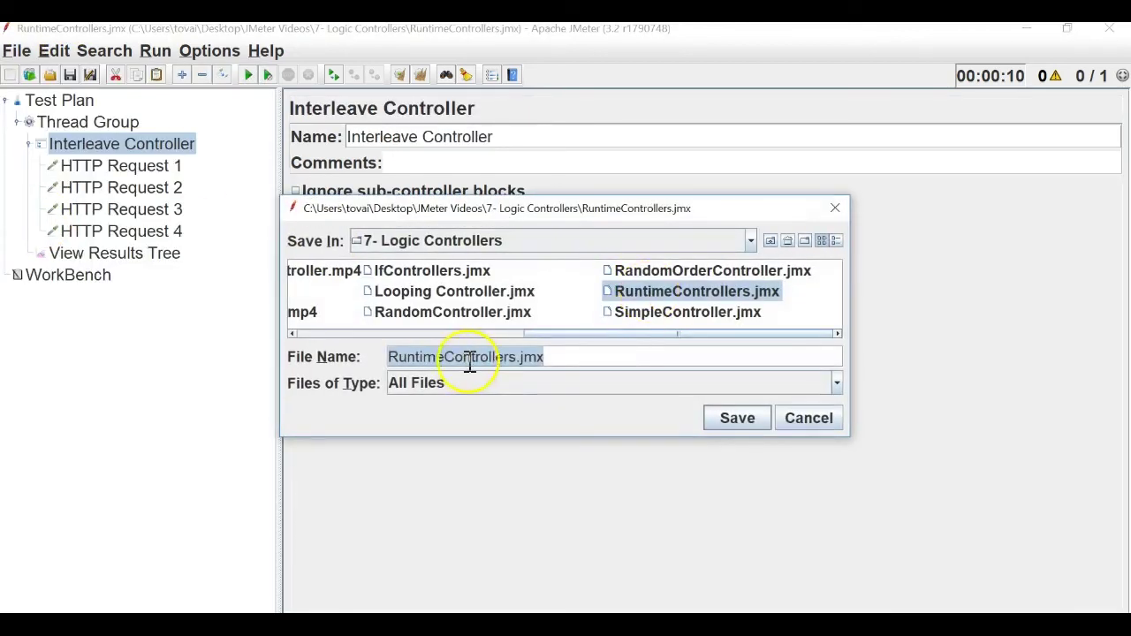
{"action": "left_click", "coordinate": [524, 356]}
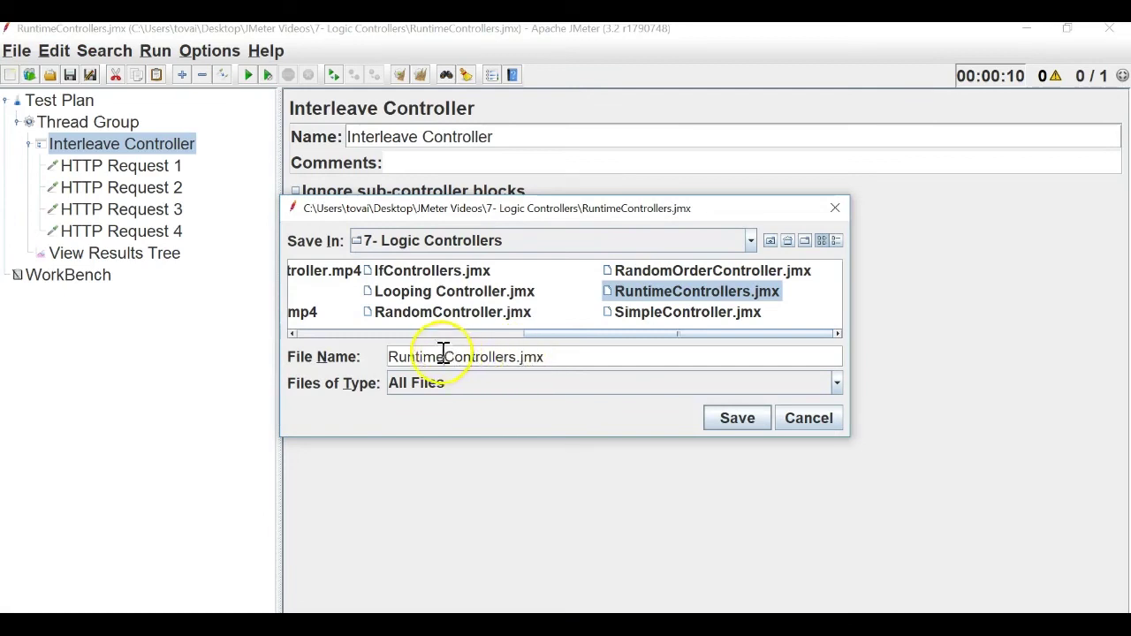
{"action": "left_click_drag", "start_coordinate": [444, 352], "coordinate": [323, 343]}
{"action": "key", "text": "BackSpace"}
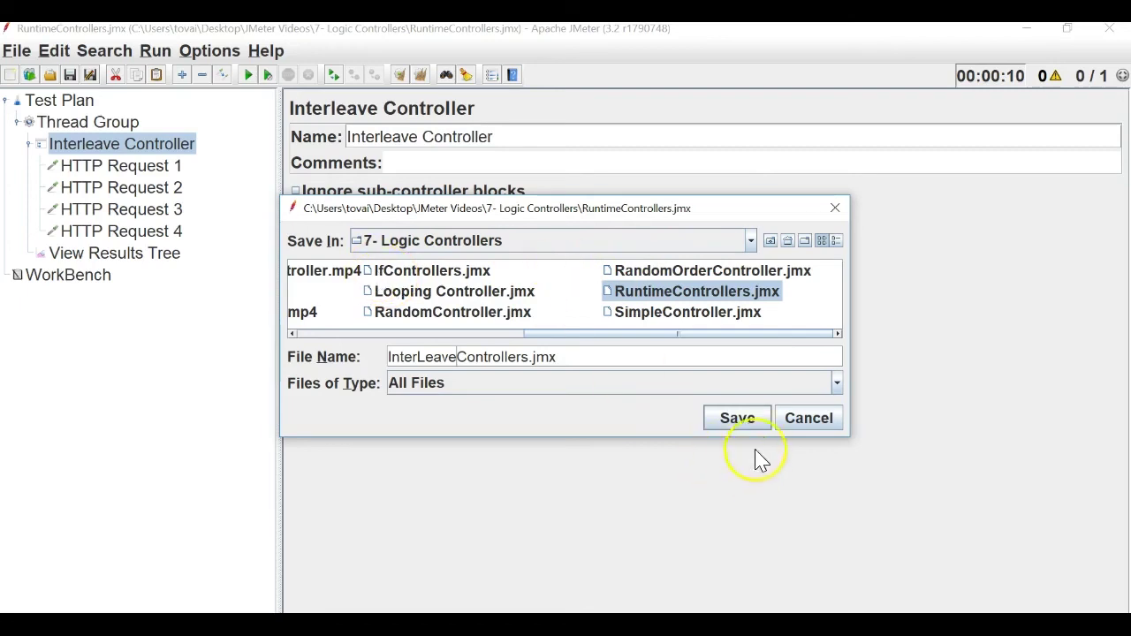
{"action": "left_click", "coordinate": [752, 420]}
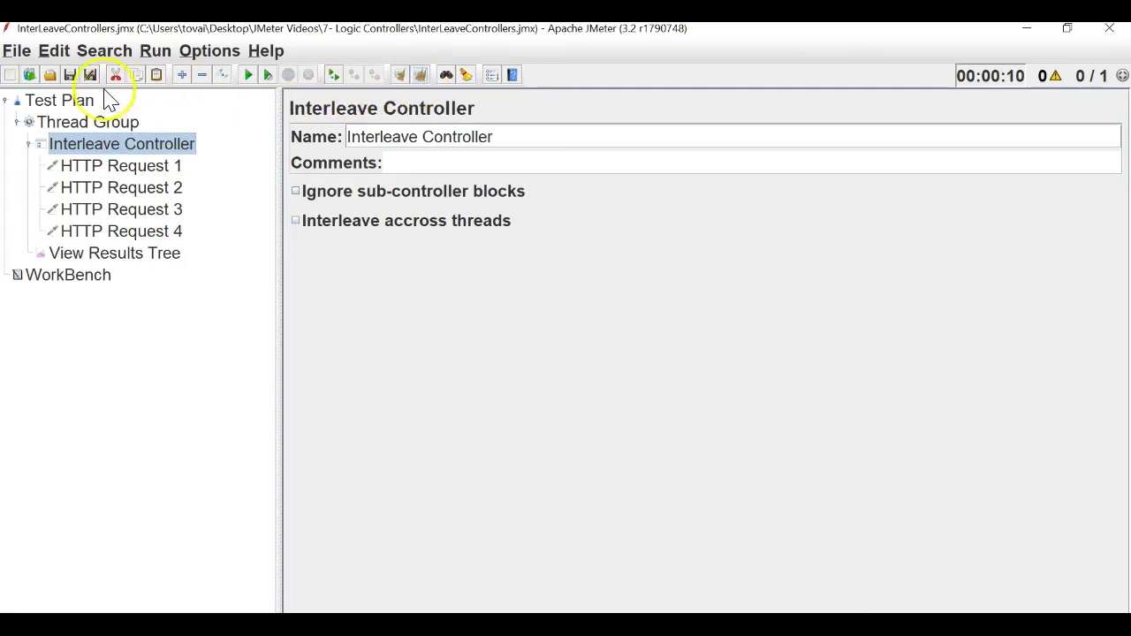
- Run the test, inspect the sampler result in View Results Tree, and check the HTTP Request 1 sampler's settings
{"action": "left_click", "coordinate": [102, 258]}
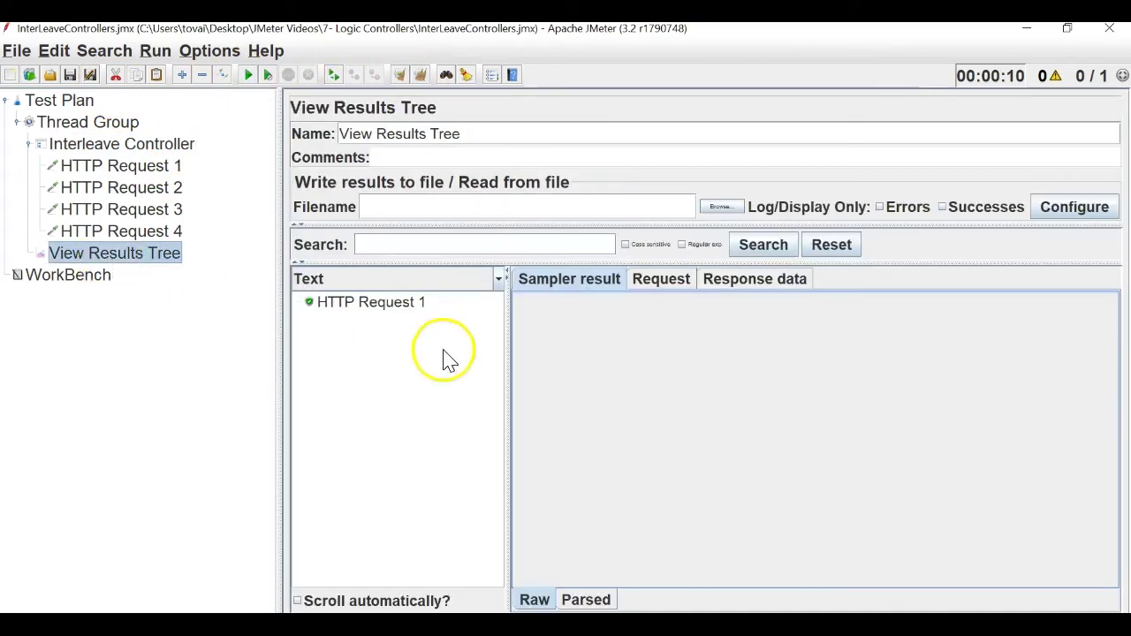
{"action": "left_click", "coordinate": [393, 306]}
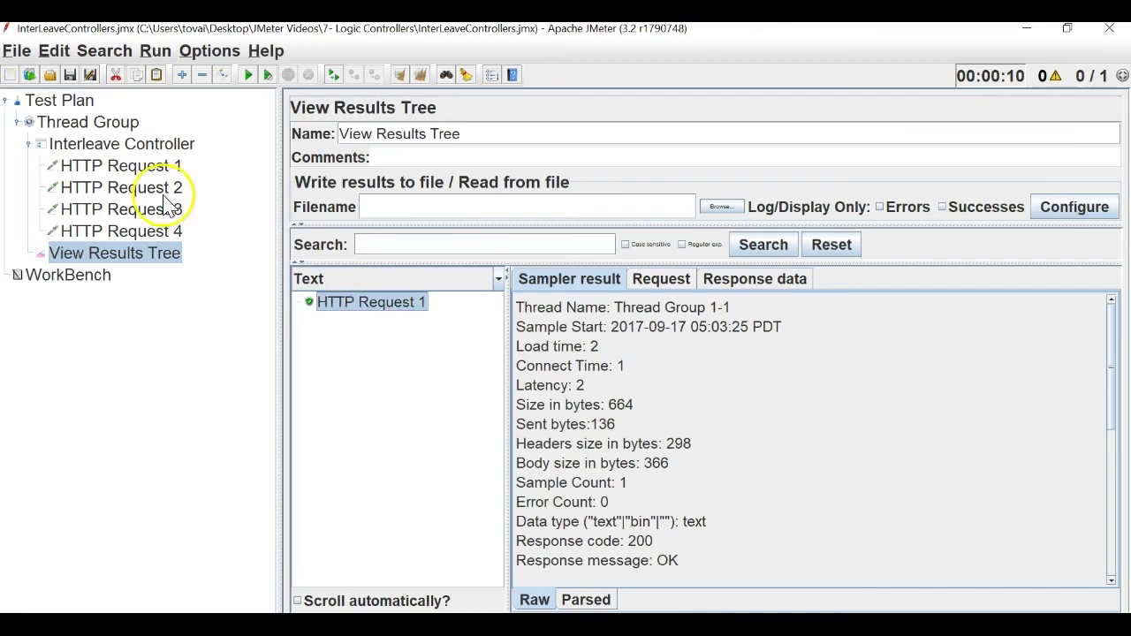
{"action": "left_click", "coordinate": [152, 166]}
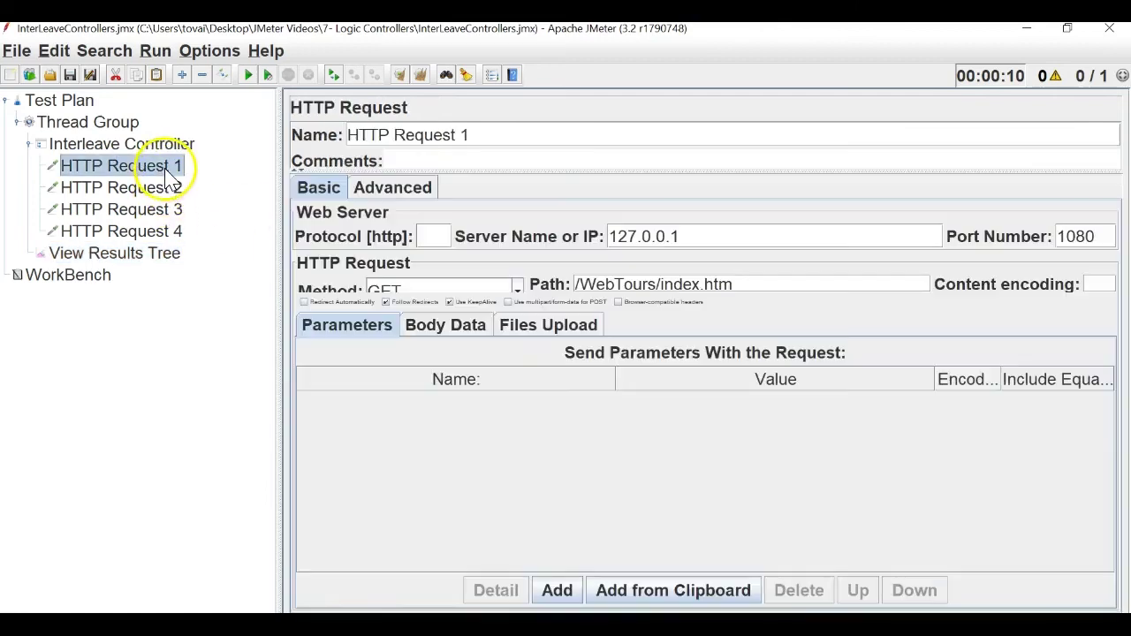
- Clear the results in View Results Tree, rerun the interleave test and open the new sampler result
{"action": "left_click", "coordinate": [141, 254]}
{"action": "left_click", "coordinate": [421, 75]}
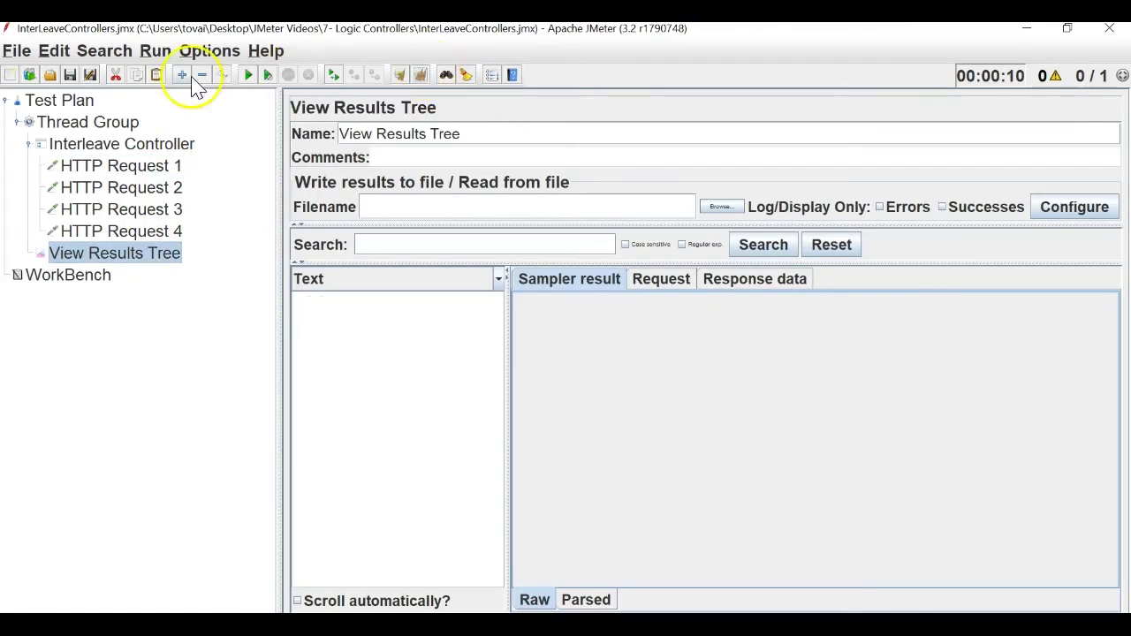
{"action": "left_click", "coordinate": [251, 78]}
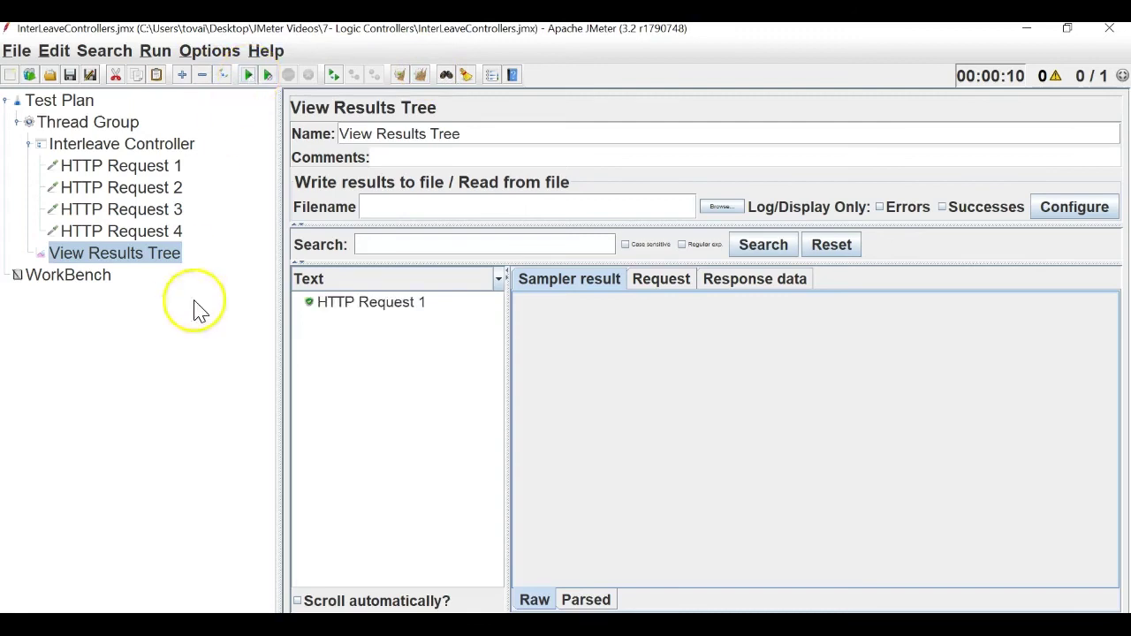
{"action": "left_click", "coordinate": [397, 304]}
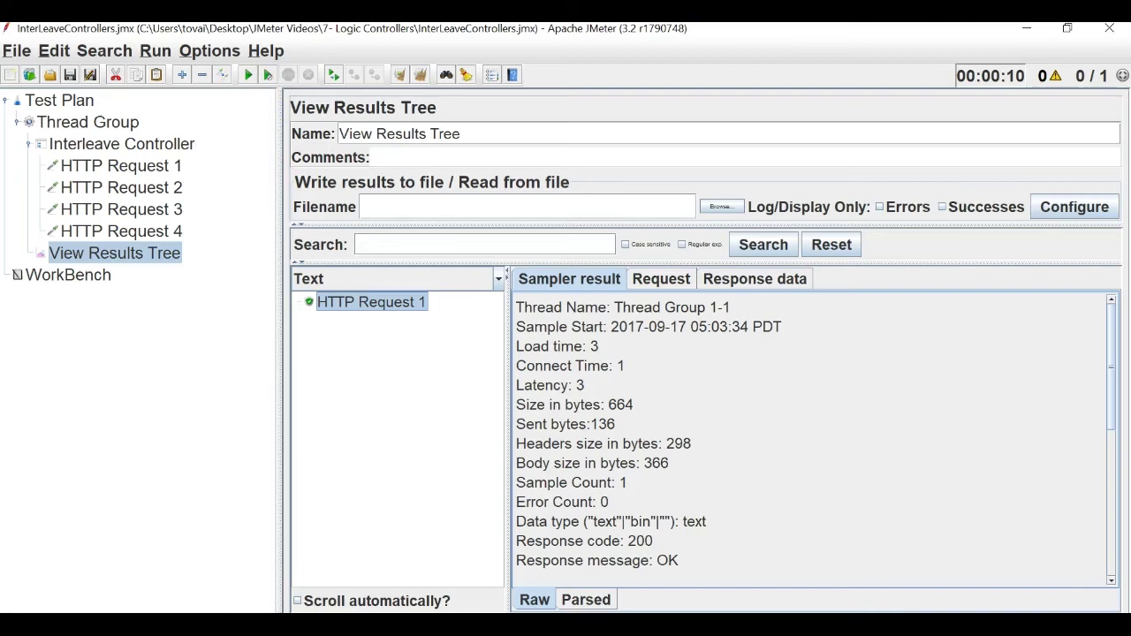
- Clear the previous results and set the Thread Group's loop count to 4
{"action": "left_click", "coordinate": [417, 75]}
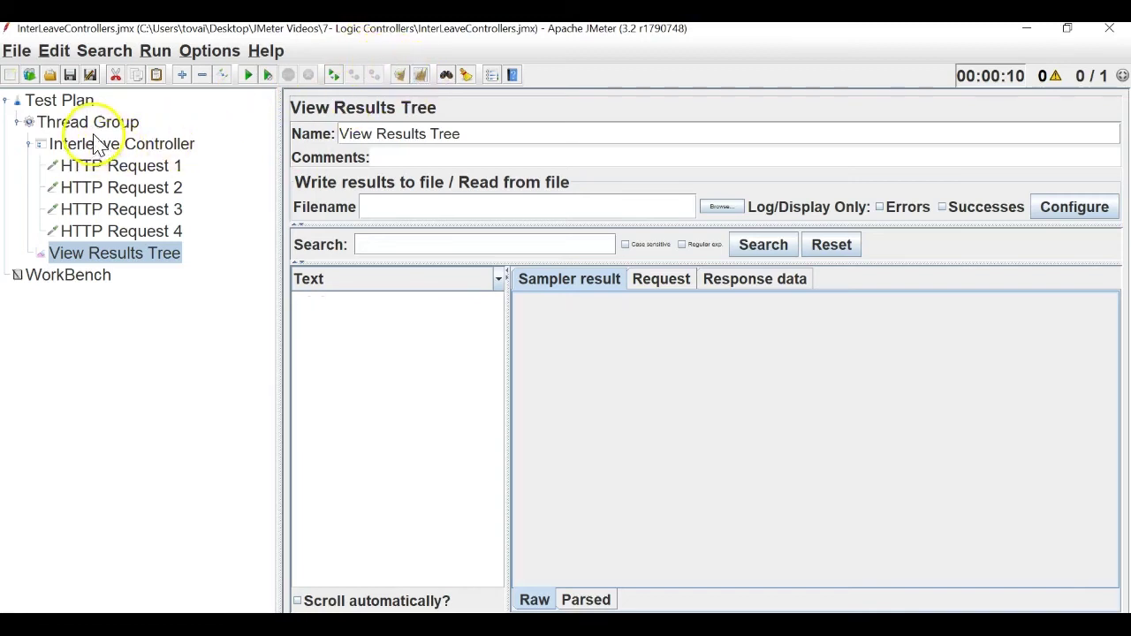
{"action": "left_click", "coordinate": [92, 128]}
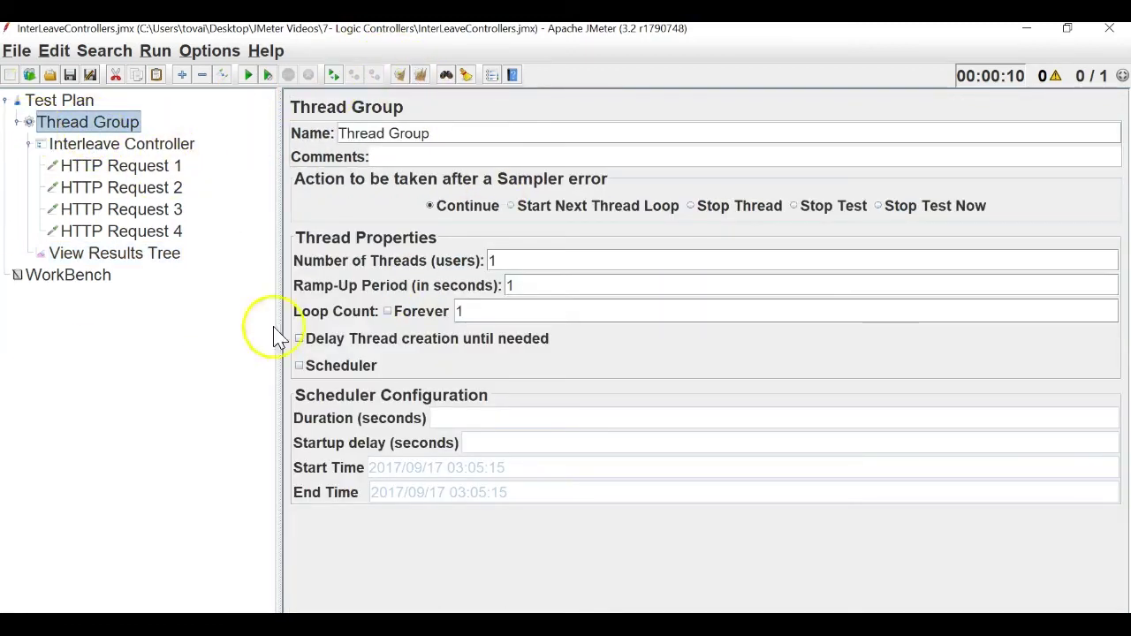
{"action": "double_click", "coordinate": [494, 263]}
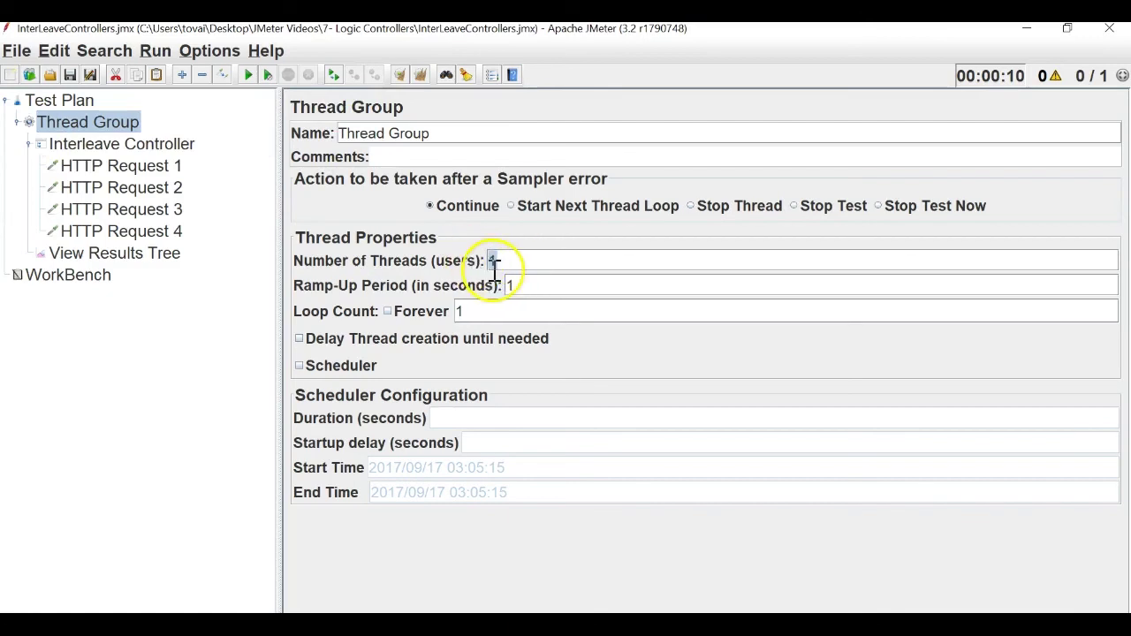
{"action": "double_click", "coordinate": [459, 311]}
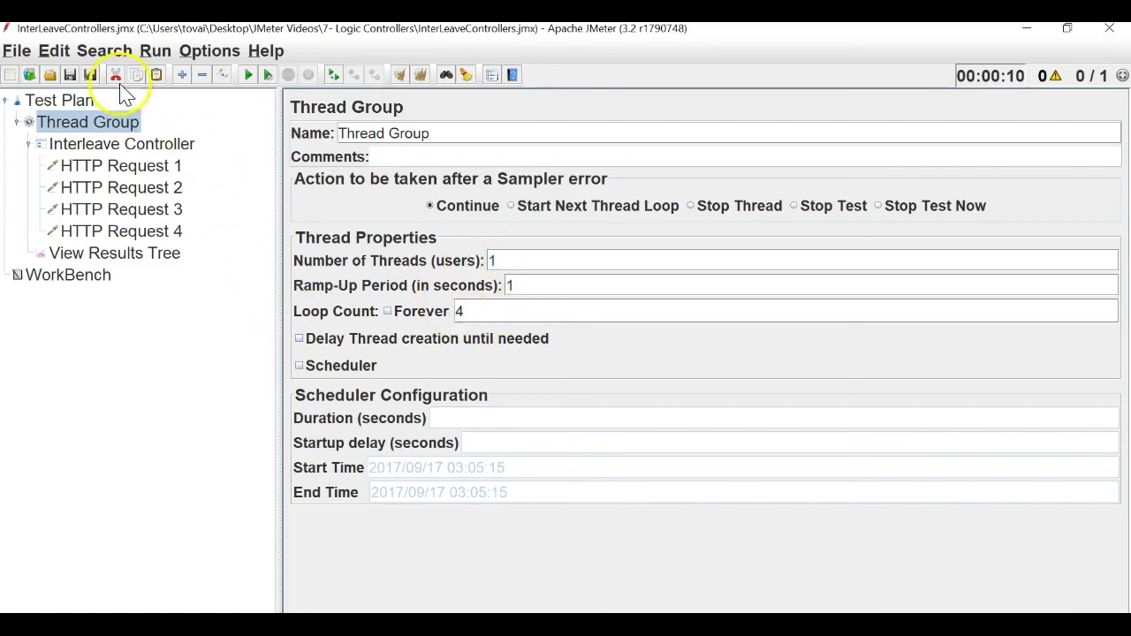
- Check the Interleave Controller, rerun the test and view the sampler results in View Results Tree
{"action": "left_click", "coordinate": [84, 144]}
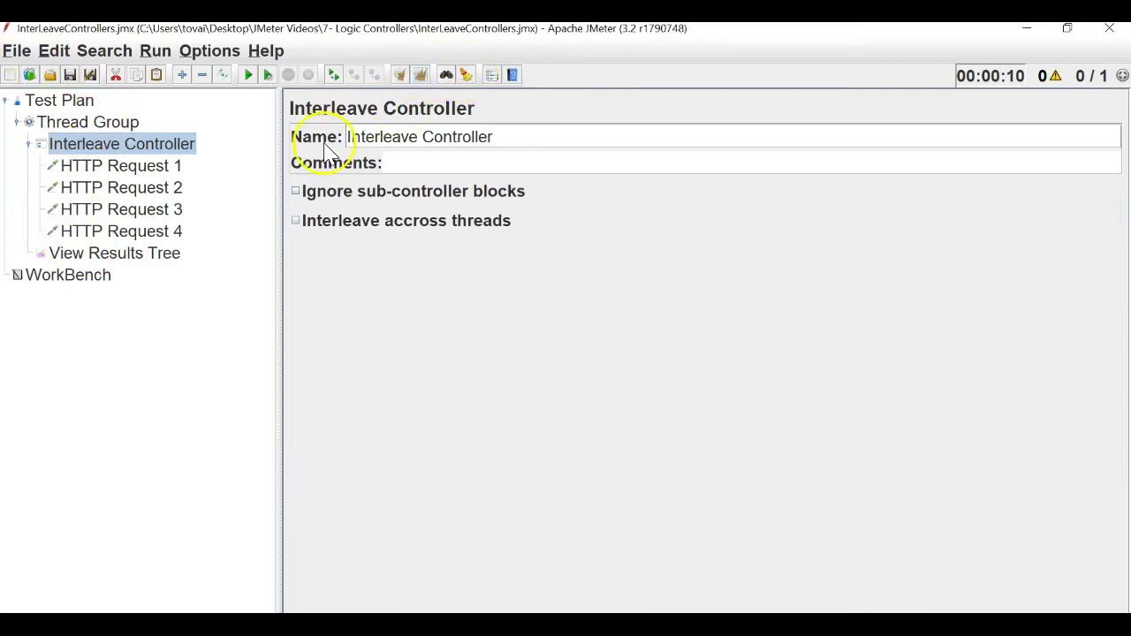
{"action": "left_click", "coordinate": [132, 254]}
{"action": "left_click", "coordinate": [248, 75]}
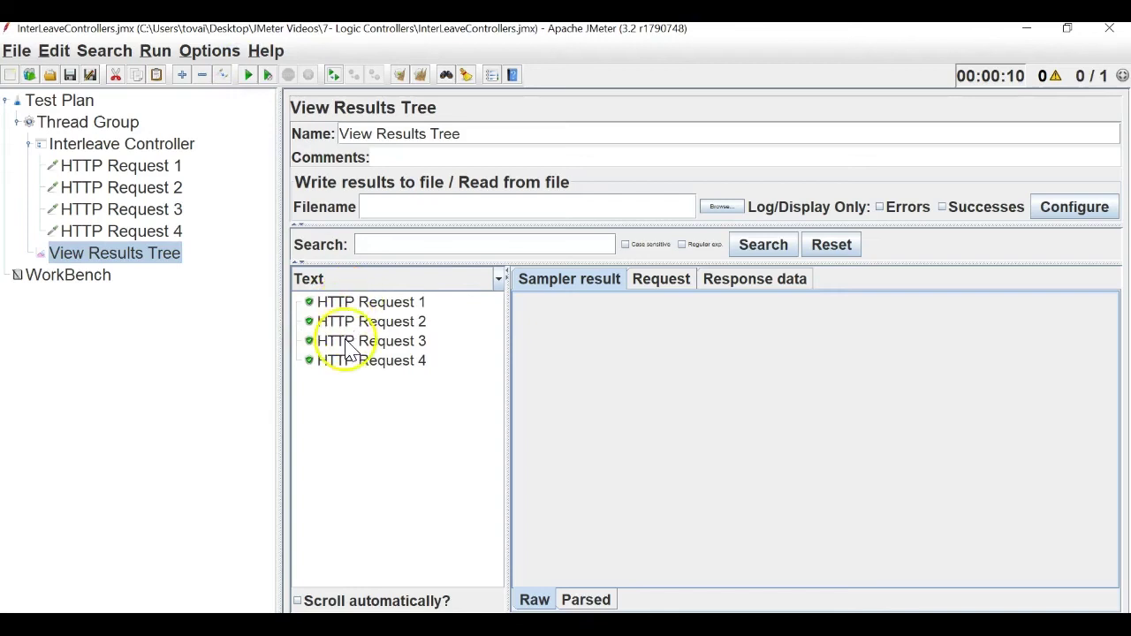
- Set the Thread Group's loop count to 3, clear the old results, rerun the test and view the results
{"action": "left_click", "coordinate": [128, 122]}
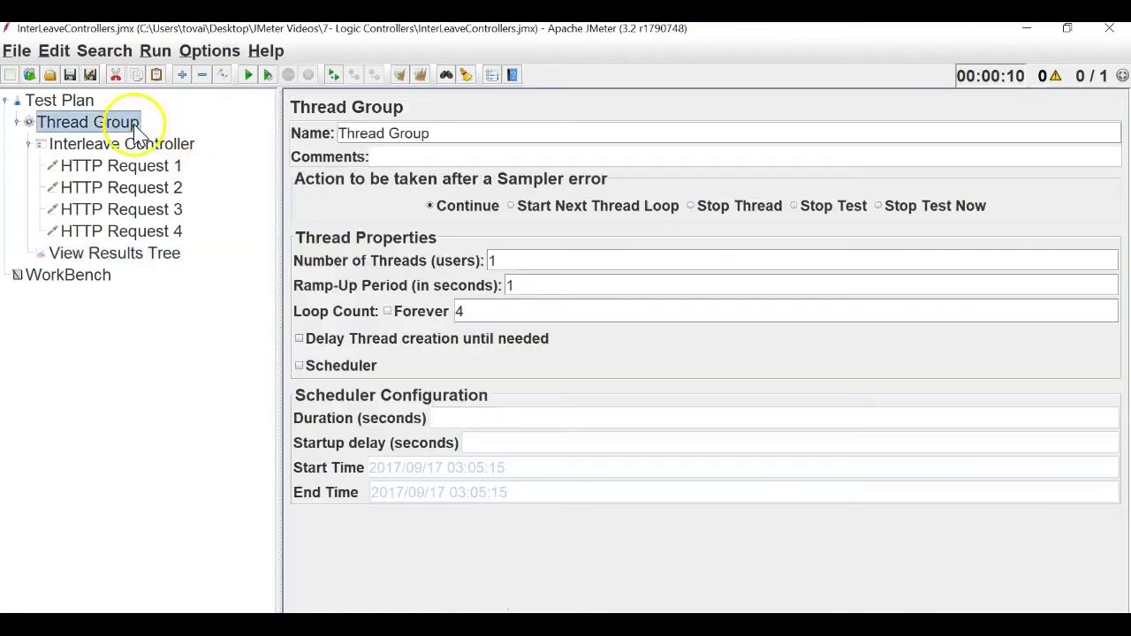
{"action": "left_click_drag", "start_coordinate": [497, 313], "coordinate": [429, 319]}
{"action": "type", "text": "3"}
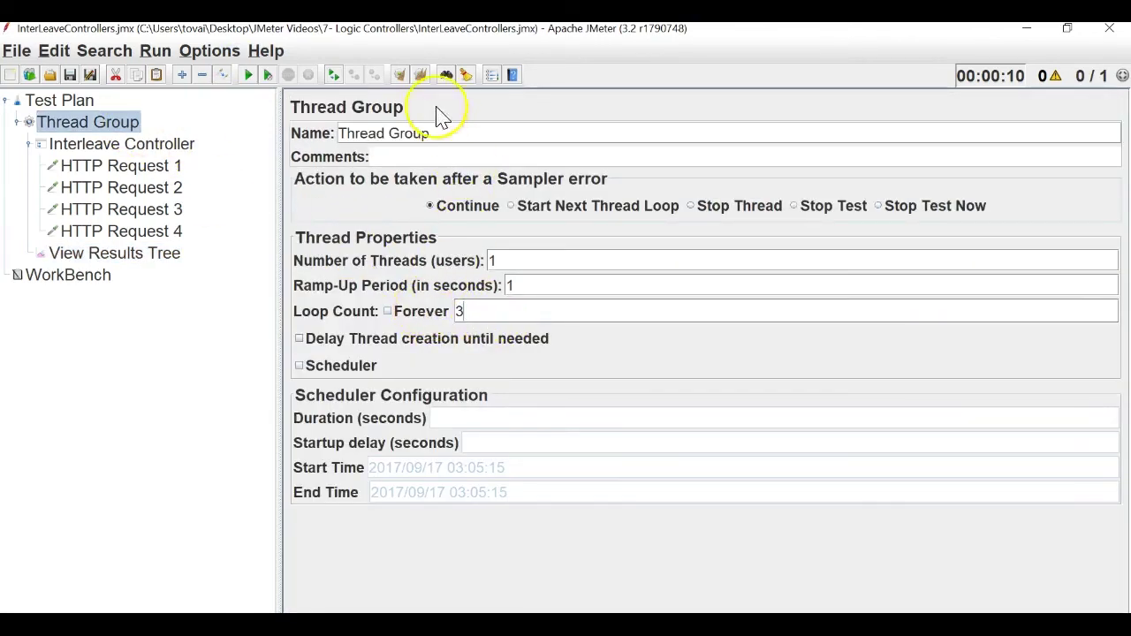
{"action": "left_click", "coordinate": [159, 253]}
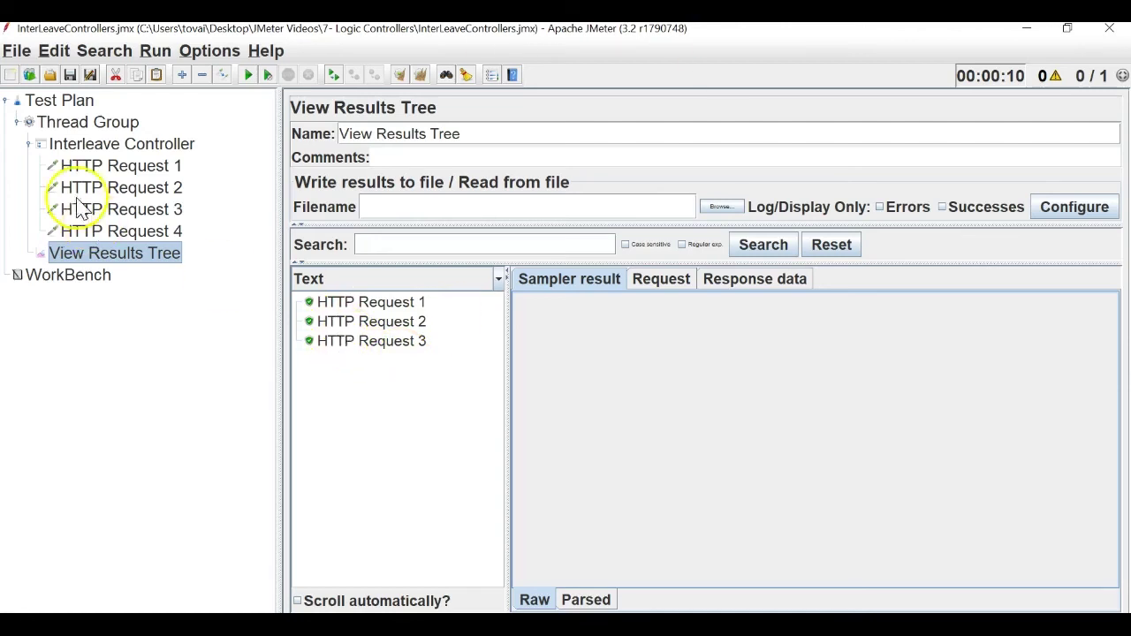
- Review the Interleave Controller and go through its child samplers HTTP Request 1, HTTP Request 2 and HTTP Request 3
{"action": "left_click", "coordinate": [75, 144]}
{"action": "left_click", "coordinate": [28, 143]}
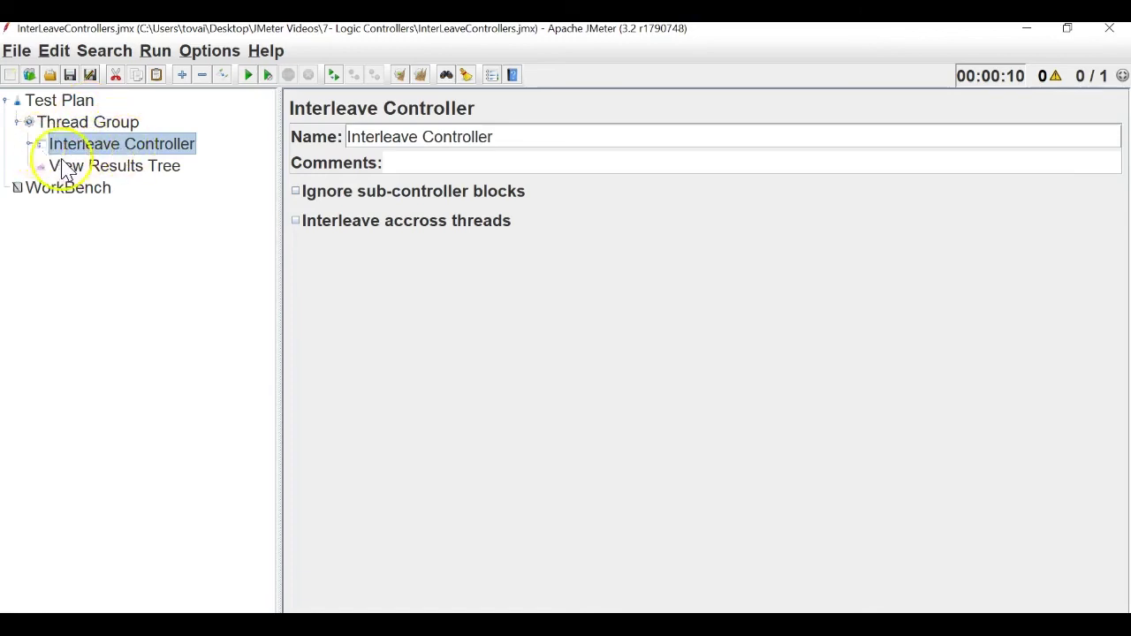
{"action": "left_click", "coordinate": [27, 145]}
{"action": "left_click", "coordinate": [133, 170]}
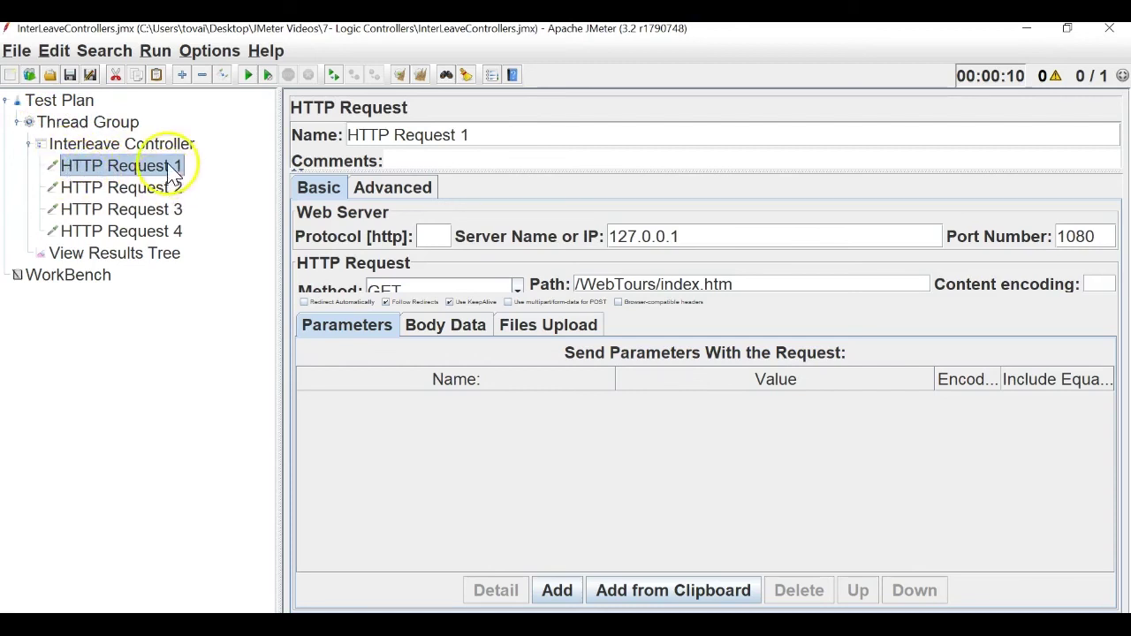
{"action": "left_click", "coordinate": [174, 191]}
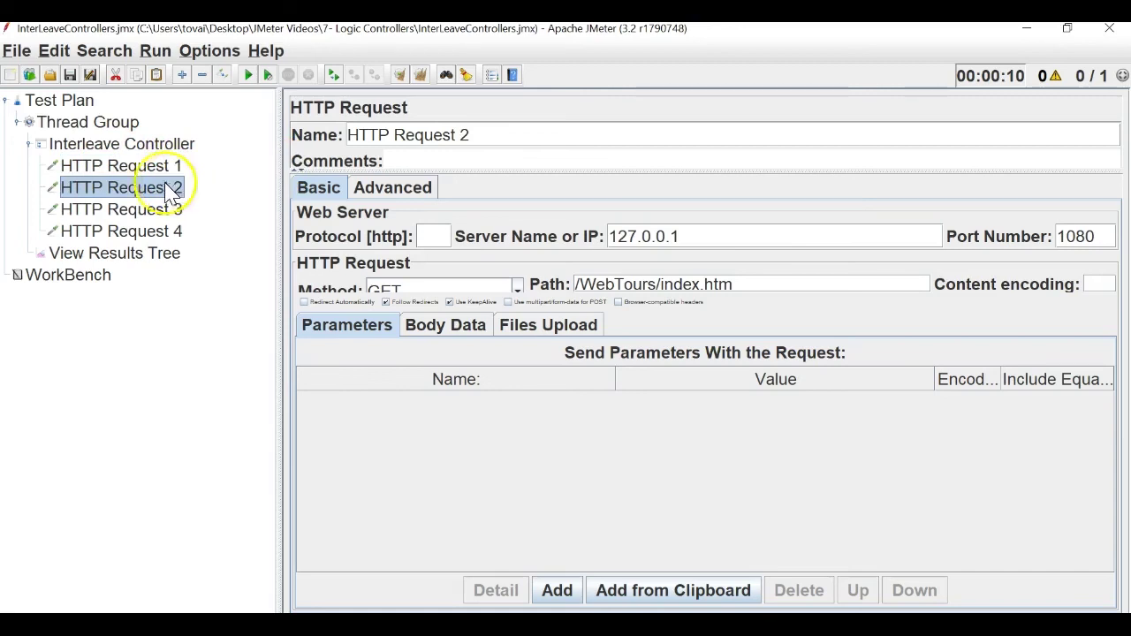
{"action": "left_click", "coordinate": [146, 169]}
{"action": "left_click", "coordinate": [152, 187]}
{"action": "left_click", "coordinate": [137, 169]}
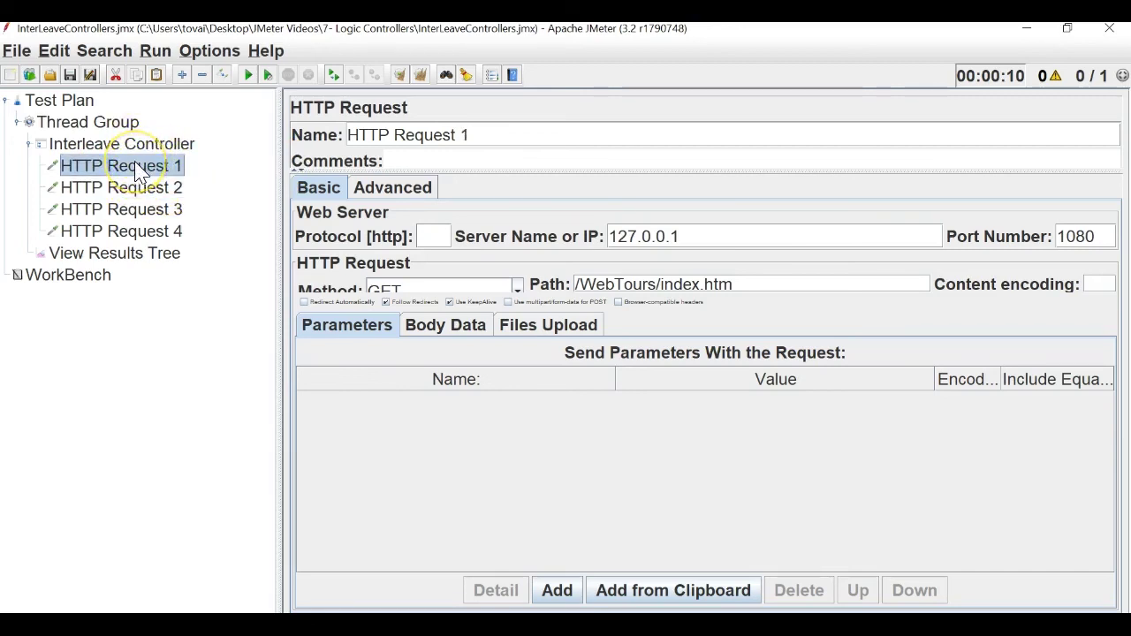
{"action": "left_click", "coordinate": [139, 188]}
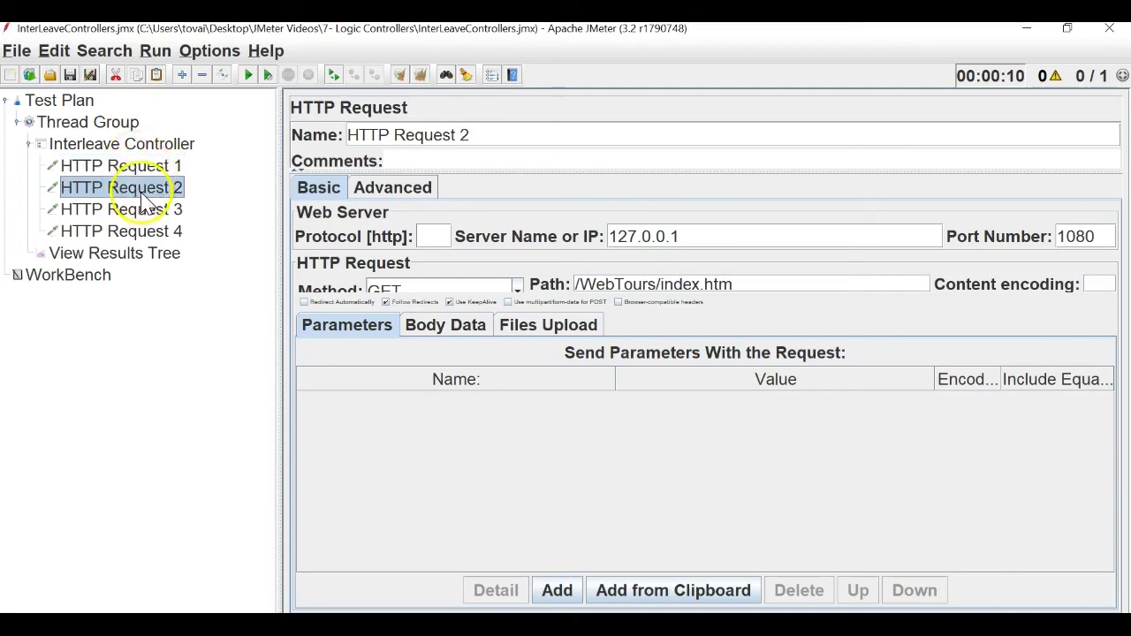
{"action": "left_click", "coordinate": [127, 209]}
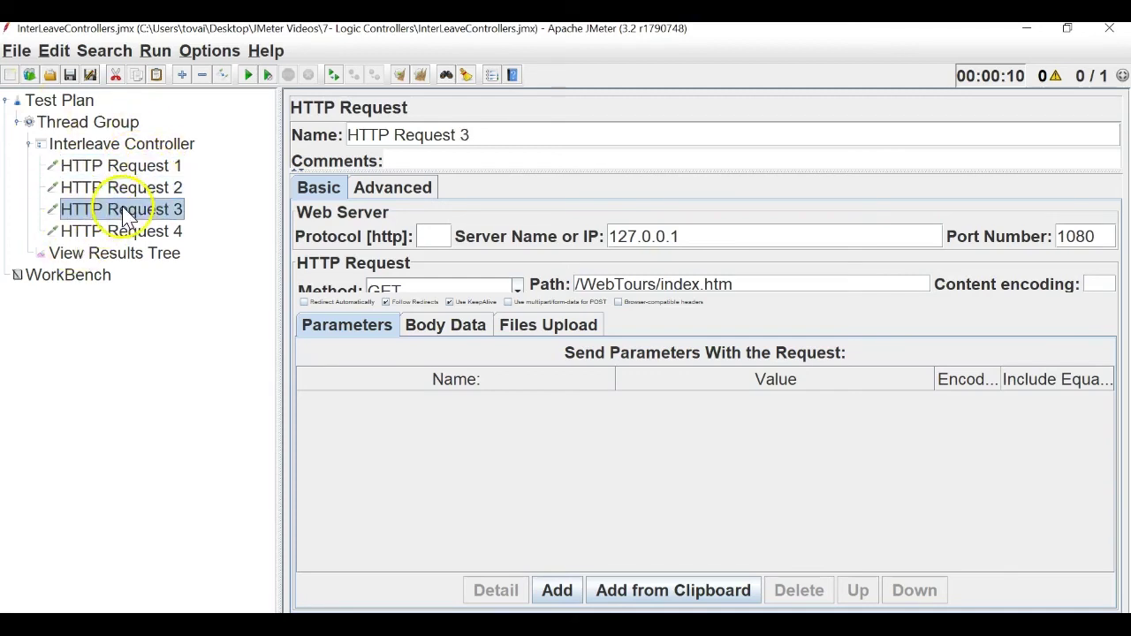
- Set the Thread Group's loop count to 5, rerun the test from cleared results and open the last sampler result
{"action": "left_click", "coordinate": [106, 121]}
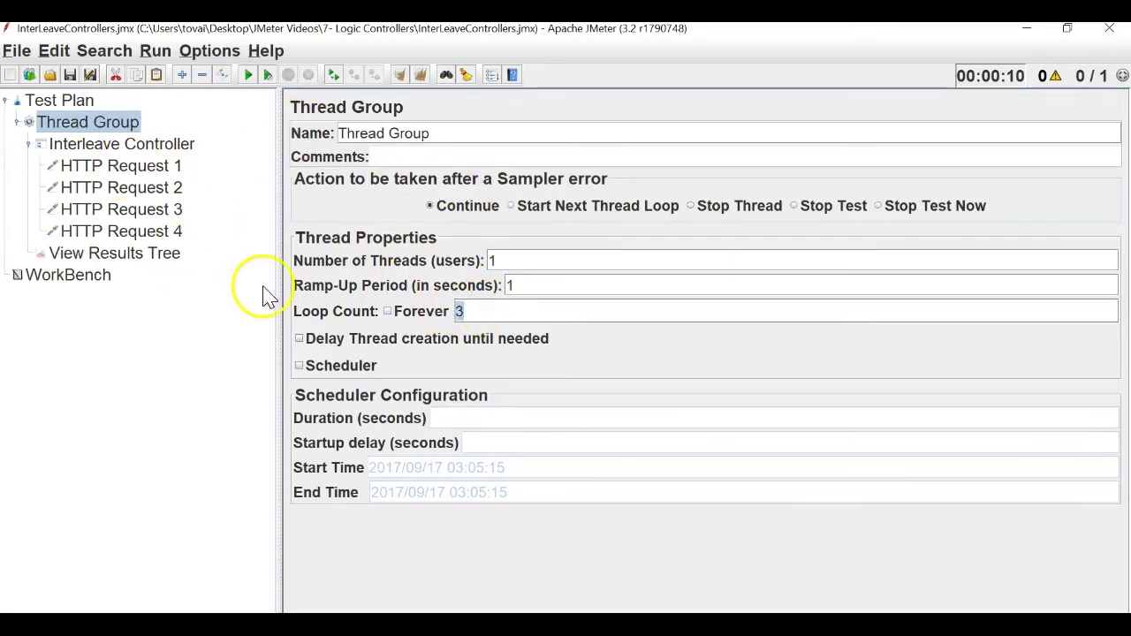
{"action": "left_click", "coordinate": [119, 144]}
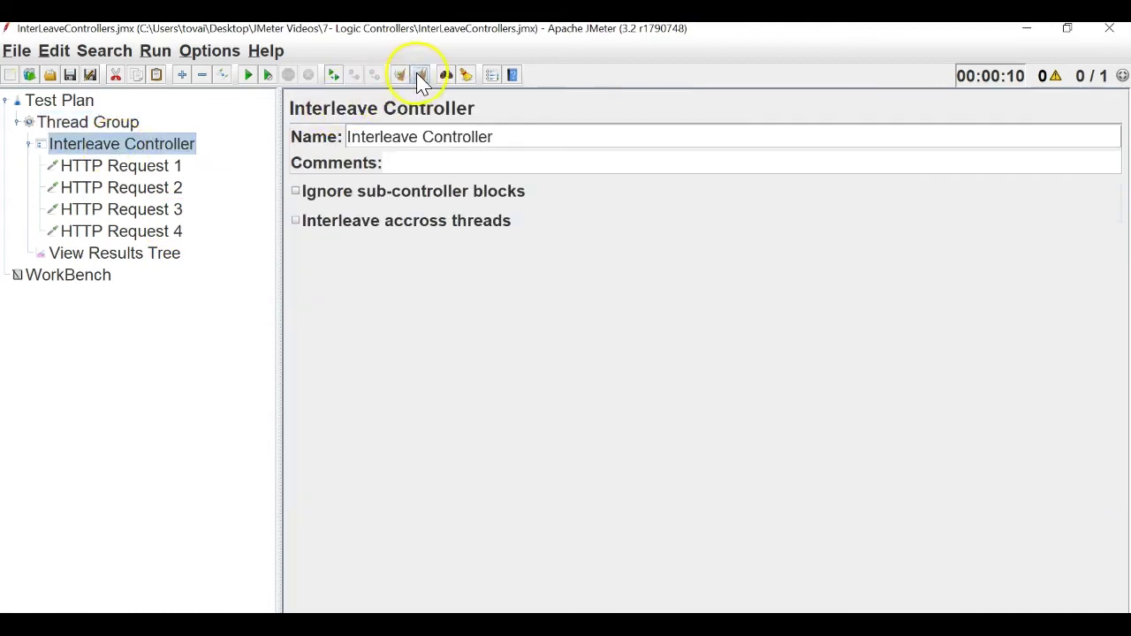
{"action": "left_click", "coordinate": [114, 253]}
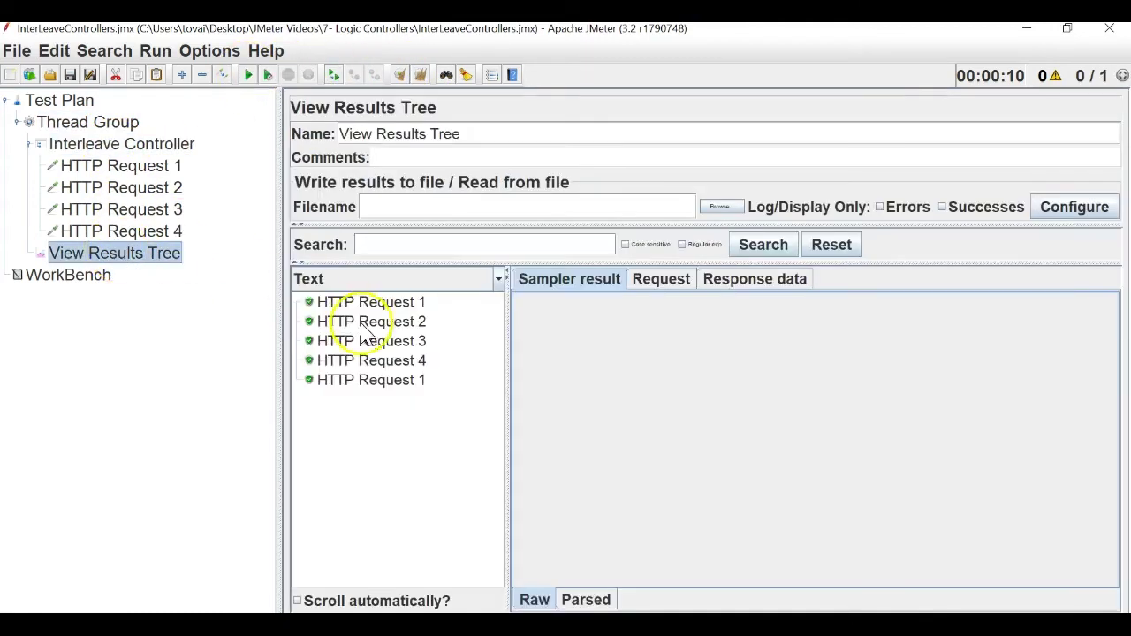
{"action": "left_click", "coordinate": [375, 386]}
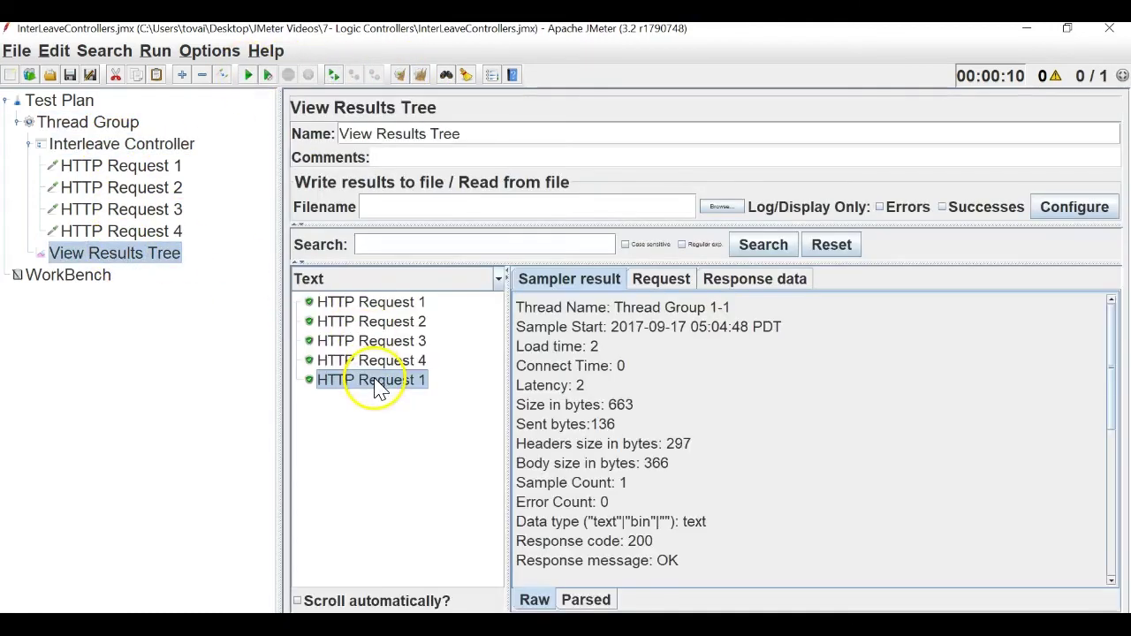
- Go through the four HTTP Request samplers in execution order and return to View Results Tree
{"action": "left_click", "coordinate": [133, 171]}
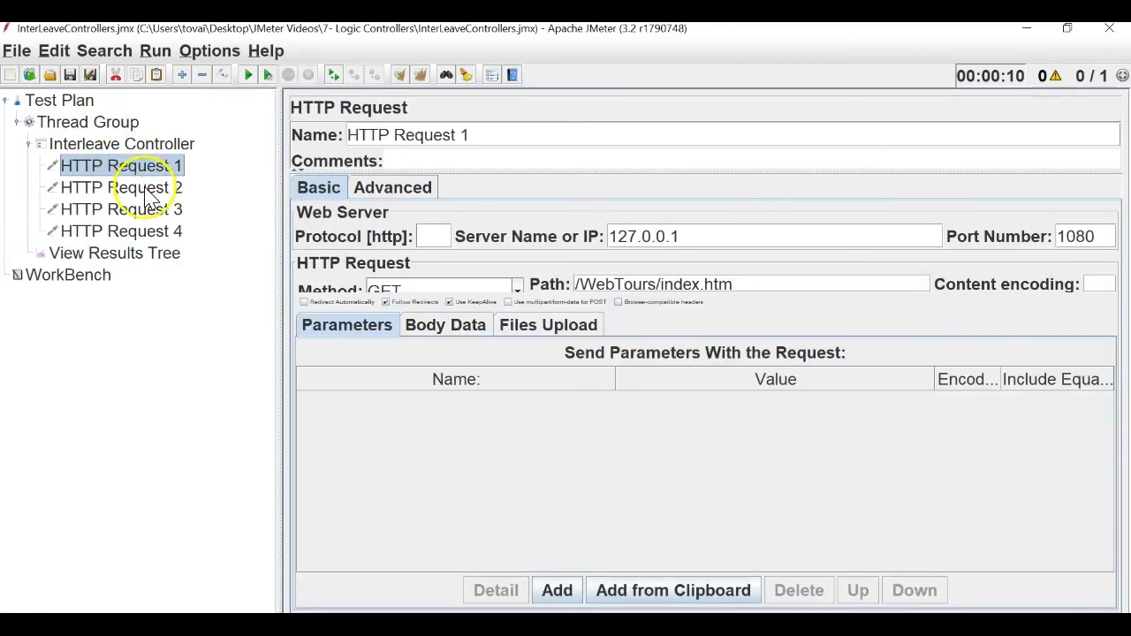
{"action": "left_click", "coordinate": [147, 195]}
{"action": "left_click", "coordinate": [144, 210]}
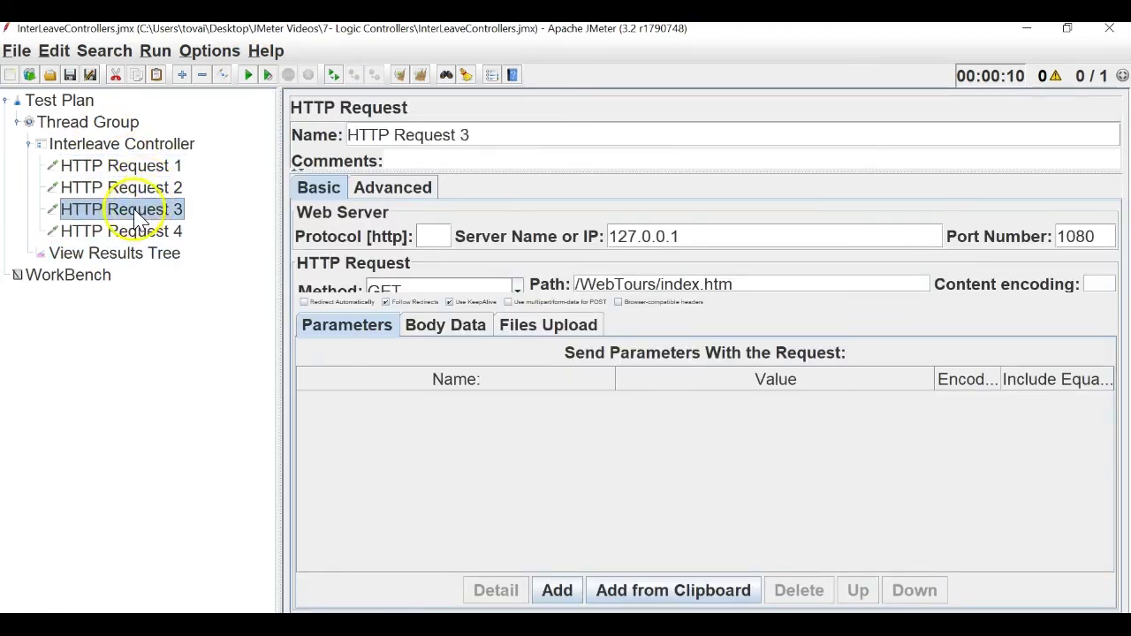
{"action": "left_click", "coordinate": [131, 234]}
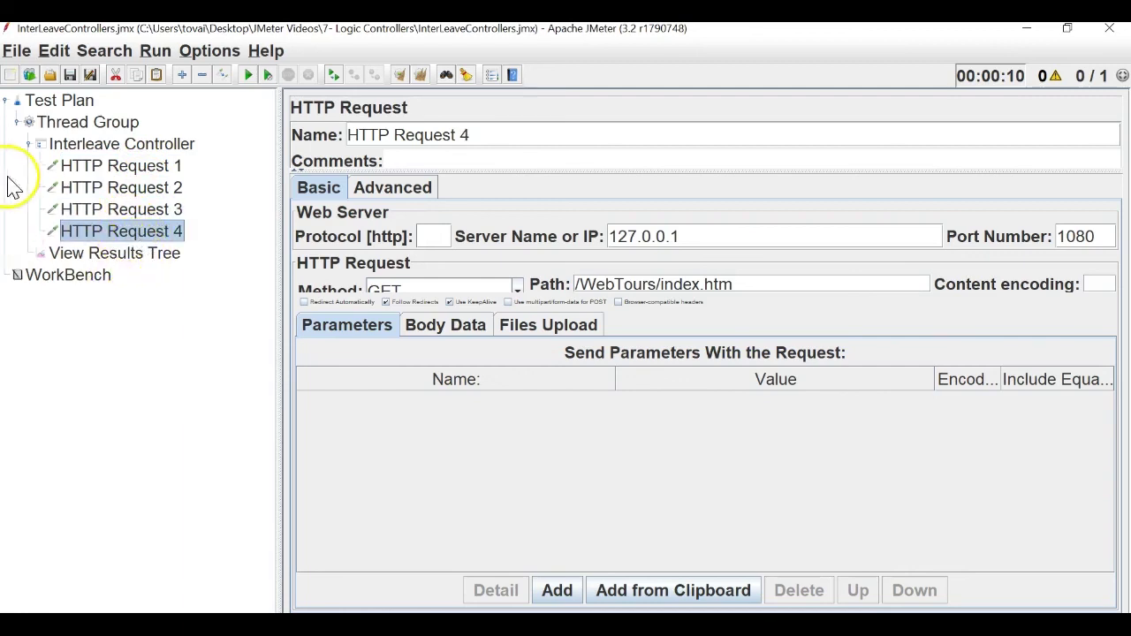
{"action": "left_click", "coordinate": [78, 166]}
{"action": "left_click", "coordinate": [129, 257]}
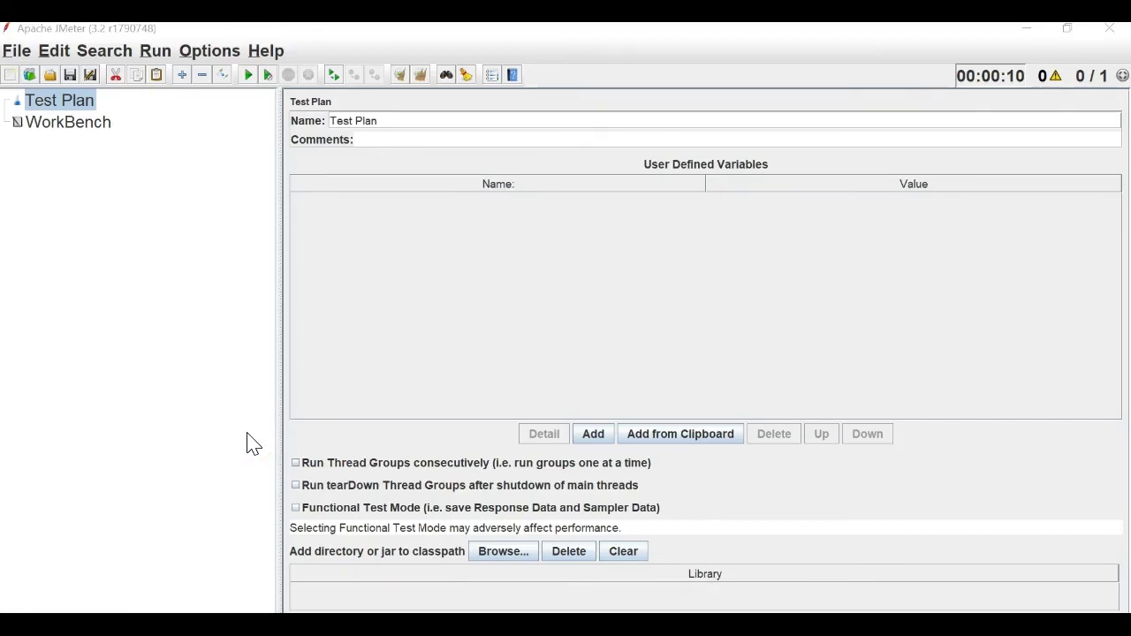
- Add a Thread Group to the empty test plan and a Once Only Controller inside it
{"action": "right_click", "coordinate": [57, 100]}
{"action": "mouse_move", "coordinate": [207, 116]}
{"action": "mouse_move", "coordinate": [354, 122]}
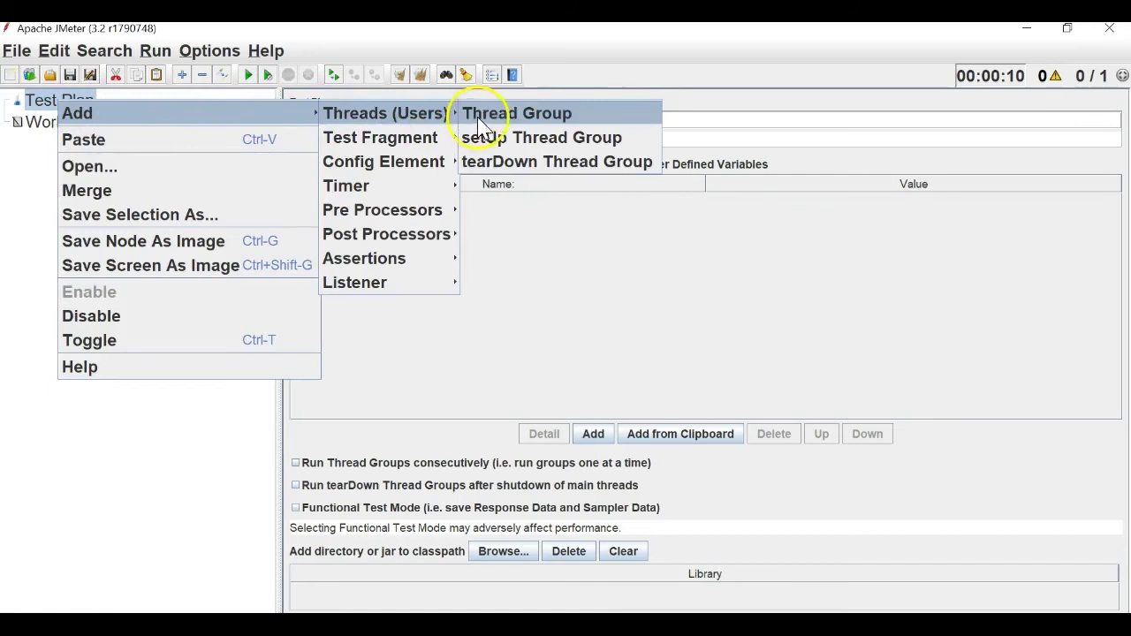
{"action": "left_click", "coordinate": [516, 113]}
{"action": "right_click", "coordinate": [132, 123]}
{"action": "mouse_move", "coordinate": [271, 137]}
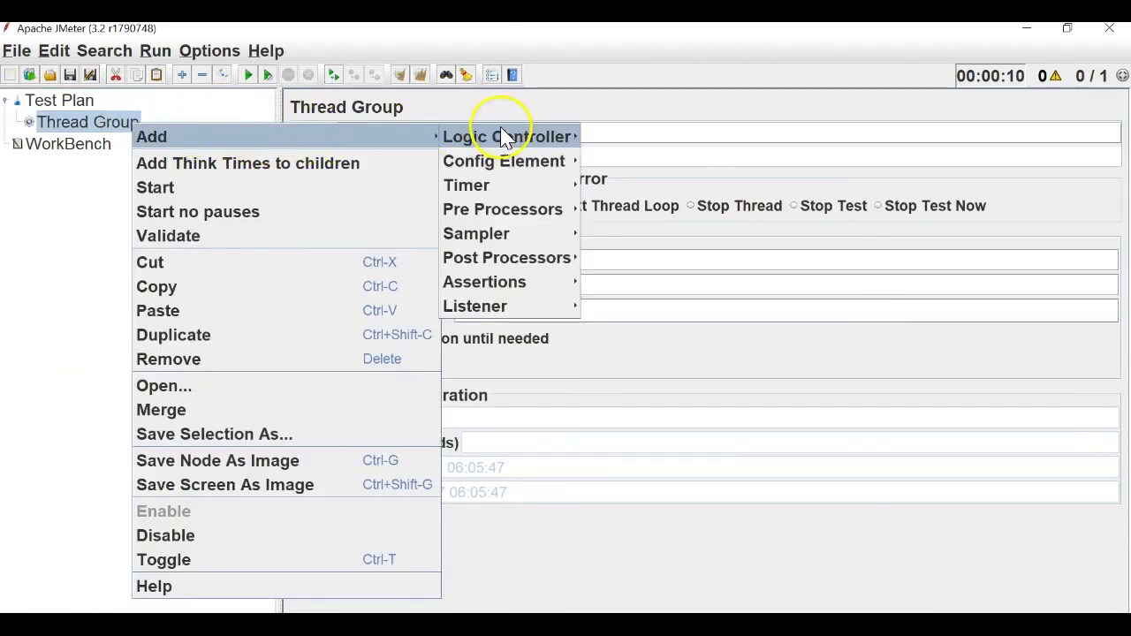
{"action": "mouse_move", "coordinate": [578, 137]}
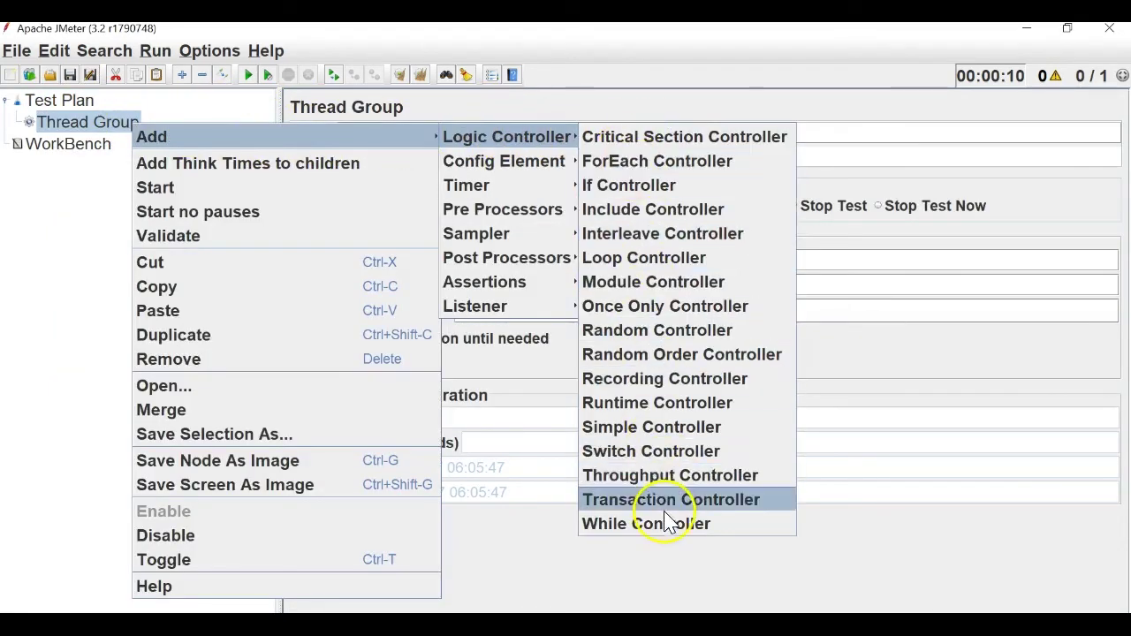
{"action": "left_click", "coordinate": [654, 305]}
{"action": "right_click", "coordinate": [78, 152]}
{"action": "mouse_move", "coordinate": [151, 157]}
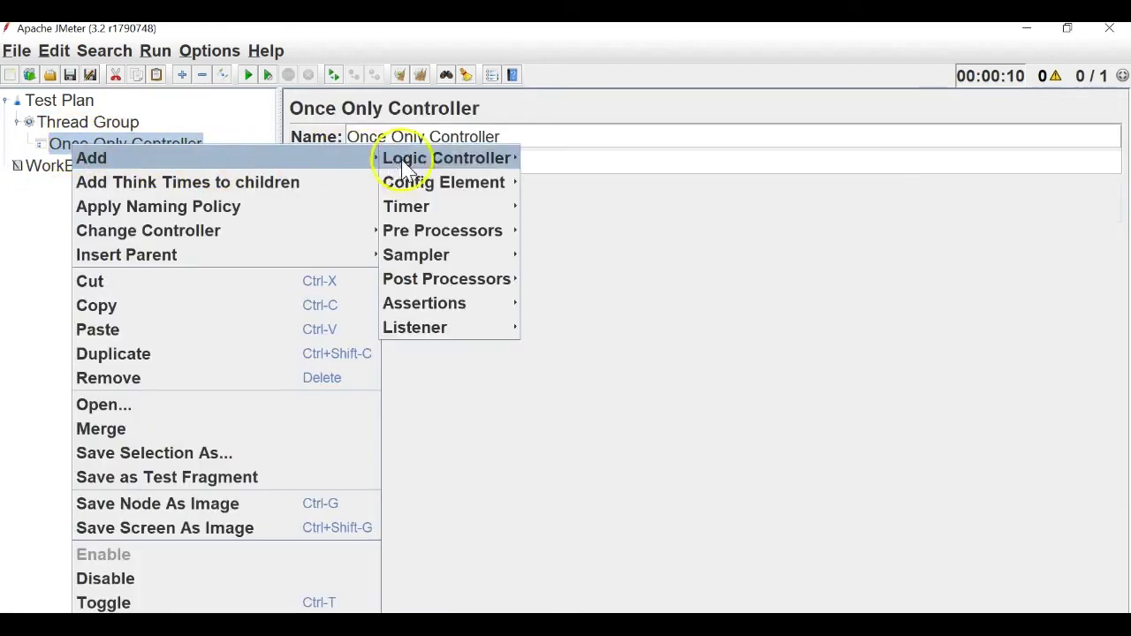
{"action": "mouse_move", "coordinate": [444, 261]}
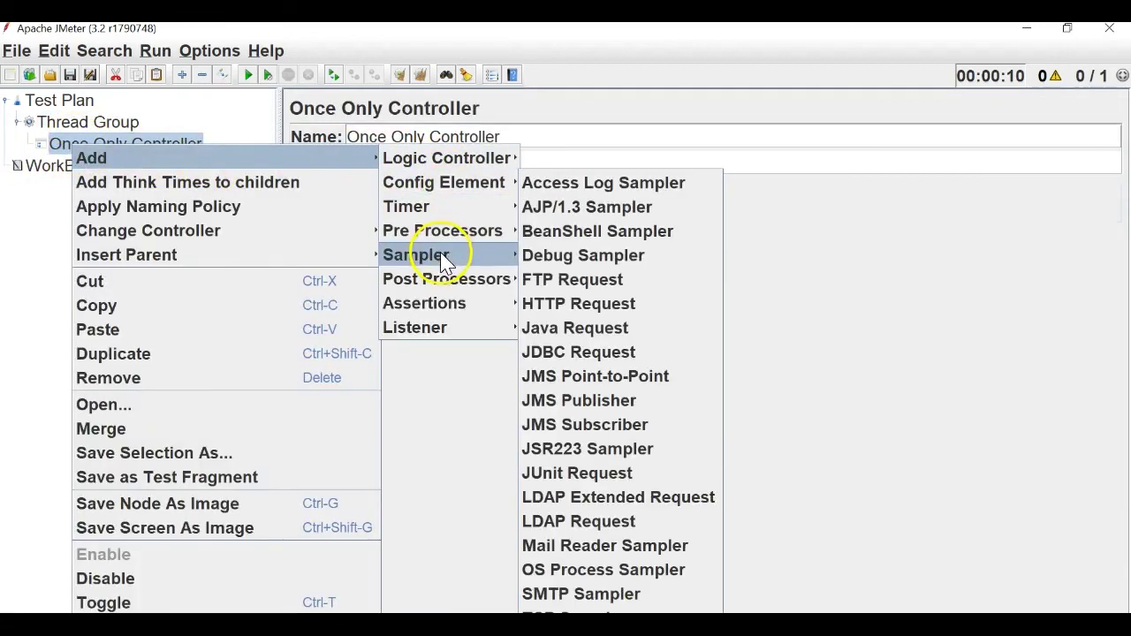
{"action": "left_click", "coordinate": [553, 304]}
{"action": "right_click", "coordinate": [148, 147]}
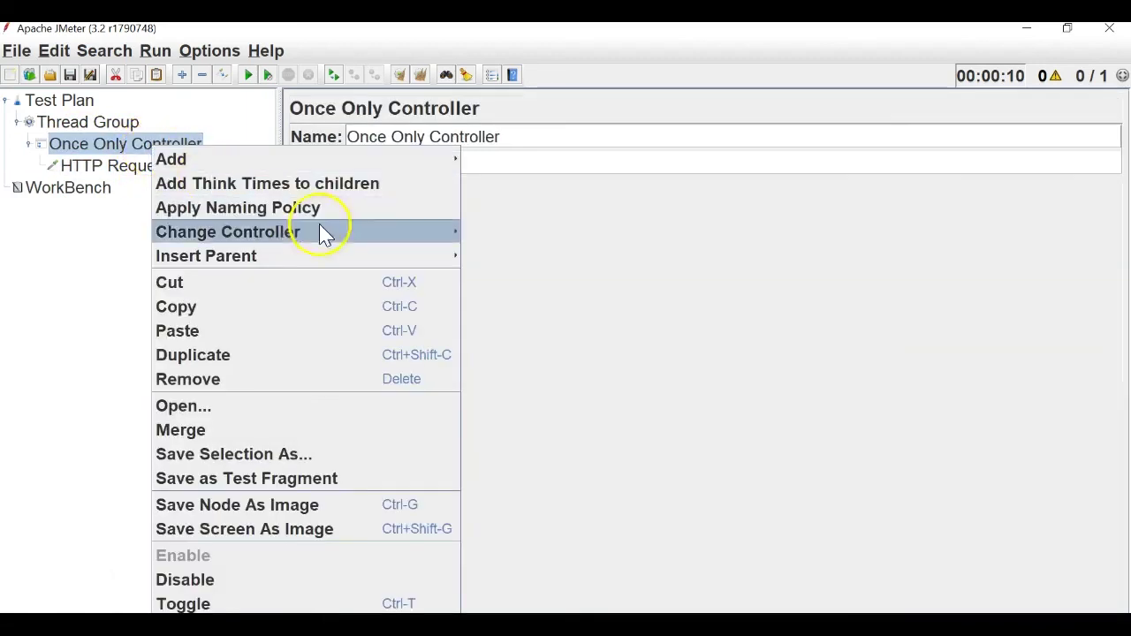
{"action": "right_click", "coordinate": [108, 172]}
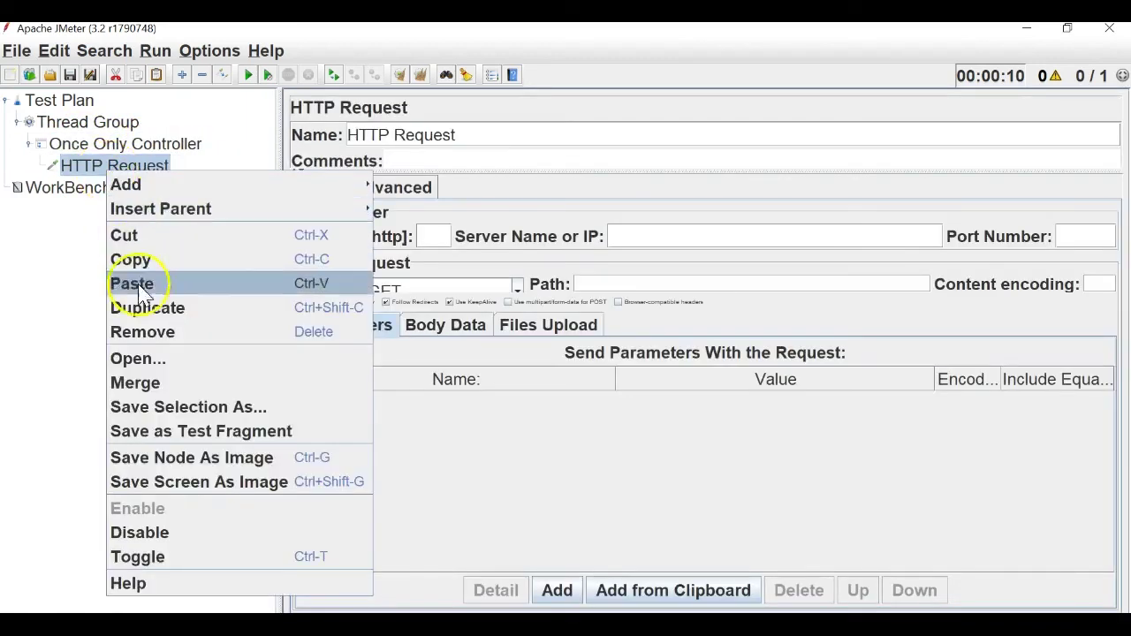
{"action": "left_click", "coordinate": [132, 331]}
{"action": "left_click", "coordinate": [538, 342]}
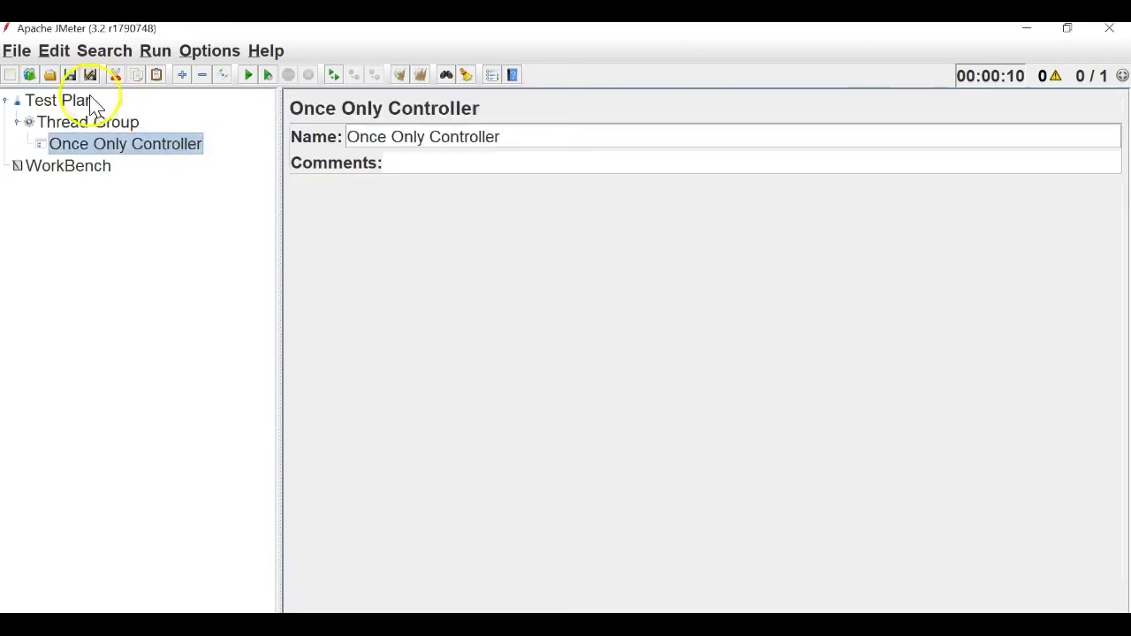
- Add a Java Request sampler under the Once Only Controller
{"action": "right_click", "coordinate": [71, 144]}
{"action": "mouse_move", "coordinate": [315, 156]}
{"action": "mouse_move", "coordinate": [478, 248]}
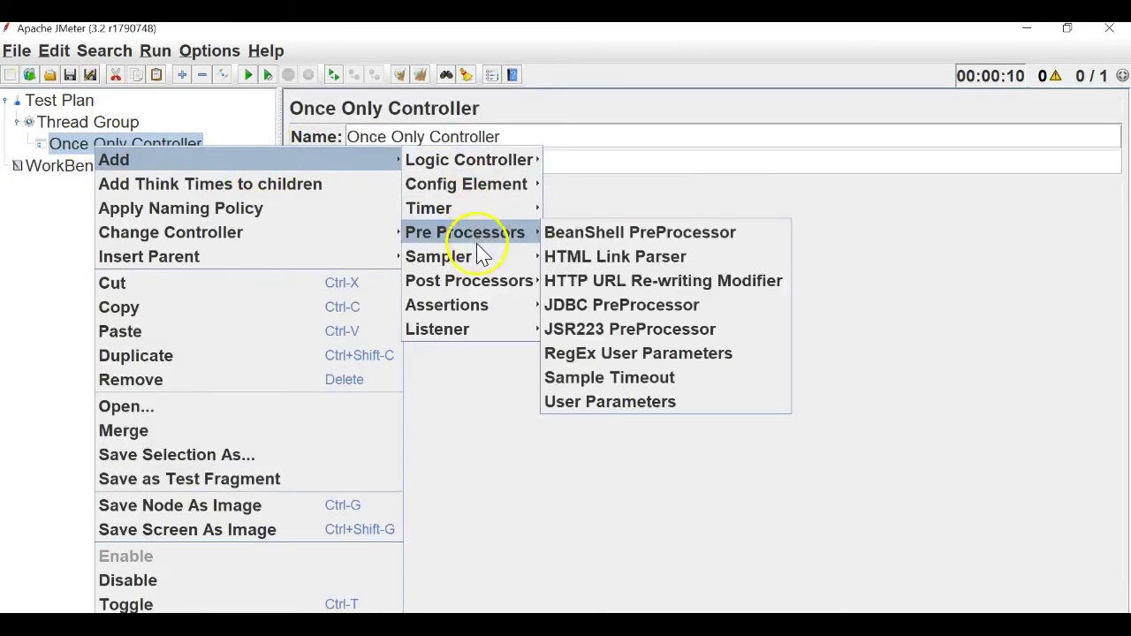
{"action": "mouse_move", "coordinate": [438, 256]}
{"action": "left_click", "coordinate": [618, 326]}
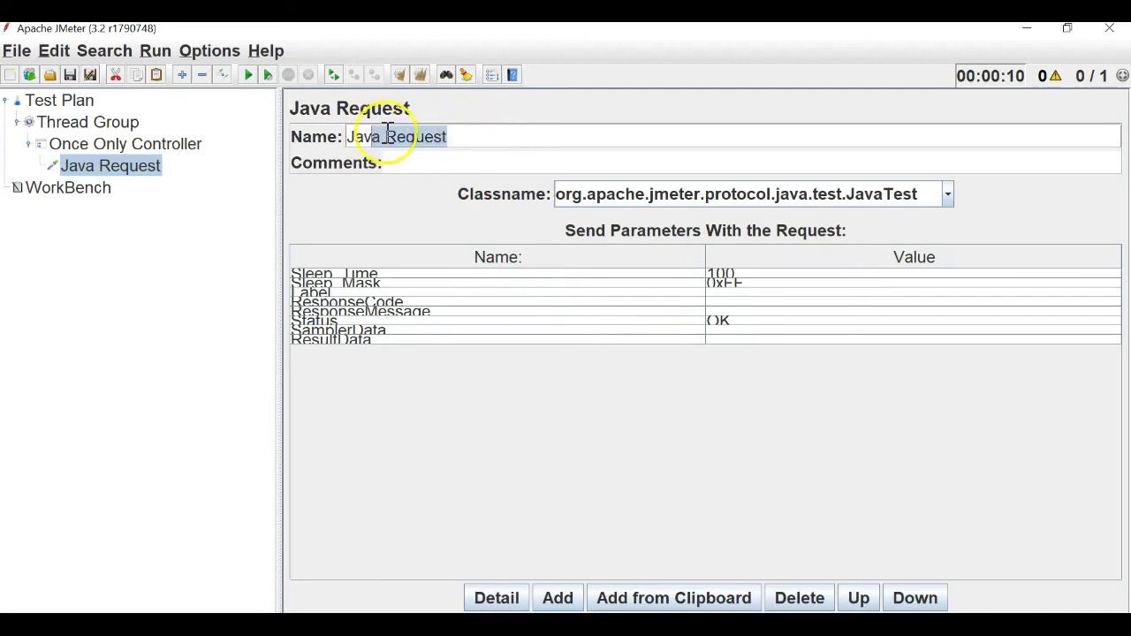
- Rename the Java Request sampler to Request 1
{"action": "left_click_drag", "start_coordinate": [383, 137], "coordinate": [320, 126]}
{"action": "key", "text": "Delete"}
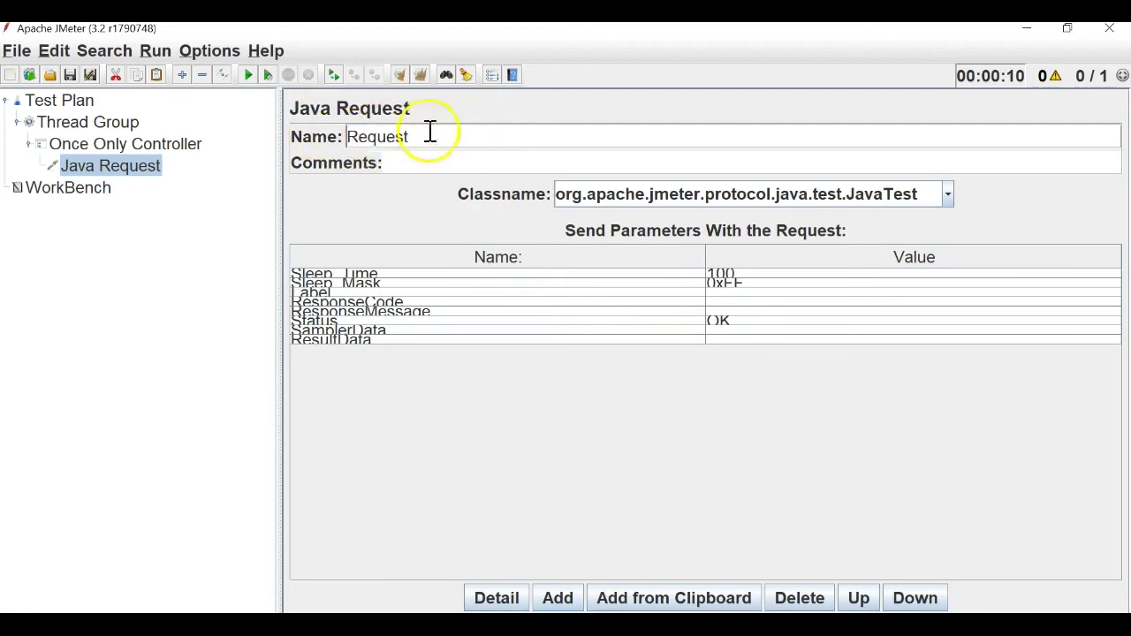
{"action": "type", "text": "1"}
{"action": "left_click", "coordinate": [189, 147]}
{"action": "left_click", "coordinate": [99, 167]}
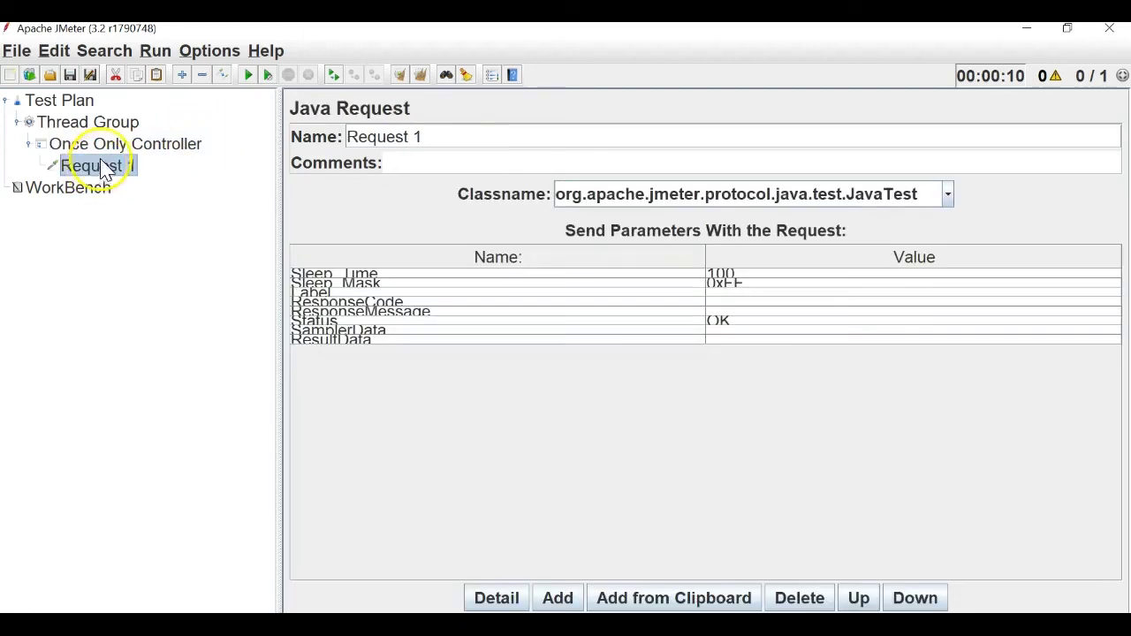
- Paste a copy of the Request 1 sampler into the Once Only Controller and rename it Request 2
{"action": "left_click", "coordinate": [89, 144]}
{"action": "key", "text": "ctrl+v"}
{"action": "left_click", "coordinate": [113, 189]}
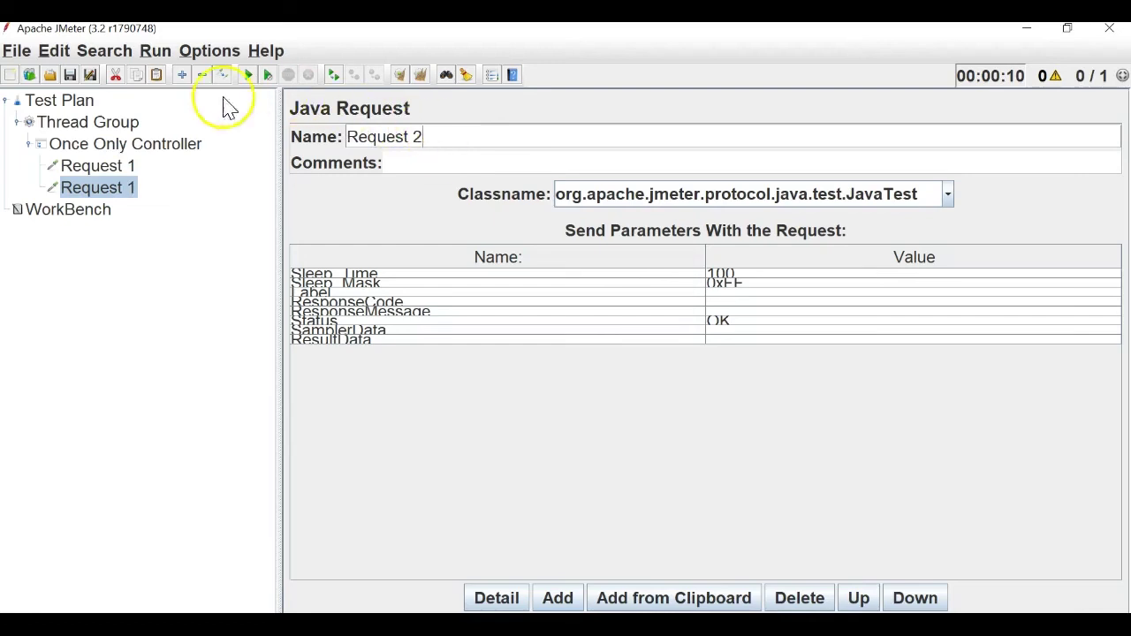
- Add a View Results Tree listener to the Thread Group
{"action": "left_click", "coordinate": [115, 143]}
{"action": "mouse_move", "coordinate": [296, 137]}
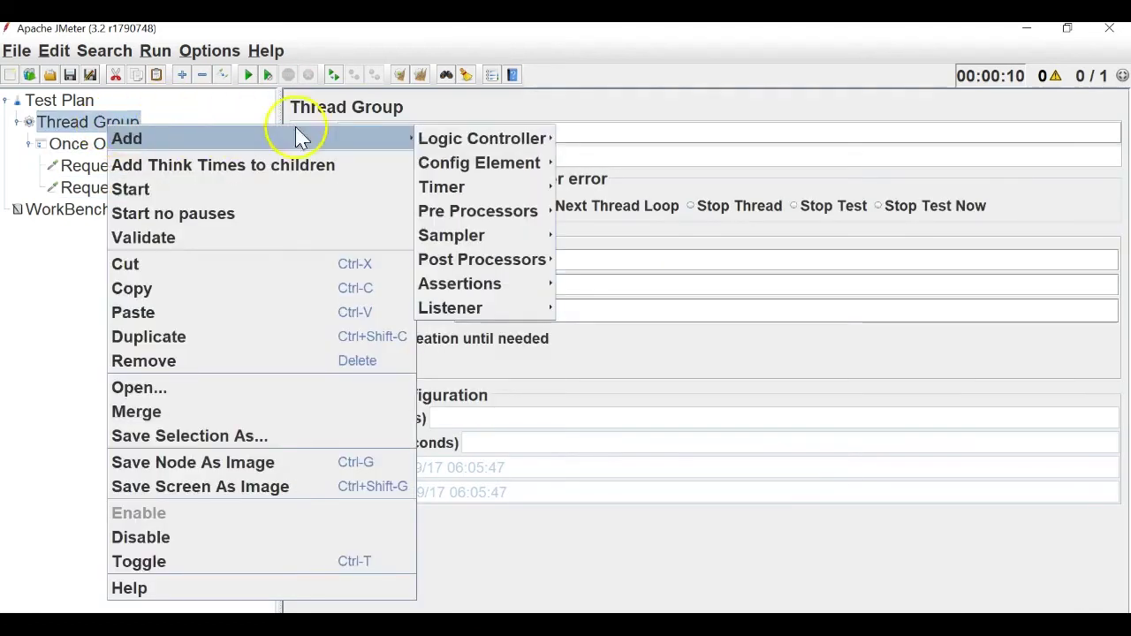
{"action": "mouse_move", "coordinate": [495, 307]}
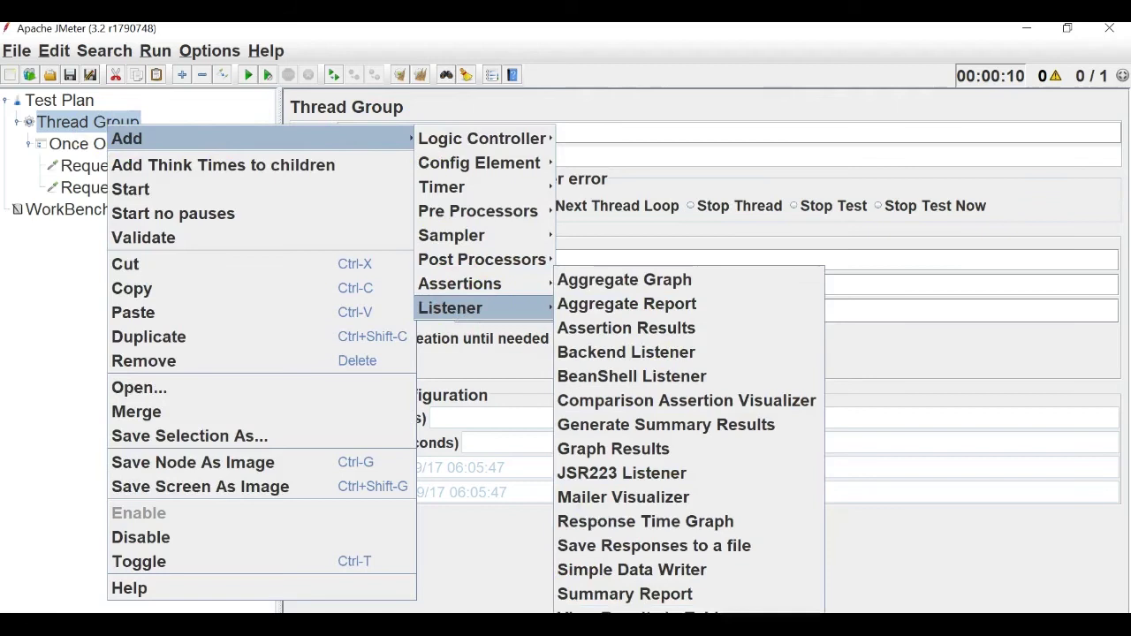
{"action": "left_click", "coordinate": [610, 616]}
- Save the test plan as OnceOnlyController.jmx in the 7- Logic Controllers folder
{"action": "left_click", "coordinate": [12, 72]}
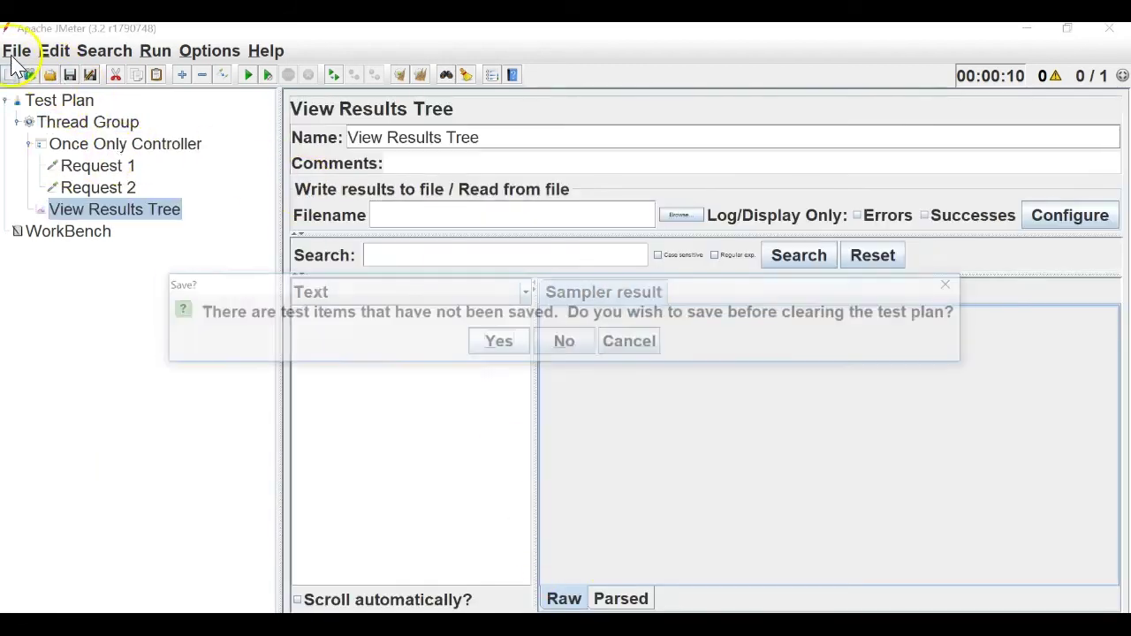
{"action": "key", "text": "Escape"}
{"action": "left_click", "coordinate": [16, 51]}
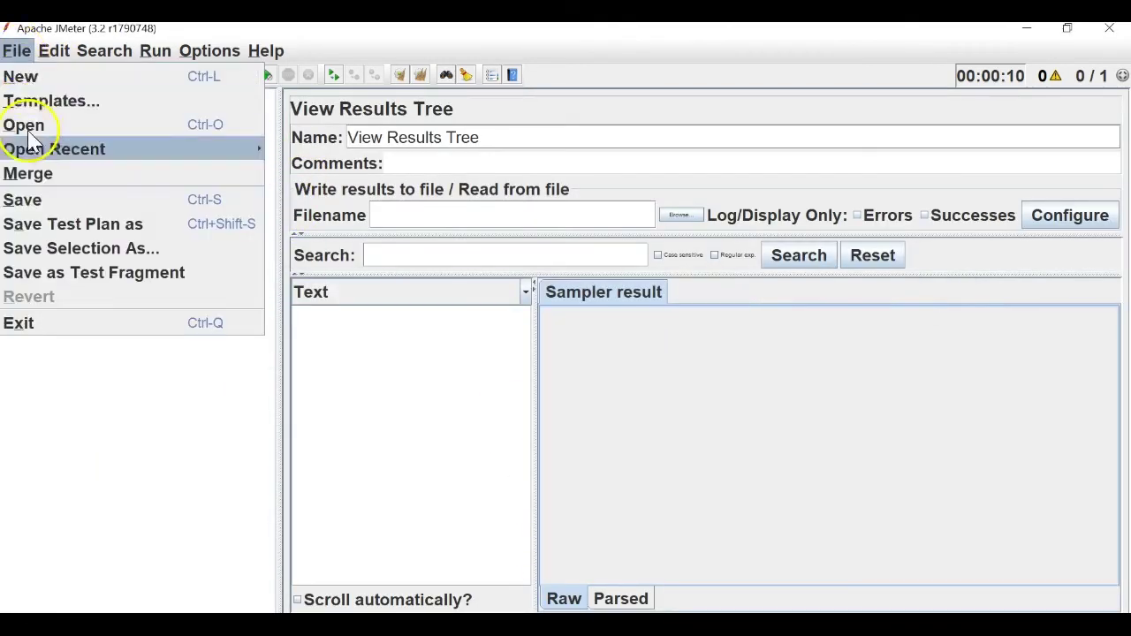
{"action": "left_click", "coordinate": [22, 221]}
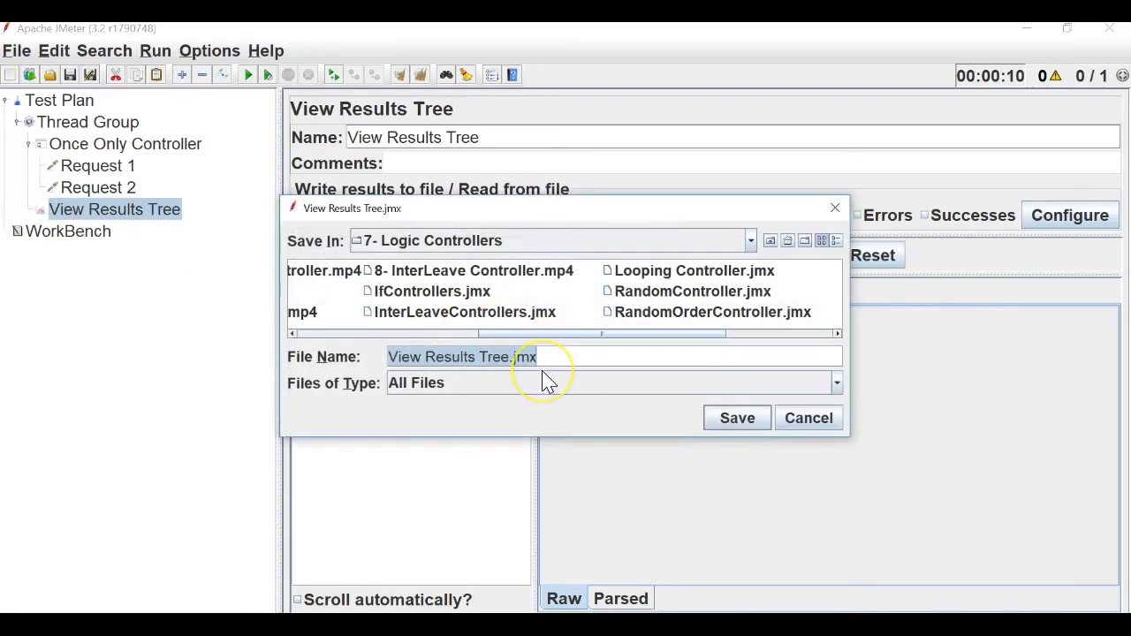
{"action": "key", "text": "Left"}
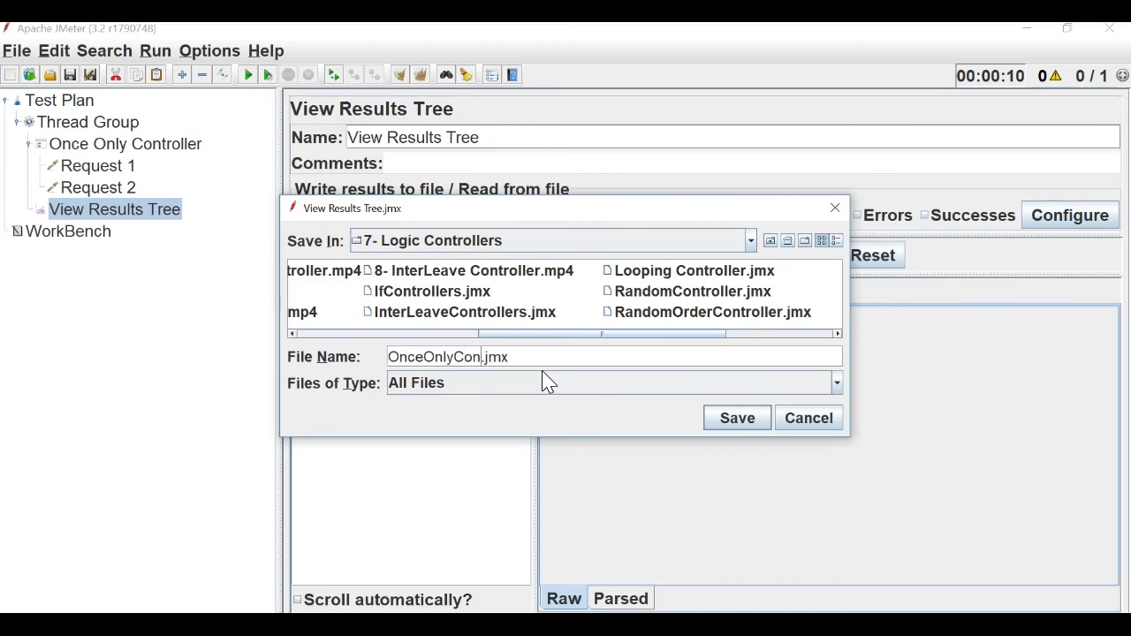
{"action": "key", "text": "Return"}
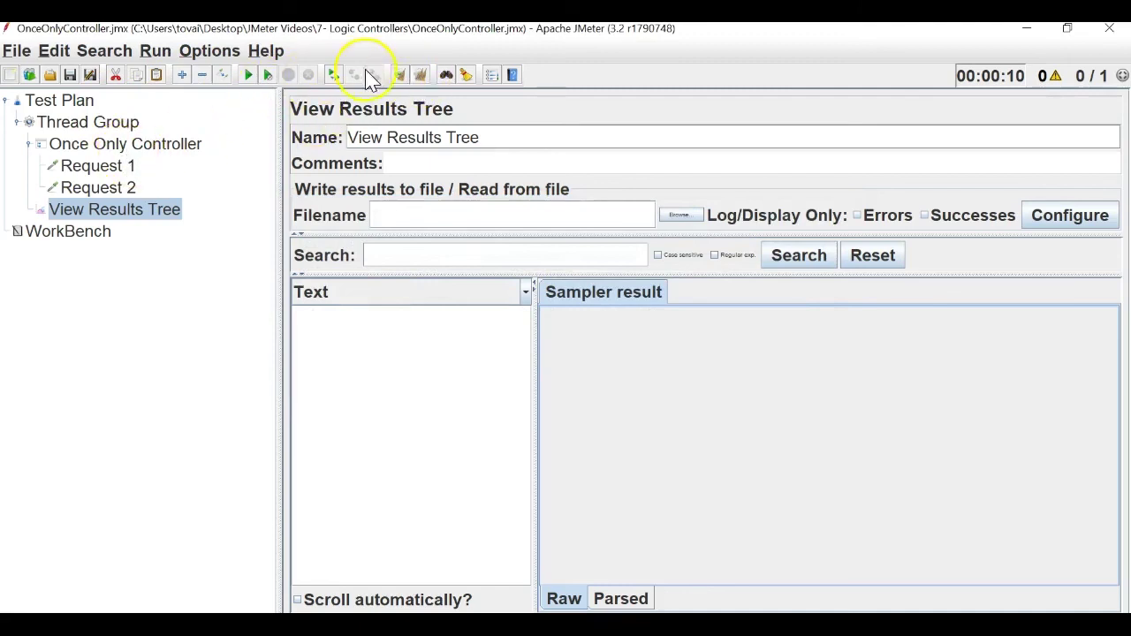
- Run the test twice, clearing the listed results after each run
{"action": "left_click", "coordinate": [250, 76]}
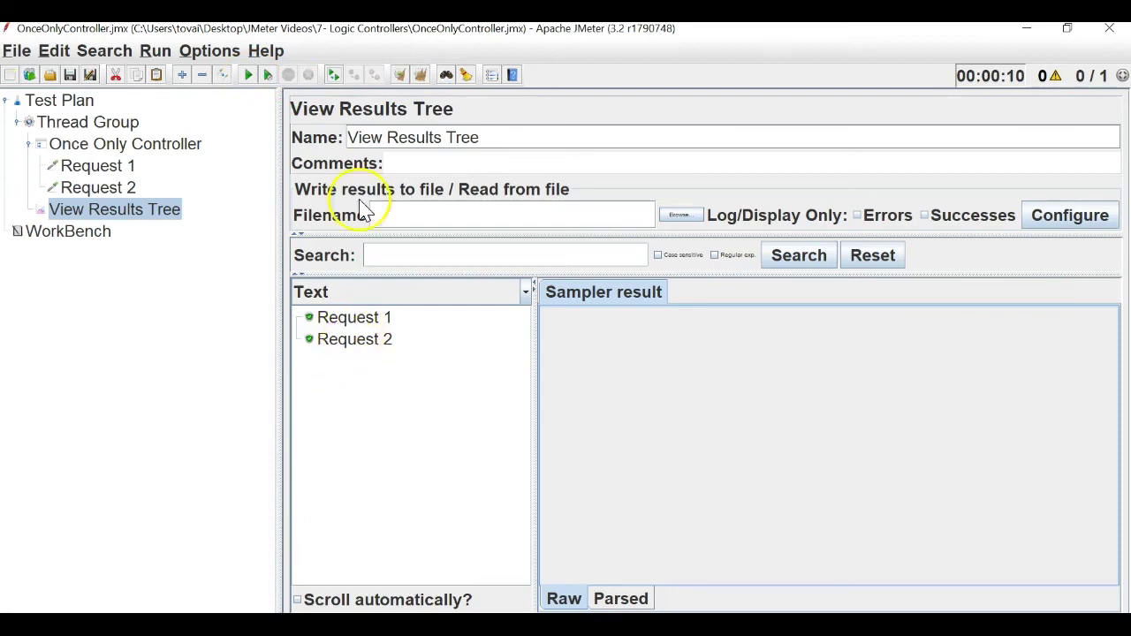
{"action": "left_click", "coordinate": [400, 75]}
{"action": "left_click", "coordinate": [246, 76]}
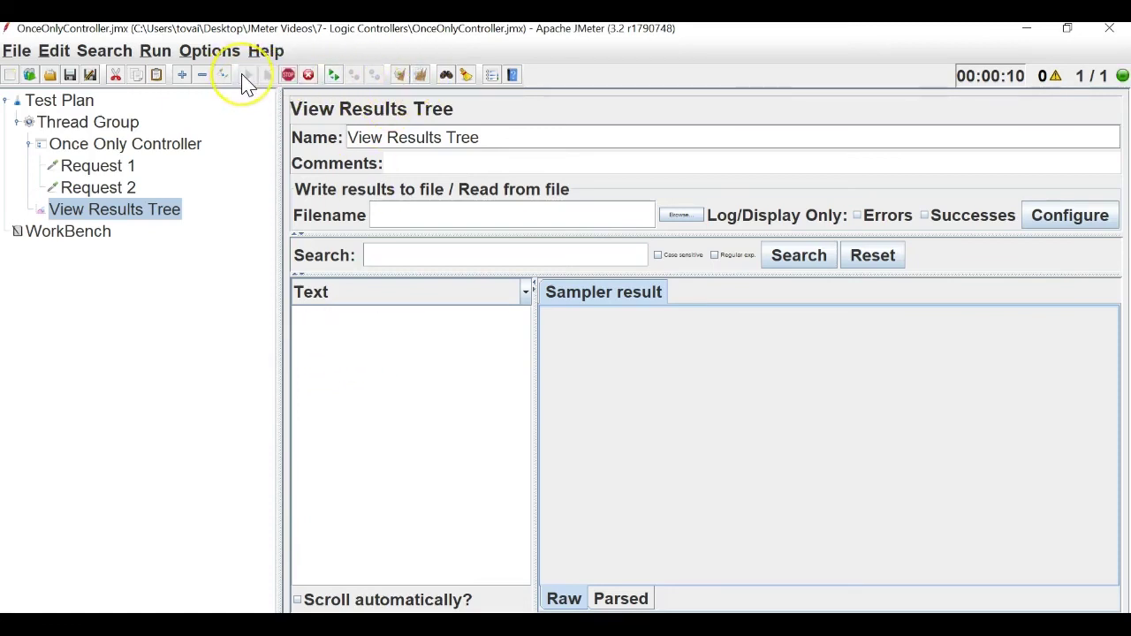
{"action": "left_click", "coordinate": [419, 76]}
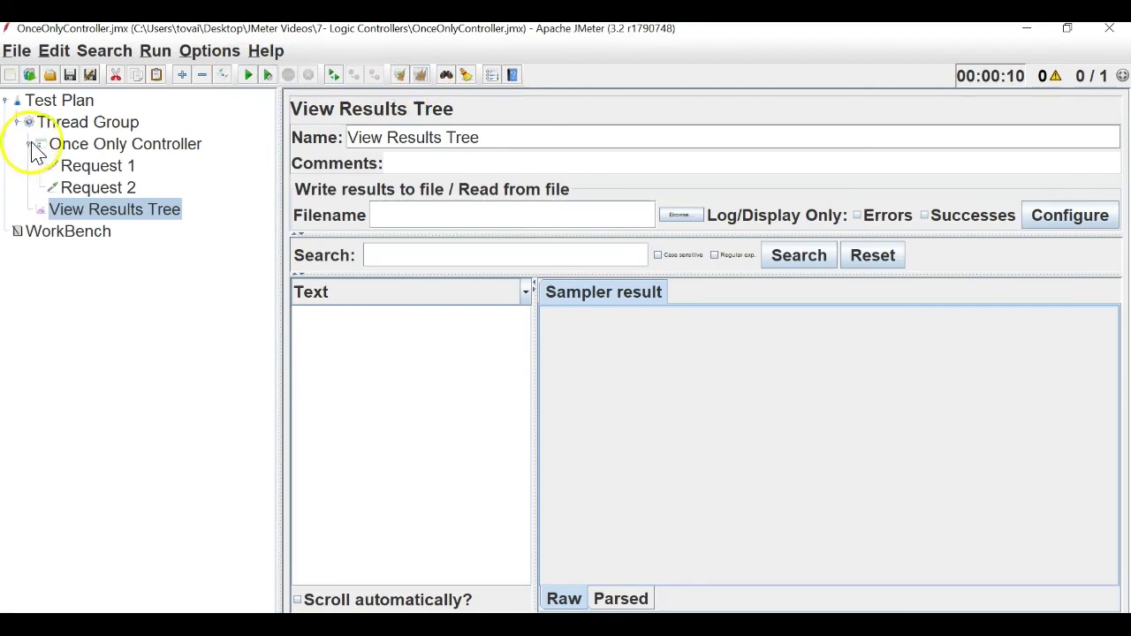
- Add a Java Request sampler directly under the Thread Group and rename it Request
{"action": "left_click", "coordinate": [30, 144]}
{"action": "left_click", "coordinate": [88, 122]}
{"action": "right_click", "coordinate": [92, 125]}
{"action": "mouse_move", "coordinate": [384, 139]}
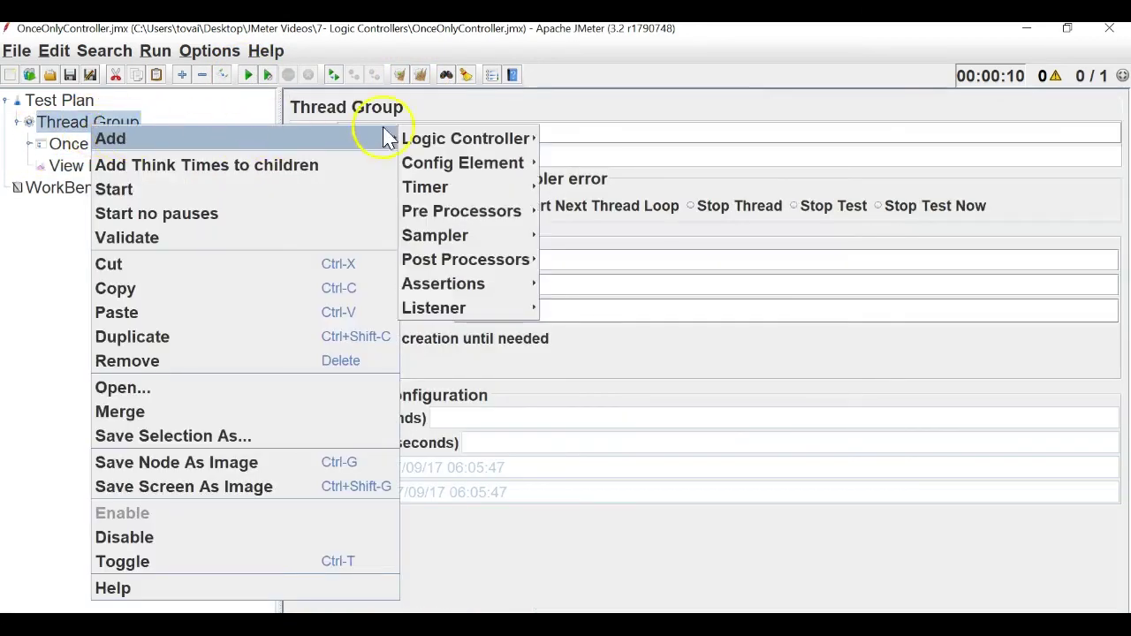
{"action": "mouse_move", "coordinate": [495, 235]}
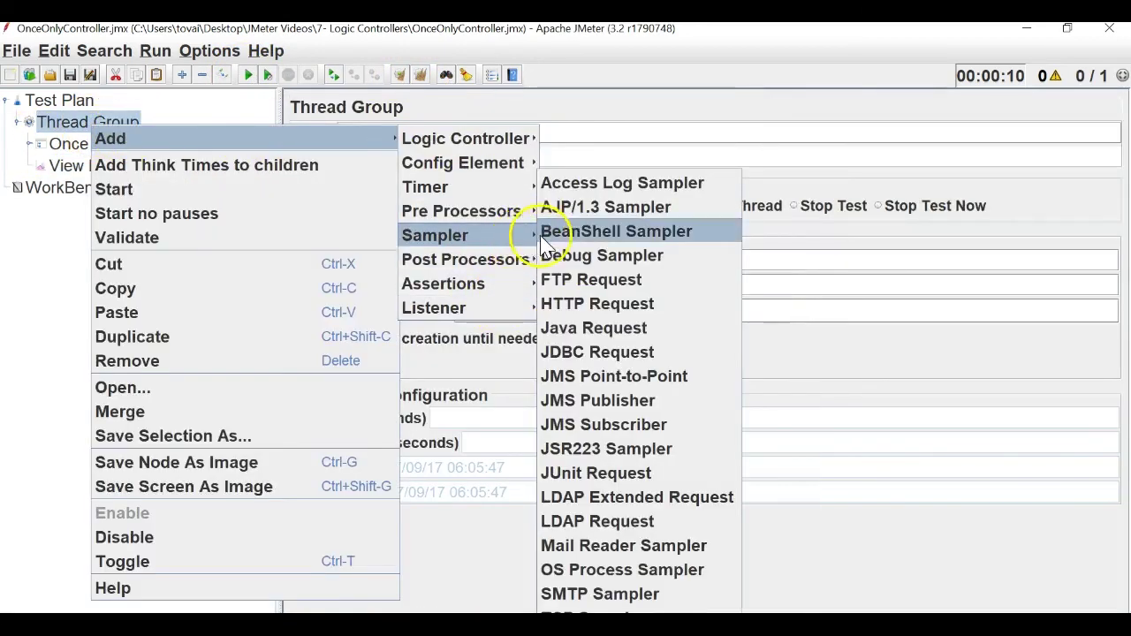
{"action": "left_click", "coordinate": [590, 331]}
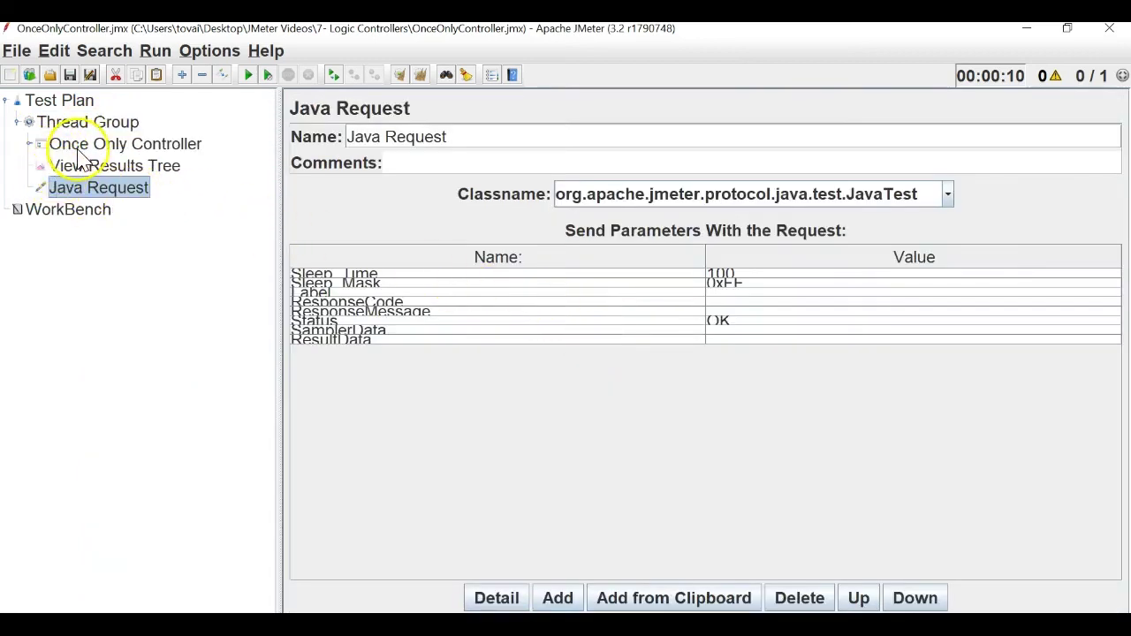
{"action": "double_click", "coordinate": [378, 136]}
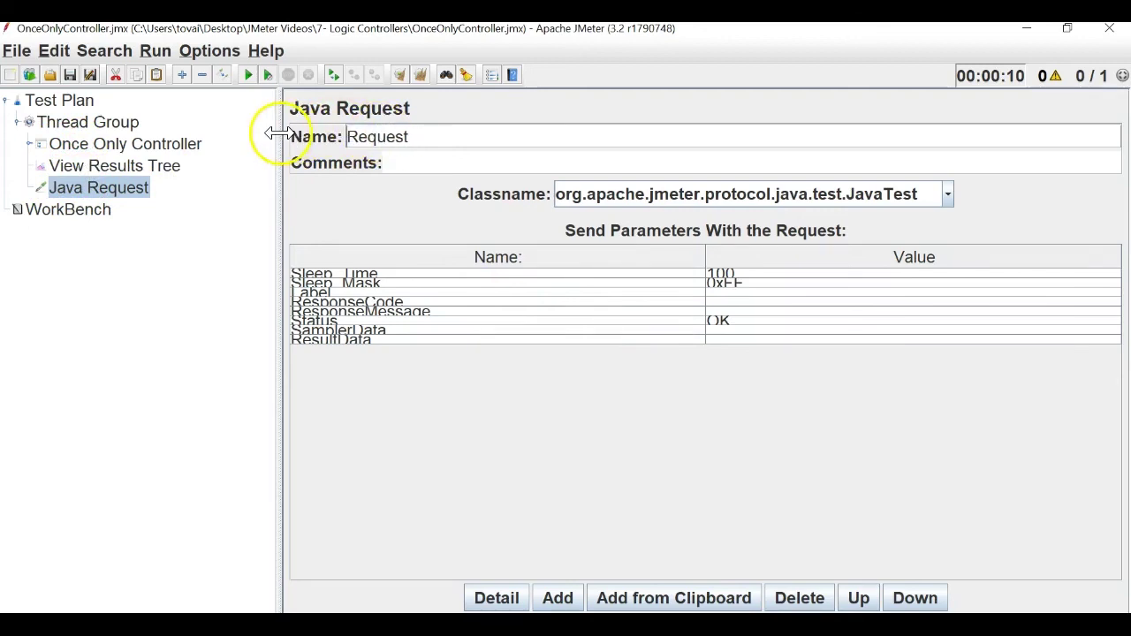
{"action": "left_click", "coordinate": [148, 144]}
- Move the Request sampler between the Once Only Controller and View Results Tree in the Thread Group
{"action": "left_click", "coordinate": [115, 122]}
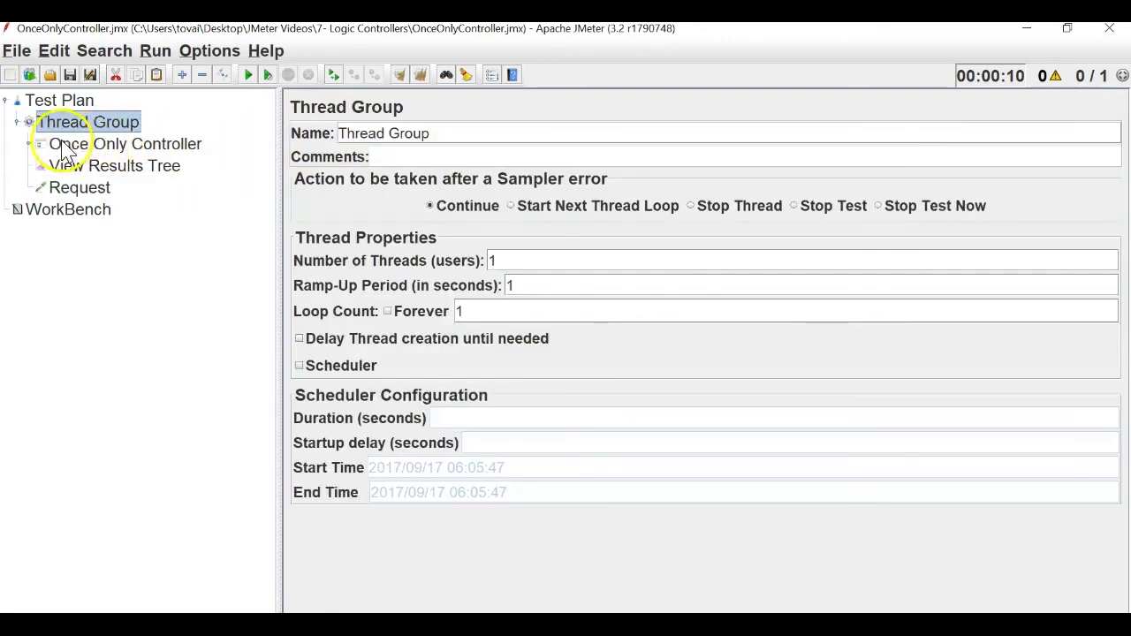
{"action": "left_click", "coordinate": [72, 145]}
{"action": "left_click", "coordinate": [28, 144]}
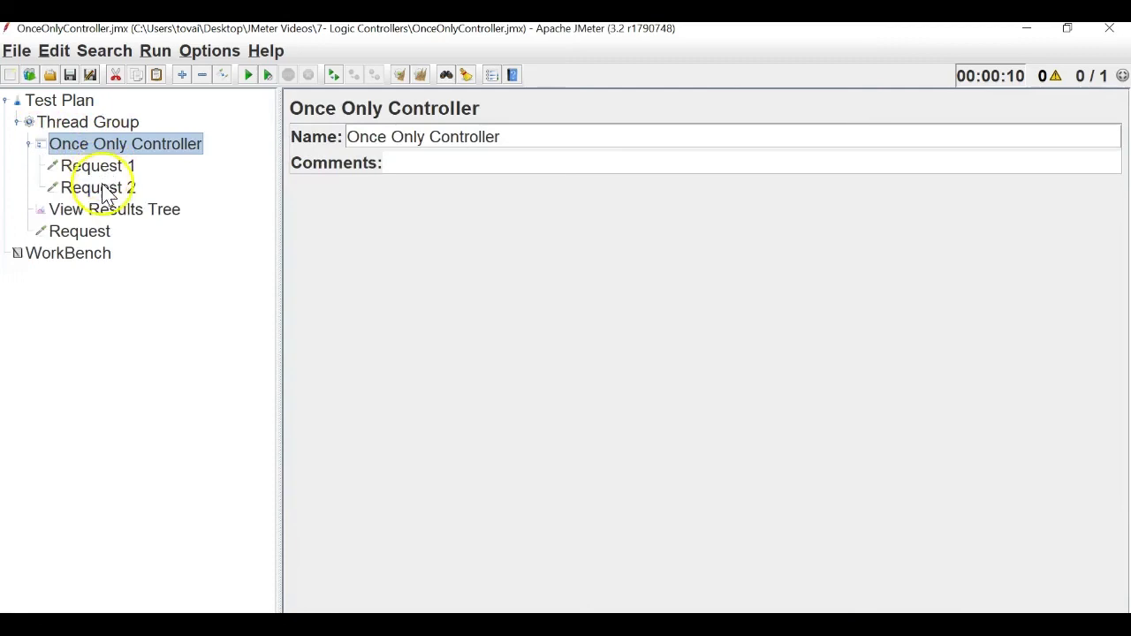
{"action": "left_click", "coordinate": [28, 144]}
{"action": "left_click", "coordinate": [62, 166]}
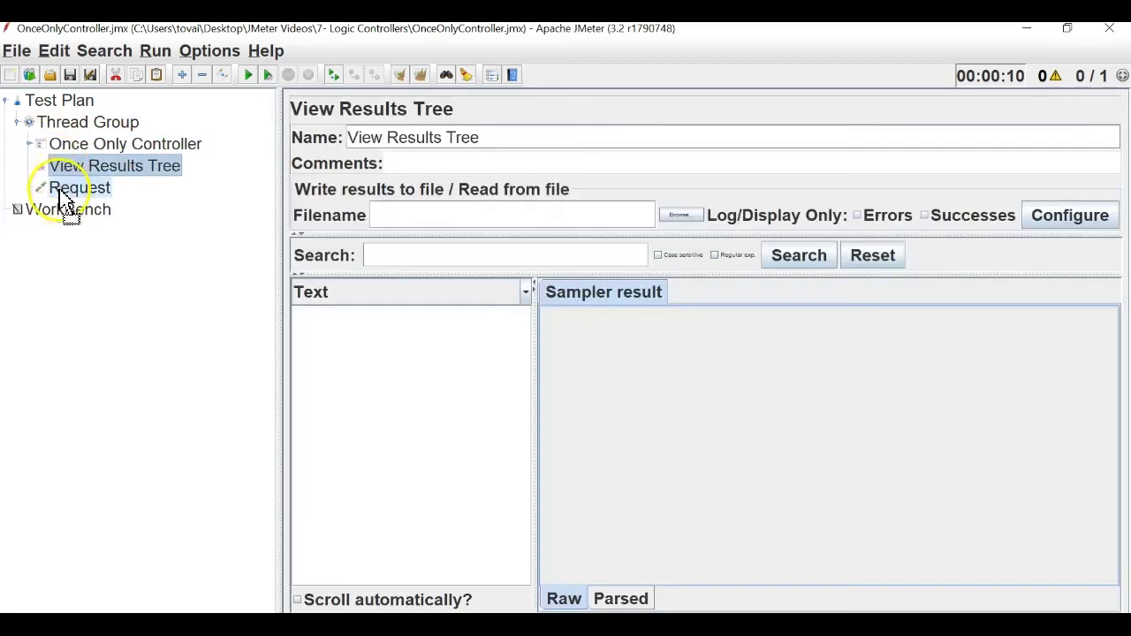
{"action": "left_click", "coordinate": [81, 189]}
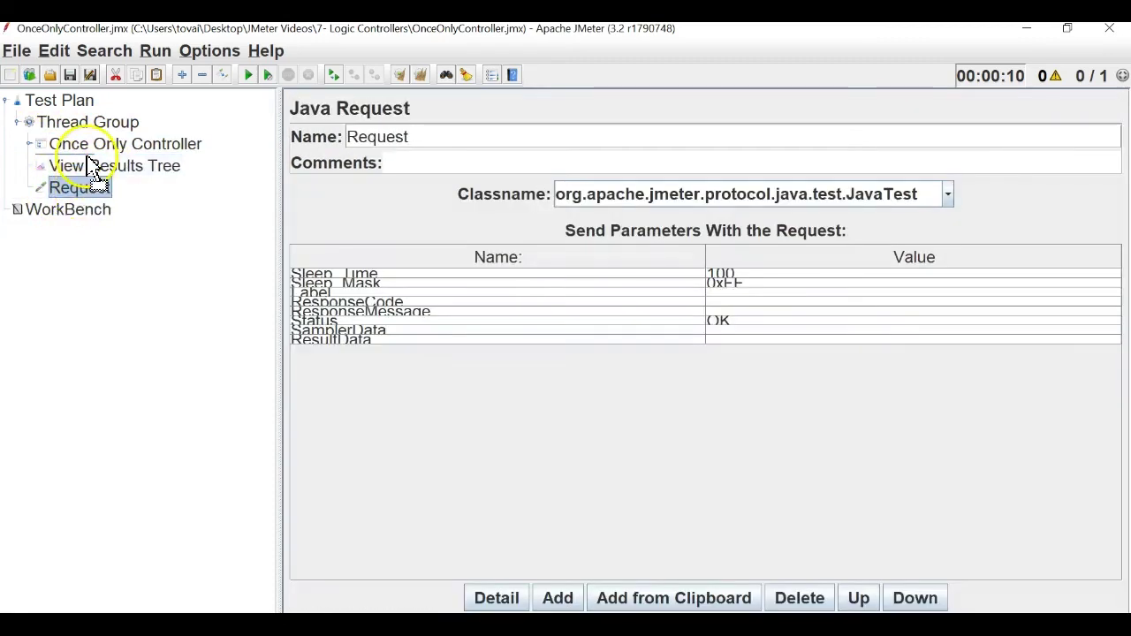
{"action": "left_click_drag", "start_coordinate": [94, 169], "coordinate": [89, 166]}
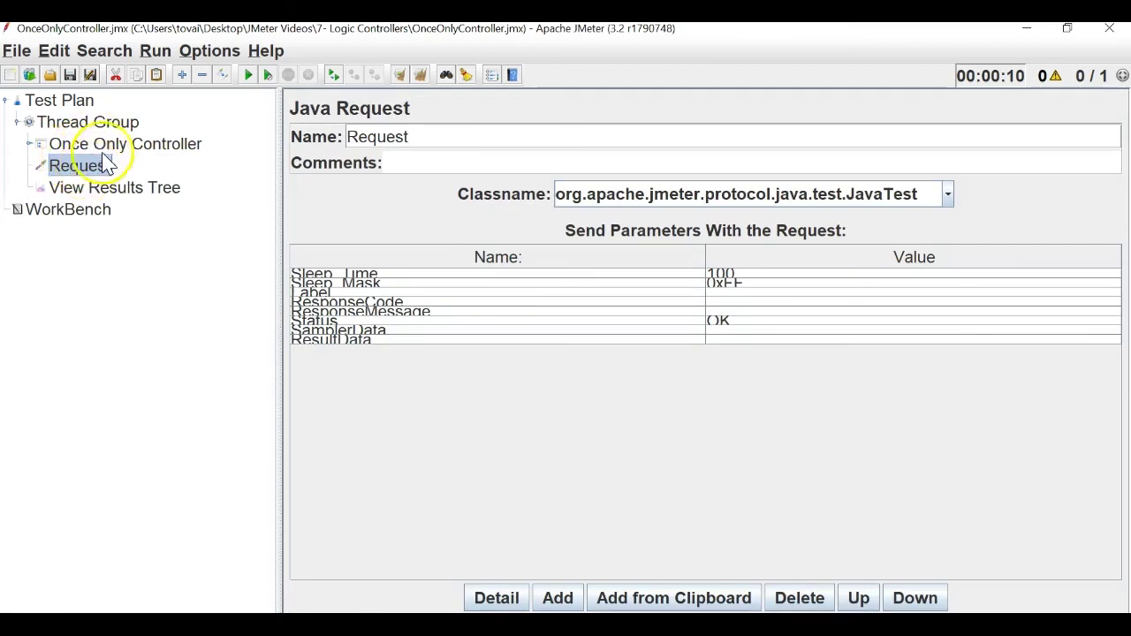
- Run the test with the Thread Group's loop count set to 2 and show its results in View Results Tree
{"action": "left_click", "coordinate": [110, 122]}
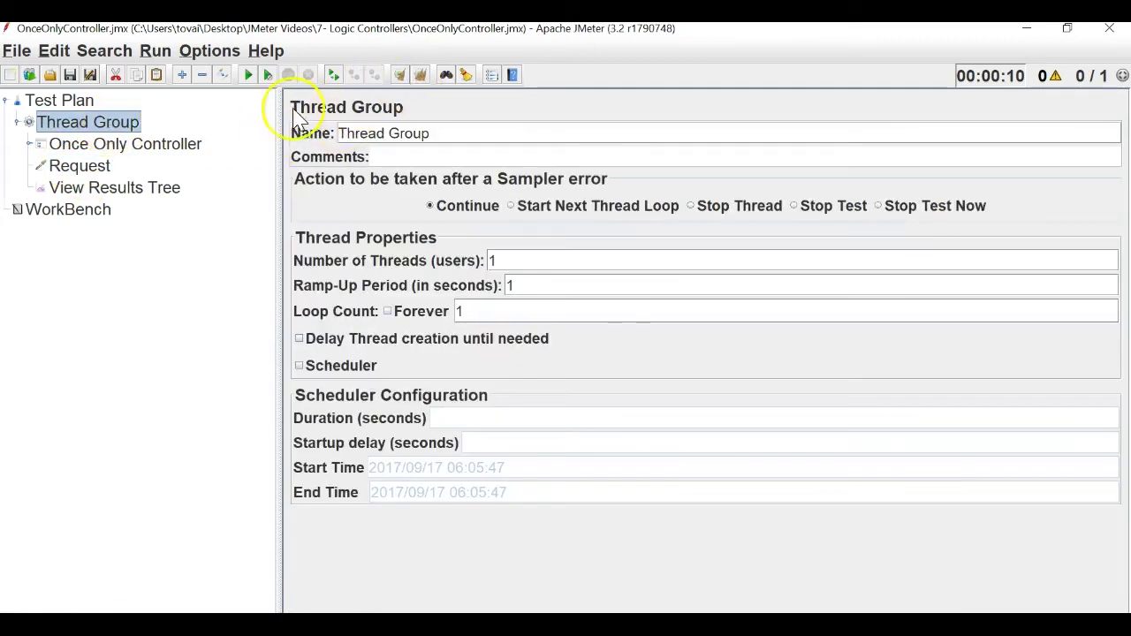
{"action": "left_click_drag", "start_coordinate": [497, 311], "coordinate": [451, 311]}
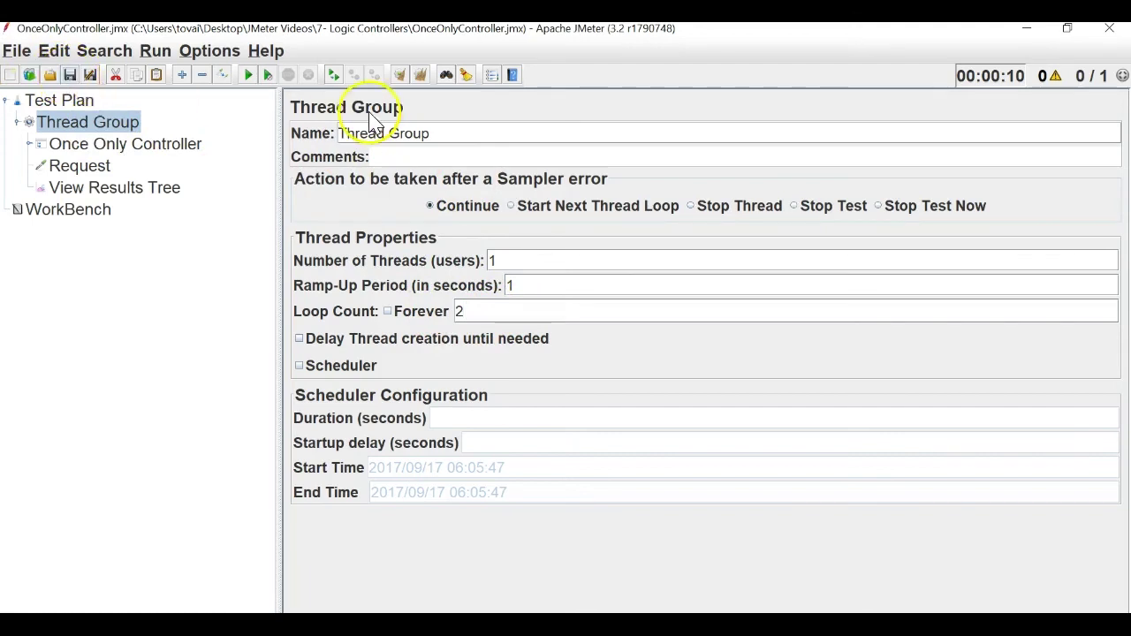
{"action": "left_click", "coordinate": [250, 76]}
{"action": "left_click", "coordinate": [141, 189]}
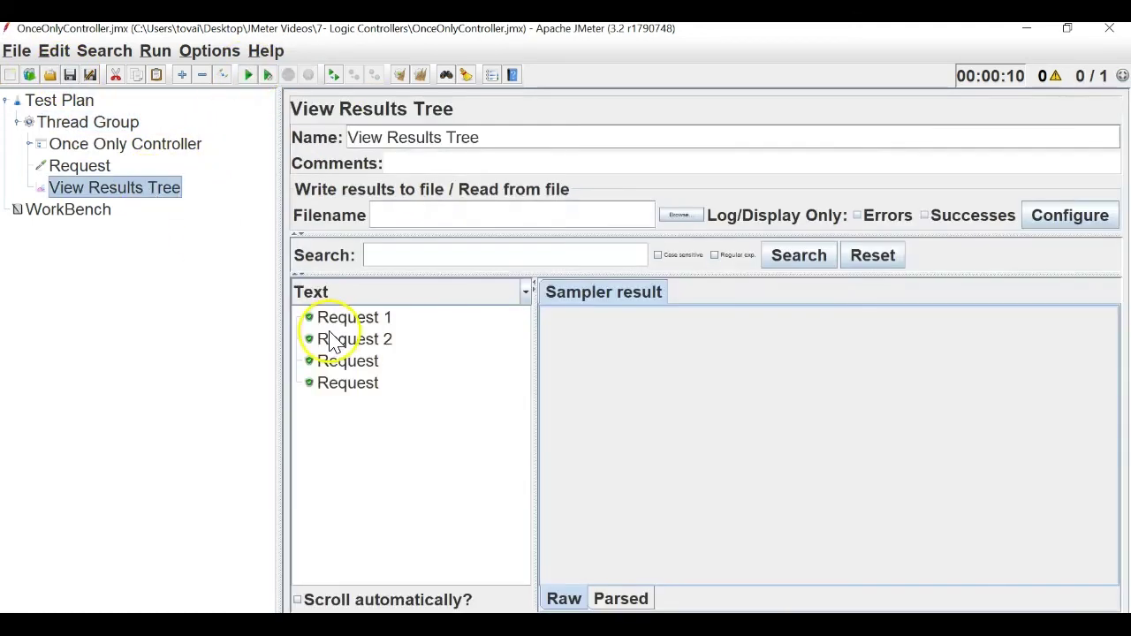
- Compare the sampler results in View Results Tree with the requests inside and outside the Once Only Controller
{"action": "left_click", "coordinate": [29, 143]}
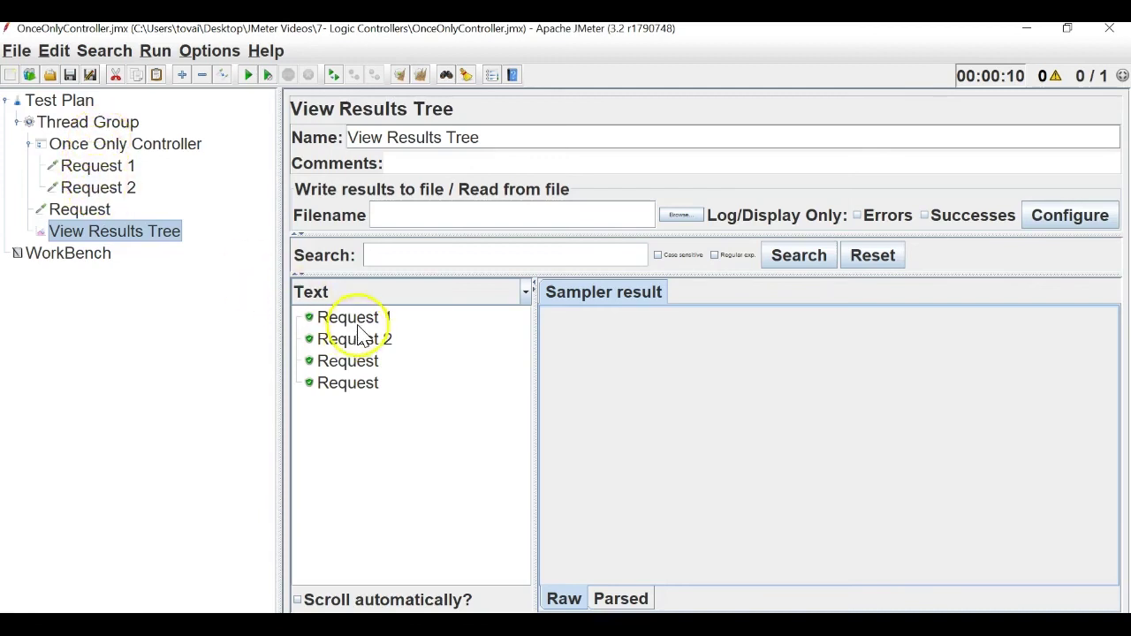
{"action": "left_click", "coordinate": [88, 212]}
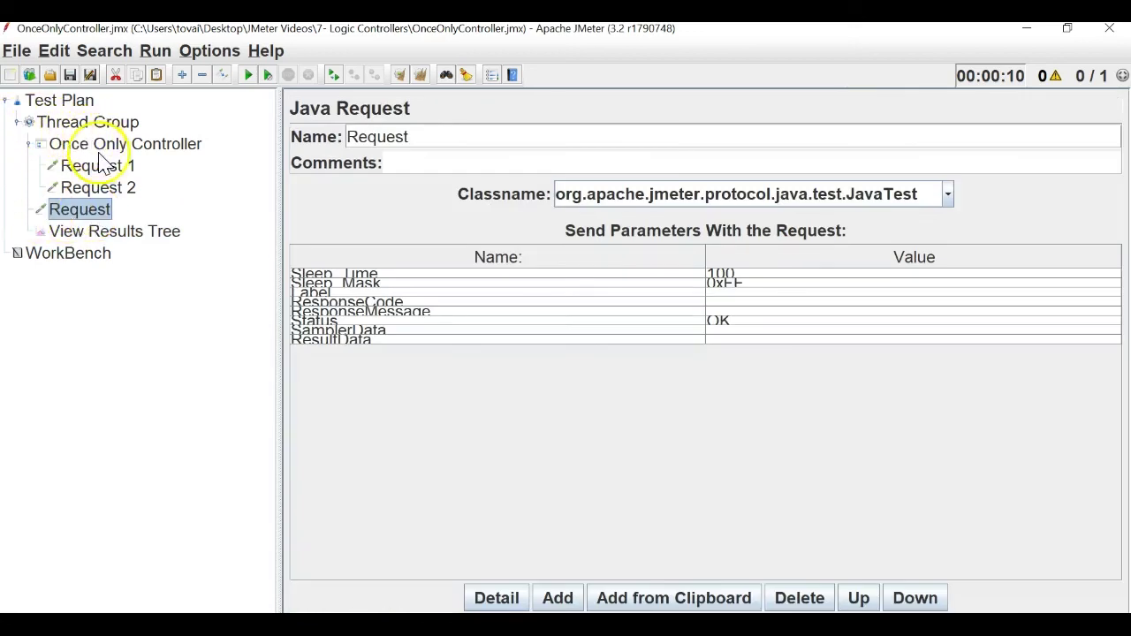
{"action": "left_click", "coordinate": [122, 170]}
{"action": "left_click", "coordinate": [129, 185]}
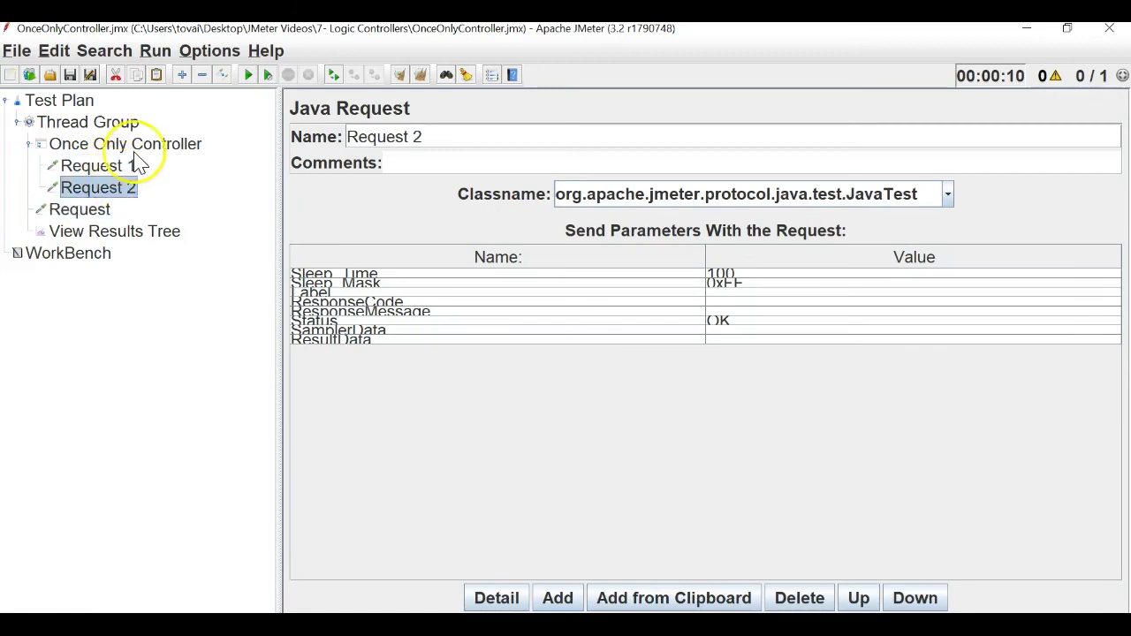
{"action": "left_click", "coordinate": [142, 150]}
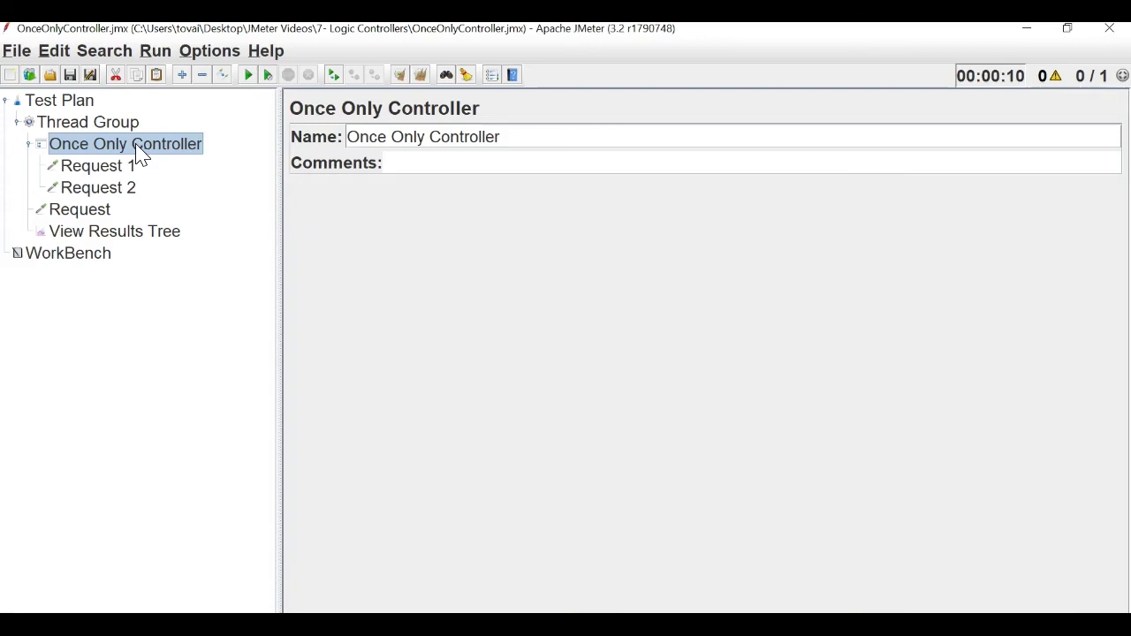
{"action": "left_click", "coordinate": [115, 233]}
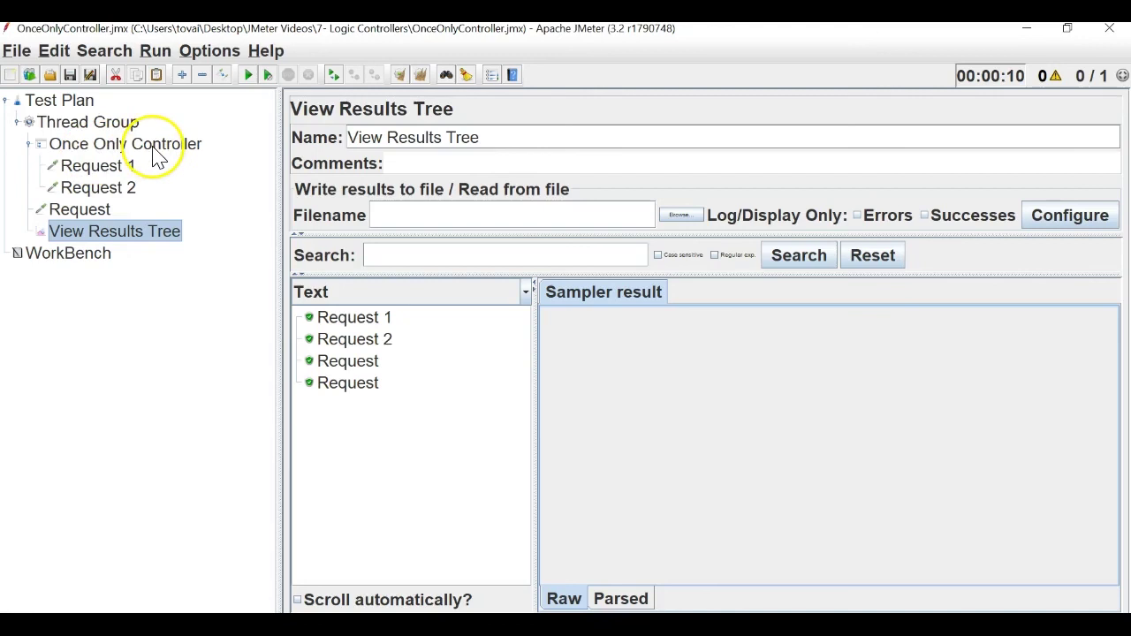
{"action": "left_click", "coordinate": [80, 210]}
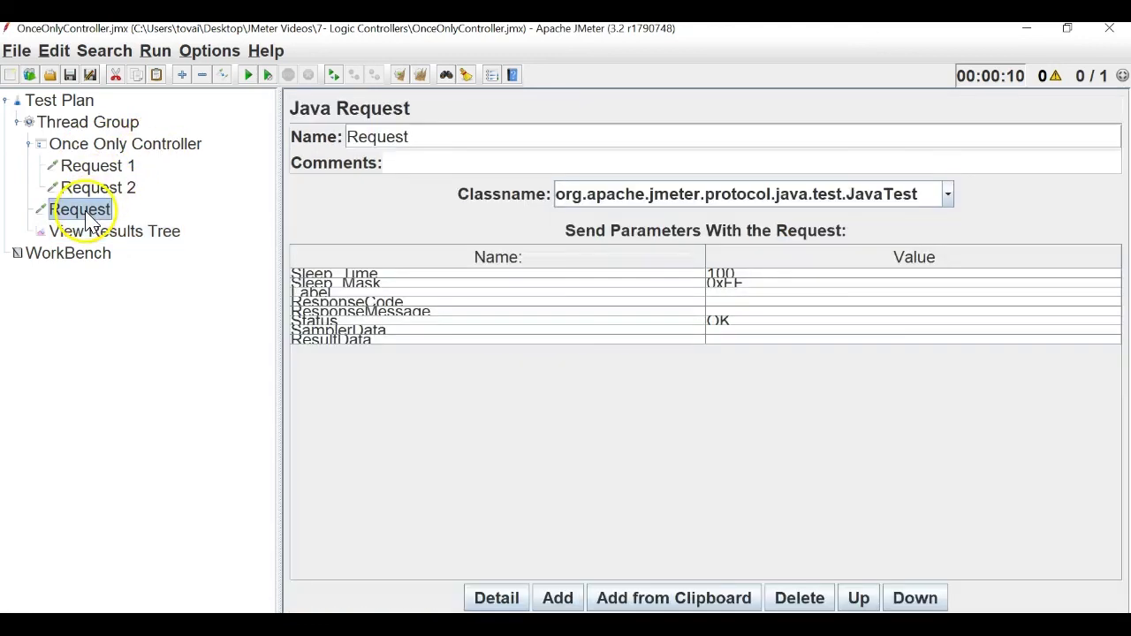
{"action": "left_click", "coordinate": [97, 230]}
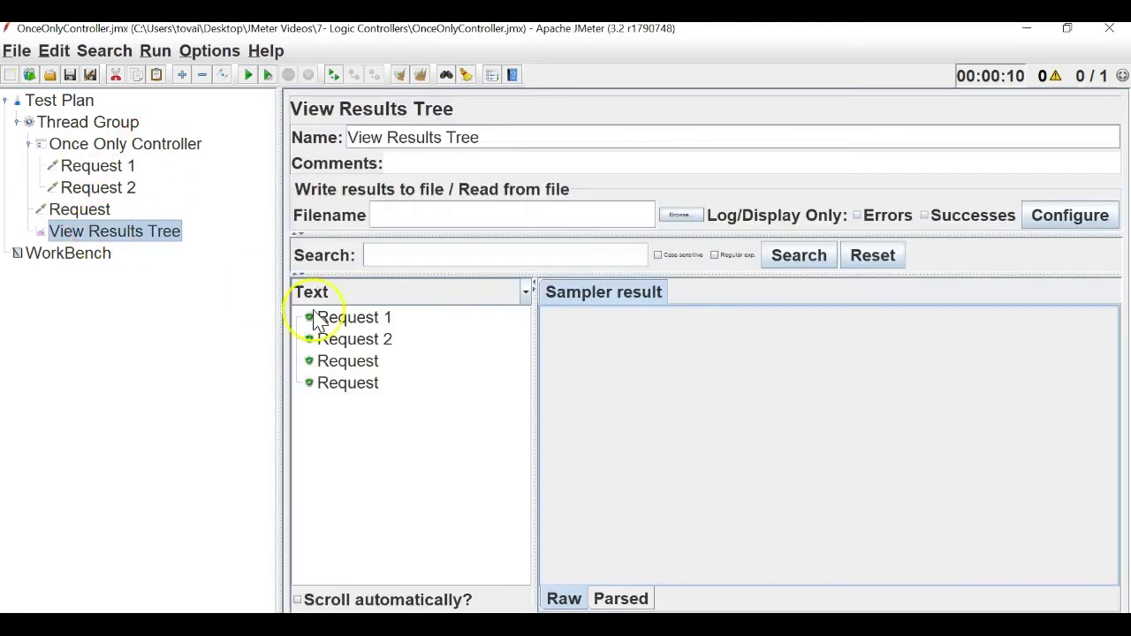
{"action": "left_click", "coordinate": [363, 395]}
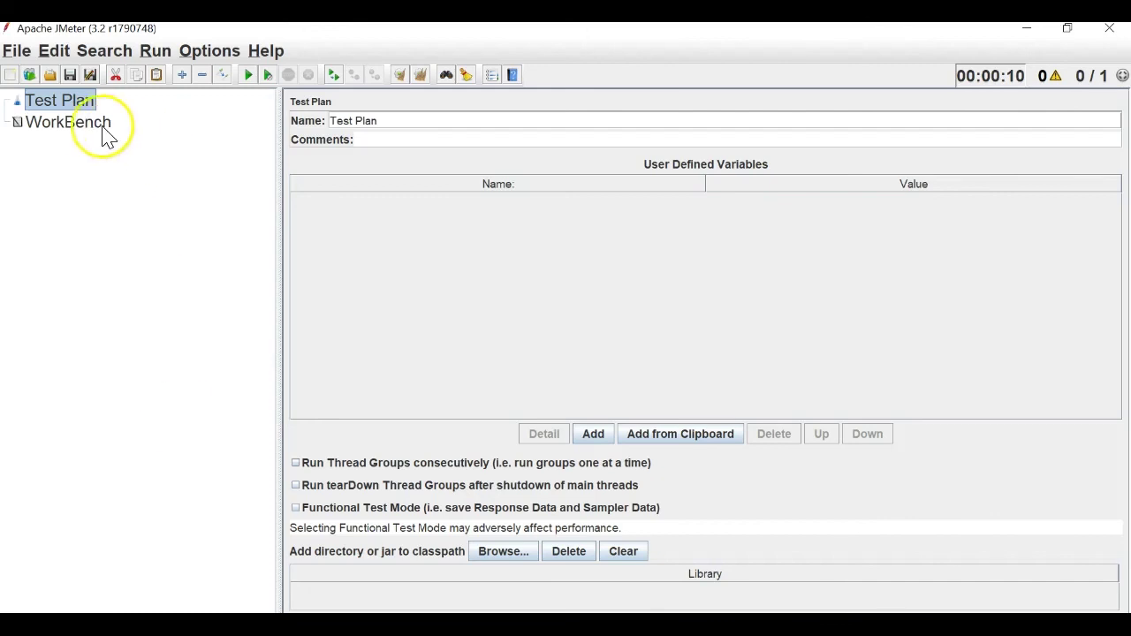
- Add a Thread Group to the empty test plan
{"action": "right_click", "coordinate": [86, 105]}
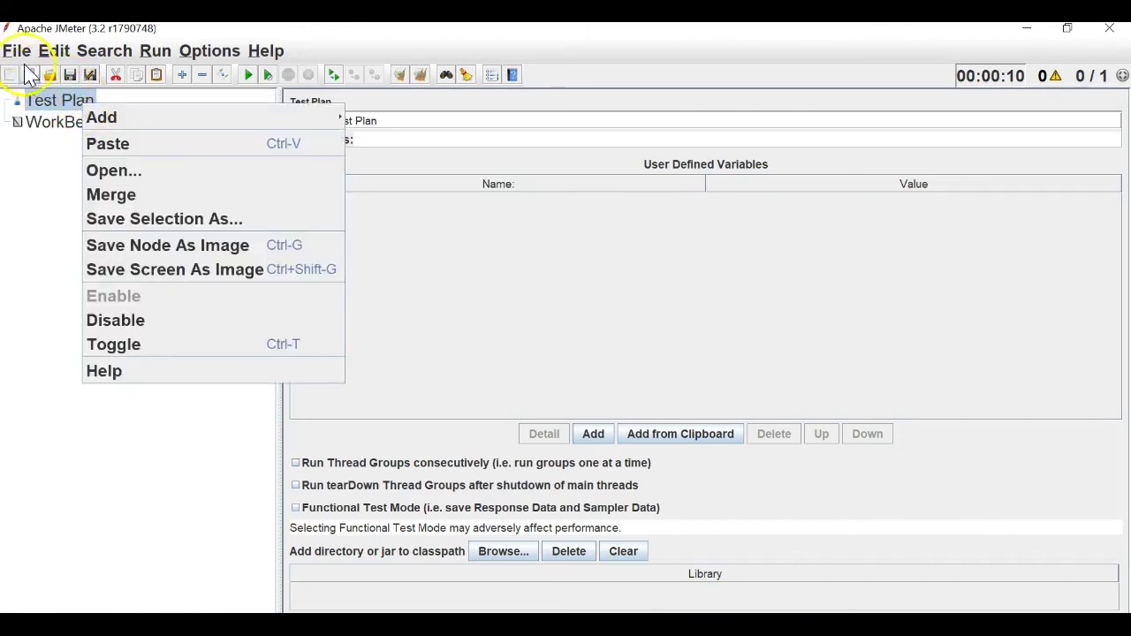
{"action": "mouse_move", "coordinate": [287, 116]}
{"action": "left_click", "coordinate": [494, 118]}
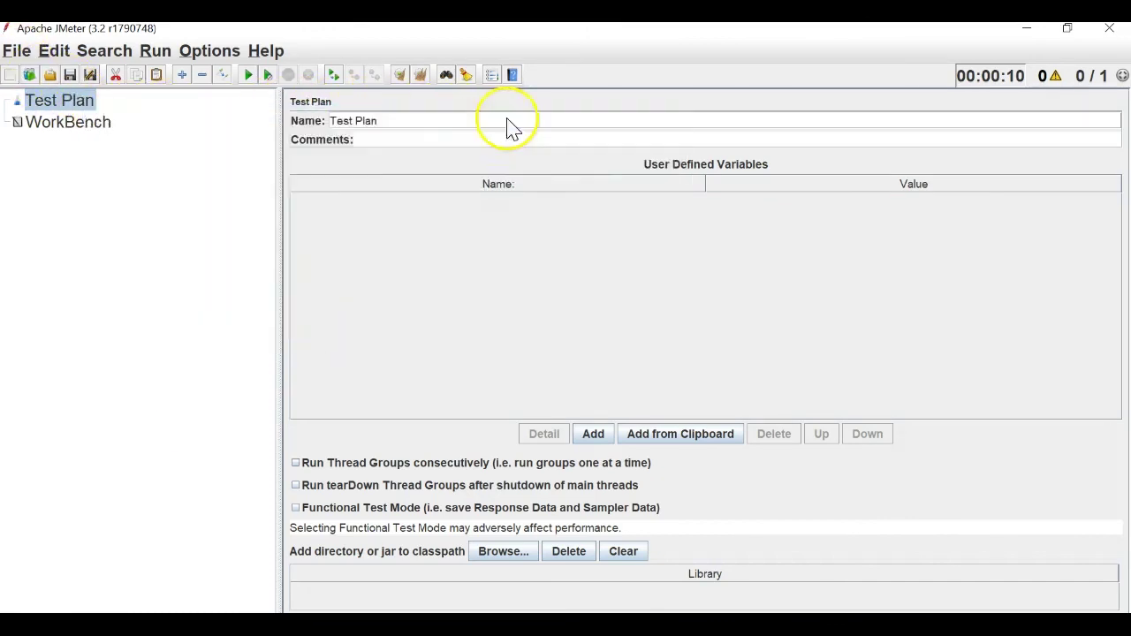
- Add a Simple Controller to the Thread Group
{"action": "right_click", "coordinate": [124, 127]}
{"action": "mouse_move", "coordinate": [424, 138]}
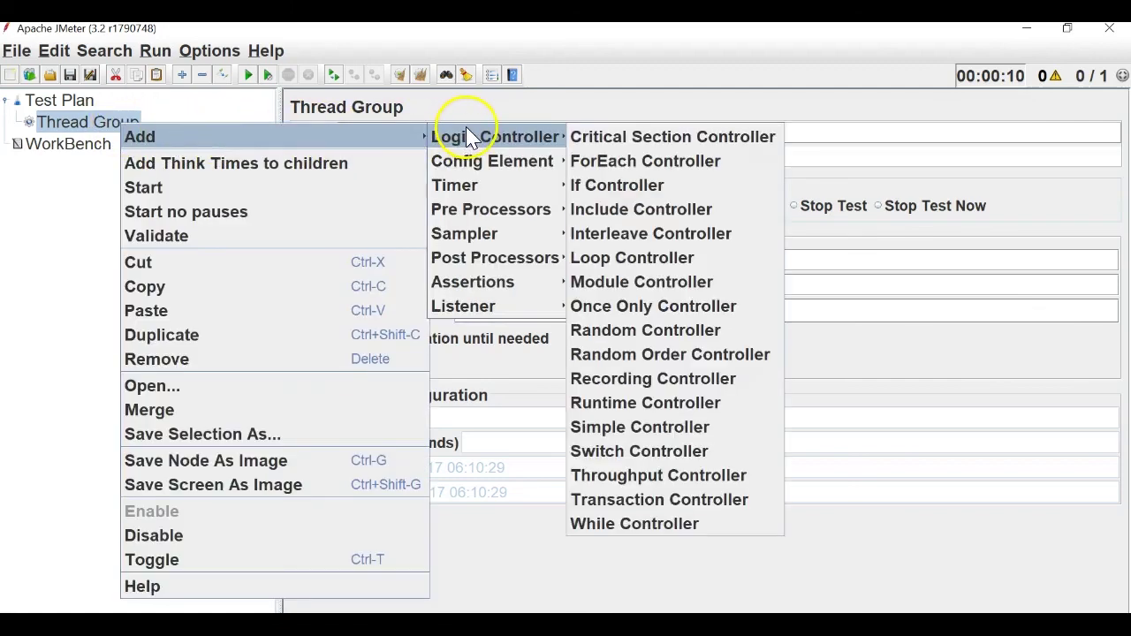
{"action": "mouse_move", "coordinate": [504, 142]}
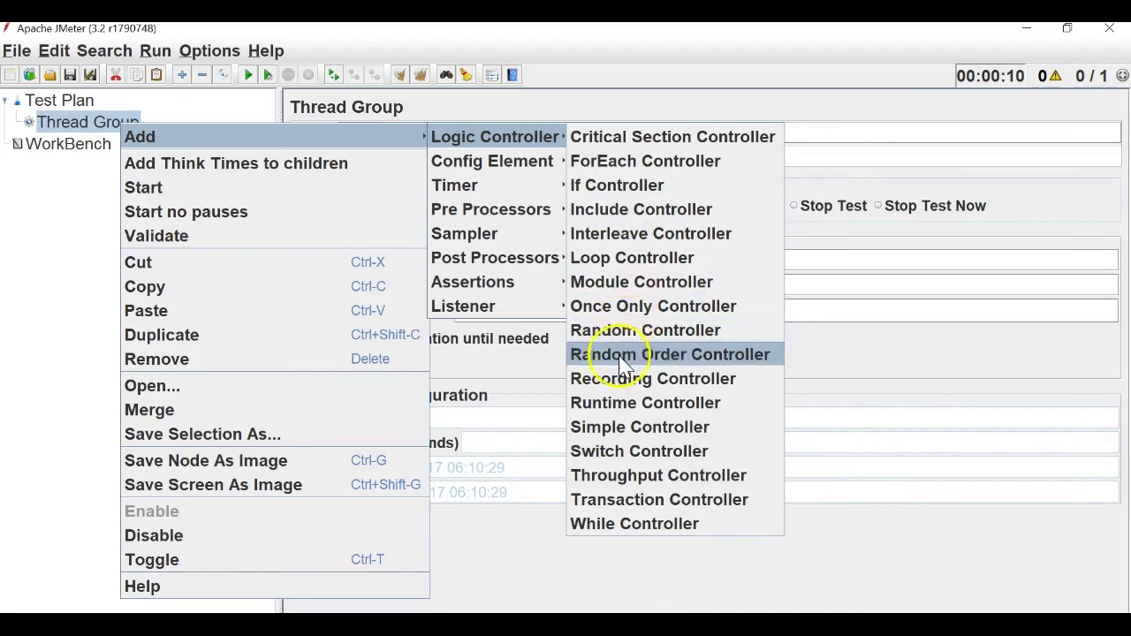
{"action": "left_click", "coordinate": [615, 427]}
- Add a Java Request sampler under the Simple Controller and name it Request 1
{"action": "right_click", "coordinate": [141, 147]}
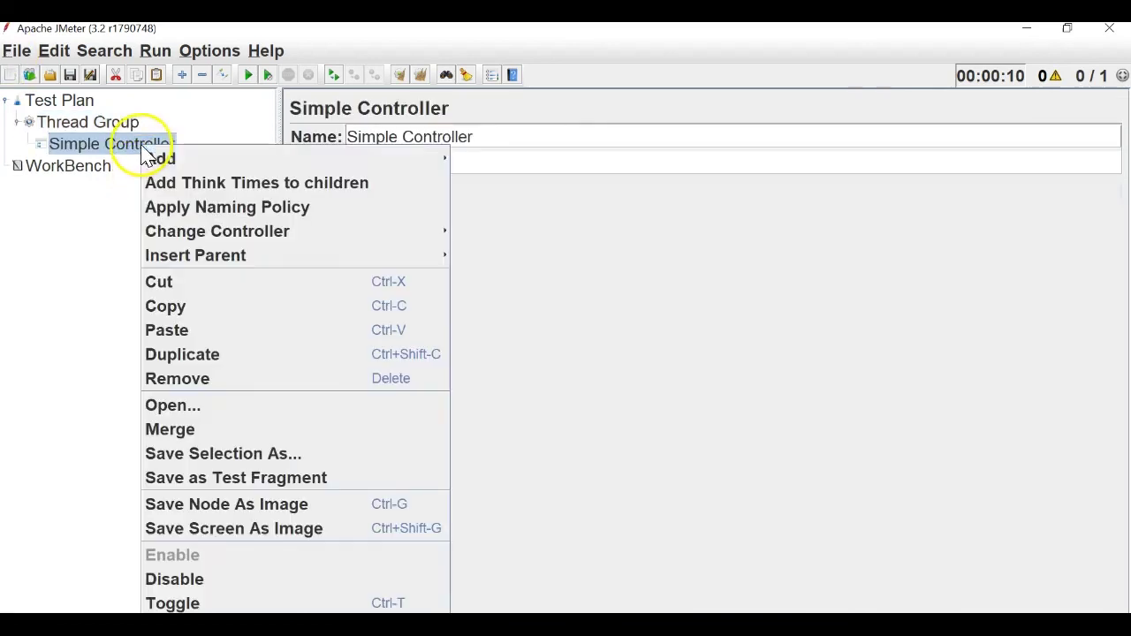
{"action": "mouse_move", "coordinate": [209, 159]}
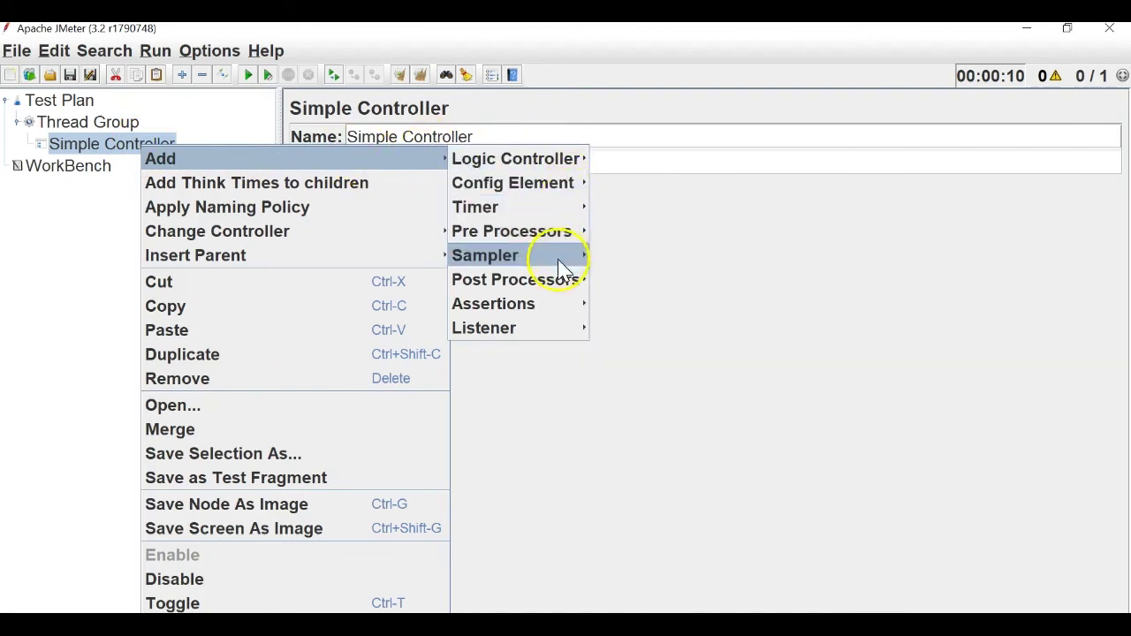
{"action": "mouse_move", "coordinate": [556, 255]}
{"action": "left_click", "coordinate": [628, 330]}
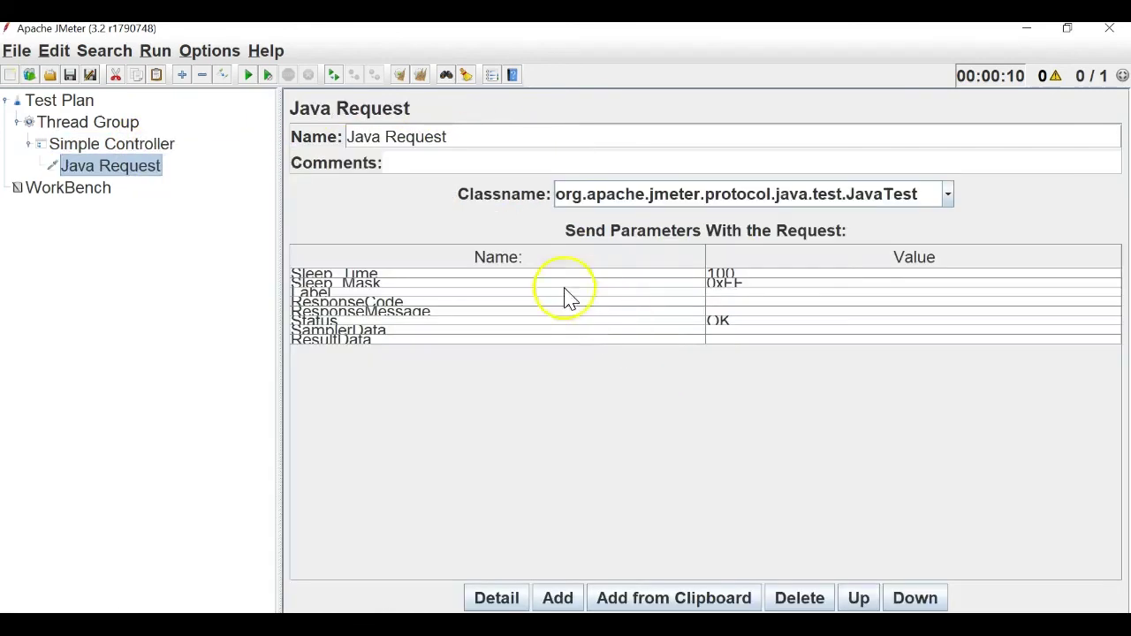
{"action": "double_click", "coordinate": [385, 139]}
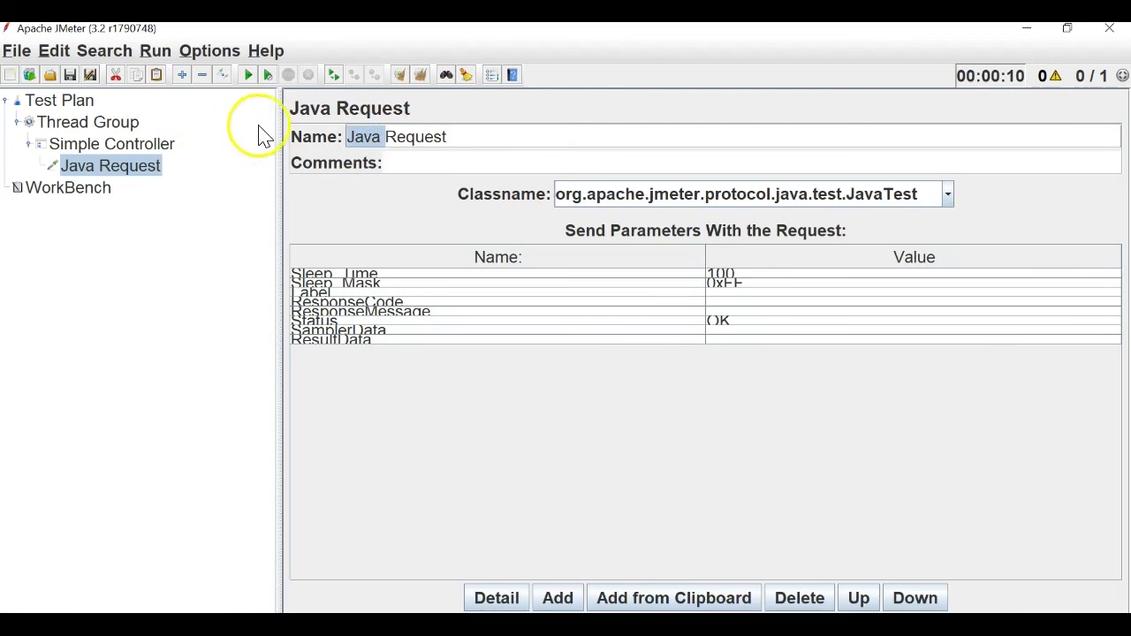
{"action": "key", "text": "Delete"}
{"action": "left_click", "coordinate": [436, 133]}
{"action": "type", "text": "1"}
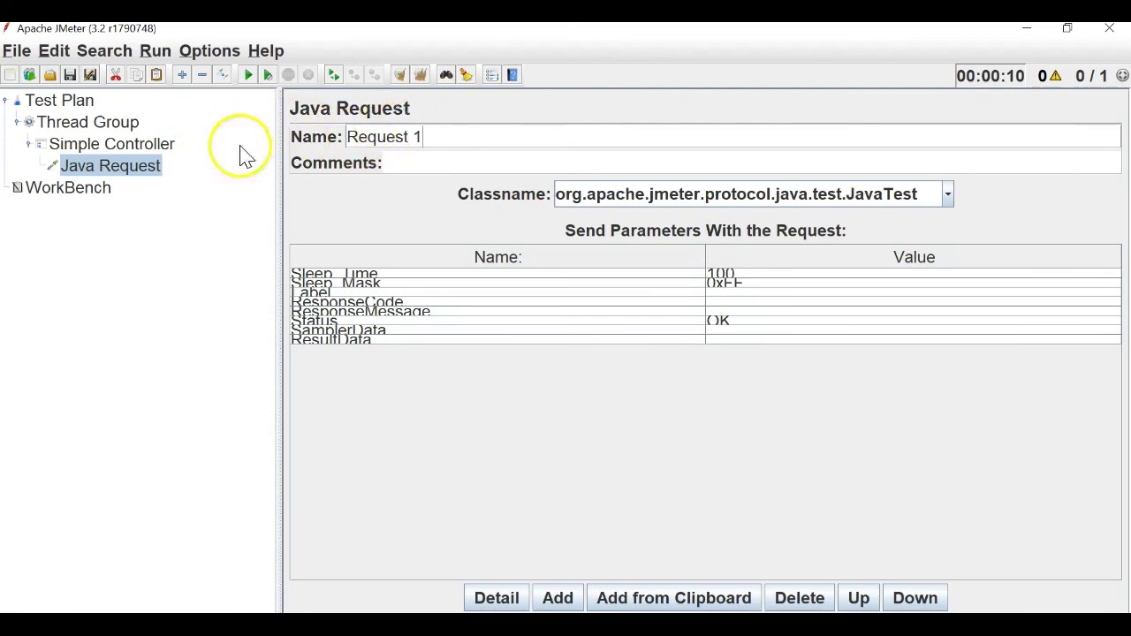
- Add a second Java Request sampler under the Simple Controller and name it Request 2
{"action": "left_click", "coordinate": [137, 146]}
{"action": "right_click", "coordinate": [125, 148]}
{"action": "mouse_move", "coordinate": [276, 164]}
{"action": "mouse_move", "coordinate": [502, 164]}
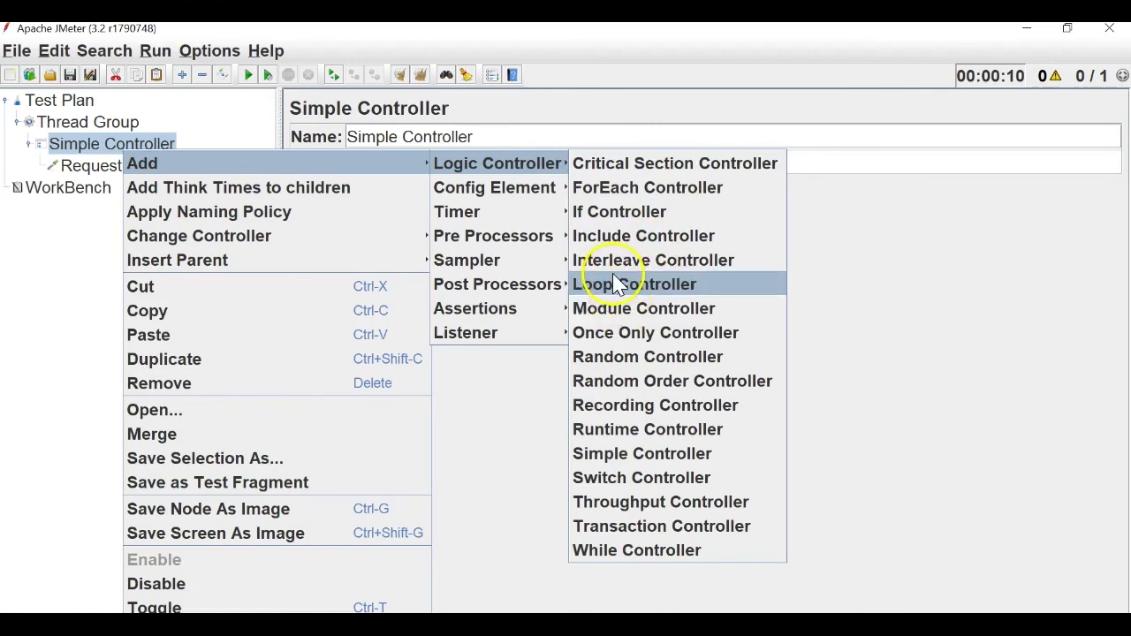
{"action": "mouse_move", "coordinate": [495, 261]}
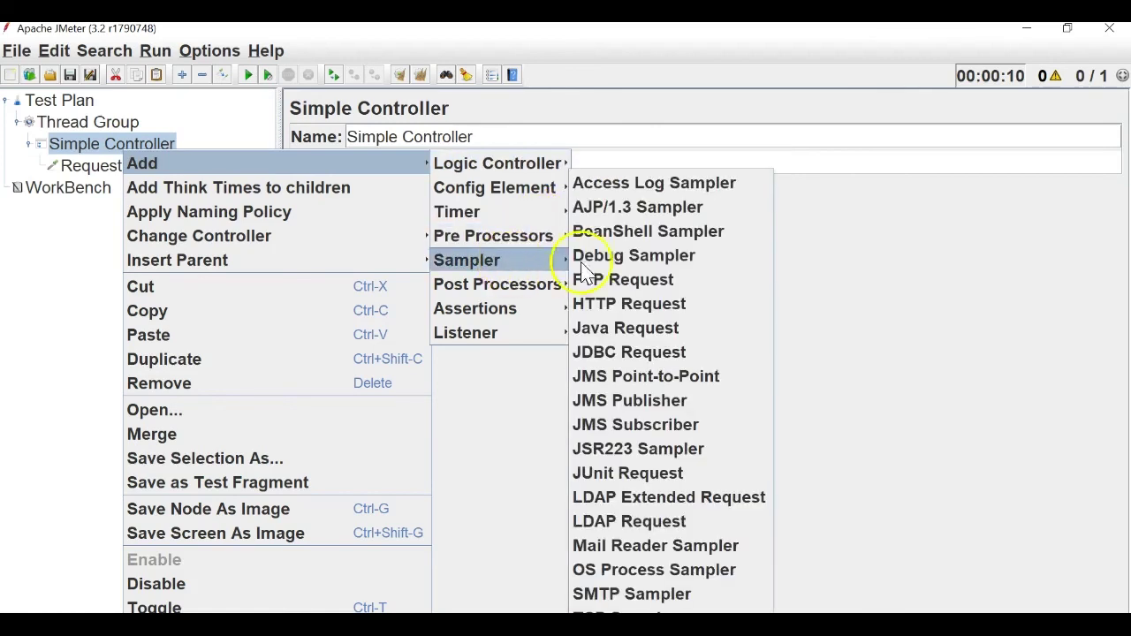
{"action": "left_click", "coordinate": [625, 326]}
{"action": "left_click_drag", "start_coordinate": [392, 136], "coordinate": [267, 132]}
{"action": "key", "text": "BackSpace"}
{"action": "type", "text": "2"}
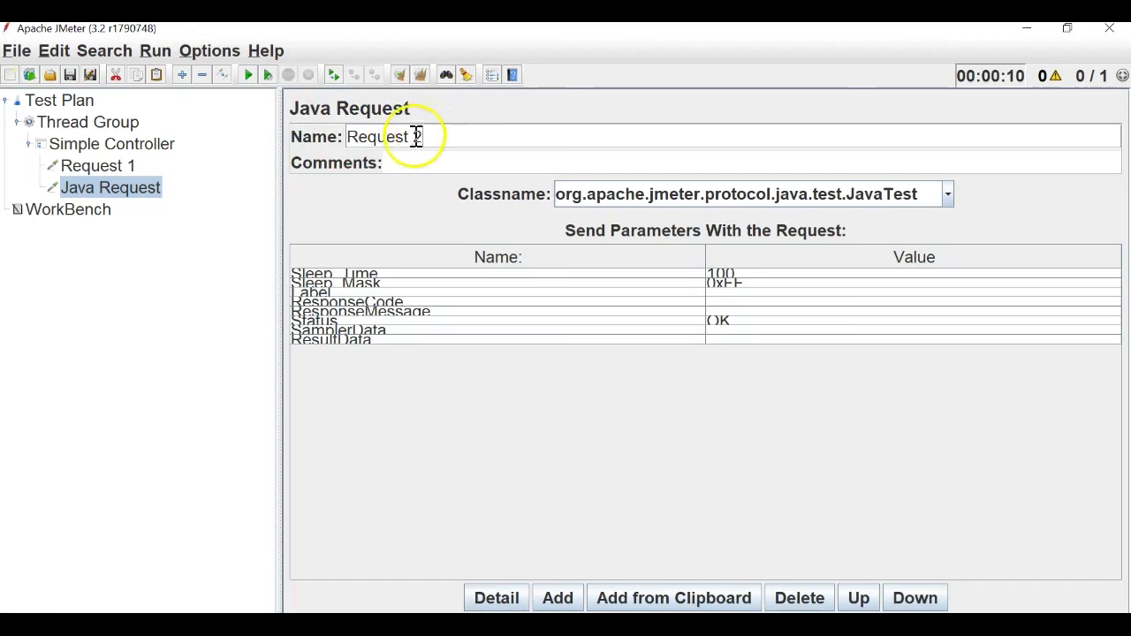
{"action": "left_click", "coordinate": [96, 166]}
{"action": "left_click", "coordinate": [106, 186]}
- Collapse the Simple Controller's requests and add a View Results Tree listener to the Thread Group
{"action": "left_click", "coordinate": [107, 144]}
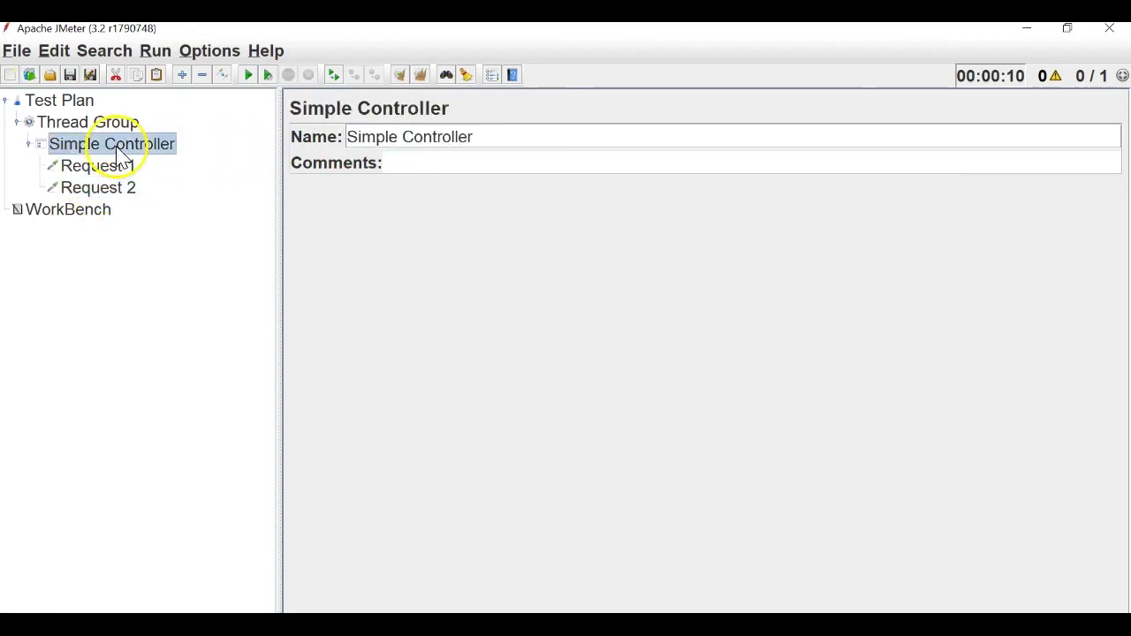
{"action": "left_click", "coordinate": [29, 144]}
{"action": "left_click", "coordinate": [29, 144]}
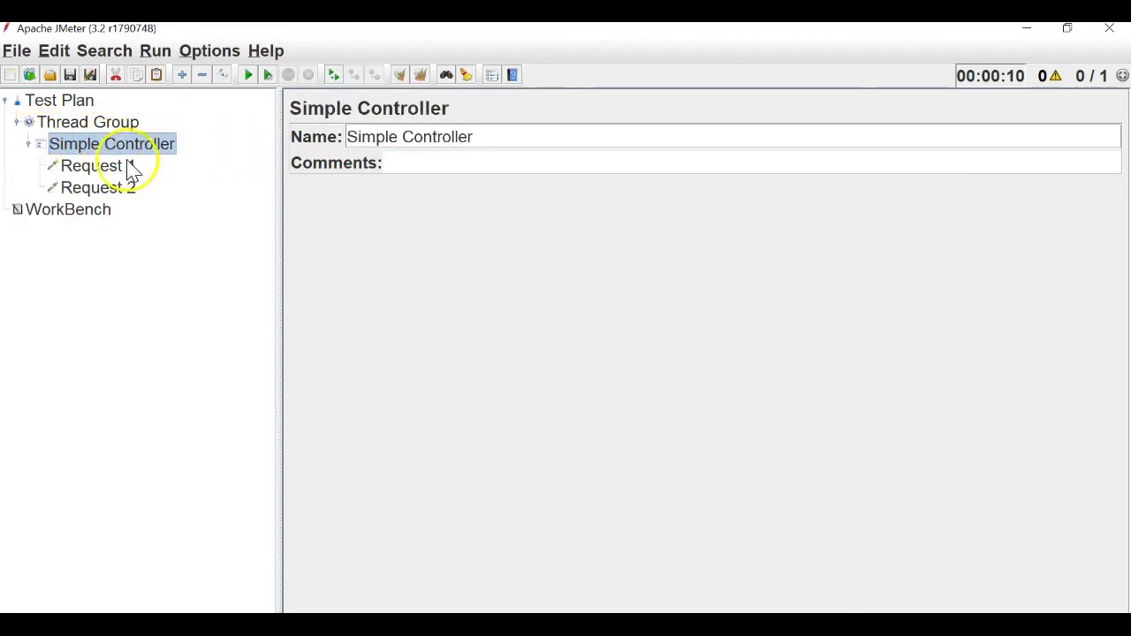
{"action": "left_click", "coordinate": [29, 144]}
{"action": "left_click", "coordinate": [70, 121]}
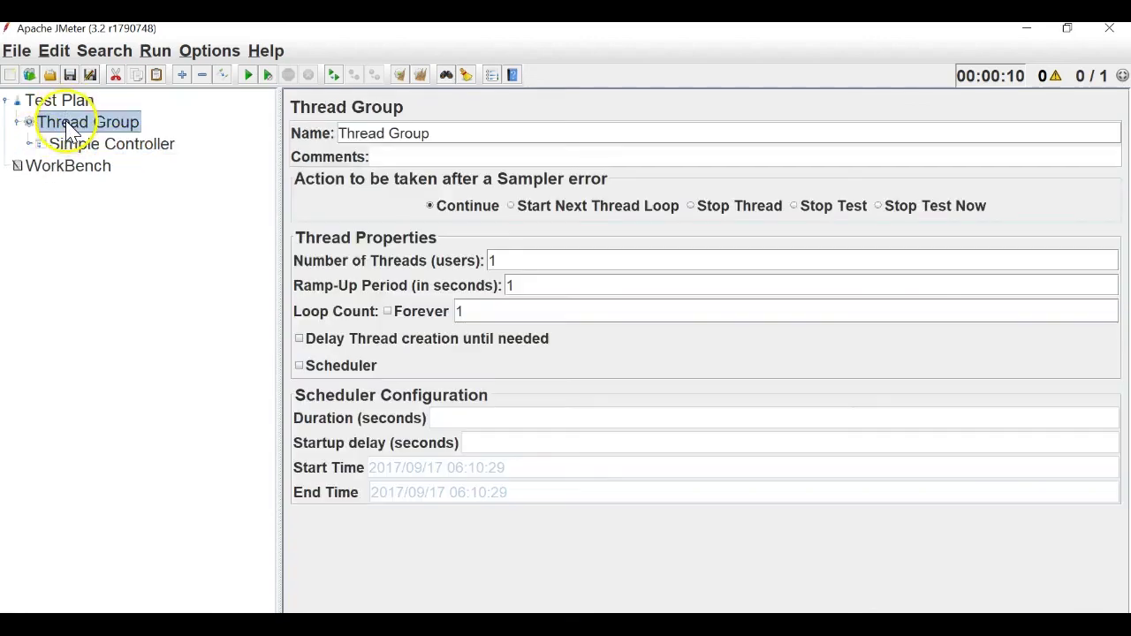
{"action": "right_click", "coordinate": [65, 122]}
{"action": "mouse_move", "coordinate": [204, 132]}
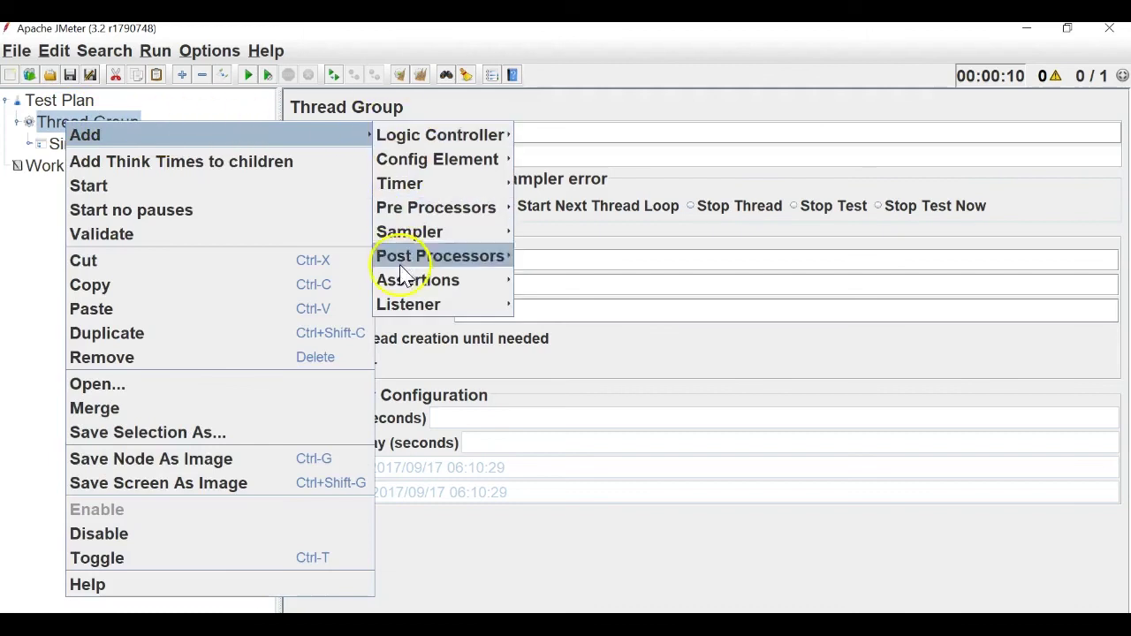
{"action": "mouse_move", "coordinate": [402, 304]}
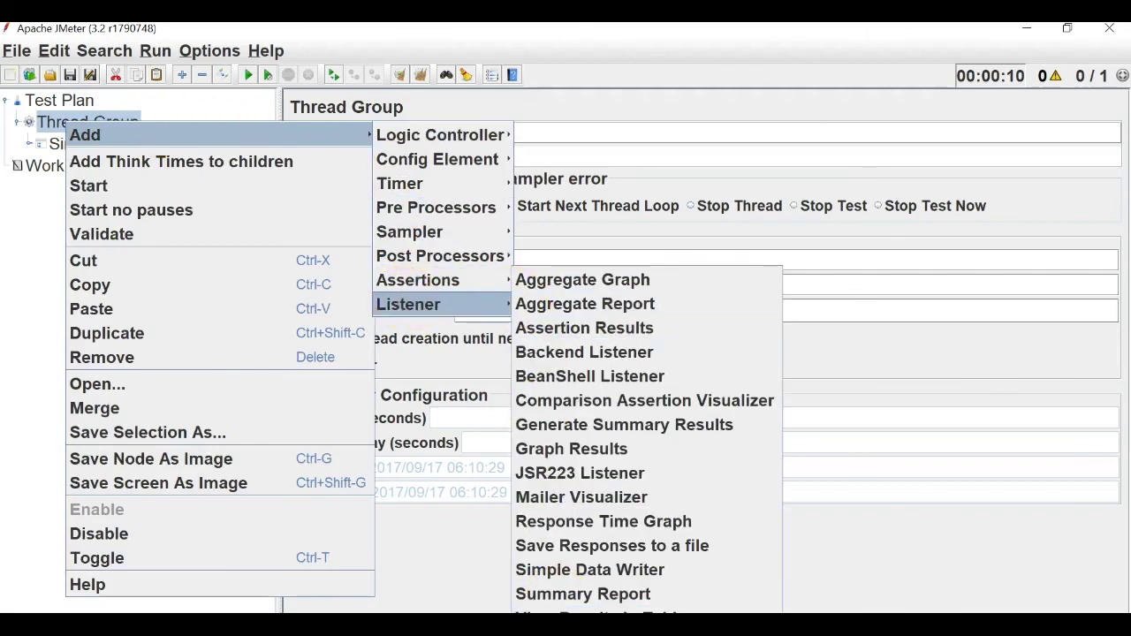
{"action": "left_click", "coordinate": [574, 634]}
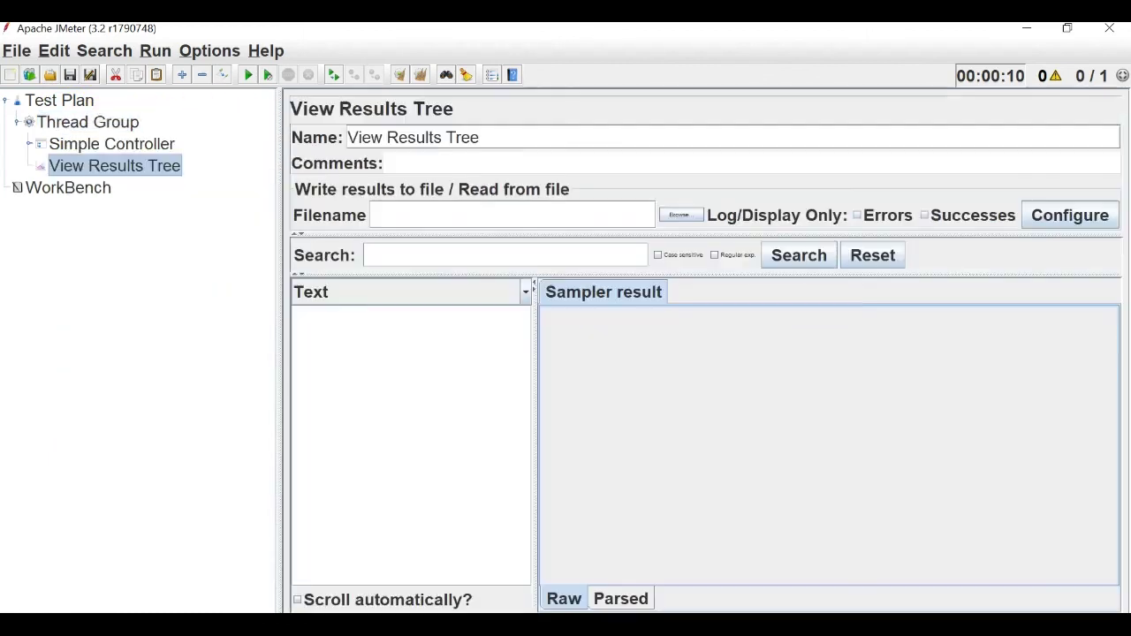
- Add a Module Controller to the Thread Group
{"action": "left_click", "coordinate": [75, 124]}
{"action": "right_click", "coordinate": [76, 123]}
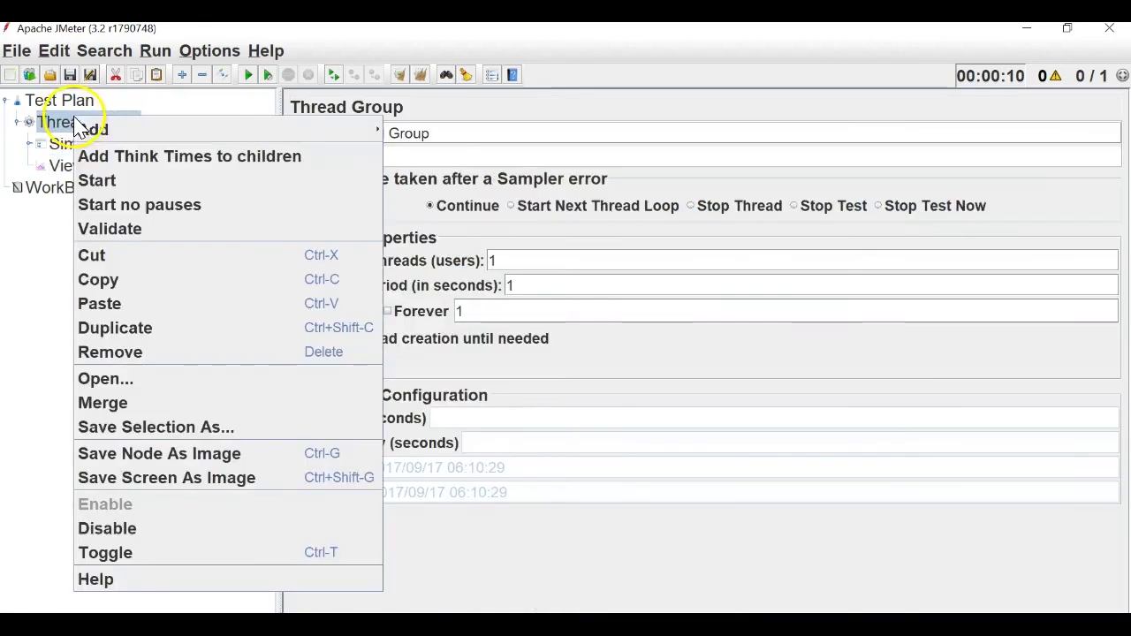
{"action": "mouse_move", "coordinate": [310, 129]}
{"action": "mouse_move", "coordinate": [455, 133]}
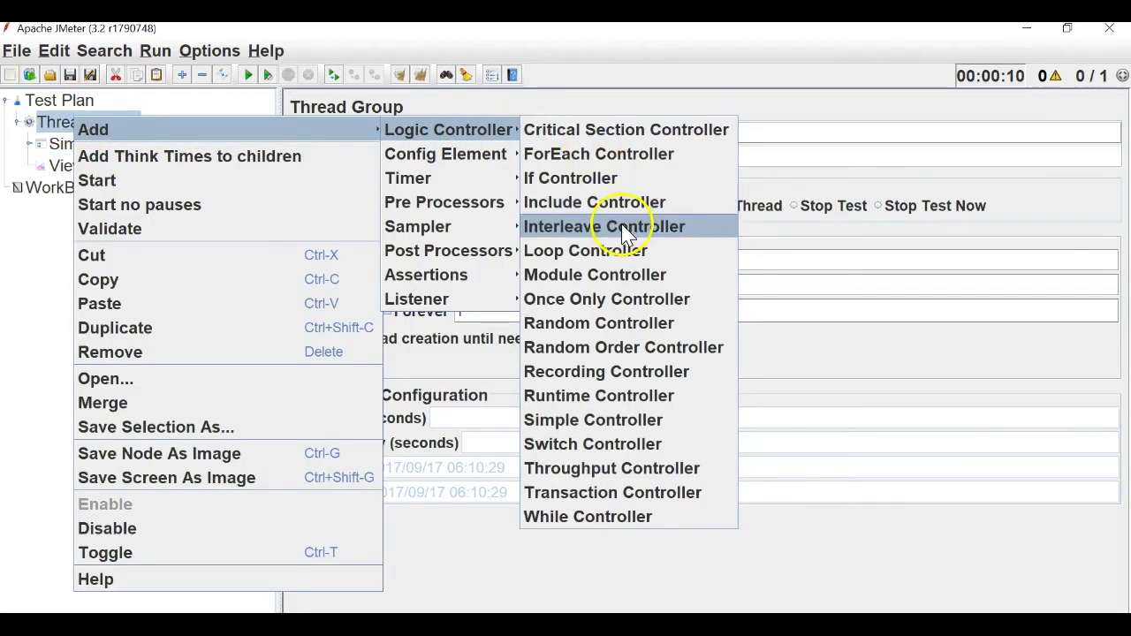
{"action": "left_click", "coordinate": [613, 281]}
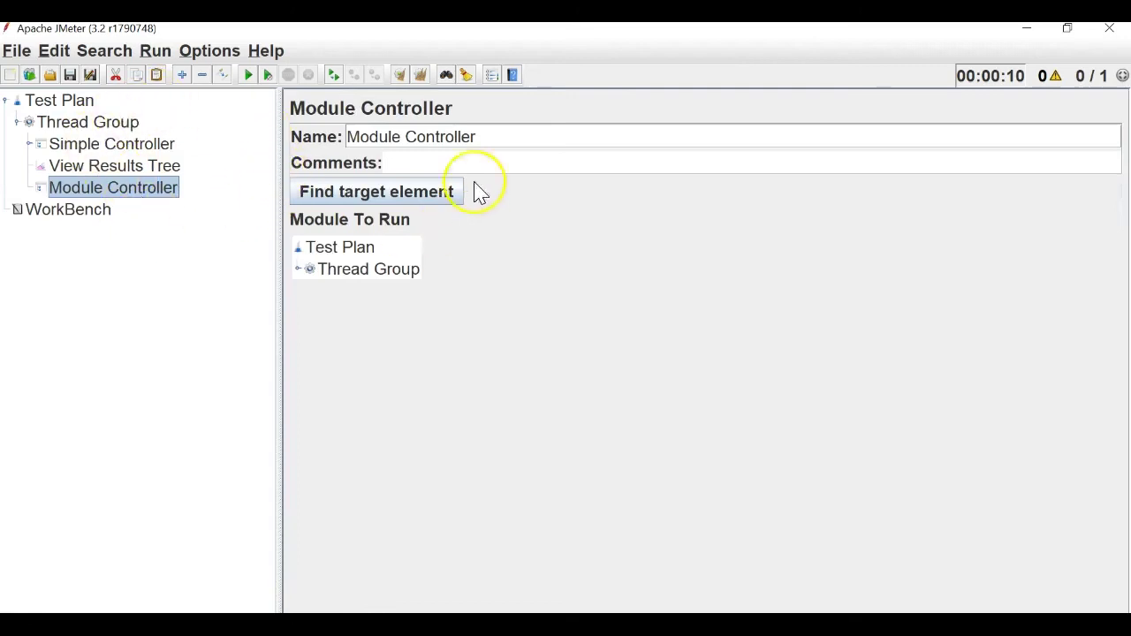
- Choose the Thread Group's Simple Controller as the module to run in the Module Controller
{"action": "left_click_drag", "start_coordinate": [482, 138], "coordinate": [343, 146]}
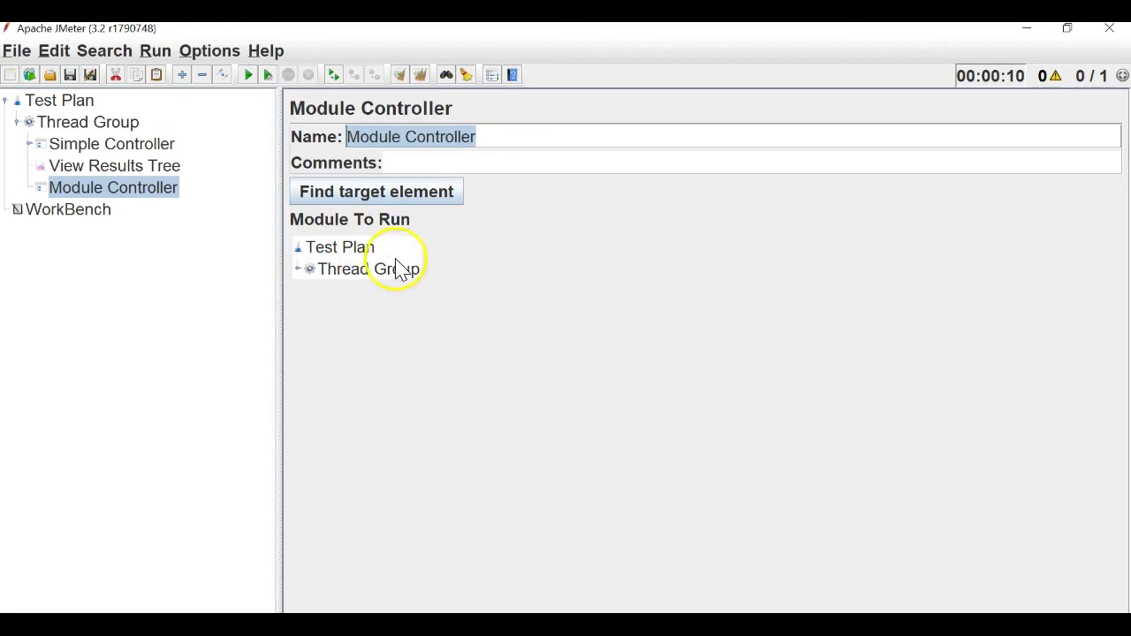
{"action": "left_click", "coordinate": [297, 269]}
{"action": "left_click", "coordinate": [362, 296]}
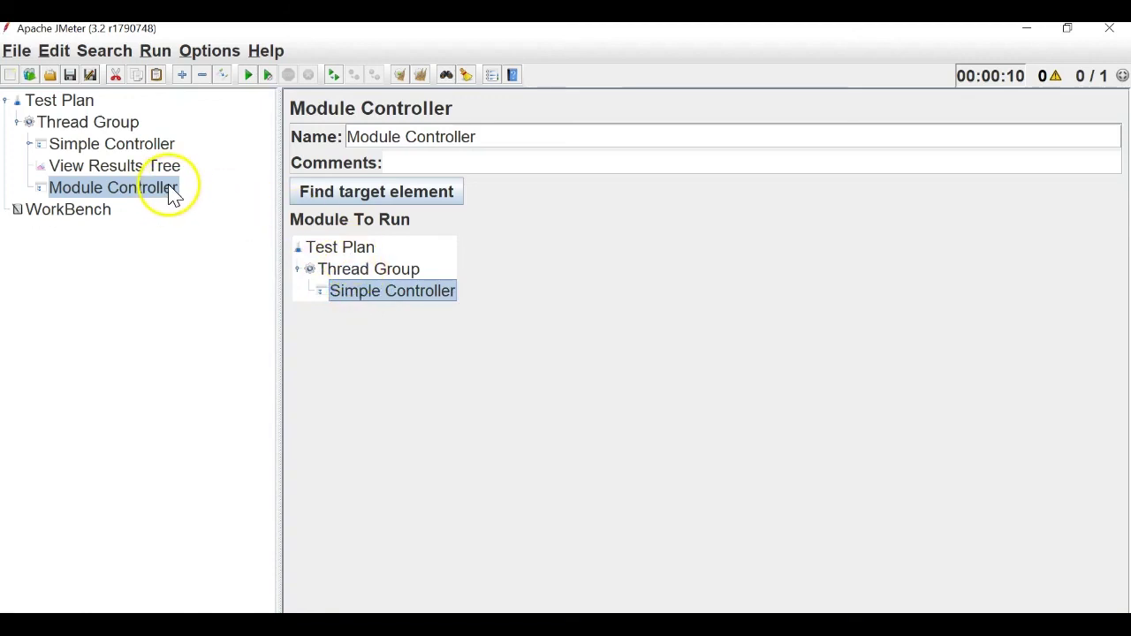
- Move the Module Controller between the Simple Controller and View Results Tree, and review its module to run
{"action": "left_click", "coordinate": [31, 144]}
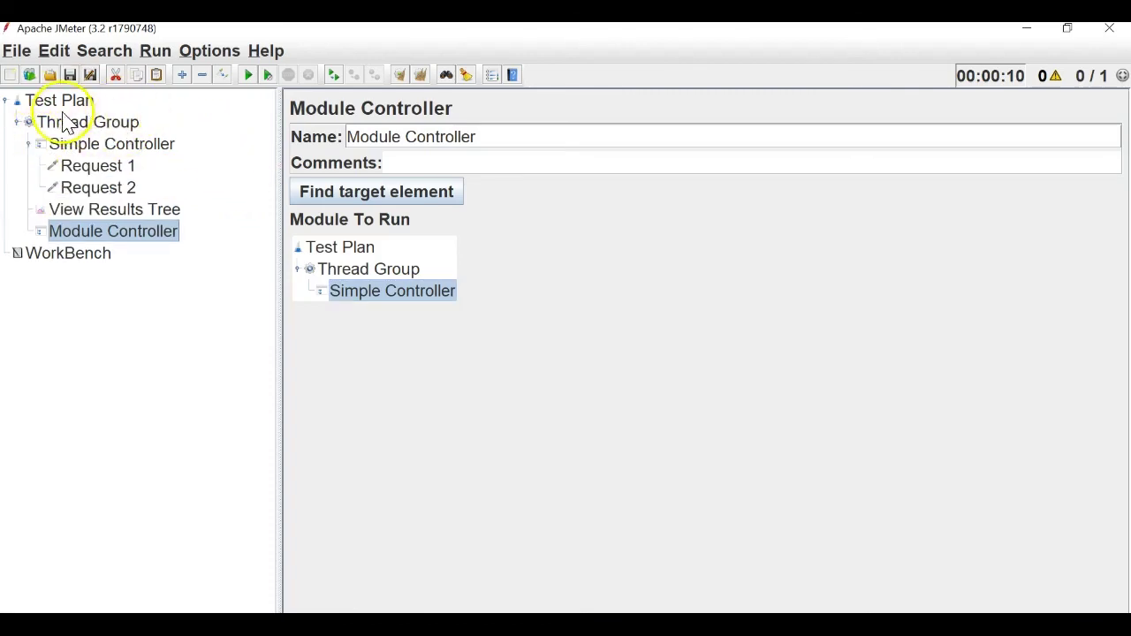
{"action": "left_click", "coordinate": [71, 128]}
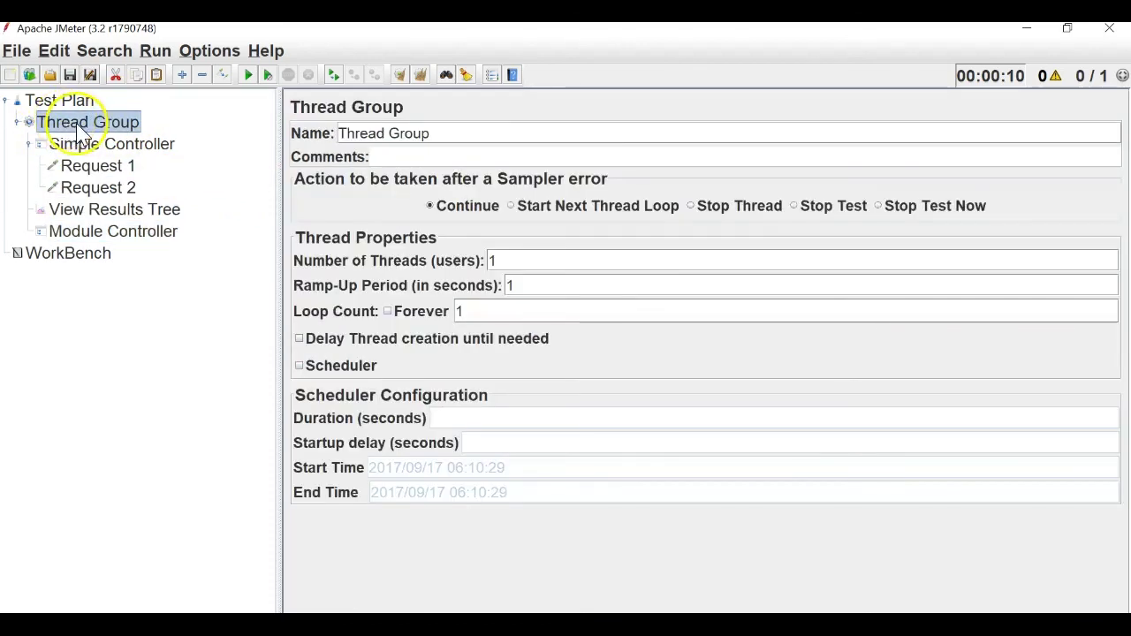
{"action": "left_click", "coordinate": [99, 148]}
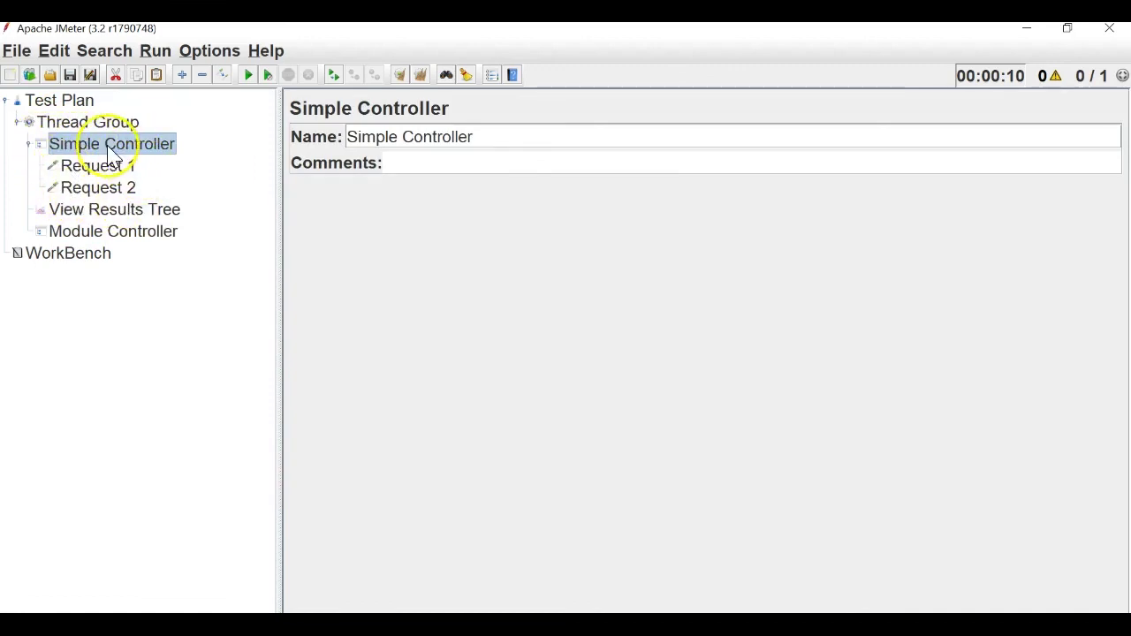
{"action": "left_click", "coordinate": [39, 145]}
{"action": "mouse_move", "coordinate": [57, 166]}
{"action": "left_mouse_down"}
{"action": "mouse_move", "coordinate": [61, 196]}
{"action": "mouse_move", "coordinate": [77, 162]}
{"action": "left_mouse_up"}
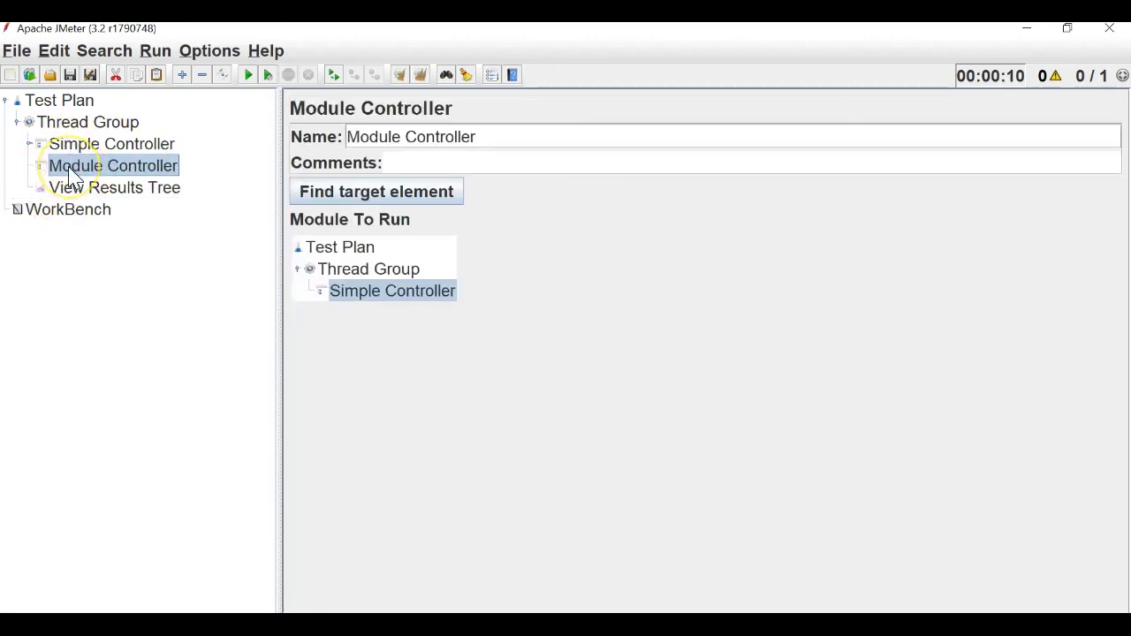
{"action": "left_click", "coordinate": [100, 172]}
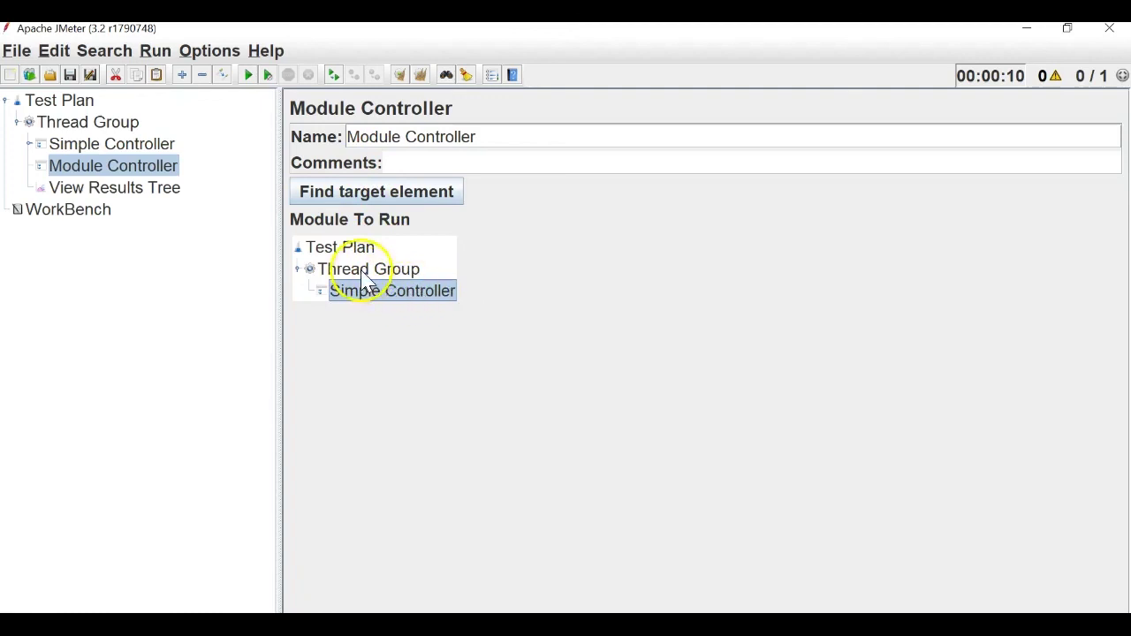
{"action": "left_click", "coordinate": [84, 147]}
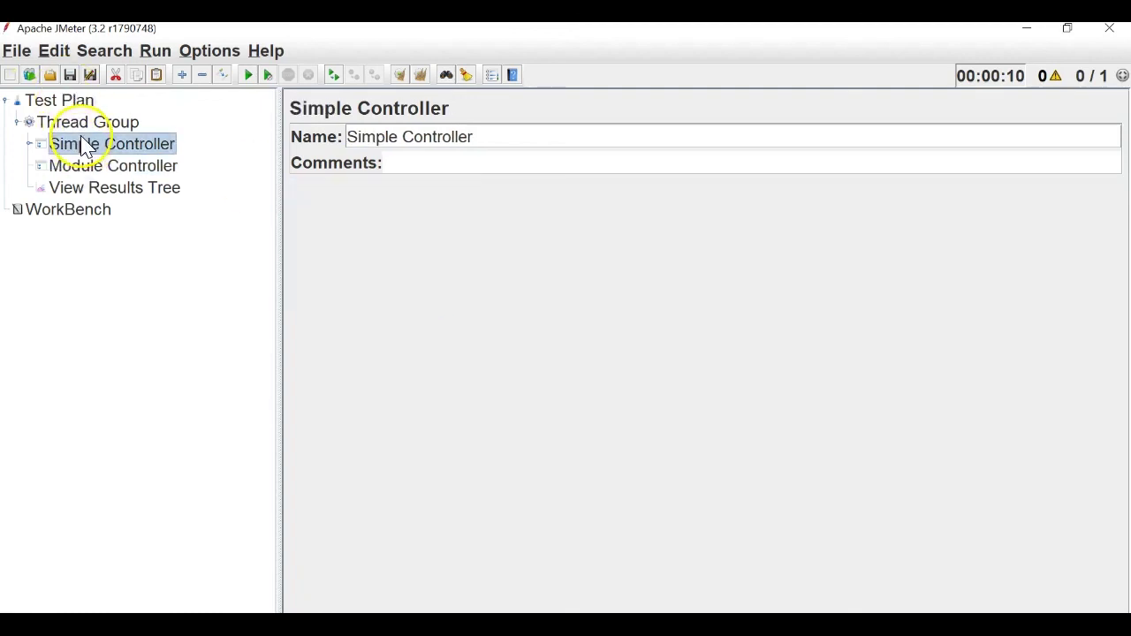
{"action": "left_click", "coordinate": [107, 167]}
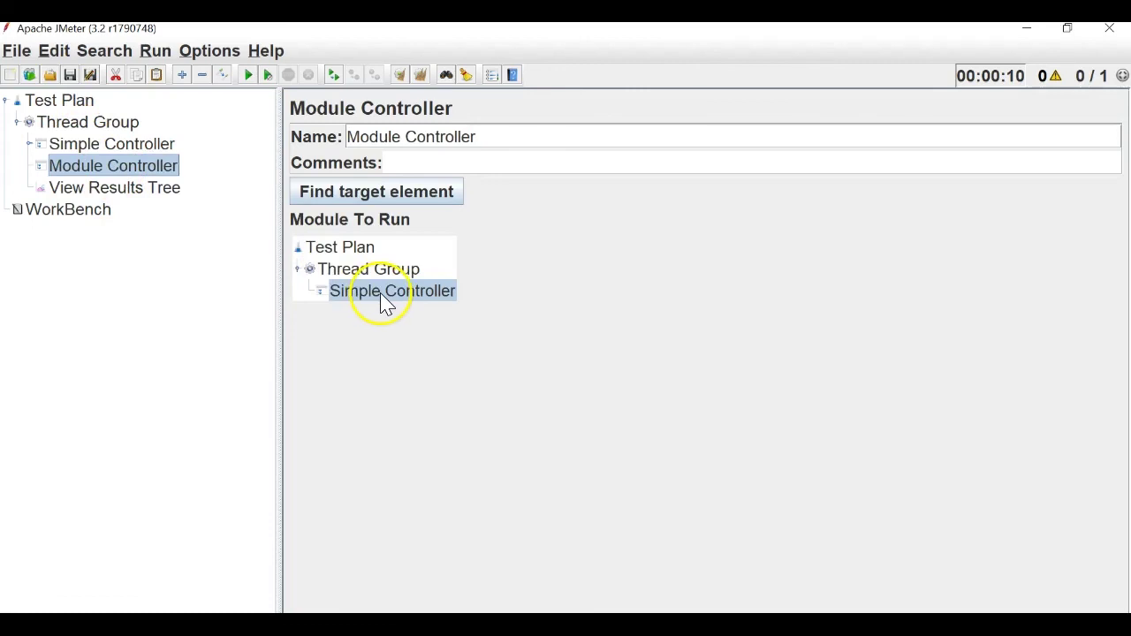
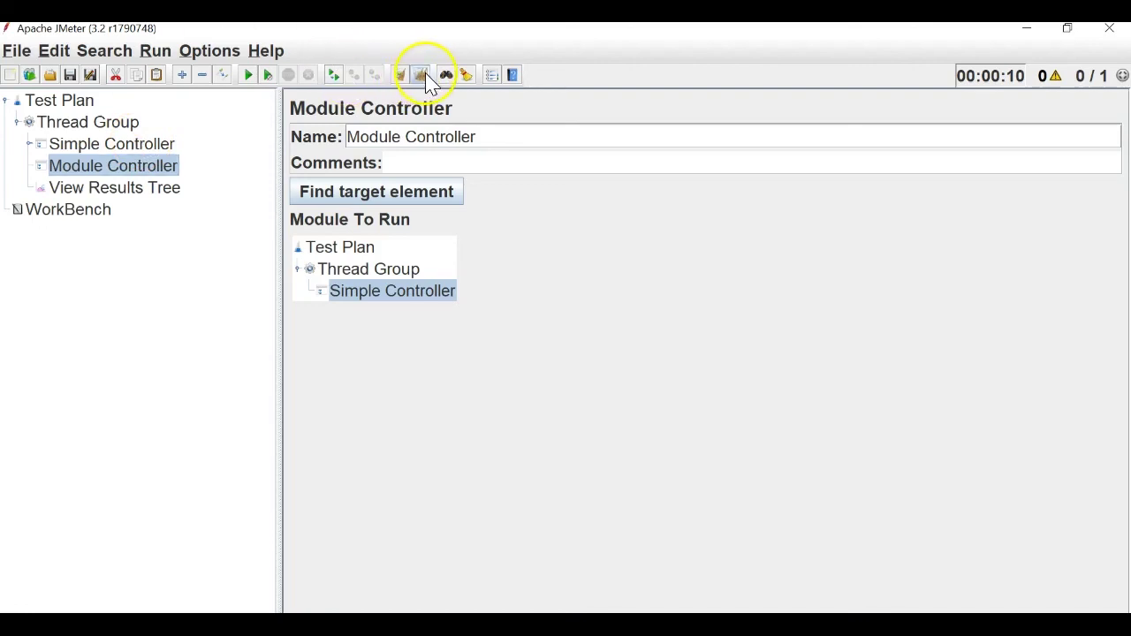
- Save the test plan as ModuleController.jmx in the 7- Logic Controllers folder
{"action": "left_click", "coordinate": [16, 50]}
{"action": "left_click", "coordinate": [83, 223]}
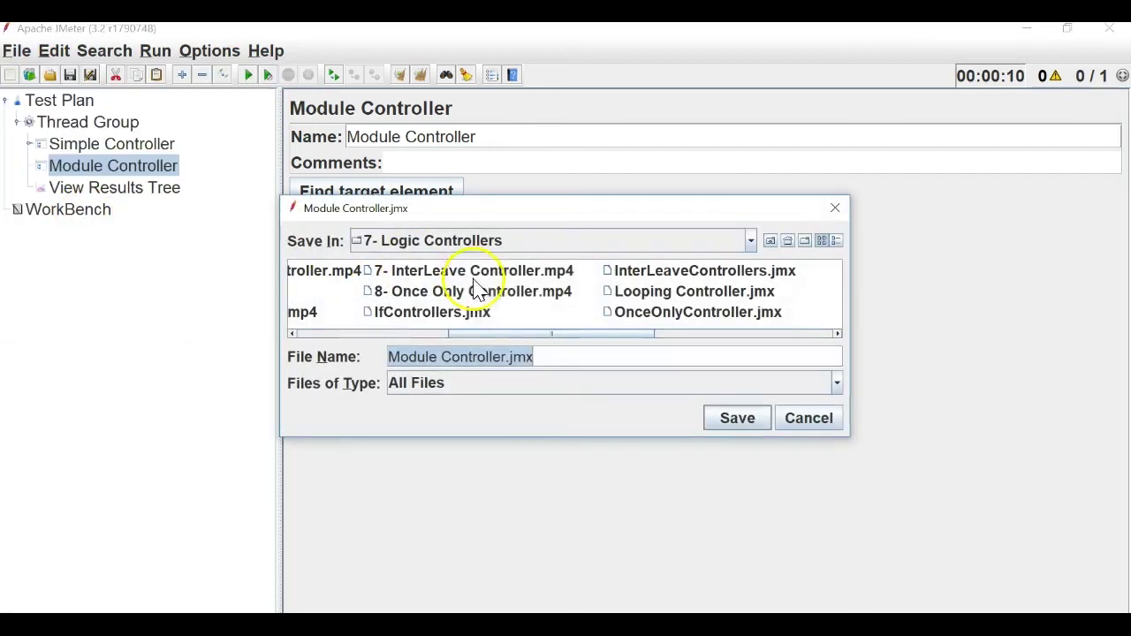
{"action": "left_click", "coordinate": [508, 358]}
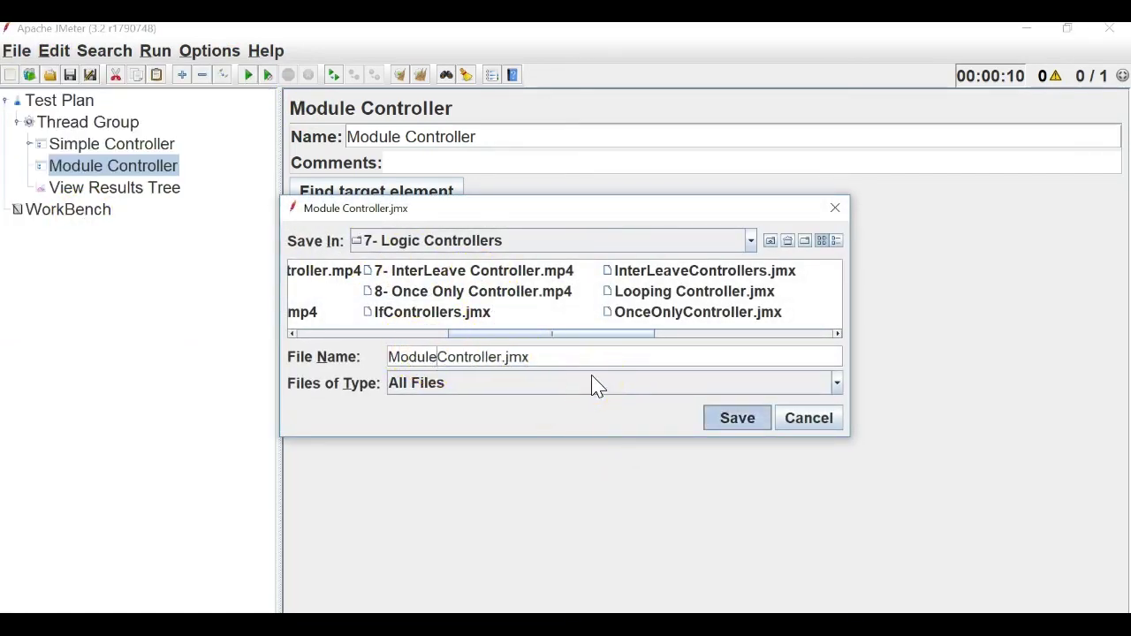
{"action": "key", "text": "Return"}
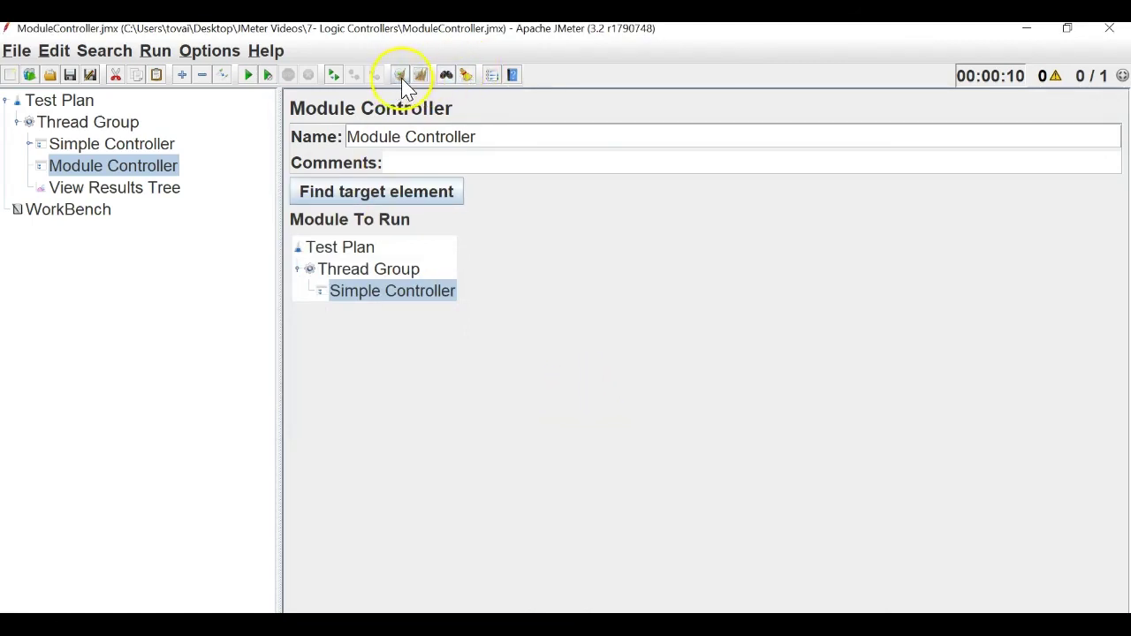
- Run the test plan with the View Results Tree open to collect its results
{"action": "left_click", "coordinate": [159, 191]}
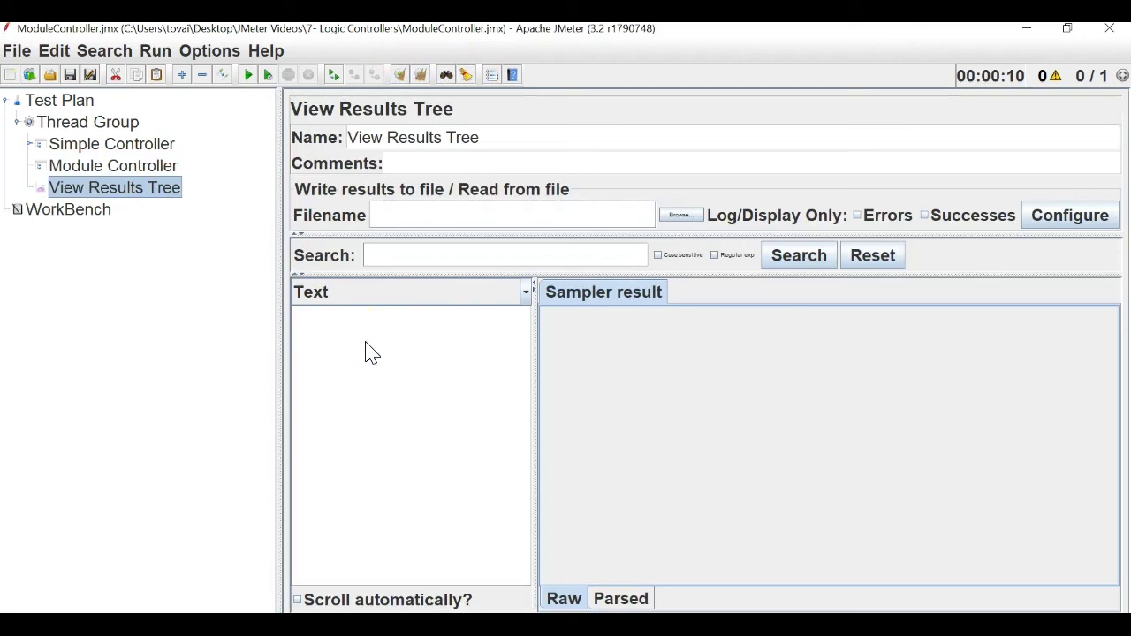
{"action": "left_click", "coordinate": [75, 146]}
{"action": "left_click", "coordinate": [31, 145]}
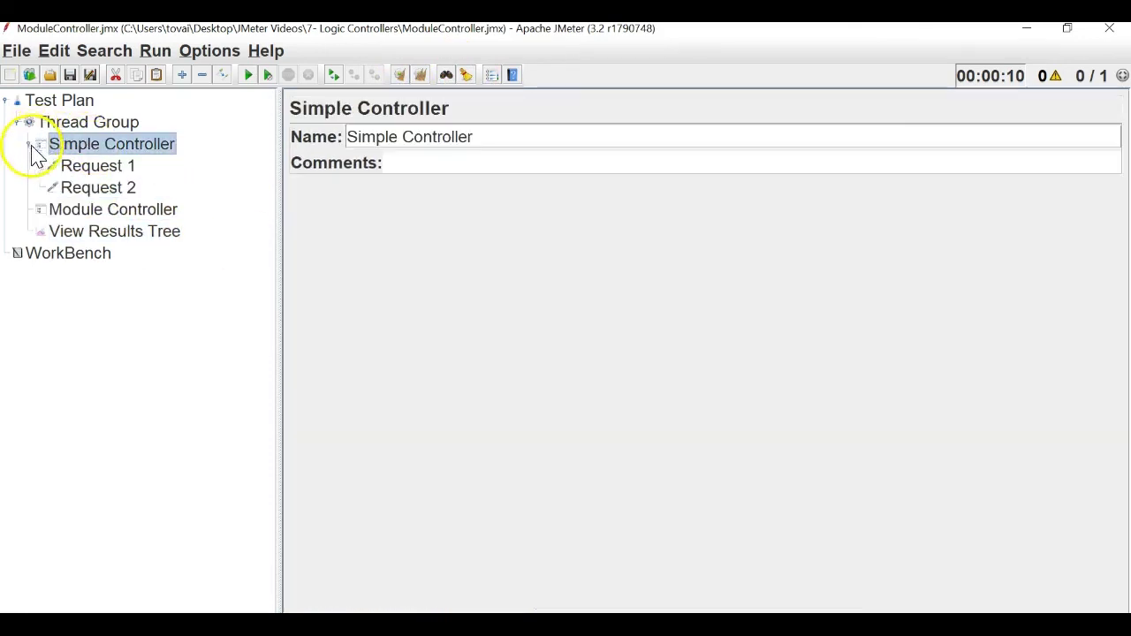
{"action": "left_click", "coordinate": [106, 236]}
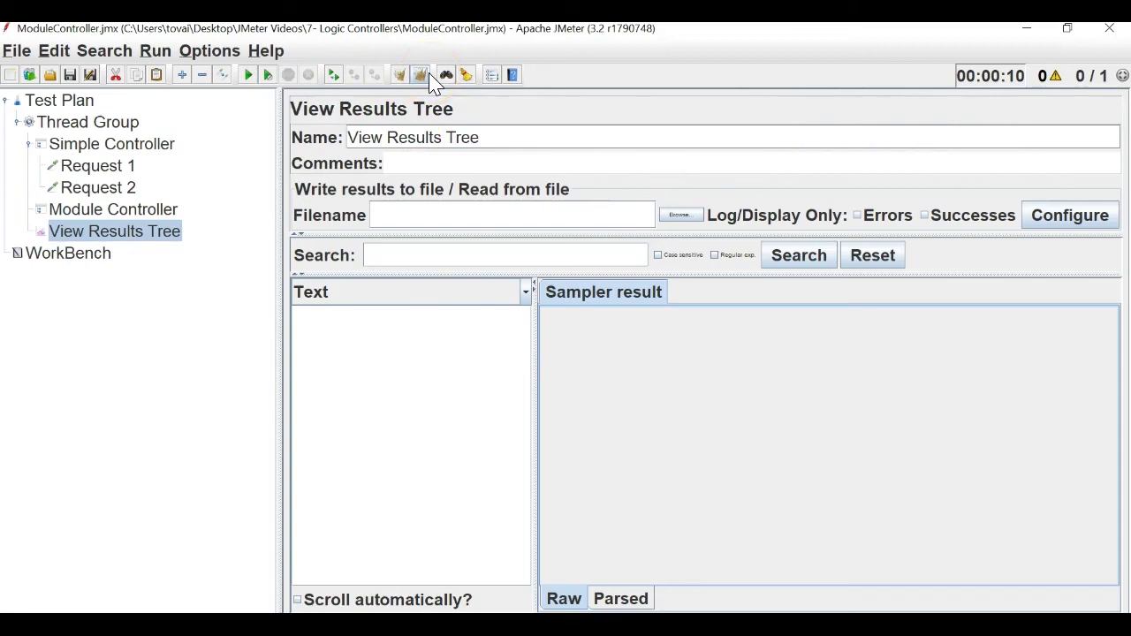
{"action": "left_click", "coordinate": [248, 76]}
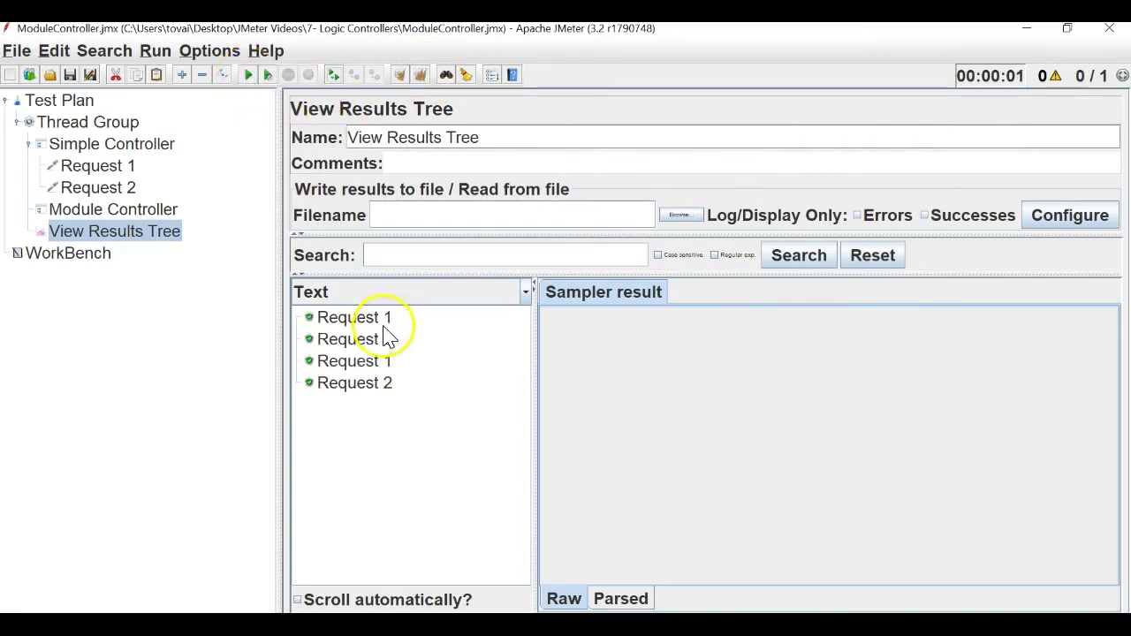
- Review the settings of the Thread Group, the Simple Controller with its two requests, and the Module Controller's target module
{"action": "left_click", "coordinate": [89, 166]}
{"action": "left_click", "coordinate": [100, 129]}
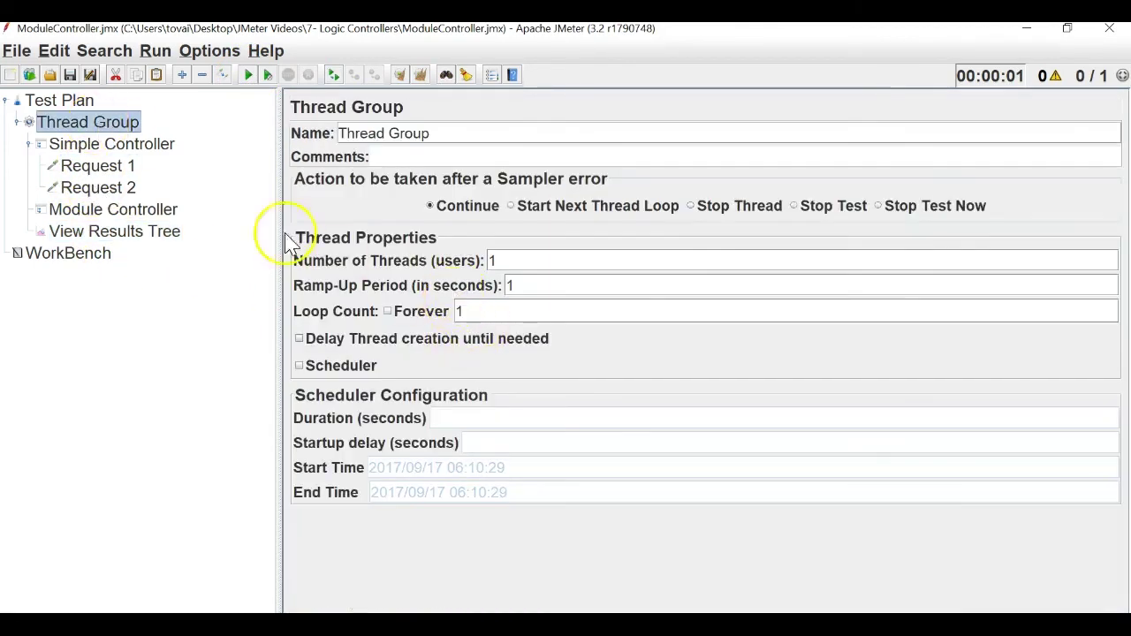
{"action": "left_click", "coordinate": [114, 146]}
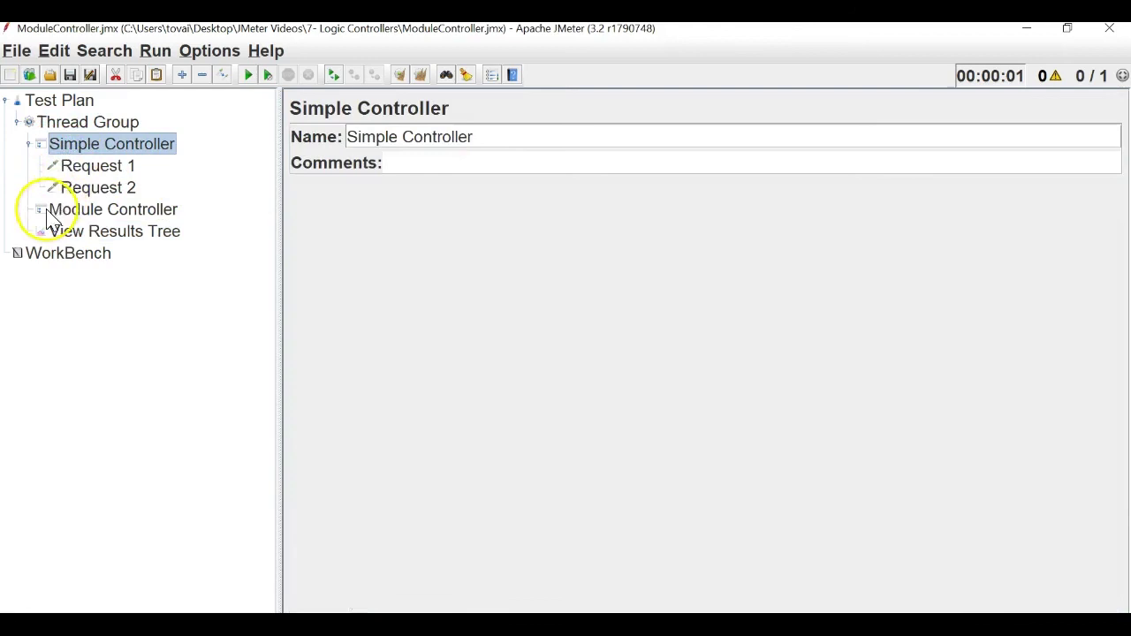
{"action": "left_click", "coordinate": [97, 167]}
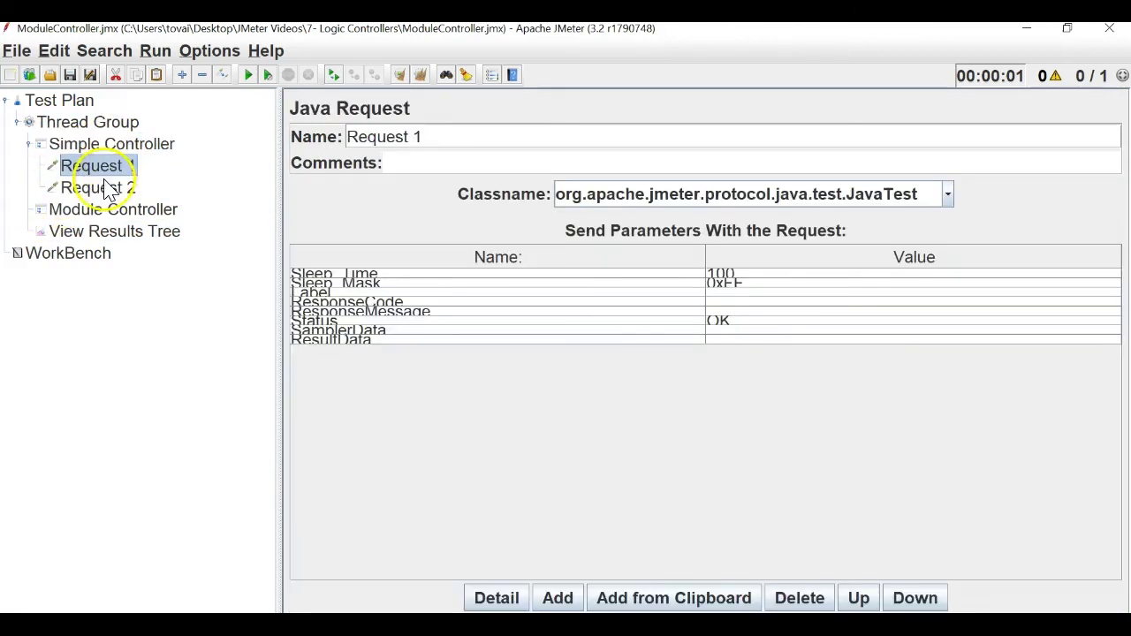
{"action": "left_click", "coordinate": [97, 189]}
{"action": "left_click", "coordinate": [82, 209]}
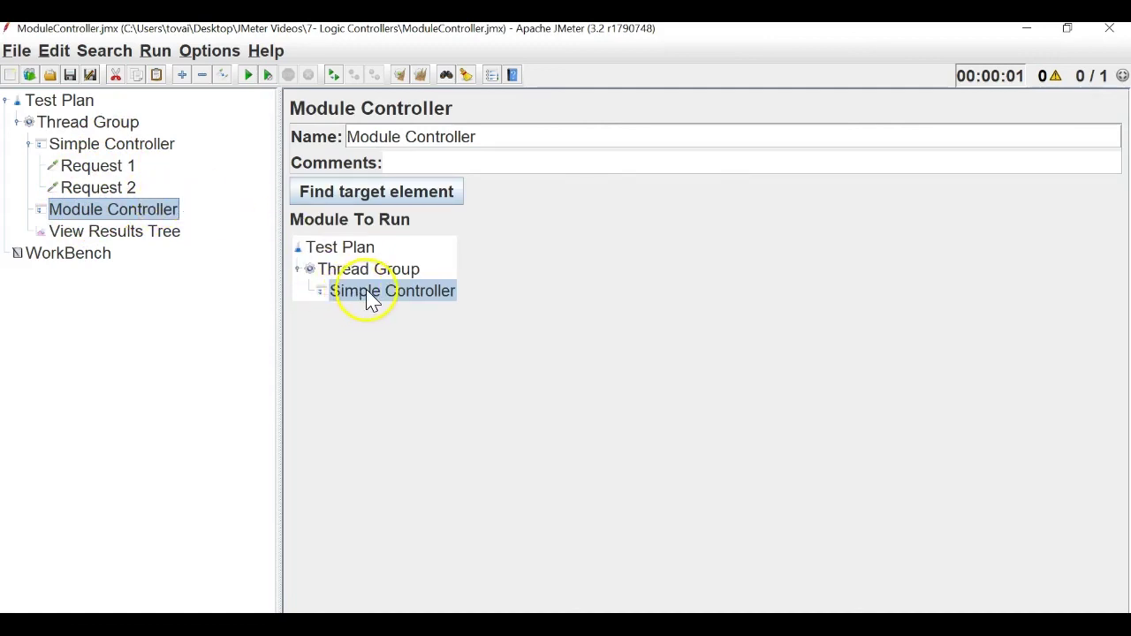
{"action": "left_click", "coordinate": [107, 233]}
{"action": "left_click", "coordinate": [84, 254]}
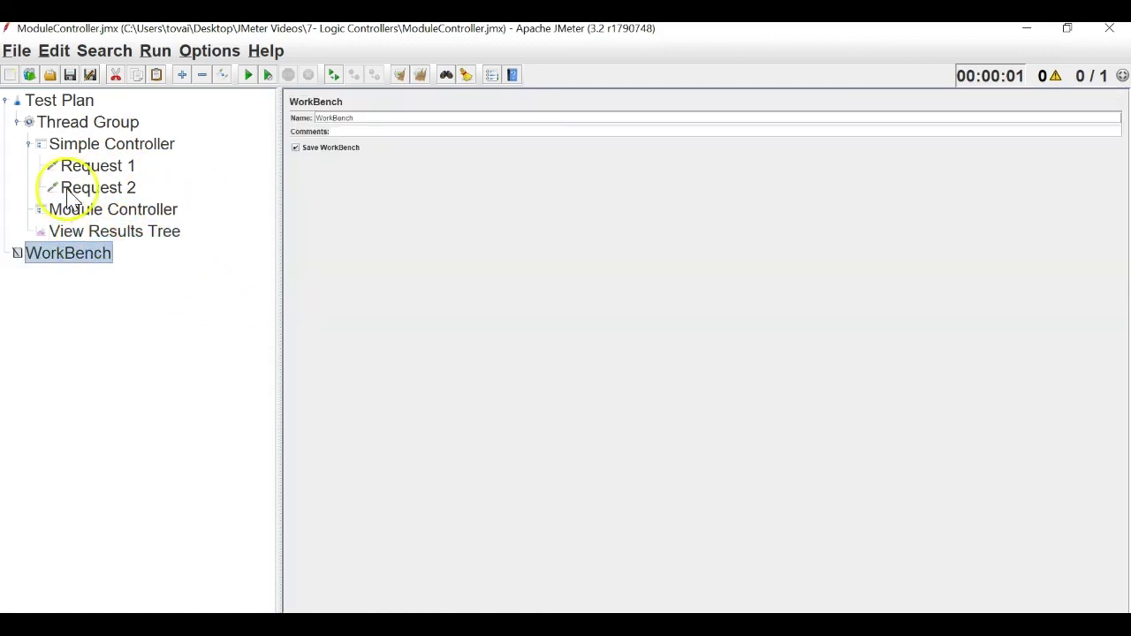
- Disable the Module Controller in the Thread Group
{"action": "left_click", "coordinate": [17, 123]}
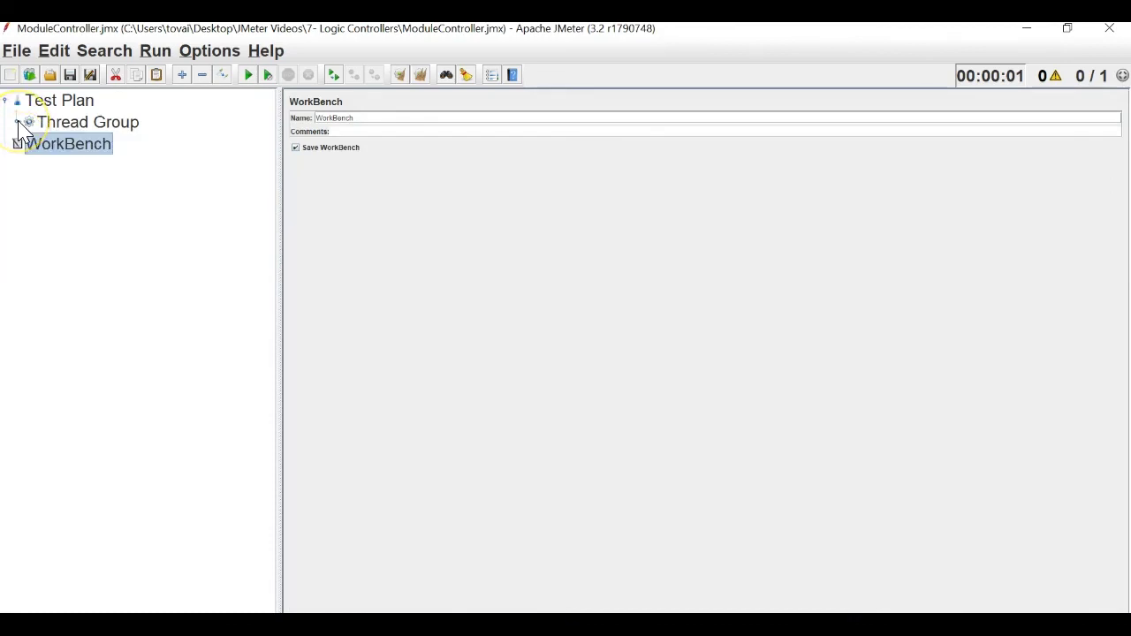
{"action": "left_click", "coordinate": [16, 123]}
{"action": "left_click", "coordinate": [80, 187]}
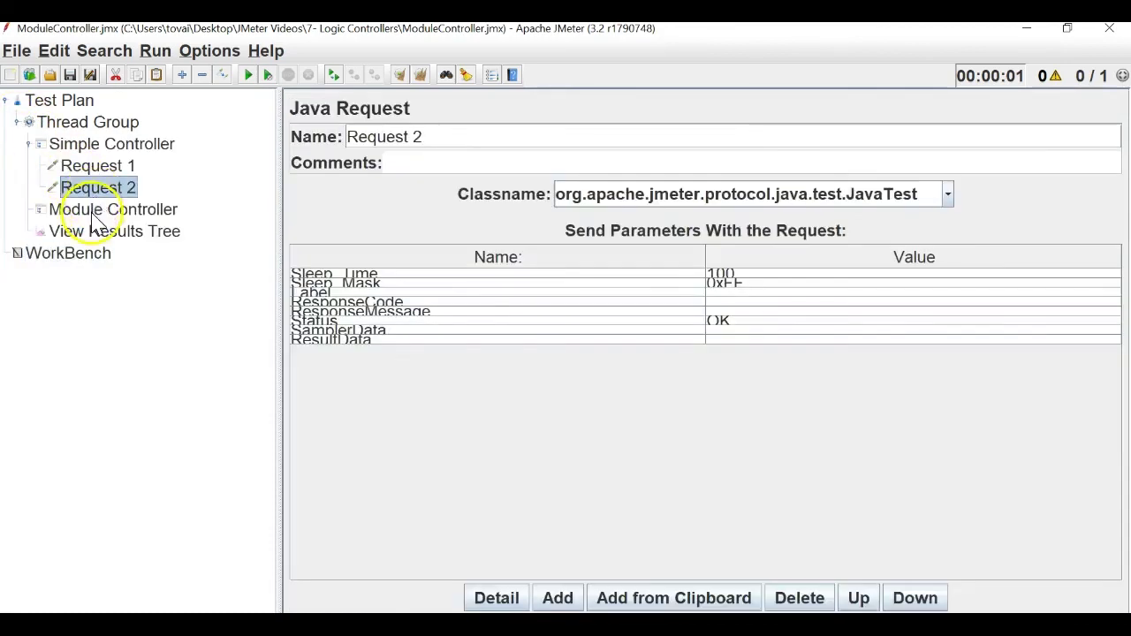
{"action": "right_click", "coordinate": [93, 215]}
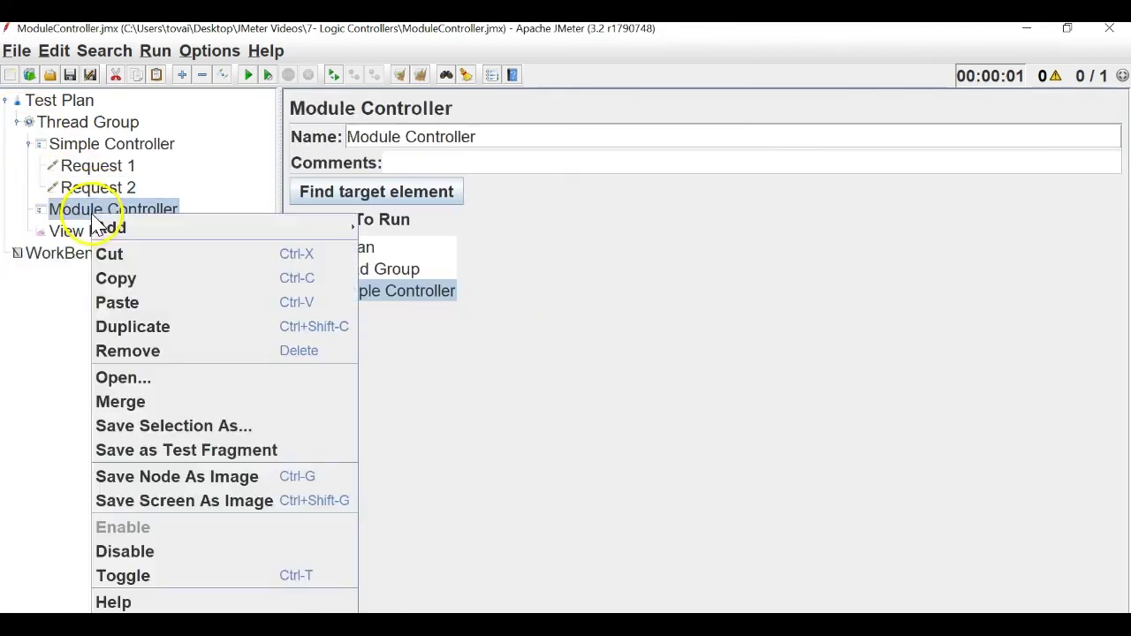
{"action": "left_click", "coordinate": [124, 551]}
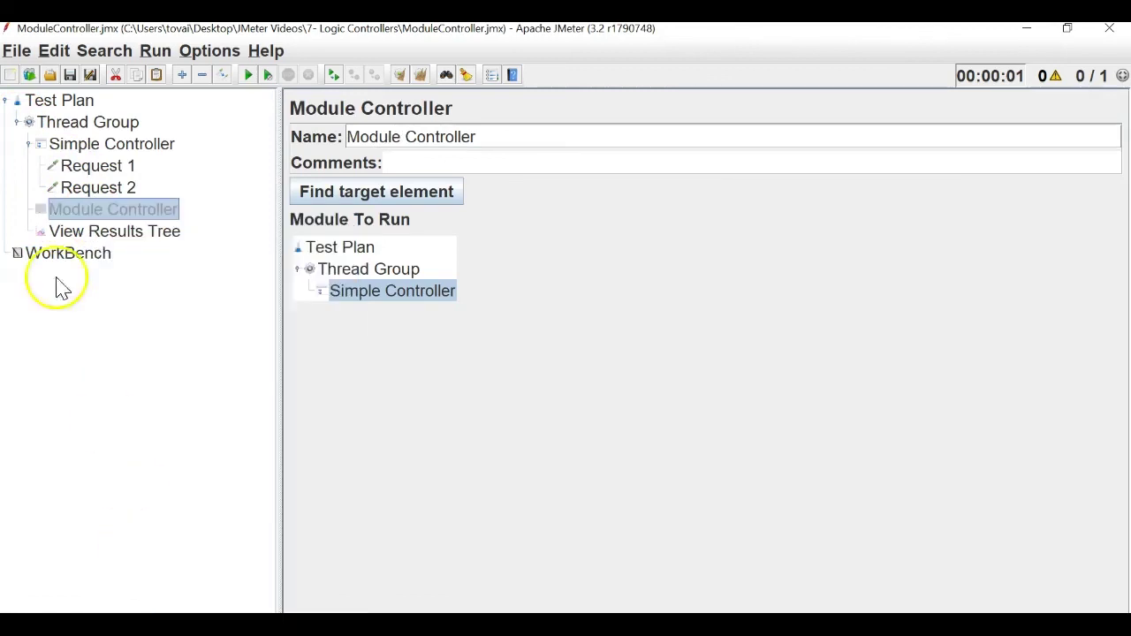
- Rename the Thread Group as Thread Group 1
{"action": "left_click", "coordinate": [16, 123]}
{"action": "left_click", "coordinate": [434, 133]}
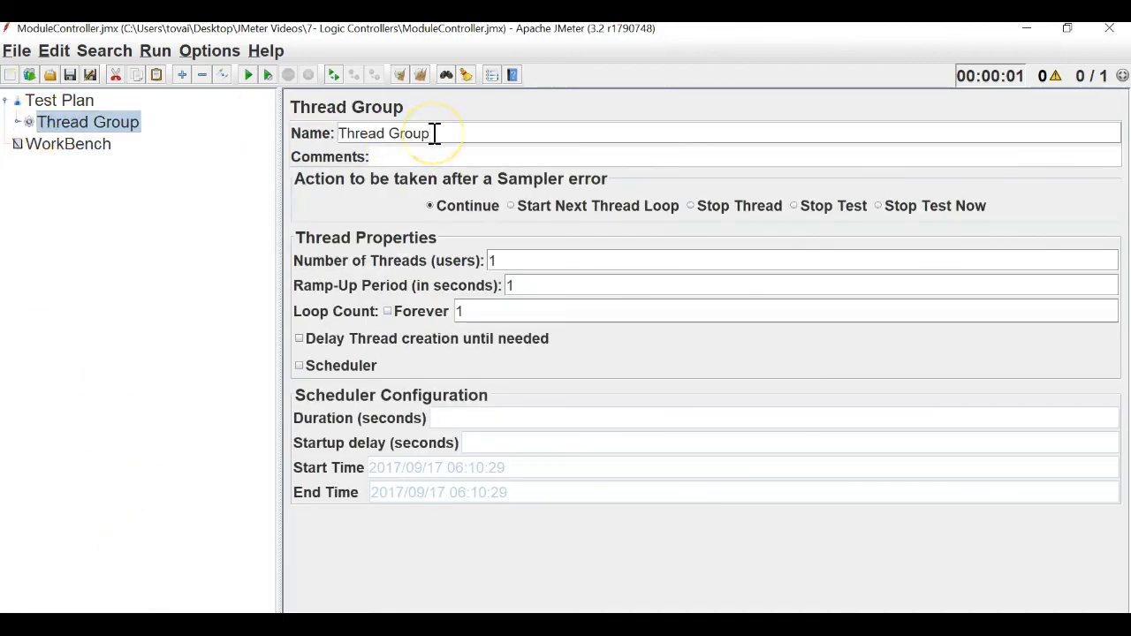
{"action": "type", "text": "1"}
{"action": "left_click", "coordinate": [88, 142]}
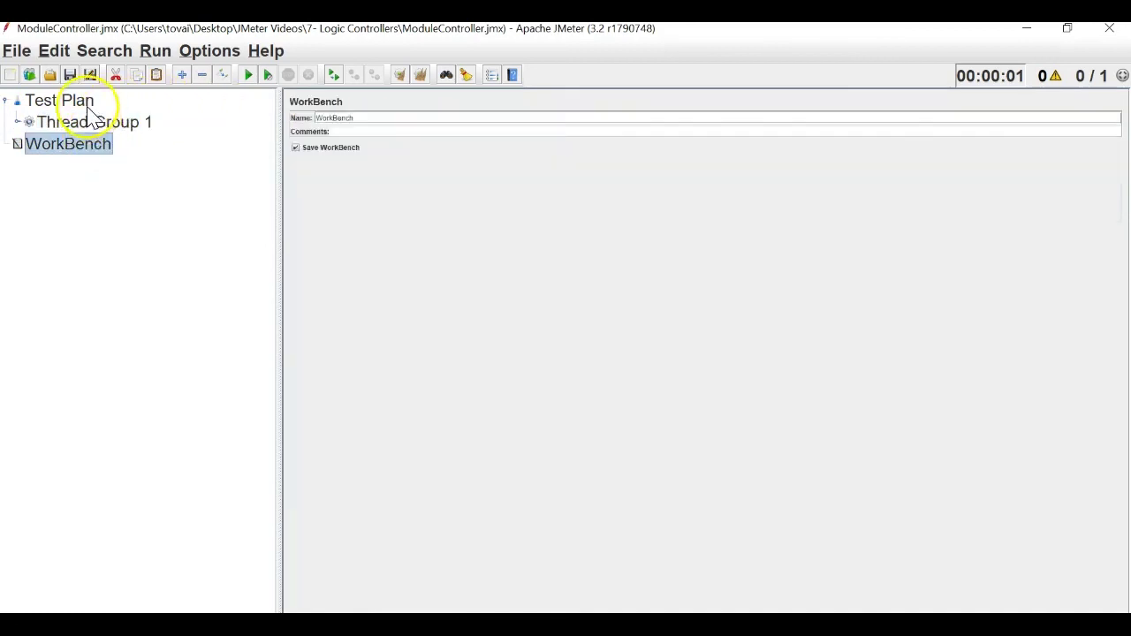
- Rename the thread group as Scenario 1
{"action": "left_click", "coordinate": [93, 120]}
{"action": "left_click_drag", "start_coordinate": [439, 133], "coordinate": [300, 133]}
{"action": "type", "text": "Scenario 1"}
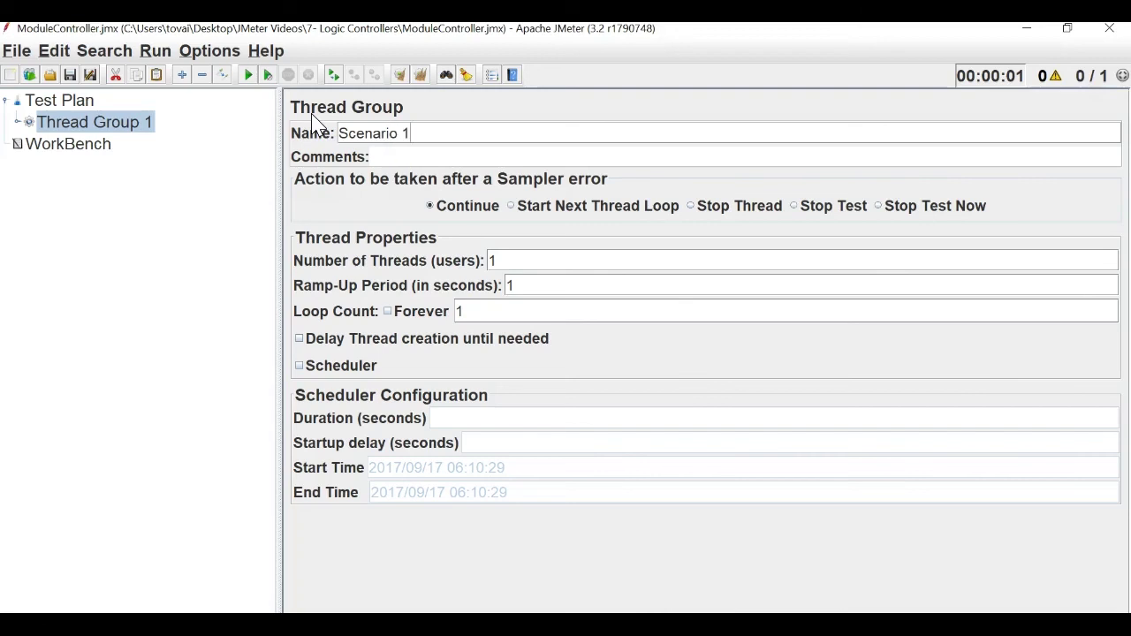
{"action": "left_click", "coordinate": [90, 143]}
{"action": "left_click", "coordinate": [85, 122]}
- Add a second Thread Group to the Test Plan and name it Scenario 2
{"action": "left_click", "coordinate": [63, 102]}
{"action": "right_click", "coordinate": [63, 103]}
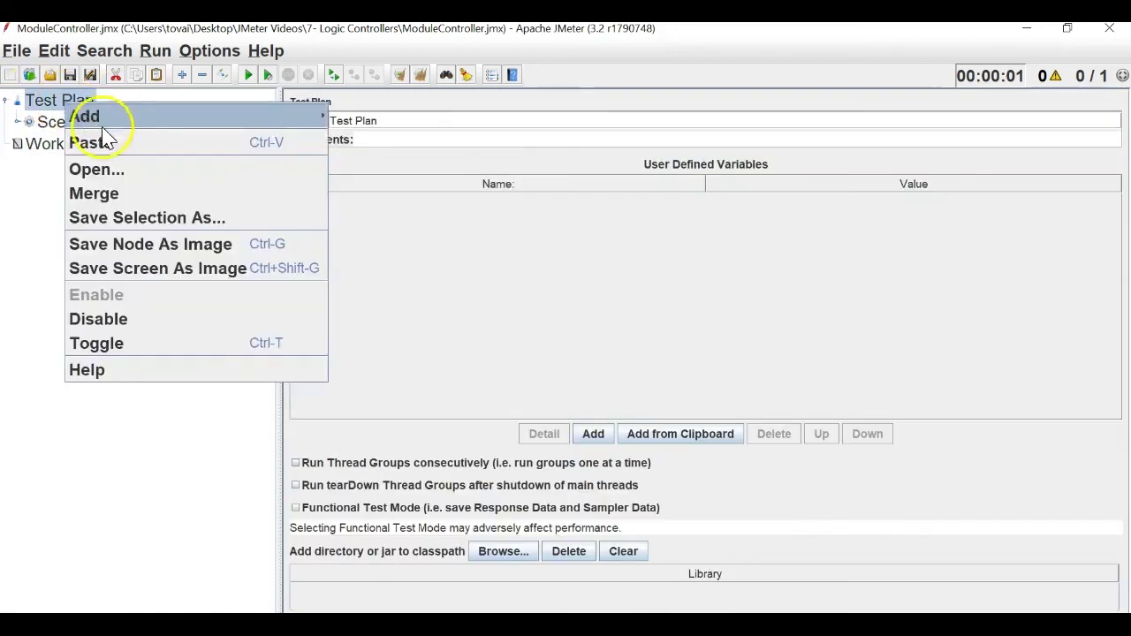
{"action": "mouse_move", "coordinate": [84, 113]}
{"action": "mouse_move", "coordinate": [391, 114]}
{"action": "left_click", "coordinate": [459, 115]}
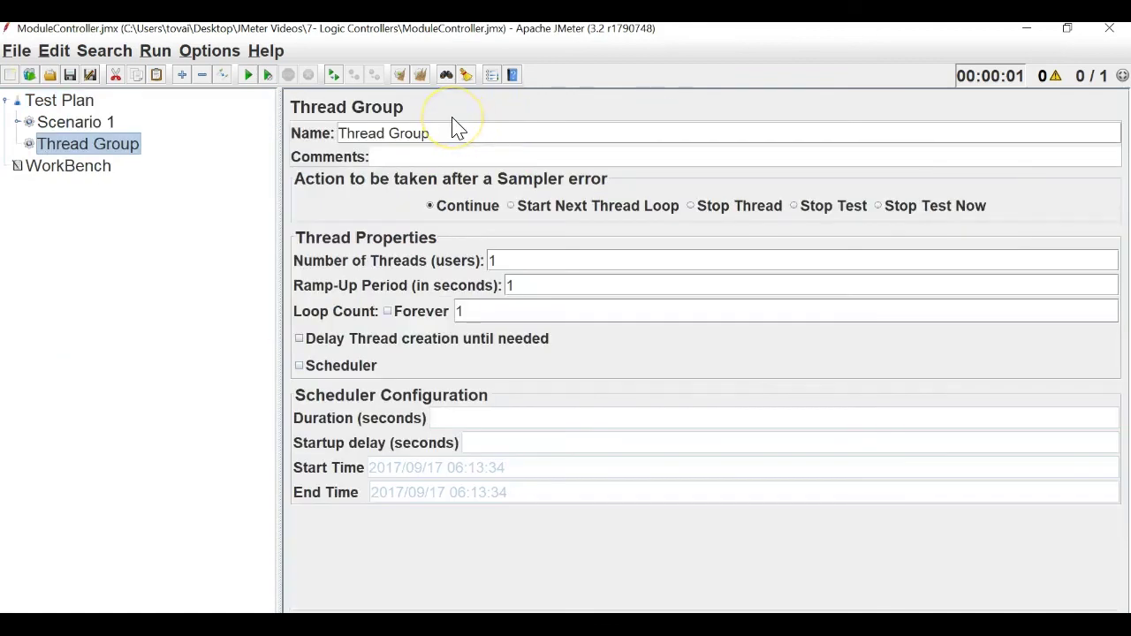
{"action": "left_click_drag", "start_coordinate": [445, 135], "coordinate": [303, 141]}
{"action": "type", "text": "Scenario 2"}
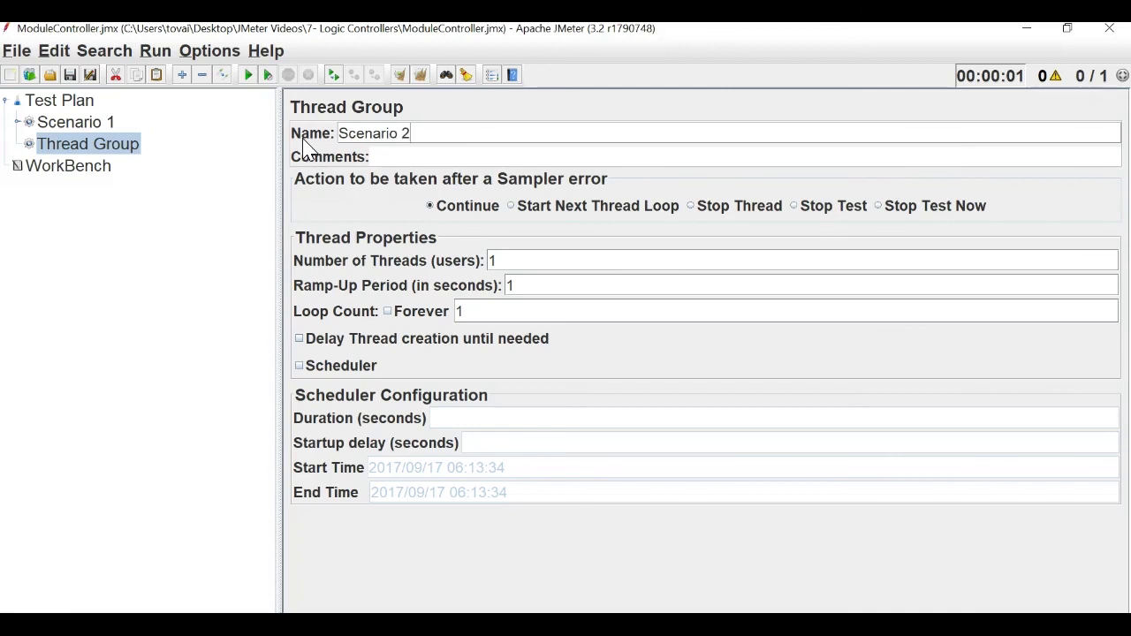
{"action": "left_click", "coordinate": [71, 147]}
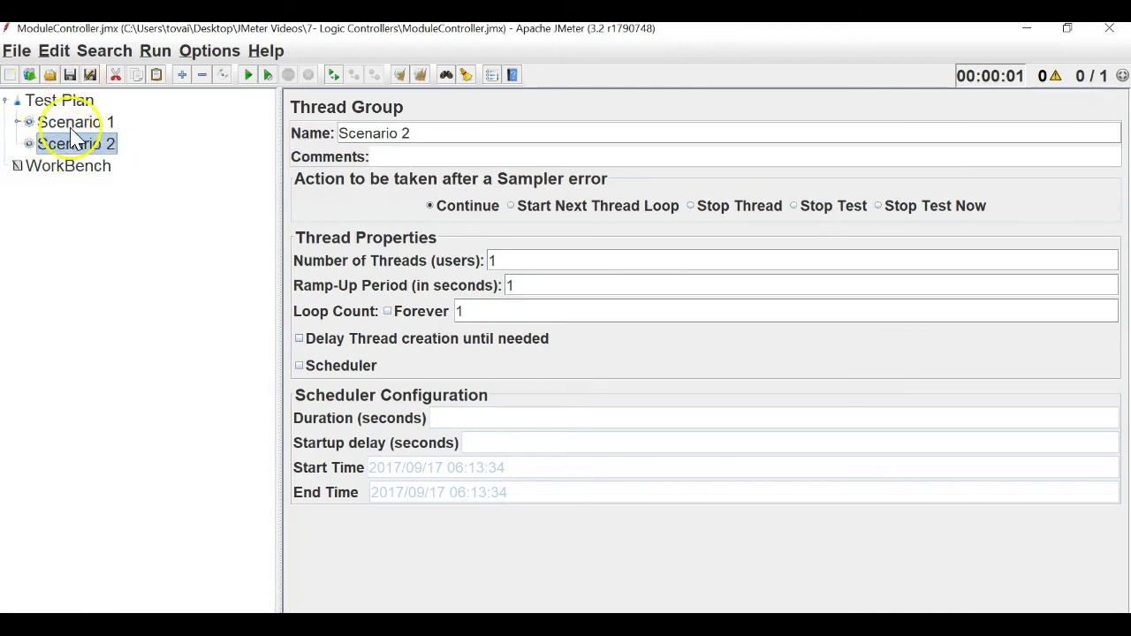
- Rename the Simple Controller in Scenario 1 as Login Feature
{"action": "left_click", "coordinate": [49, 123]}
{"action": "left_click", "coordinate": [18, 122]}
{"action": "left_click", "coordinate": [79, 149]}
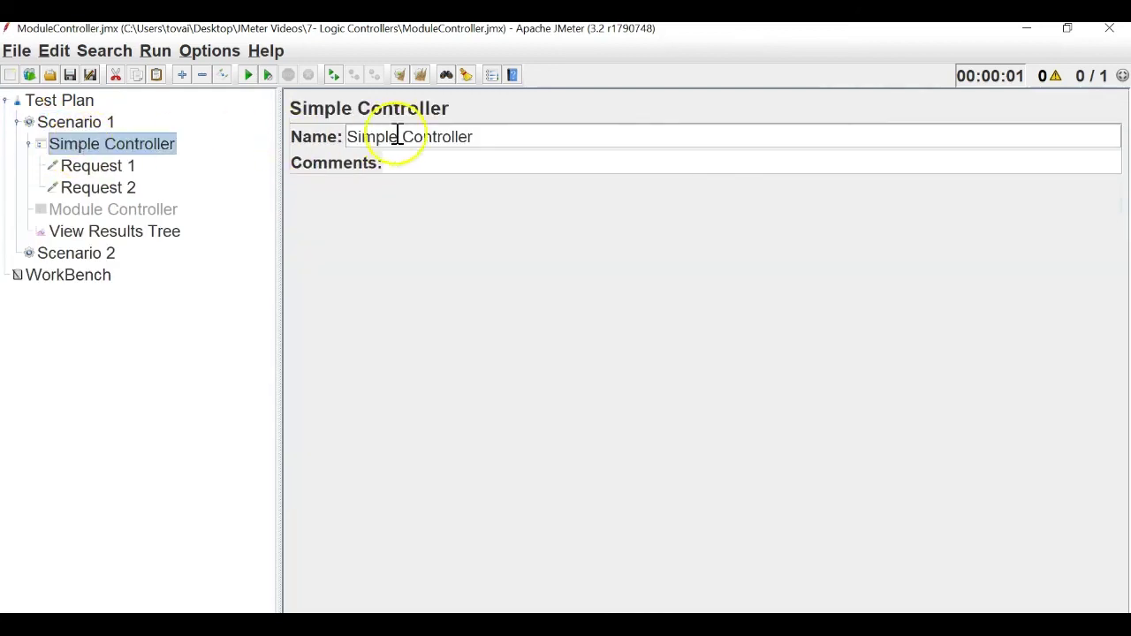
{"action": "left_click_drag", "start_coordinate": [480, 135], "coordinate": [334, 138]}
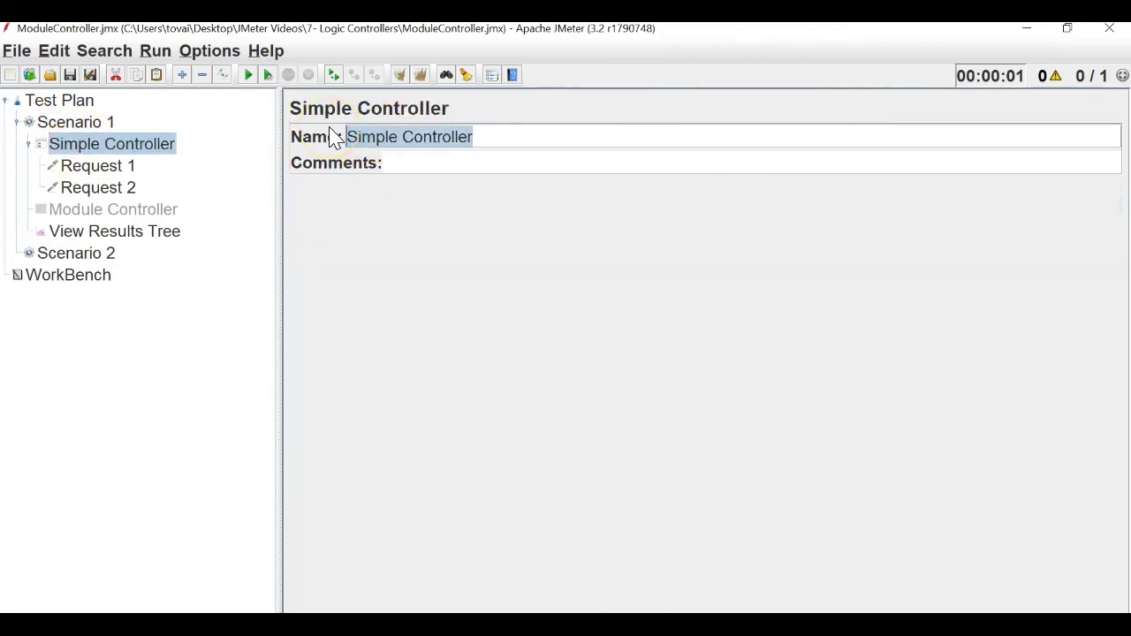
{"action": "type", "text": "Lo"}
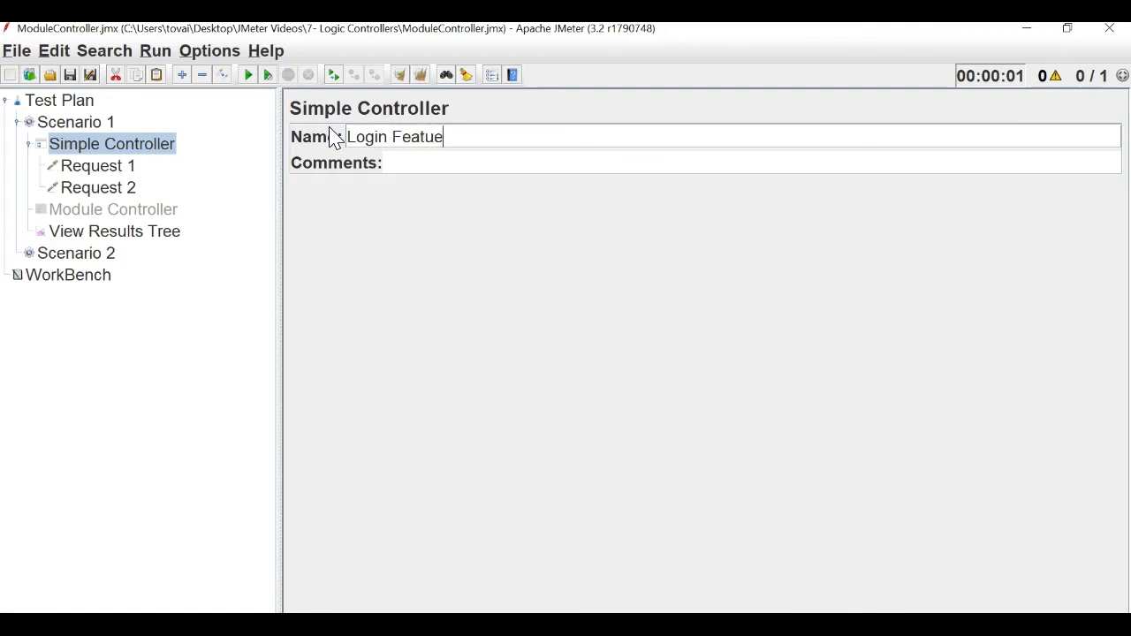
{"action": "type", "text": "gin Feature"}
{"action": "left_click", "coordinate": [48, 124]}
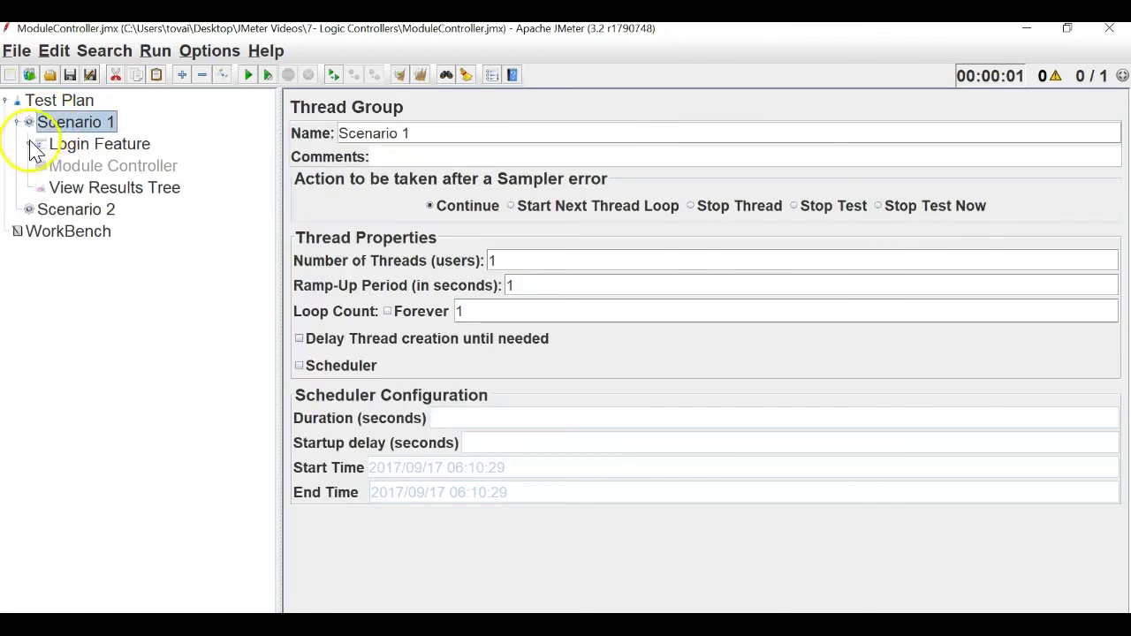
{"action": "left_click", "coordinate": [18, 122]}
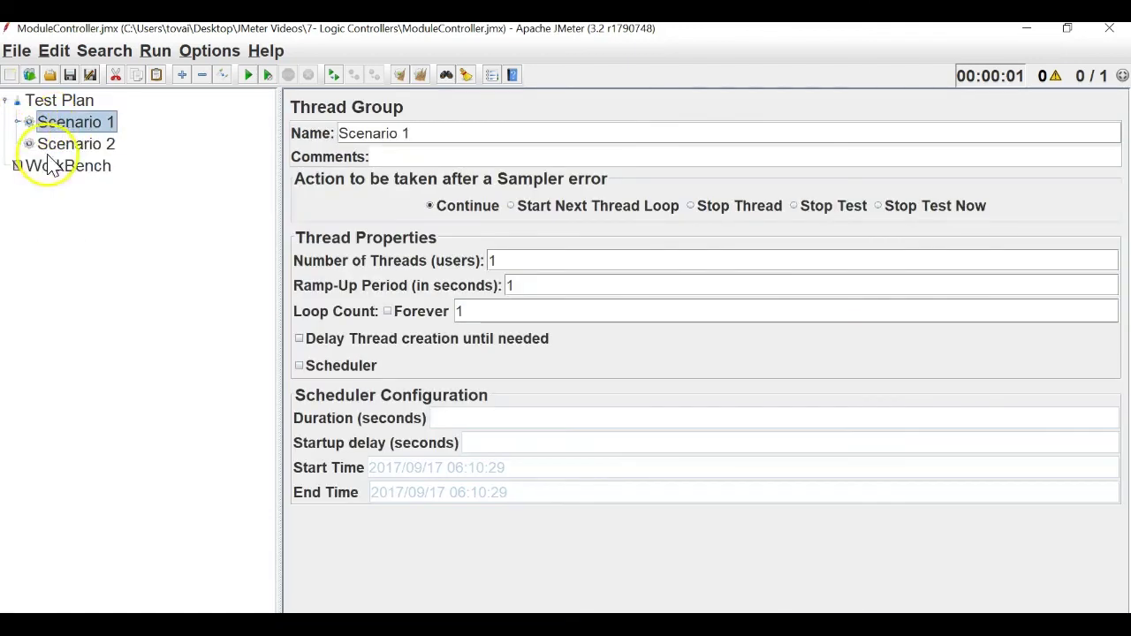
- Add a Module Controller to Scenario 2 and choose Scenario 1's Login Feature as its module to run
{"action": "left_click", "coordinate": [93, 150]}
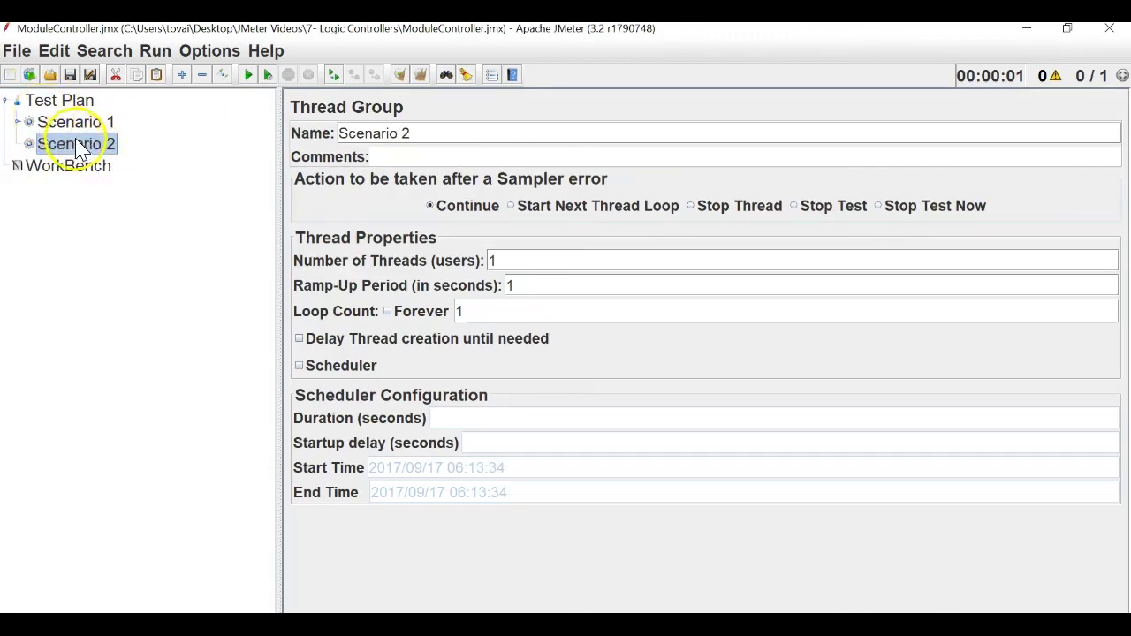
{"action": "left_click", "coordinate": [18, 122]}
{"action": "left_click", "coordinate": [30, 144]}
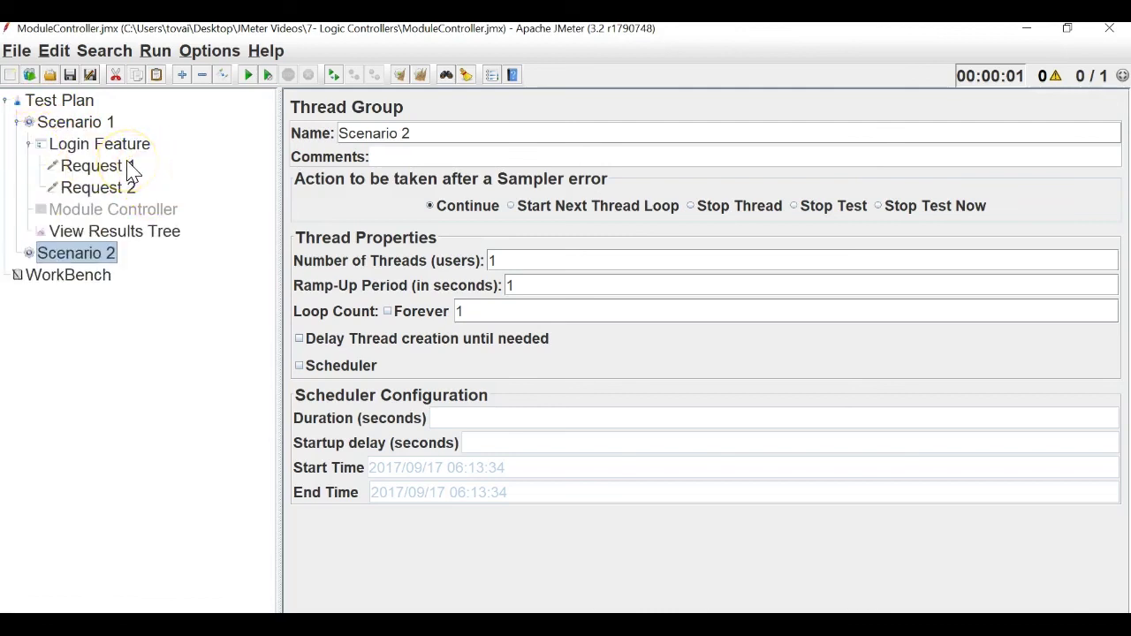
{"action": "left_click", "coordinate": [30, 144]}
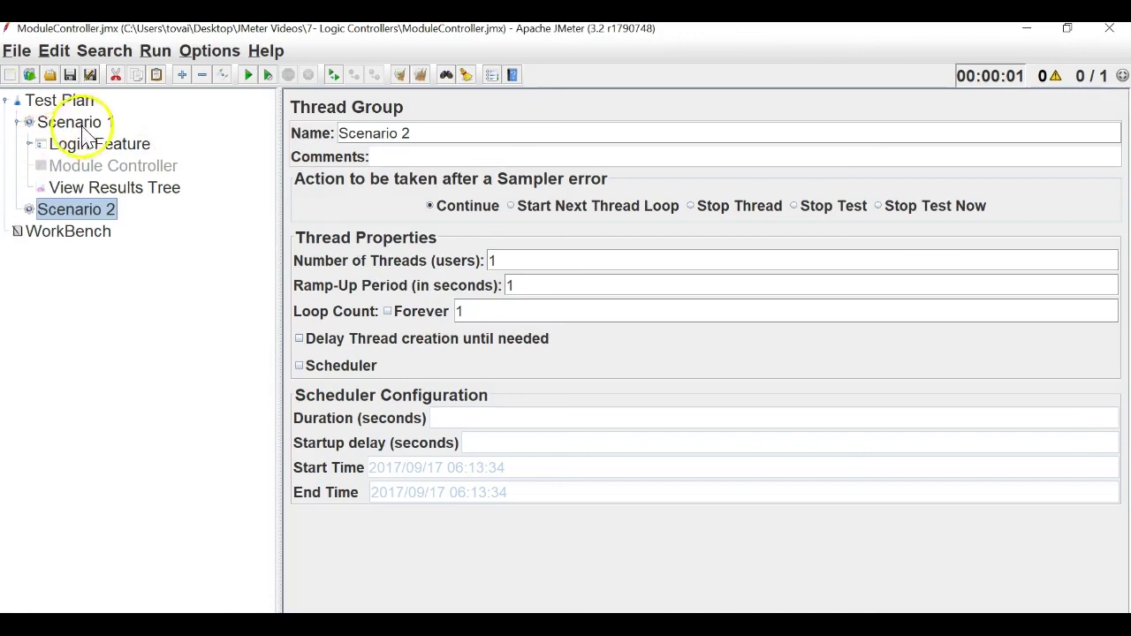
{"action": "left_click", "coordinate": [18, 122]}
{"action": "right_click", "coordinate": [55, 145]}
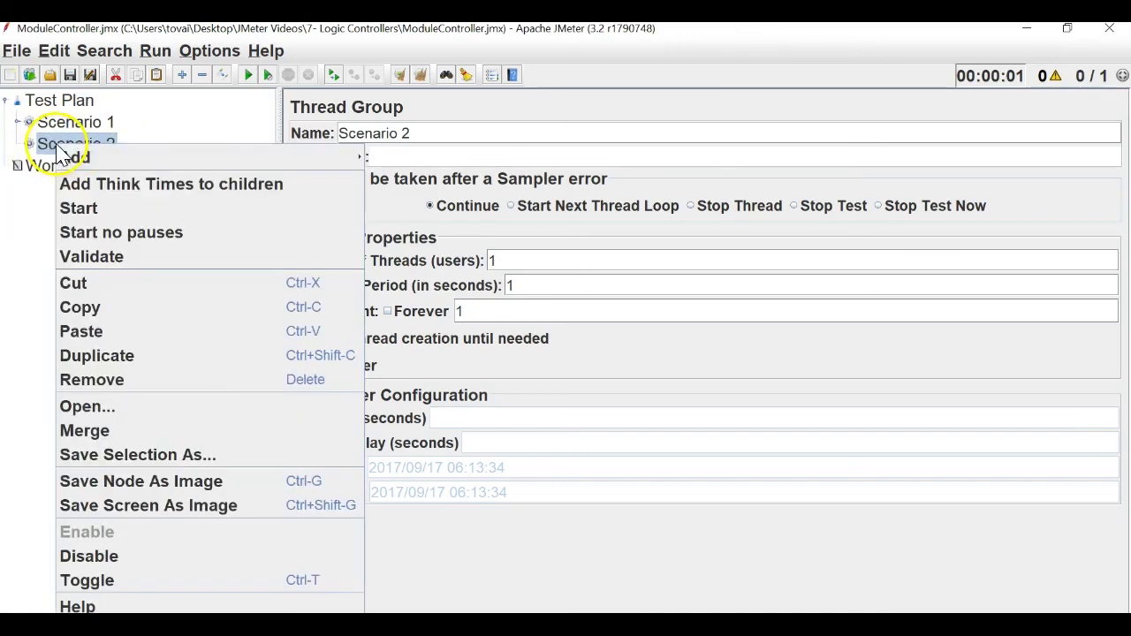
{"action": "mouse_move", "coordinate": [75, 157]}
{"action": "mouse_move", "coordinate": [455, 164]}
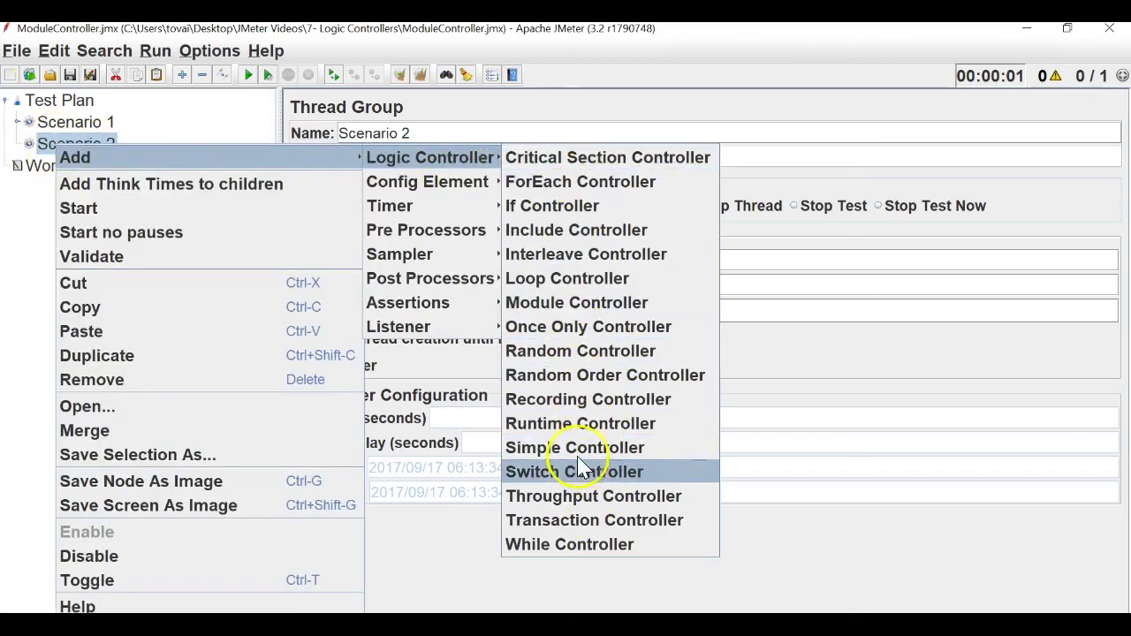
{"action": "left_click", "coordinate": [573, 302]}
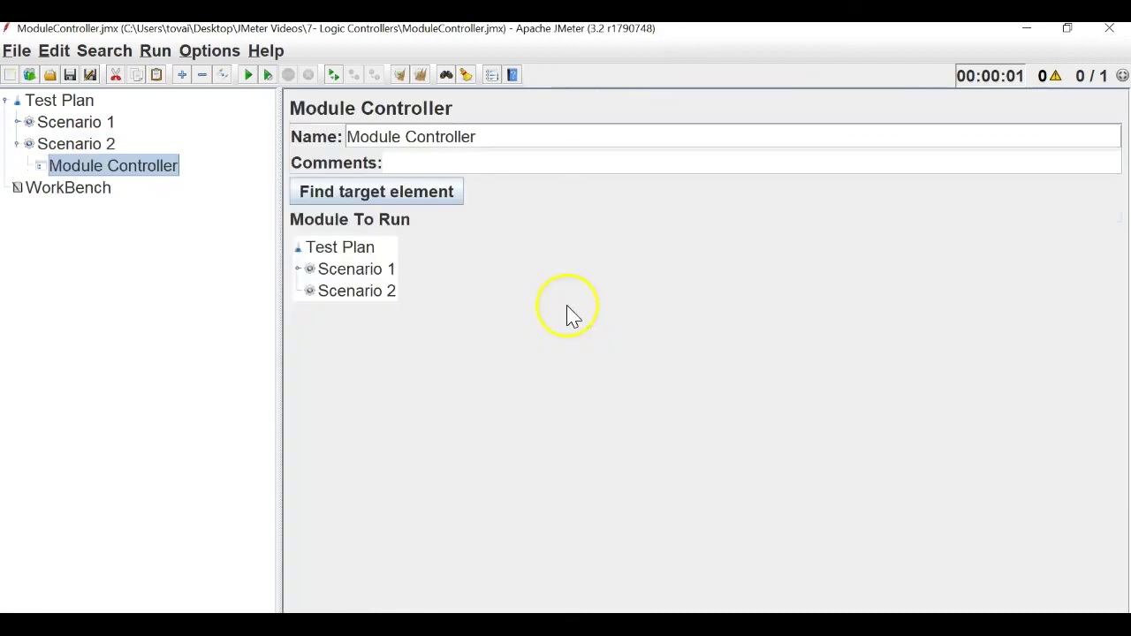
{"action": "left_click", "coordinate": [300, 269]}
{"action": "left_click", "coordinate": [361, 296]}
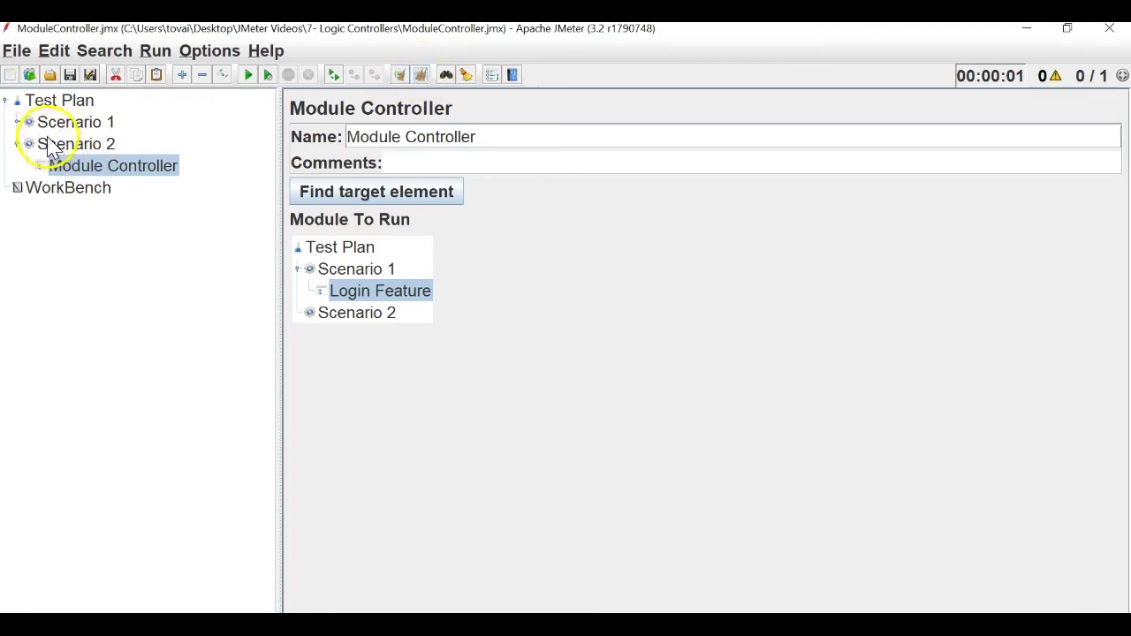
- Add a View Results Tree listener directly under the Test Plan
{"action": "left_click", "coordinate": [38, 102]}
{"action": "right_click", "coordinate": [38, 102]}
{"action": "mouse_move", "coordinate": [196, 115]}
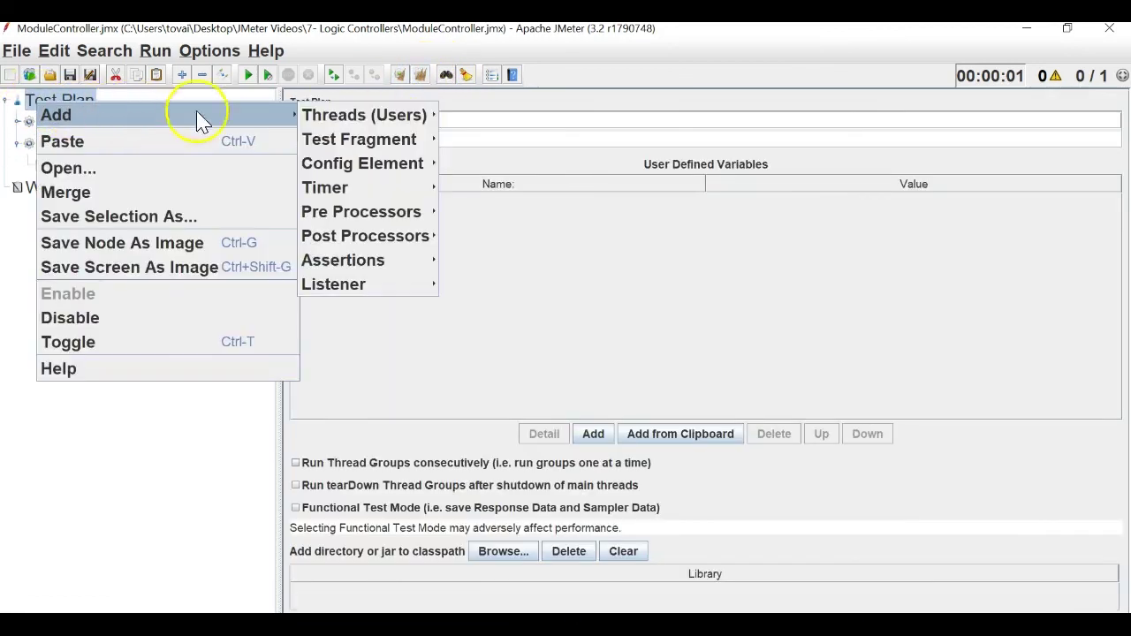
{"action": "mouse_move", "coordinate": [353, 287]}
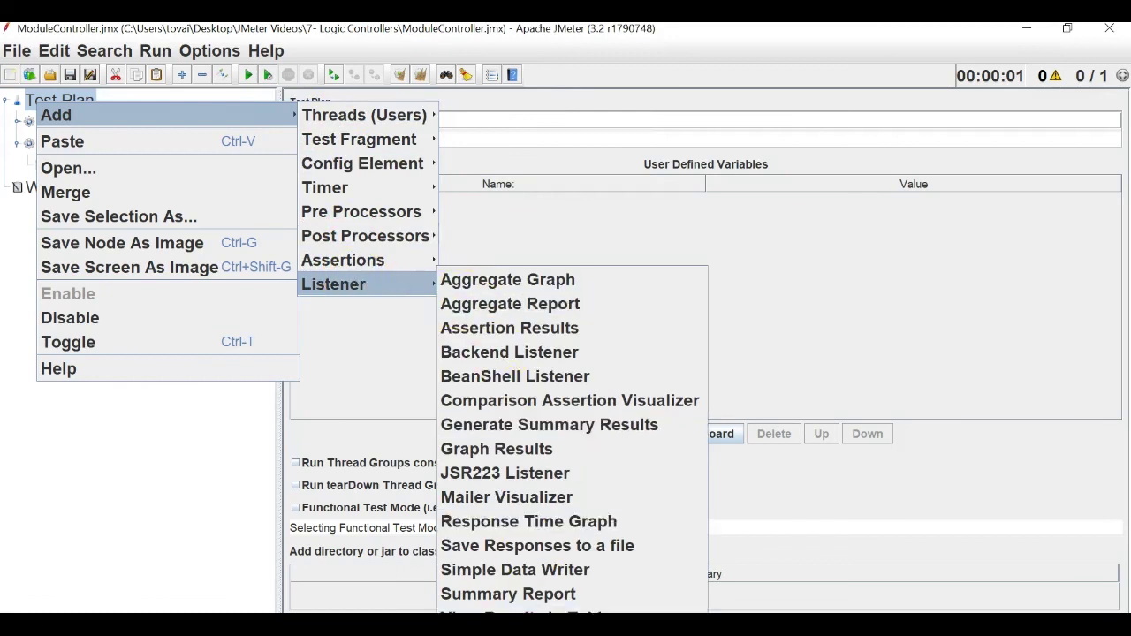
{"action": "left_click", "coordinate": [521, 616]}
{"action": "left_click", "coordinate": [17, 122]}
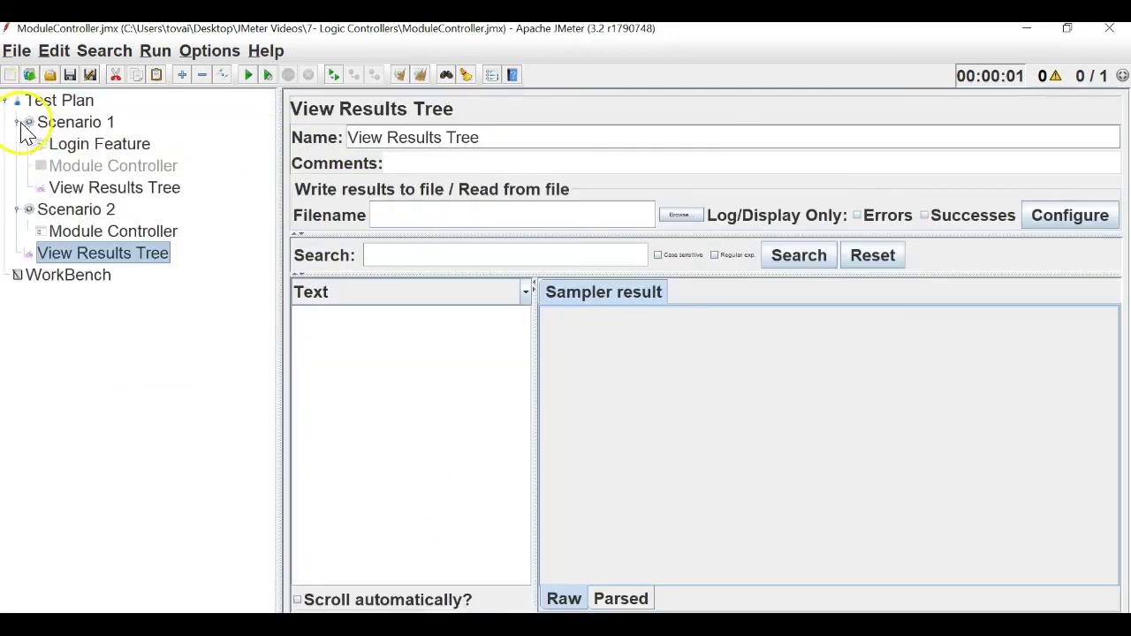
- Collapse the Scenario 1 and Scenario 2 thread groups in the tree and open the View Results Tree directly under the Test Plan
{"action": "left_click", "coordinate": [76, 192]}
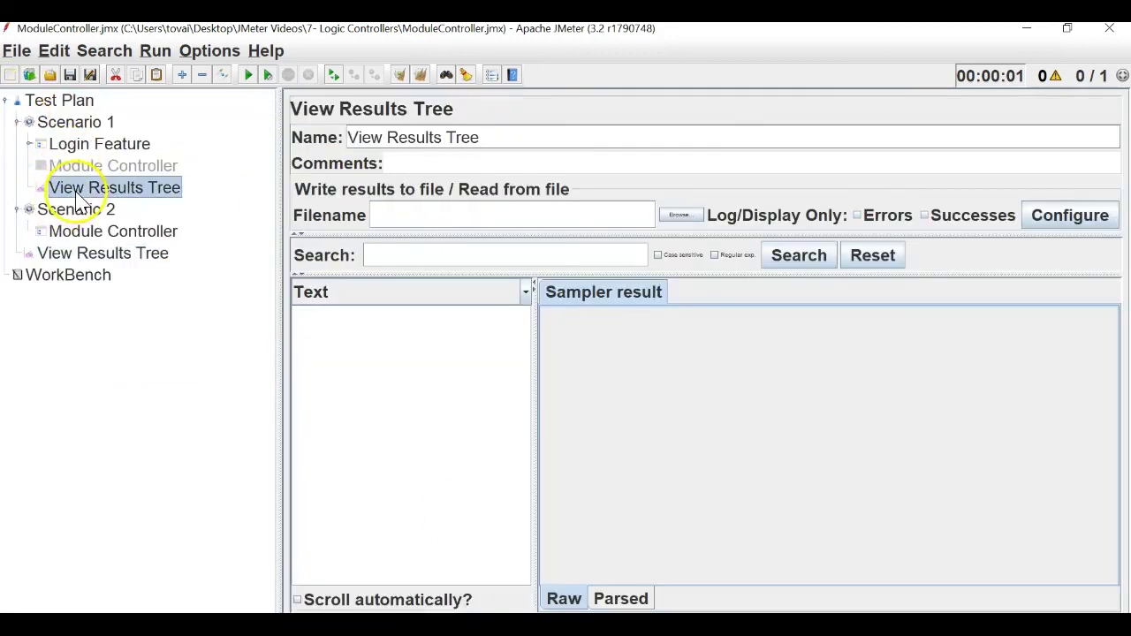
{"action": "left_click", "coordinate": [17, 122]}
{"action": "left_click", "coordinate": [17, 122]}
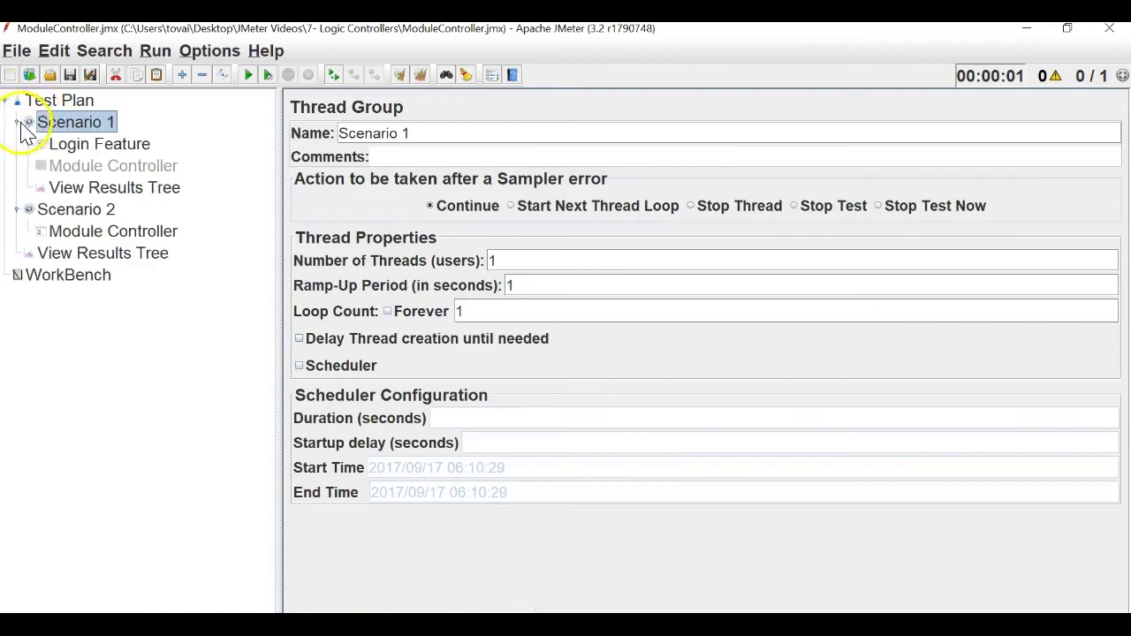
{"action": "left_click", "coordinate": [18, 122]}
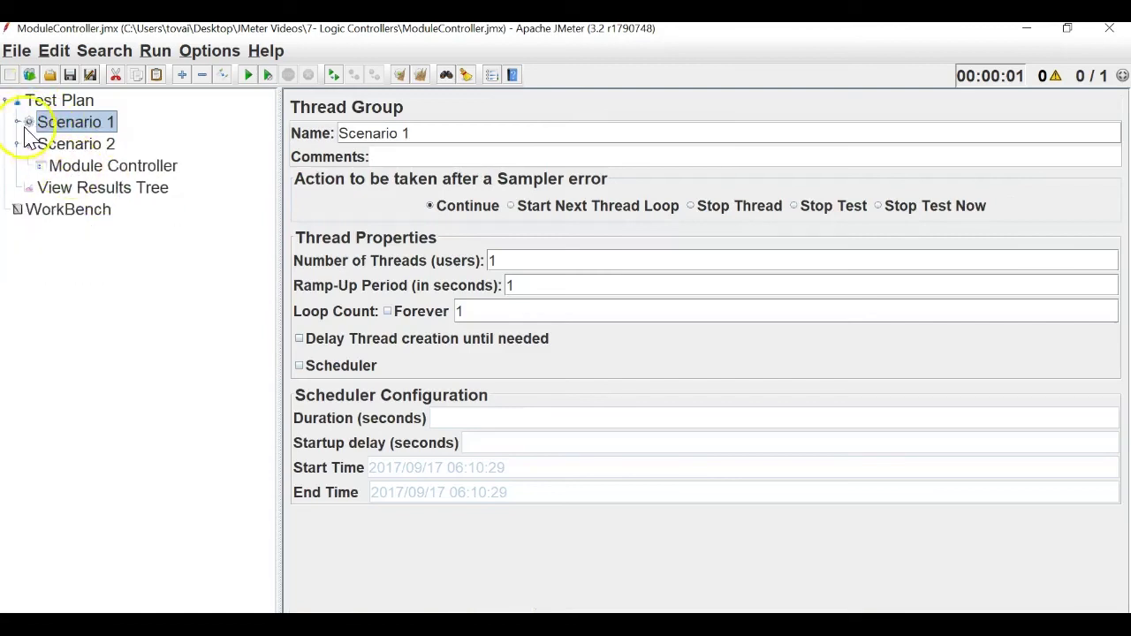
{"action": "left_click", "coordinate": [17, 144]}
{"action": "left_click", "coordinate": [79, 166]}
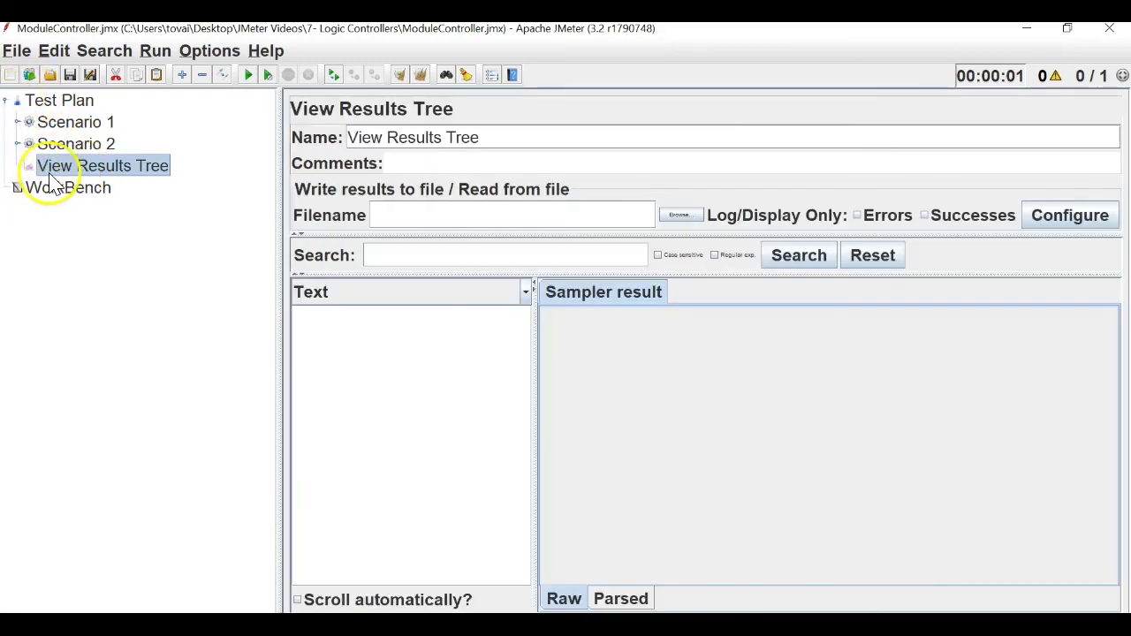
- Review both scenario thread groups, then run the test plan with the plan-level View Results Tree open
{"action": "left_click", "coordinate": [71, 123]}
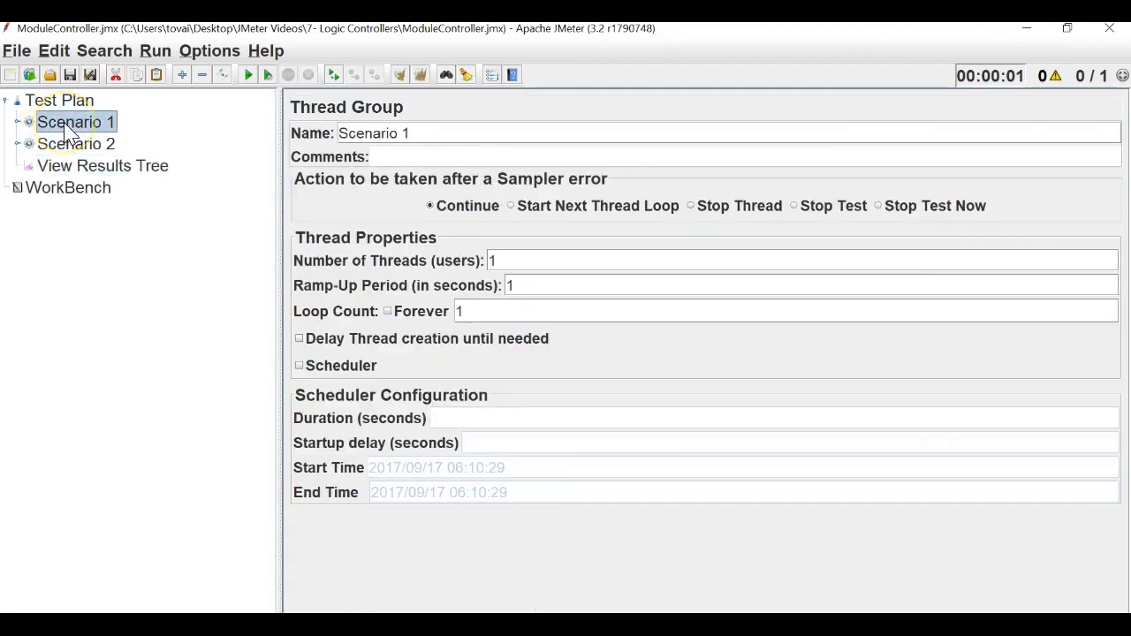
{"action": "left_click", "coordinate": [69, 145]}
{"action": "left_click", "coordinate": [66, 166]}
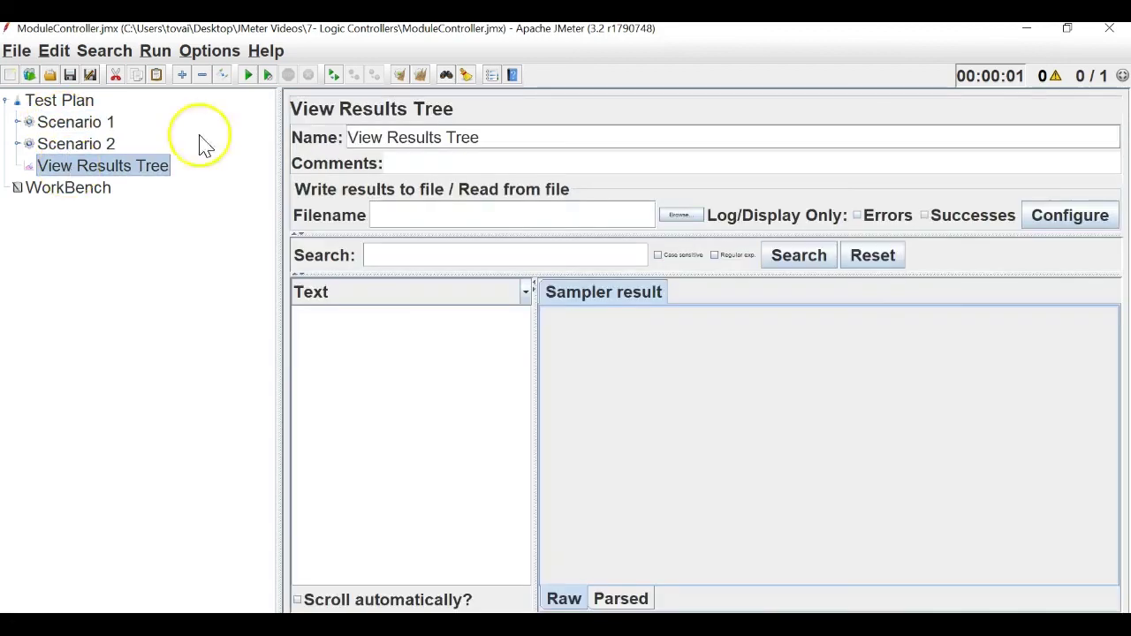
{"action": "left_click", "coordinate": [248, 76]}
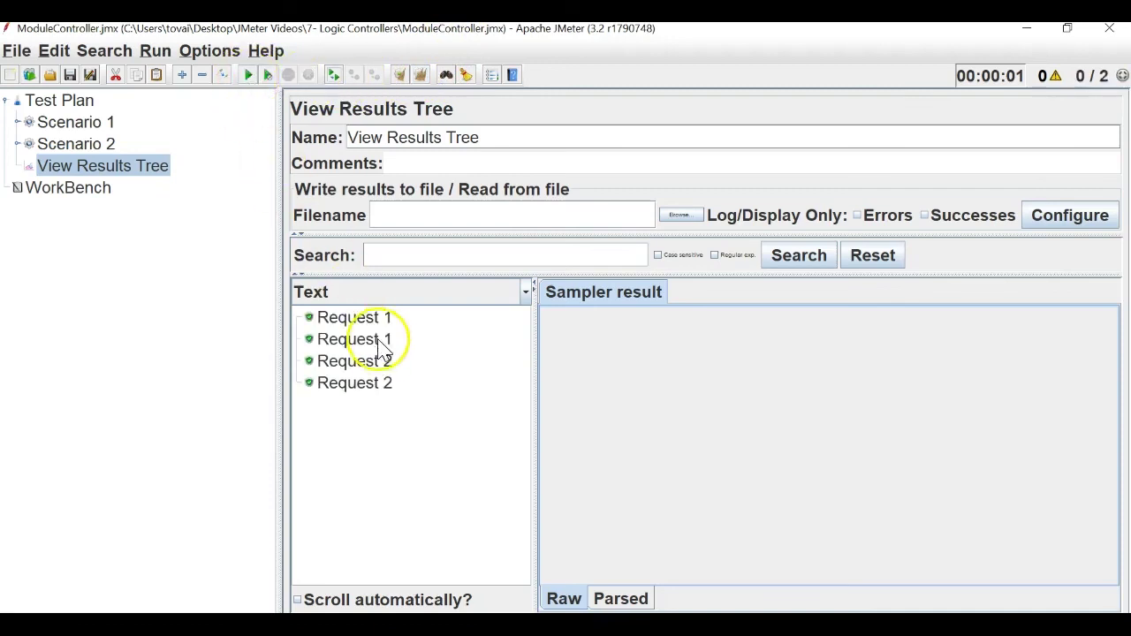
- Inspect the sampler result of each Request 1 and Request 2 sample in the plan-level View Results Tree
{"action": "left_click", "coordinate": [389, 318]}
{"action": "left_click", "coordinate": [382, 339]}
{"action": "left_click", "coordinate": [378, 361]}
{"action": "left_click", "coordinate": [381, 382]}
- Expand Scenario 1 and its Login Feature controller to review the requests inside, and show Scenario 1's thread group settings
{"action": "left_click", "coordinate": [16, 122]}
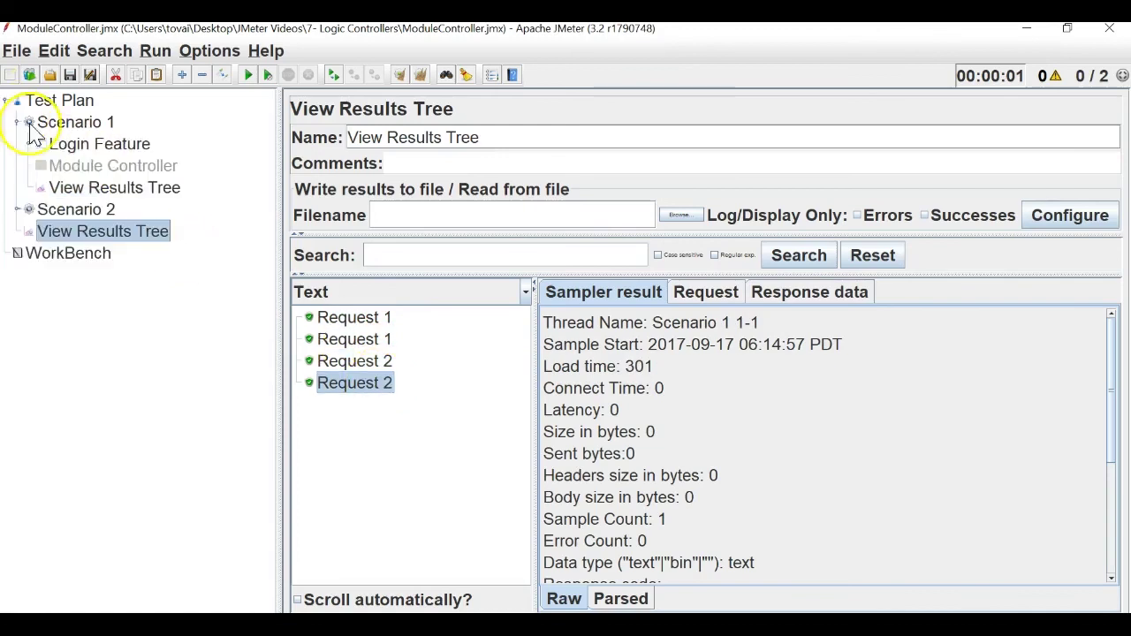
{"action": "left_click", "coordinate": [29, 143]}
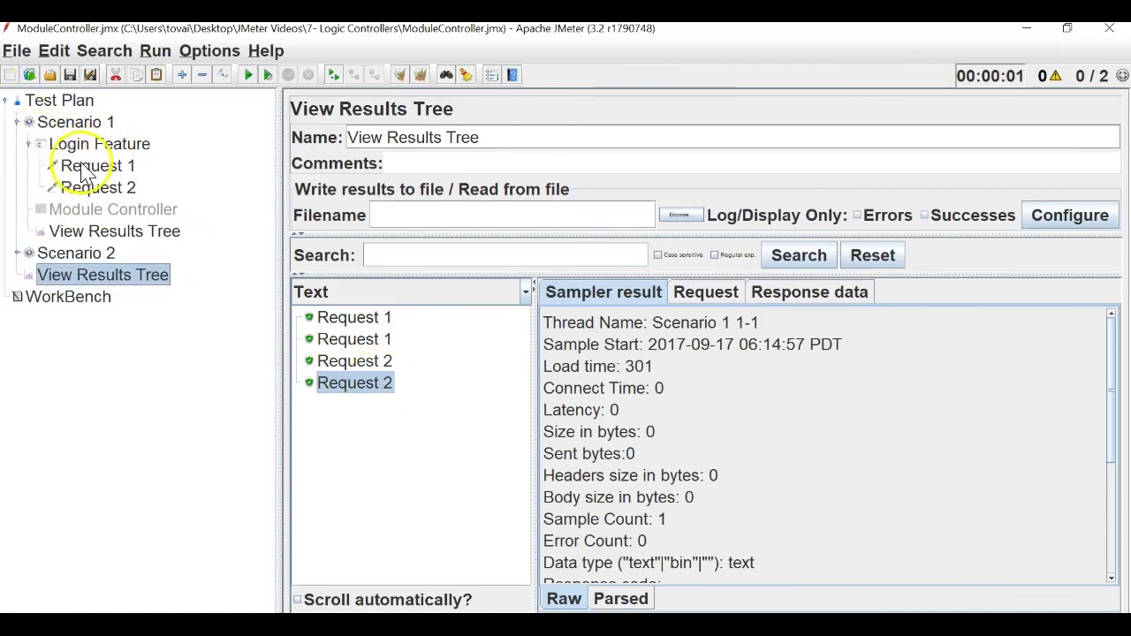
{"action": "left_click", "coordinate": [58, 121]}
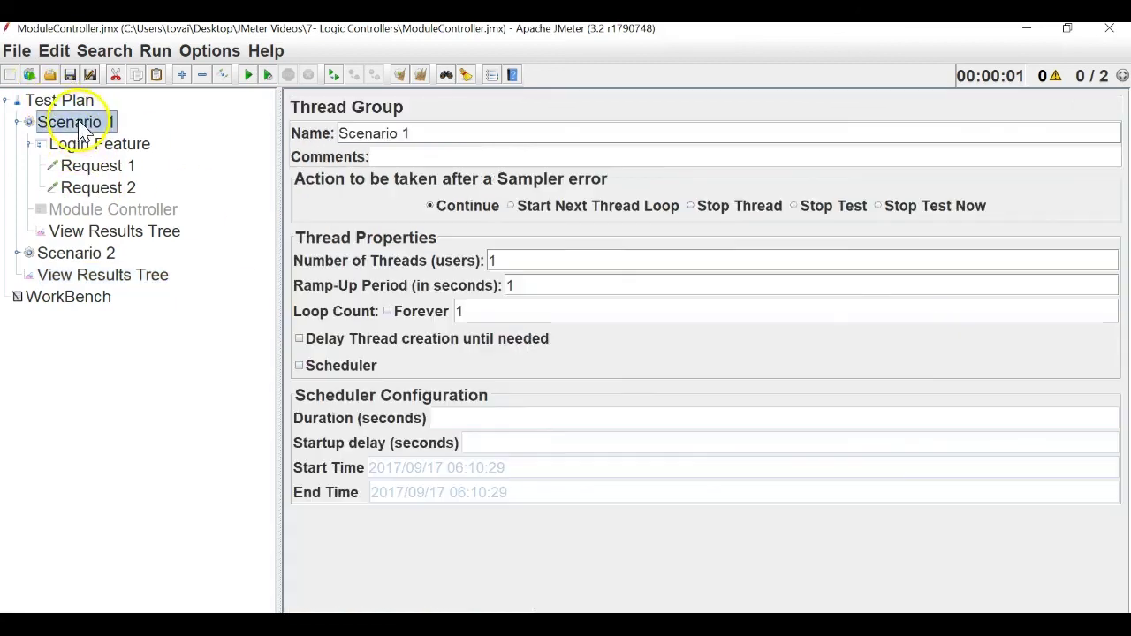